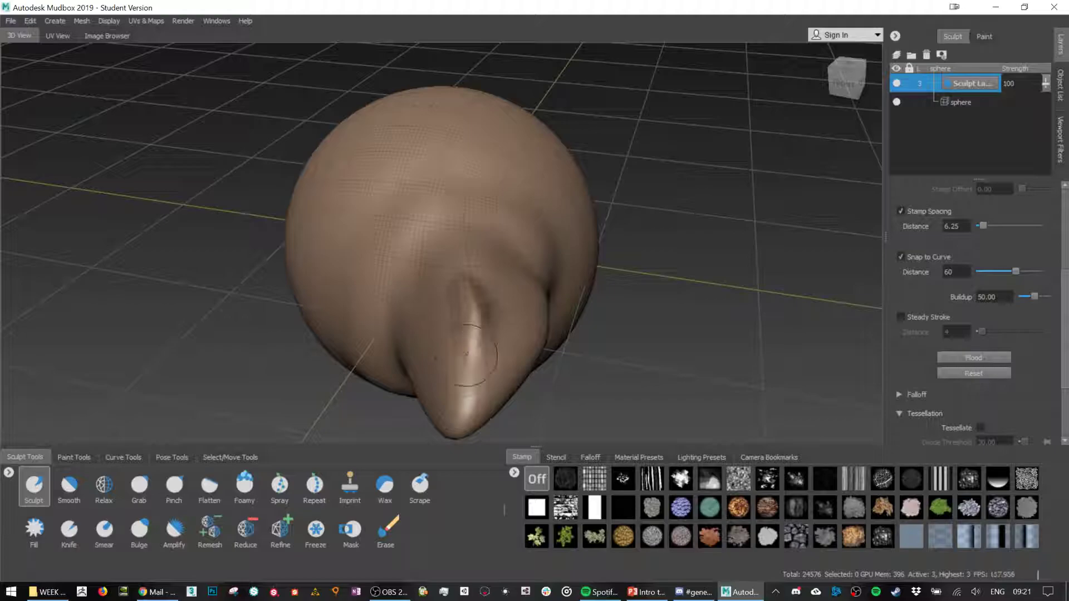
- Sculpt raised ridges over the sphere behind the spout and down along its side
mouse_move(429, 256)
mouse_down()
mouse_move(490, 144)
mouse_move(490, 109)
mouse_up()
drag(484, 149, 475, 195)
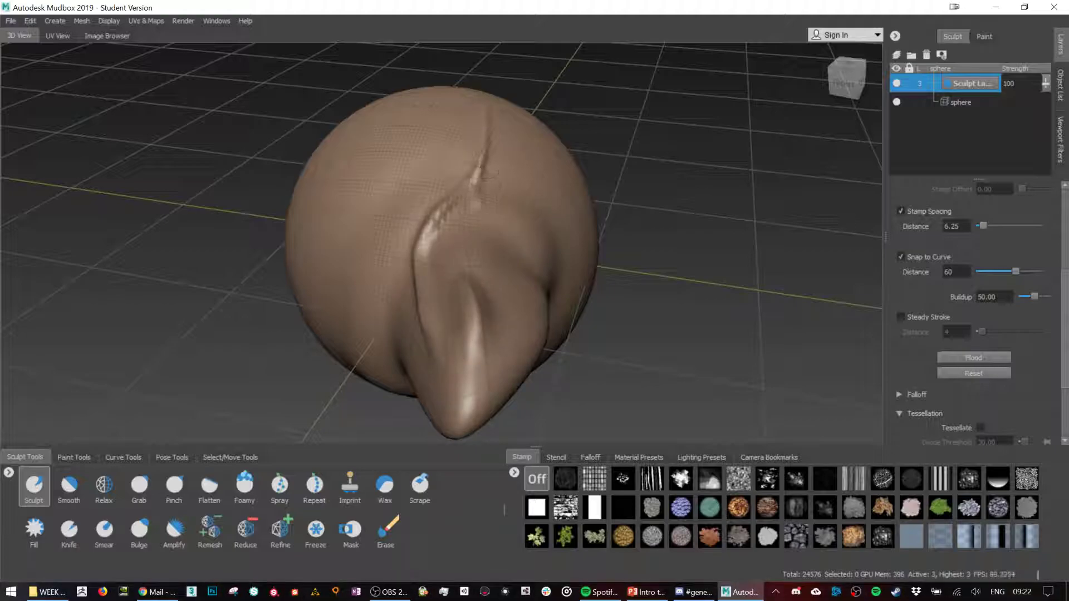
alt+drag(706, 190, 458, 196)
mouse_move(431, 144)
mouse_down()
mouse_move(435, 208)
mouse_move(420, 268)
mouse_move(461, 296)
mouse_up()
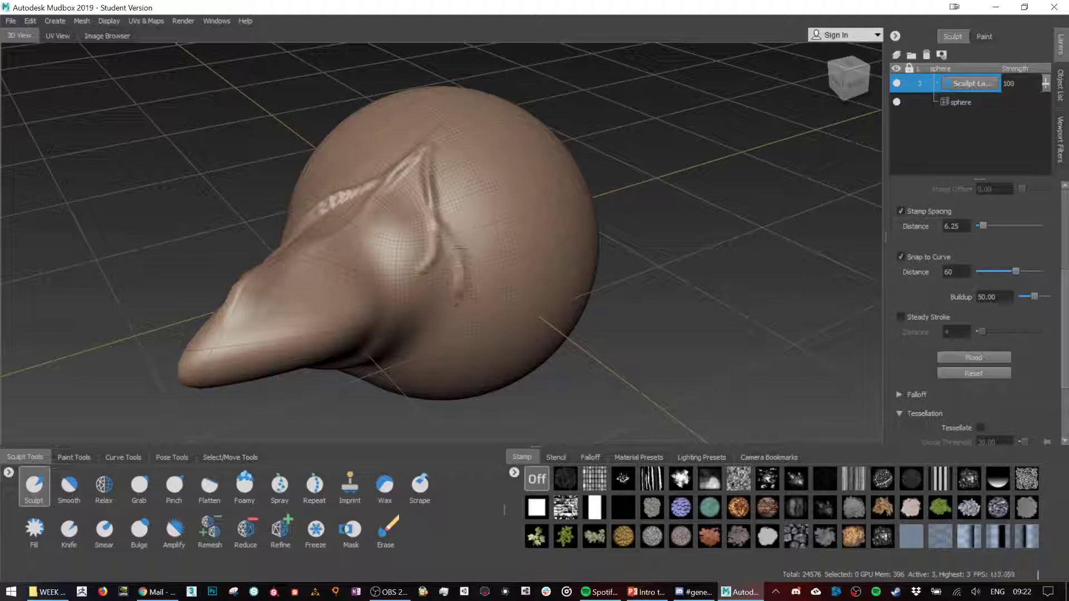
- Try short curved Sculpt strokes on the sphere's side, next to the existing ridges
alt+drag(601, 243, 535, 247)
alt+drag(338, 270, 412, 233)
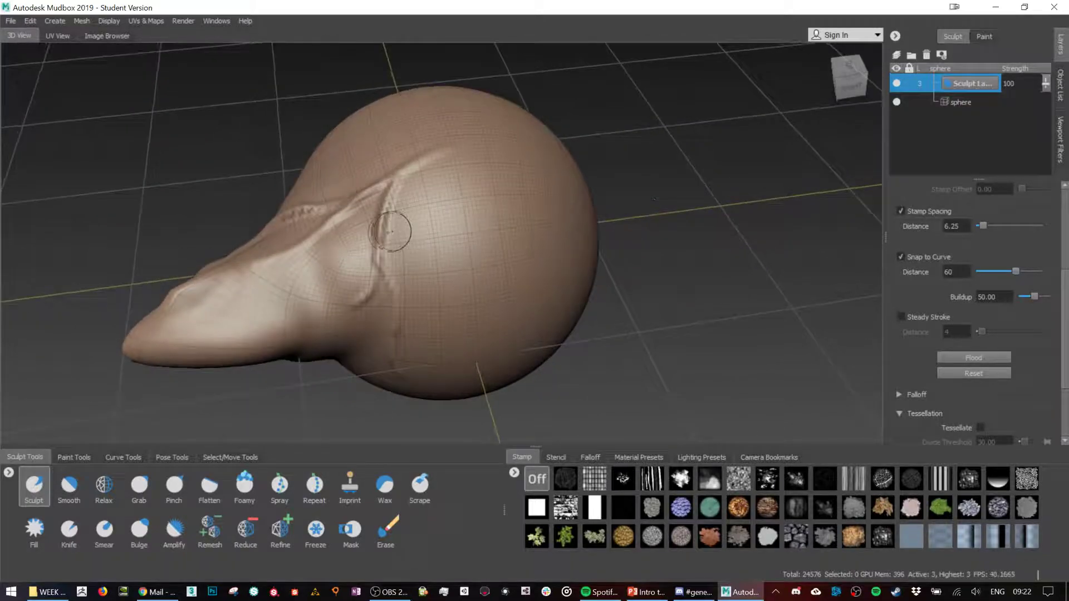
mouse_move(472, 182)
mouse_down()
mouse_move(452, 295)
mouse_move(515, 276)
mouse_move(567, 227)
mouse_move(449, 218)
mouse_up()
key(ctrl+z)
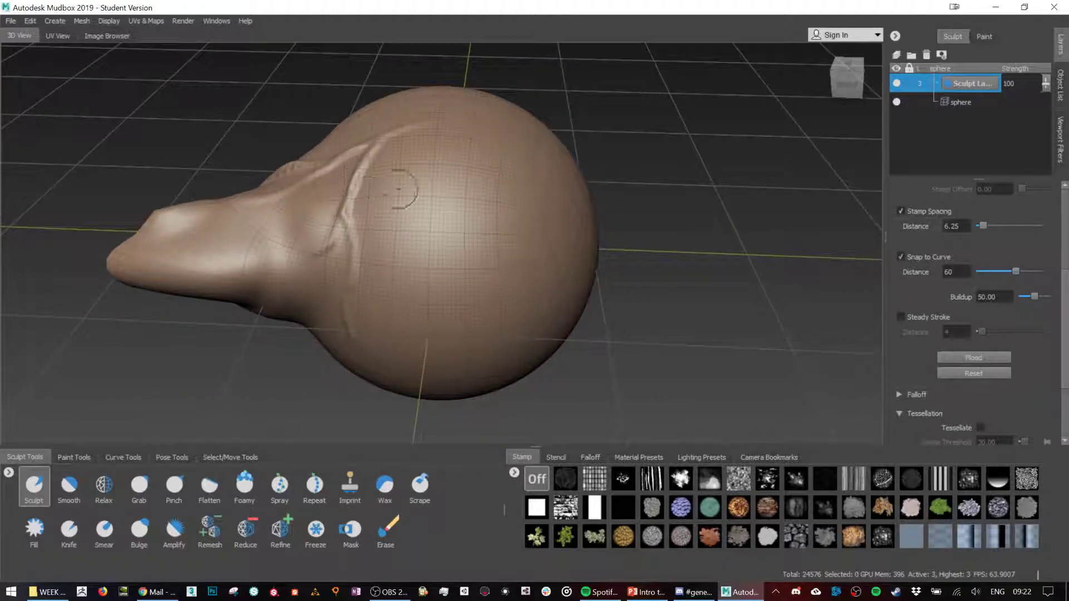
mouse_move(455, 161)
mouse_down()
mouse_move(421, 222)
mouse_move(412, 284)
mouse_move(500, 267)
mouse_move(455, 236)
mouse_up()
key(ctrl+z)
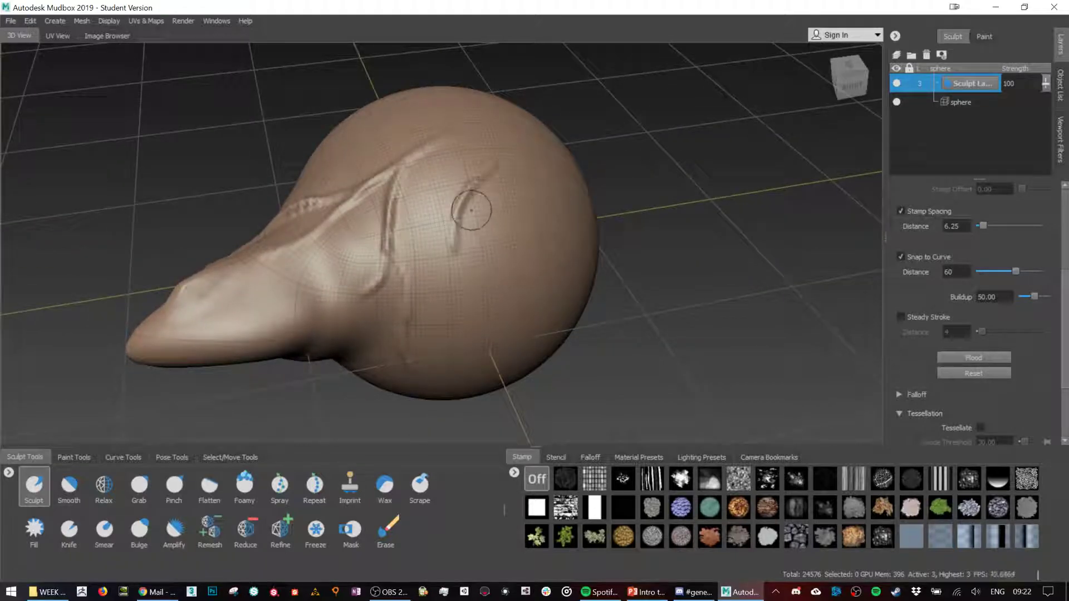
- Sculpt a curved ridge on the sphere's side behind the spout and smooth its lower end
mouse_move(489, 169)
mouse_down()
mouse_move(468, 257)
mouse_move(376, 265)
mouse_up()
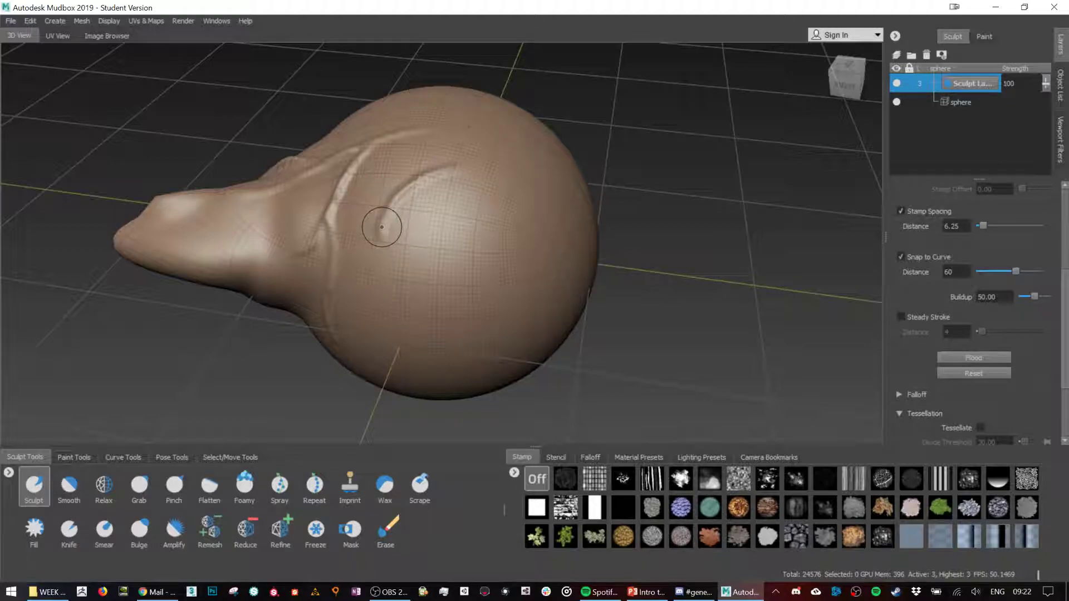
key(shift)
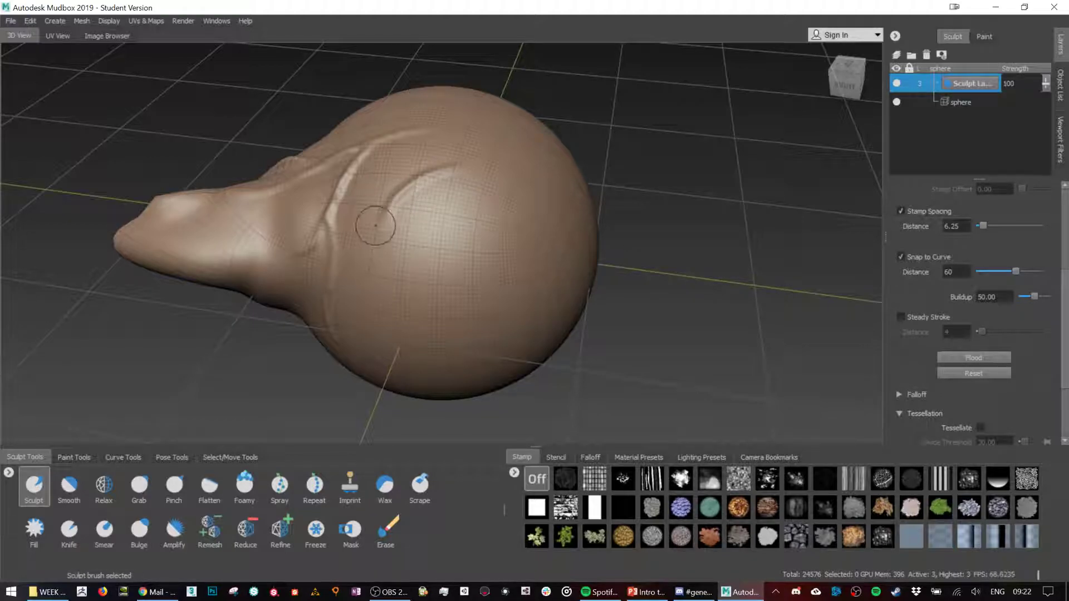
key(shift)
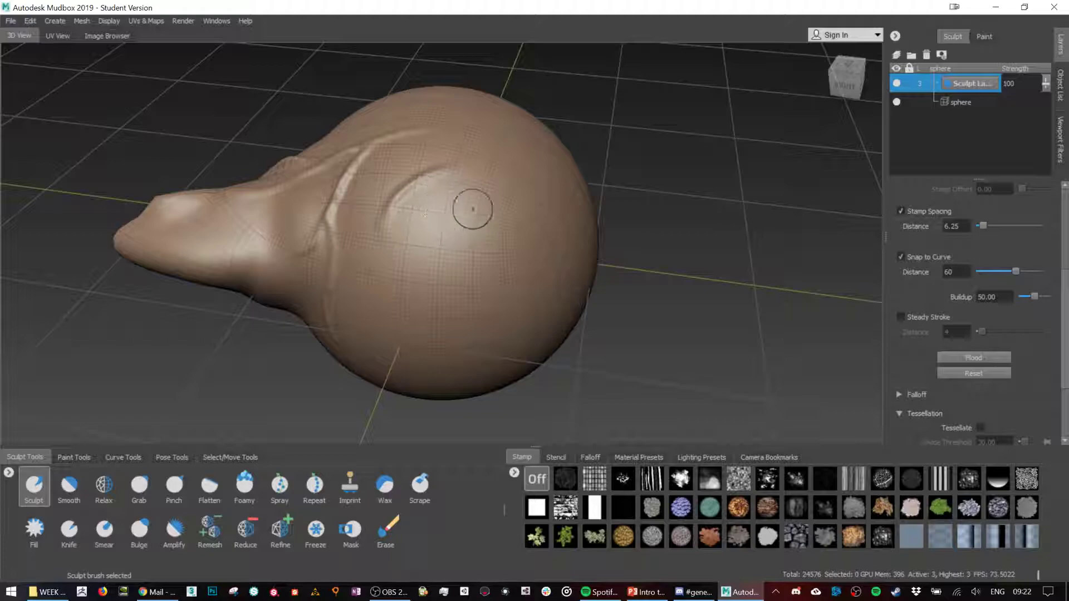
- Sculpt a long diagonal crease across the sphere's side and smooth both of its ends
drag(507, 172, 385, 328)
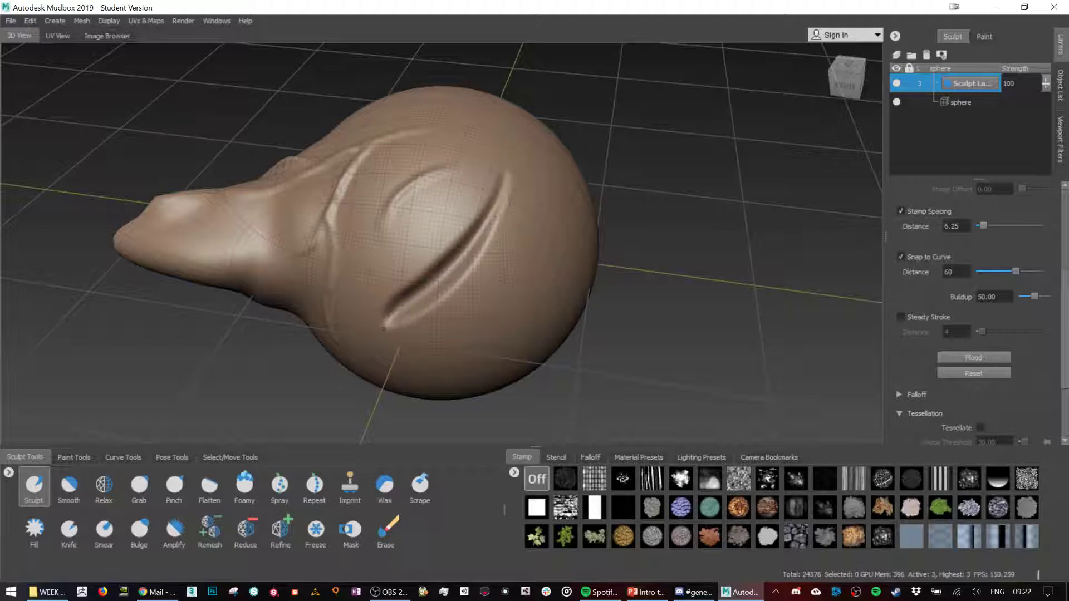
key(shift)
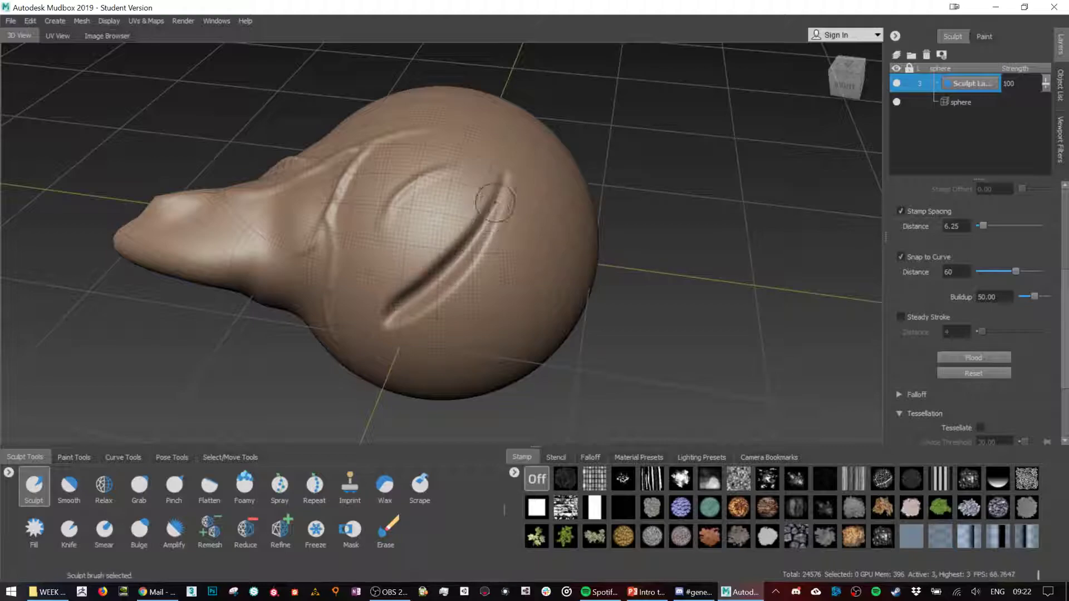
mouse_move(489, 217)
shift+mouse_down()
mouse_move(499, 189)
mouse_move(481, 237)
shift+mouse_up()
mouse_move(398, 322)
shift+mouse_down()
mouse_move(406, 298)
mouse_move(393, 278)
shift+mouse_up()
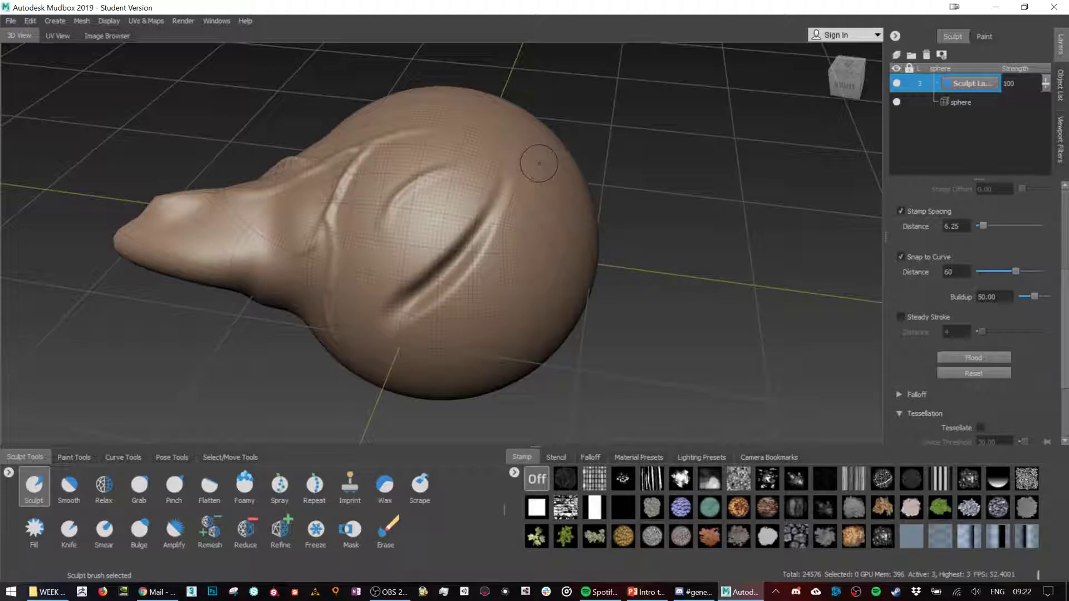
drag(516, 169, 508, 161)
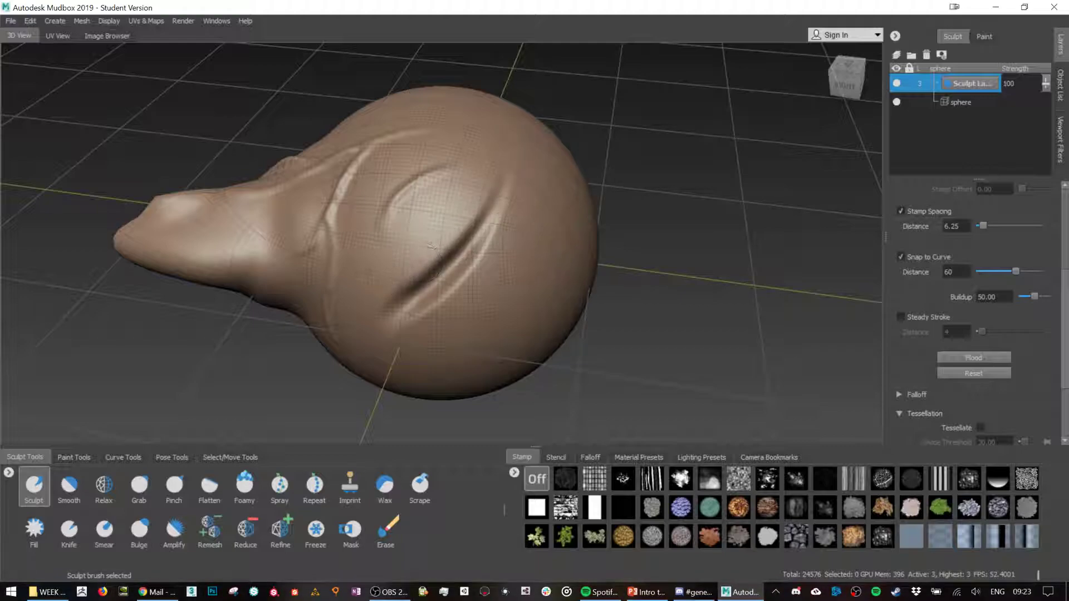
- Set up the Grab tool with a large brush and Tessellate turned off
mouse_move(640, 221)
alt+mouse_down()
mouse_move(718, 265)
mouse_move(514, 256)
alt+mouse_up()
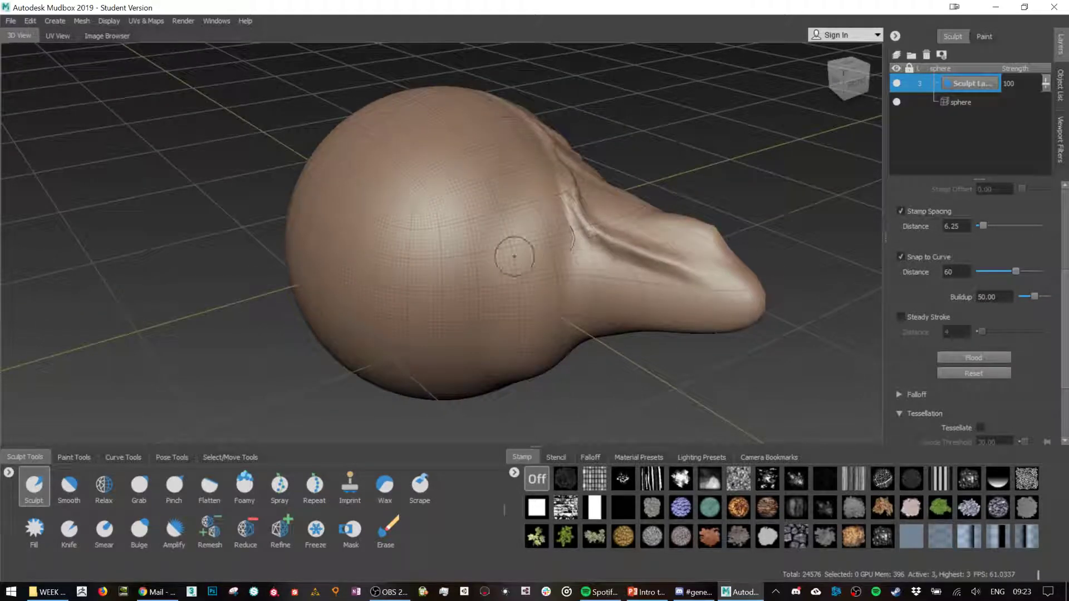
click(142, 492)
mouse_move(606, 255)
alt+mouse_down()
mouse_move(546, 281)
mouse_move(607, 225)
alt+mouse_up()
alt+drag(677, 218, 715, 222)
key(b)
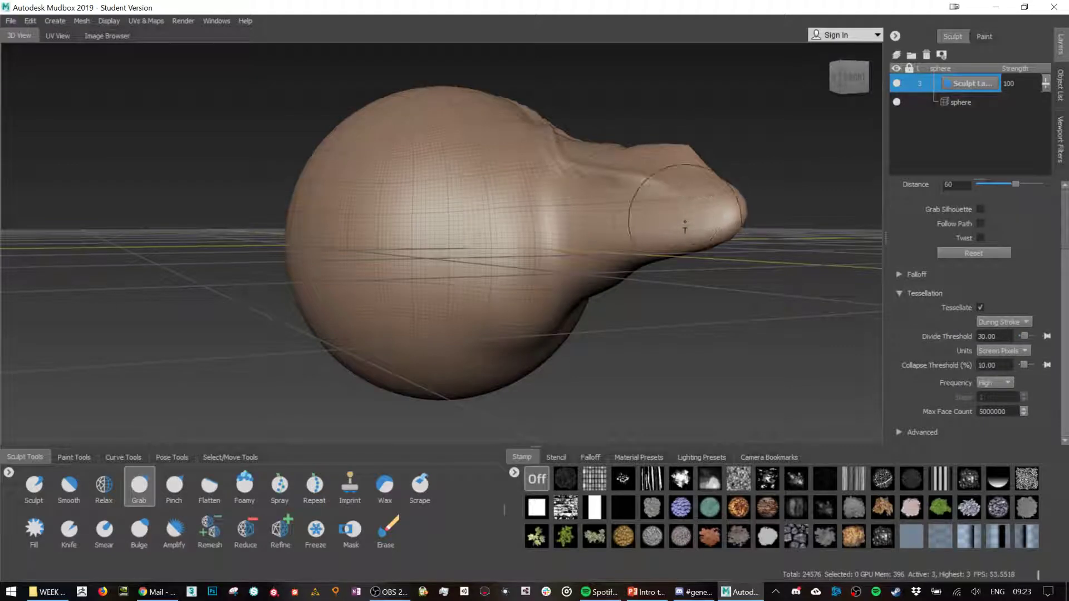
alt+drag(750, 306, 490, 256)
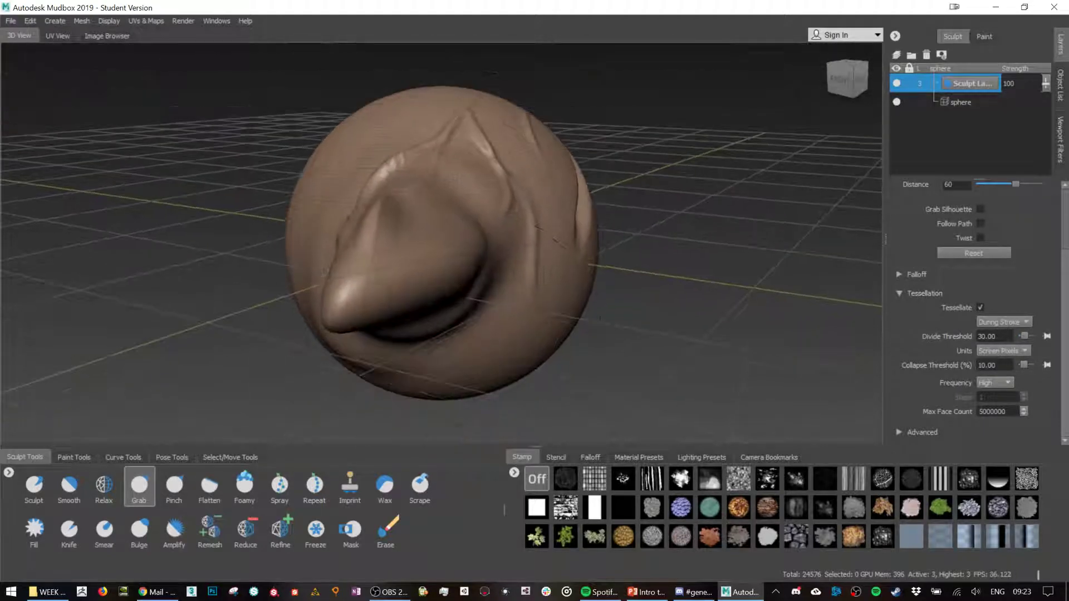
click(453, 250)
click(589, 346)
click(980, 307)
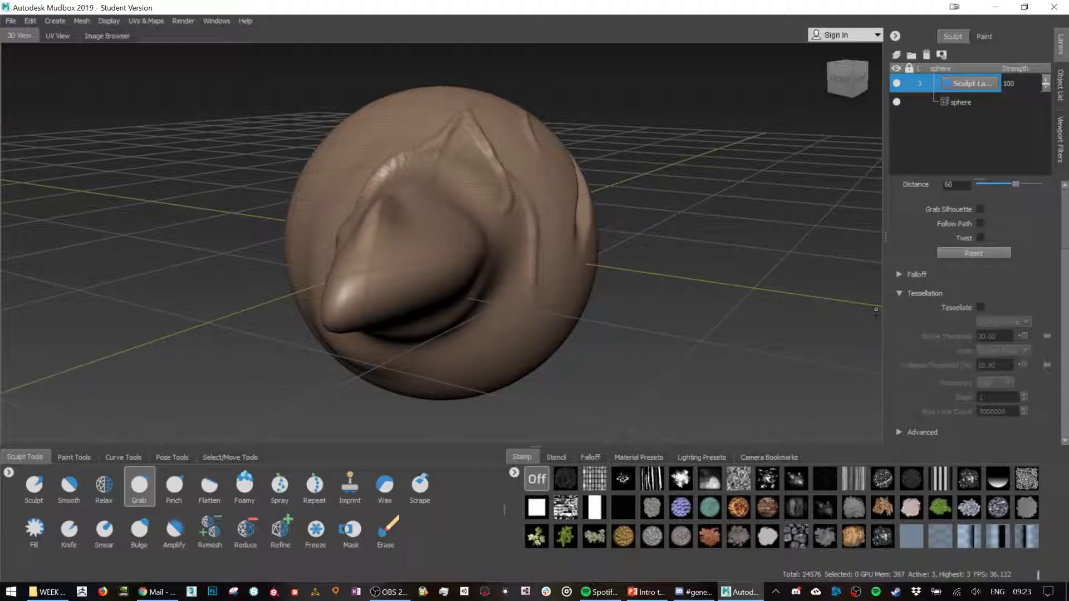
- Grab and pull out the spout's side and the sphere's surface beside the diagonal crease
mouse_move(629, 280)
alt+mouse_down()
mouse_move(457, 295)
mouse_move(356, 289)
alt+mouse_up()
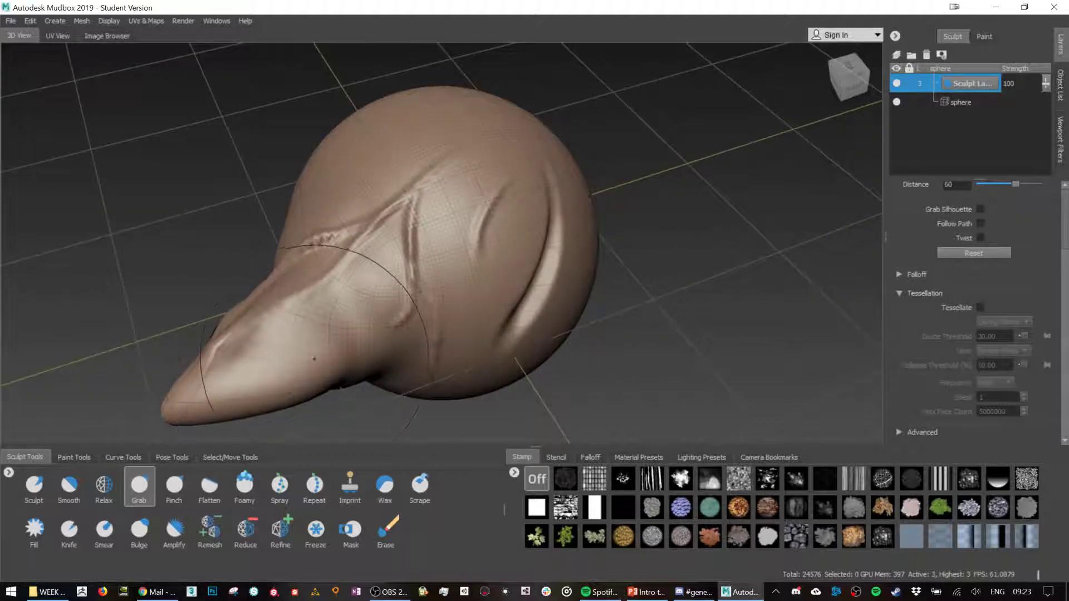
drag(334, 362, 340, 378)
drag(300, 312, 312, 334)
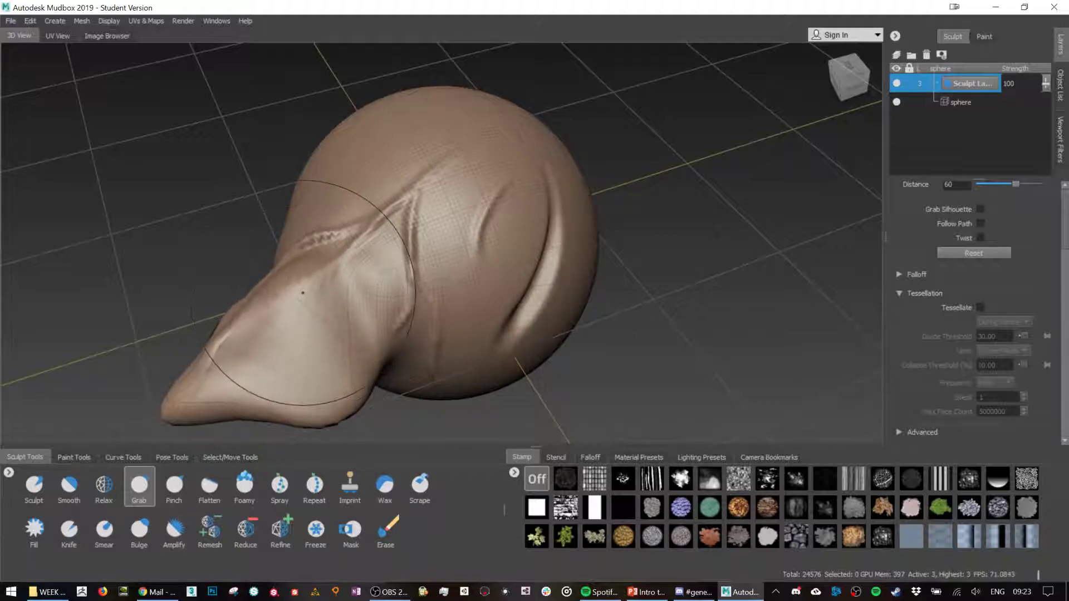
drag(527, 184, 590, 186)
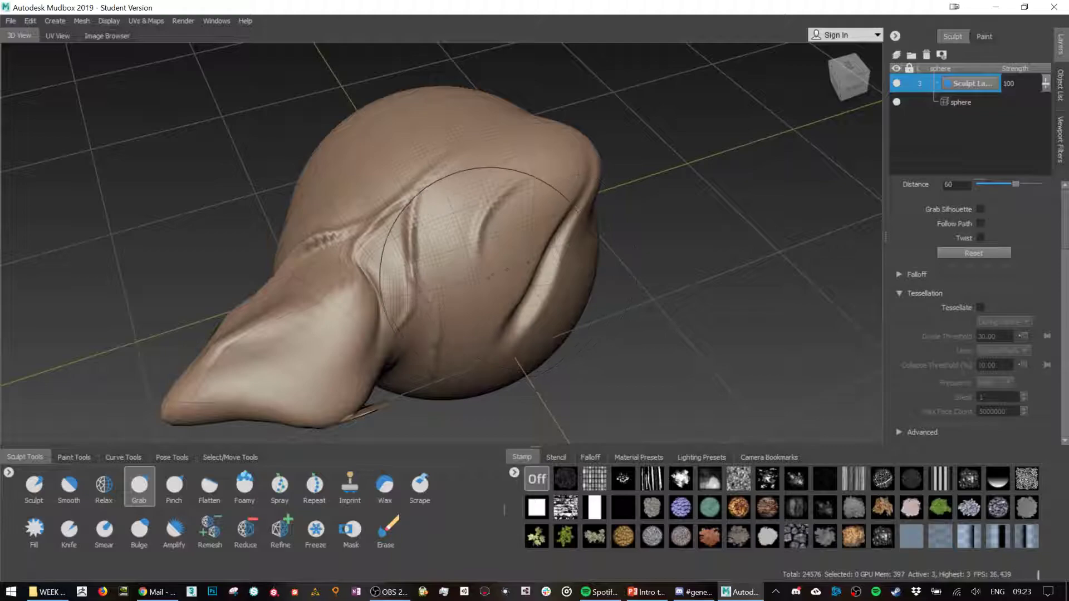
- Try to undo the latest Grab pulls on the sphere
alt+drag(650, 274, 504, 229)
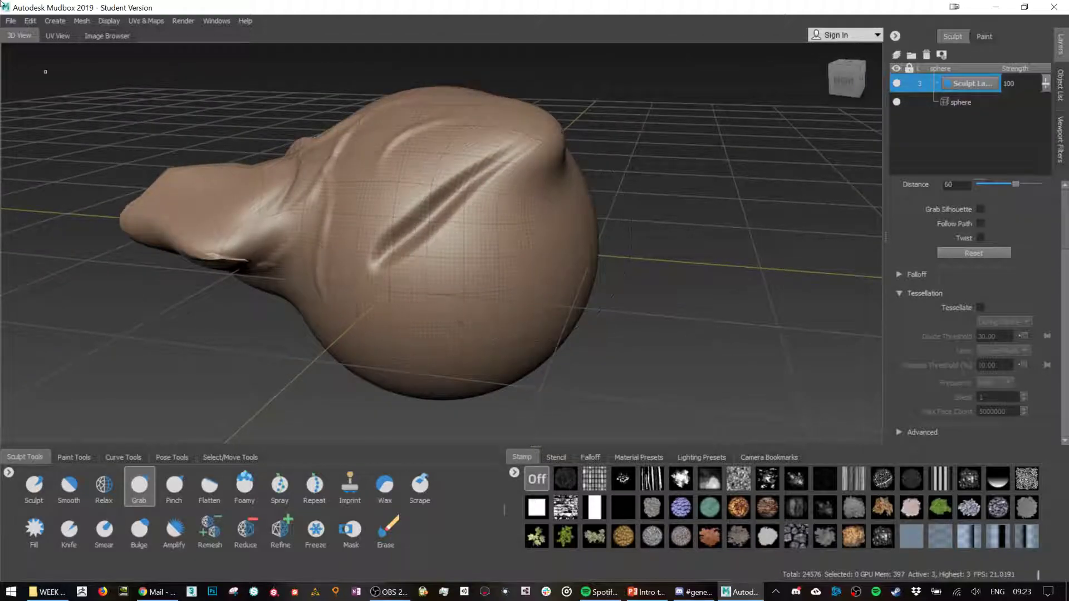
click(52, 24)
click(41, 22)
click(29, 21)
click(24, 26)
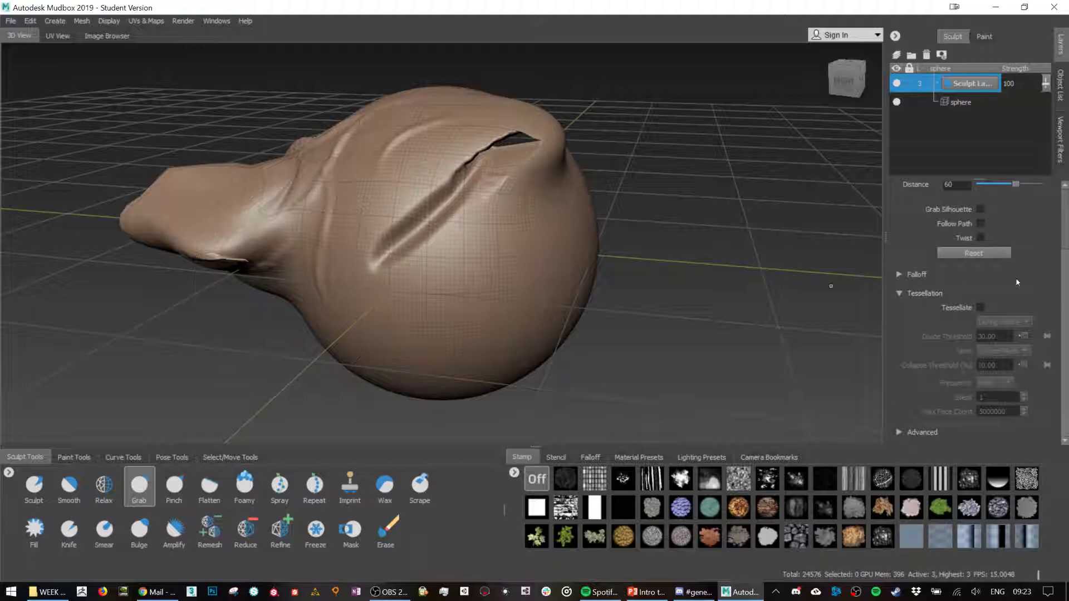
alt+drag(661, 287, 733, 306)
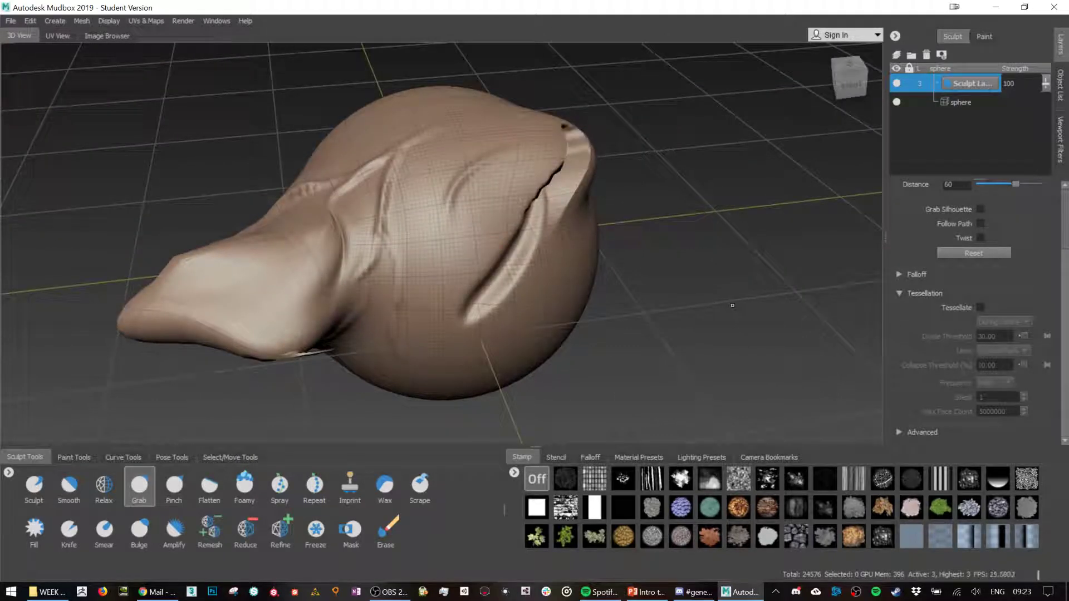
key(ctrl+z)
alt+drag(635, 269, 653, 245)
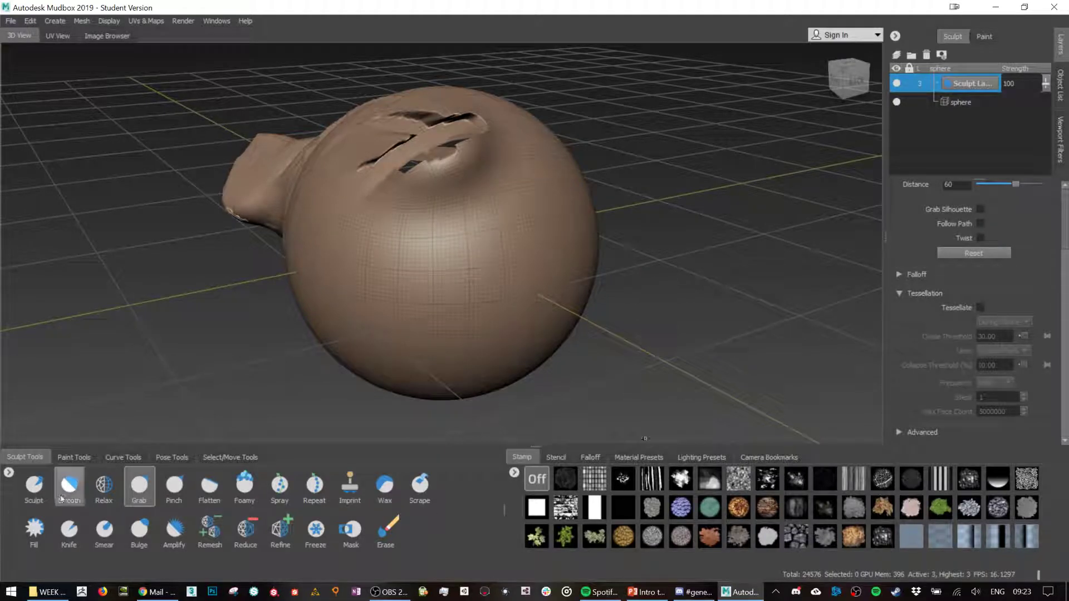
- Delete the torn sculpt layer above the base sphere, with the Sculpt tool active again
click(69, 485)
scroll(896, 419, down, 3)
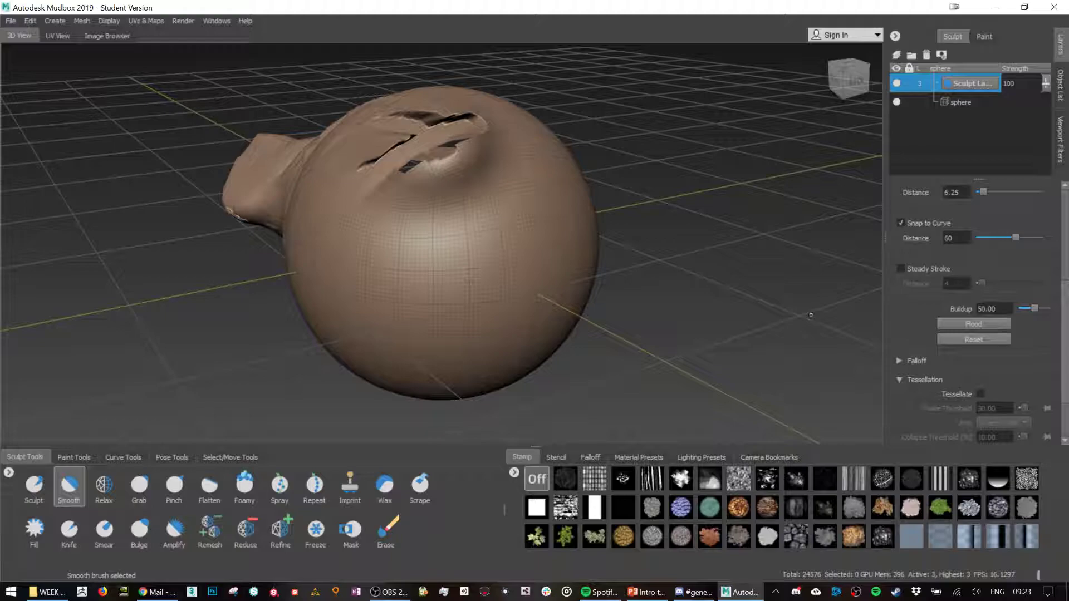
click(34, 484)
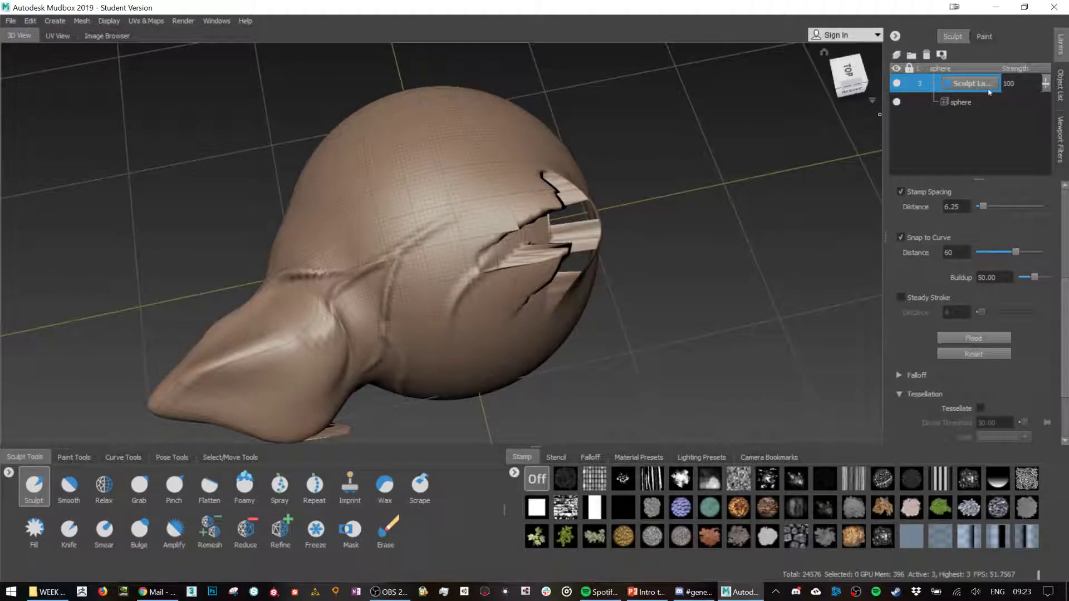
click(925, 56)
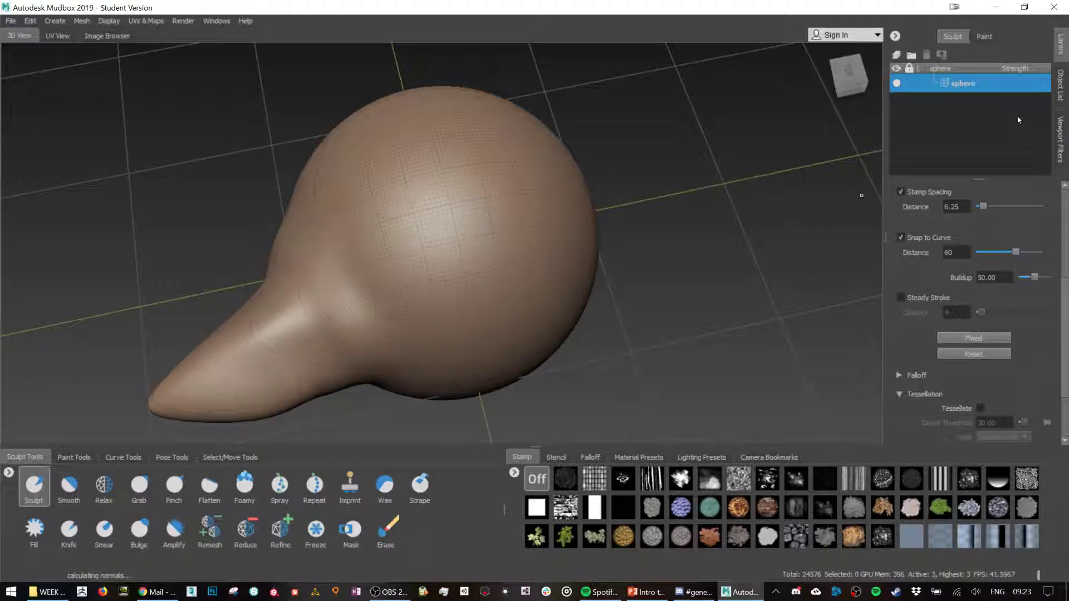
- Shrink the Sculpt brush and undo the newly added sculpt layer
click(897, 56)
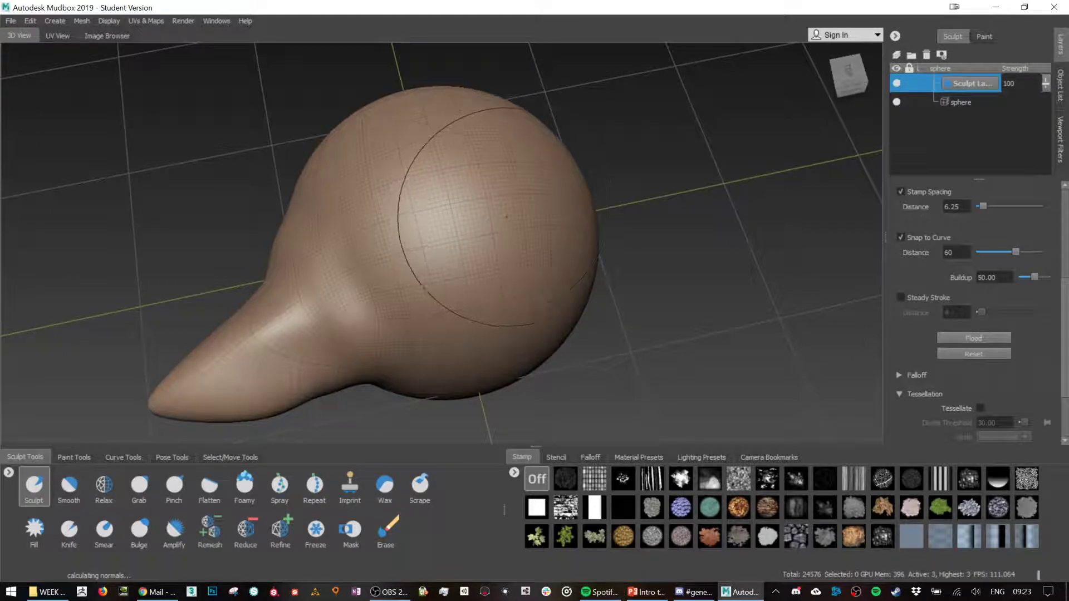
drag(507, 217, 477, 198)
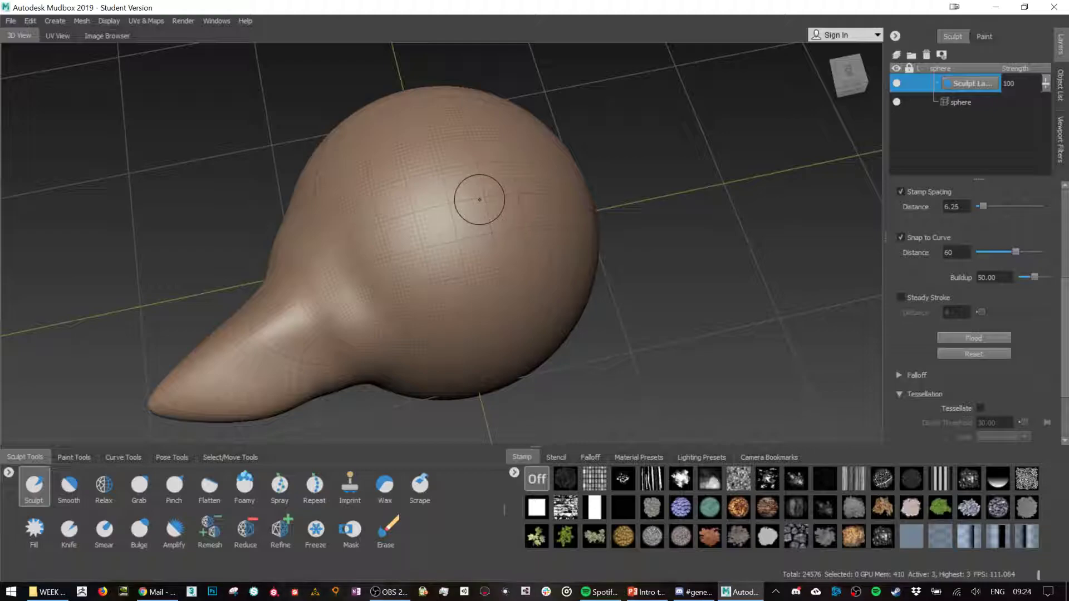
key(ctrl+z)
- Save the scene as Test in the Asset Design 2019-20 folder as a Mudbox file
key(ctrl+s)
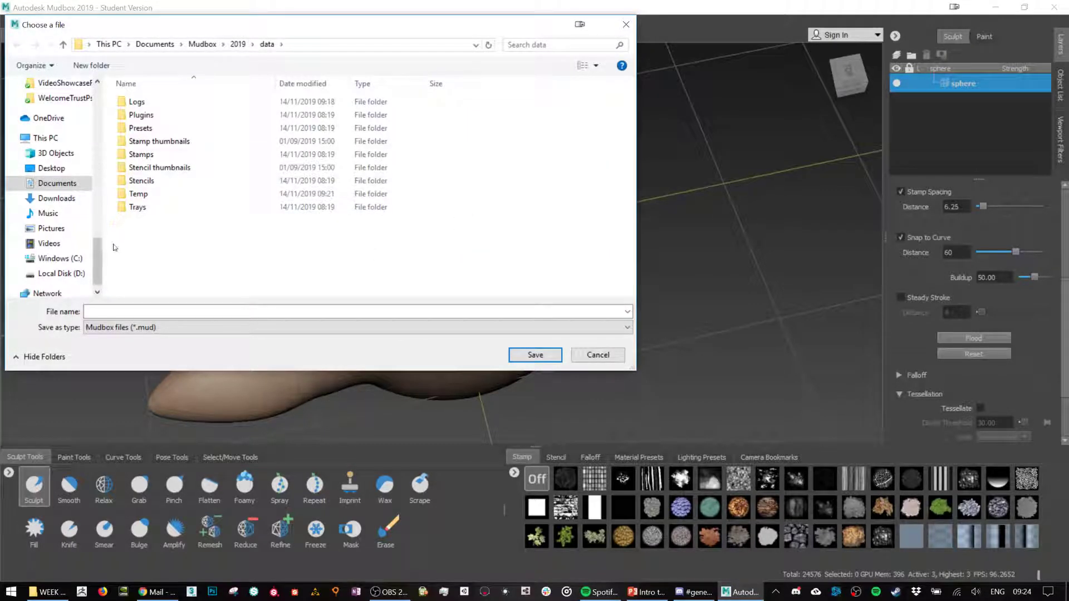
drag(95, 255, 95, 147)
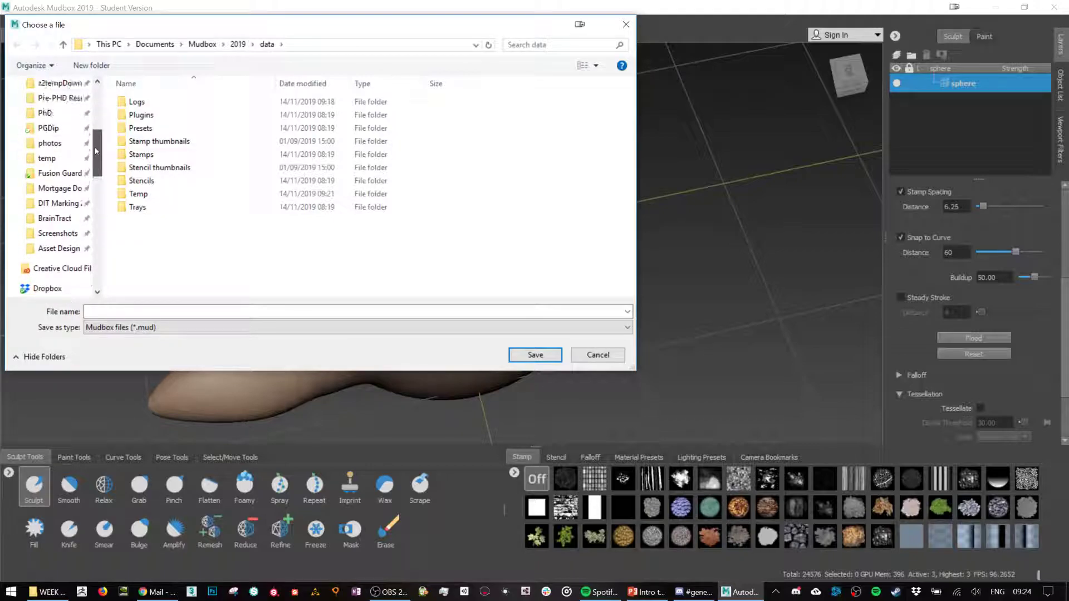
click(76, 248)
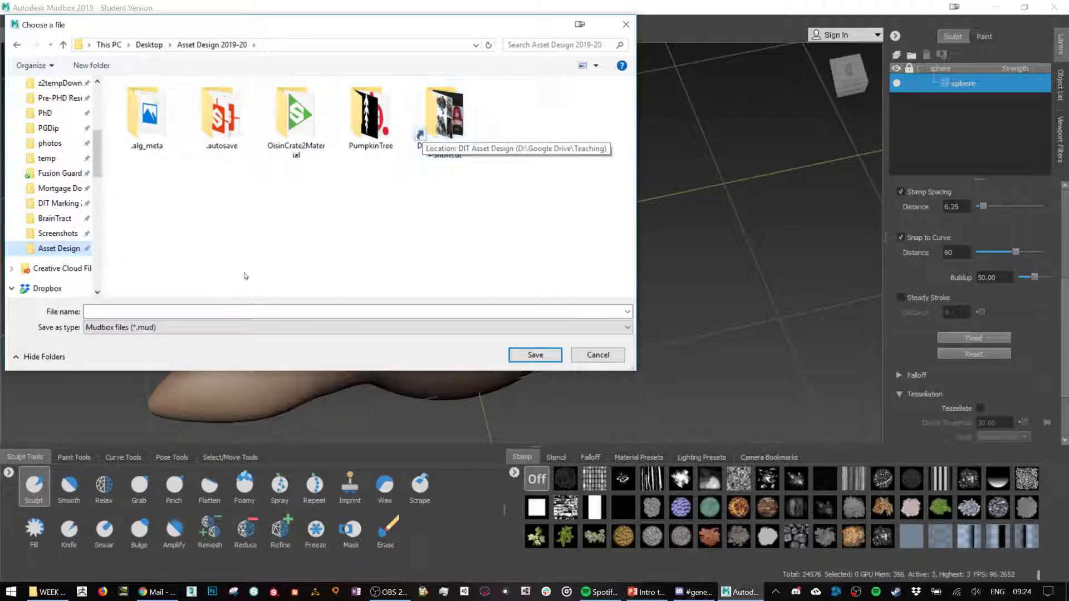
click(189, 312)
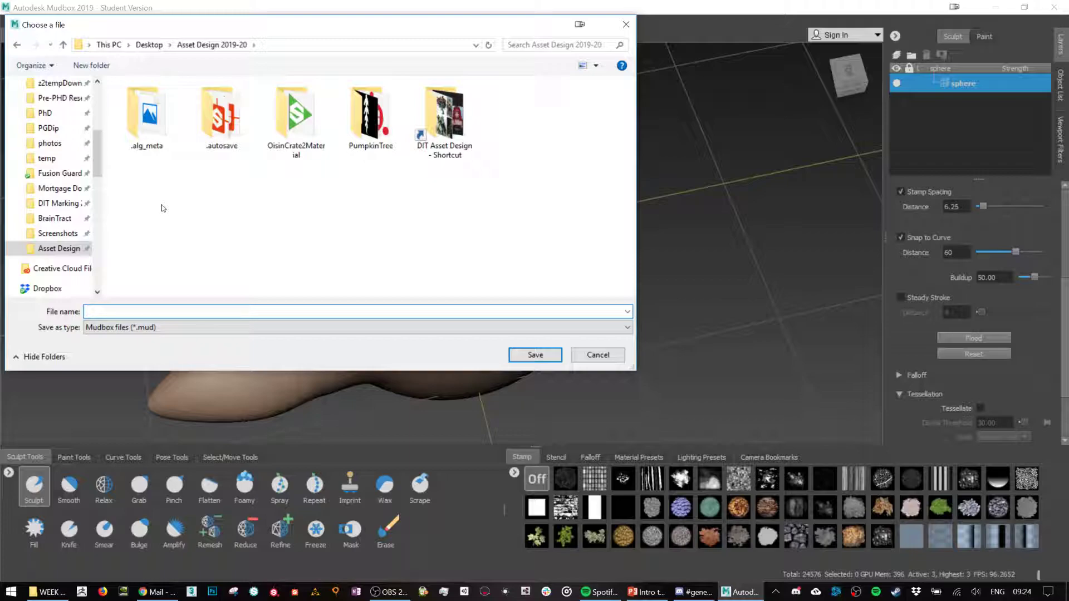
text(Test)
key(Return)
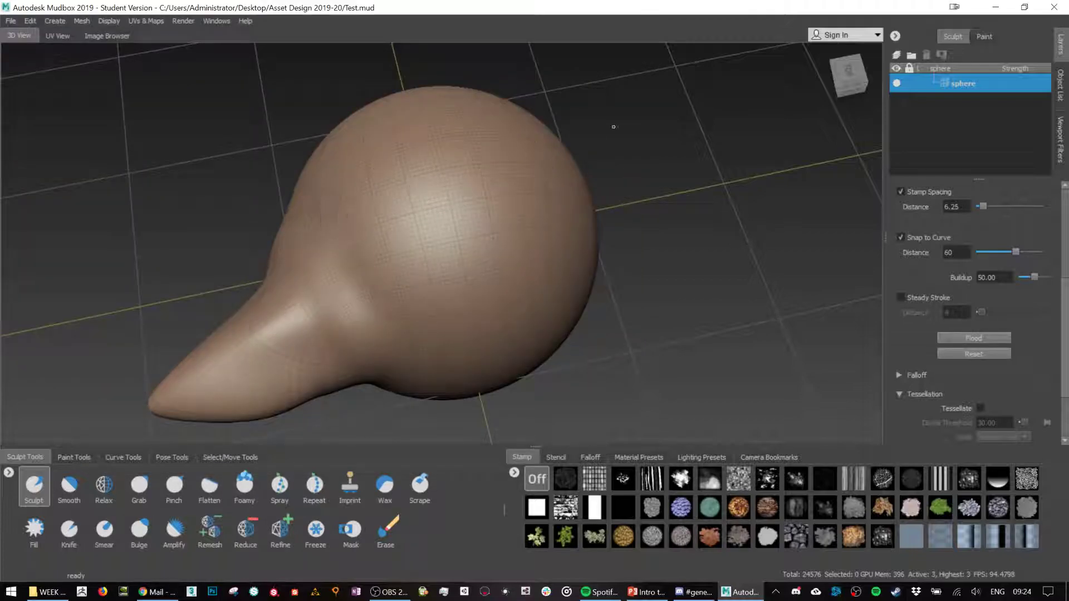
- Add a new sculpt layer, sculpt a long raised stroke down the sphere, and smooth the stroke's lower half
click(897, 56)
mouse_move(472, 155)
mouse_down()
mouse_move(430, 259)
mouse_move(440, 363)
mouse_up()
shift+drag(435, 273, 442, 359)
- Toggle the new sculpt layer's visibility off and on to compare the sphere with and without the stroke
click(897, 84)
click(897, 85)
click(897, 84)
click(902, 84)
click(902, 84)
click(902, 83)
- Vary the sculpt layer's strength to preview its effect and return it to 100
click(1046, 83)
mouse_move(1045, 84)
mouse_down()
mouse_move(1034, 146)
mouse_move(1043, 84)
mouse_move(1042, 123)
mouse_move(1041, 77)
mouse_move(1025, 47)
mouse_up()
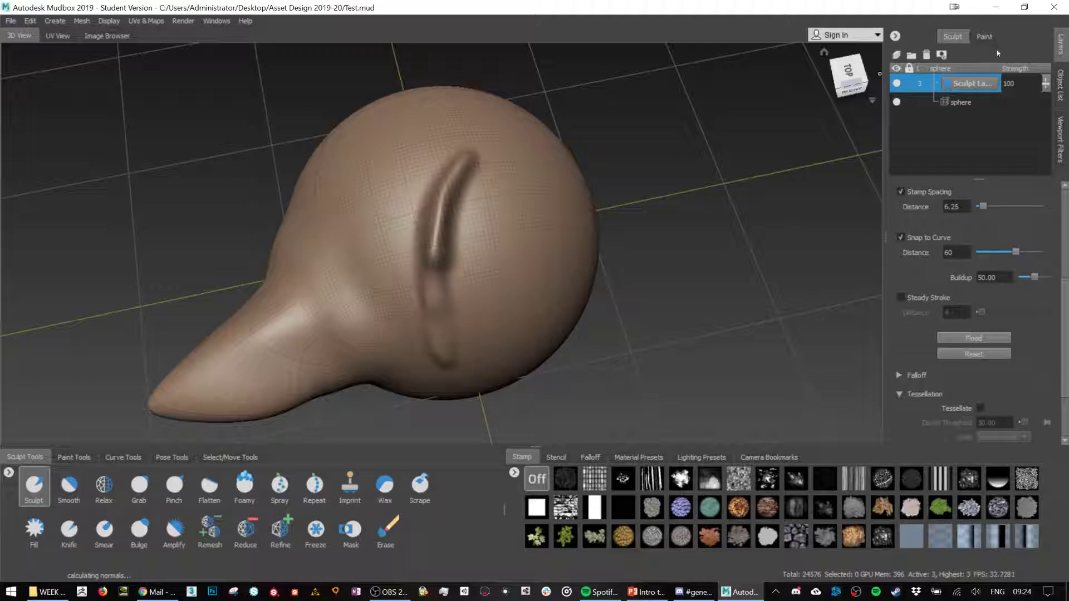
mouse_move(1046, 83)
mouse_down()
mouse_move(1047, 133)
mouse_move(1046, 78)
mouse_up()
- Add a second sculpt layer and subdivide the mesh twice, up to level 5
click(896, 55)
key(shift+d)
key(shift+d)
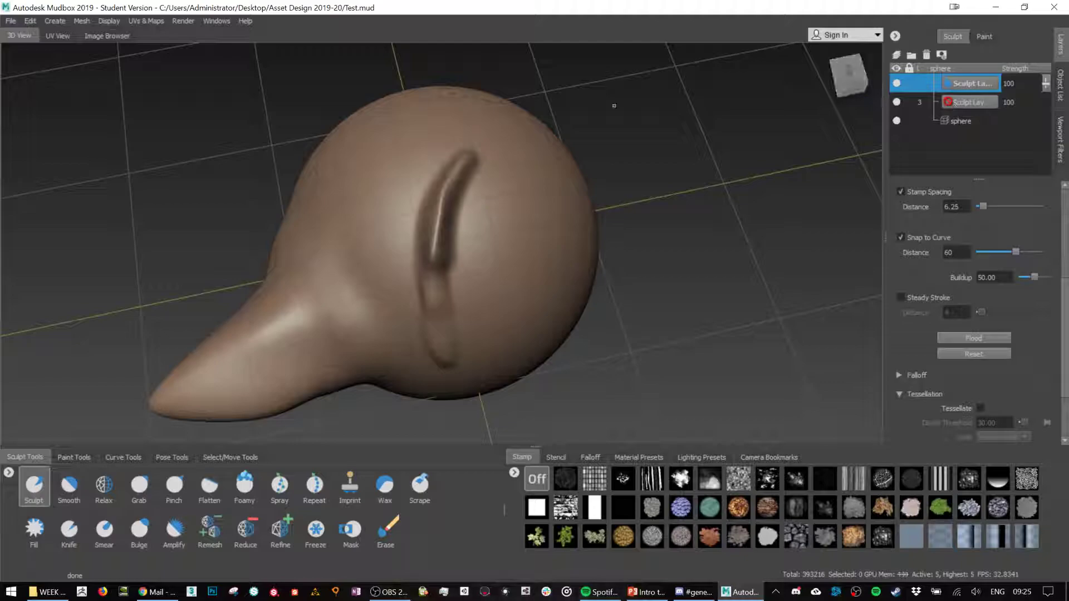
- Step the mesh down to level 3, select the lower sculpt layer, reselect the upper one, and return to level 5
click(82, 20)
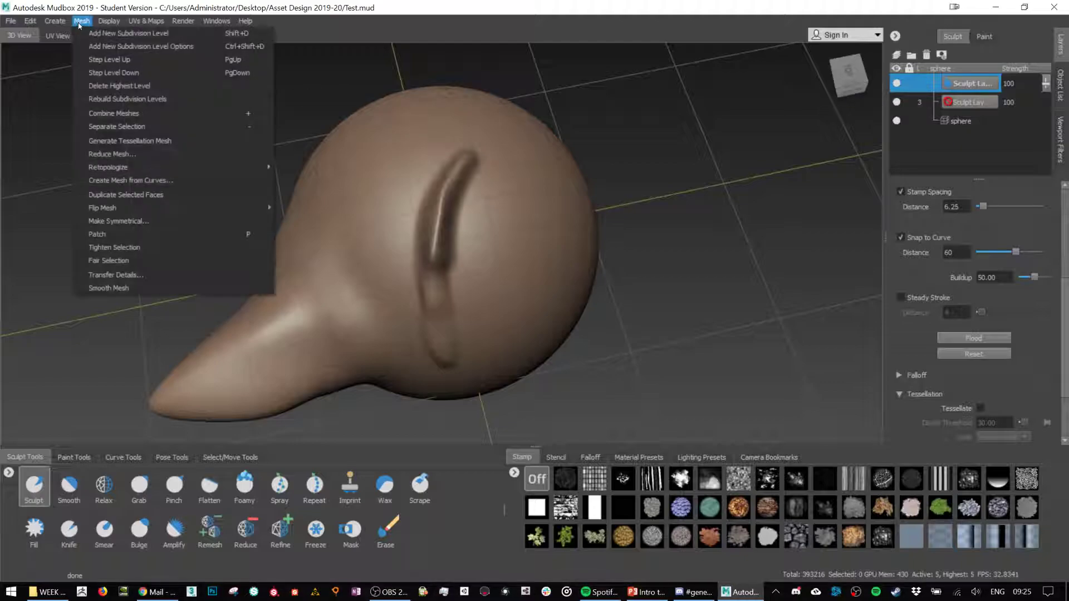
click(116, 72)
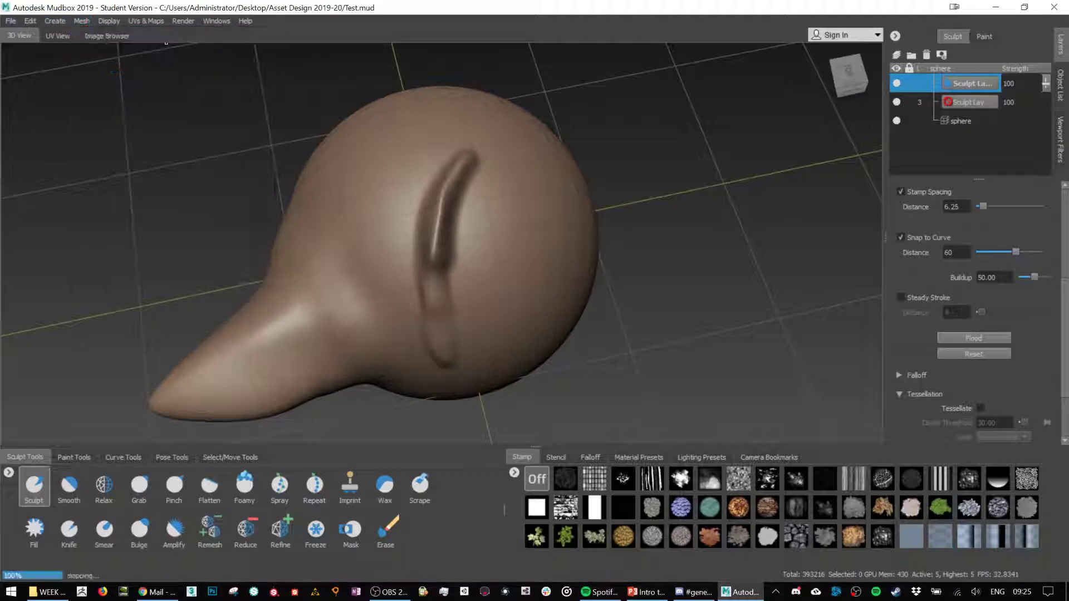
click(82, 20)
click(114, 72)
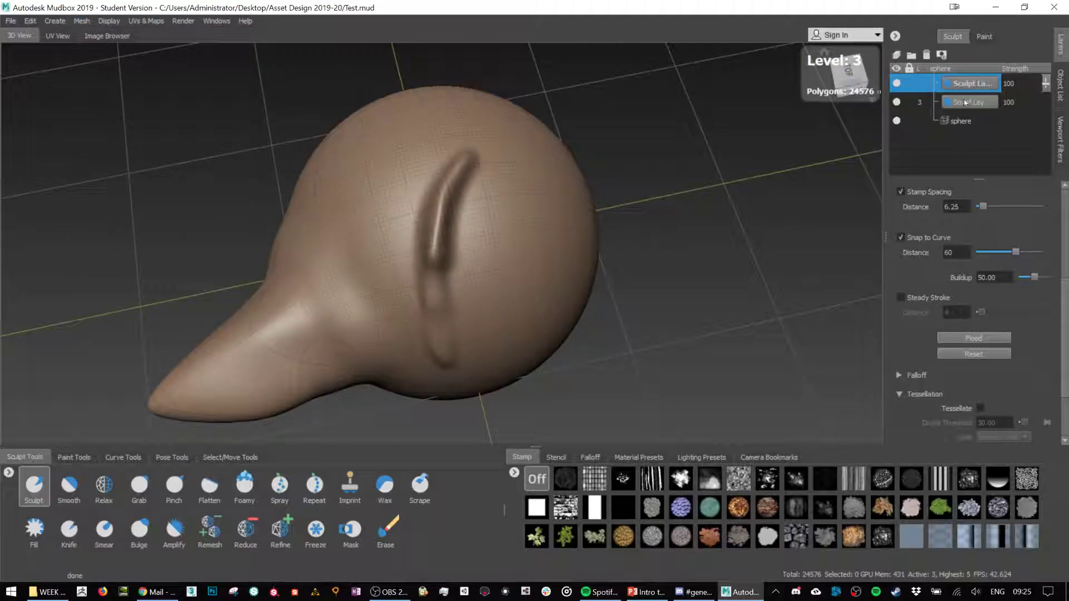
drag(964, 100, 967, 96)
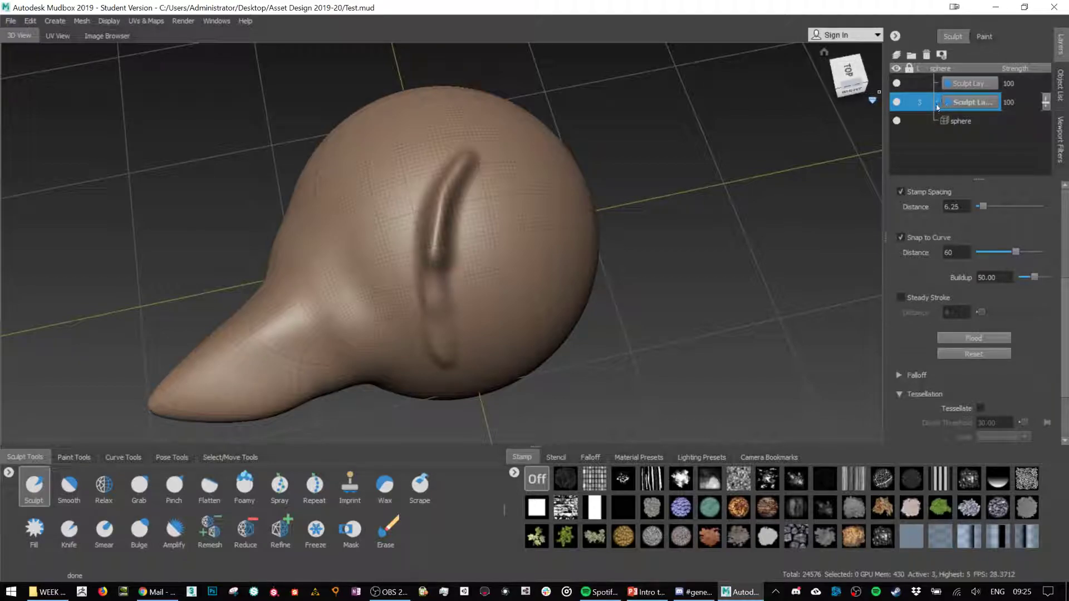
drag(915, 107, 969, 86)
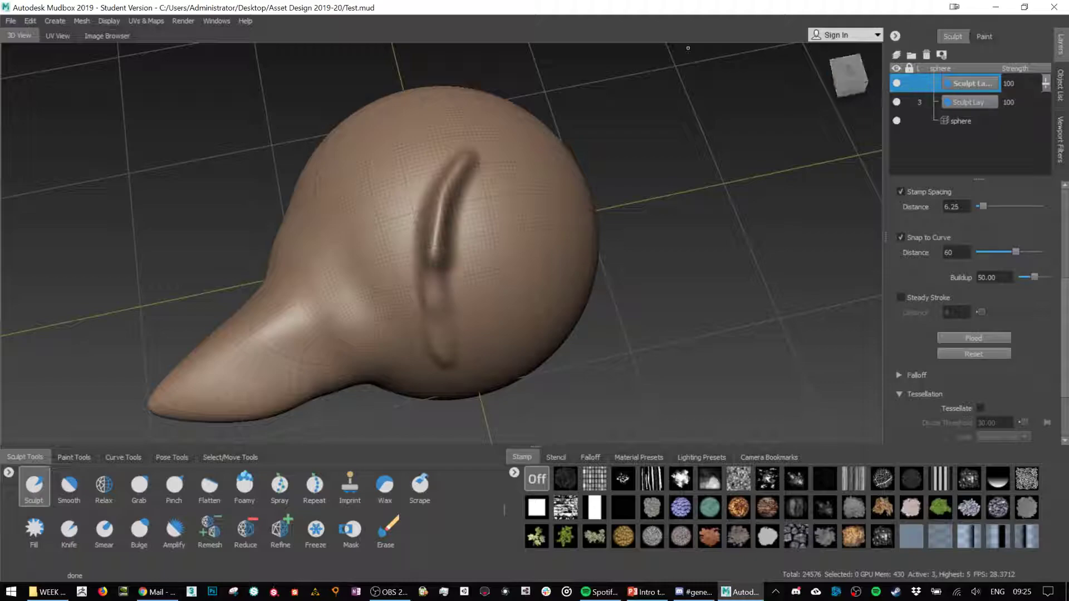
click(82, 22)
click(211, 60)
click(82, 20)
click(142, 60)
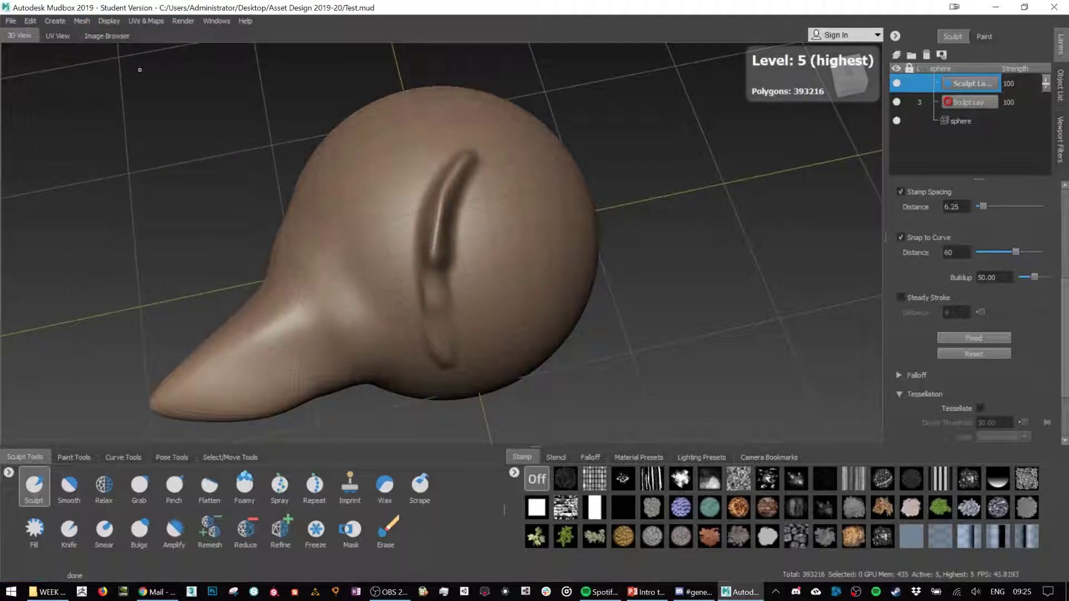
- Sculpt a short hook-shaped raised stroke beside the long ridge on the upper sculpt layer
mouse_move(493, 176)
mouse_down()
mouse_move(502, 190)
mouse_move(492, 251)
mouse_up()
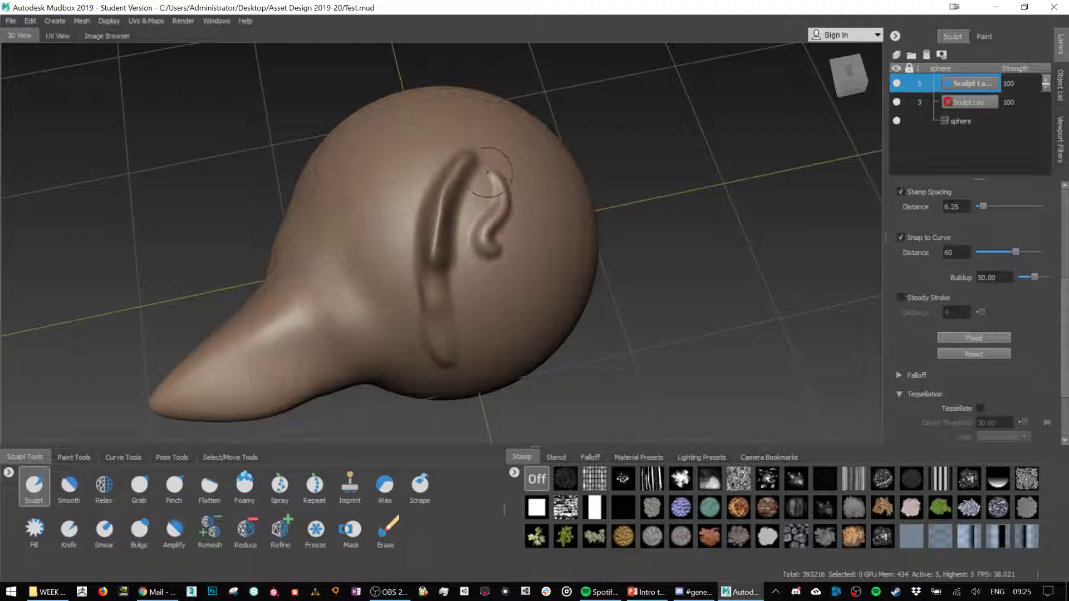
mouse_move(562, 191)
alt+mouse_down()
mouse_move(473, 192)
mouse_move(509, 208)
alt+mouse_up()
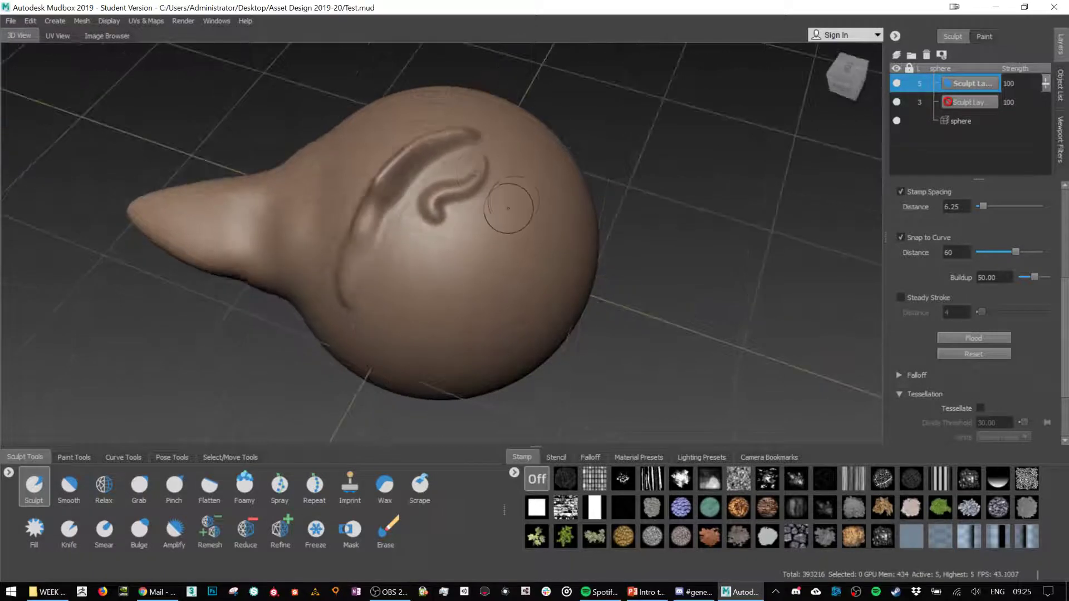
- Compare subdivision levels by stepping the mesh down to level 4 and back up to level 5
click(82, 23)
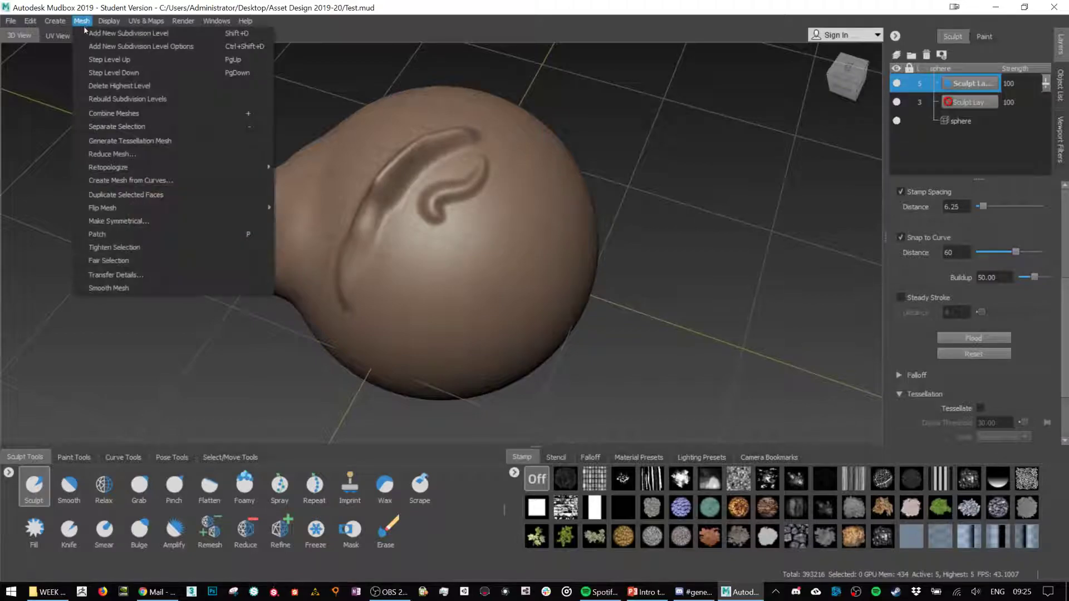
click(148, 61)
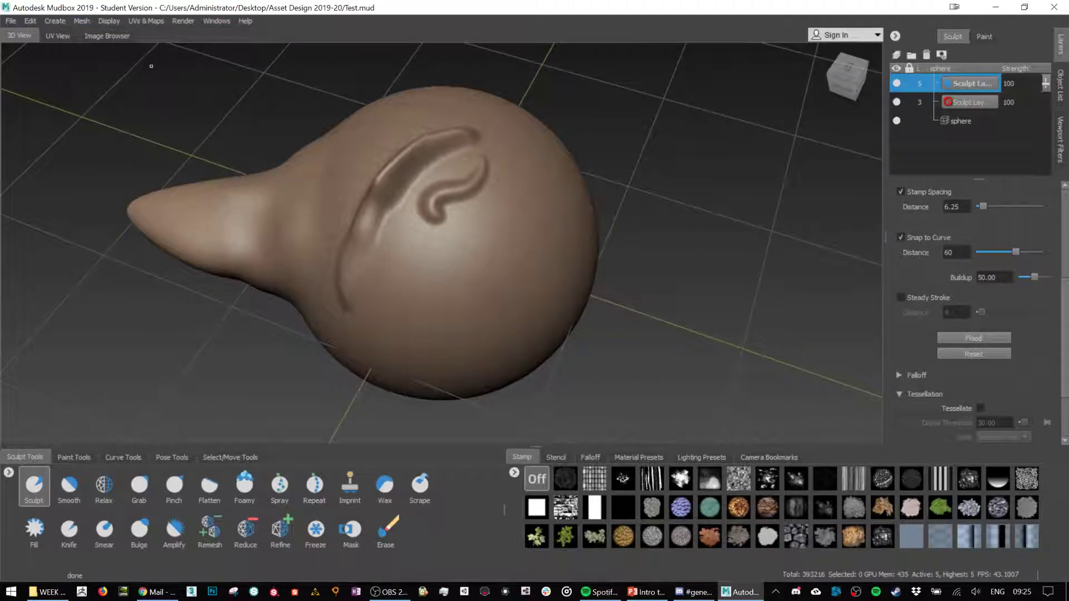
click(82, 22)
click(114, 72)
click(82, 21)
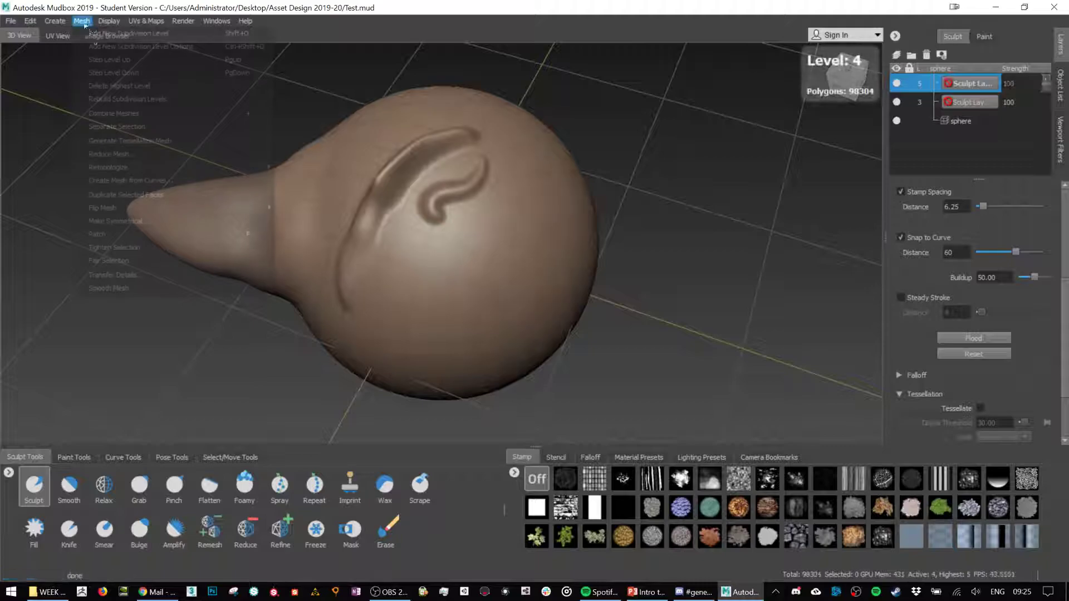
click(126, 60)
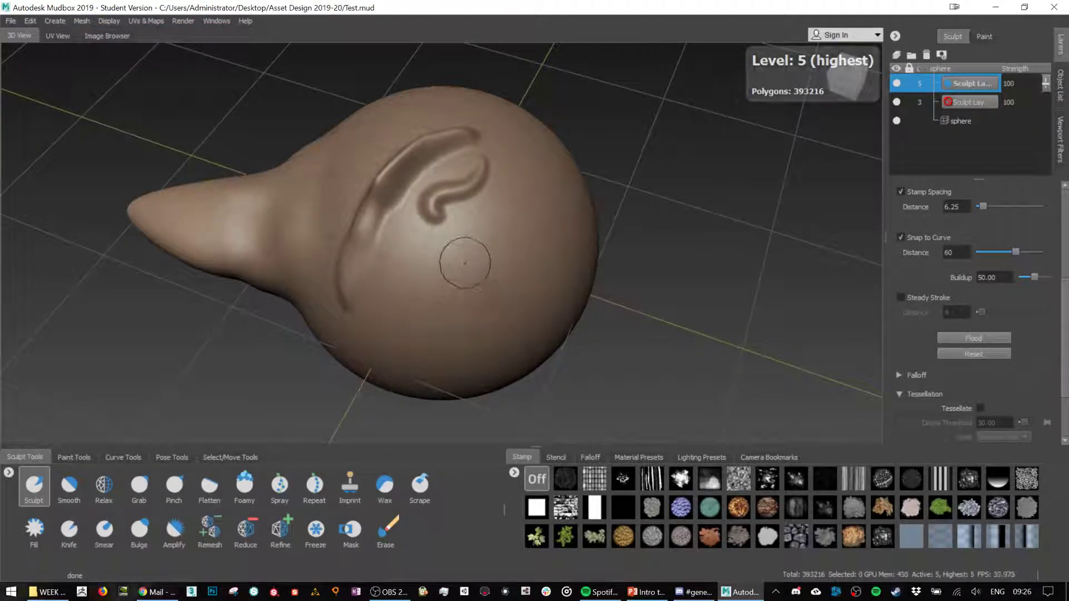
- Sculpt several thin wavy strokes over the sphere's side on the upper sculpt layer, undoing unwanted changes along the way
drag(487, 238, 444, 304)
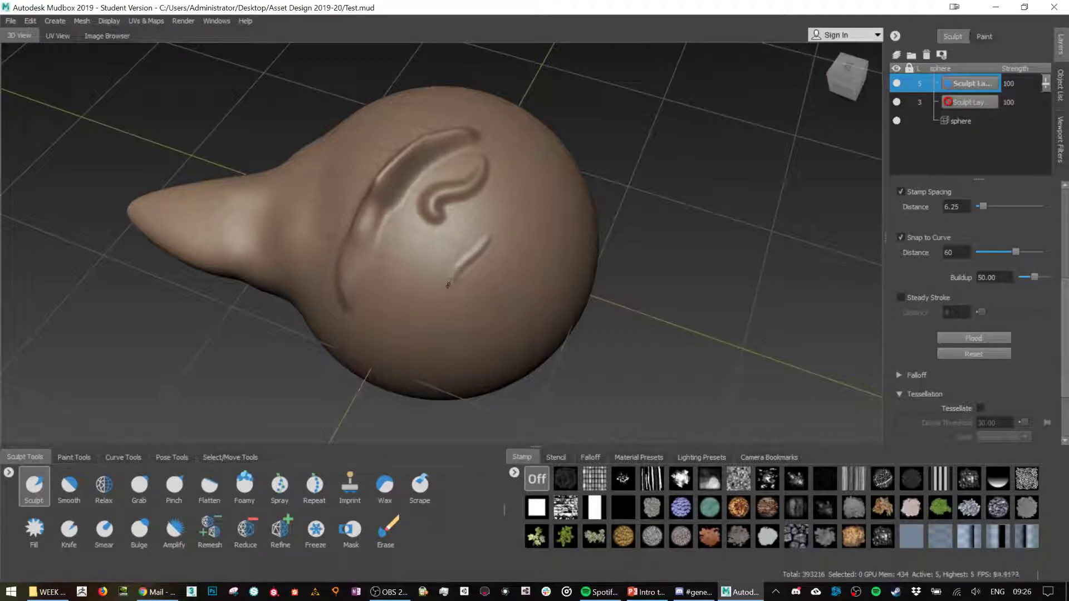
mouse_move(543, 260)
mouse_down()
mouse_move(478, 327)
mouse_move(509, 337)
mouse_move(571, 253)
mouse_move(565, 220)
mouse_up()
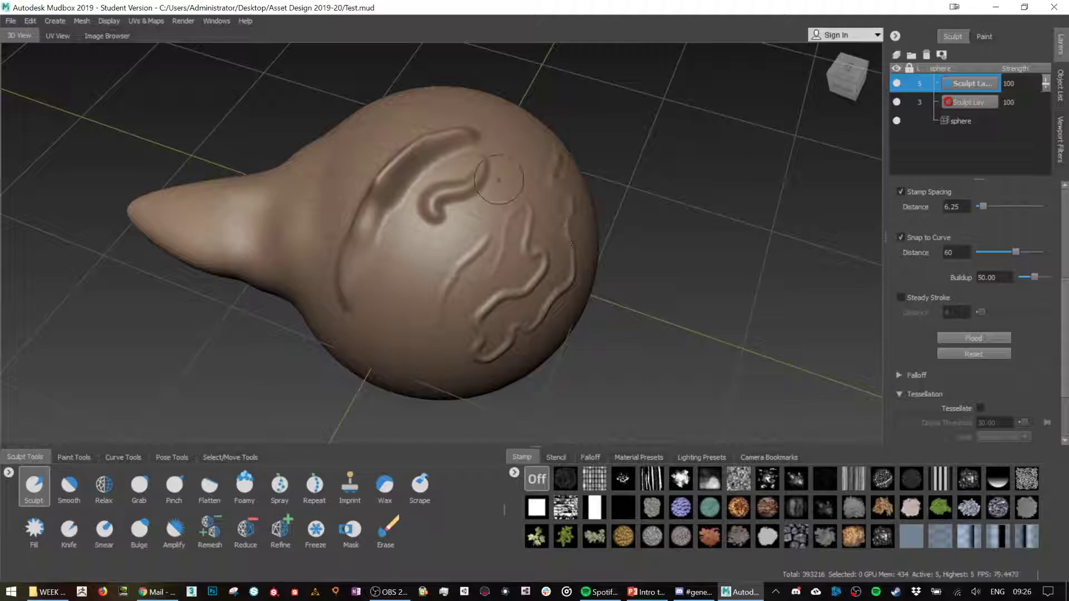
mouse_move(412, 269)
mouse_down()
mouse_move(408, 287)
mouse_move(551, 232)
mouse_up()
key(ctrl+z)
key(ctrl+z)
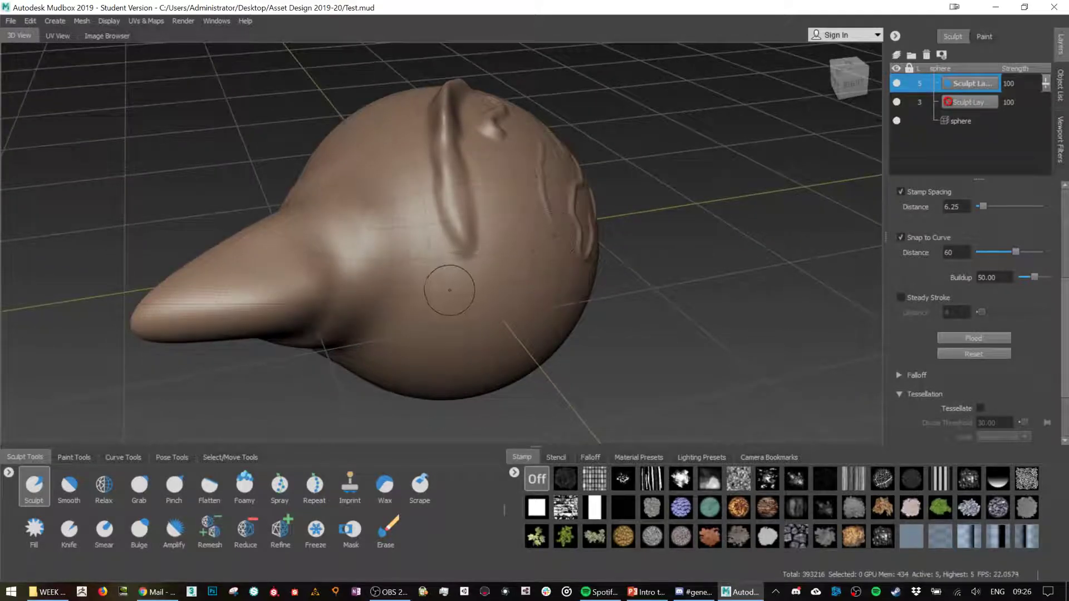
mouse_move(501, 239)
mouse_down()
mouse_move(460, 300)
mouse_move(503, 293)
mouse_move(527, 320)
mouse_up()
drag(518, 177, 512, 245)
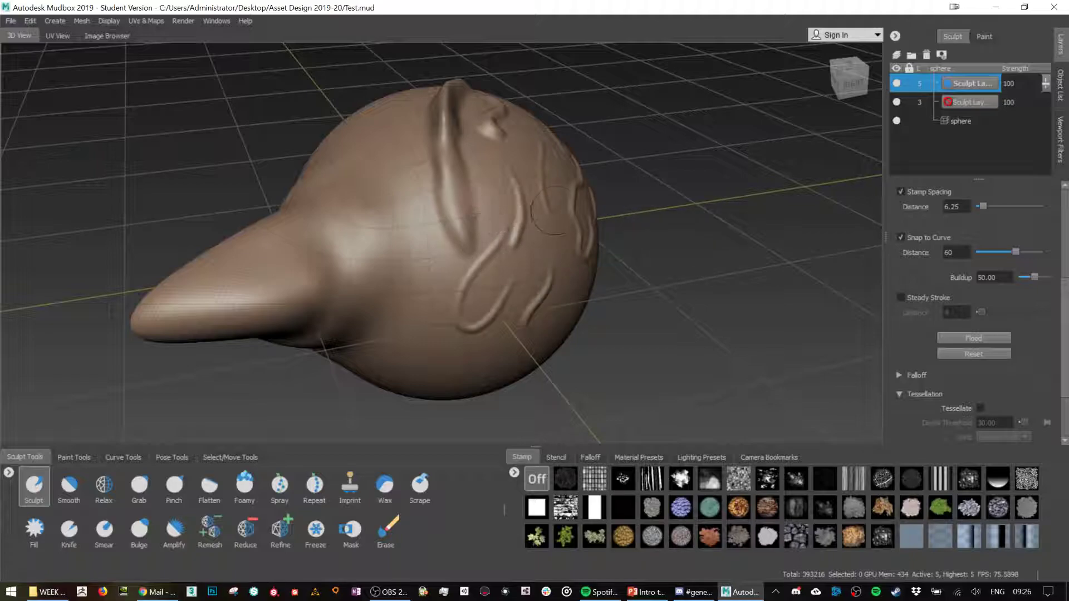
- Try to pull the sphere's side outward with the Grab tool at level 5, and undo it
click(139, 484)
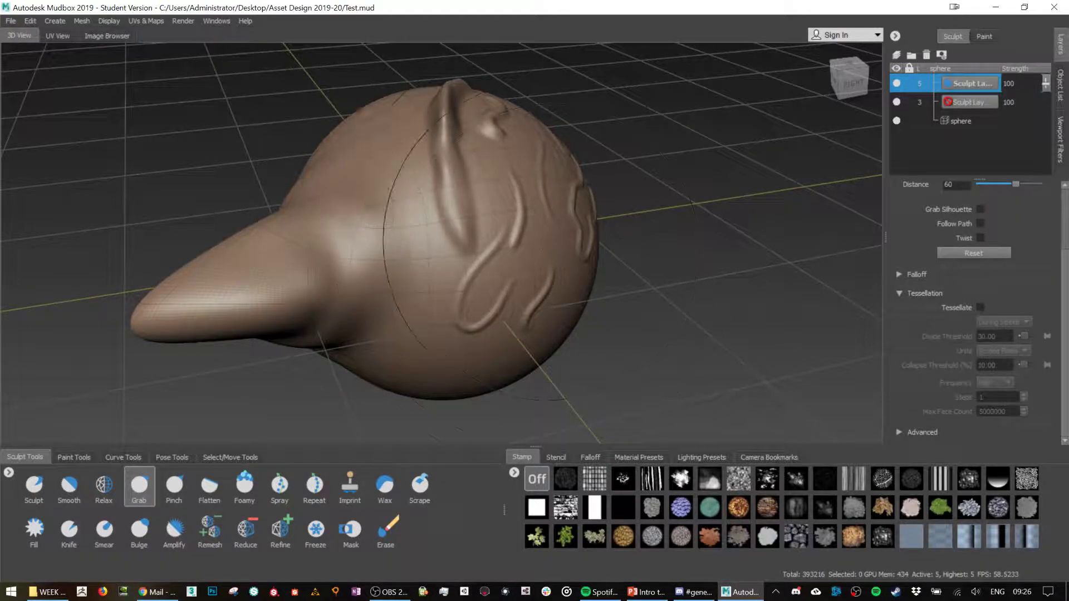
drag(518, 234, 584, 254)
key(ctrl+z)
- Step the mesh down to level 2 and pull a large bulge out of the base sphere's side with the Grab tool
click(88, 24)
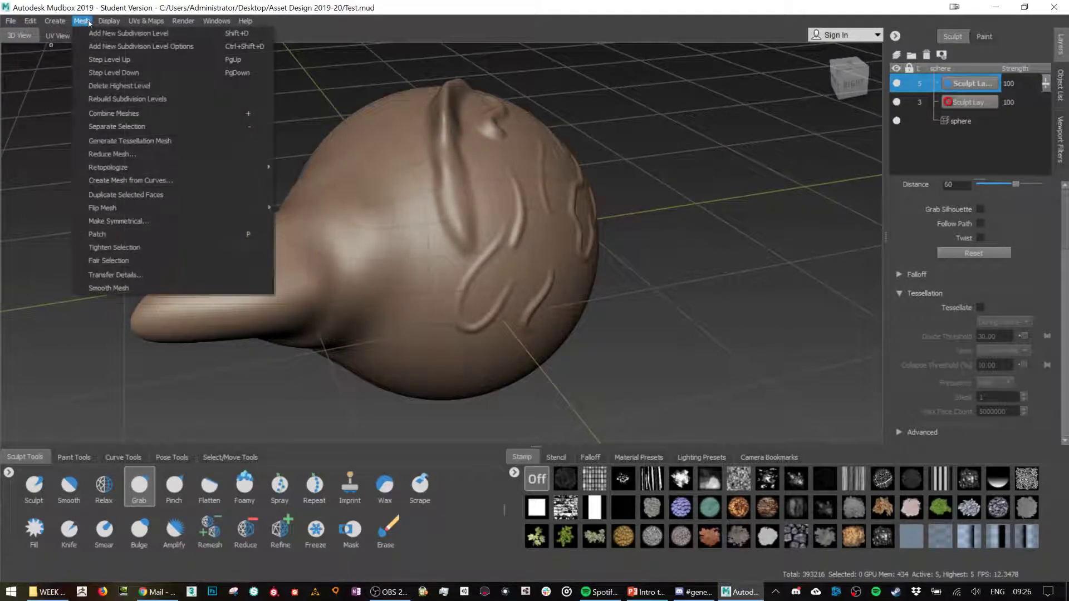
click(118, 63)
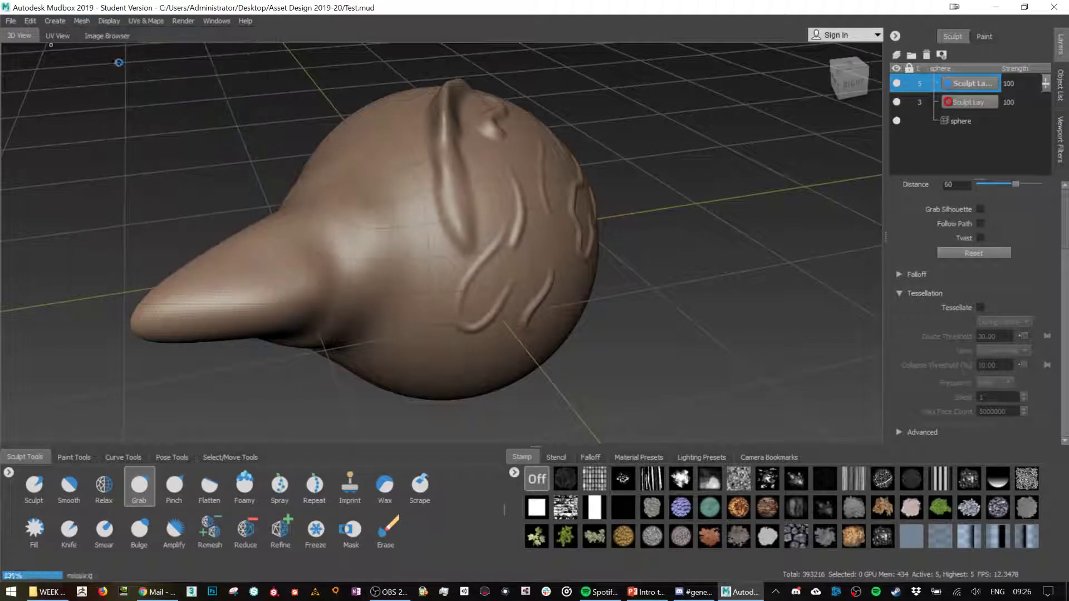
click(83, 21)
click(105, 73)
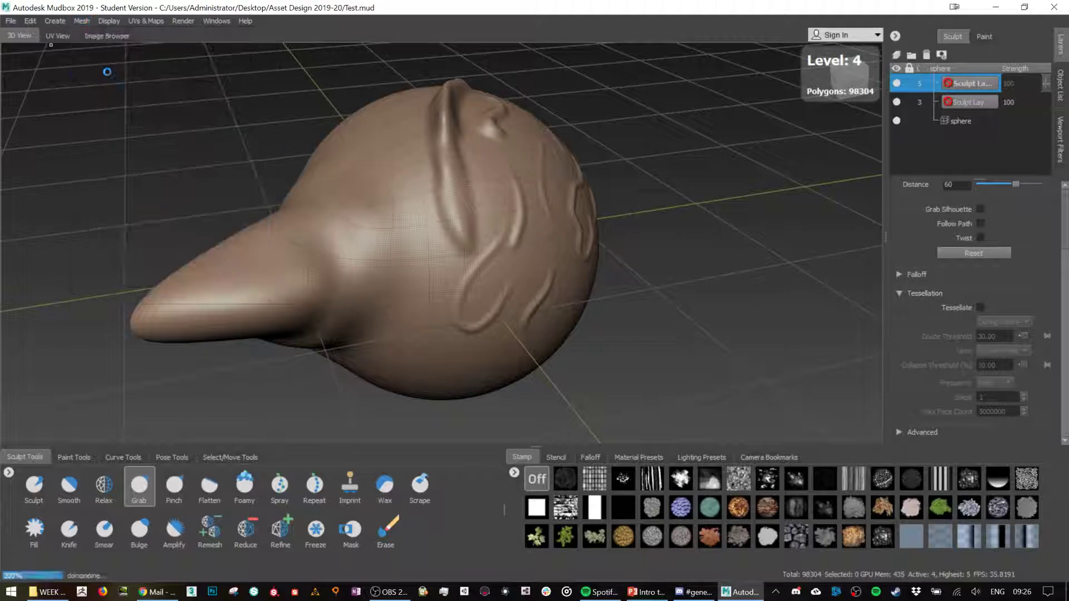
click(81, 21)
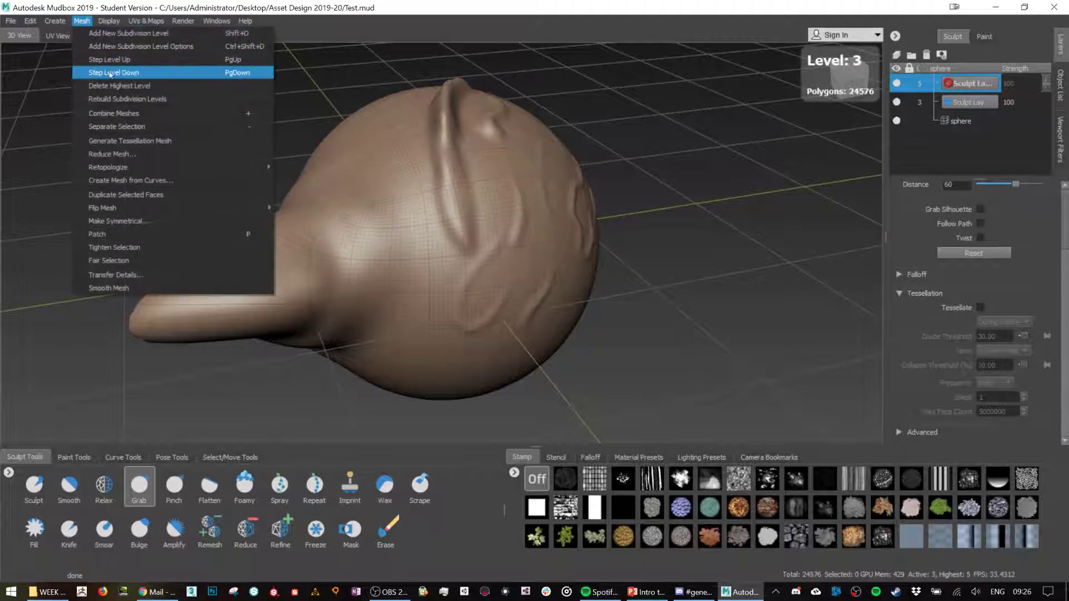
click(106, 72)
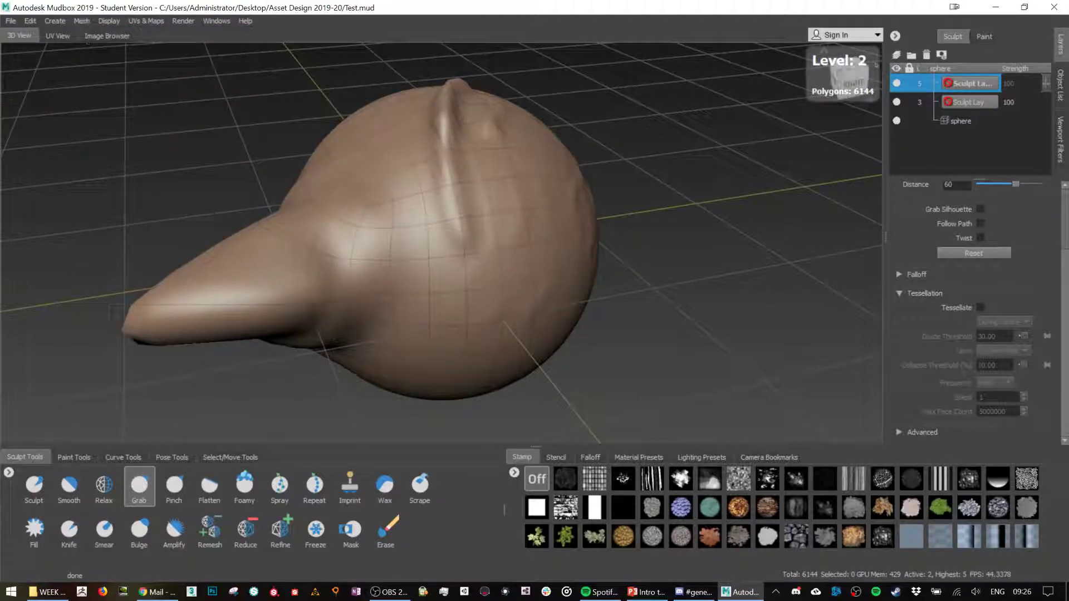
click(956, 126)
mouse_move(535, 234)
mouse_down()
mouse_move(618, 225)
mouse_move(657, 240)
mouse_up()
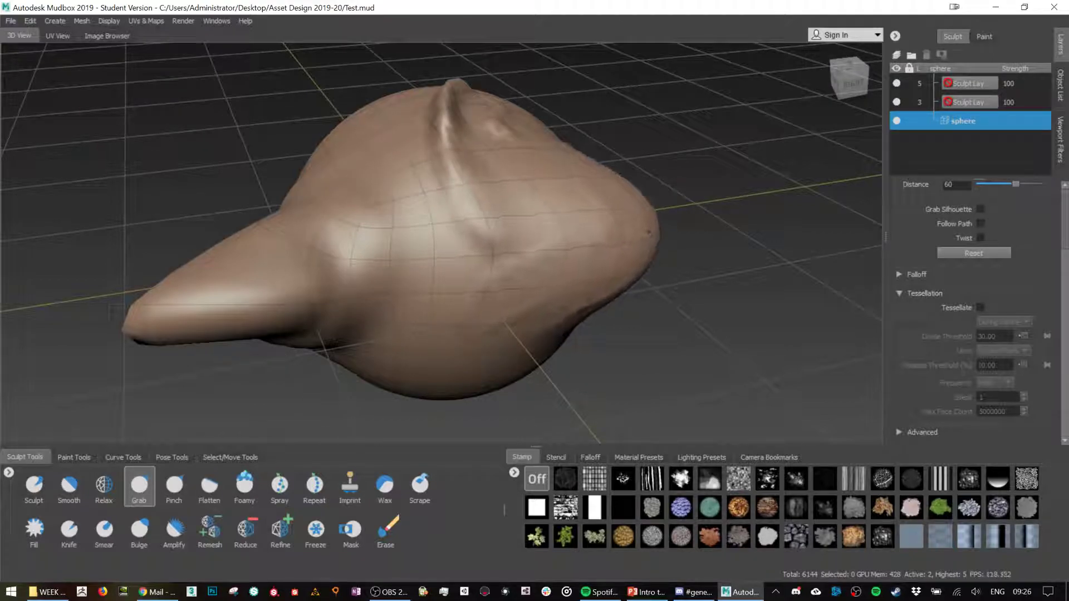
- Step the mesh back up to level 5 and inspect the fine strokes over the new bulge
click(107, 23)
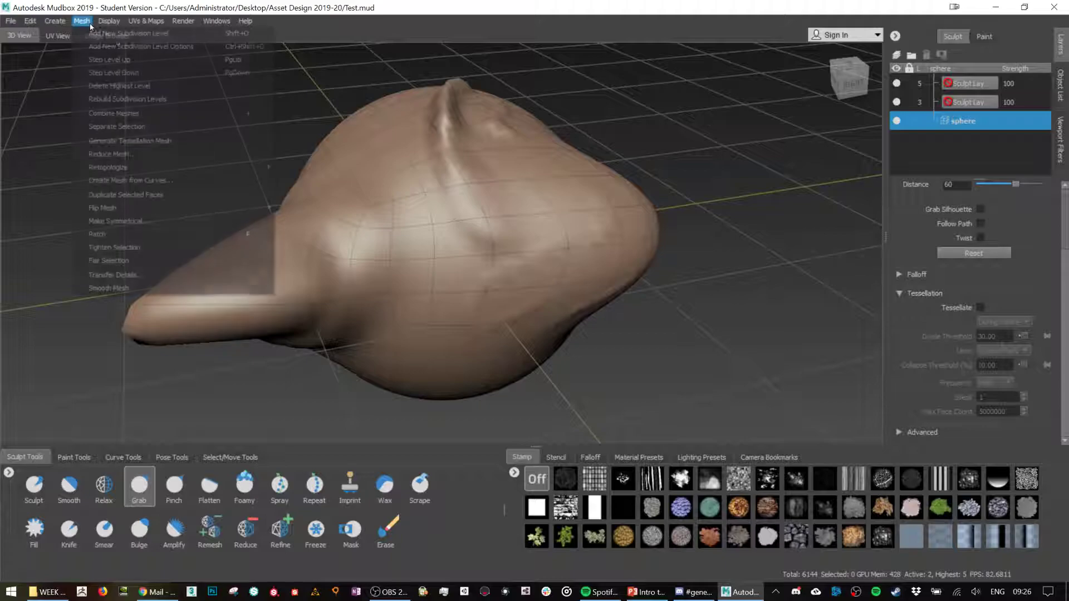
mouse_move(82, 23)
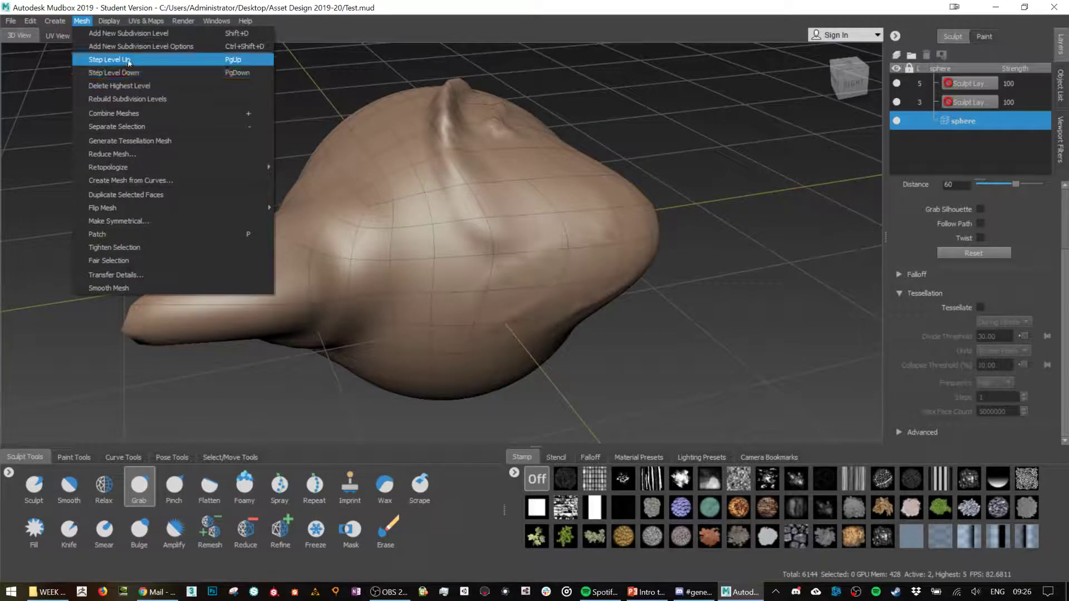
click(128, 62)
click(83, 21)
click(127, 60)
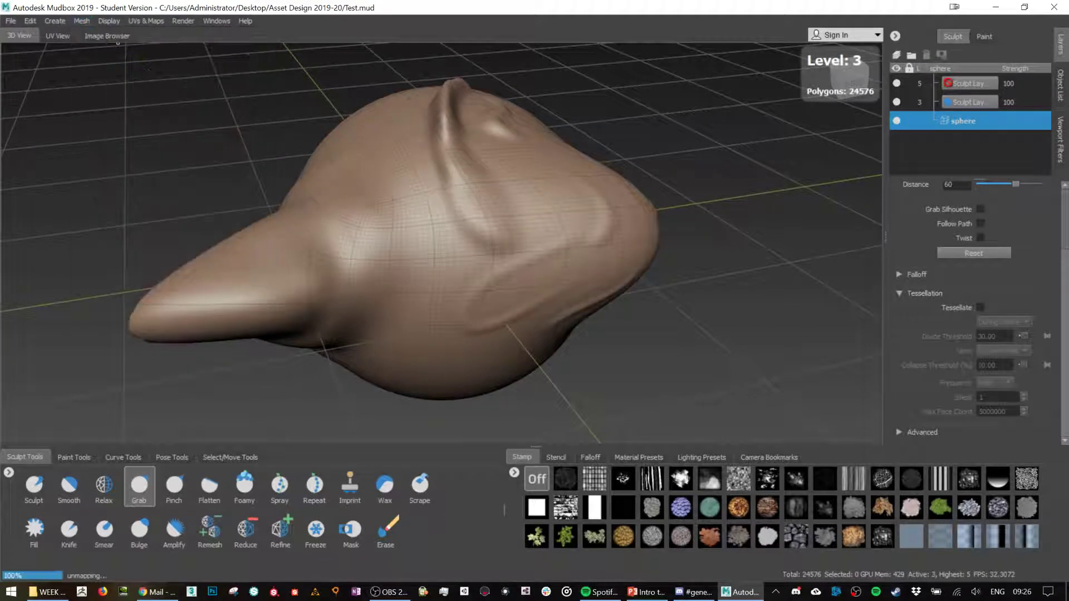
click(81, 22)
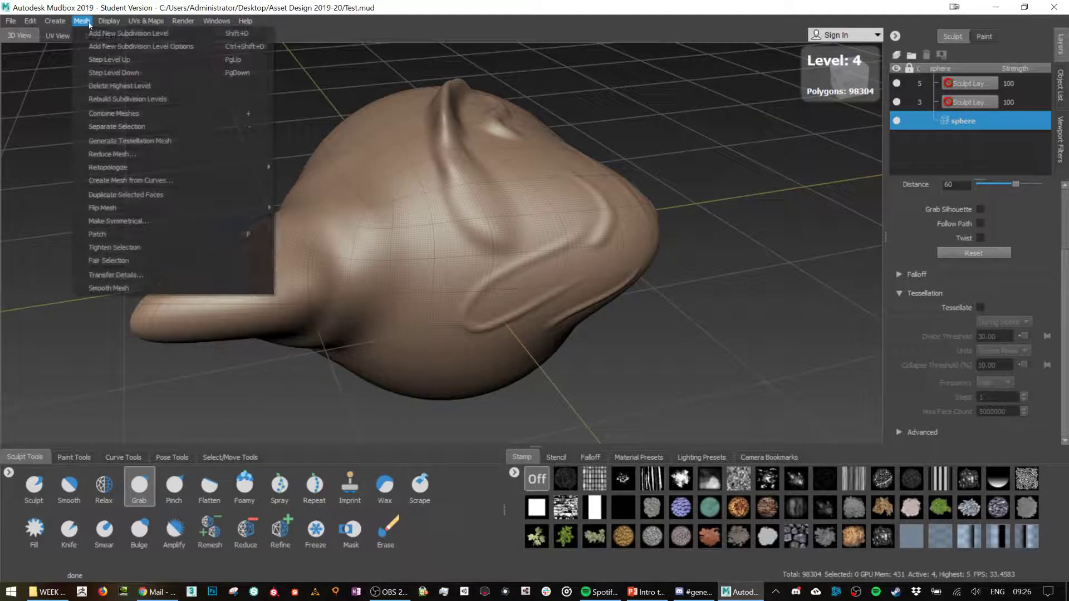
click(110, 60)
alt+drag(390, 251, 434, 245)
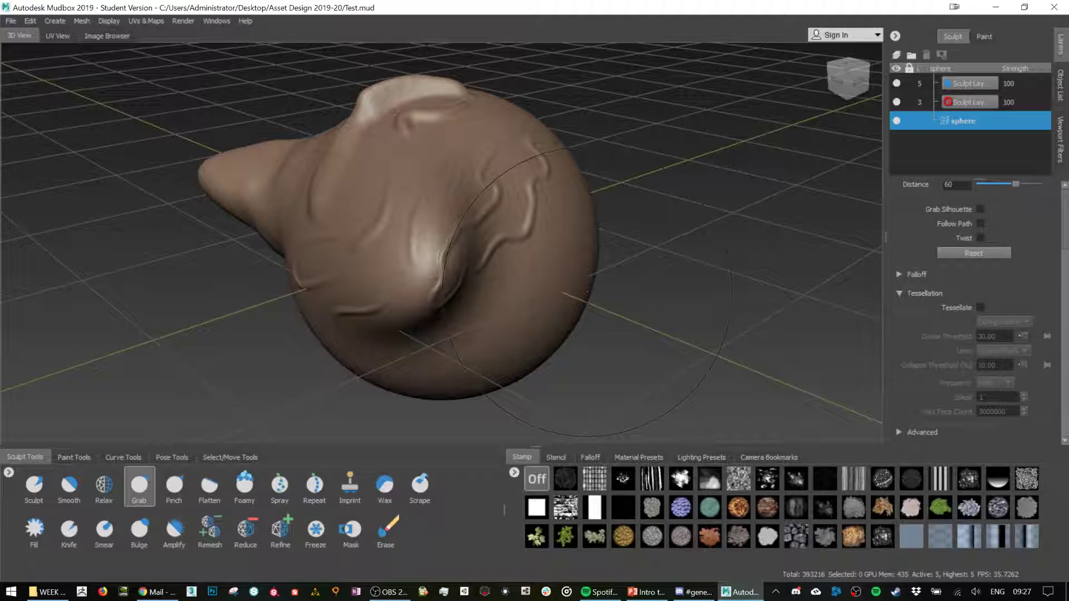
- Select the upper sculpt layer and sharpen the long ridge beside the hook-shaped stroke with the Pinch tool
click(953, 87)
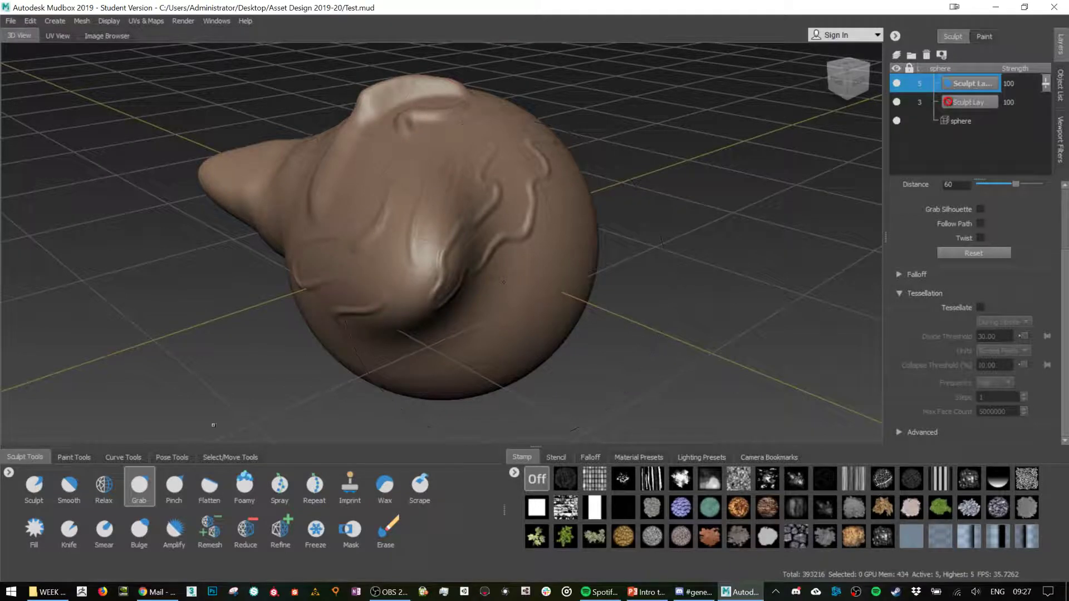
mouse_move(711, 236)
alt+mouse_down()
mouse_move(466, 210)
mouse_move(534, 195)
mouse_move(562, 234)
mouse_move(534, 245)
alt+mouse_up()
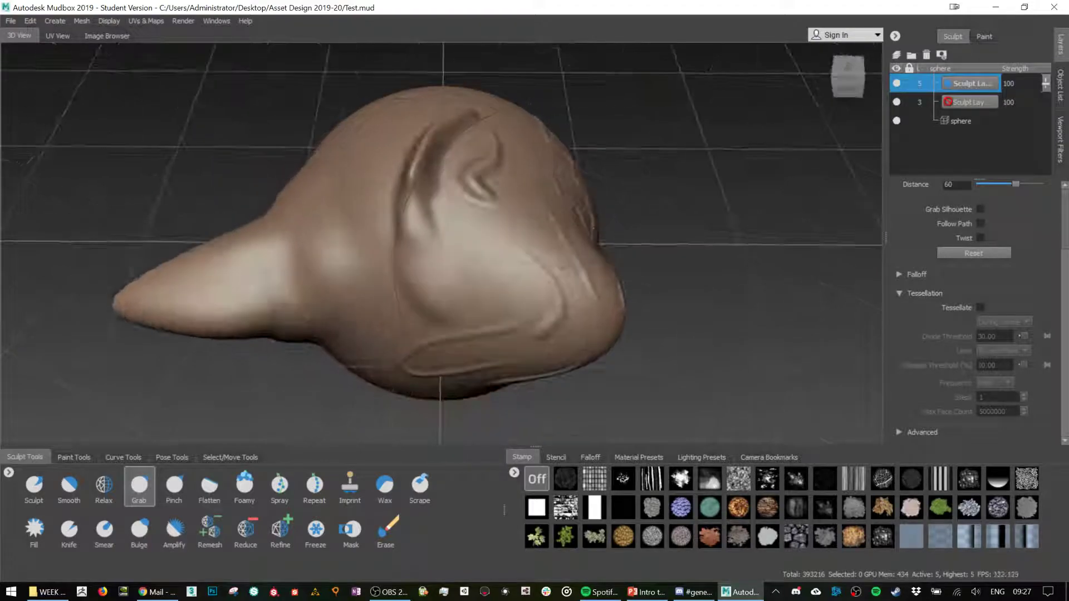
click(186, 492)
alt+drag(390, 251, 429, 218)
mouse_move(498, 161)
mouse_down()
mouse_move(374, 156)
mouse_move(393, 170)
mouse_move(406, 145)
mouse_move(390, 178)
mouse_move(334, 183)
mouse_move(425, 201)
mouse_move(441, 191)
mouse_move(431, 167)
mouse_move(442, 166)
mouse_move(415, 200)
mouse_move(466, 175)
mouse_move(501, 183)
mouse_move(423, 192)
mouse_up()
alt+drag(502, 195, 461, 191)
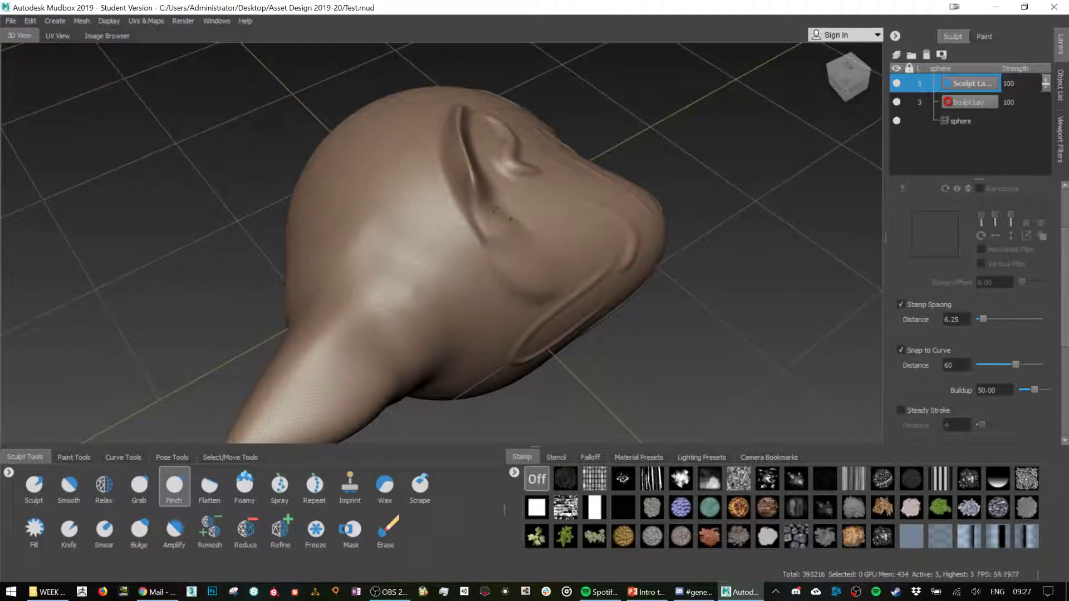
alt+drag(739, 191, 627, 178)
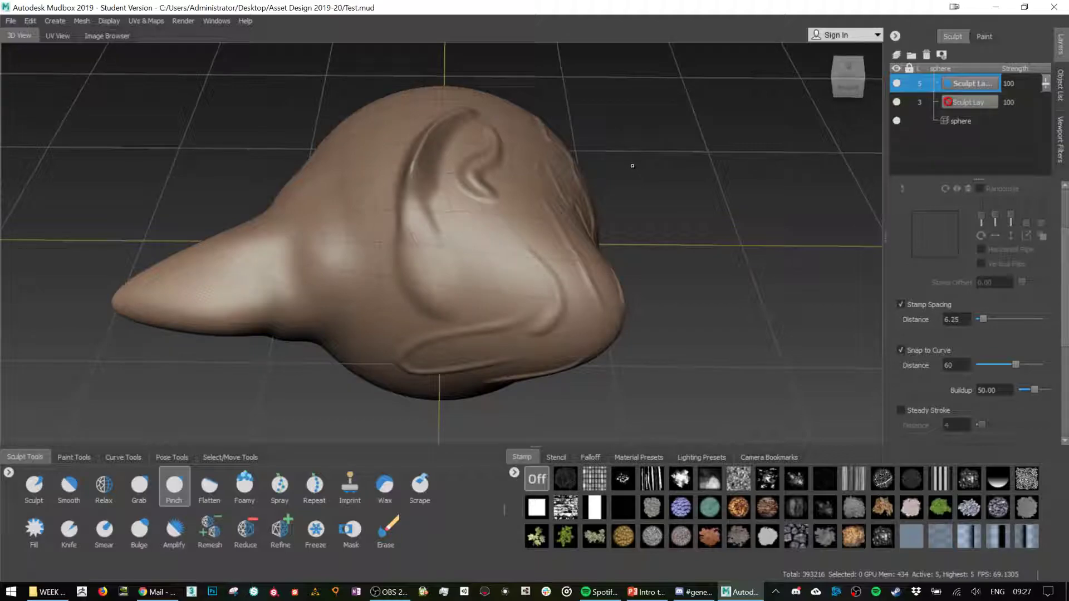
drag(439, 211, 414, 284)
alt+drag(600, 237, 529, 240)
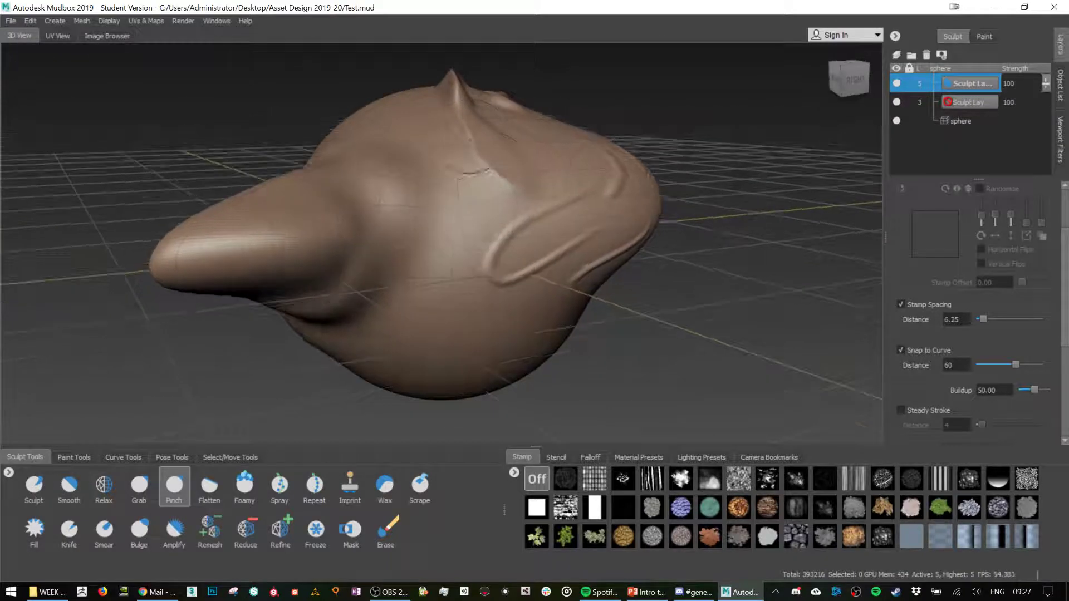
- Flatten part of the long raised ridge on the upper sculpt layer with the Flatten tool
click(210, 484)
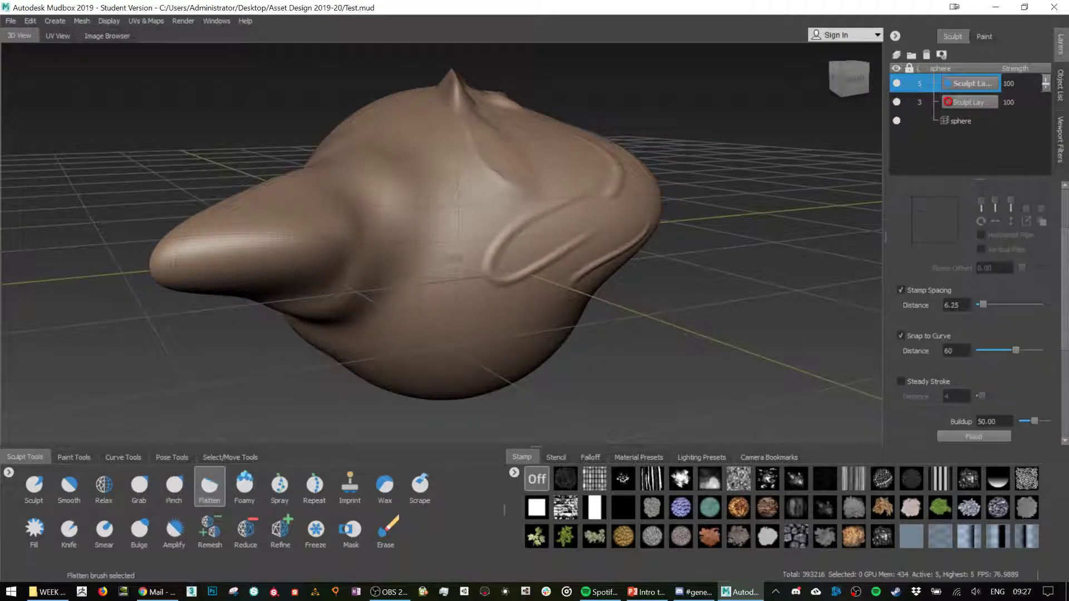
mouse_move(711, 174)
alt+mouse_down()
mouse_move(534, 214)
mouse_move(447, 216)
alt+mouse_up()
mouse_move(400, 297)
mouse_down()
mouse_move(385, 313)
mouse_move(451, 244)
mouse_up()
mouse_move(549, 206)
alt+mouse_down()
mouse_move(518, 222)
mouse_move(554, 203)
mouse_move(535, 222)
alt+mouse_up()
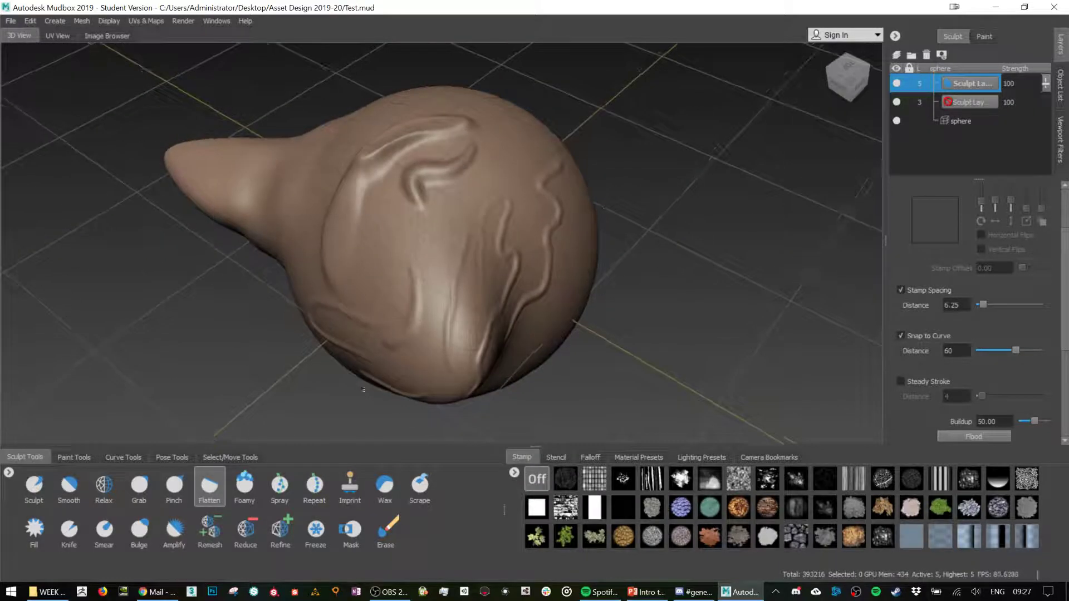
- Choose the Spray tool, try a stroke with its preset stamp on the sphere's smooth side, and undo it
click(247, 499)
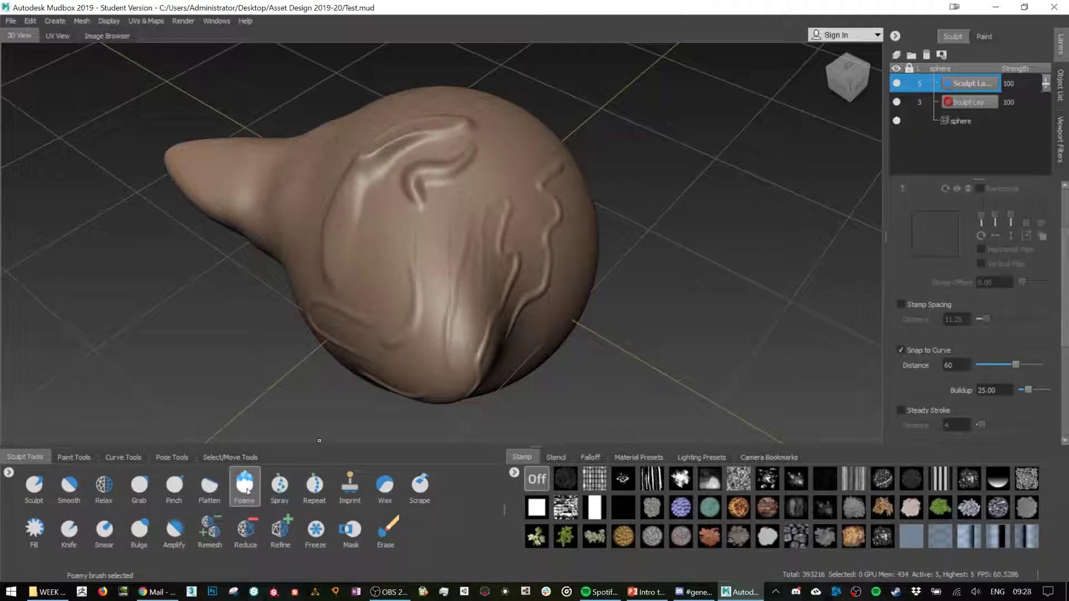
click(280, 485)
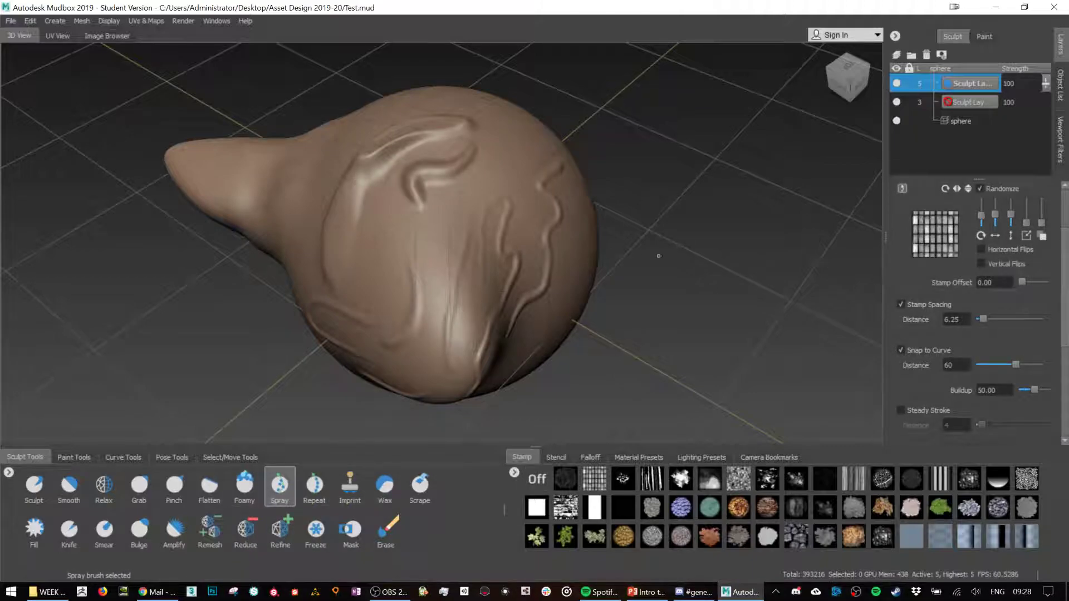
mouse_move(711, 255)
alt+mouse_down()
mouse_move(501, 340)
mouse_move(356, 434)
alt+mouse_up()
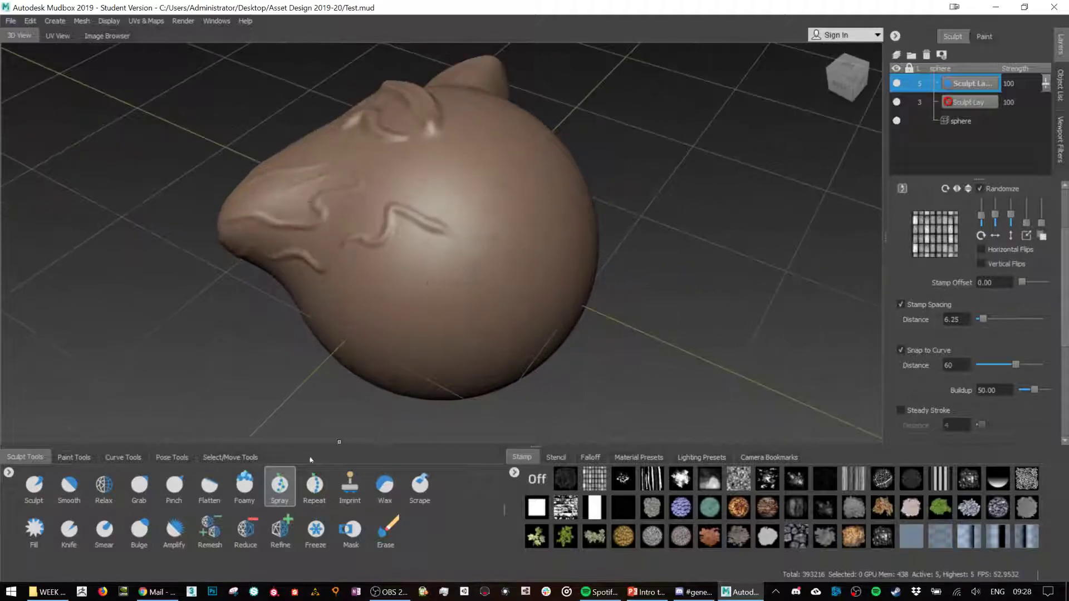
alt+drag(608, 317, 417, 344)
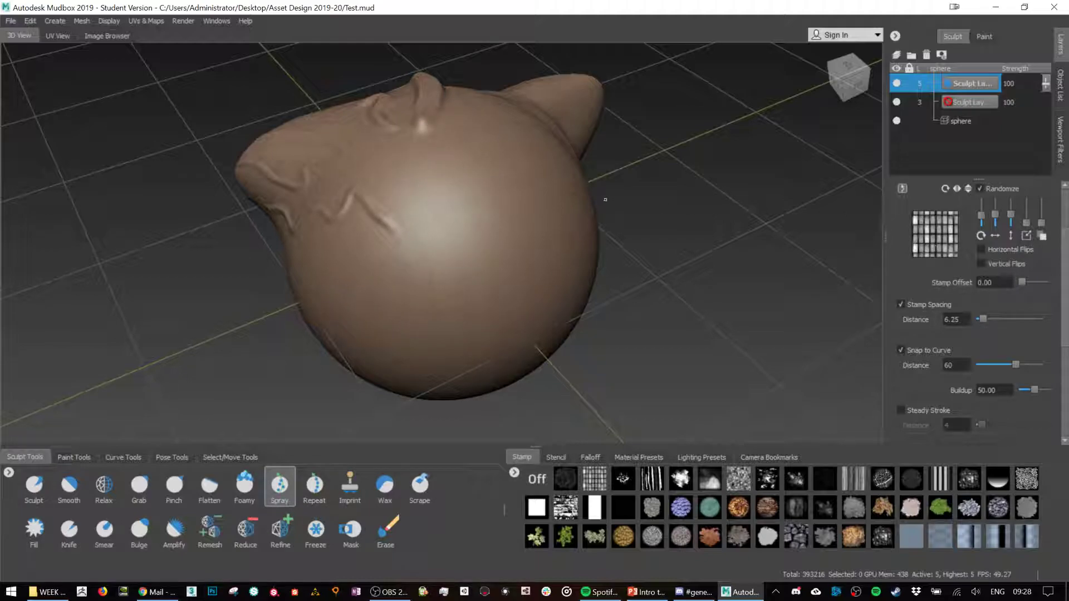
mouse_move(457, 228)
mouse_down()
mouse_move(417, 279)
mouse_move(490, 226)
mouse_move(435, 245)
mouse_move(390, 334)
mouse_move(523, 256)
mouse_up()
key(ctrl+z)
key(ctrl+z)
- Spray a fine leathery texture onto the sphere's smooth side using the stamp with branching, vein-like cracks
click(738, 479)
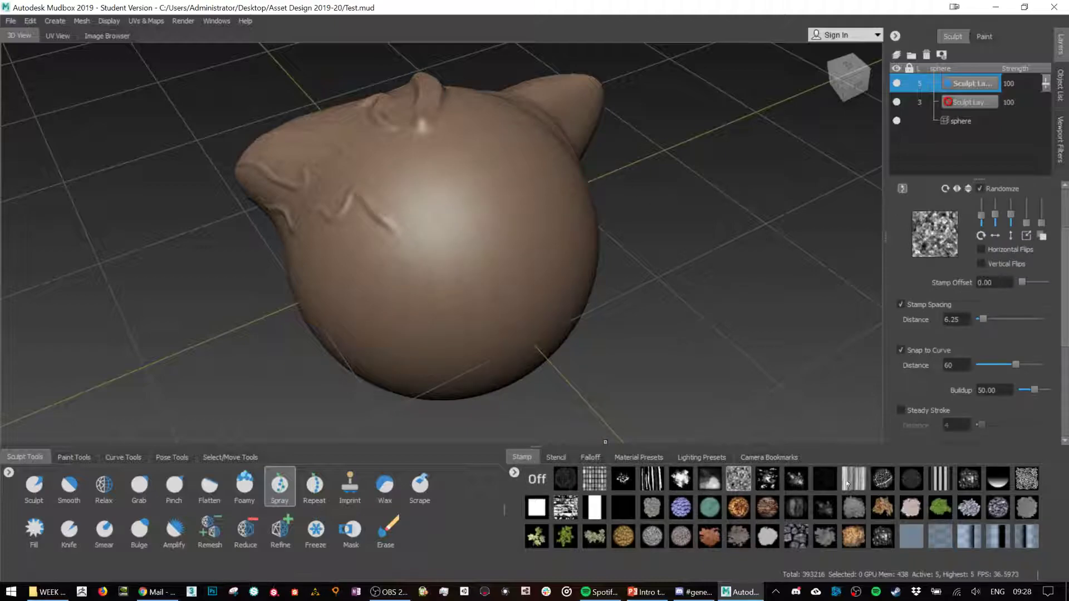
click(883, 479)
mouse_move(423, 251)
mouse_down()
mouse_move(490, 312)
mouse_move(537, 178)
mouse_up()
key(ctrl+z)
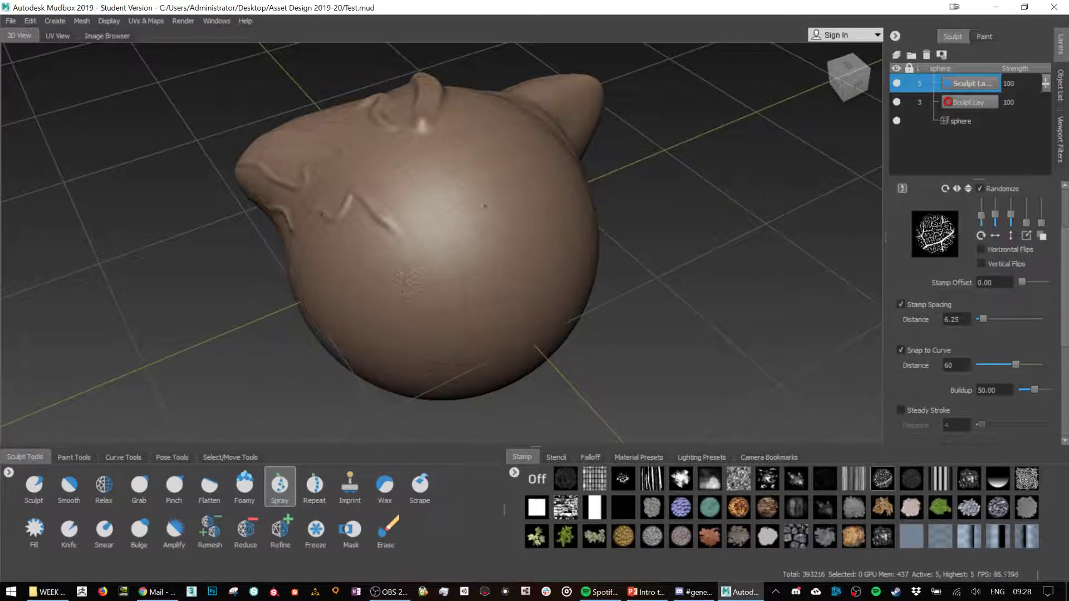
drag(468, 240, 415, 262)
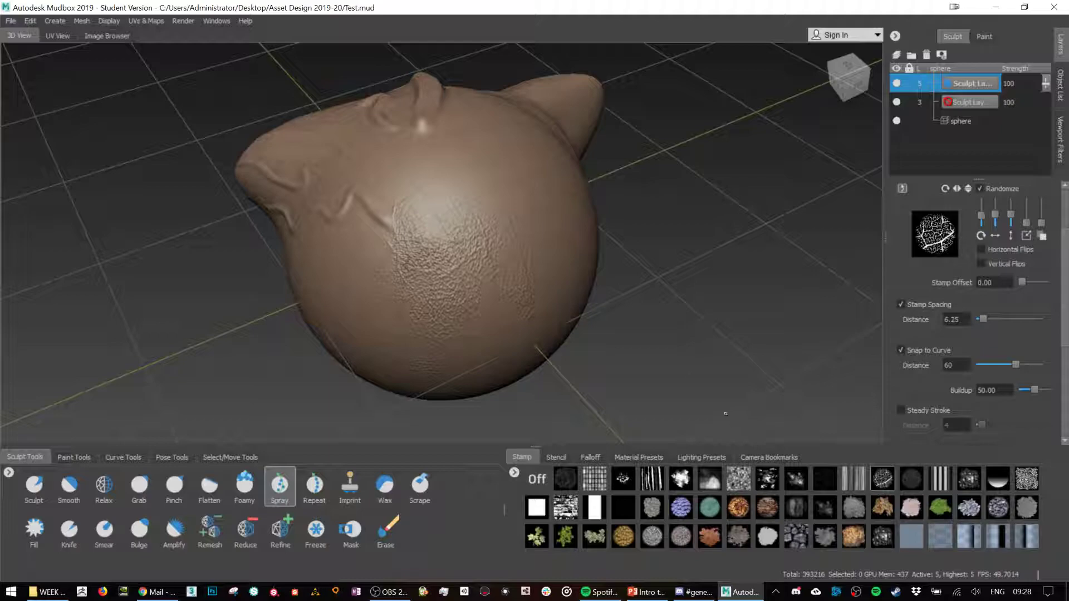
- Try spraying coarser cracked patches beside the leathery texture with an enlarged brush, and undo them
mouse_move(477, 185)
mouse_down()
mouse_move(464, 217)
mouse_move(492, 268)
mouse_move(429, 242)
mouse_up()
drag(471, 207, 477, 254)
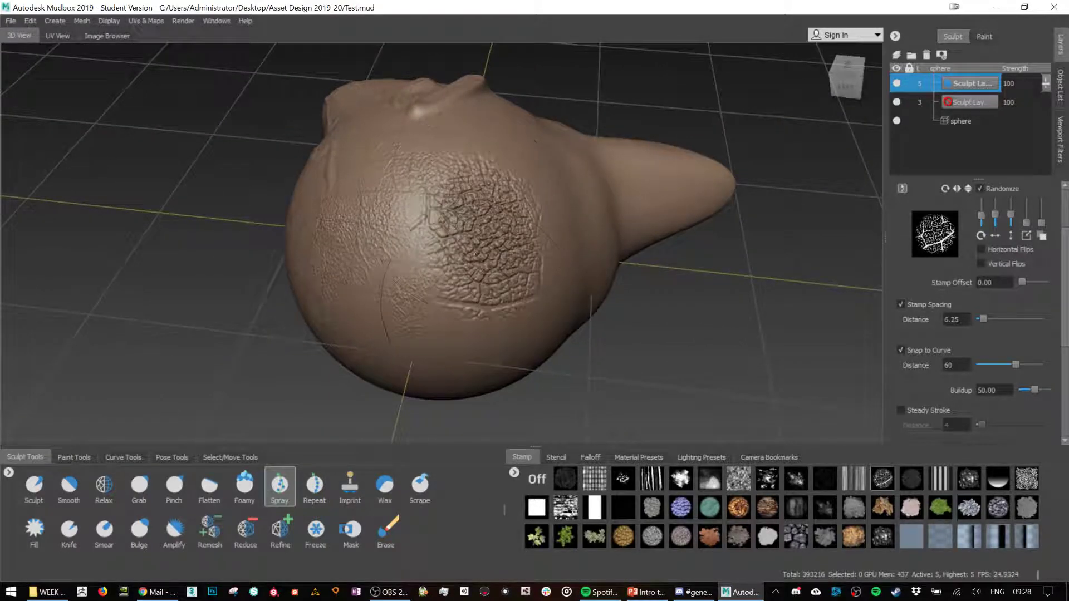
key(ctrl+z)
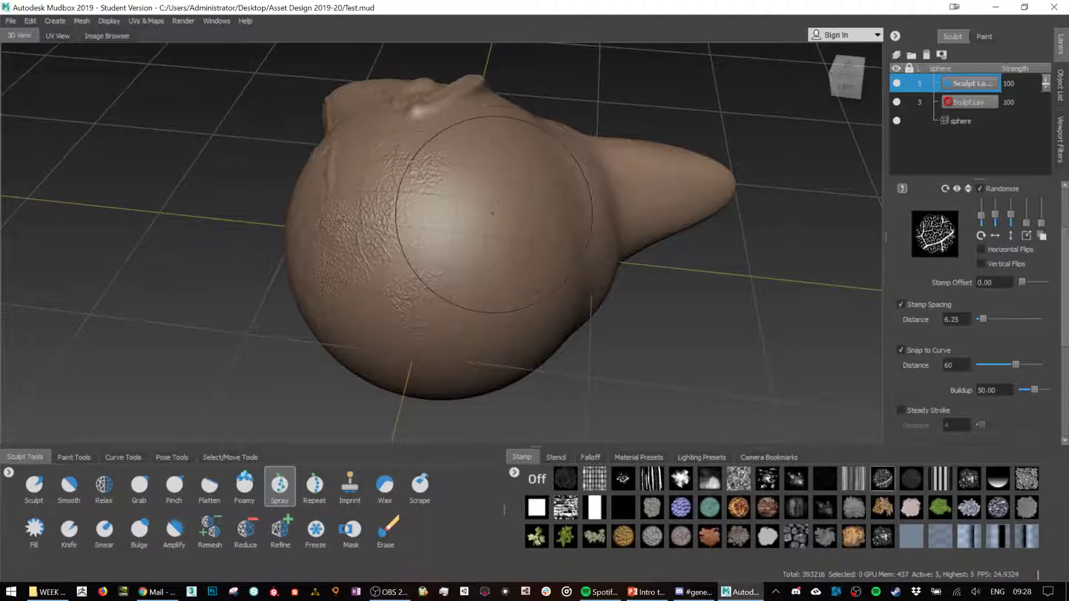
mouse_move(468, 222)
mouse_down()
mouse_move(479, 250)
mouse_move(452, 261)
mouse_up()
key(ctrl+z)
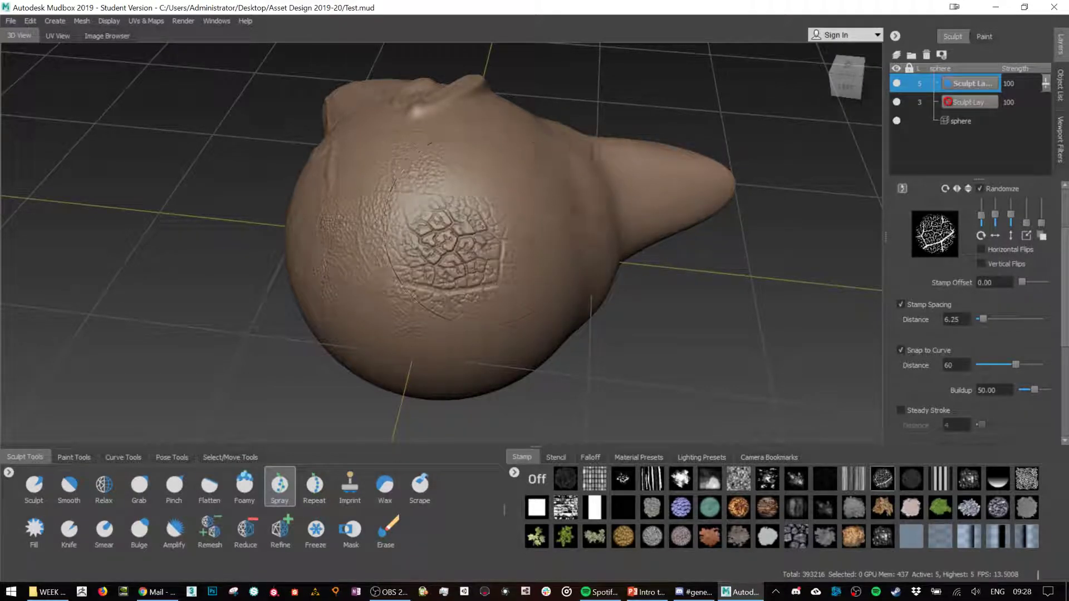
key(ctrl+z)
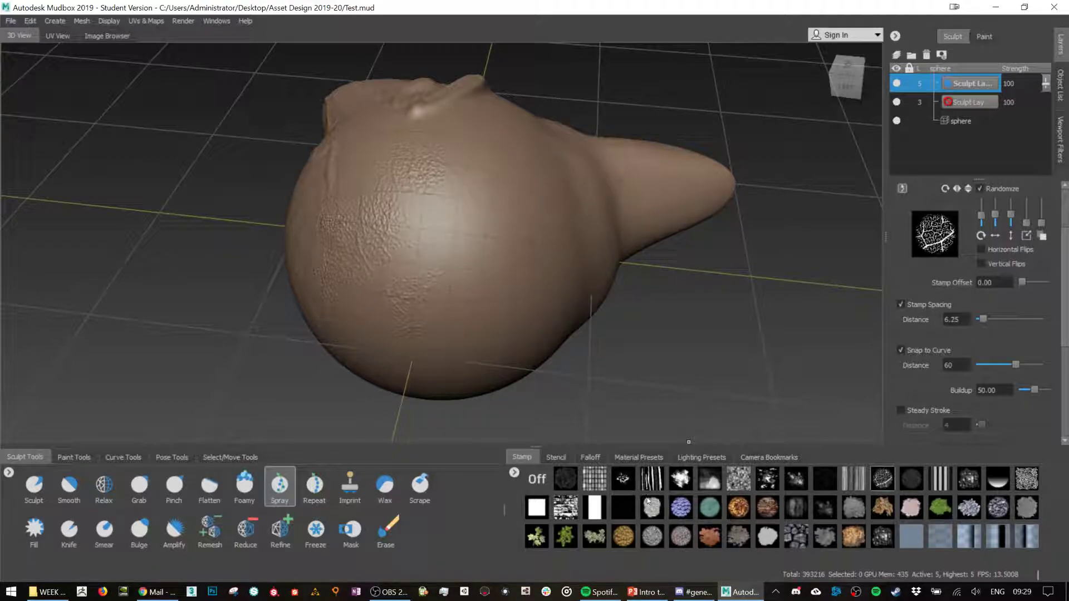
- Add Tomahawk.jpg from the Asset Design 2019-20 folder as a new stamp
click(515, 473)
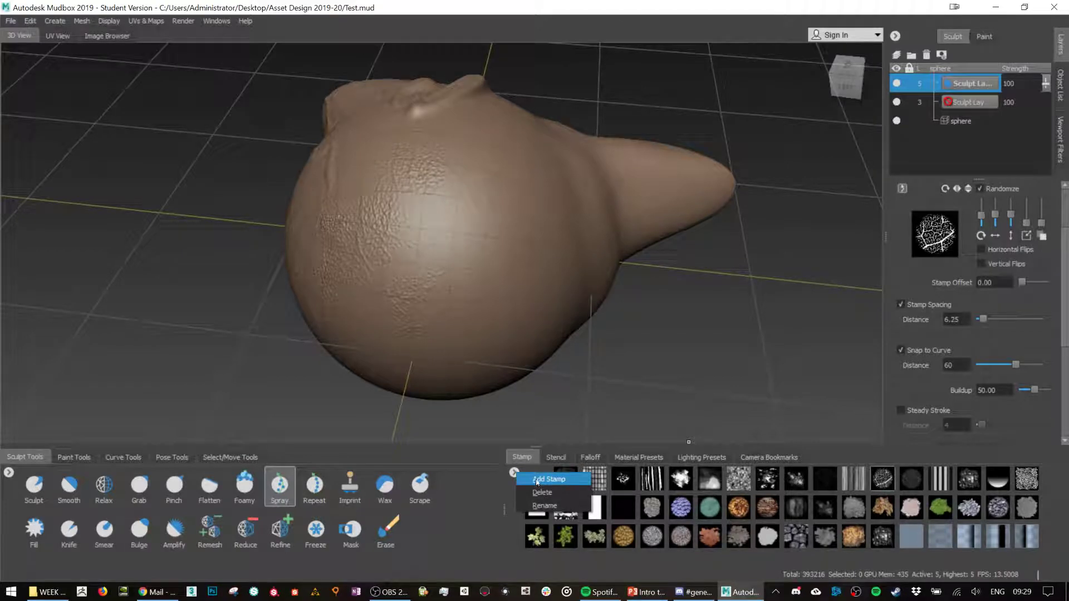
click(538, 480)
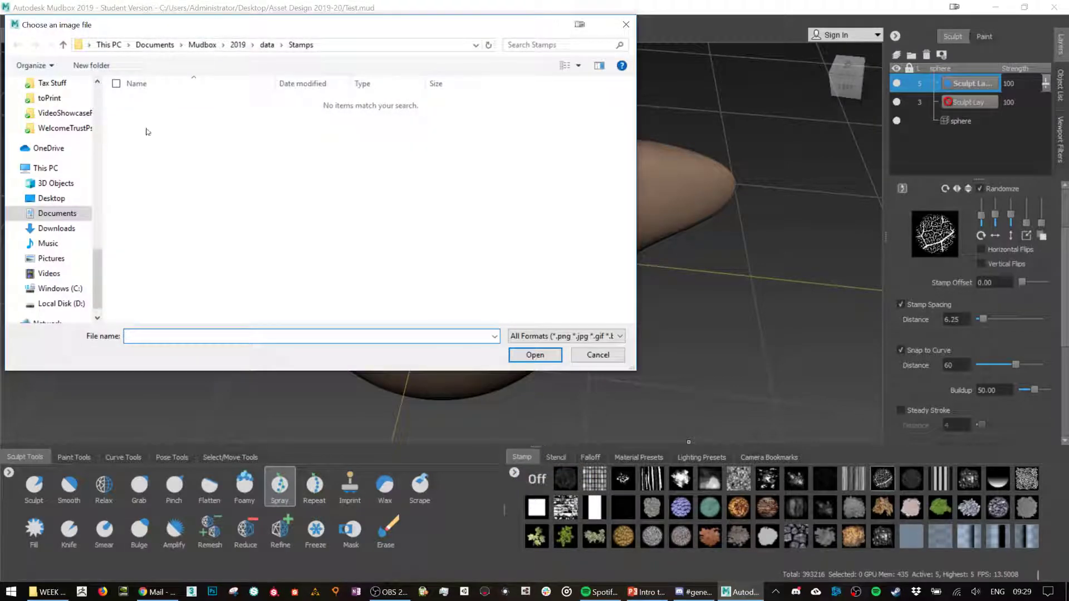
drag(98, 269, 98, 85)
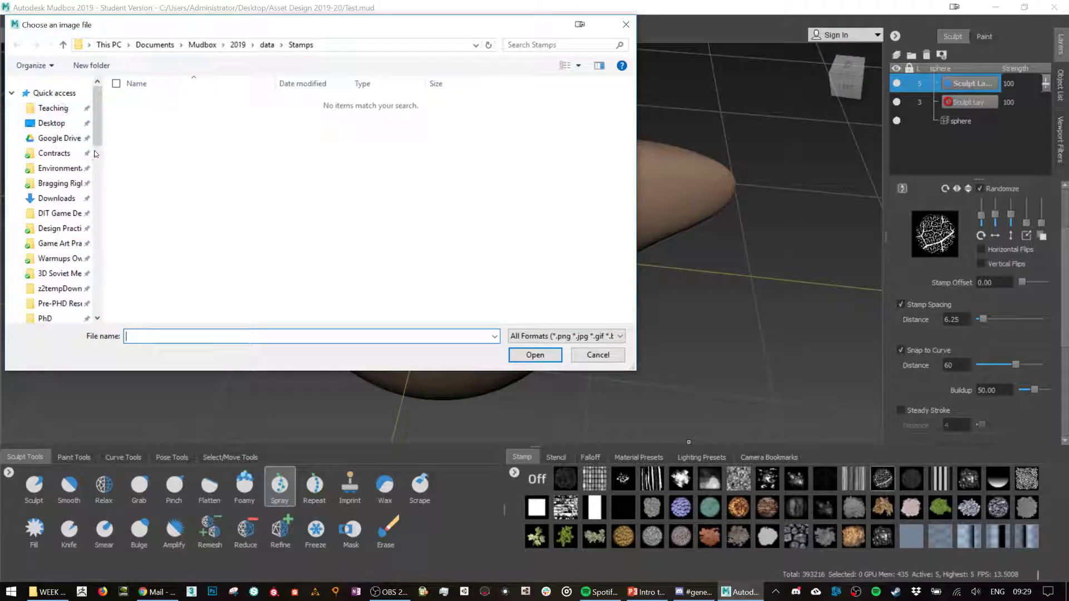
scroll(95, 136, down, 5)
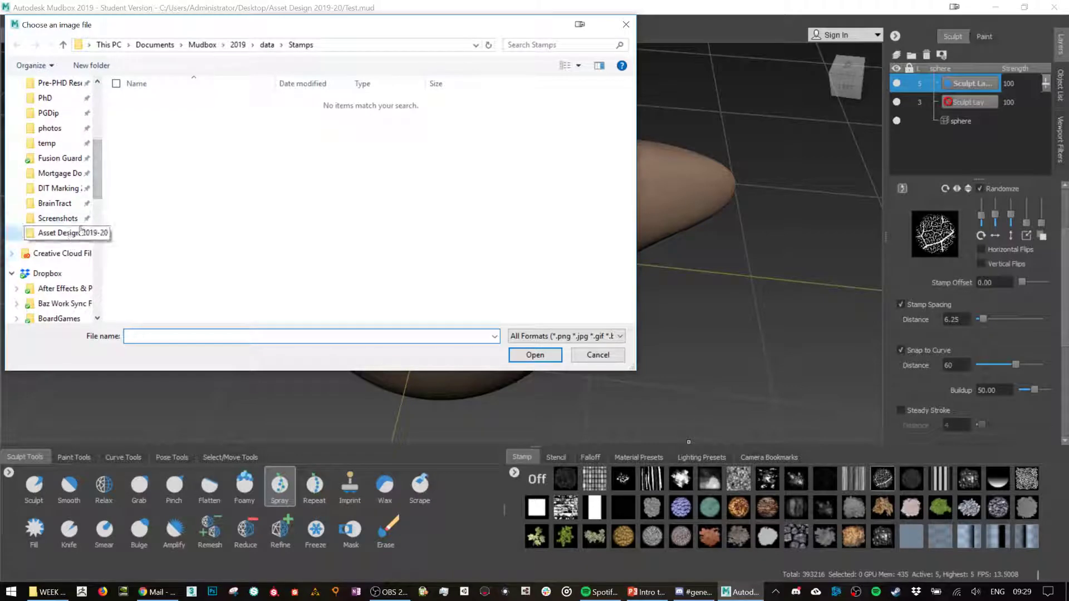
click(59, 232)
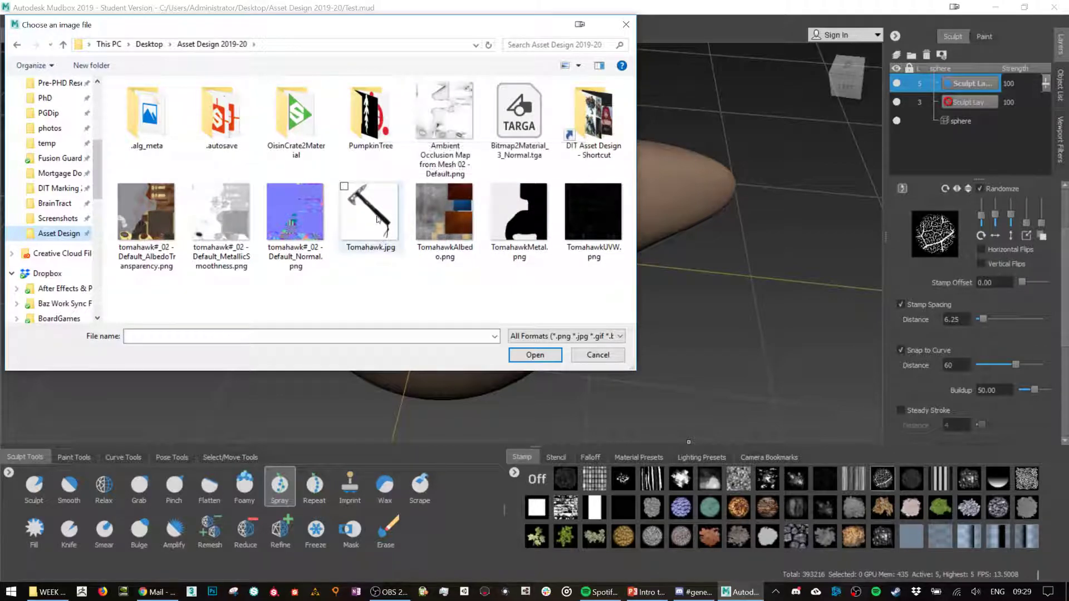
double_click(385, 221)
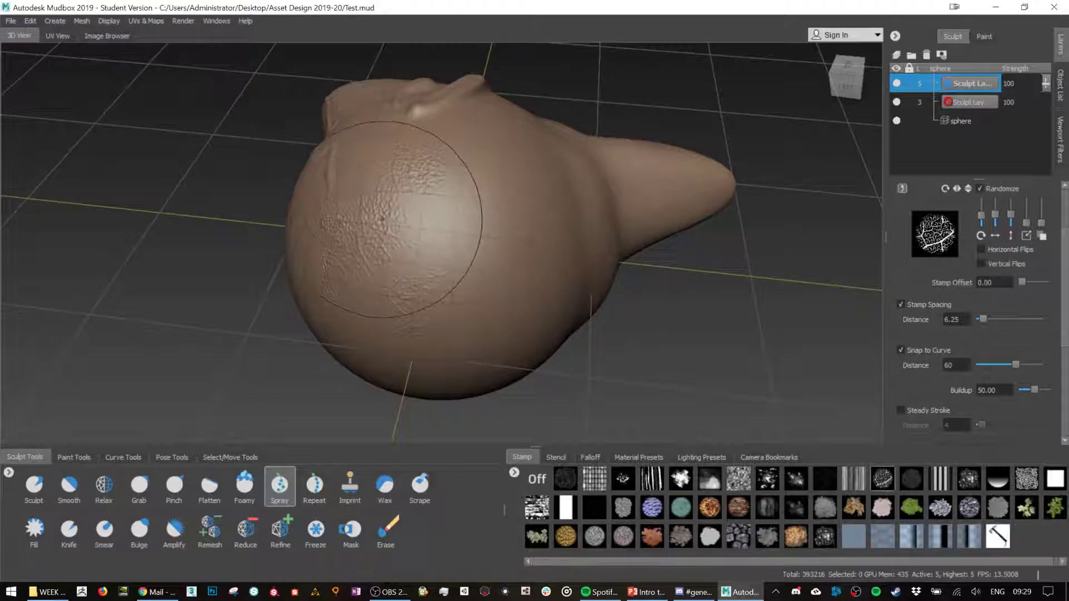
- Try the tomahawk stamp with the Spray tool beside the leathery texture, and undo the strokes
click(998, 536)
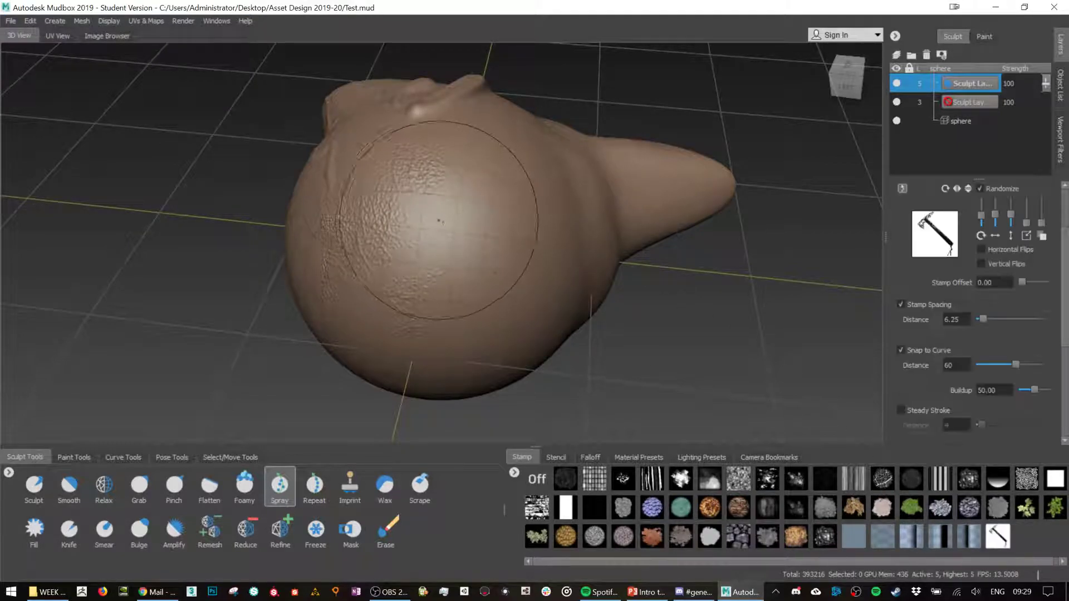
drag(460, 221, 457, 275)
key(ctrl+z)
drag(441, 214, 493, 275)
key(ctrl+z)
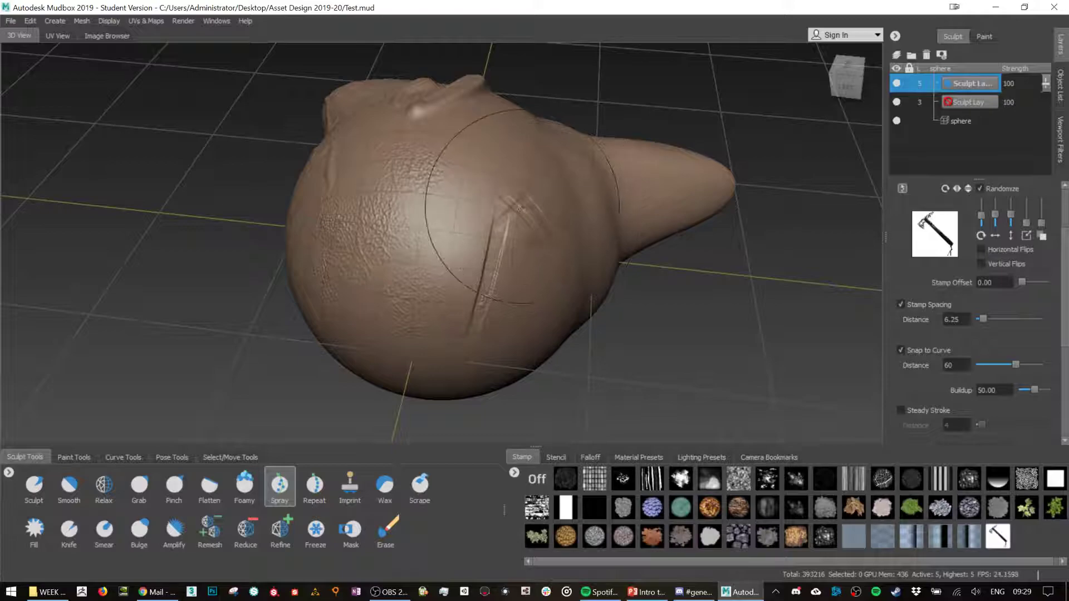
key(ctrl+z)
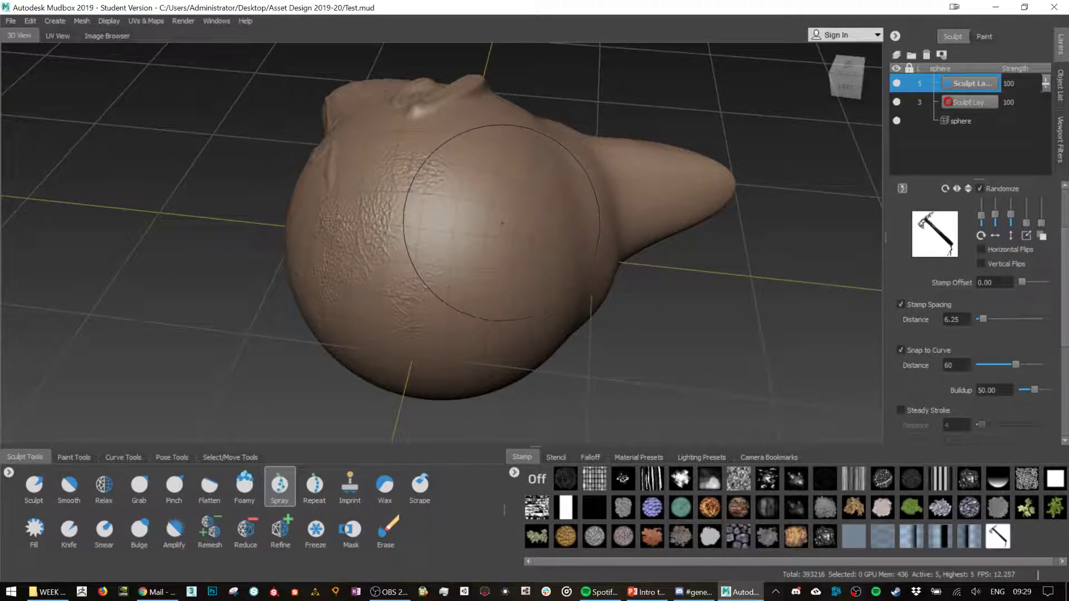
drag(501, 218, 484, 225)
key(ctrl+z)
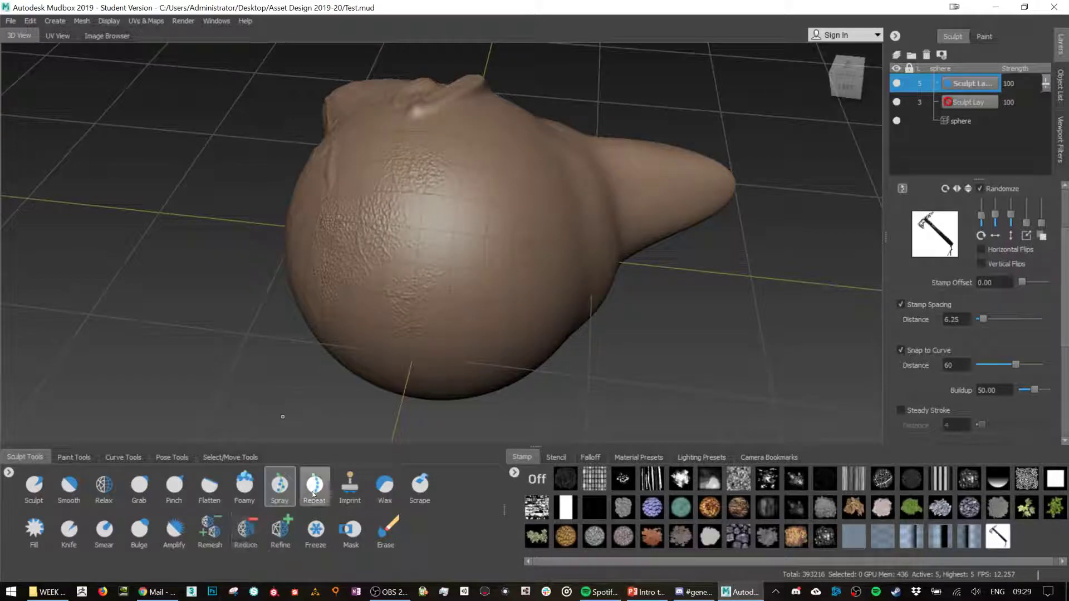
- Sculpt a ribbed ridge from the leathery texture across to the pointed bulge using the Repeat tool and the tomahawk stamp
click(314, 484)
mouse_move(490, 155)
mouse_down()
mouse_move(493, 178)
mouse_move(431, 328)
mouse_up()
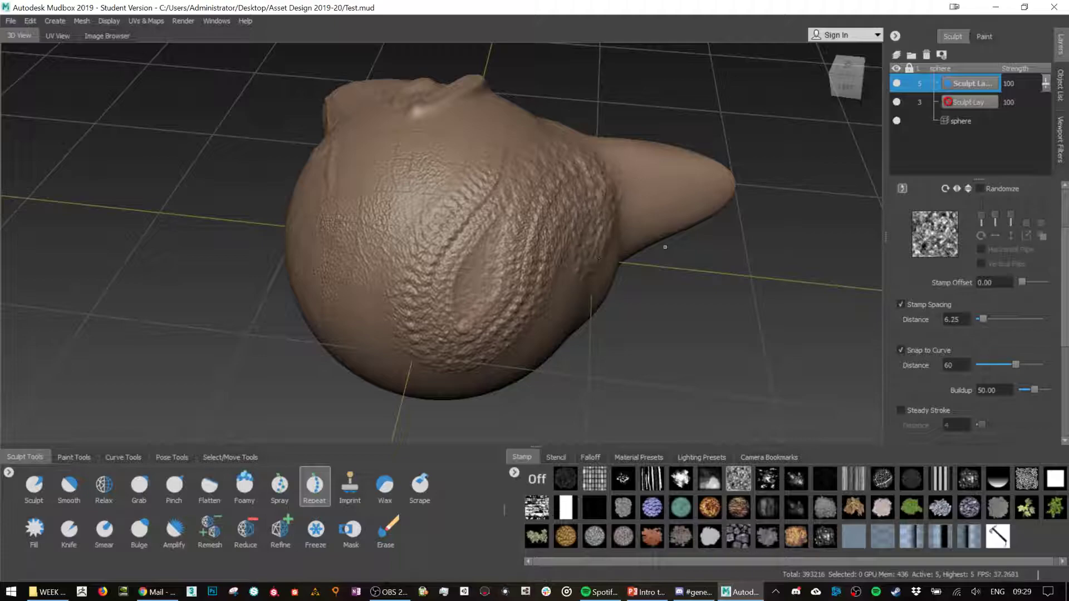
key(ctrl+z)
click(997, 536)
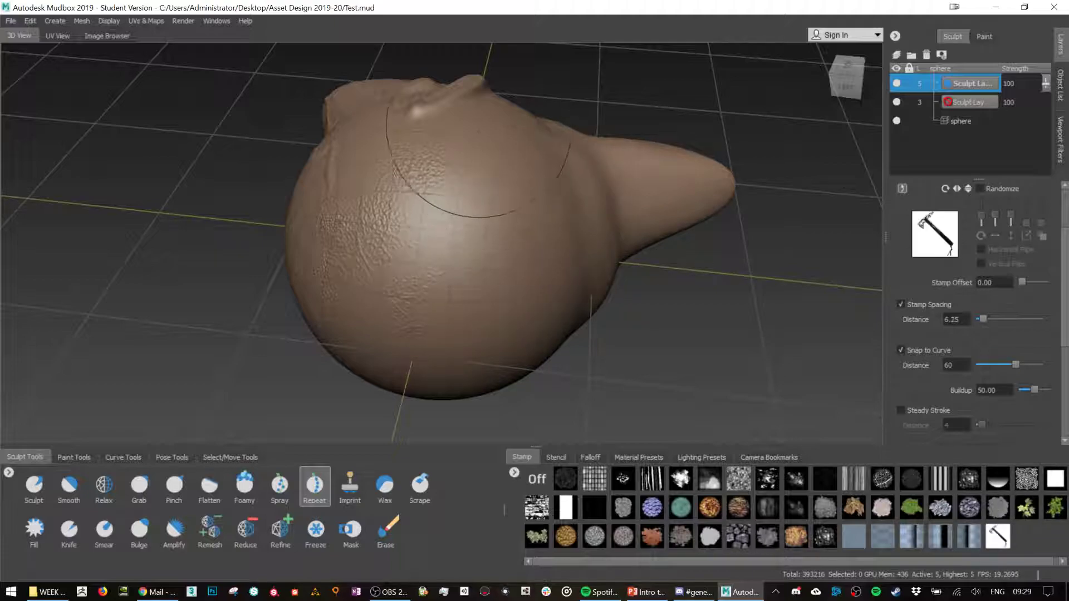
mouse_move(540, 195)
mouse_down()
mouse_move(510, 174)
mouse_move(480, 245)
mouse_move(473, 301)
mouse_move(507, 340)
mouse_move(490, 356)
mouse_up()
mouse_move(401, 345)
mouse_down()
mouse_move(367, 189)
mouse_move(490, 134)
mouse_move(501, 312)
mouse_move(590, 167)
mouse_up()
key(ctrl+z)
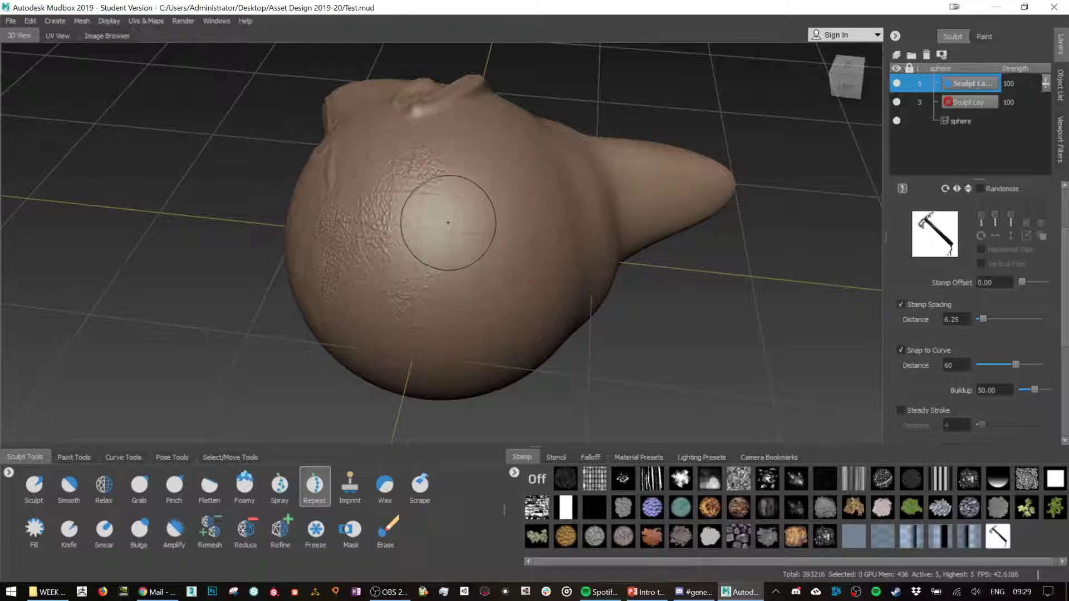
mouse_move(354, 295)
mouse_down()
mouse_move(474, 214)
mouse_move(696, 170)
mouse_up()
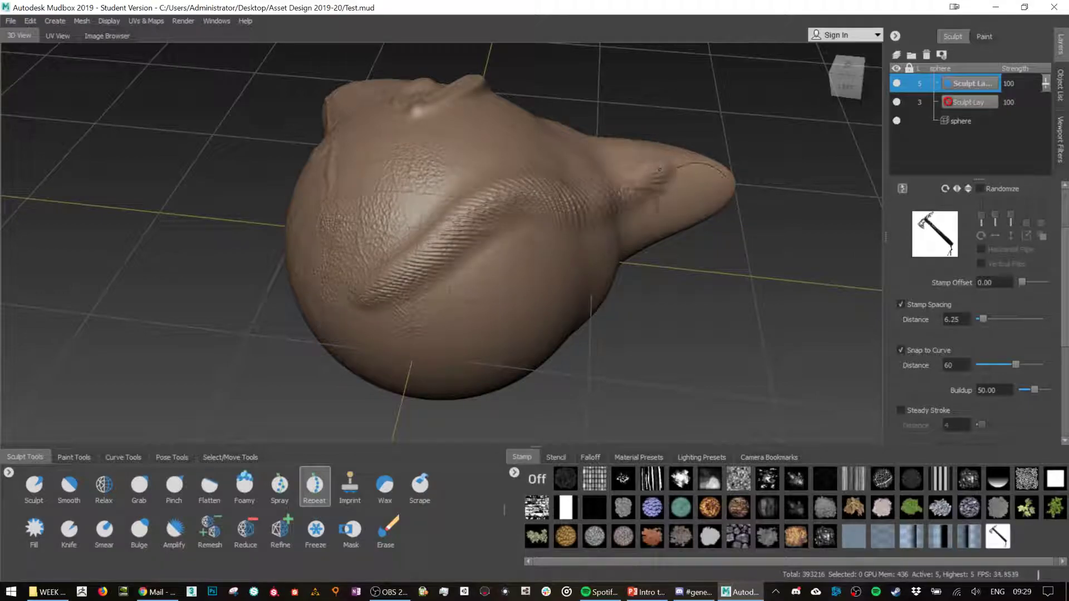
- Choose the Imprint tool, try its rocky stamp on the sphere below the ribbed ridge, and undo it
click(349, 485)
click(491, 281)
drag(491, 282, 526, 342)
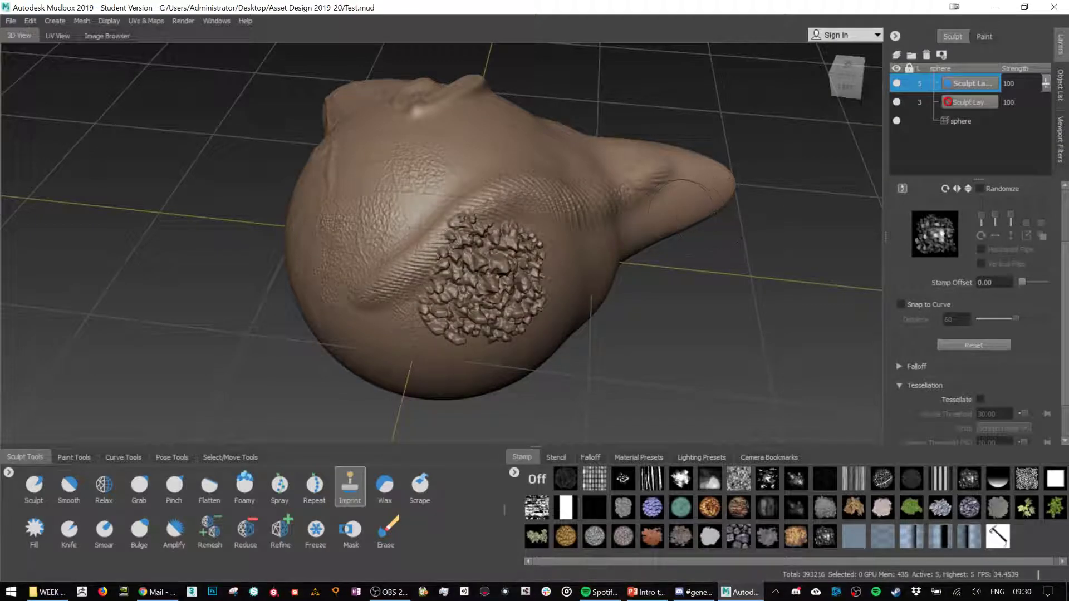
key(ctrl+z)
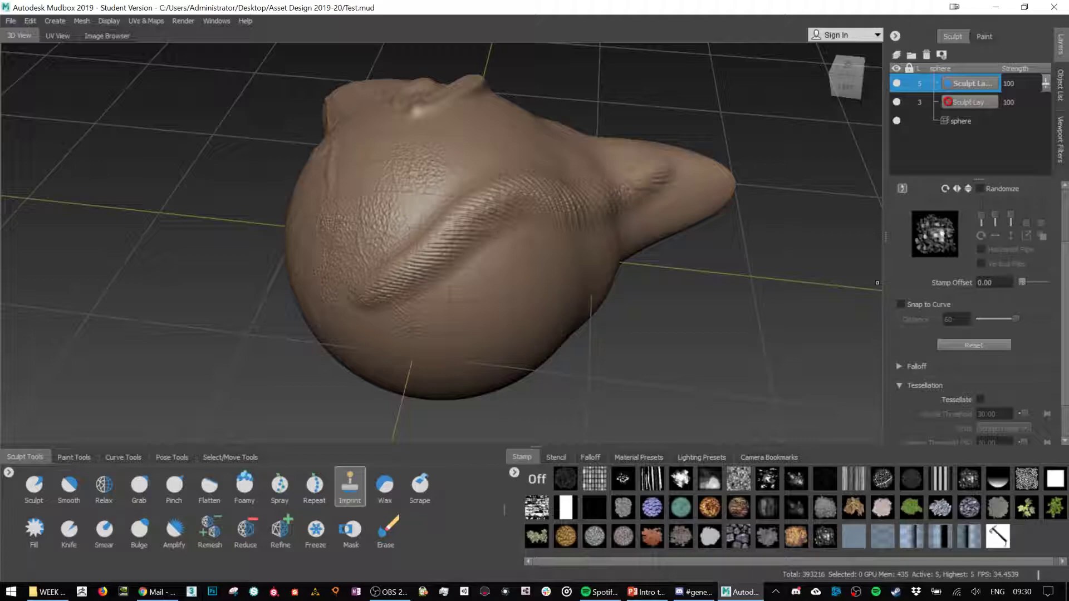
- Set the Imprint strength to 3 and imprint a large rocky patch below the ribbed ridge
drag(1066, 260, 1068, 209)
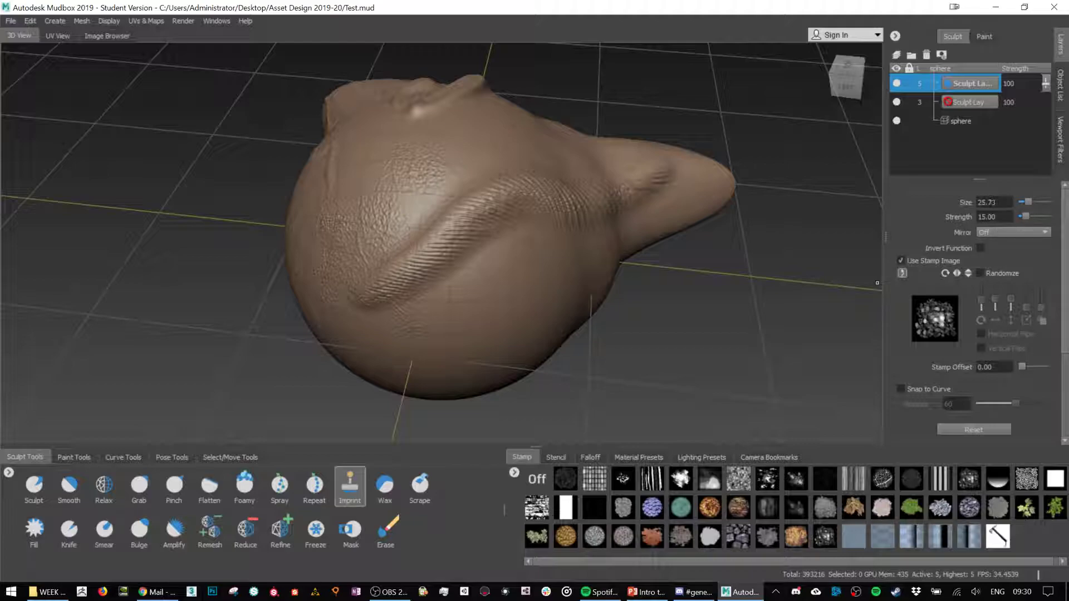
key(b)
drag(450, 278, 473, 292)
text(3)
drag(493, 266, 557, 345)
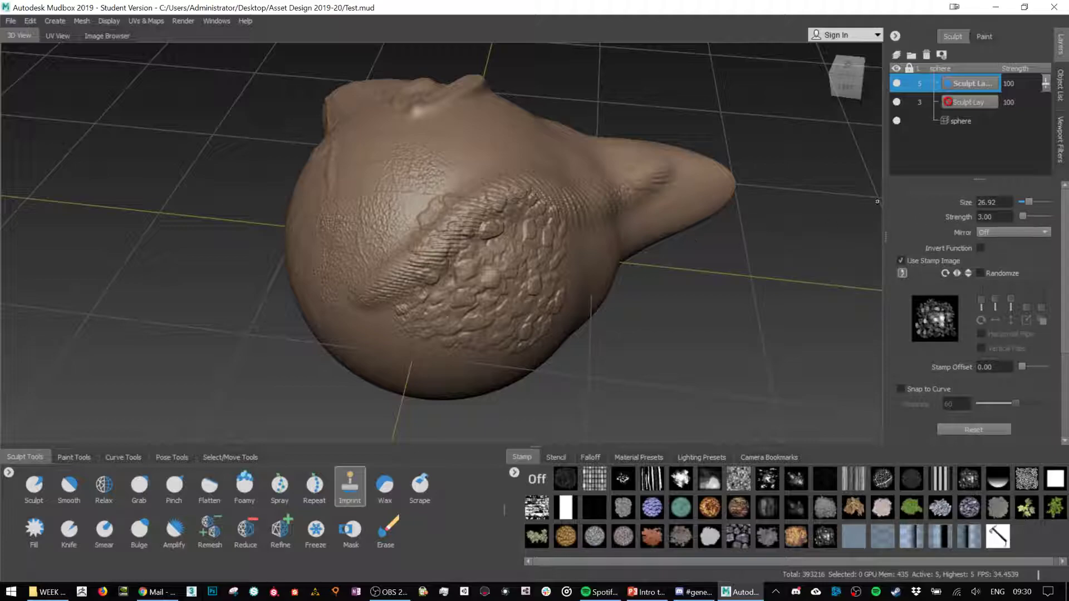
key(ctrl+z)
mouse_move(477, 299)
mouse_down()
mouse_move(482, 277)
mouse_move(487, 291)
mouse_move(424, 244)
mouse_move(429, 219)
mouse_move(421, 220)
mouse_up()
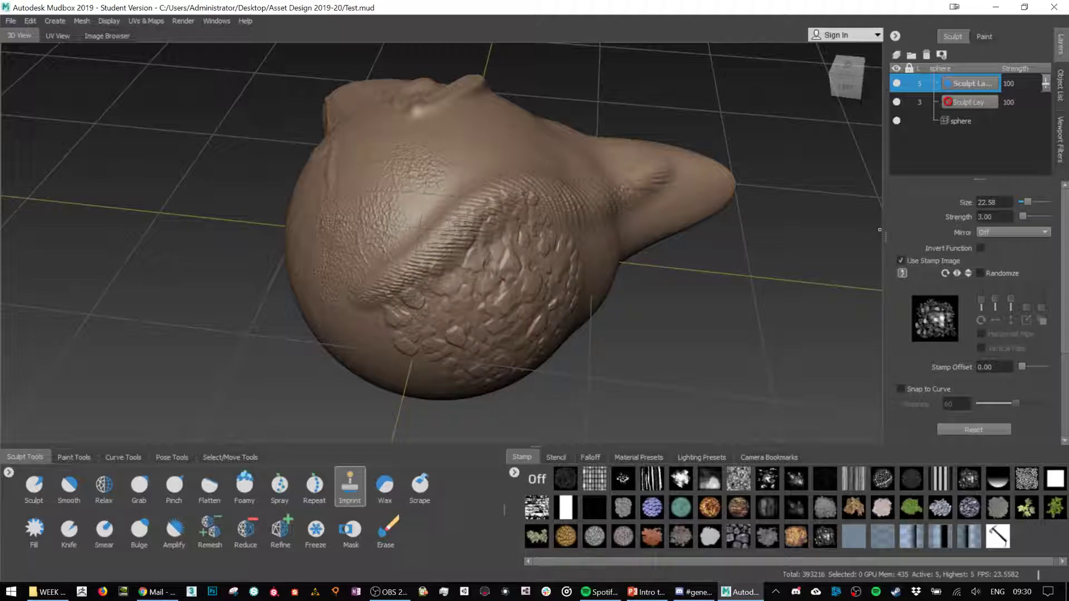
- Build up broad Wax strokes between the rocky patch and the pointed bulge, and add a raised ridge there with the Sculpt tool
alt+drag(739, 285, 473, 263)
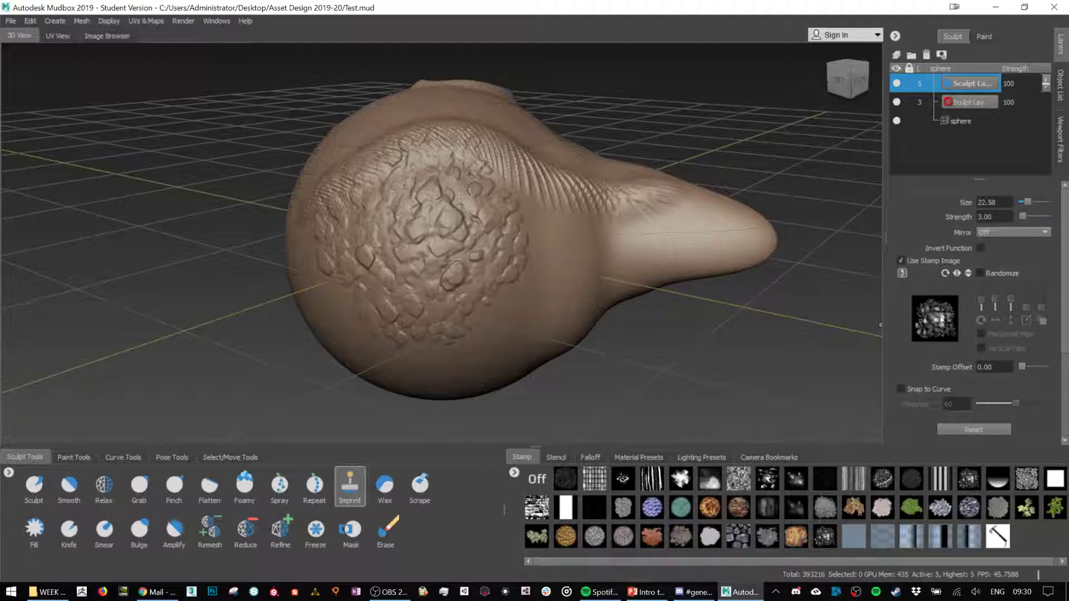
drag(426, 231, 484, 200)
drag(610, 237, 639, 245)
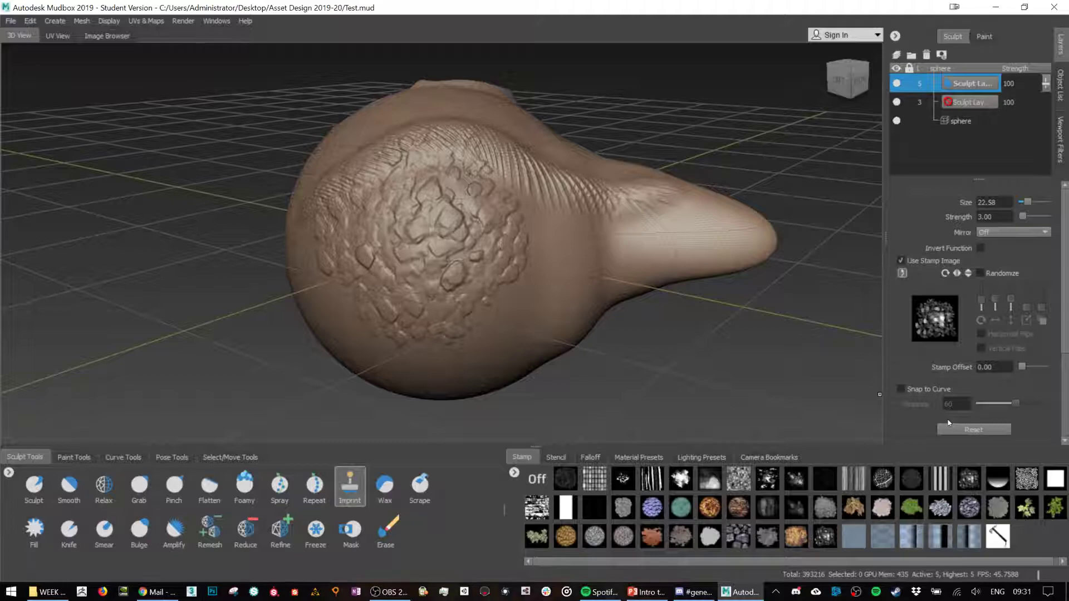
click(385, 493)
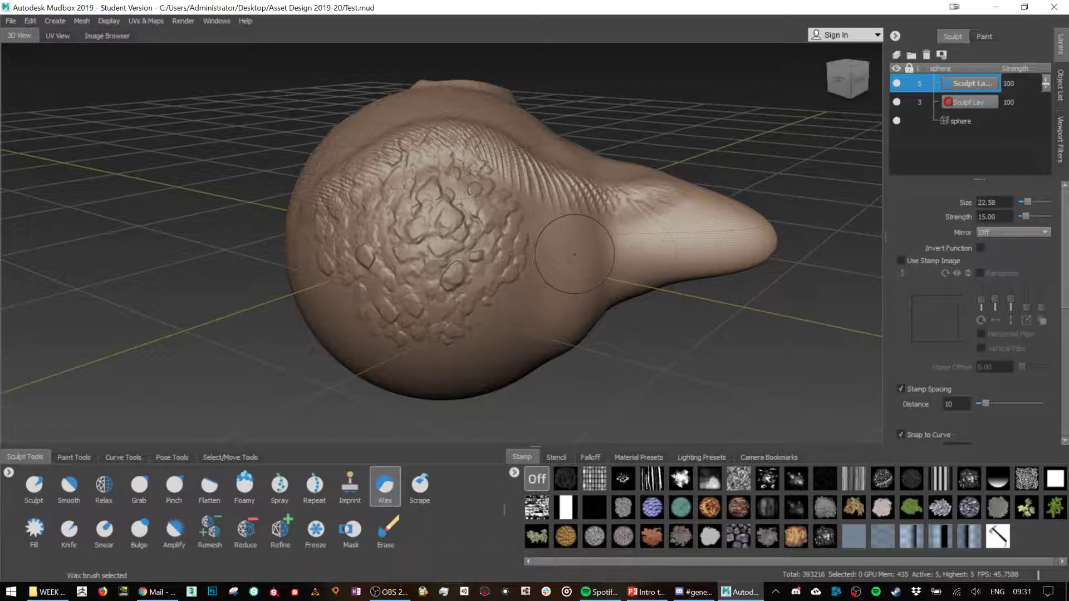
mouse_move(589, 252)
mouse_down()
mouse_move(530, 314)
mouse_move(570, 293)
mouse_move(551, 283)
mouse_move(559, 252)
mouse_move(653, 230)
mouse_move(680, 254)
mouse_up()
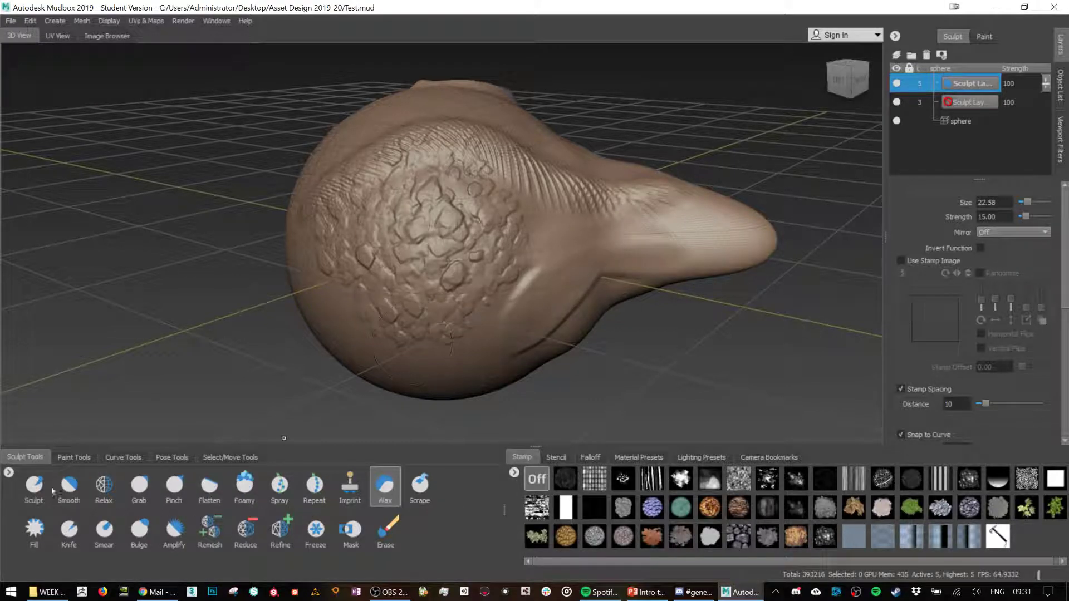
click(33, 484)
drag(661, 244, 584, 294)
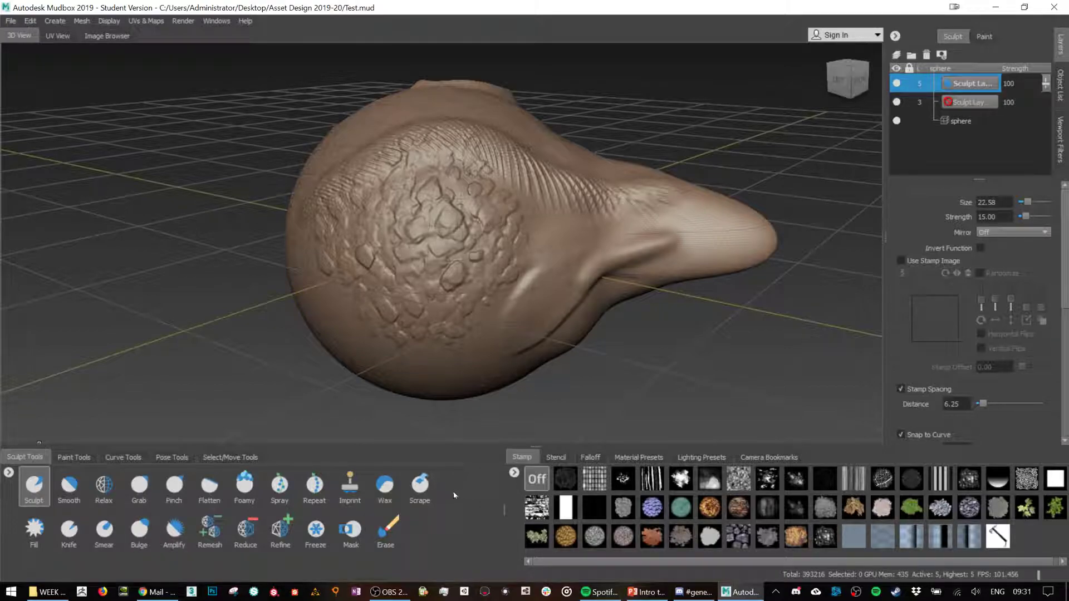
- Work over the middle of the rocky patch with a short Sculpt stroke, and fill its crevices using the Fill tool
click(34, 530)
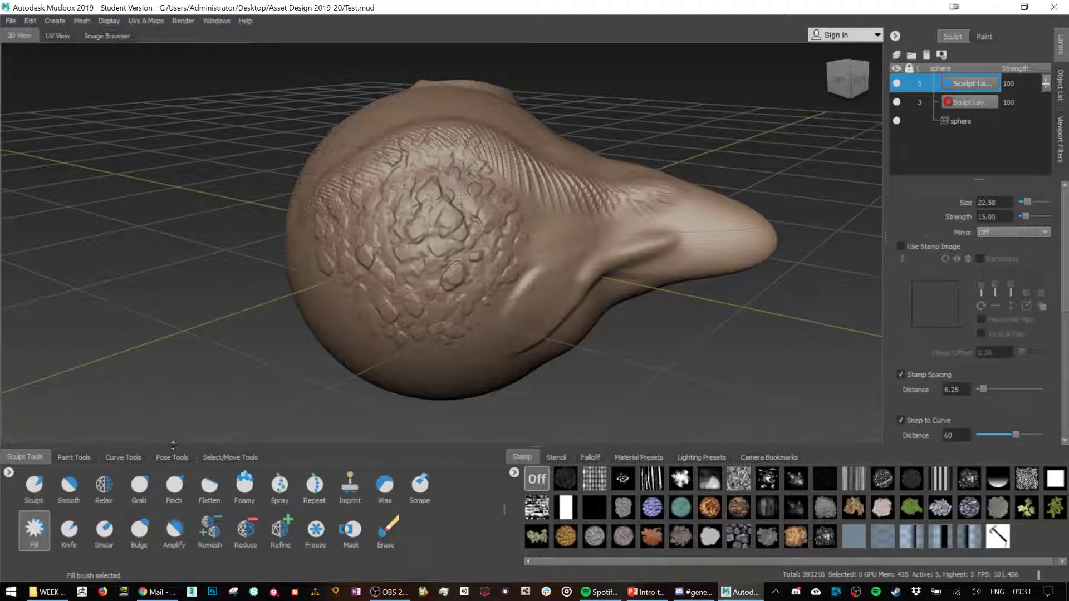
click(34, 485)
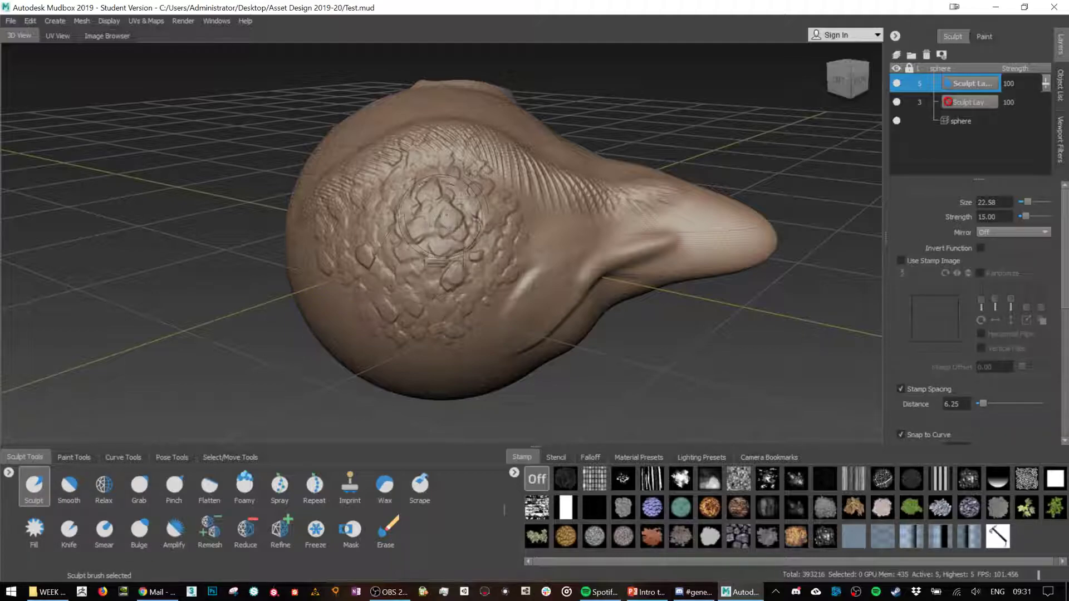
mouse_move(460, 223)
mouse_down()
mouse_move(459, 262)
mouse_move(481, 241)
mouse_up()
key(shift)
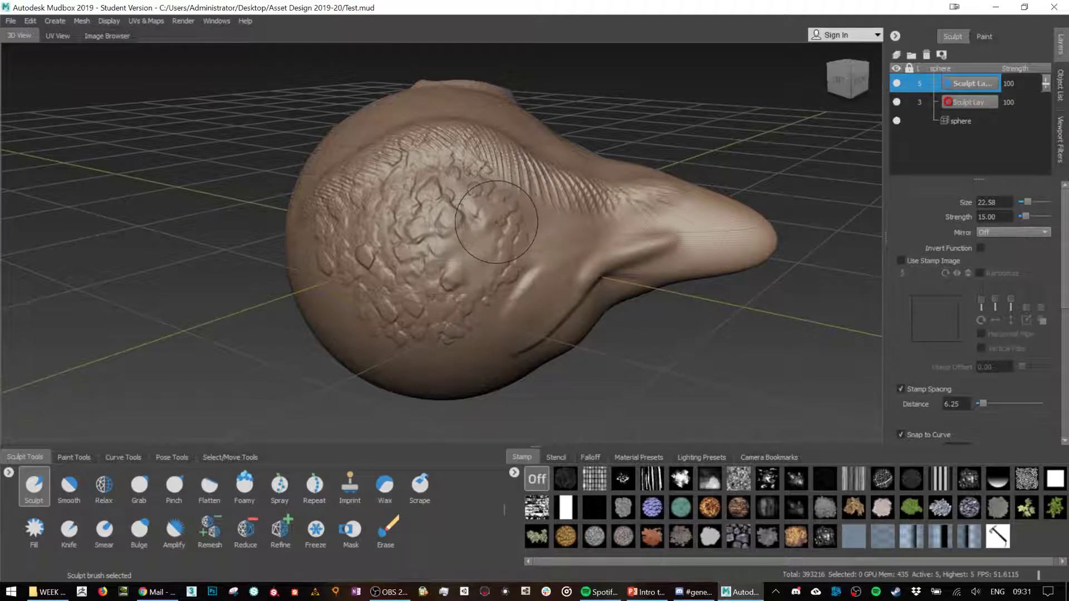
click(41, 527)
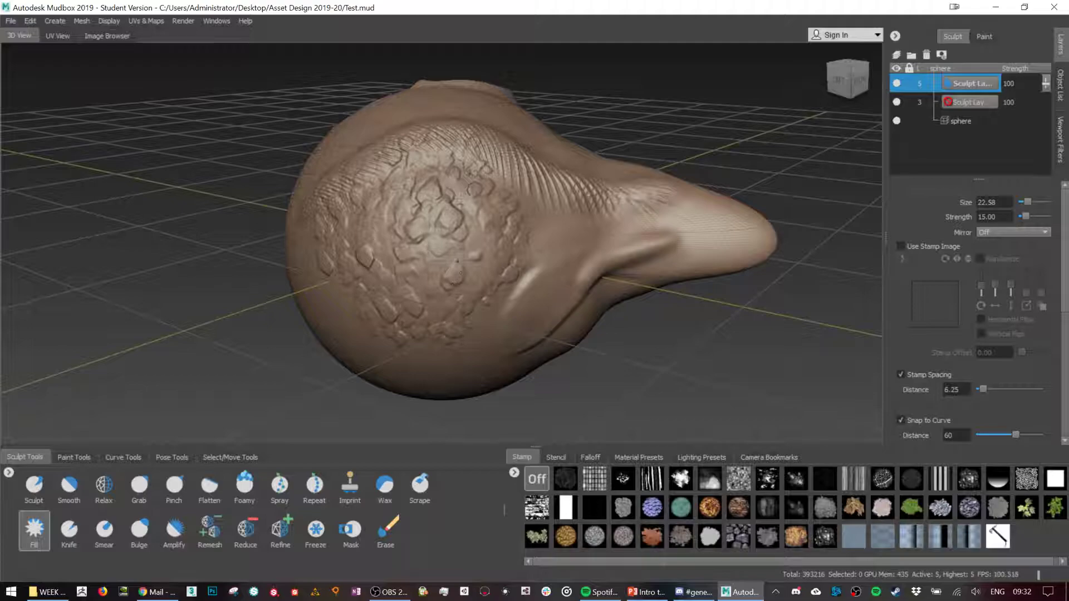
mouse_move(458, 280)
mouse_down()
mouse_move(457, 256)
mouse_move(444, 279)
mouse_move(458, 255)
mouse_move(441, 268)
mouse_move(482, 257)
mouse_move(472, 241)
mouse_up()
- Try a long Knife cut beside the rocky patch, undo it, and cut a groove along the ridge towards the pointed bulge
click(69, 530)
mouse_move(563, 237)
mouse_down()
mouse_move(551, 275)
mouse_move(484, 367)
mouse_up()
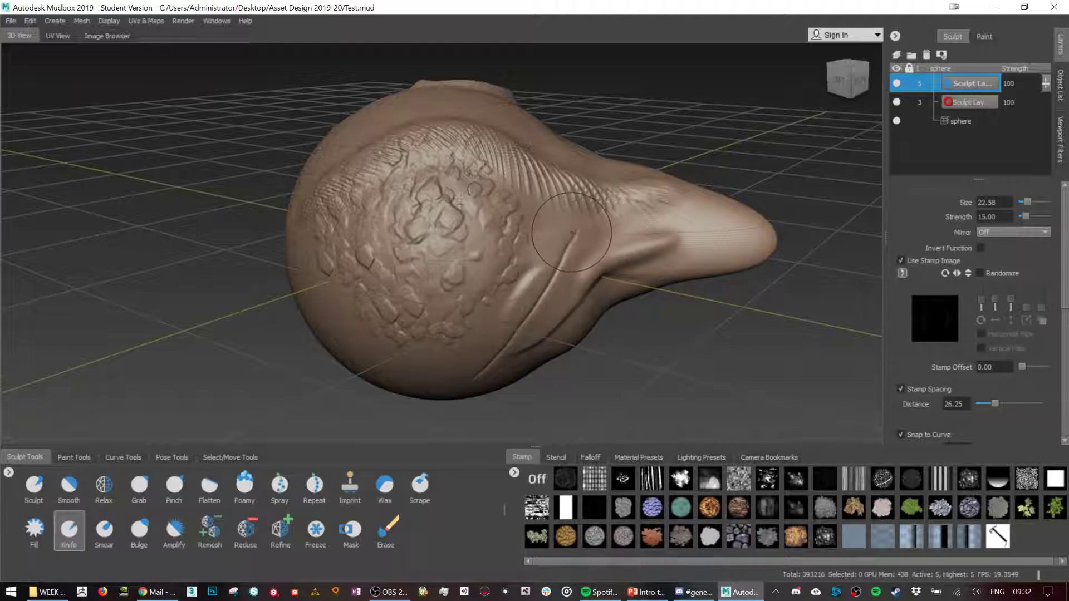
key(ctrl+z)
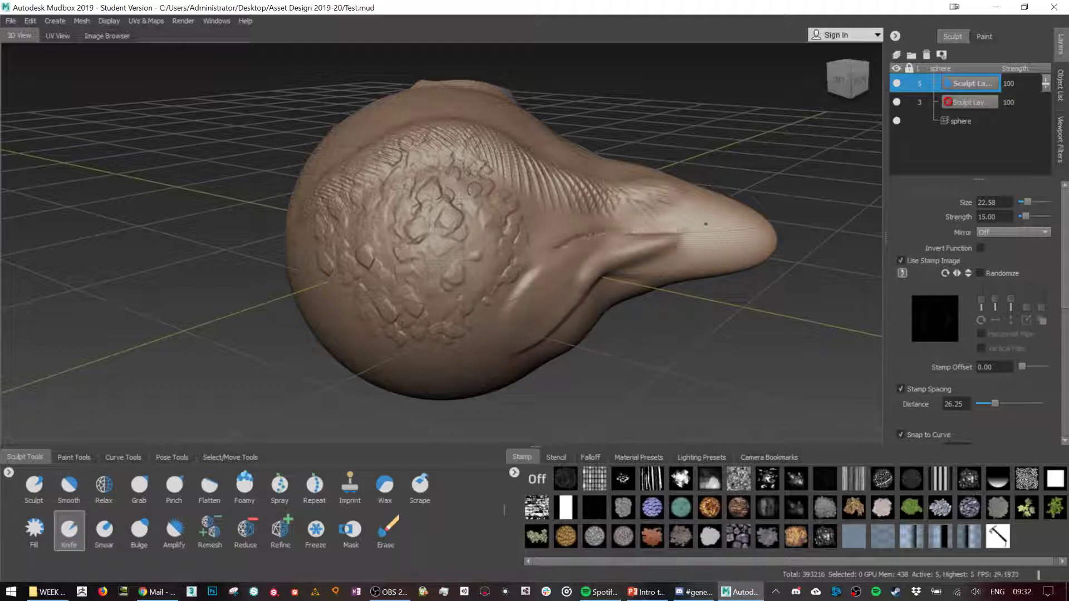
drag(537, 259, 676, 218)
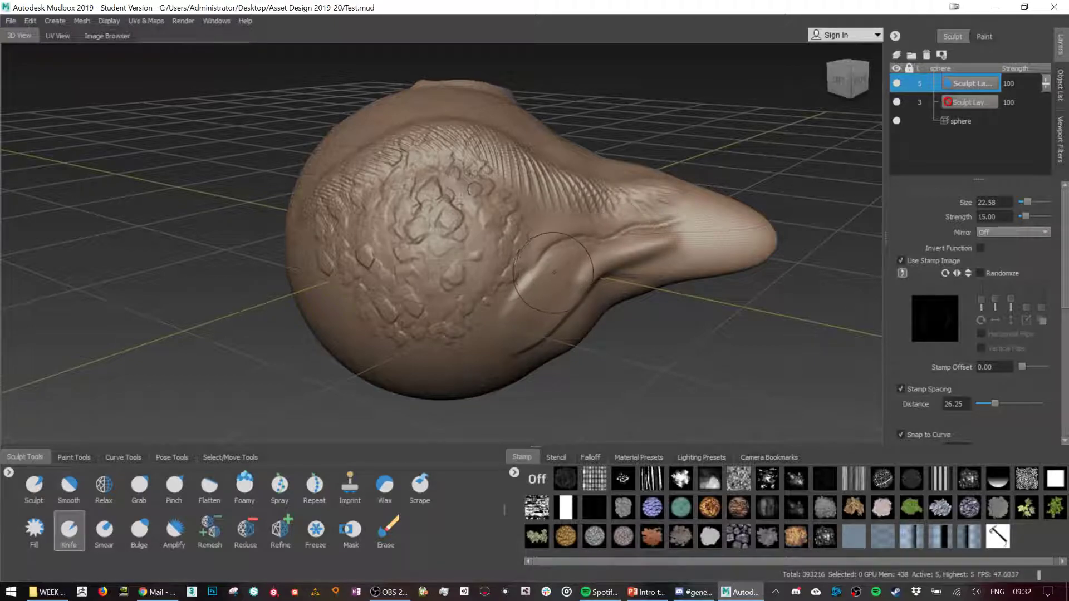
- Set the Knife size to 30.05 and strength to 6, then try a cut on the sphere's smooth opposite side and undo it
mouse_move(558, 271)
mouse_down()
mouse_move(542, 293)
mouse_move(616, 241)
mouse_move(796, 221)
mouse_move(857, 195)
mouse_up()
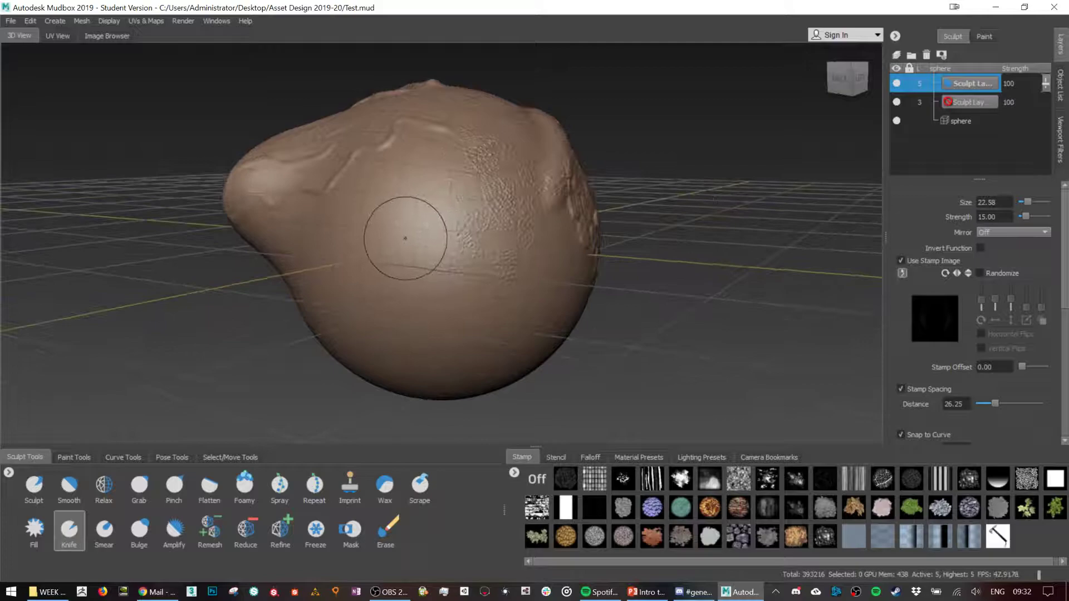
drag(356, 198, 369, 198)
drag(999, 218, 941, 215)
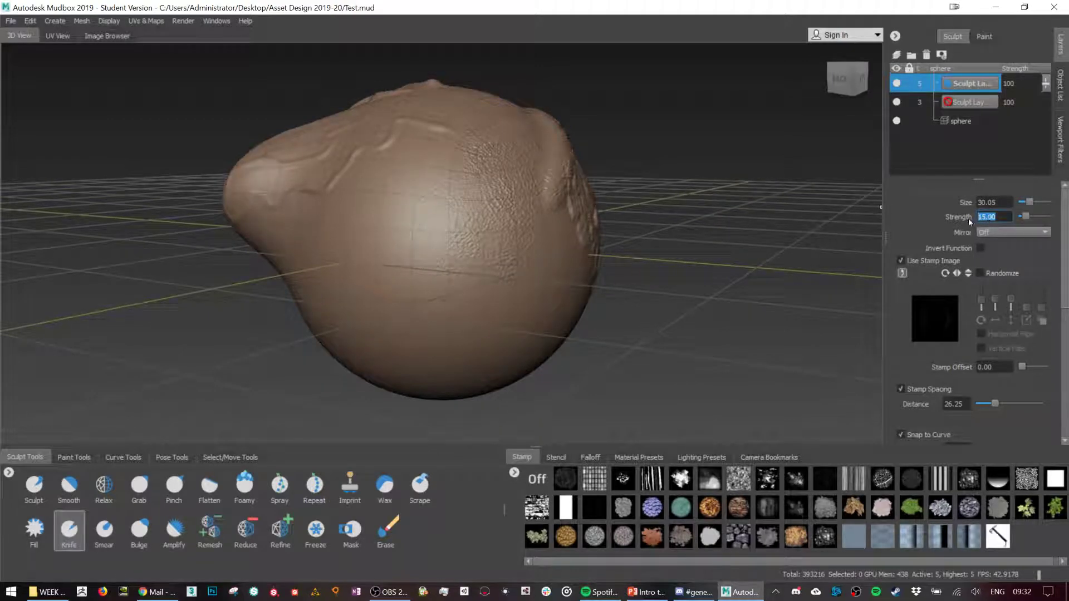
text(6)
key(Return)
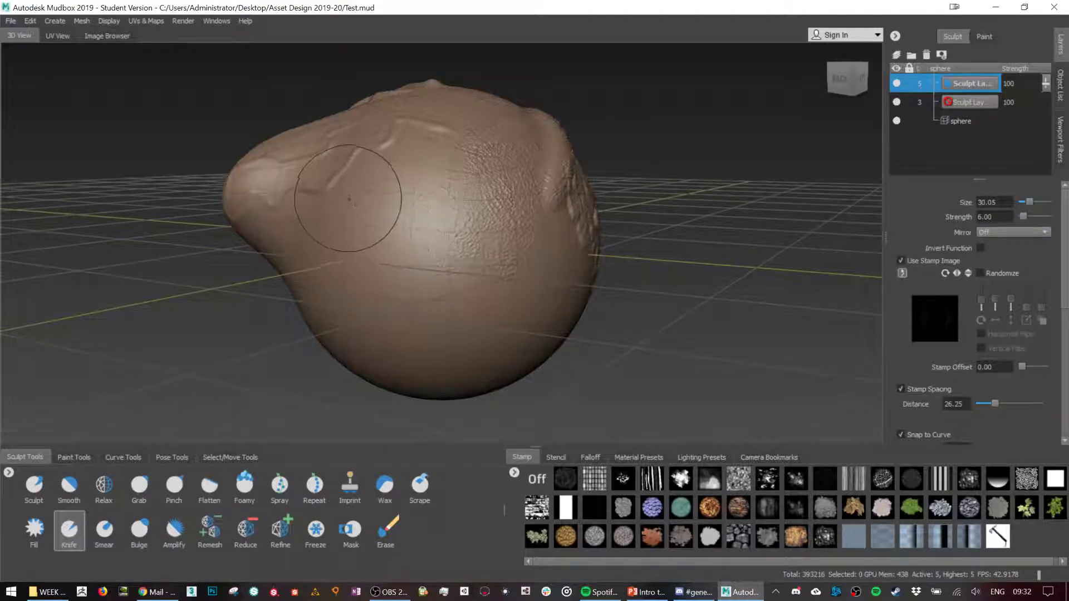
mouse_move(363, 211)
mouse_down()
mouse_move(397, 266)
mouse_move(545, 305)
mouse_up()
key(ctrl+z)
- Cut several curved Knife creases into the smooth area below the leathery texture and soften them by smoothing
mouse_move(369, 214)
mouse_down()
mouse_move(416, 275)
mouse_move(483, 299)
mouse_up()
drag(357, 275, 426, 300)
mouse_move(414, 201)
shift+mouse_down()
mouse_move(448, 198)
mouse_move(418, 202)
mouse_move(419, 218)
shift+mouse_up()
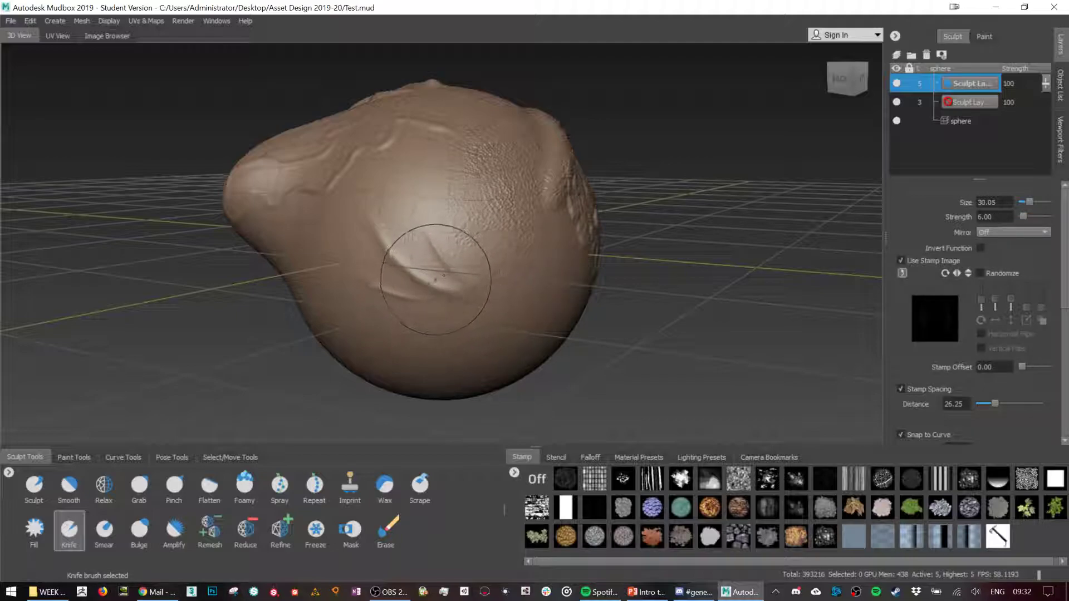
drag(380, 239, 399, 261)
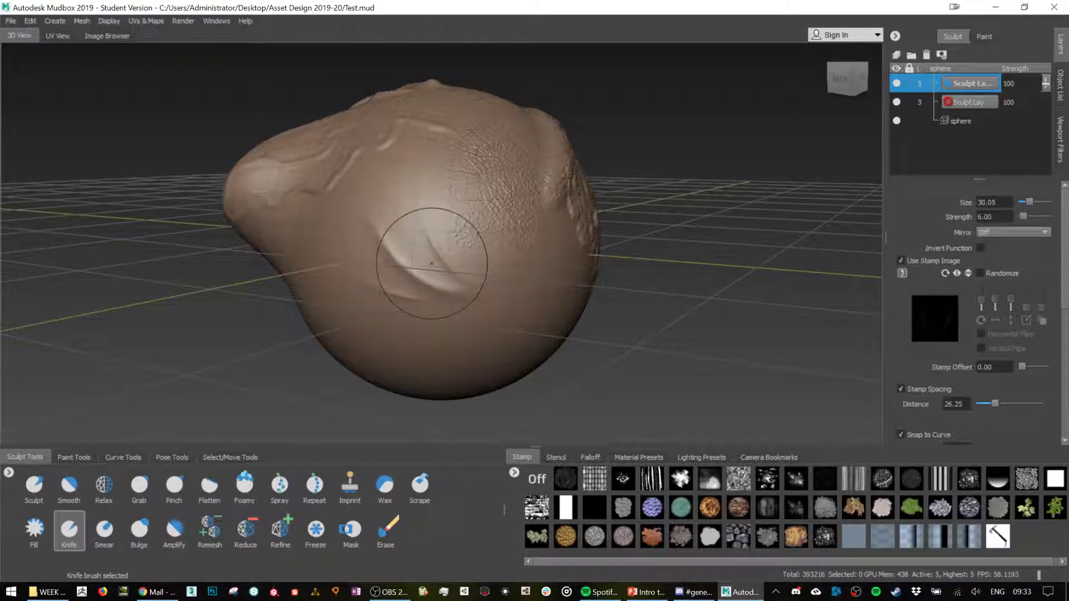
drag(407, 269, 465, 277)
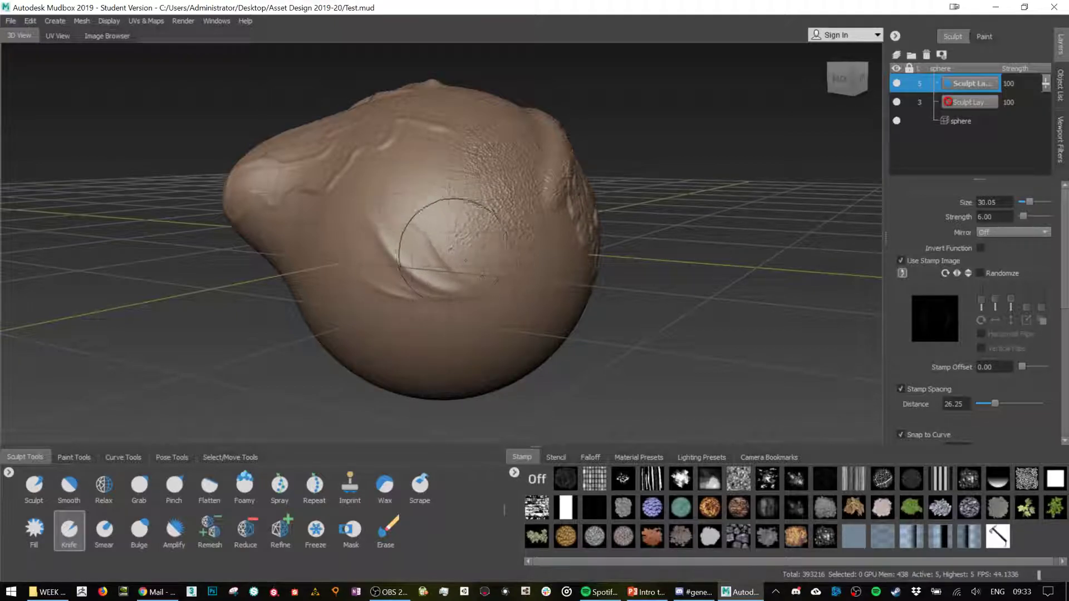
key(shift)
key(shift)
key(shift)
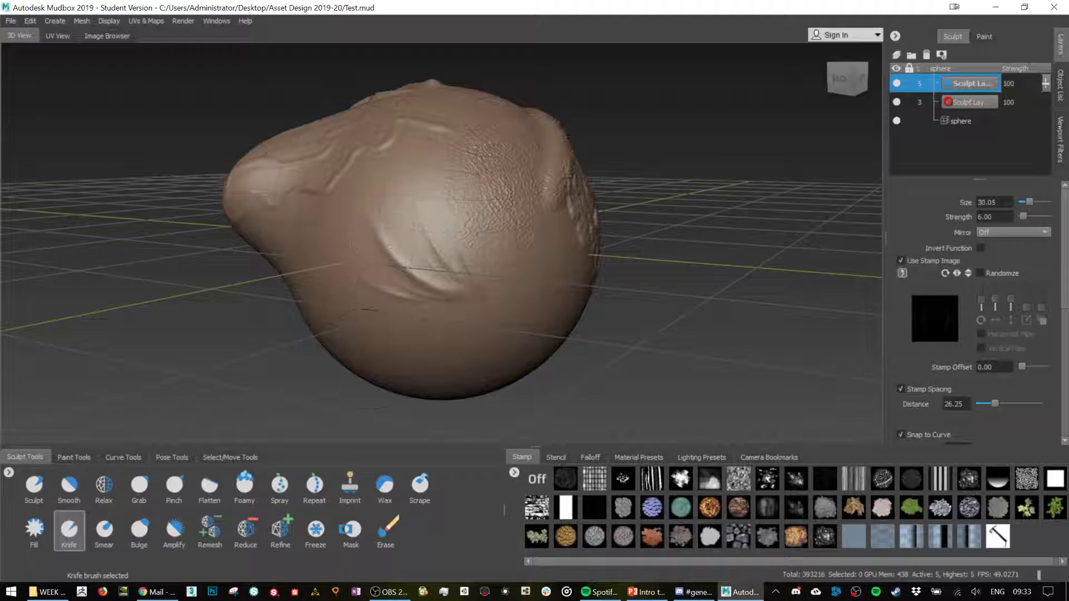
- Inflate the end of the pointed bulge using the Bulge tool at size 77.95, and undo the excess strokes
click(139, 531)
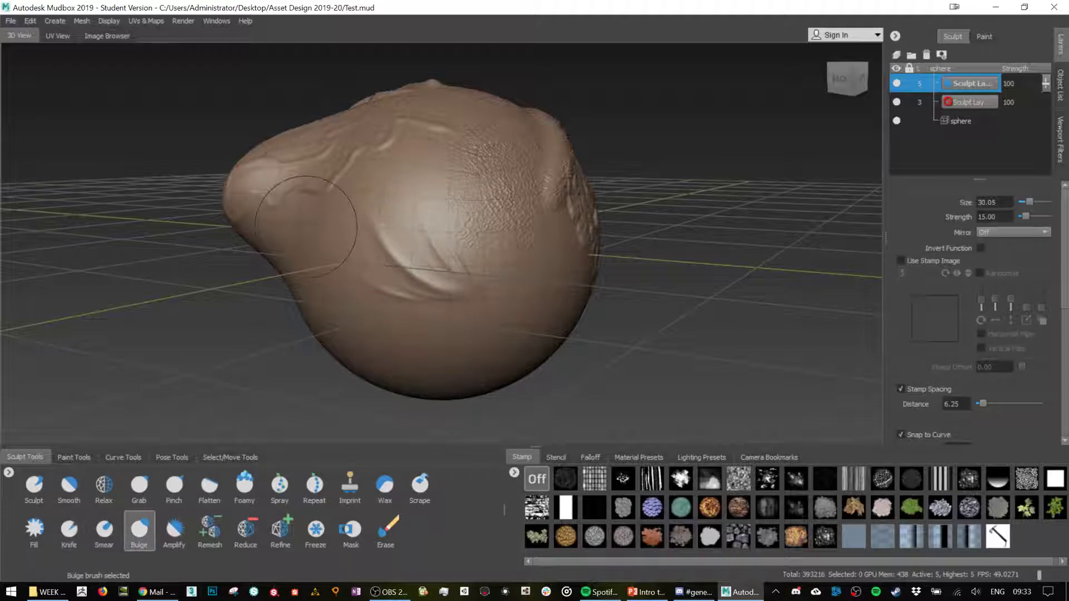
mouse_move(390, 245)
alt+mouse_down()
mouse_move(529, 245)
mouse_move(734, 276)
mouse_move(723, 278)
mouse_move(733, 285)
mouse_move(624, 281)
alt+mouse_up()
key(b)
alt+drag(517, 273, 602, 268)
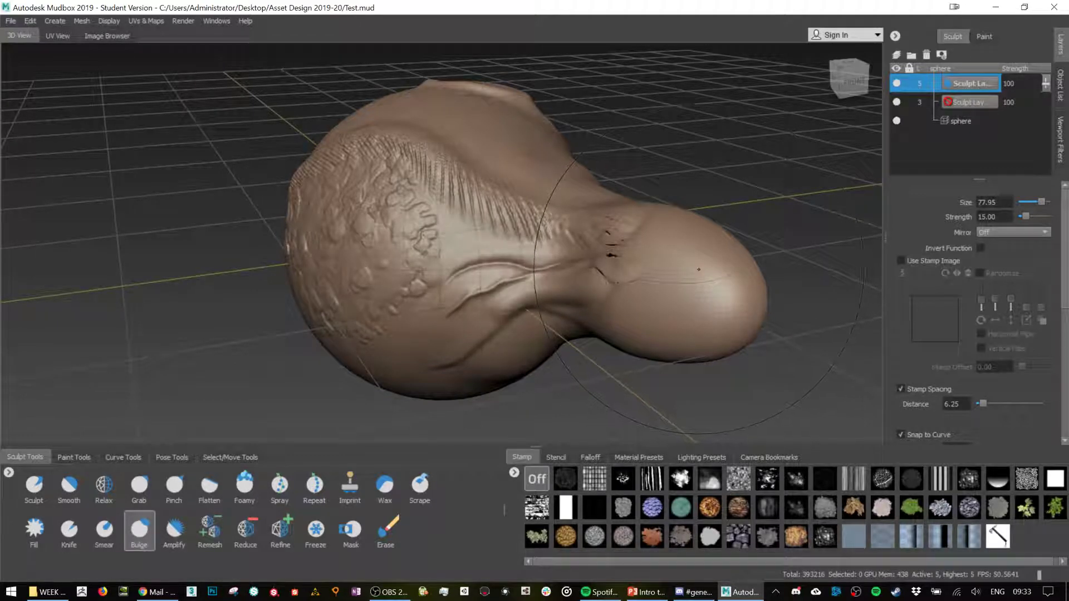
key(ctrl+z)
key(ctrl+z)
key(ctrl+z)
key(ctrl+z)
key(ctrl+z)
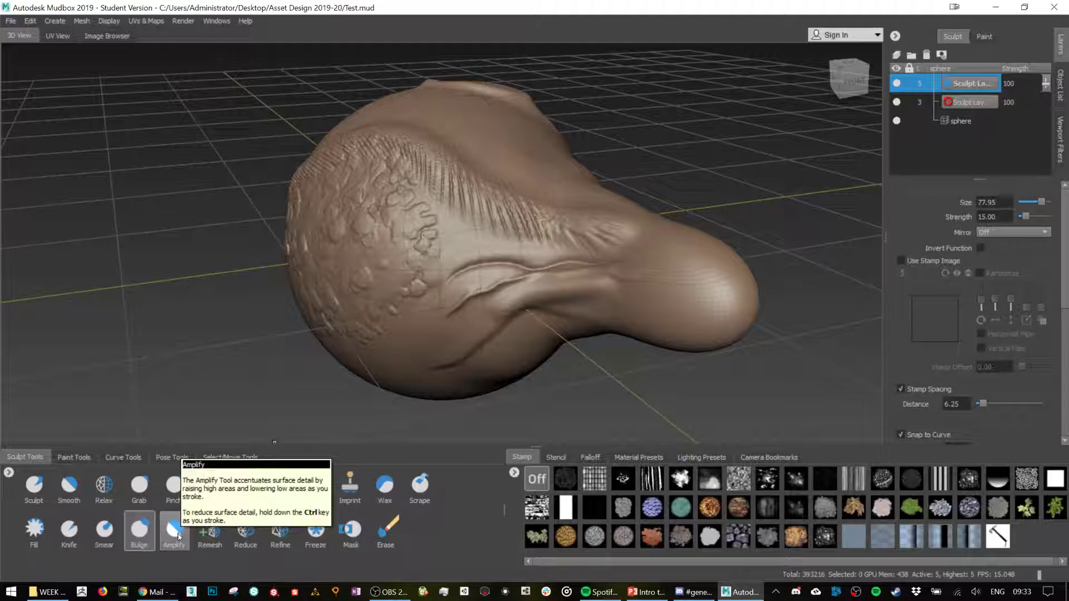
- Accentuate the surface detail of the rocky patch using the Amplify tool
click(175, 530)
alt+drag(191, 318, 282, 296)
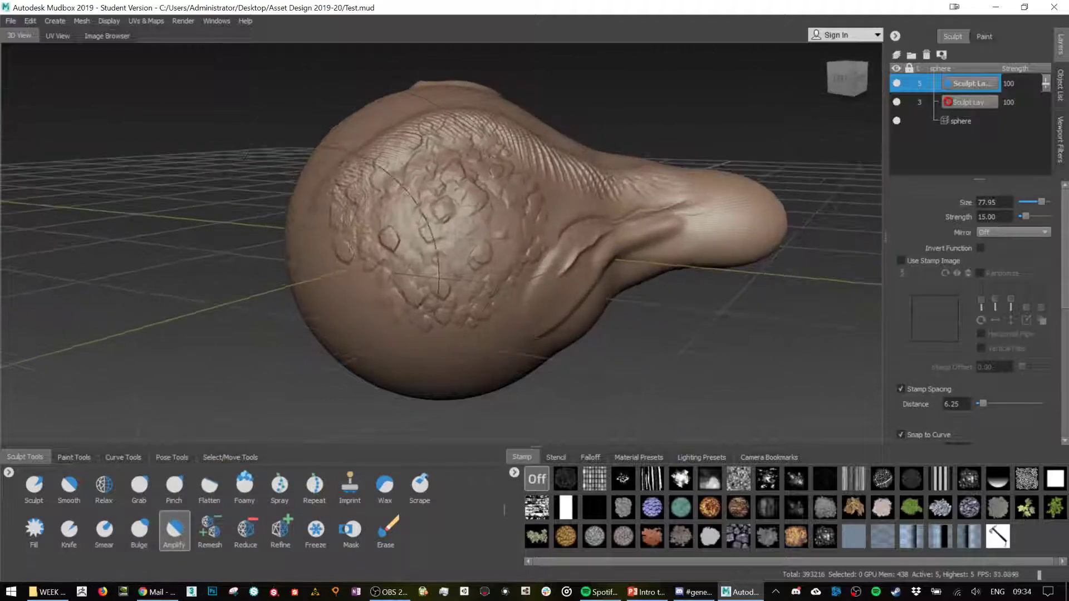
mouse_move(419, 216)
mouse_down()
mouse_move(449, 214)
mouse_move(490, 245)
mouse_move(445, 221)
mouse_move(439, 234)
mouse_move(469, 211)
mouse_move(436, 207)
mouse_move(451, 133)
mouse_move(507, 223)
mouse_move(402, 269)
mouse_up()
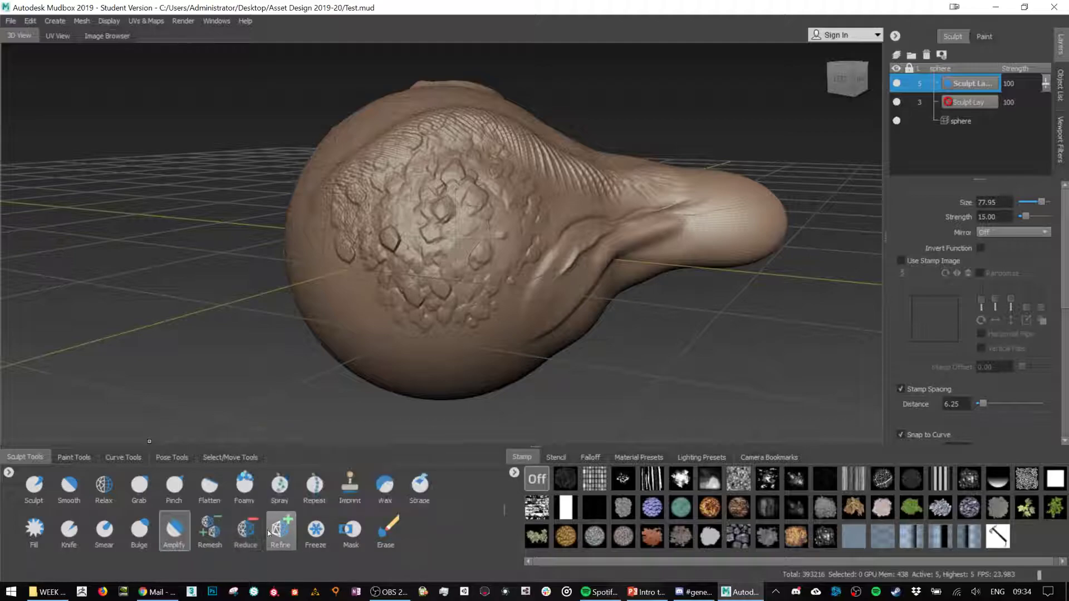
- Try the Mask tool at strength 100 across the rocky patch and undo the stroke
click(345, 533)
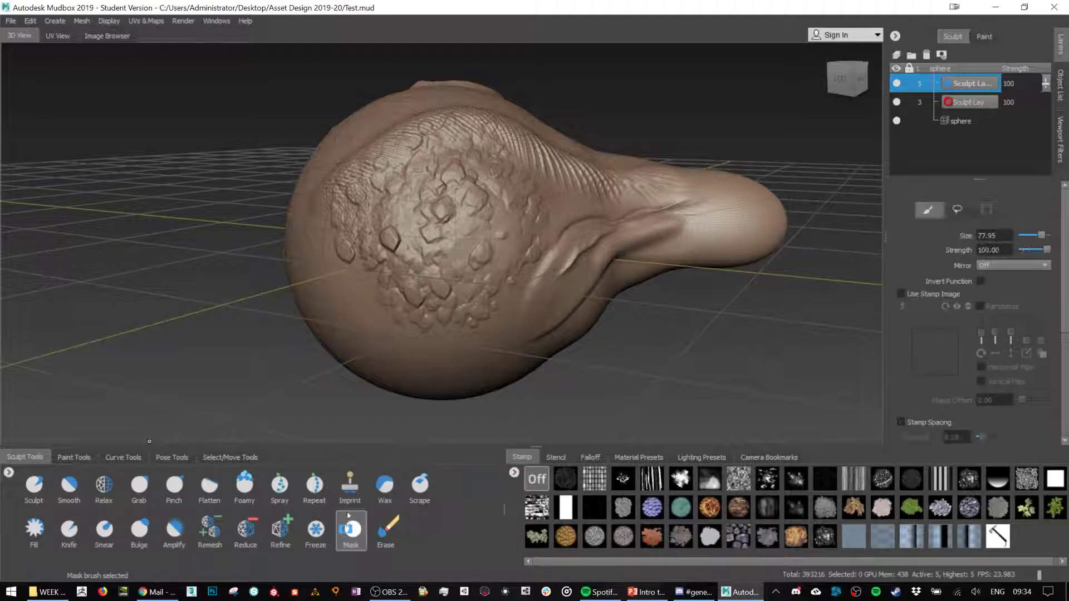
mouse_move(418, 108)
mouse_down()
mouse_move(446, 223)
mouse_move(471, 265)
mouse_up()
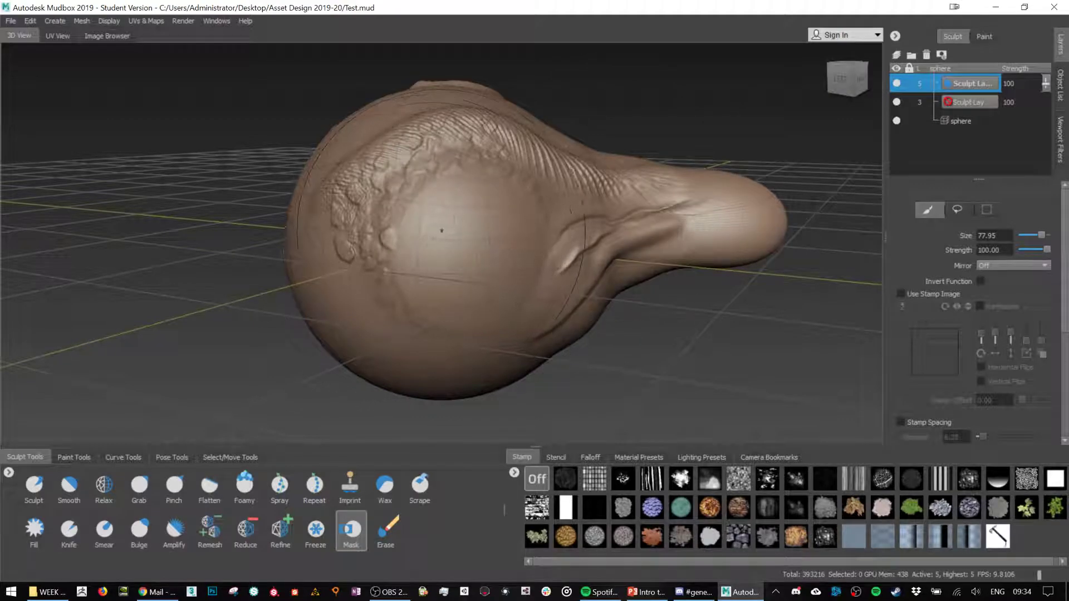
key(ctrl+z)
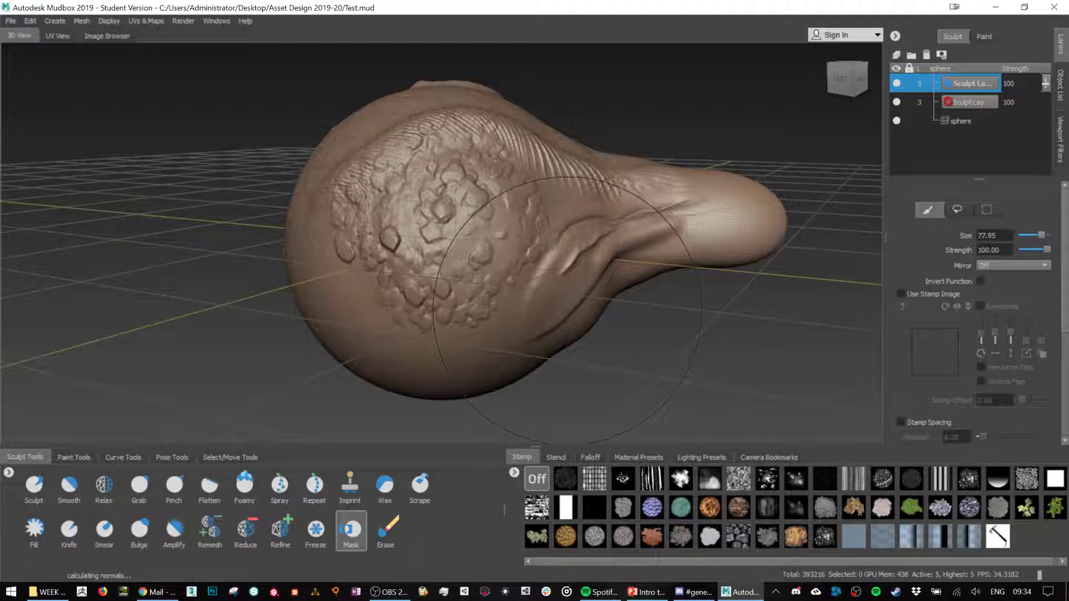
- Hide and show the upper sculpt layer repeatedly to compare its detail with the base form, and inspect the sculpt from several sides
click(897, 84)
click(897, 83)
click(897, 84)
click(897, 83)
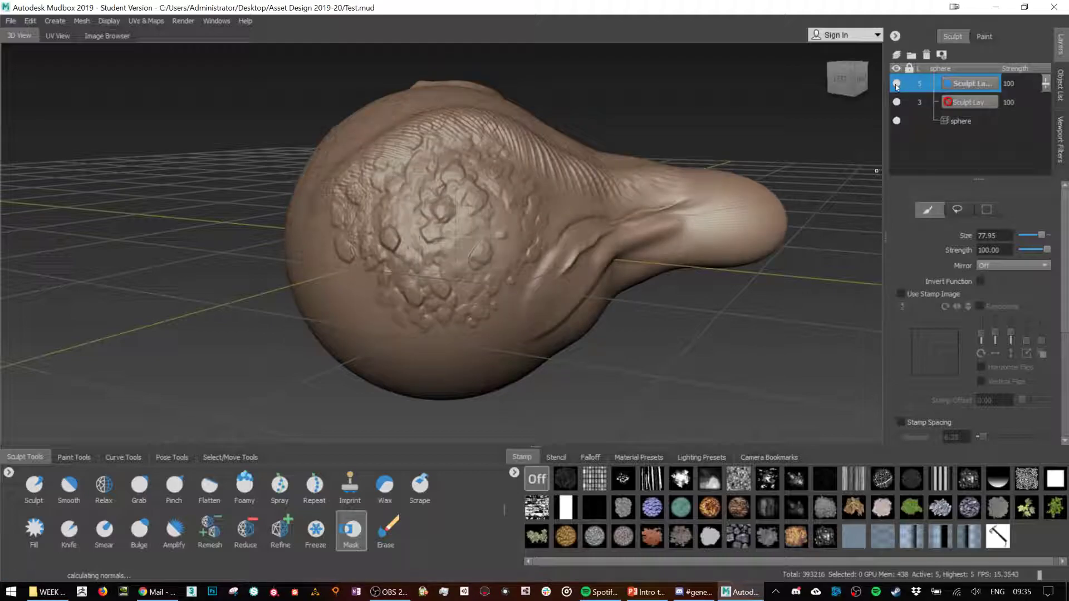
click(897, 83)
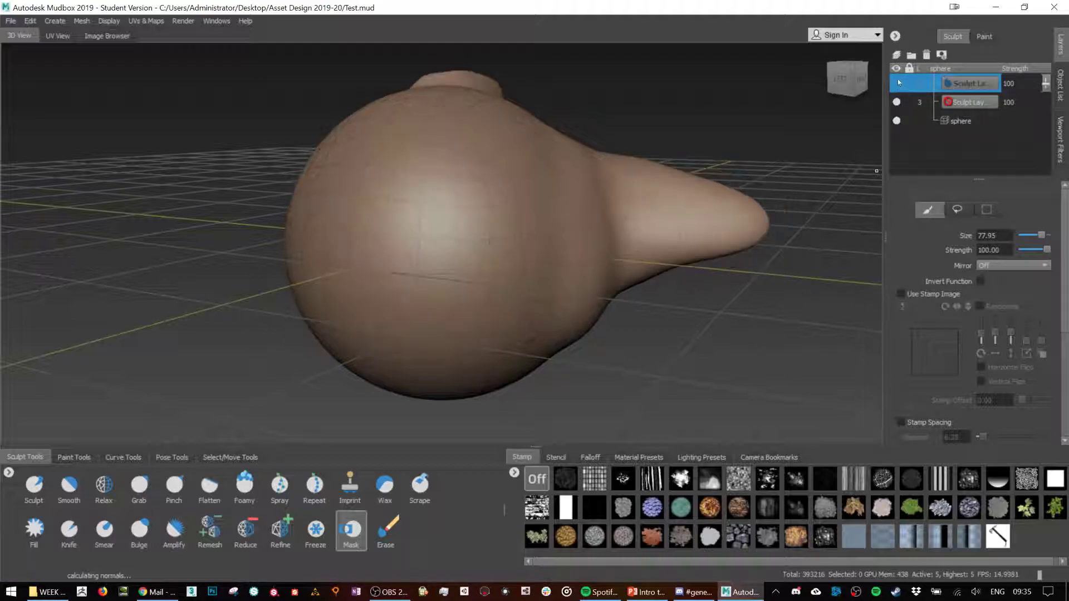
click(897, 84)
mouse_move(501, 223)
alt+mouse_down()
mouse_move(579, 228)
mouse_move(600, 218)
mouse_move(593, 228)
alt+mouse_up()
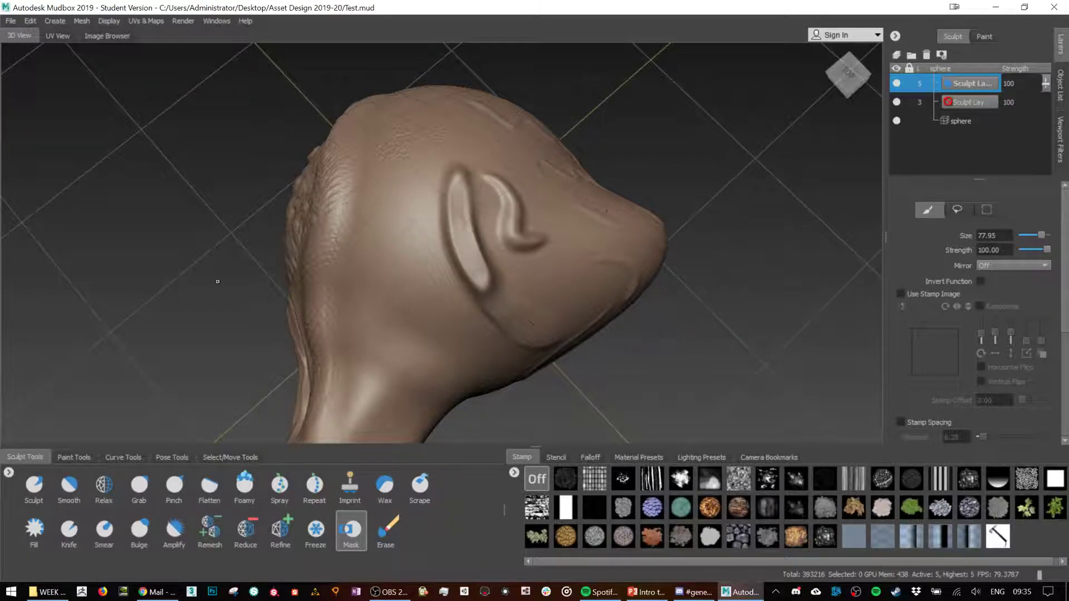
mouse_move(583, 234)
alt+mouse_down()
mouse_move(482, 299)
mouse_move(497, 393)
mouse_move(449, 235)
mouse_move(539, 262)
alt+mouse_up()
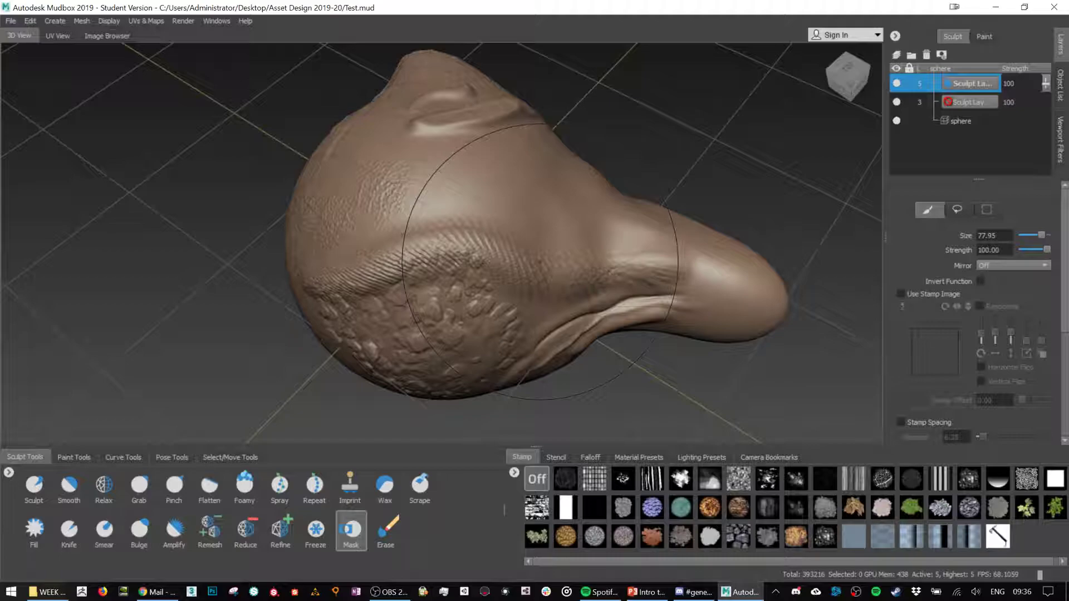
- Start a new scene using the Sphere starting point
click(11, 22)
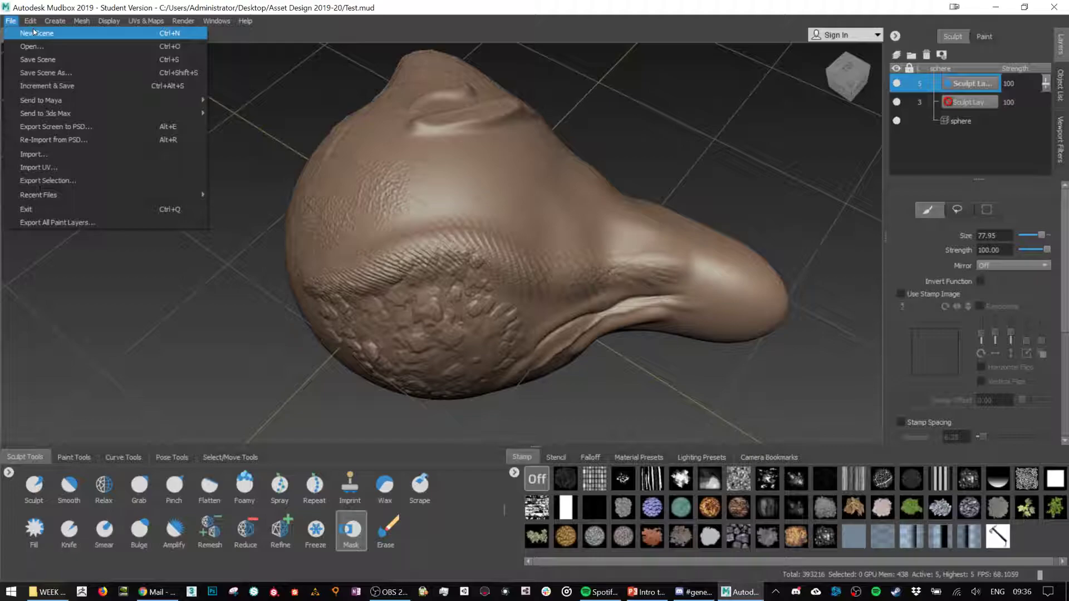
click(34, 32)
click(547, 312)
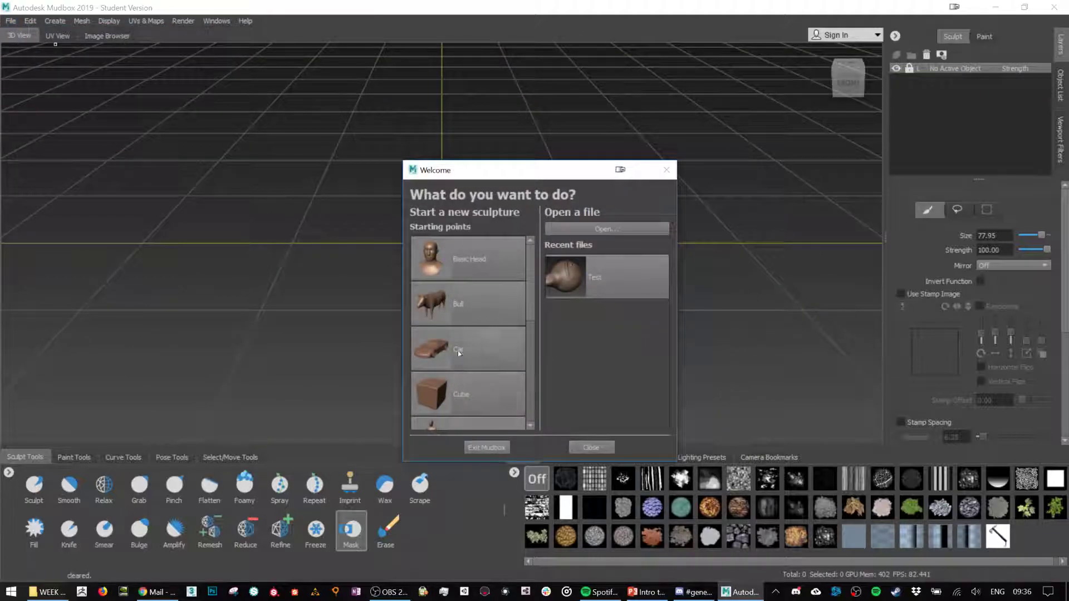
scroll(456, 353, down, 3)
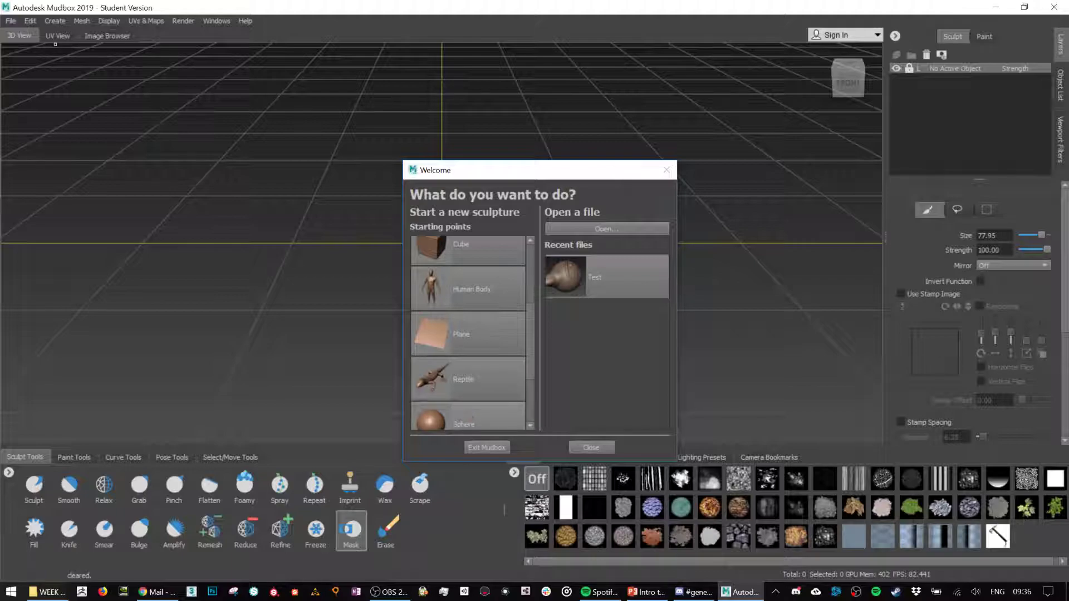
click(468, 417)
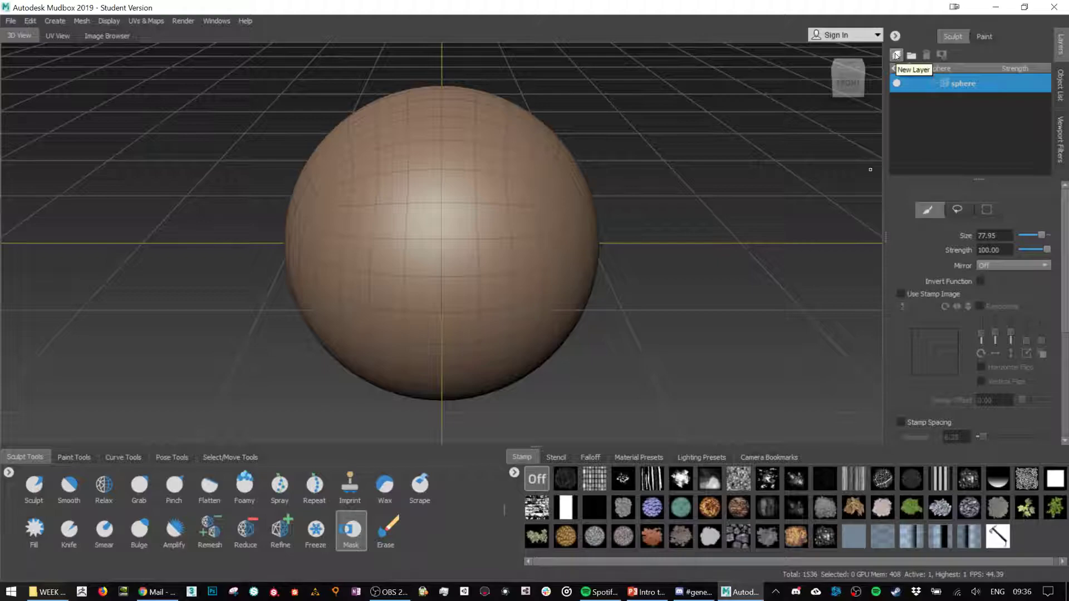
- Add a new sculpt layer to the sphere and name it Shape
click(895, 55)
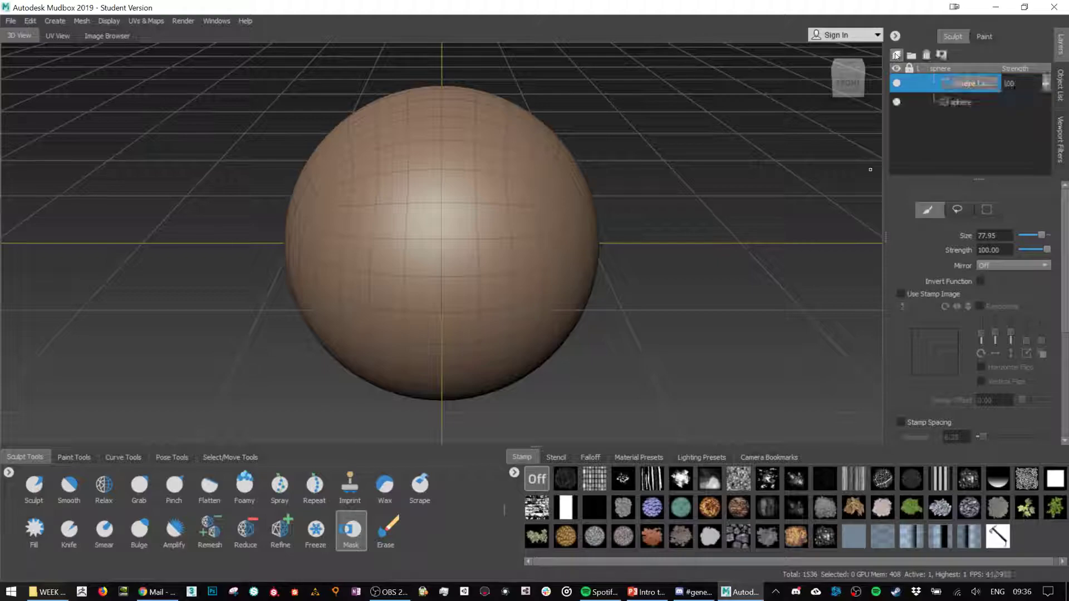
double_click(973, 84)
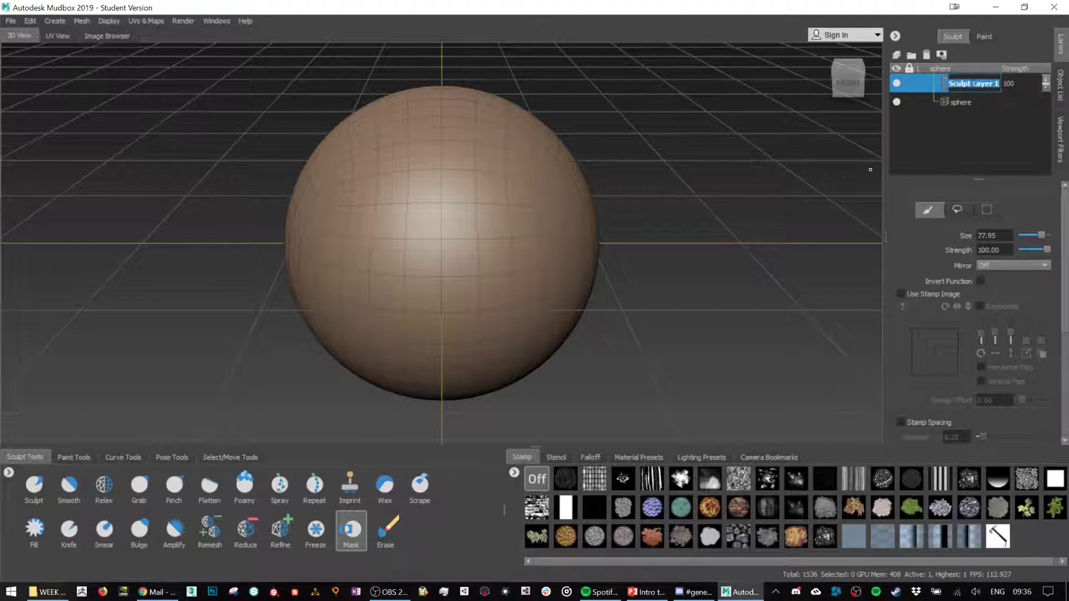
text(Shape)
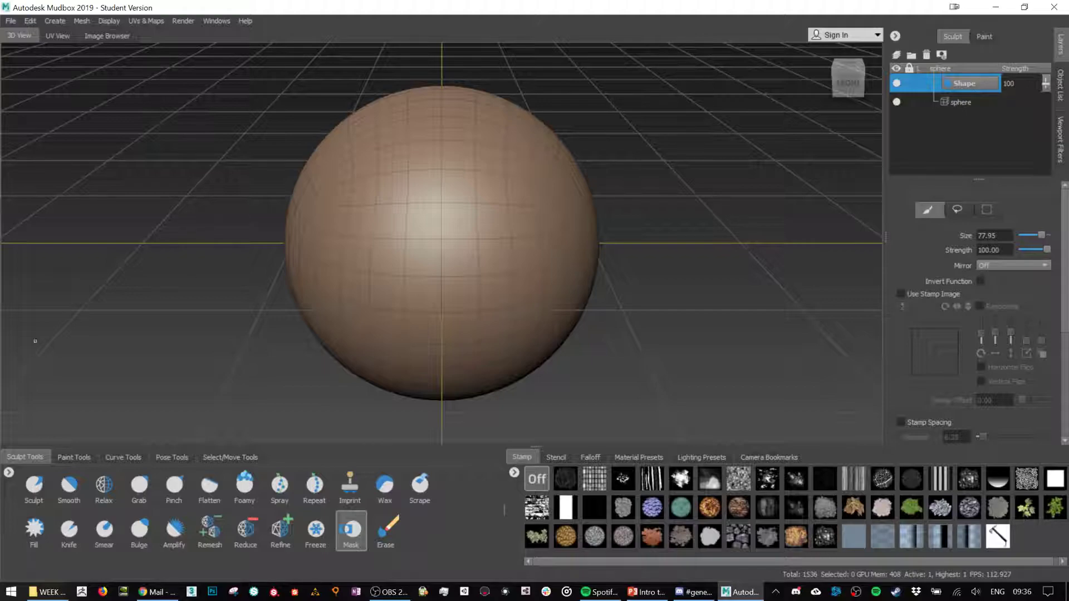
- Pull the sphere into an uneven egg shape on the Shape layer using Grab at size 163.77 and strength 100
click(28, 483)
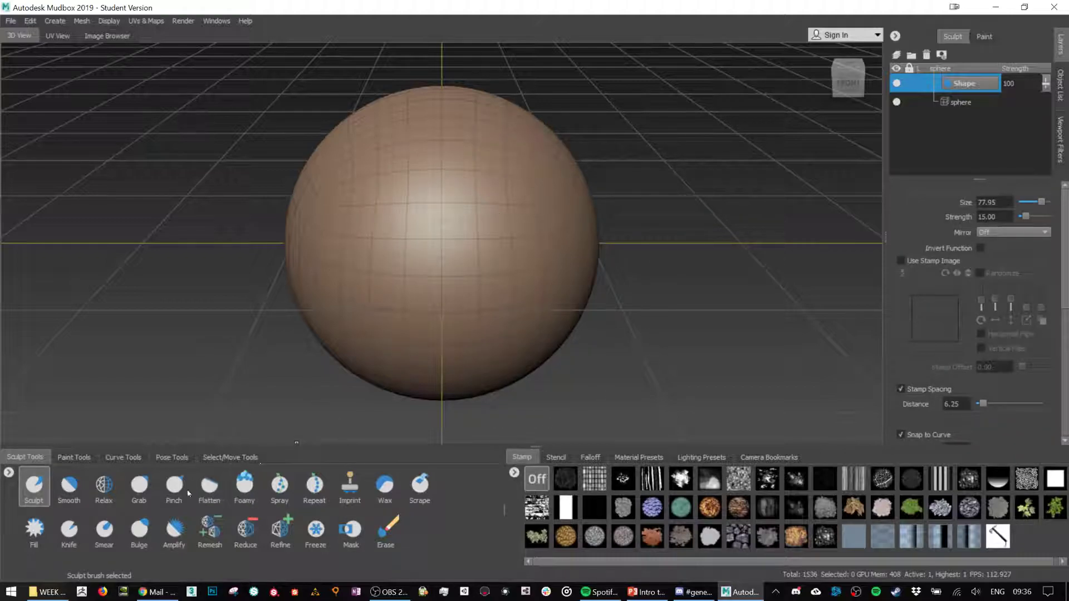
click(139, 480)
scroll(479, 239, down, 5)
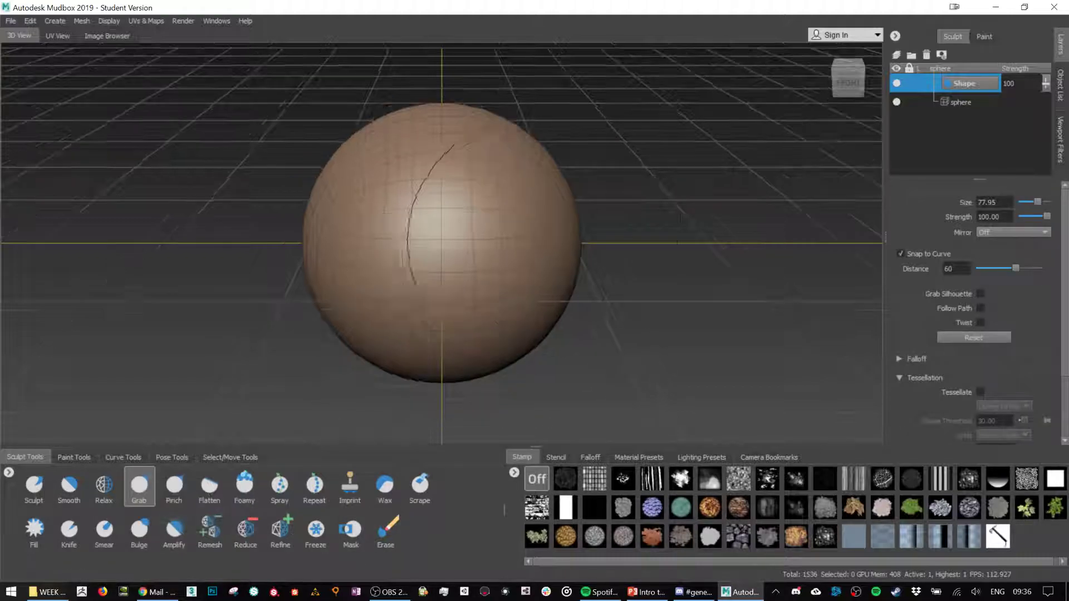
alt+drag(631, 276, 695, 283)
mouse_move(448, 243)
mouse_down()
mouse_move(531, 244)
mouse_move(526, 220)
mouse_move(542, 226)
mouse_up()
drag(534, 281, 521, 268)
alt+drag(501, 328, 512, 251)
alt+drag(465, 331, 596, 289)
drag(405, 265, 432, 270)
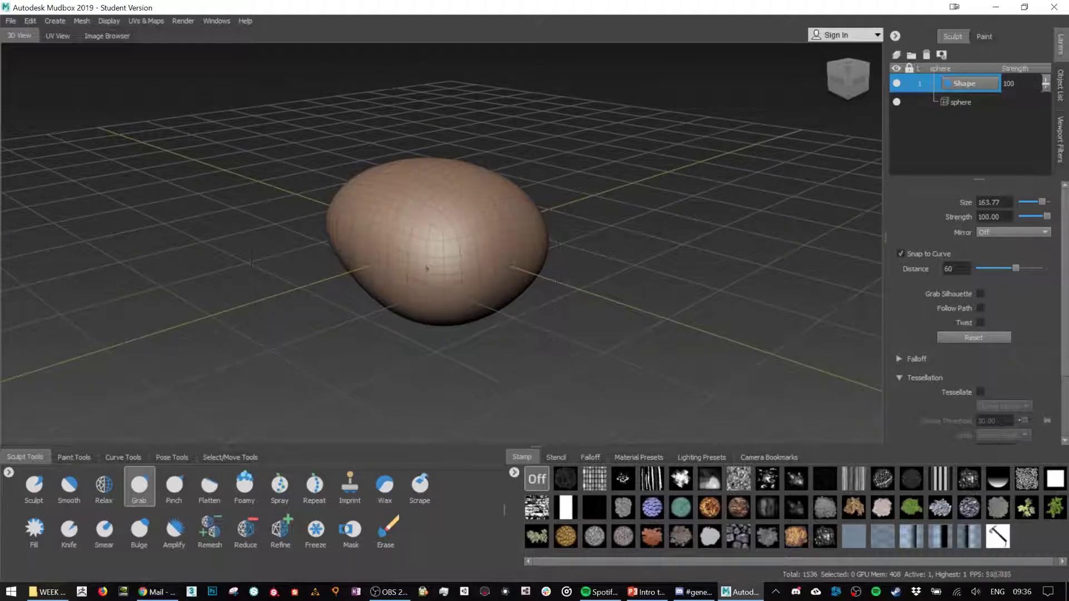
- Pull the top and underside of the egg form with Grab to make its silhouette less regular
alt+drag(654, 289, 582, 271)
alt+drag(500, 173, 524, 207)
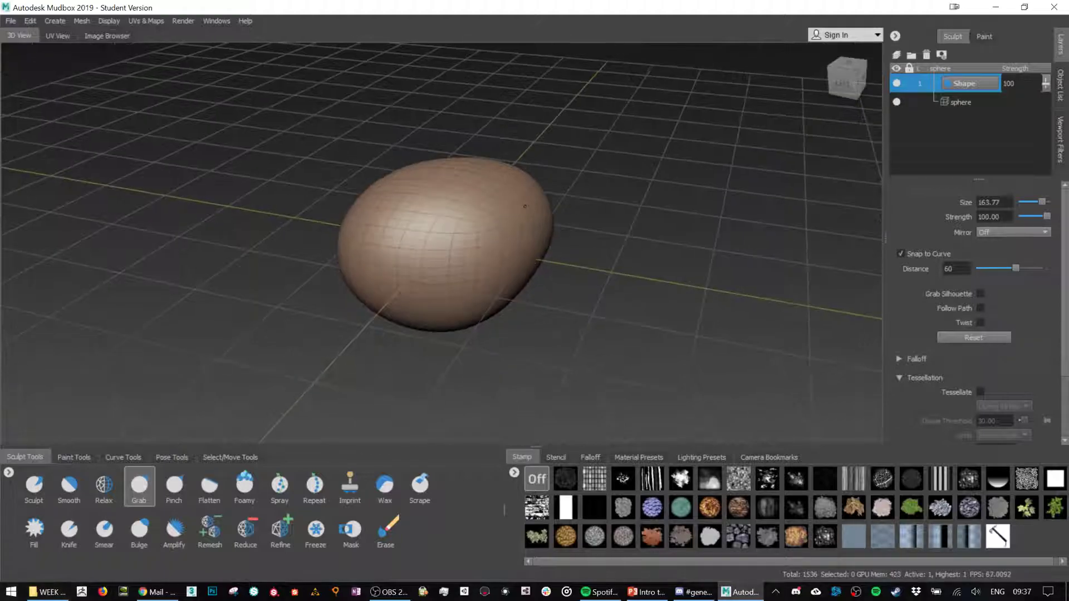
mouse_move(446, 163)
mouse_down()
mouse_move(437, 198)
mouse_move(440, 137)
mouse_move(448, 173)
mouse_move(699, 274)
mouse_up()
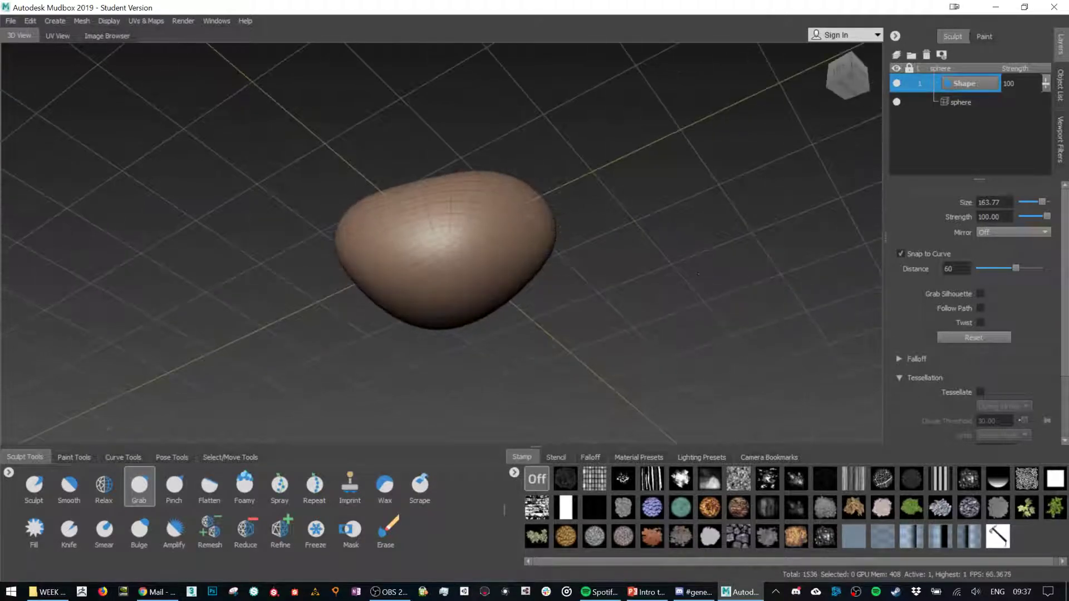
mouse_move(442, 314)
mouse_down()
mouse_move(438, 299)
mouse_move(462, 318)
mouse_move(587, 273)
mouse_up()
- Set the Grab brush size to 107.45 and pull the lower side outward into a lumpy boulder form
key(b)
mouse_move(507, 273)
mouse_down()
mouse_move(475, 273)
mouse_move(514, 293)
mouse_up()
alt+drag(767, 240, 601, 259)
drag(426, 291, 428, 339)
mouse_move(640, 267)
alt+mouse_down()
mouse_move(640, 220)
mouse_move(635, 278)
alt+mouse_up()
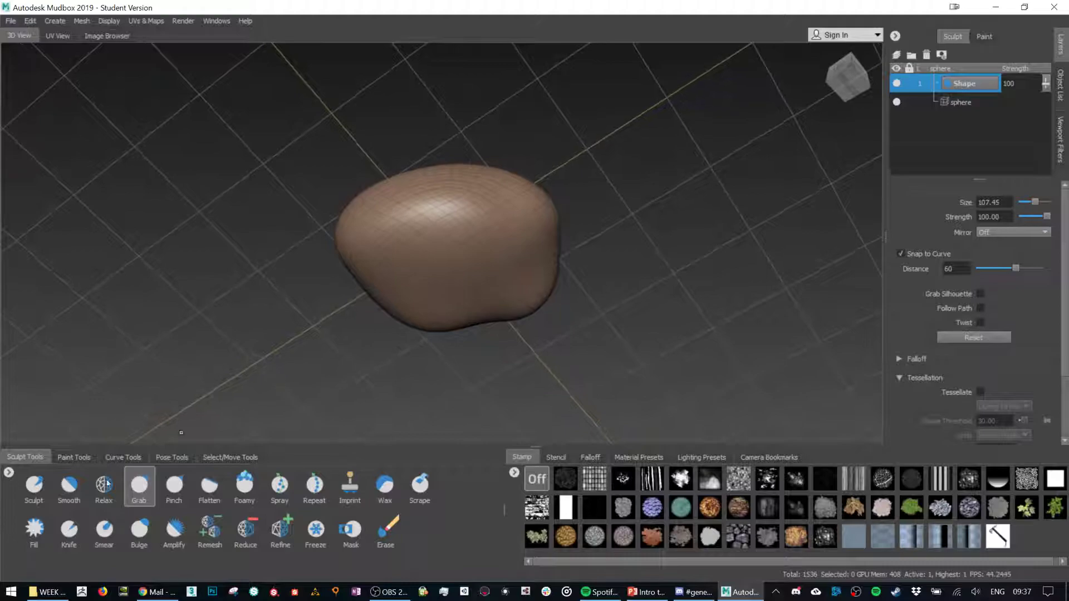
- Create planar rock faces around the form with the Flatten tool at size 107.45 and strength 15
click(210, 485)
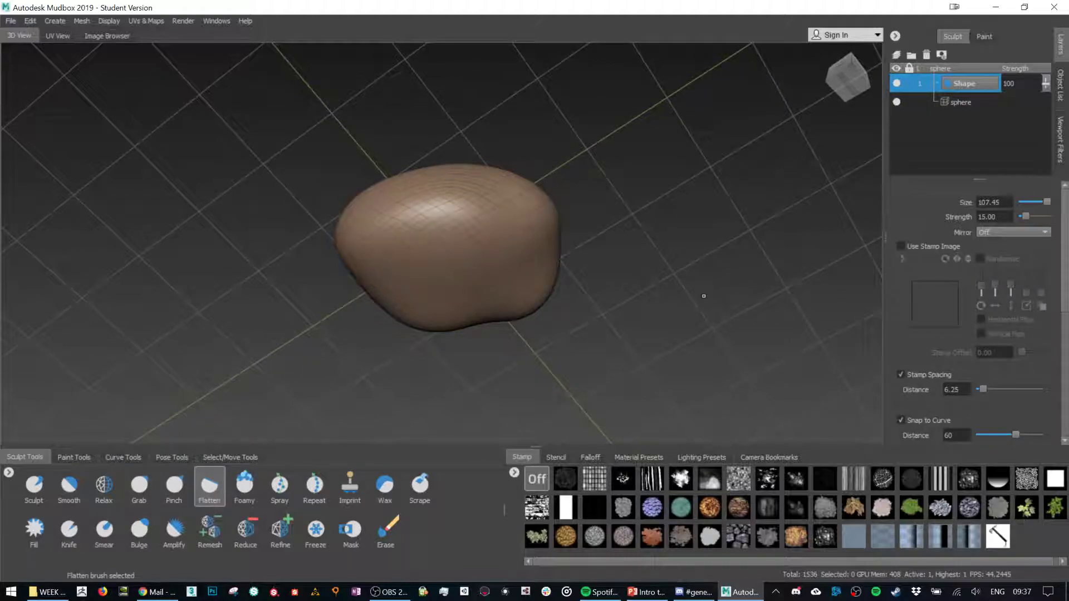
alt+drag(316, 178, 334, 187)
mouse_move(423, 201)
mouse_down()
mouse_move(442, 234)
mouse_move(437, 210)
mouse_up()
mouse_move(621, 253)
alt+mouse_down()
mouse_move(526, 277)
mouse_move(479, 256)
mouse_move(511, 255)
mouse_move(514, 231)
mouse_move(480, 248)
mouse_move(538, 232)
alt+mouse_up()
mouse_move(389, 194)
mouse_down()
mouse_move(418, 217)
mouse_move(398, 239)
mouse_move(412, 220)
mouse_move(361, 238)
mouse_move(472, 207)
mouse_up()
mouse_move(615, 220)
alt+mouse_down()
mouse_move(456, 211)
mouse_move(412, 233)
mouse_move(444, 216)
mouse_move(390, 195)
mouse_move(431, 223)
alt+mouse_up()
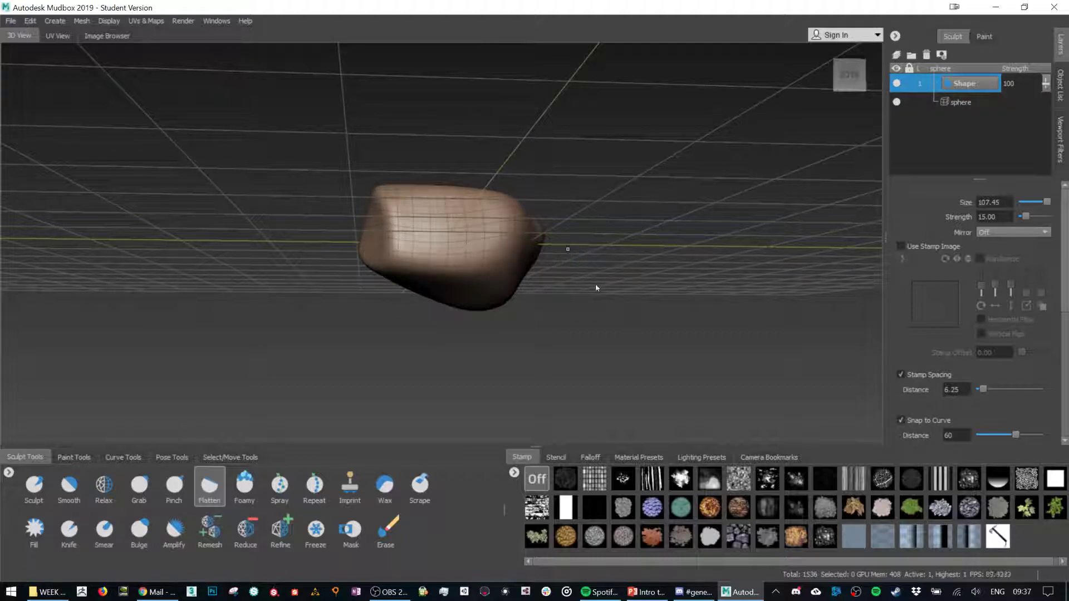
- Save the scene as rock in Mudbox format in the Asset Design 2019-20 folder
key(ctrl+s)
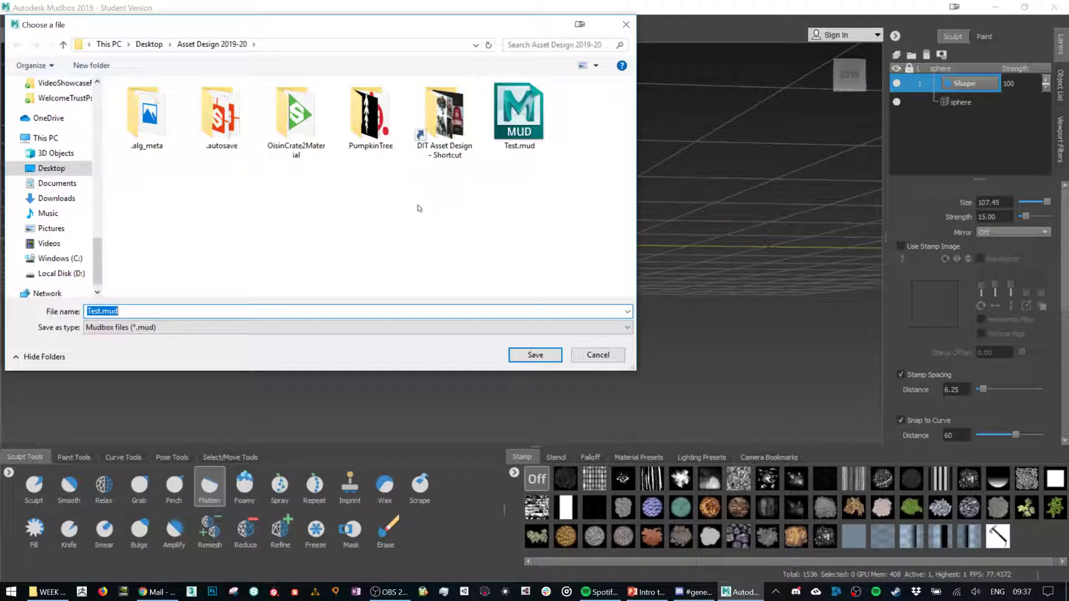
text(rock)
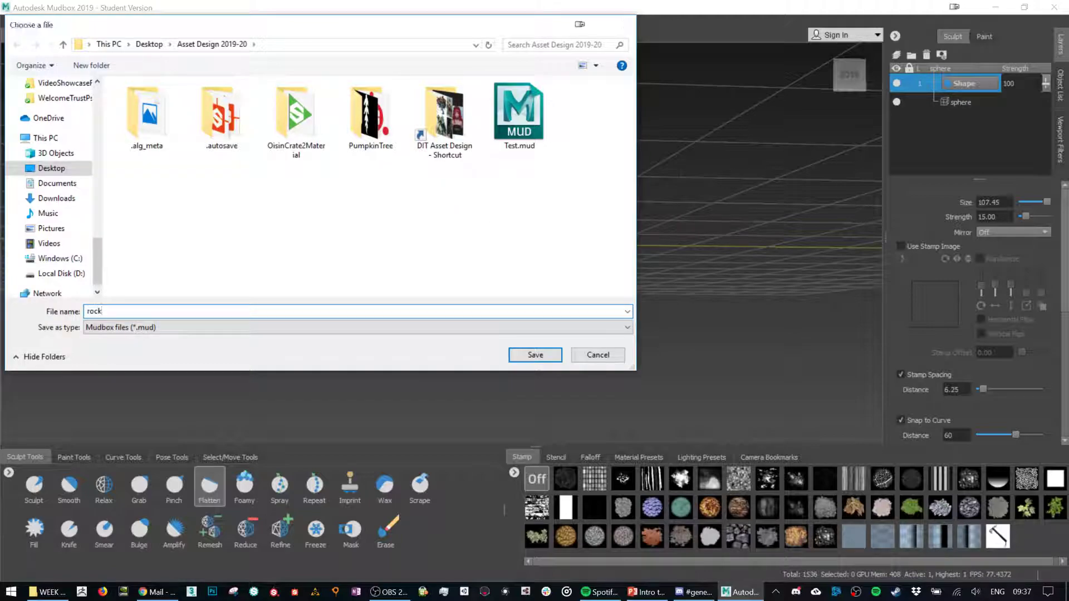
key(Return)
- Flatten the remaining rounded sides of the rock into distinct planes, working around it from several angles
mouse_move(348, 157)
alt+mouse_down()
mouse_move(453, 265)
mouse_move(495, 219)
mouse_move(462, 111)
mouse_move(462, 134)
mouse_move(405, 226)
mouse_move(423, 139)
mouse_move(428, 161)
alt+mouse_up()
mouse_move(436, 212)
alt+mouse_down()
mouse_move(406, 239)
mouse_move(382, 239)
mouse_move(421, 266)
mouse_move(393, 250)
alt+mouse_up()
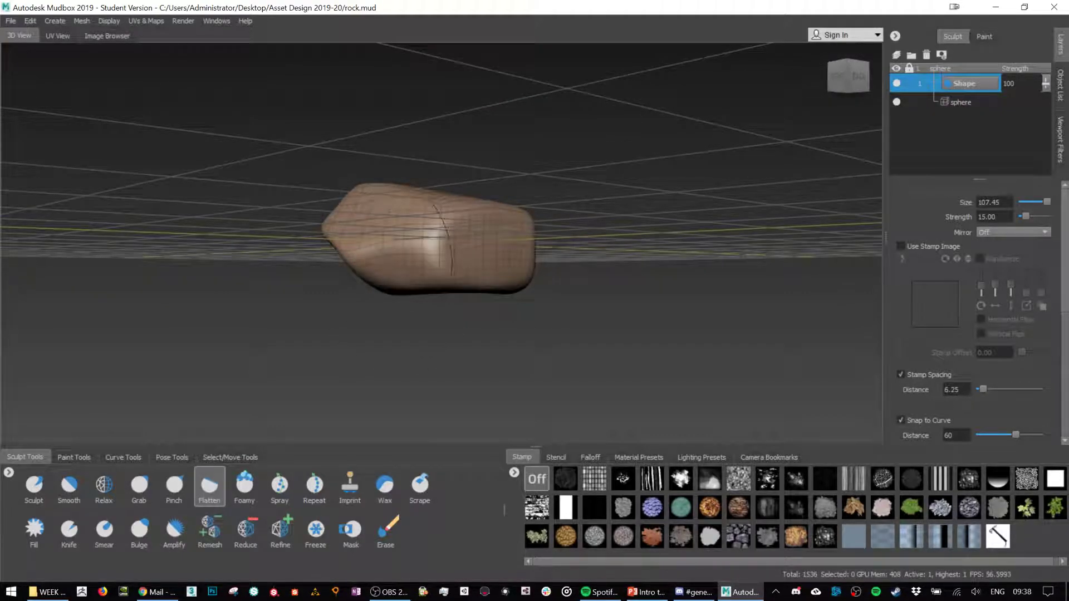
alt+drag(591, 190, 502, 195)
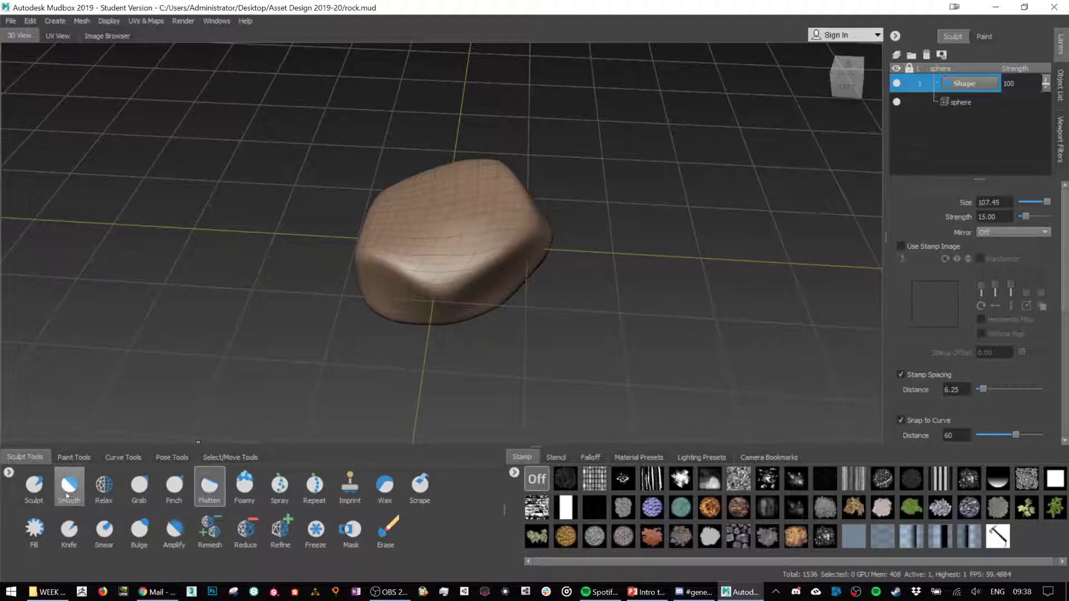
- Build up the rock's faces and edges with the Wax tool at strength 15, reducing the brush size to 46.25
click(46, 481)
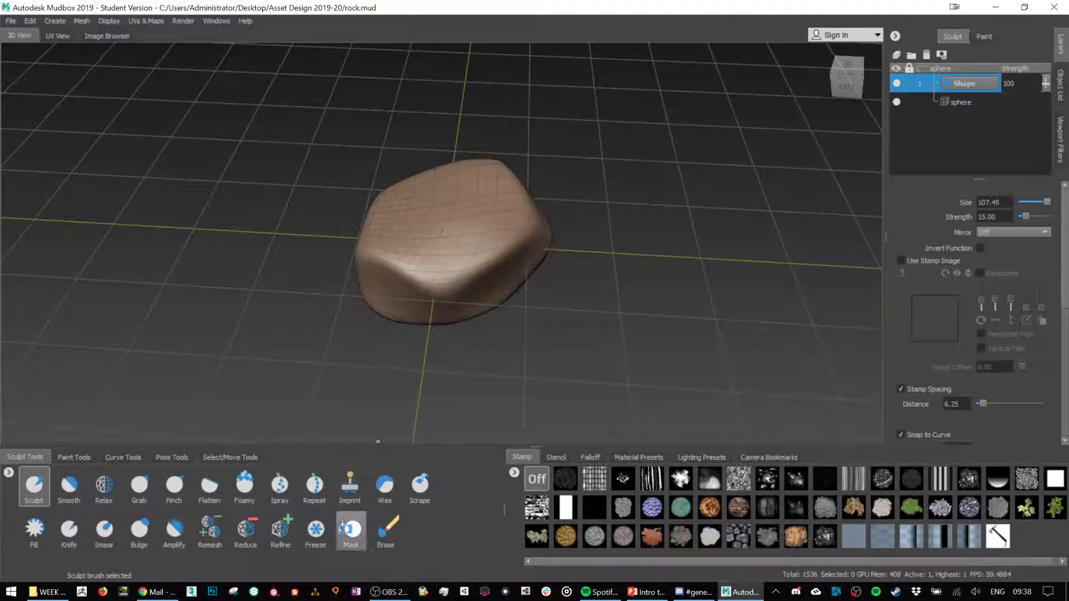
click(385, 486)
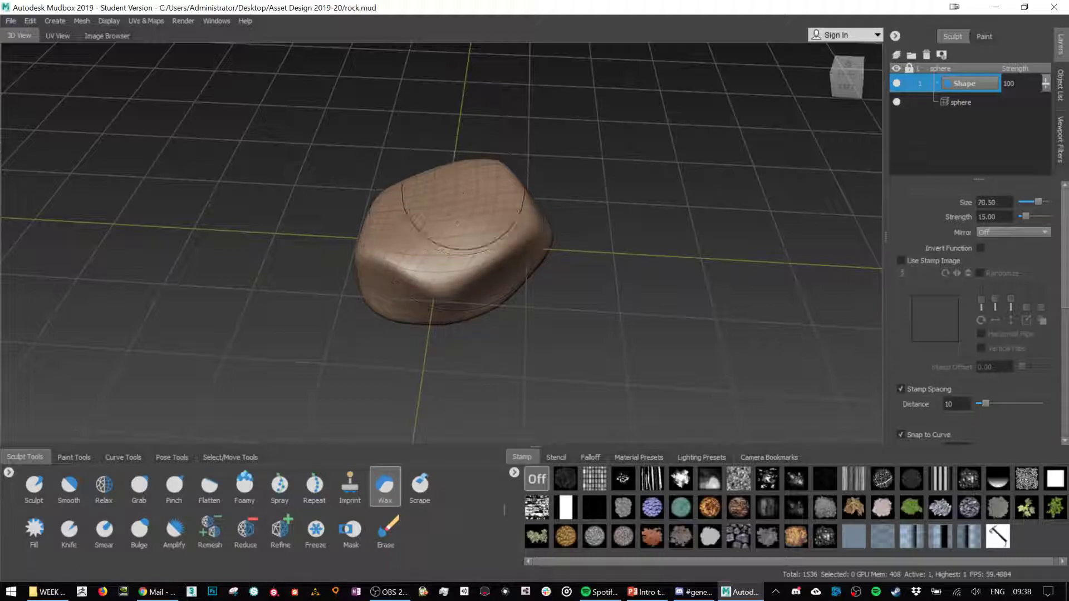
mouse_move(457, 223)
mouse_down()
mouse_move(435, 217)
mouse_move(467, 206)
mouse_move(429, 217)
mouse_move(423, 253)
mouse_move(449, 258)
mouse_move(425, 266)
mouse_up()
mouse_move(575, 232)
alt+mouse_down()
mouse_move(423, 238)
mouse_move(449, 219)
mouse_move(456, 227)
alt+mouse_up()
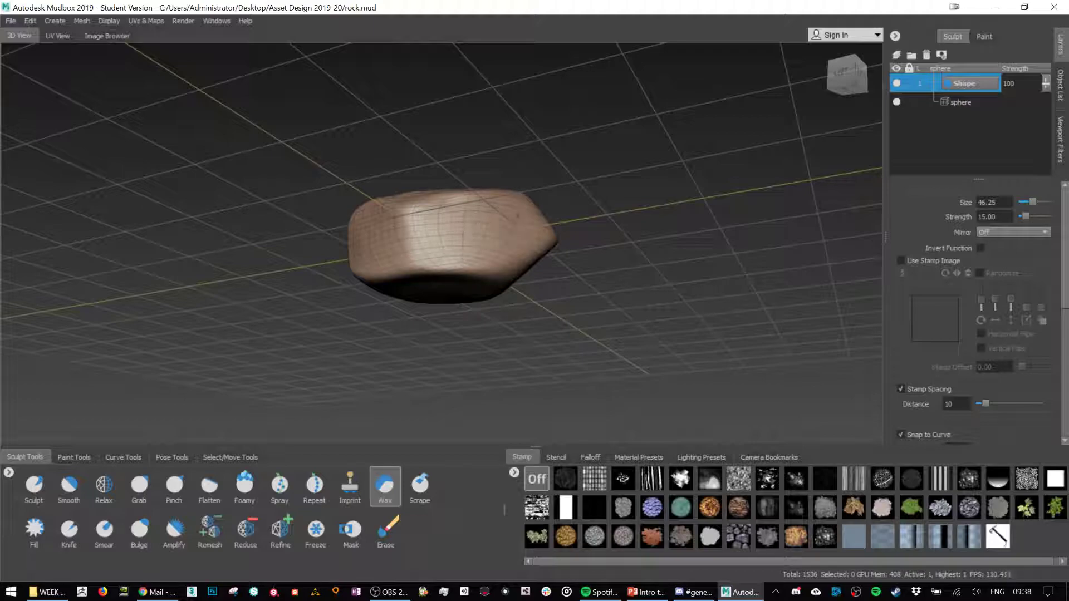
mouse_move(453, 227)
alt+mouse_down()
mouse_move(426, 235)
mouse_move(439, 239)
alt+mouse_up()
alt+drag(567, 202, 435, 258)
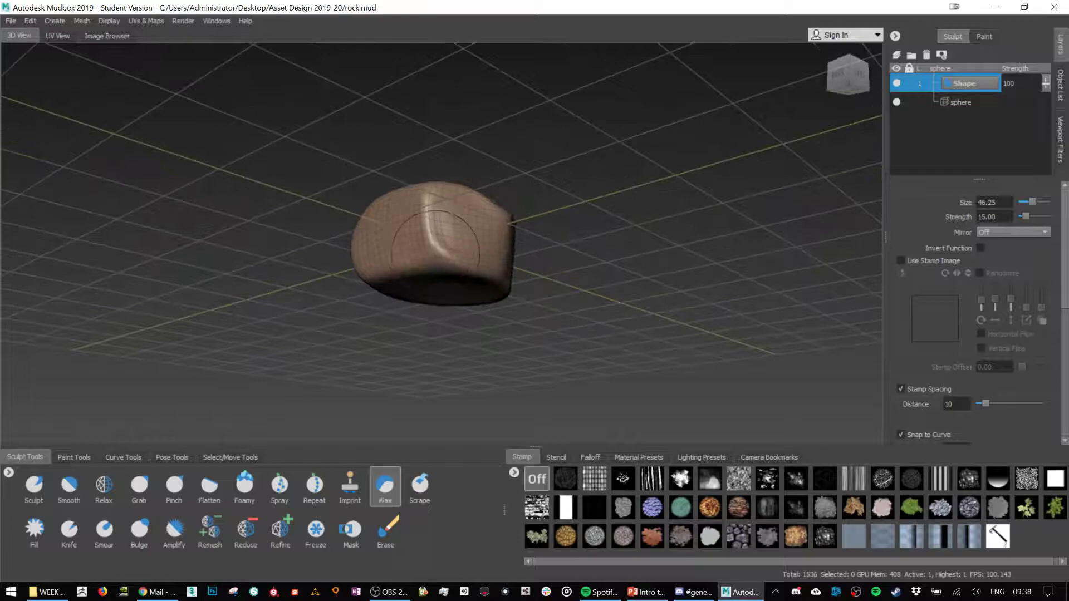
alt+drag(457, 234, 434, 267)
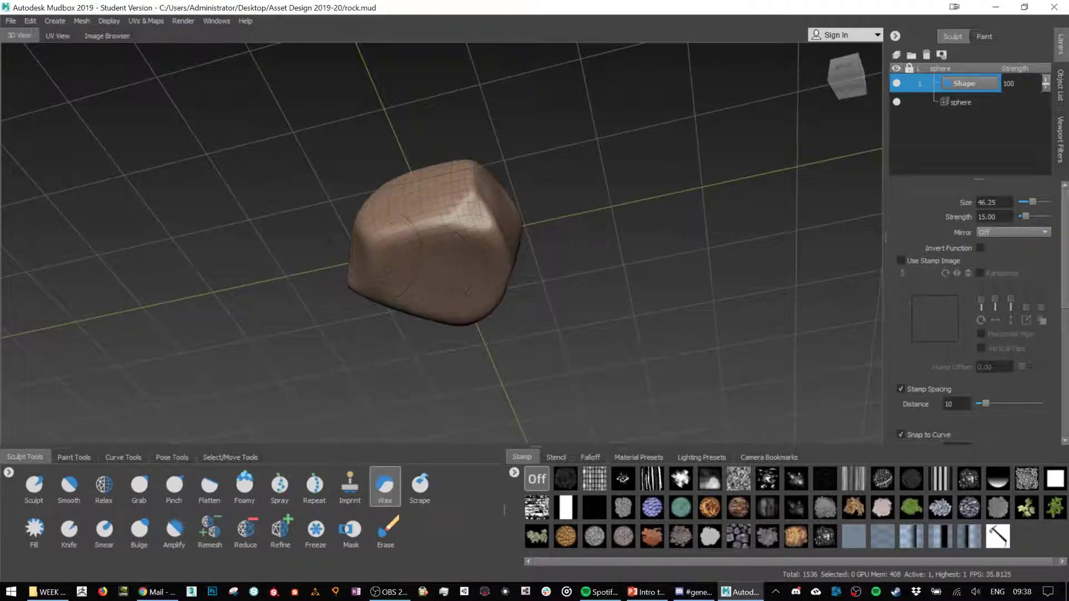
- Sharpen the ridges between the rock's faces with the Pinch tool at size 46.25 and strength 15
click(209, 485)
click(177, 486)
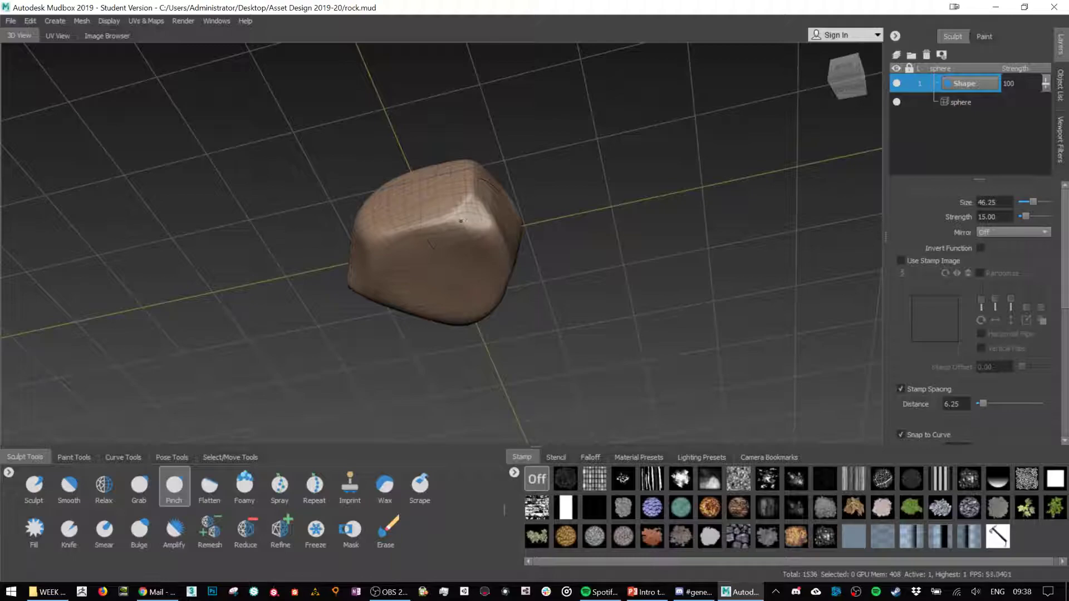
mouse_move(490, 215)
alt+mouse_down()
mouse_move(449, 243)
mouse_move(440, 267)
alt+mouse_up()
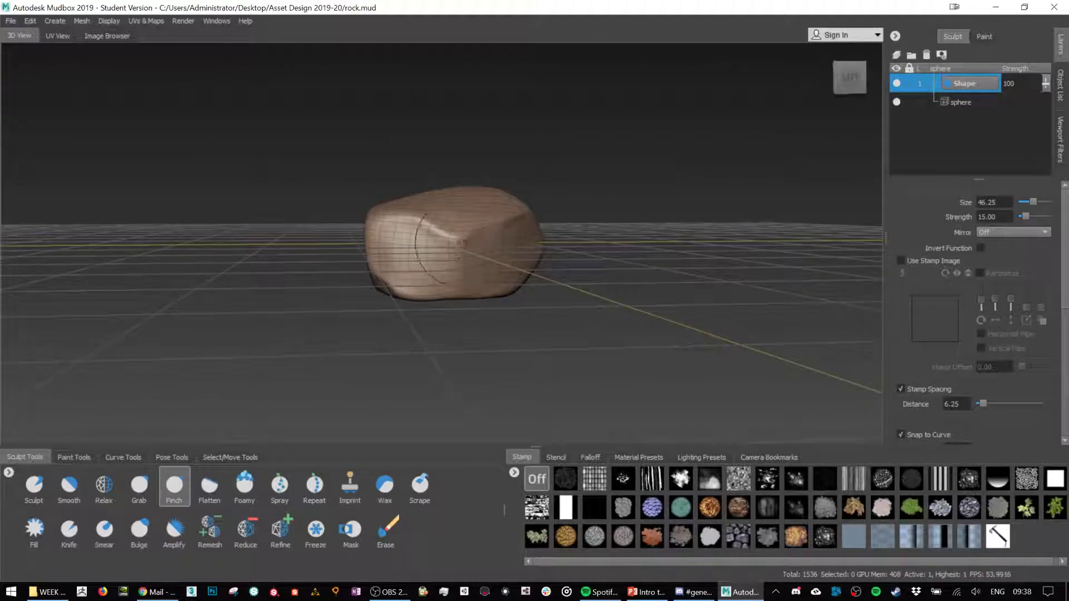
alt+drag(606, 182, 488, 229)
alt+drag(493, 295, 437, 202)
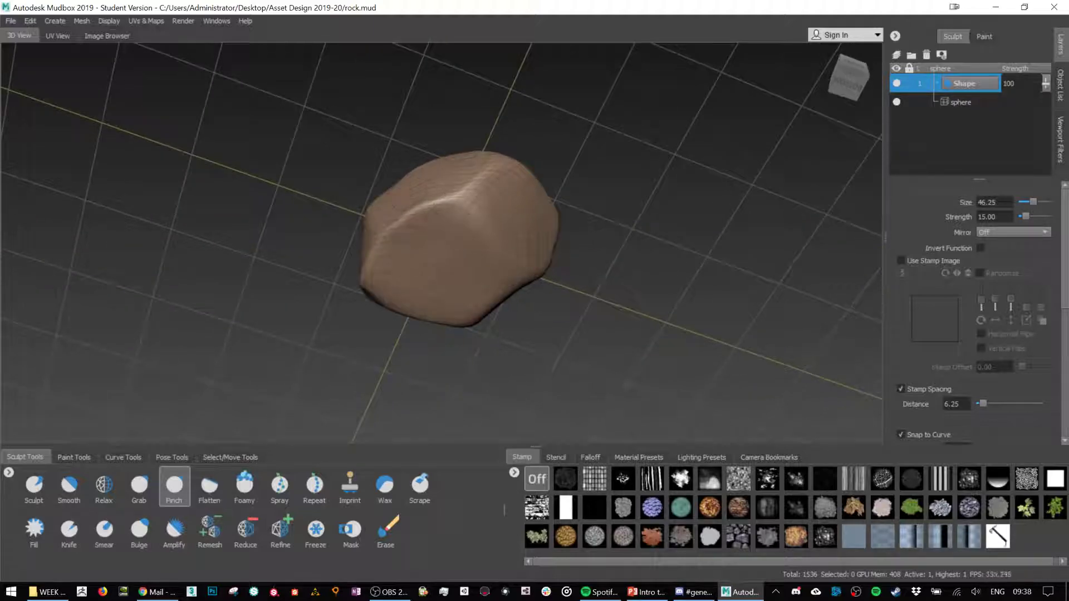
alt+drag(638, 215, 454, 240)
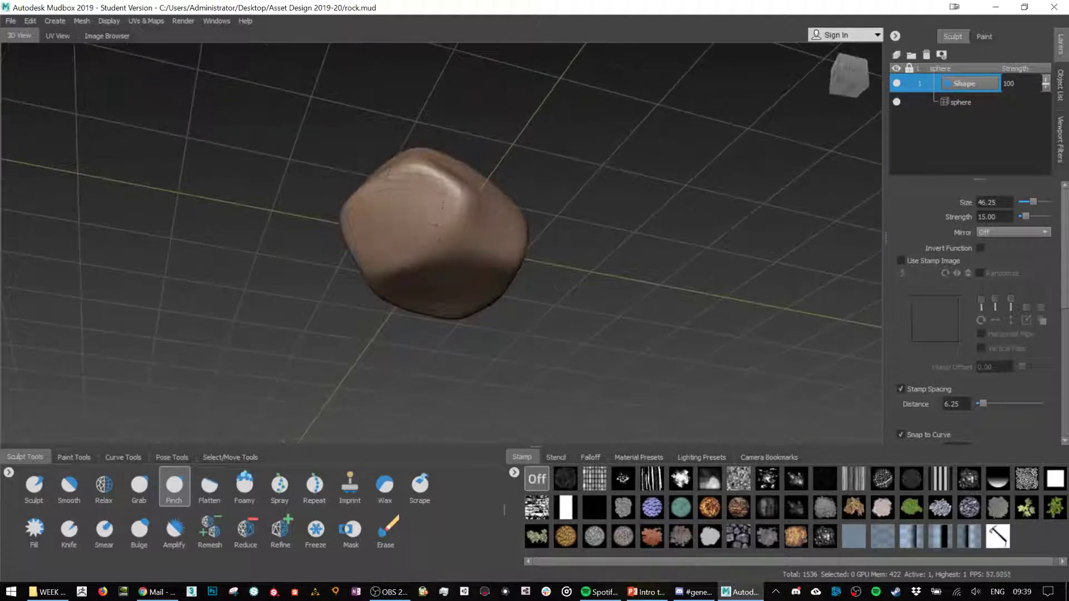
alt+drag(575, 167, 417, 275)
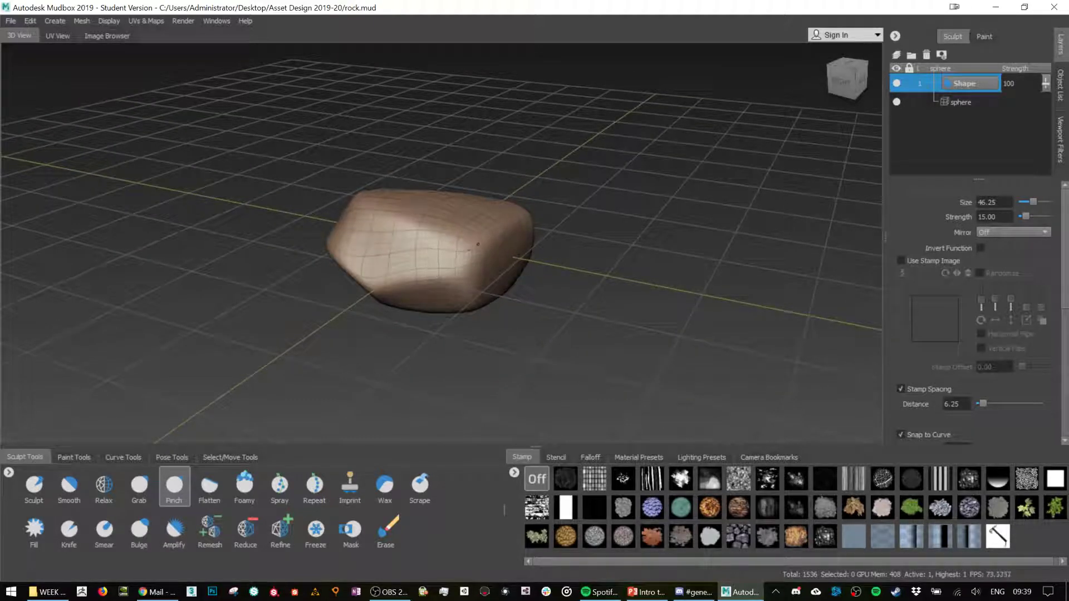
- Pinch more edges on the other sides of the rock, reducing the brush size to 30.35 for tighter ridges
alt+drag(480, 251, 417, 247)
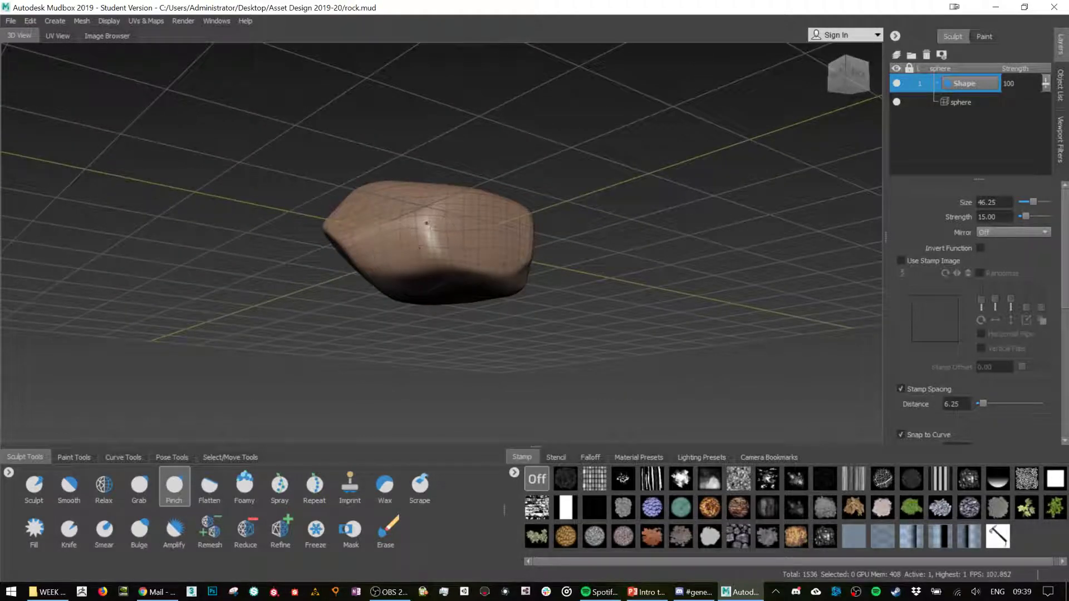
alt+drag(561, 279, 501, 251)
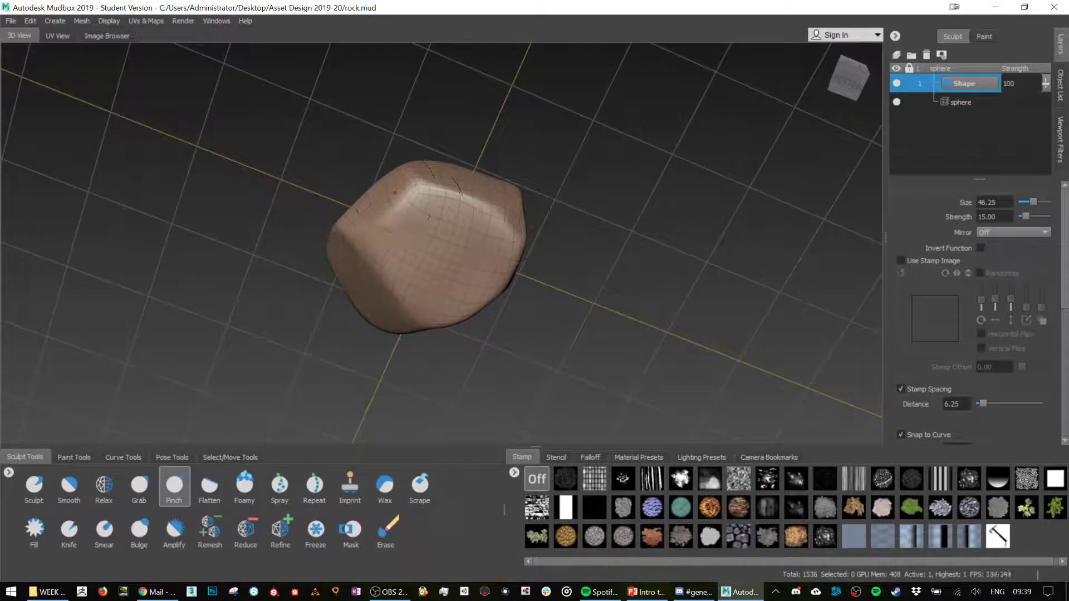
mouse_move(574, 157)
alt+mouse_down()
mouse_move(431, 239)
mouse_move(439, 251)
alt+mouse_up()
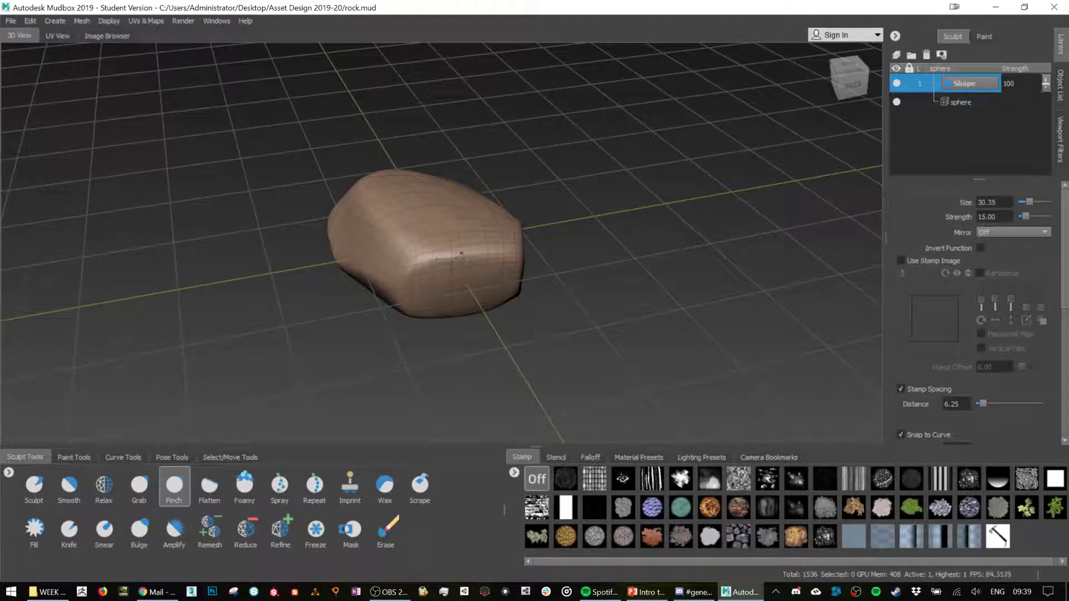
alt+drag(362, 189, 453, 224)
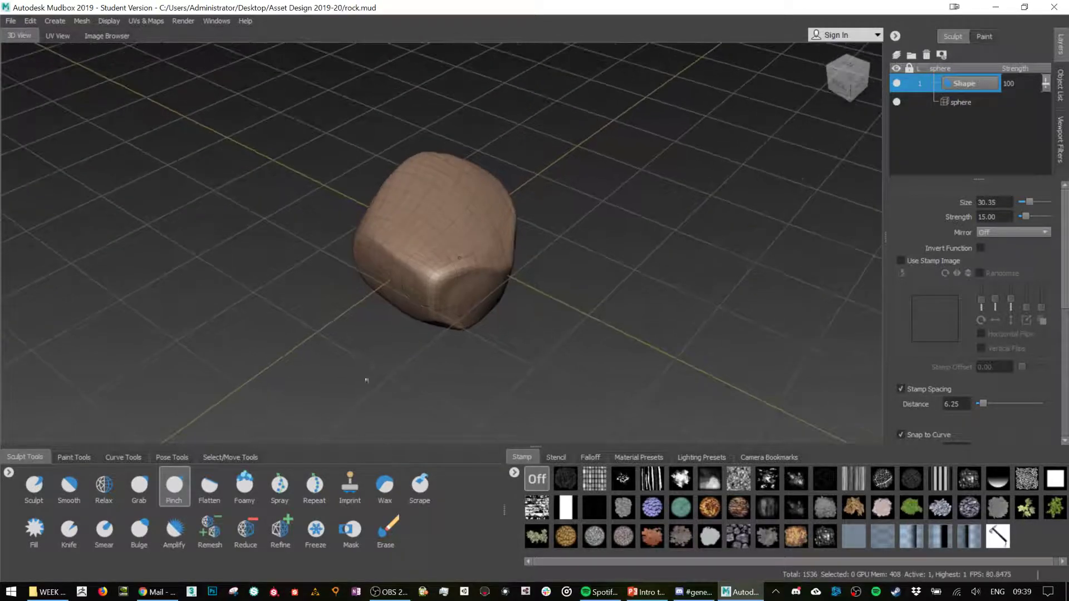
- Flatten the pinched corner of the rock at size 30.35 and strength 15, and smooth the roughened spot
click(217, 494)
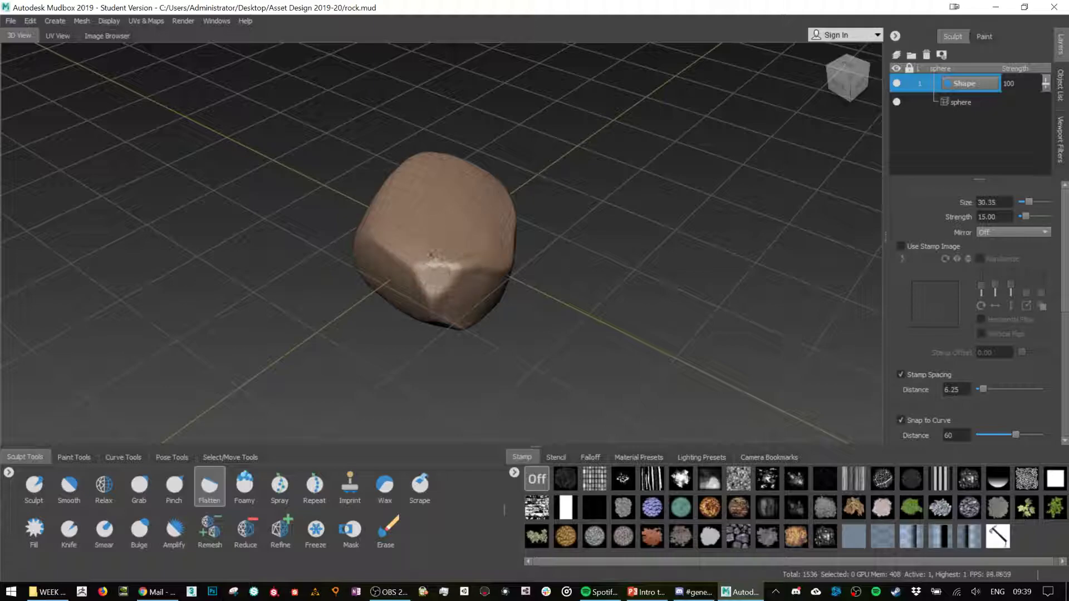
shift+drag(448, 266, 457, 289)
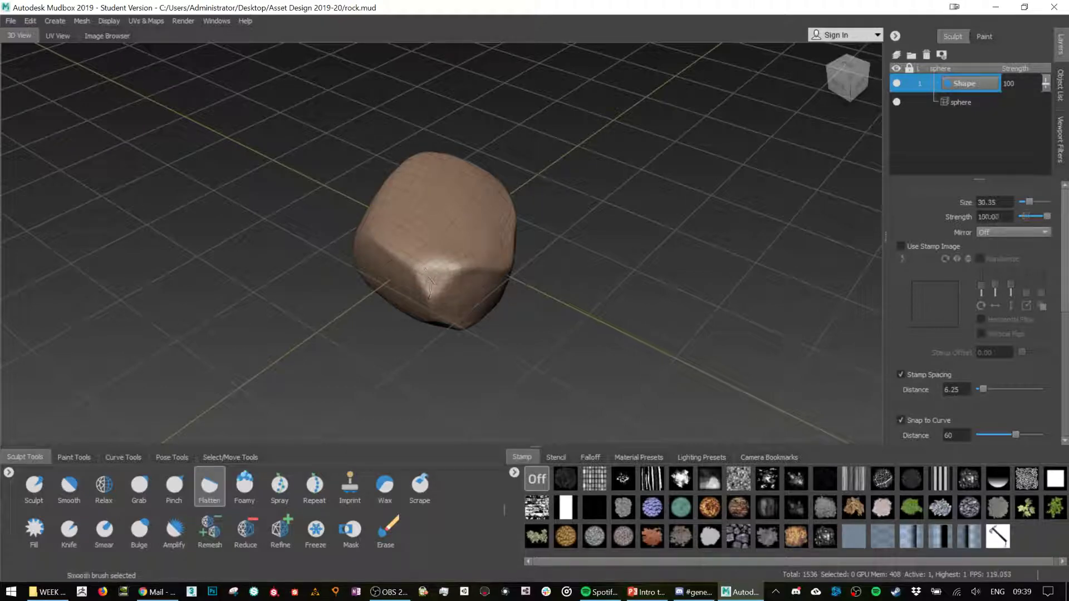
alt+drag(601, 279, 390, 323)
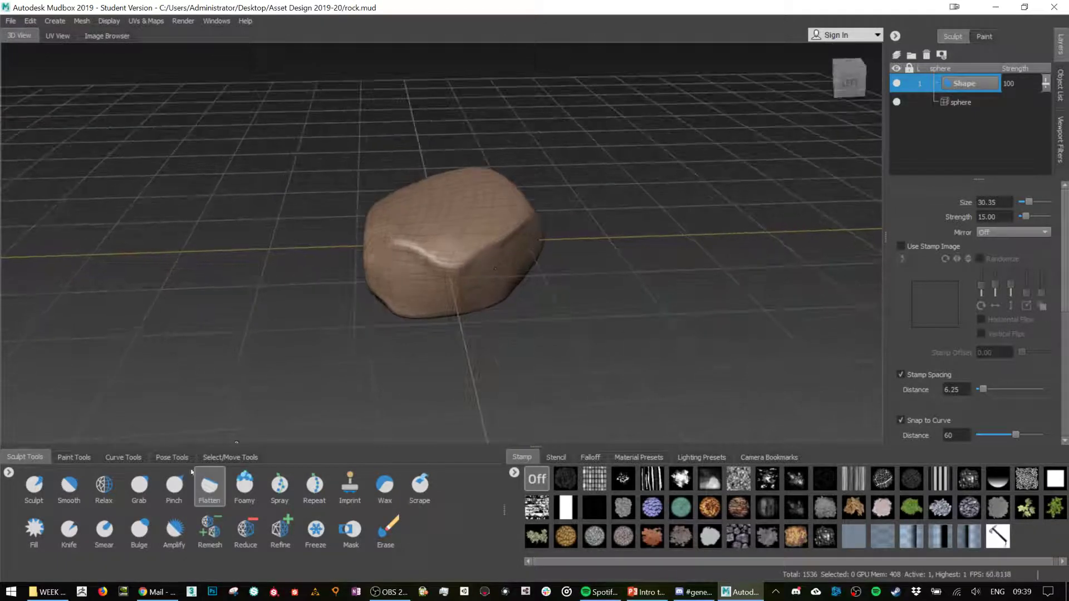
- Pinch the rock's upper rim and corner ridges at size 30.35 and strength 15, smoothing uneven spots along them
click(174, 484)
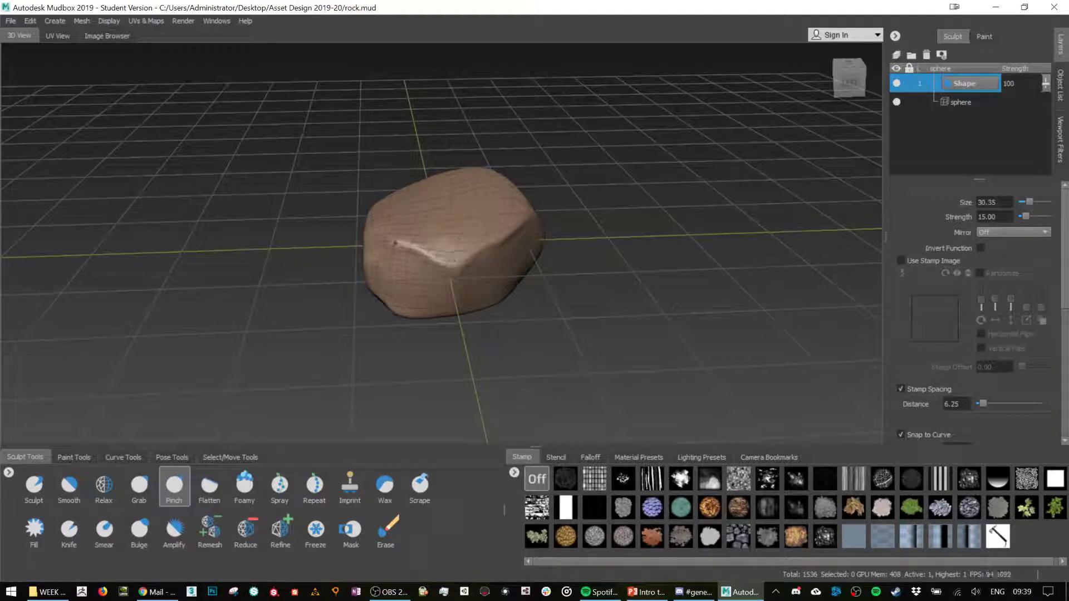
mouse_move(542, 273)
alt+mouse_down()
mouse_move(429, 237)
mouse_move(422, 271)
alt+mouse_up()
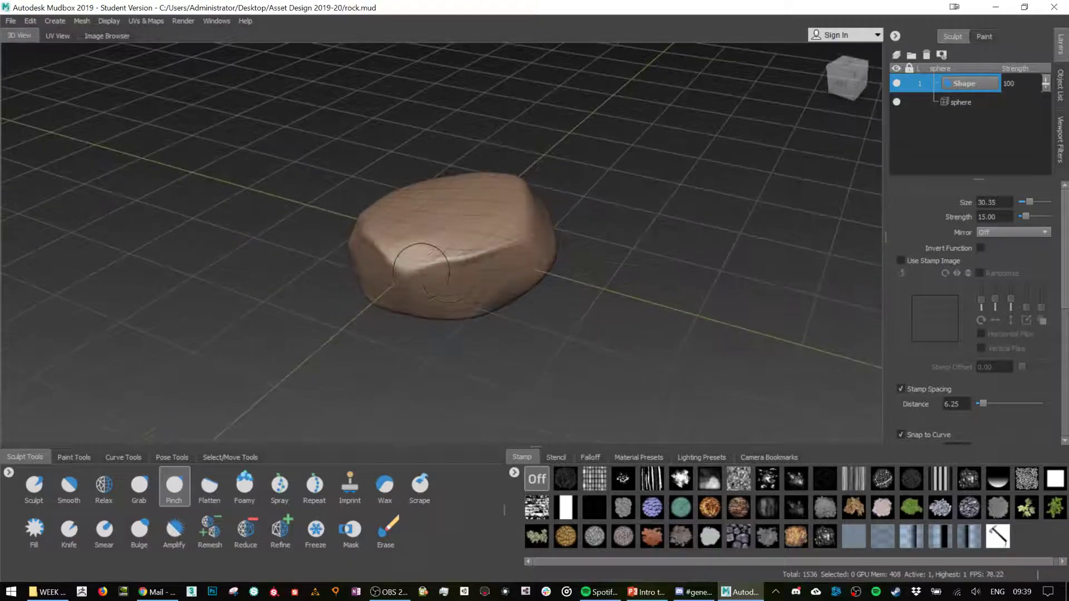
key(shift)
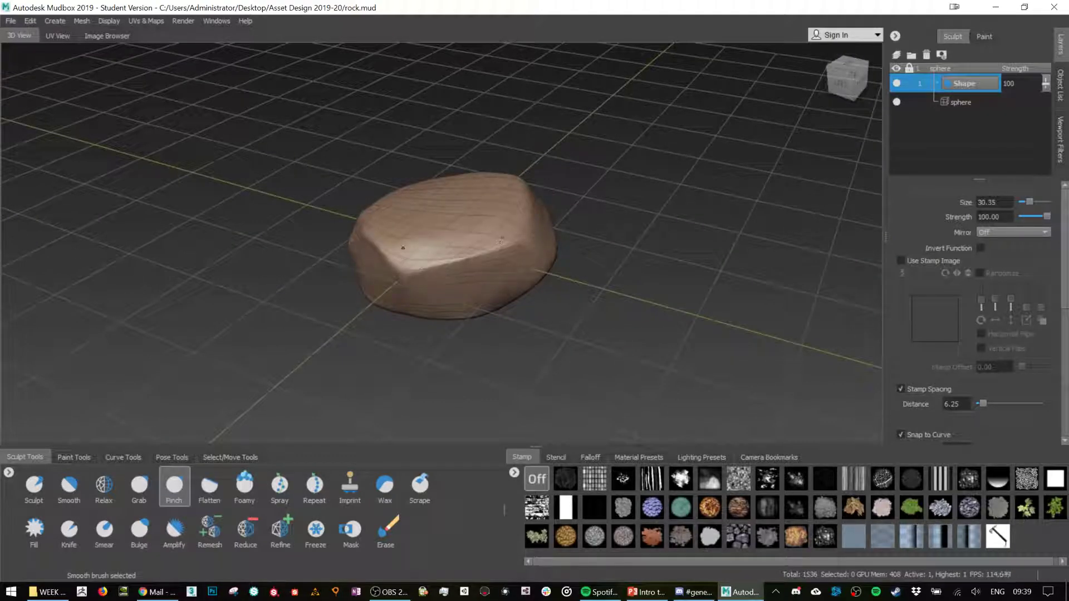
alt+drag(521, 214, 425, 298)
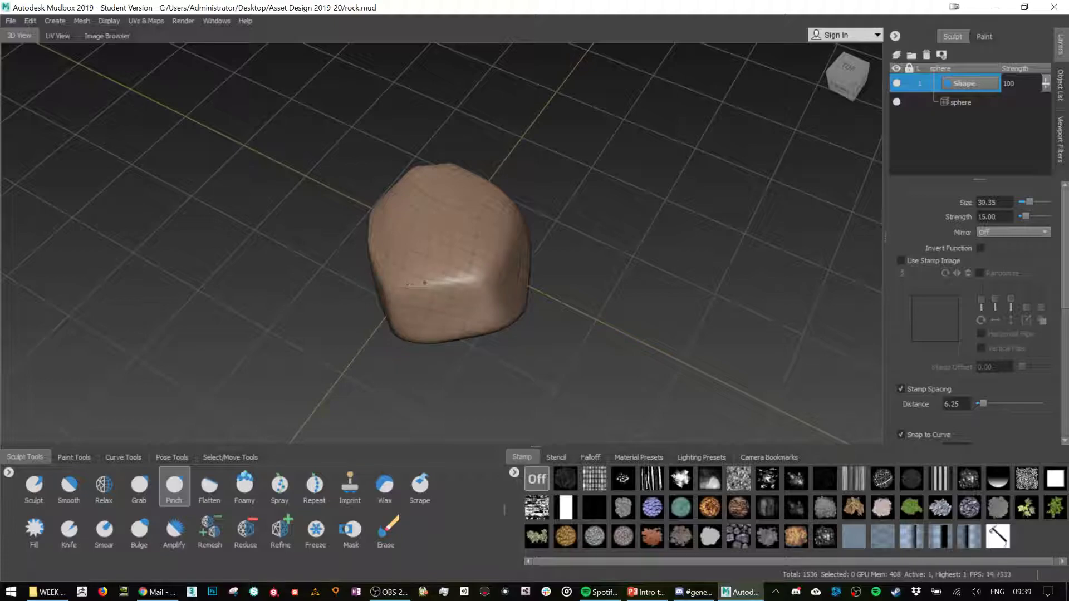
alt+drag(415, 254, 456, 242)
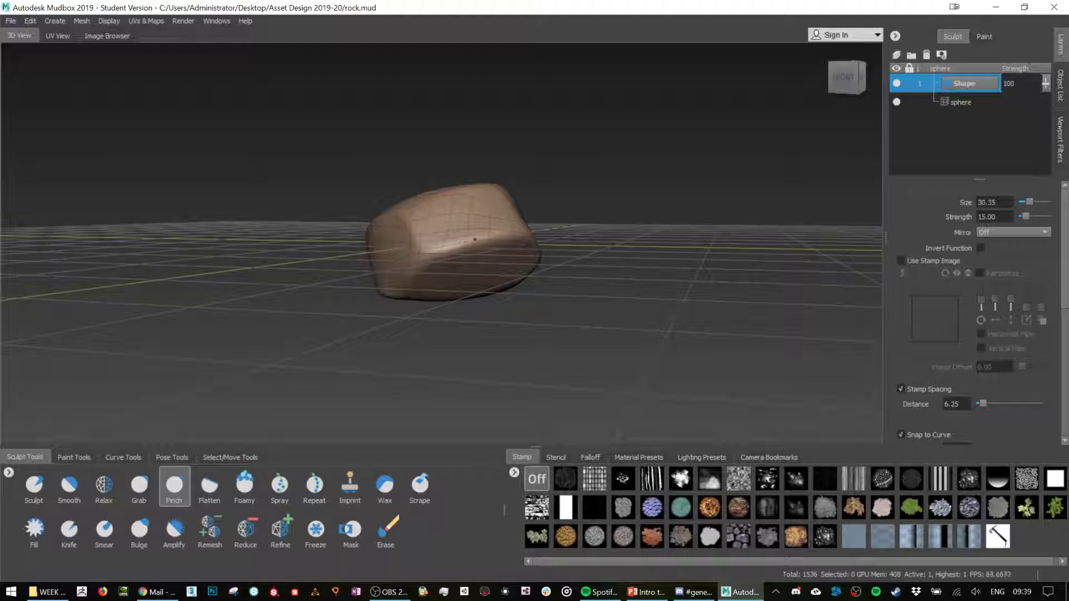
- Tighten the remaining edges around the rock's corners and side faces with the Pinch tool at size 30.35 and strength 15
mouse_move(413, 272)
alt+mouse_down()
mouse_move(424, 278)
mouse_move(415, 254)
alt+mouse_up()
click(210, 485)
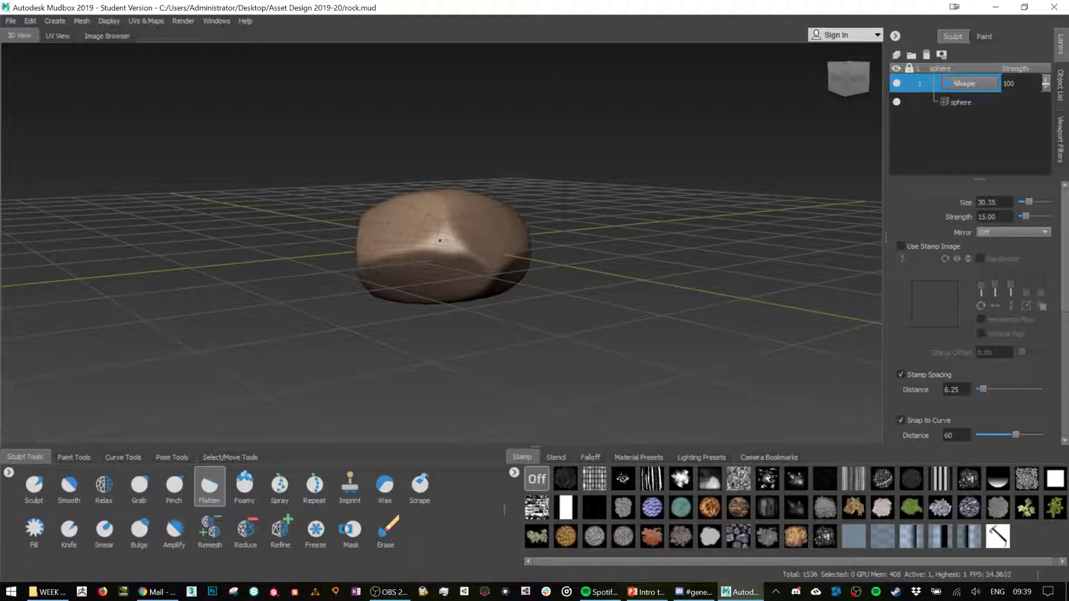
click(174, 486)
alt+drag(389, 267, 412, 279)
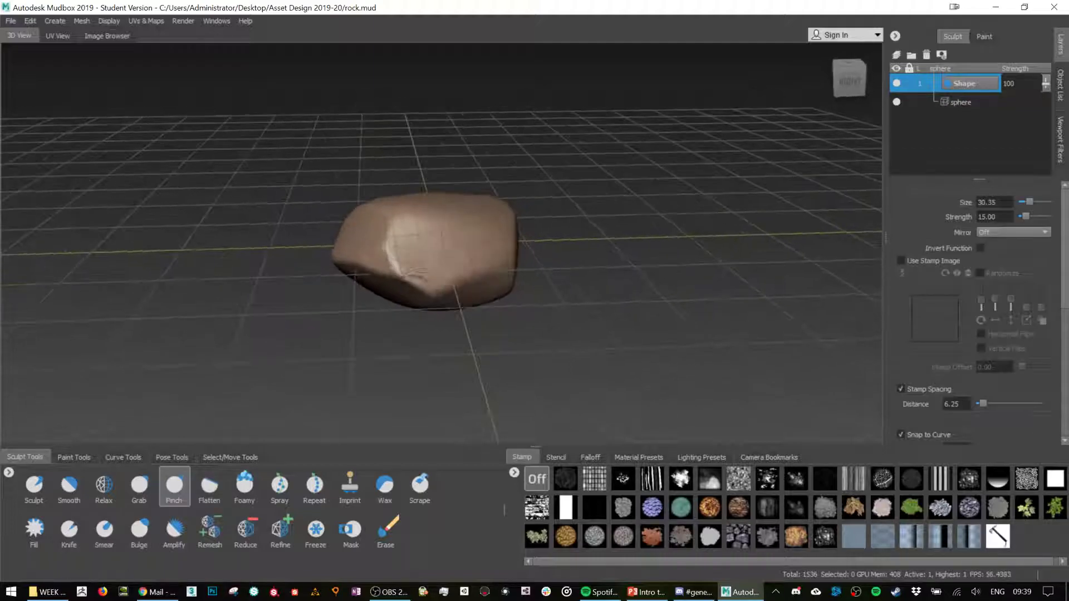
alt+drag(390, 240, 407, 272)
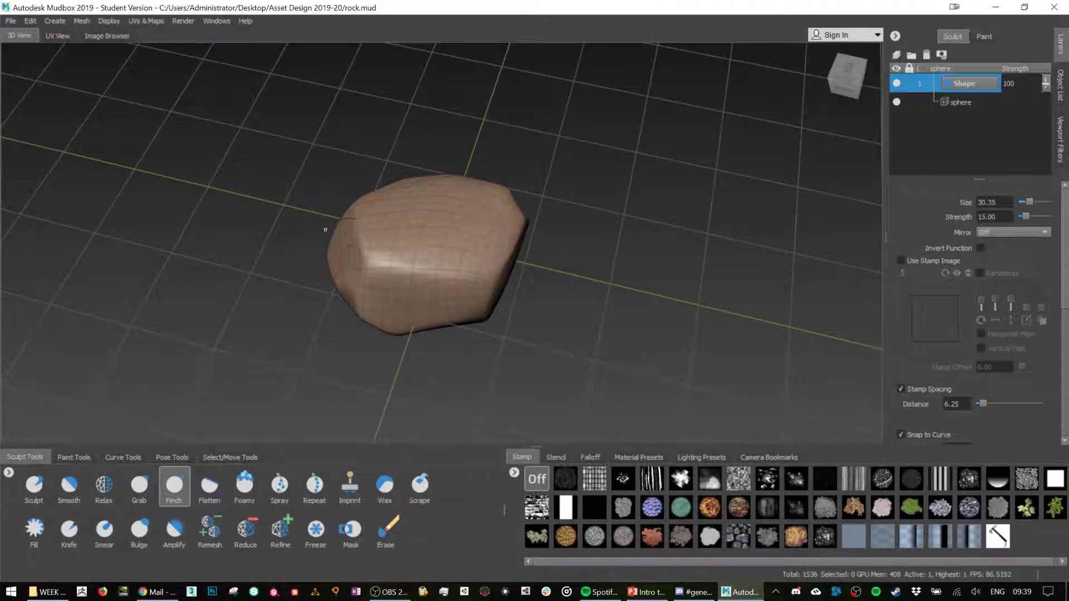
alt+drag(387, 236, 452, 230)
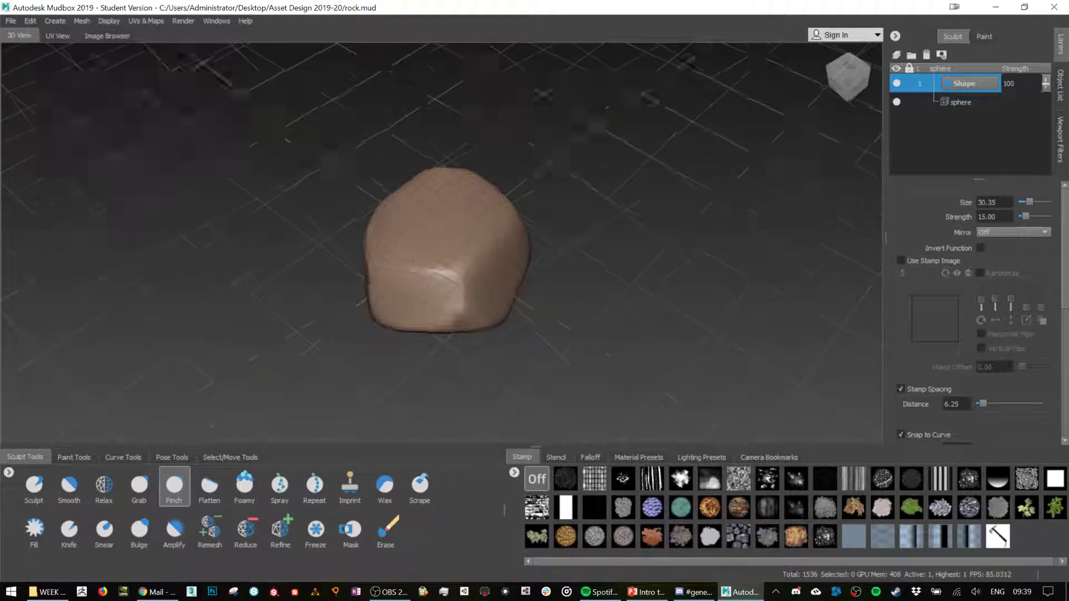
alt+drag(589, 209, 418, 258)
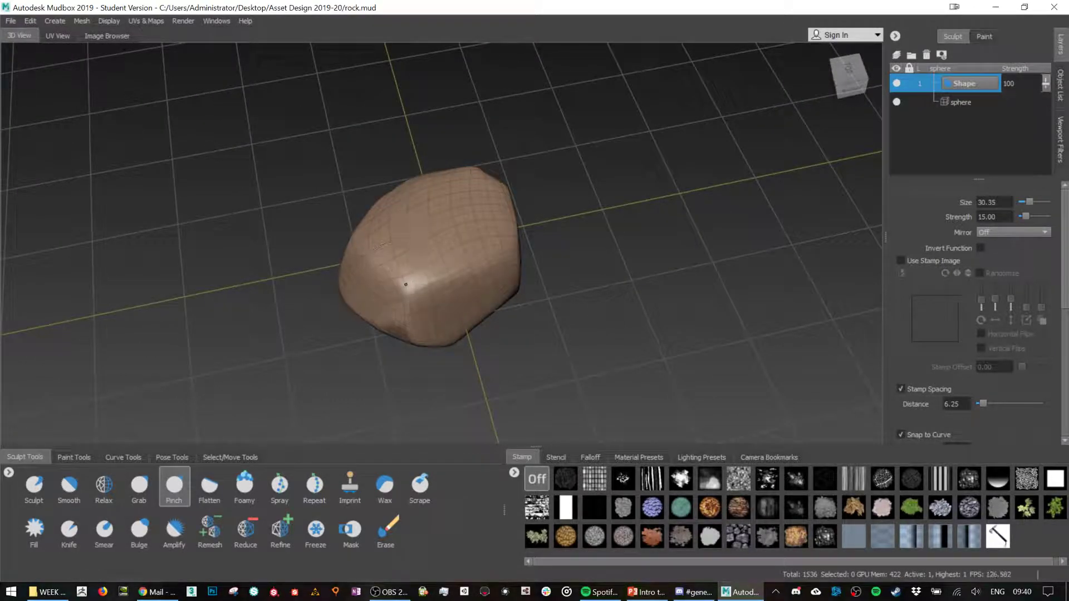
mouse_move(423, 278)
alt+mouse_down()
mouse_move(518, 225)
mouse_move(406, 251)
mouse_move(453, 263)
mouse_move(444, 267)
mouse_move(497, 215)
mouse_move(458, 241)
mouse_move(516, 200)
mouse_move(477, 240)
alt+mouse_up()
- Flatten the rock's upper faces at size 44.43 and strength 15, and pinch their edges, reducing the brush size to 23.61
click(209, 486)
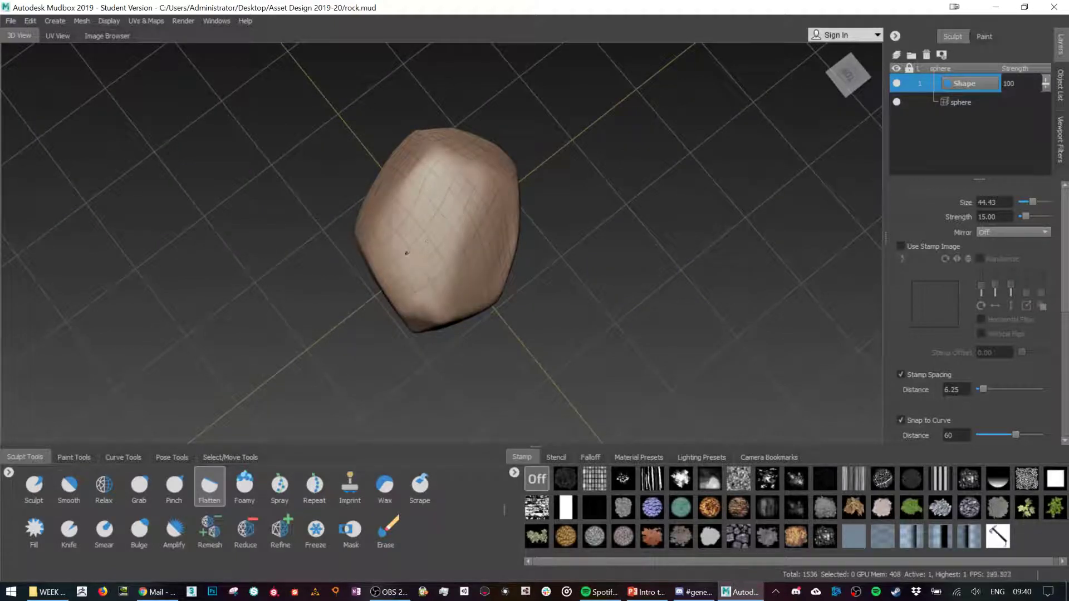
mouse_move(564, 236)
alt+mouse_down()
mouse_move(612, 233)
mouse_move(623, 189)
mouse_move(623, 251)
alt+mouse_up()
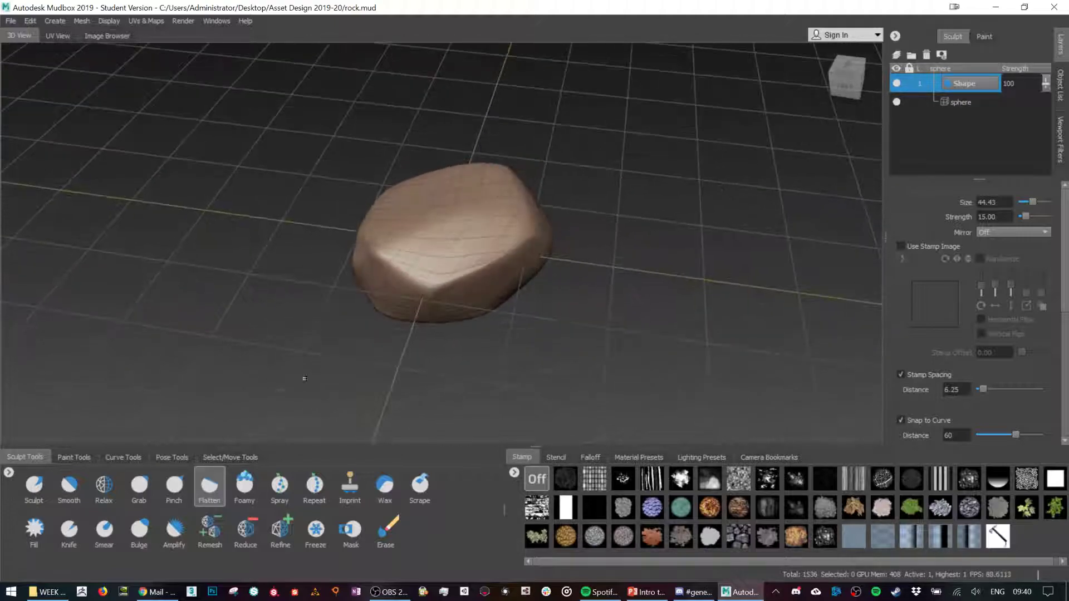
click(174, 484)
drag(425, 265, 394, 243)
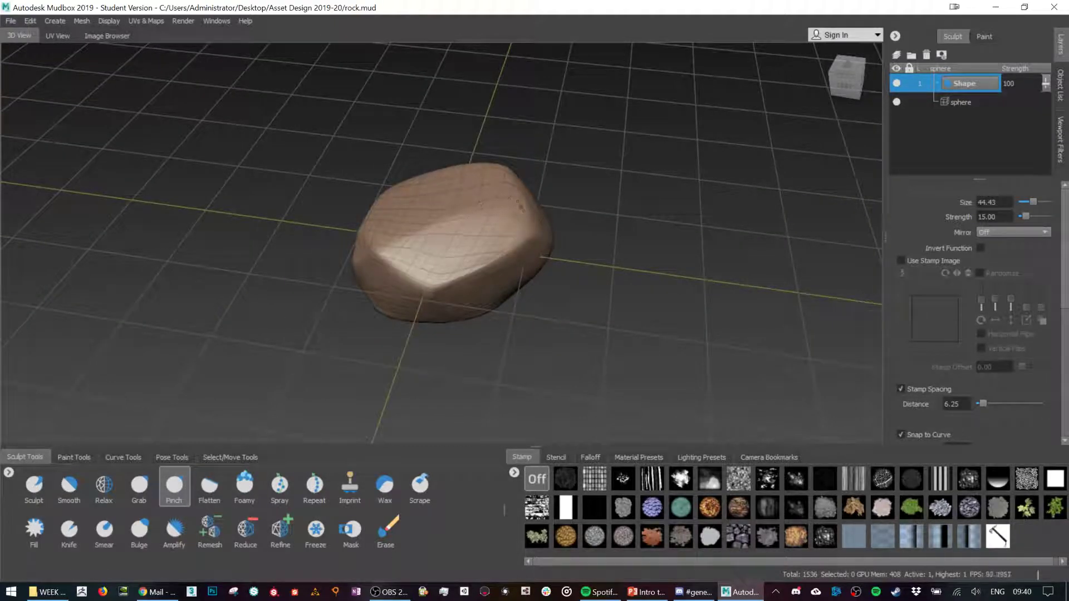
mouse_move(584, 225)
alt+mouse_down()
mouse_move(437, 247)
mouse_move(459, 240)
mouse_move(469, 259)
mouse_move(443, 321)
mouse_move(630, 194)
alt+mouse_up()
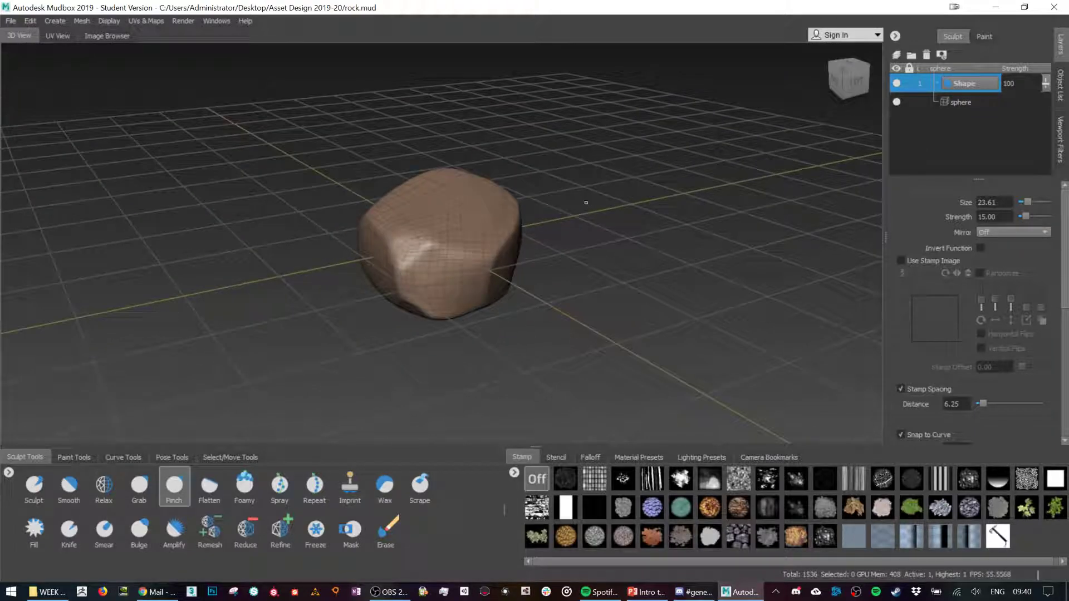
- Hide and show the Shape layer from two angles to compare the sculpted rock with the original sphere
click(897, 83)
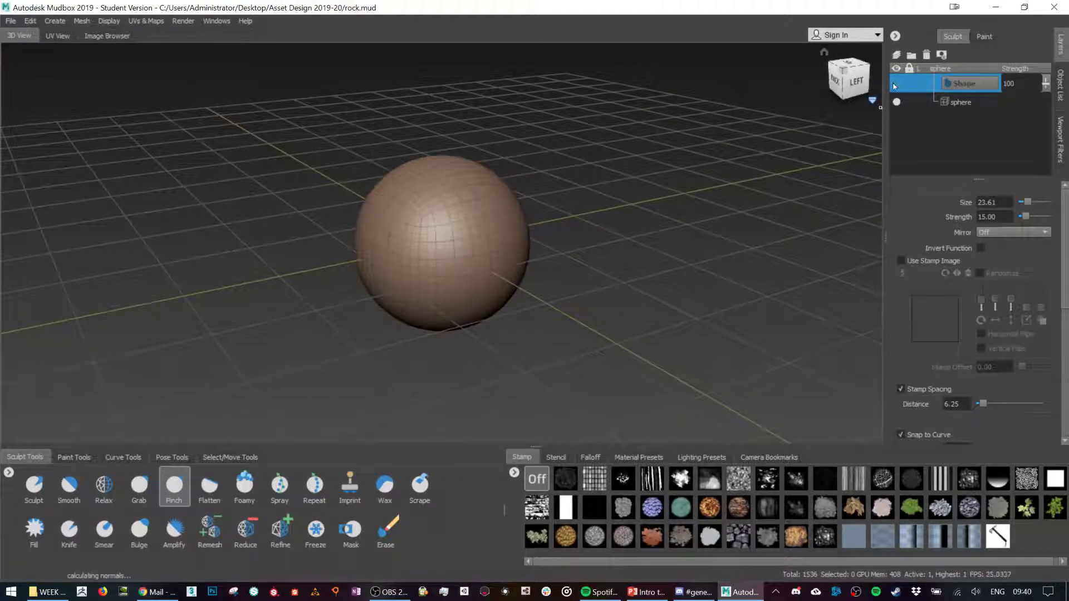
click(897, 83)
alt+drag(630, 185, 442, 295)
alt+drag(609, 232, 445, 248)
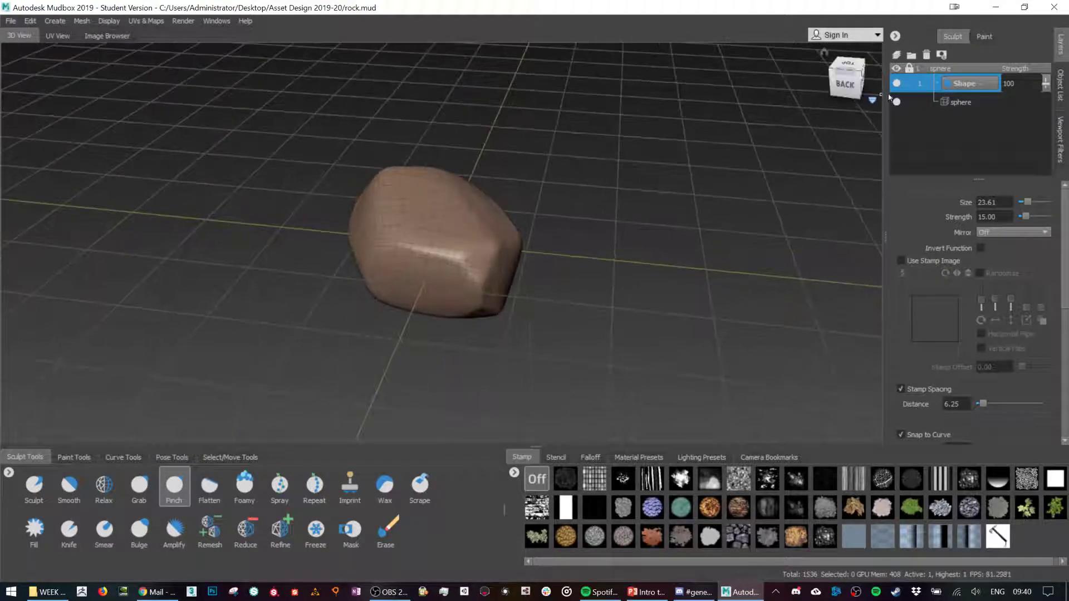
click(897, 83)
click(896, 83)
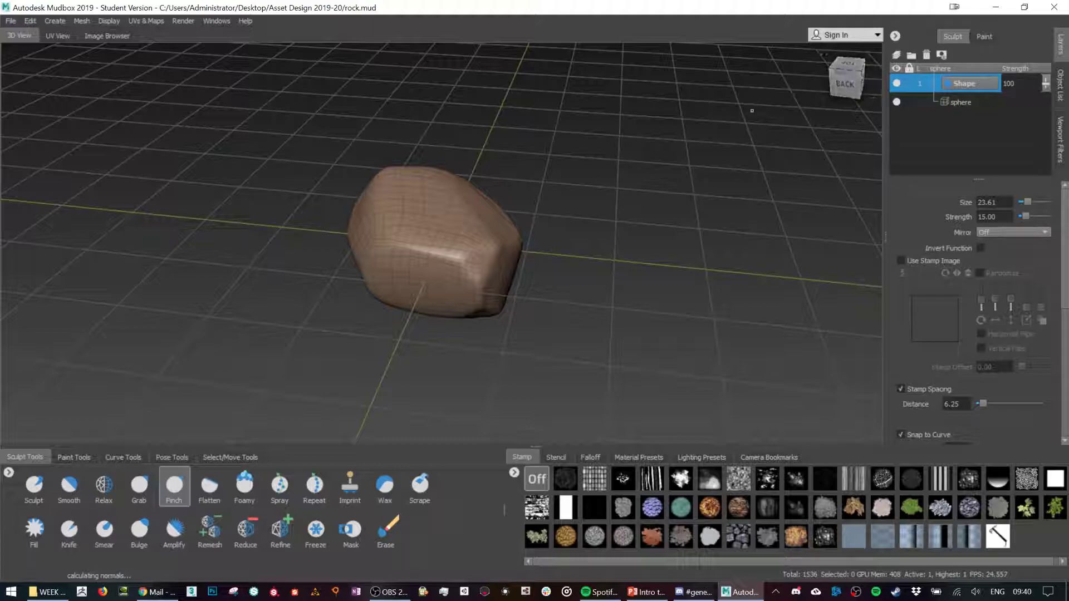
- Pinch the ridges along the rock's side, lower and upper faces at size 23.61 and strength 15
alt+drag(609, 149, 694, 163)
mouse_move(384, 234)
mouse_down()
mouse_move(387, 253)
mouse_move(376, 257)
mouse_move(411, 255)
mouse_move(365, 249)
mouse_up()
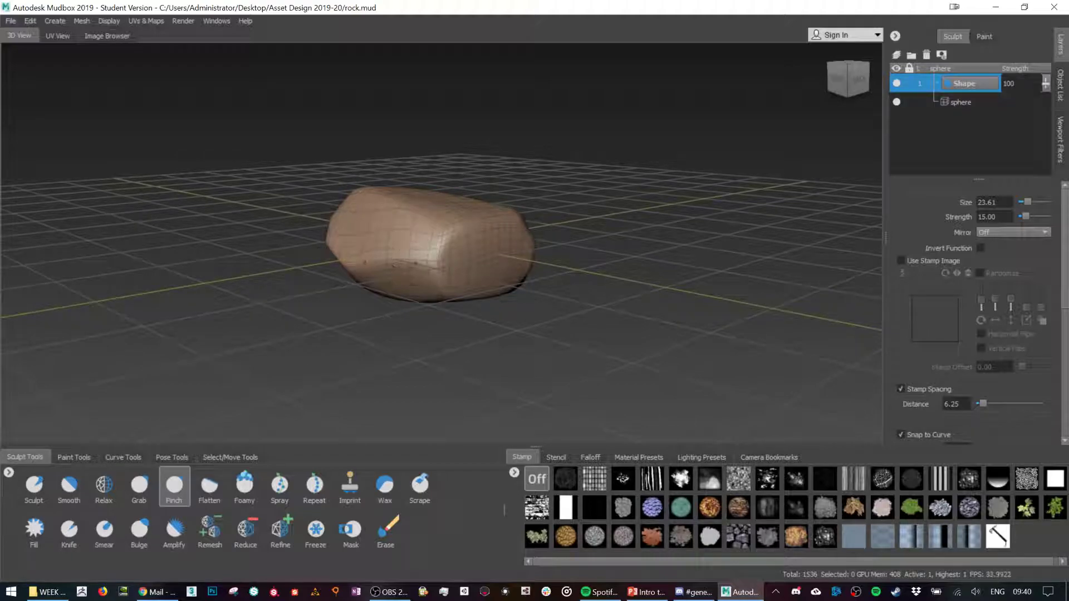
drag(434, 253, 454, 226)
alt+drag(604, 211, 452, 199)
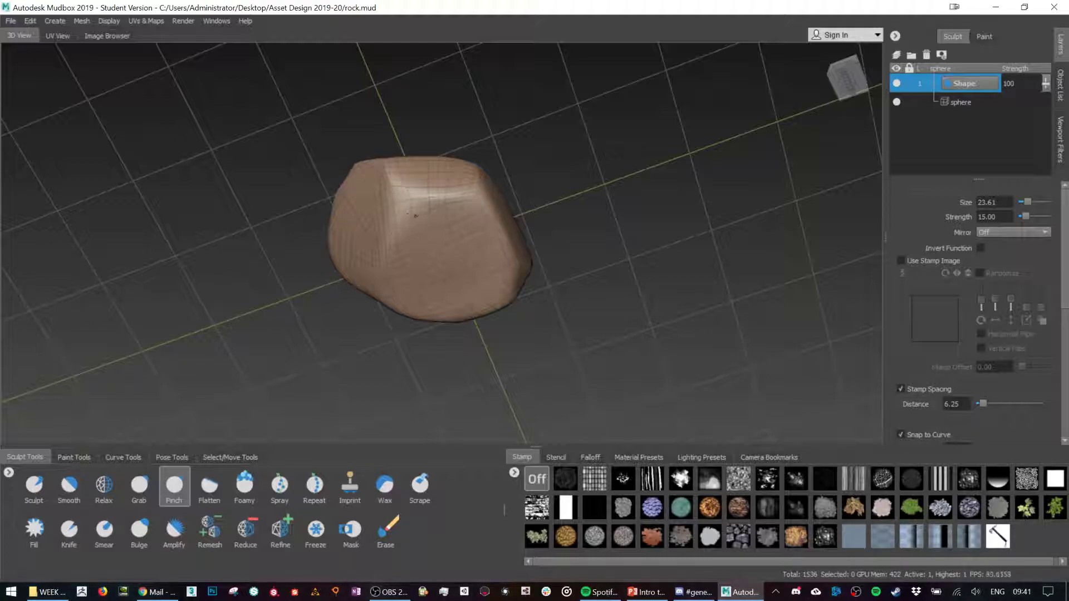
alt+drag(612, 178, 263, 277)
mouse_move(388, 254)
alt+mouse_down()
mouse_move(412, 237)
mouse_move(406, 263)
alt+mouse_up()
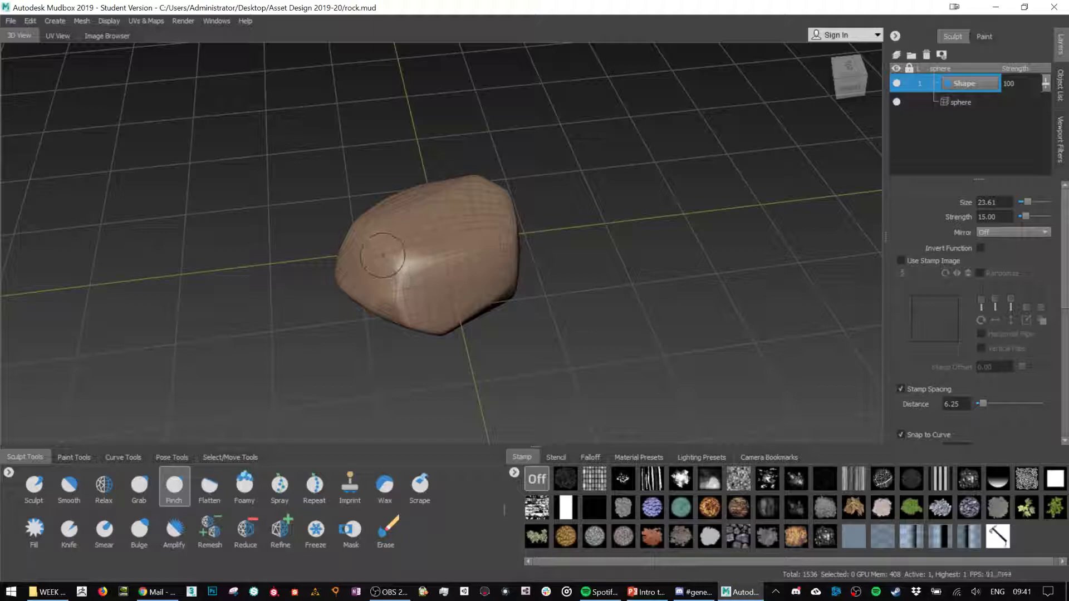
alt+drag(405, 277, 362, 253)
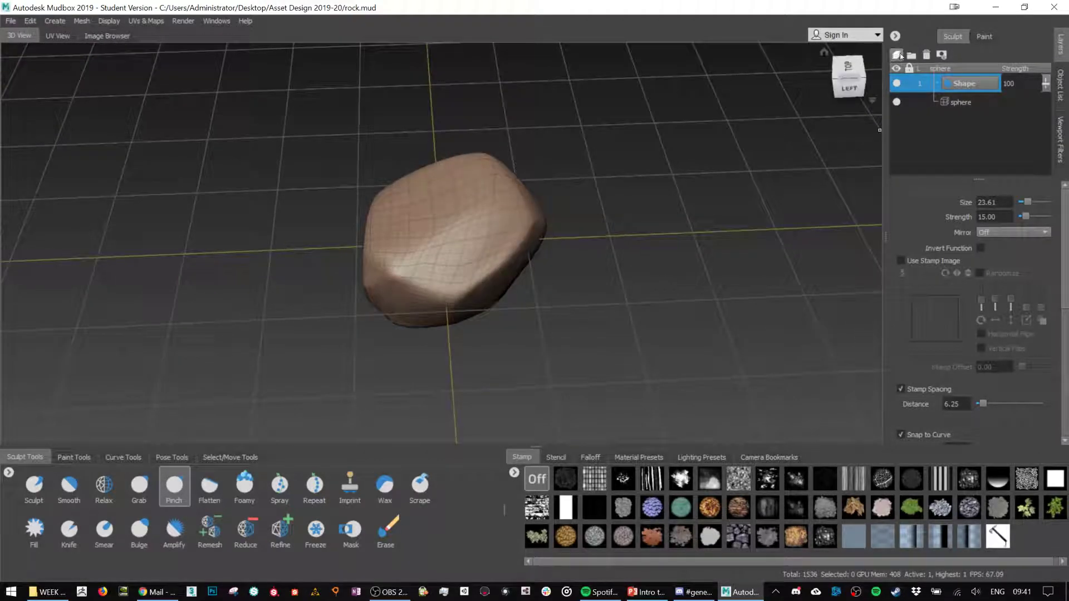
- Add a new sculpt layer above the Shape layer and subdivide the rock twice to level 3
click(896, 55)
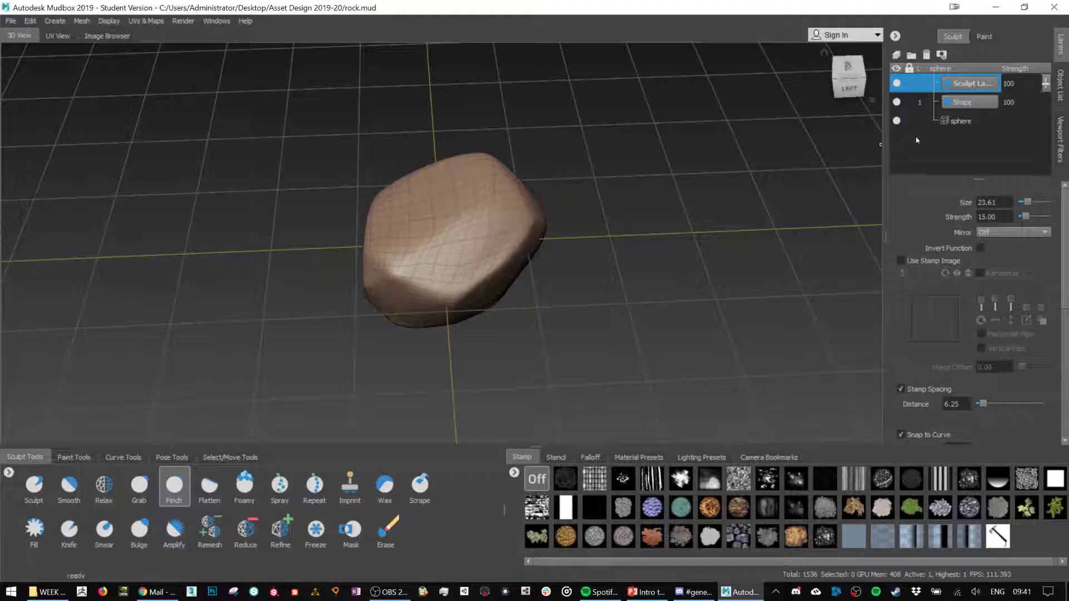
key(shift+d)
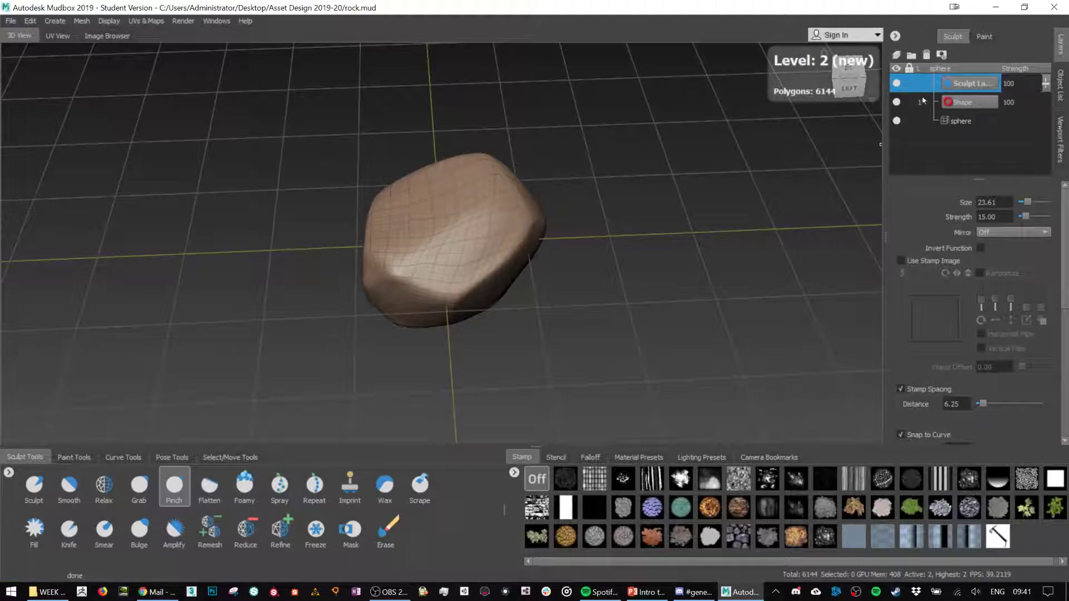
key(shift+d)
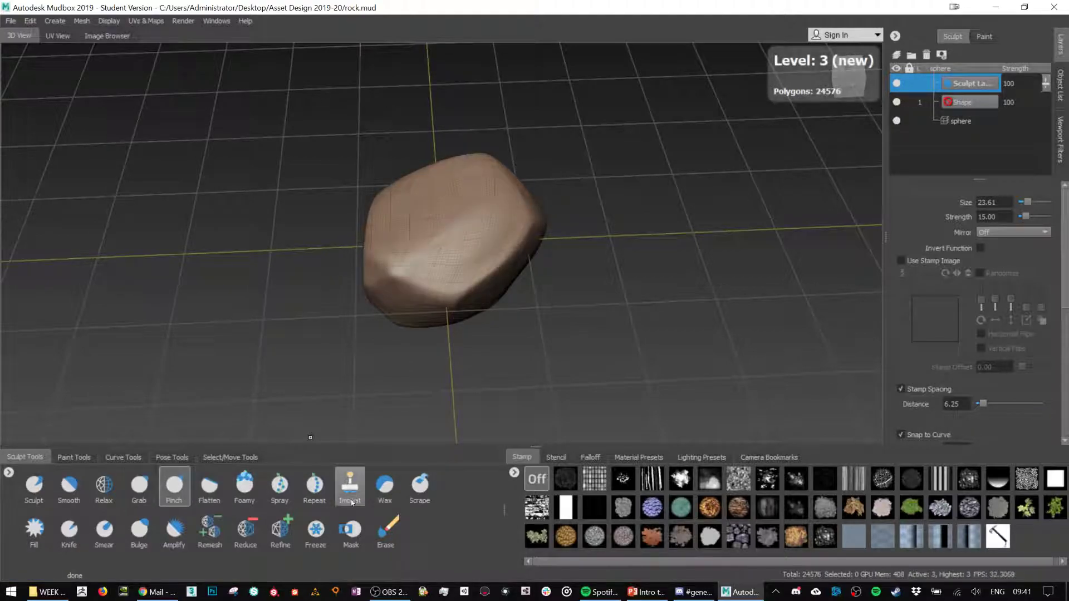
- Build up uneven strokes on the rock's upper faces with the Wax tool at size 23.61 and strength 15
click(385, 484)
click(451, 181)
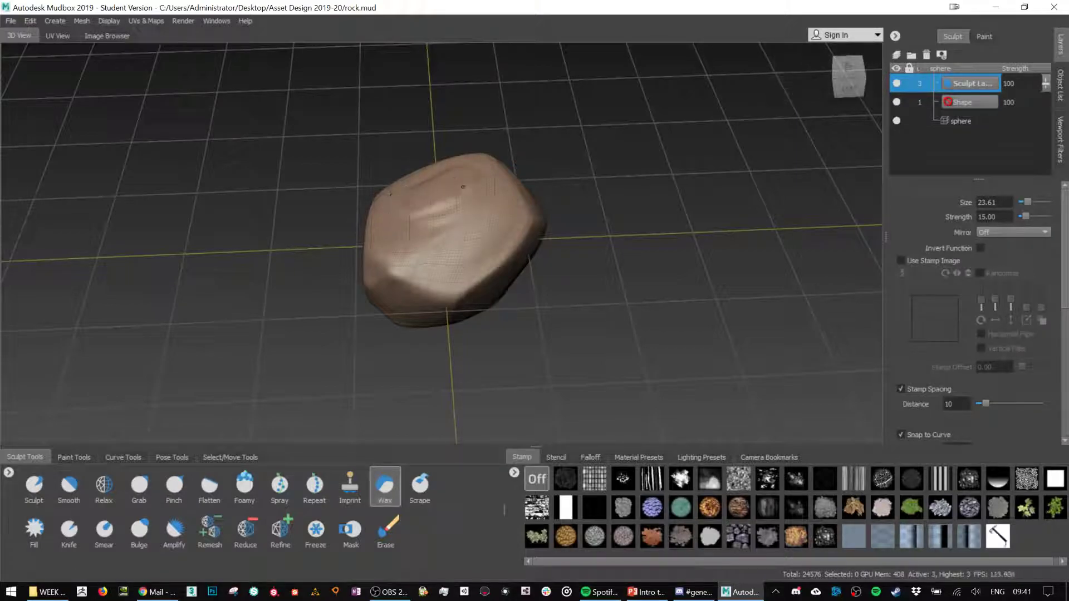
click(440, 220)
mouse_move(460, 175)
mouse_down()
mouse_move(490, 167)
mouse_move(427, 199)
mouse_move(440, 205)
mouse_move(413, 203)
mouse_up()
mouse_move(411, 202)
mouse_down()
mouse_move(474, 220)
mouse_move(495, 245)
mouse_move(490, 262)
mouse_move(451, 283)
mouse_move(520, 207)
mouse_move(626, 213)
mouse_move(610, 145)
mouse_up()
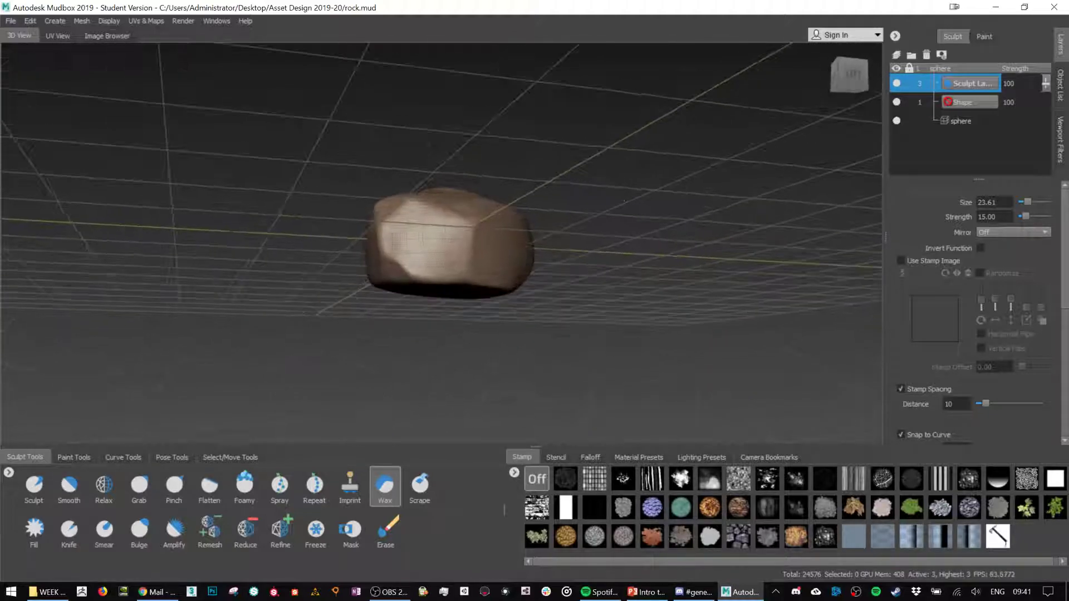
- Add wax strokes to the rock's side and lower faces at size 23.61 and strength 15, smoothing them at strength 100
mouse_move(436, 250)
mouse_down()
mouse_move(526, 230)
mouse_move(478, 227)
mouse_up()
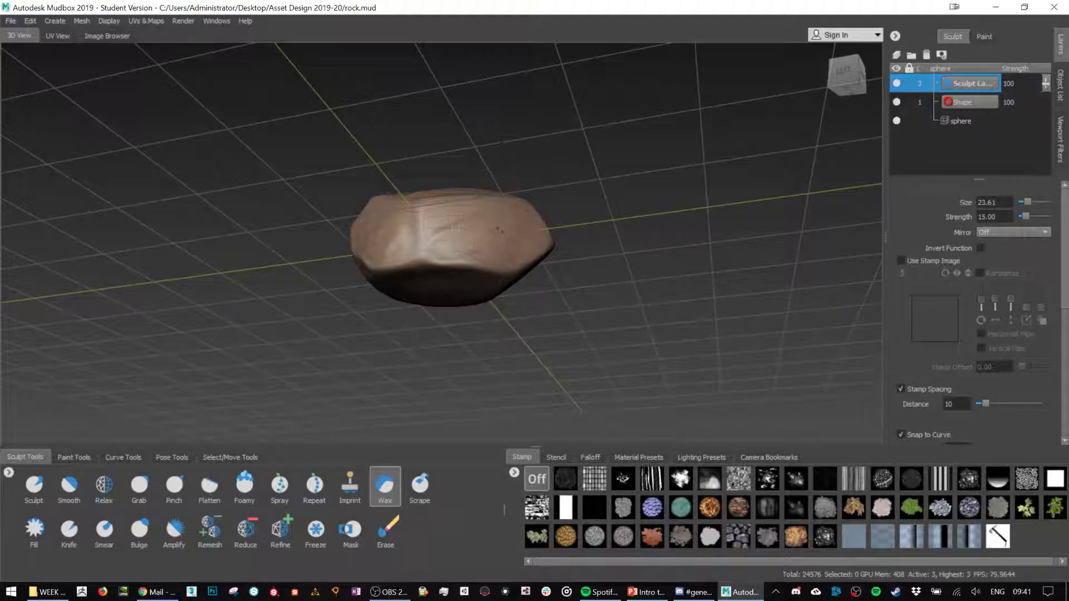
alt+drag(656, 225, 417, 288)
key(shift)
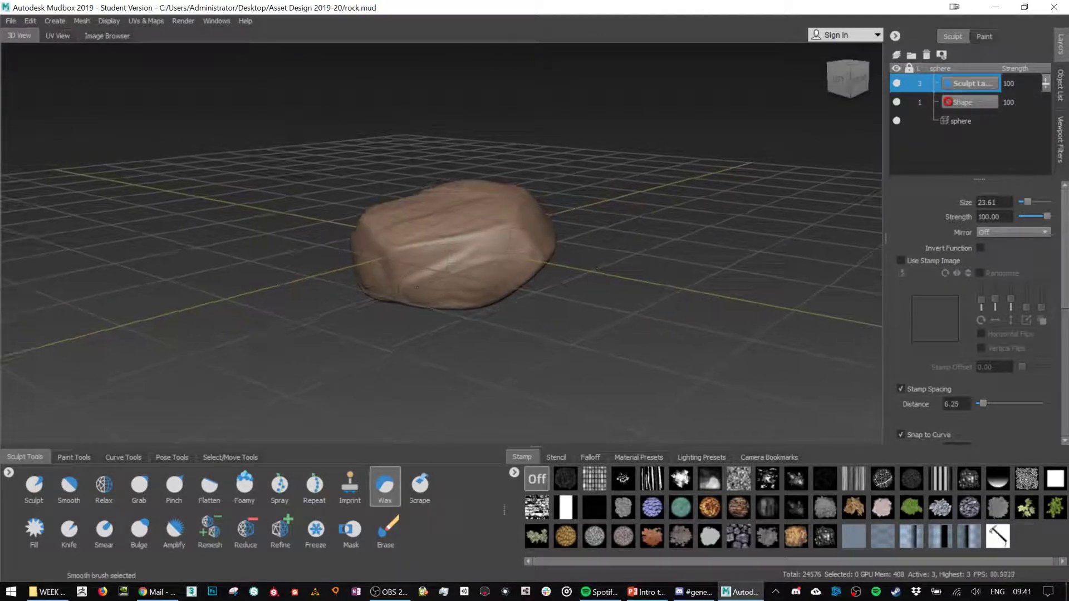
alt+drag(506, 243, 461, 252)
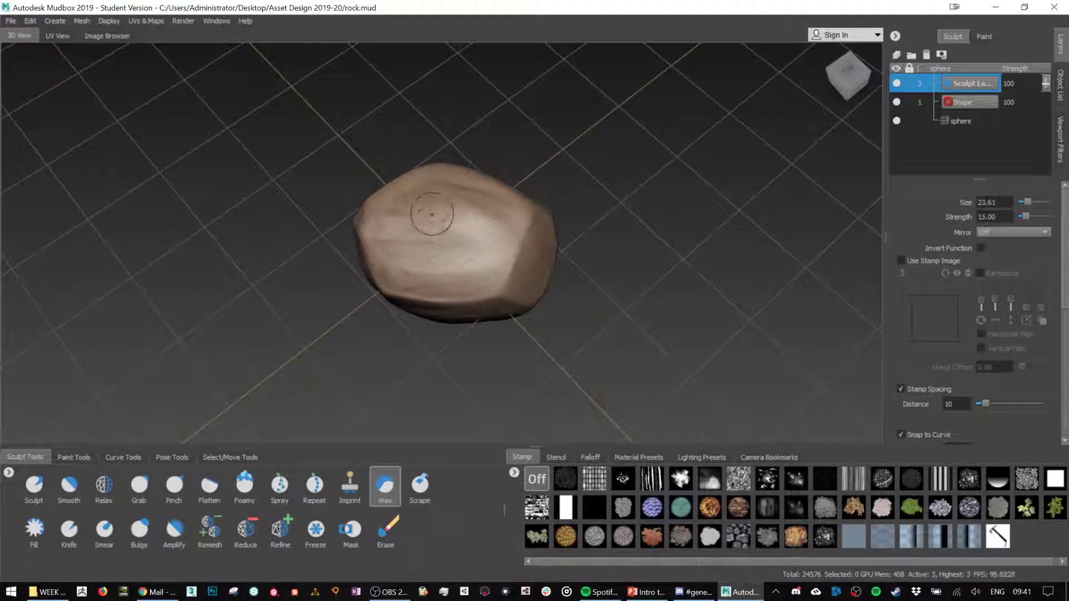
mouse_move(390, 261)
mouse_down()
mouse_move(441, 245)
mouse_move(639, 253)
mouse_move(646, 211)
mouse_move(580, 208)
mouse_move(562, 222)
mouse_up()
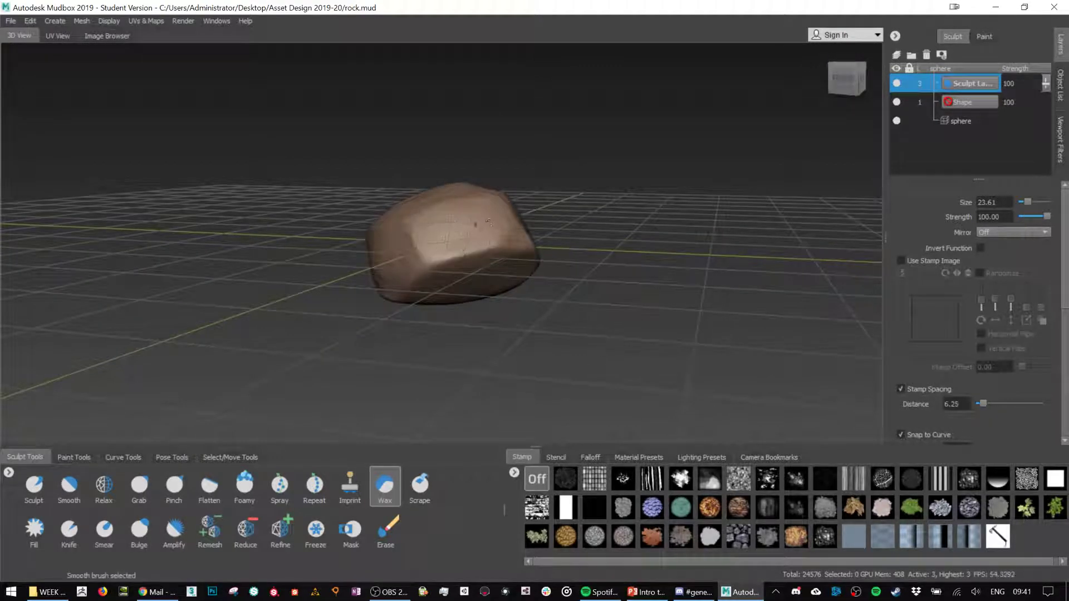
alt+drag(596, 273, 599, 156)
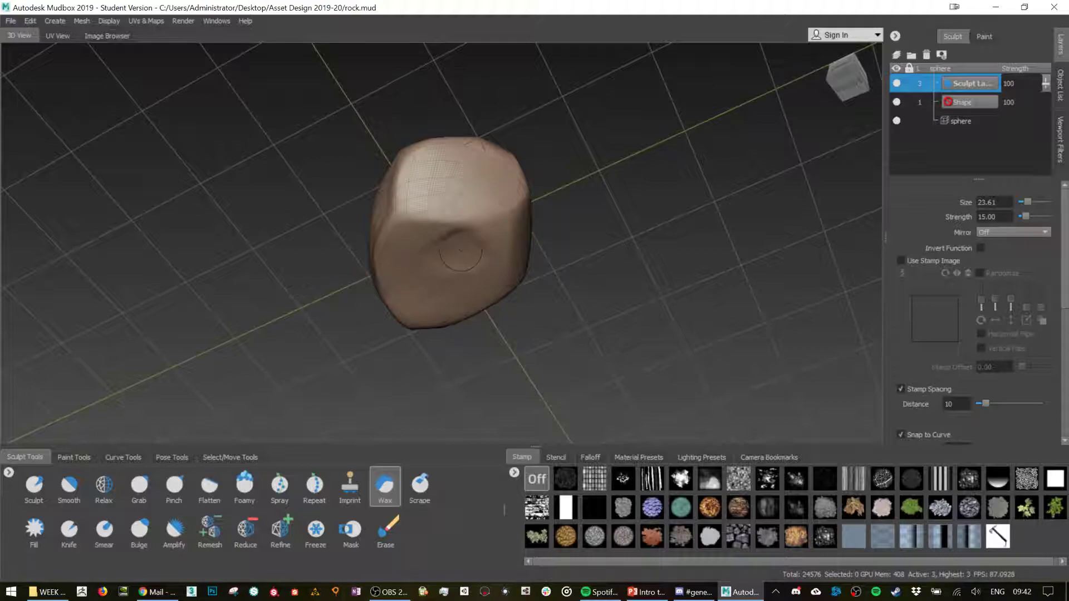
- Add small wax bumps and ridges to the upper and side faces, reducing the brush size to 17.21 and then 12.55
mouse_move(596, 209)
alt+mouse_down()
mouse_move(501, 247)
mouse_move(460, 242)
alt+mouse_up()
key(b)
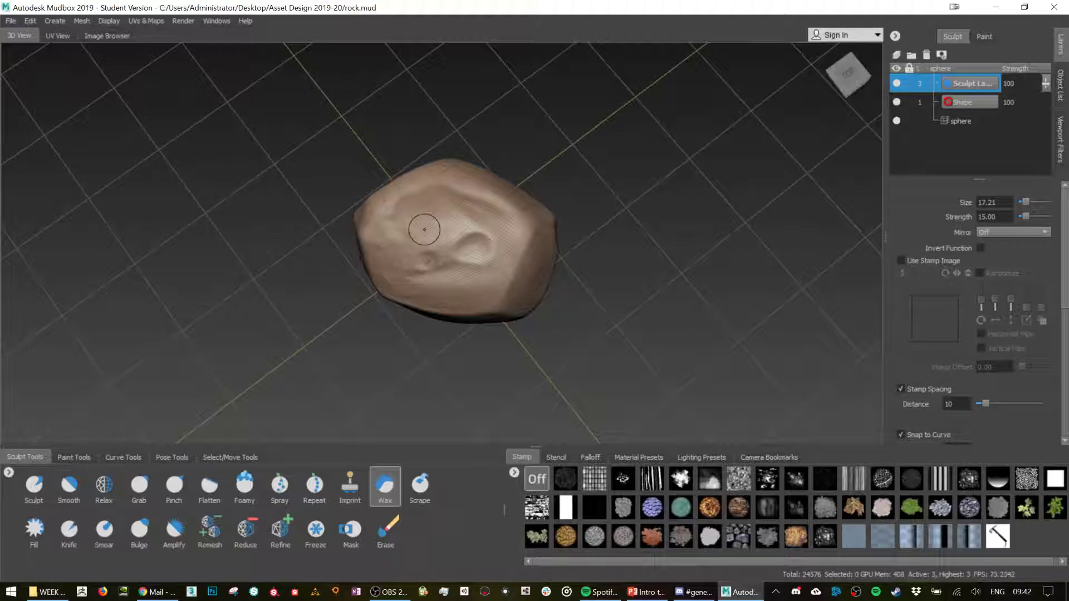
alt+drag(649, 226, 567, 222)
drag(480, 232, 452, 236)
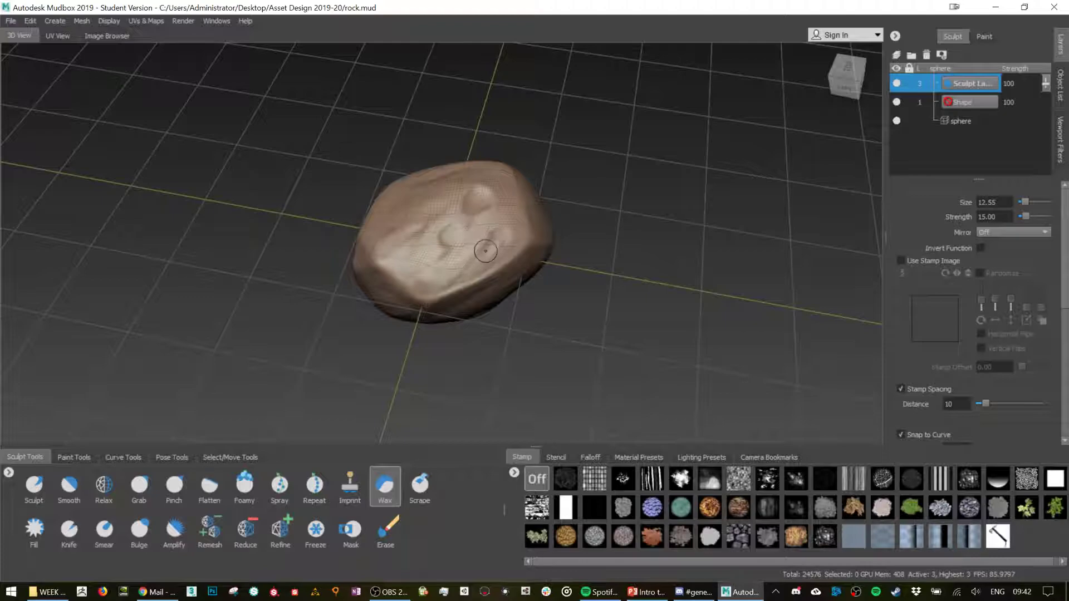
alt+drag(581, 261, 412, 239)
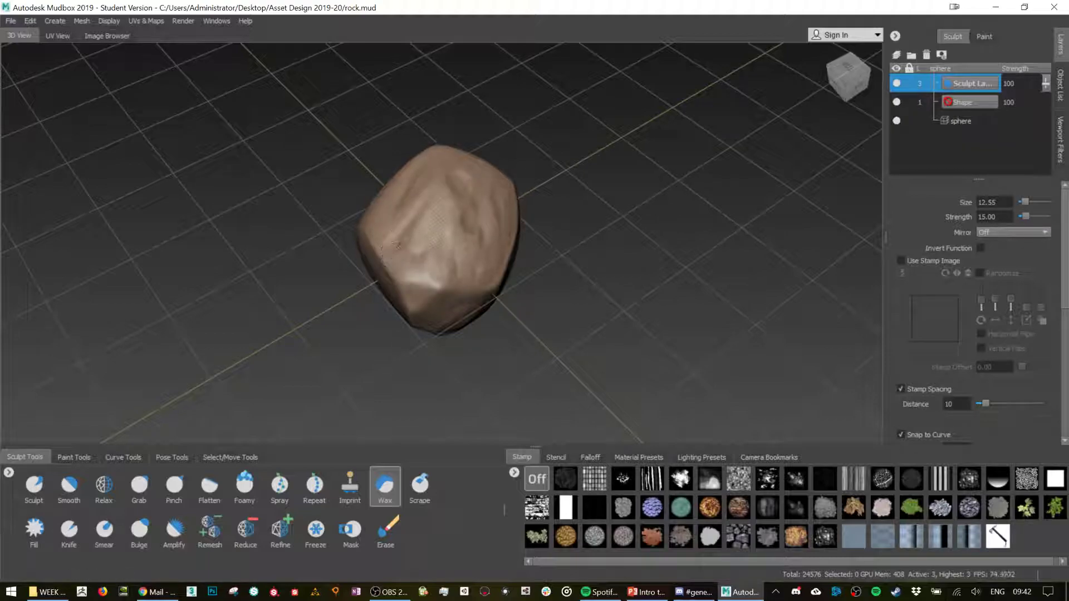
mouse_move(604, 238)
alt+mouse_down()
mouse_move(441, 226)
mouse_move(488, 201)
mouse_move(473, 218)
mouse_move(420, 232)
alt+mouse_up()
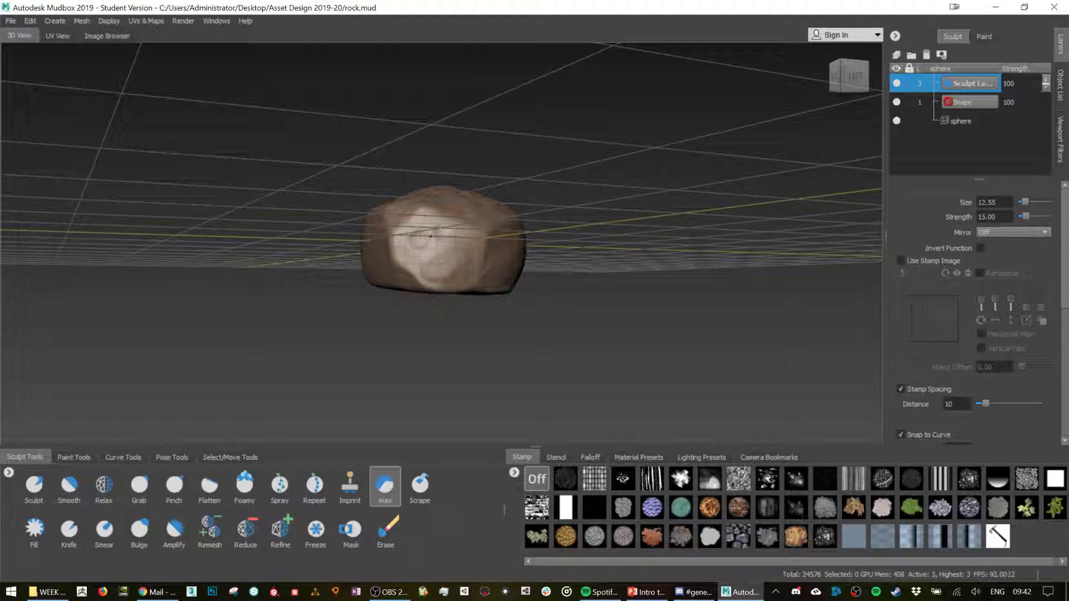
alt+drag(451, 236, 446, 284)
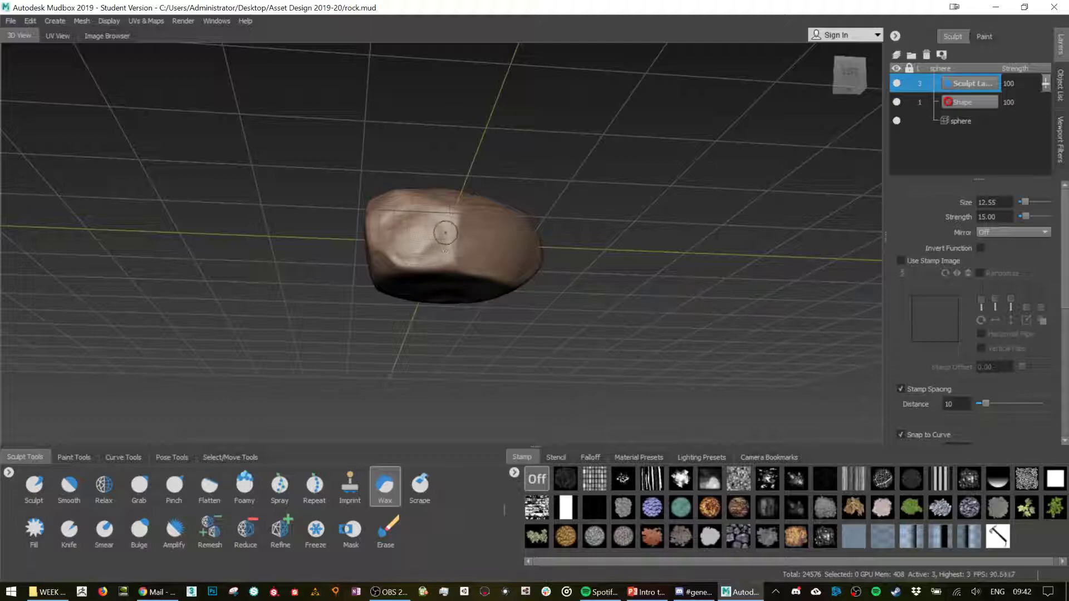
- Build up wax lumps on the rock's underside at sizes 12.55 and 18.37, softening a raised spot with the Flatten tool
mouse_move(445, 233)
alt+mouse_down()
mouse_move(430, 184)
mouse_move(412, 212)
mouse_move(449, 210)
mouse_move(430, 186)
alt+mouse_up()
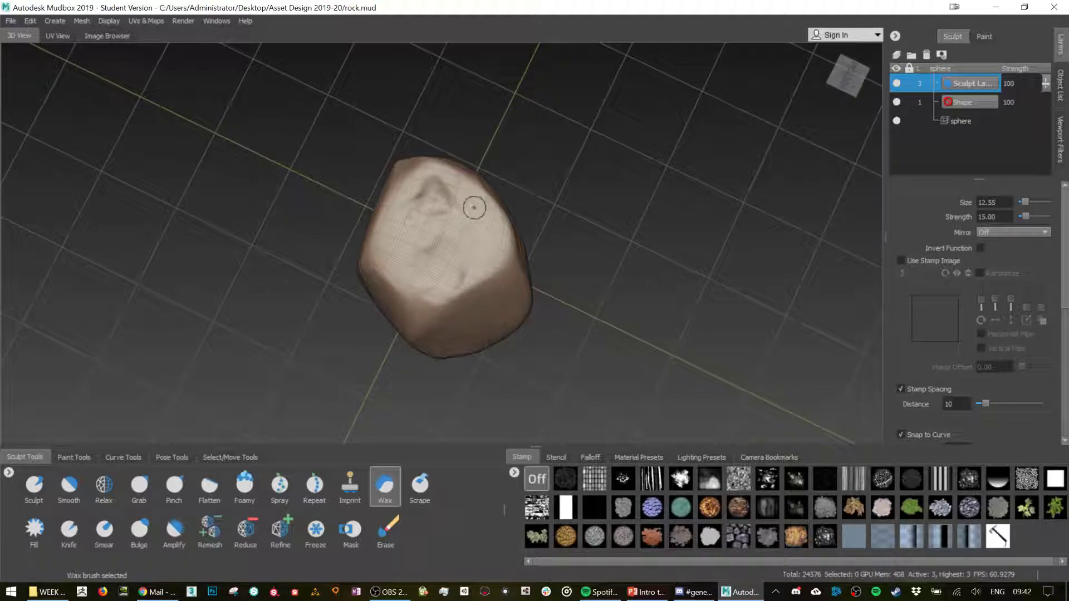
mouse_move(490, 232)
mouse_down()
mouse_move(473, 222)
mouse_move(500, 255)
mouse_move(469, 245)
mouse_move(489, 239)
mouse_move(483, 248)
mouse_up()
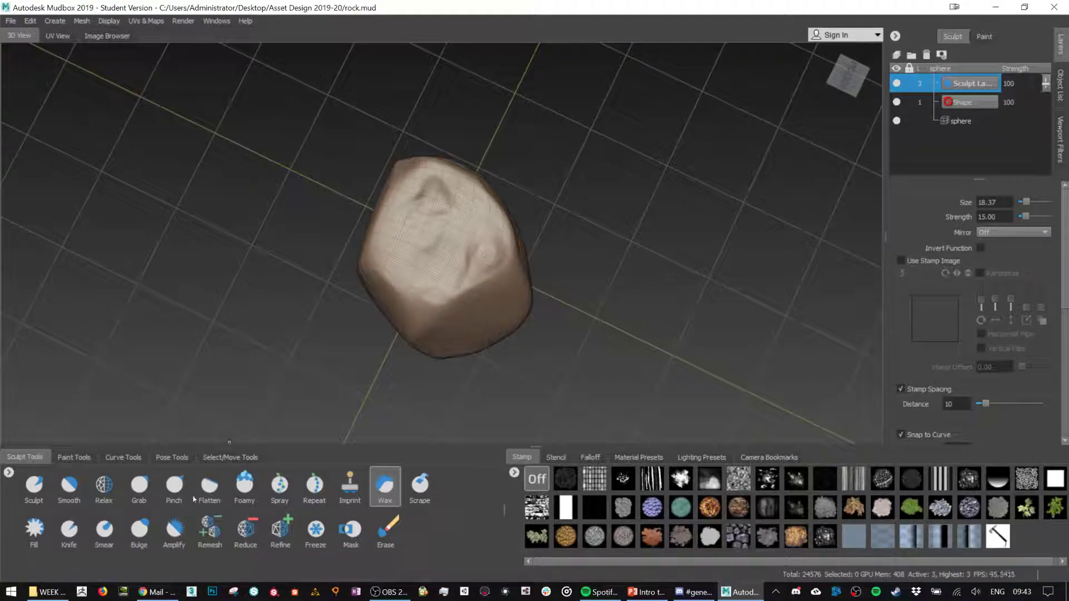
click(208, 487)
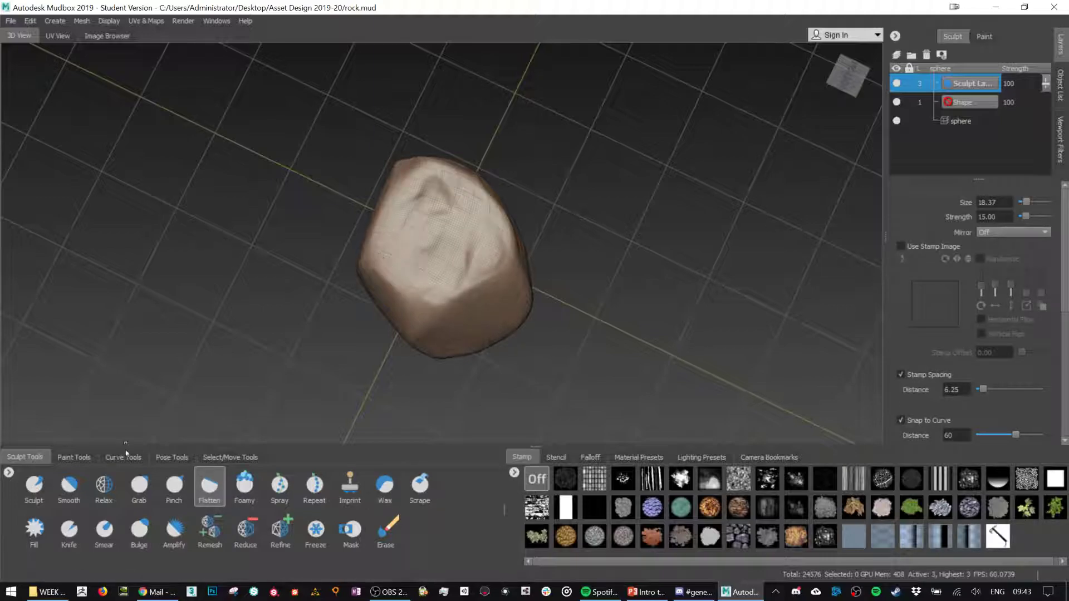
click(387, 491)
mouse_move(408, 235)
mouse_down()
mouse_move(395, 254)
mouse_move(402, 248)
mouse_up()
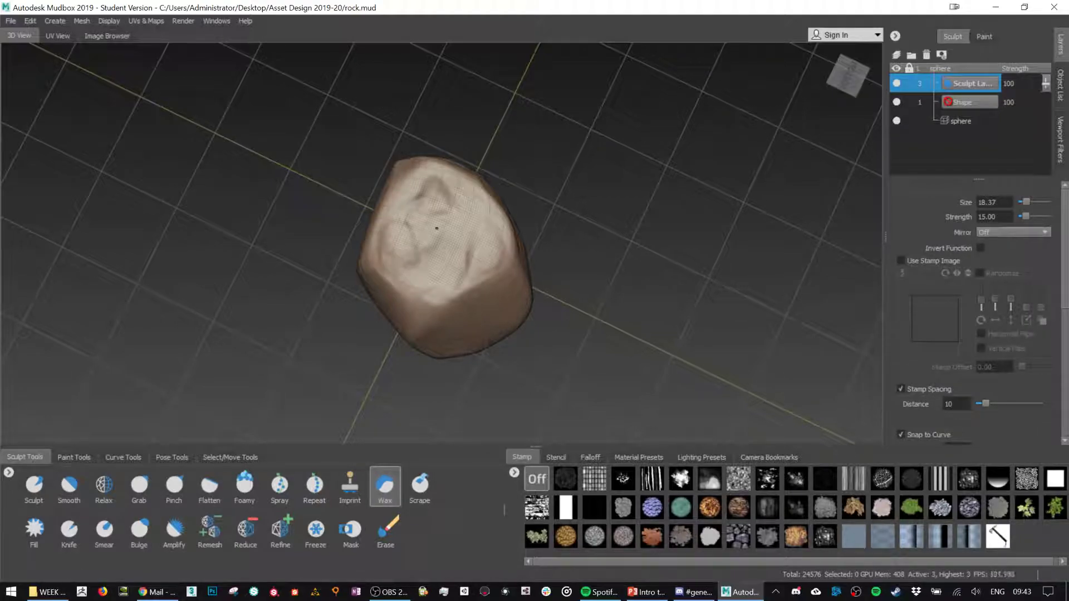
- Flatten the wax lumps on the rock's underside with the Flatten tool at size 18.37 and strength 15
key(5)
mouse_move(391, 235)
mouse_down()
mouse_move(403, 231)
mouse_move(393, 298)
mouse_move(409, 287)
mouse_up()
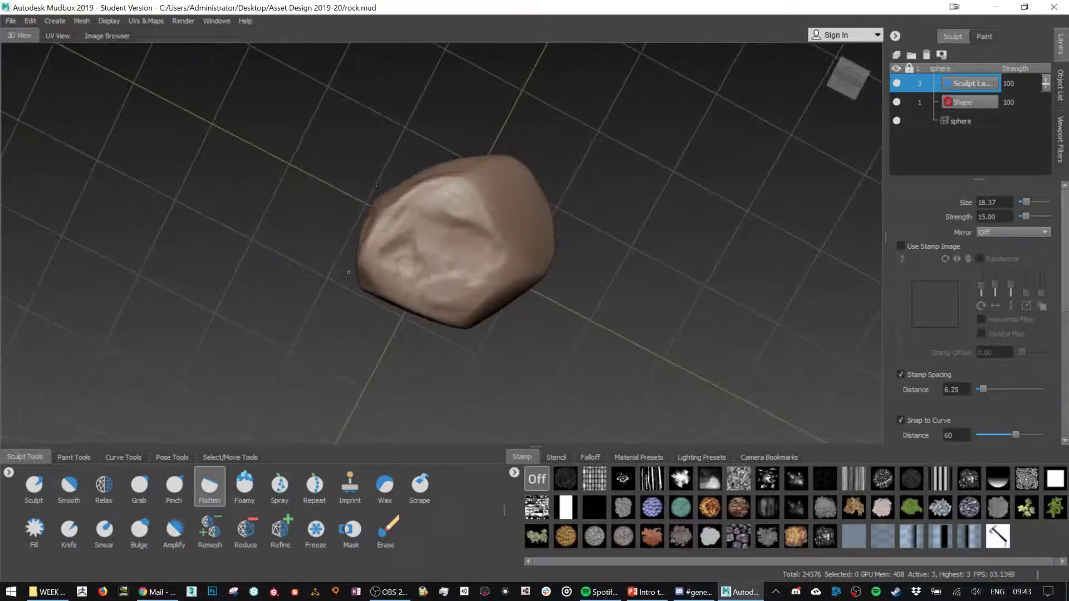
alt+drag(600, 218, 559, 256)
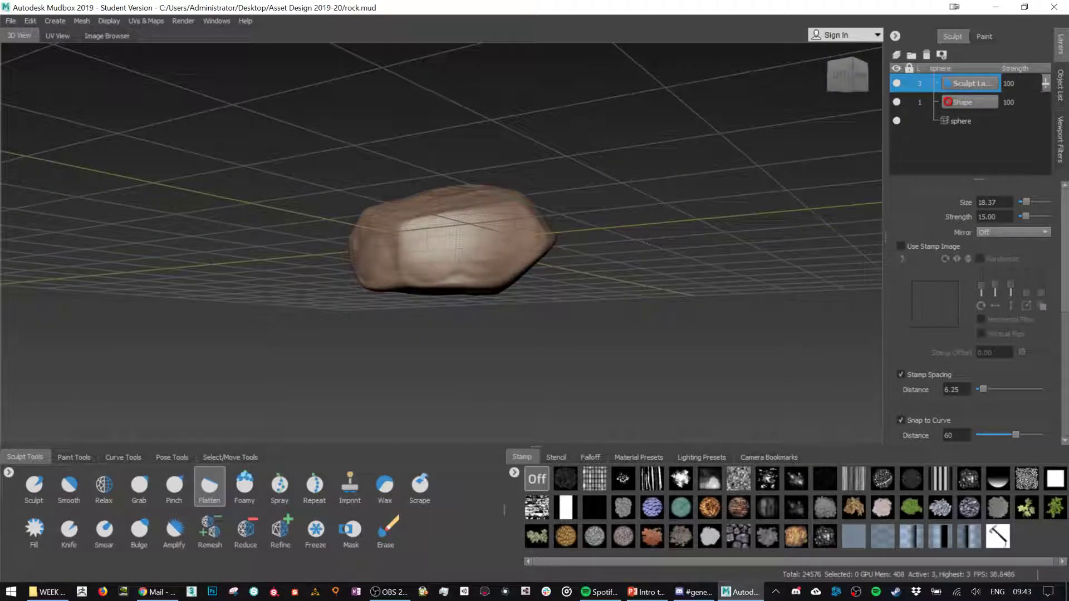
- Build up small wax lumps on two side faces at size 18.37 and strength 15, smoothing them at strength 100
click(385, 483)
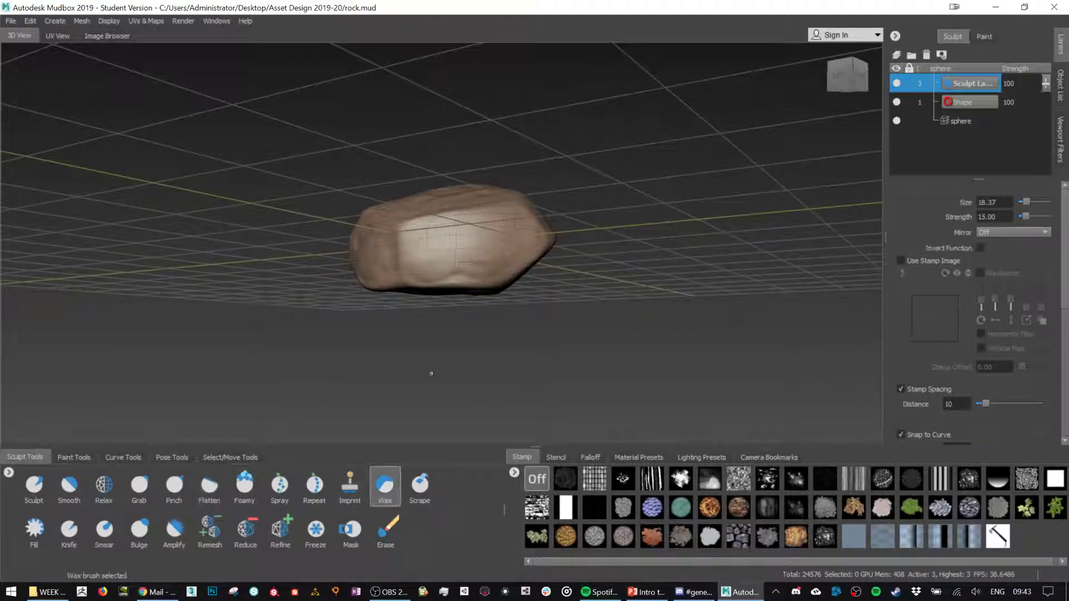
mouse_move(436, 245)
mouse_down()
mouse_move(440, 234)
mouse_move(440, 263)
mouse_move(448, 240)
mouse_move(463, 254)
mouse_move(410, 265)
mouse_move(432, 251)
mouse_up()
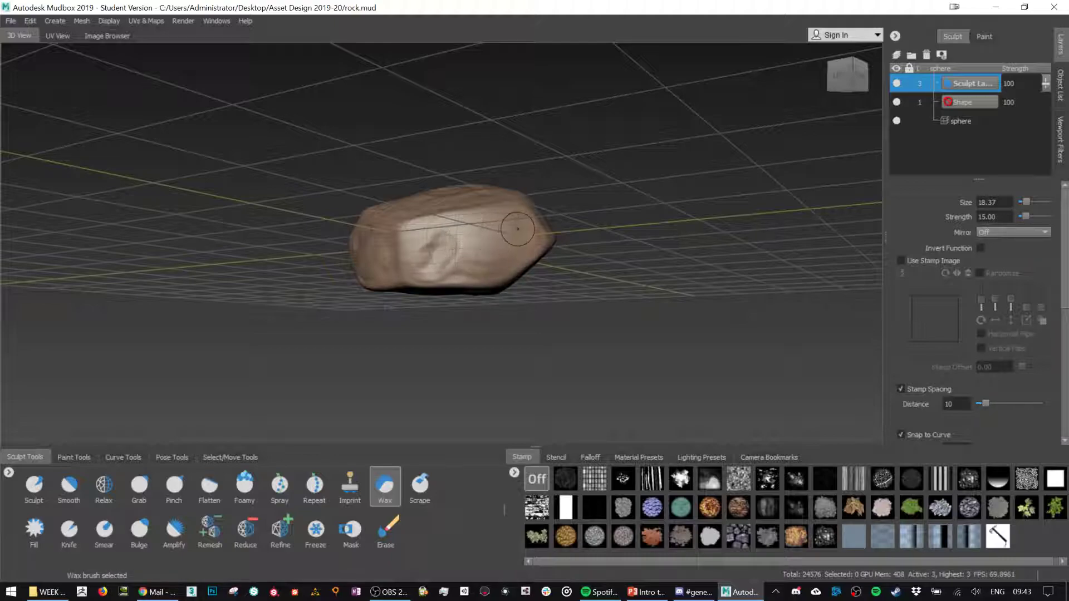
alt+drag(517, 229, 442, 239)
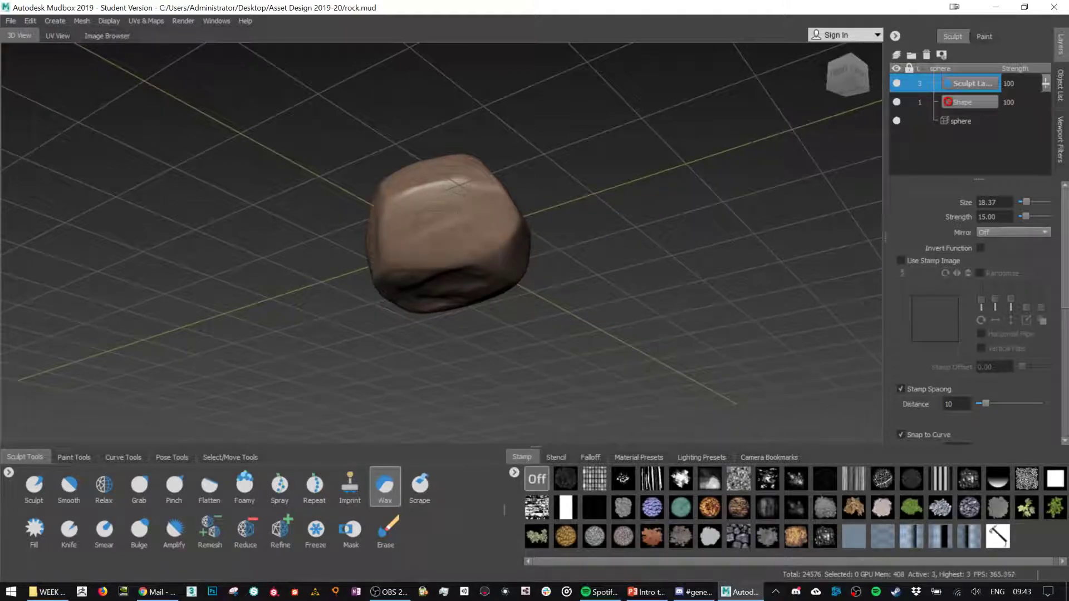
mouse_move(415, 238)
mouse_down()
mouse_move(397, 235)
mouse_move(395, 252)
mouse_up()
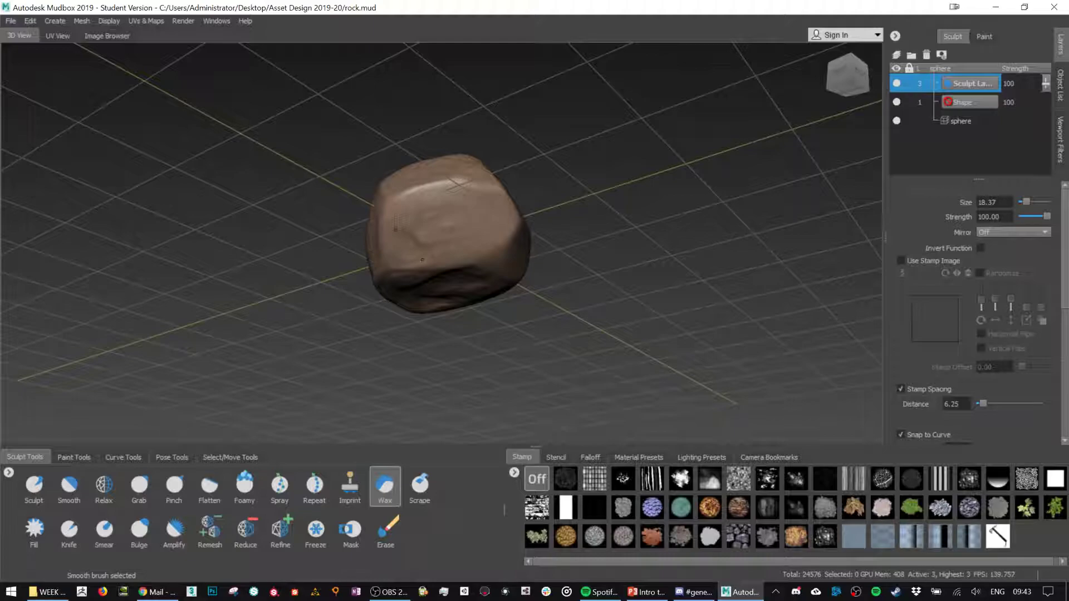
alt+drag(480, 229, 569, 212)
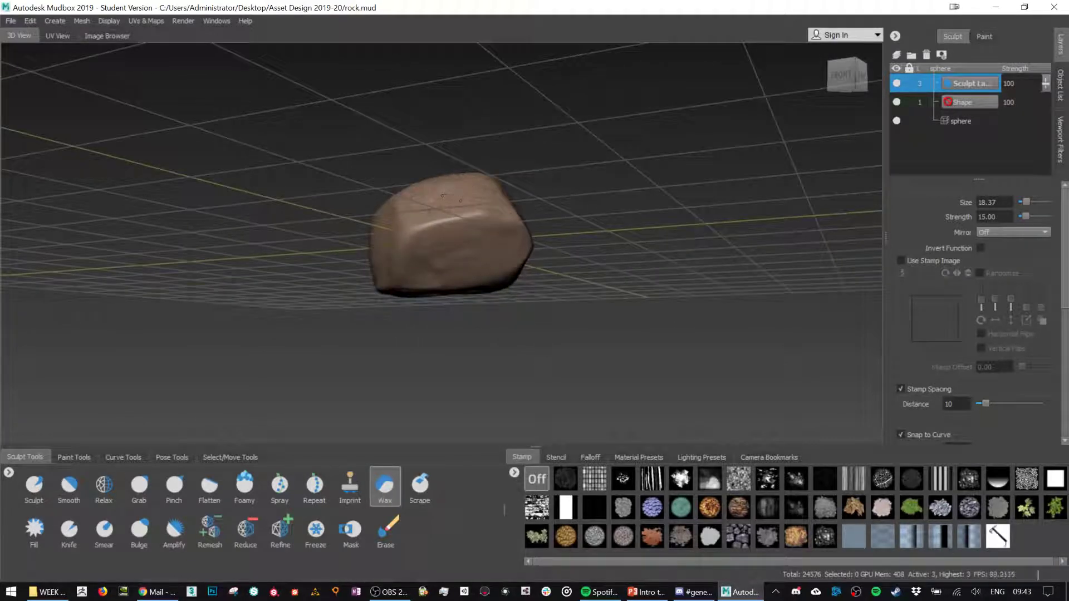
- Add wax strokes at size 18.37 and strength 15 to the remaining side faces and edges, then smooth the raised spots
alt+drag(621, 184, 375, 251)
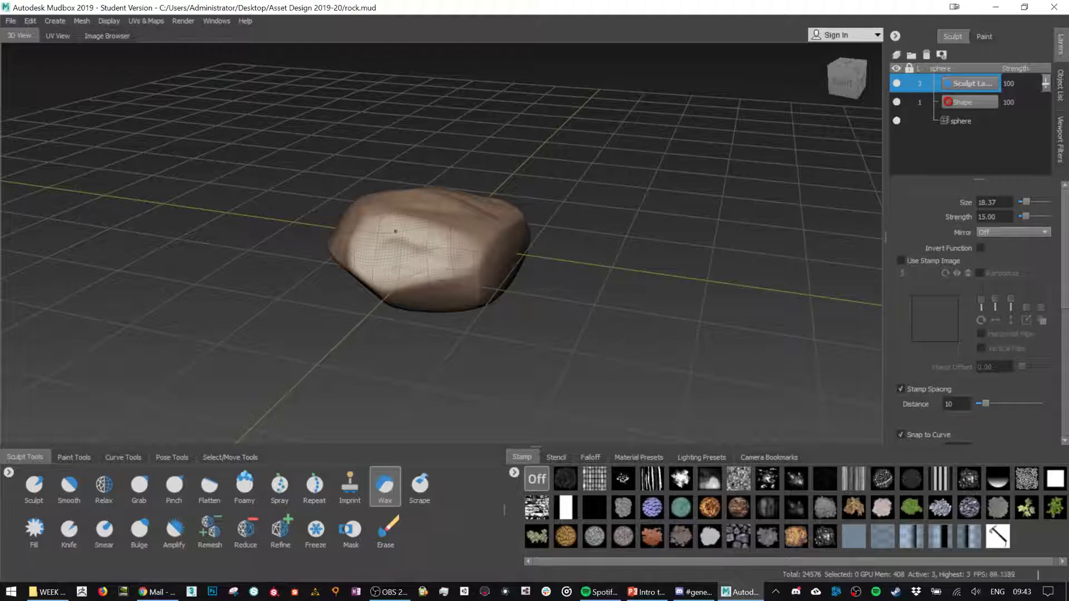
alt+drag(603, 227, 501, 262)
mouse_move(423, 334)
alt+mouse_down()
mouse_move(431, 232)
mouse_move(392, 225)
mouse_move(392, 248)
alt+mouse_up()
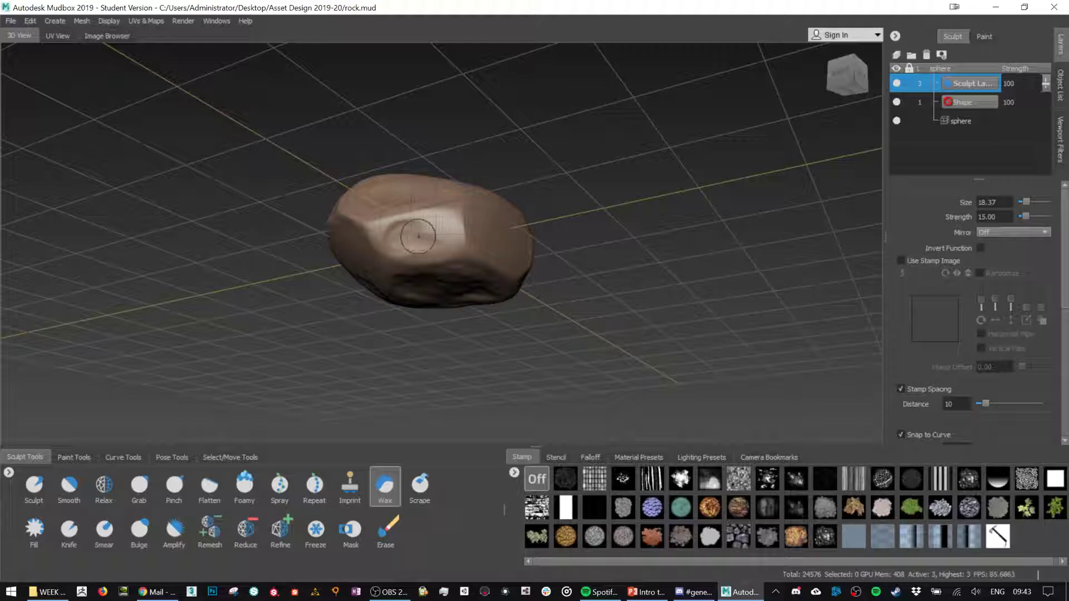
mouse_move(423, 238)
alt+mouse_down()
mouse_move(426, 206)
mouse_move(446, 270)
alt+mouse_up()
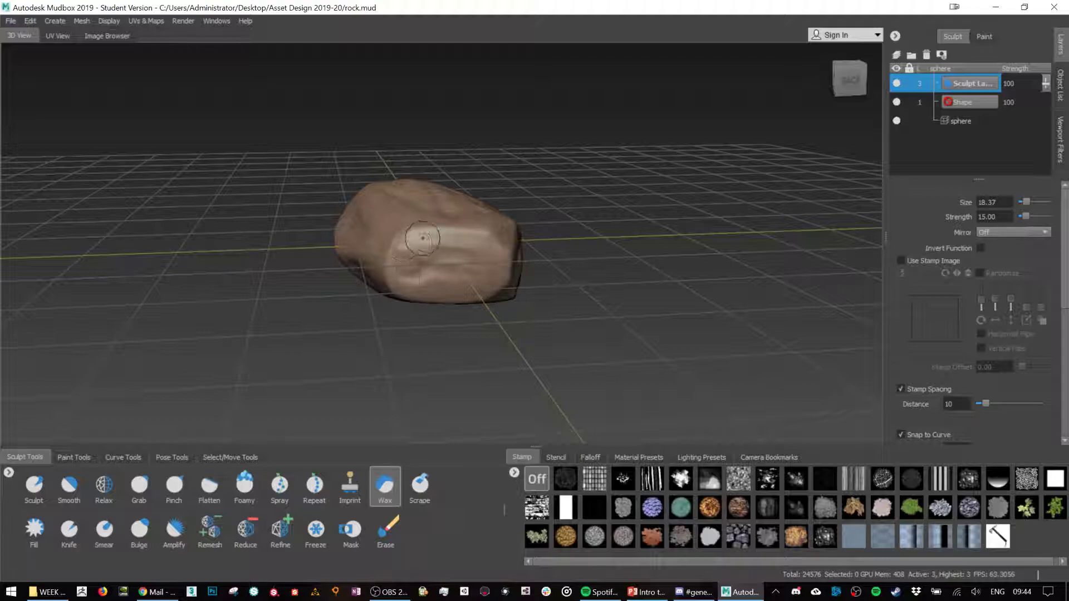
mouse_move(405, 245)
shift+mouse_down()
mouse_move(425, 273)
mouse_move(423, 300)
mouse_move(423, 256)
mouse_move(429, 334)
mouse_move(479, 284)
mouse_move(627, 216)
mouse_move(553, 130)
mouse_move(517, 178)
mouse_move(490, 145)
mouse_move(480, 253)
shift+mouse_up()
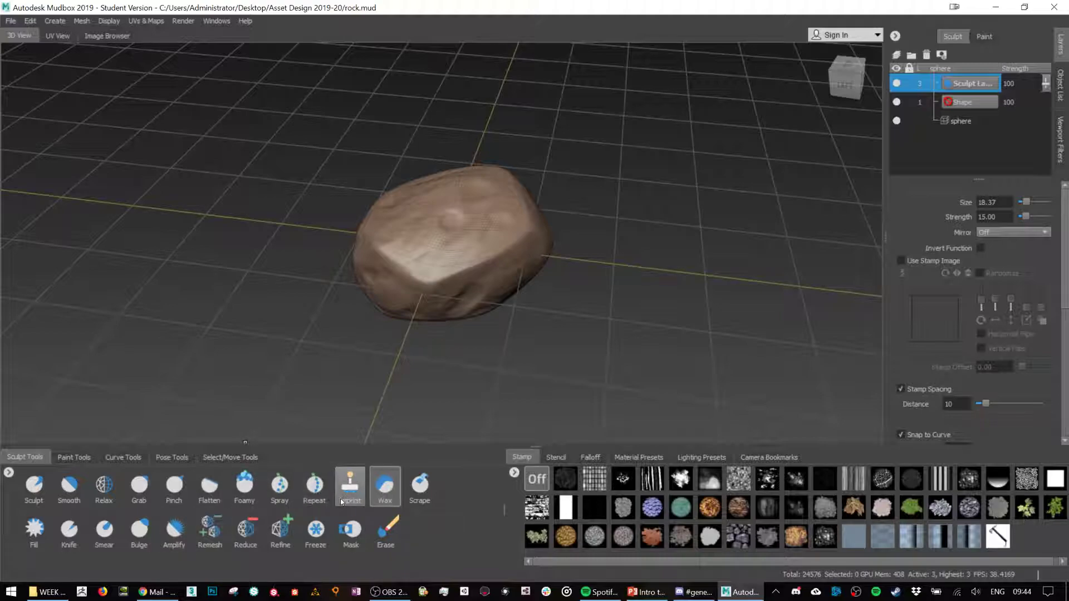
- Reduce the Knife brush to size 10.85 and cut into the rock's upper front edge at strength 6
click(69, 530)
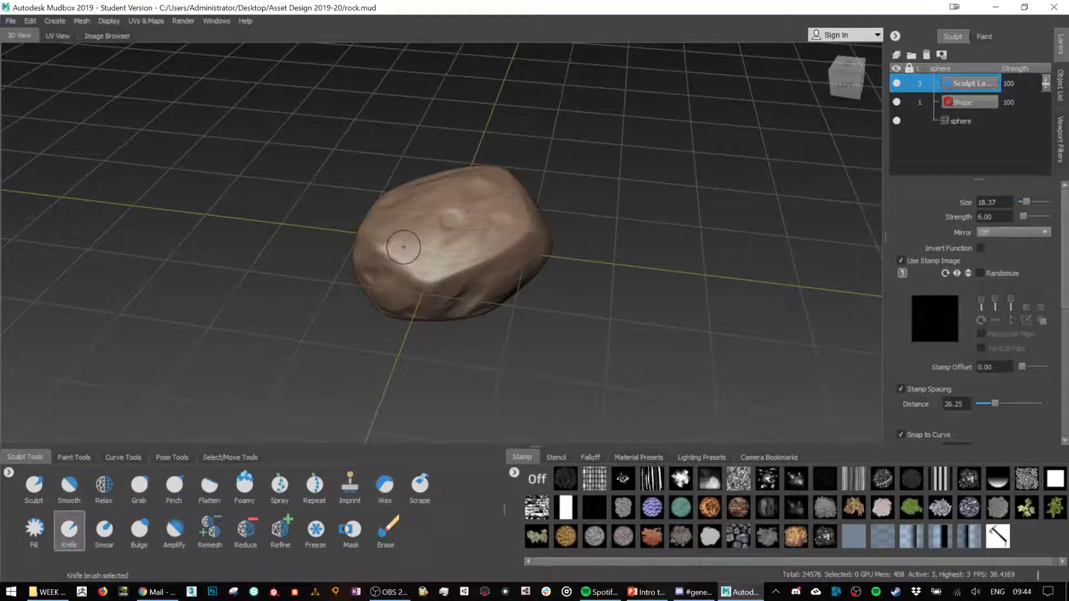
key(b)
drag(481, 251, 469, 251)
alt+drag(613, 241, 472, 236)
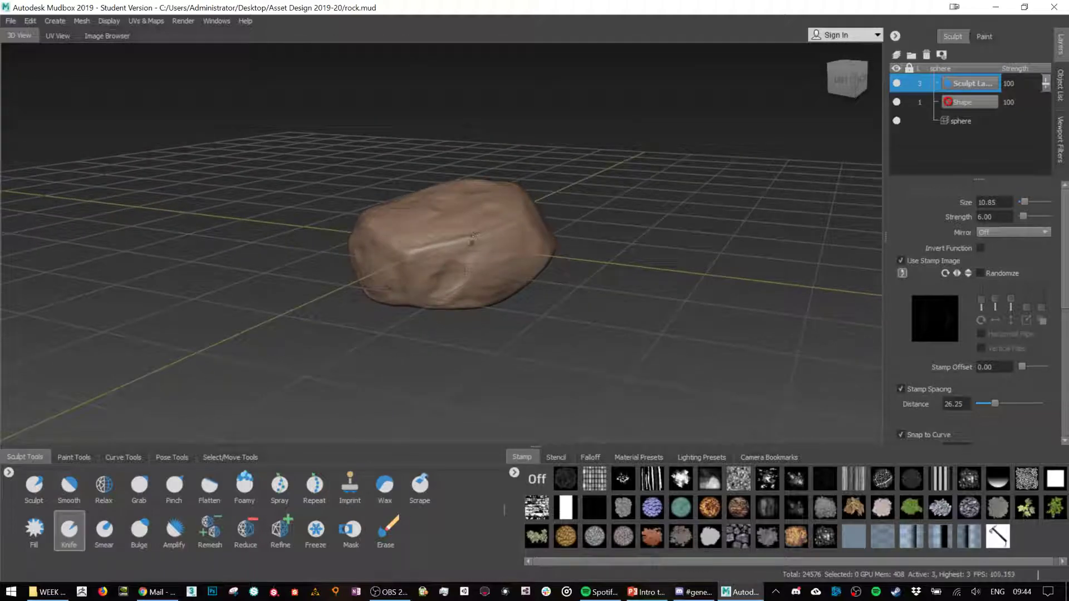
alt+drag(566, 197, 492, 262)
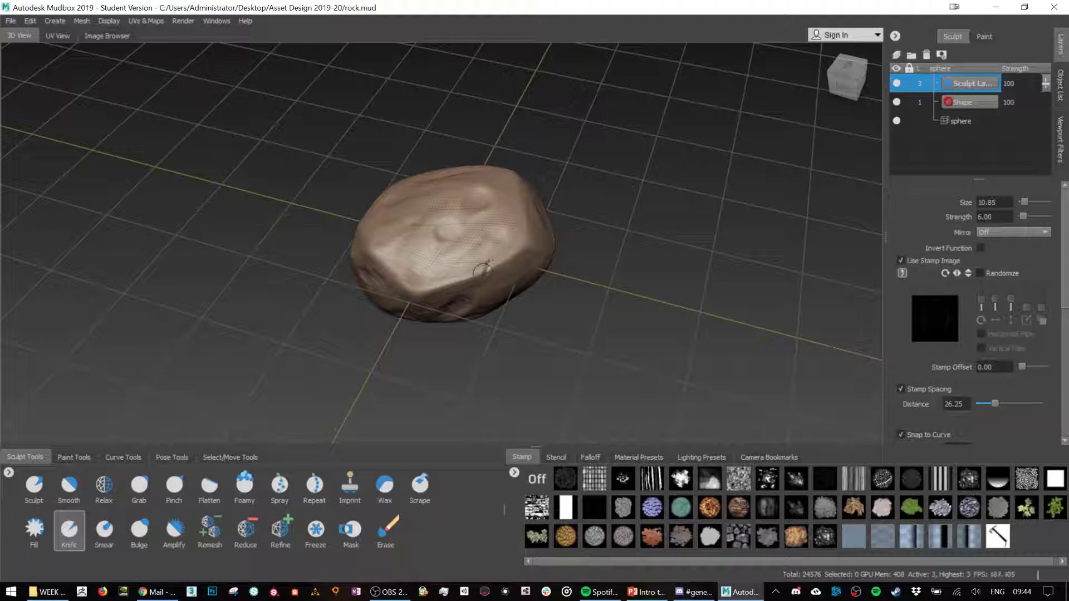
- Cut a short notch across the rock's upper edge with the Knife tool at strength 6, softening it at strength 100
drag(490, 263, 484, 273)
key(shift)
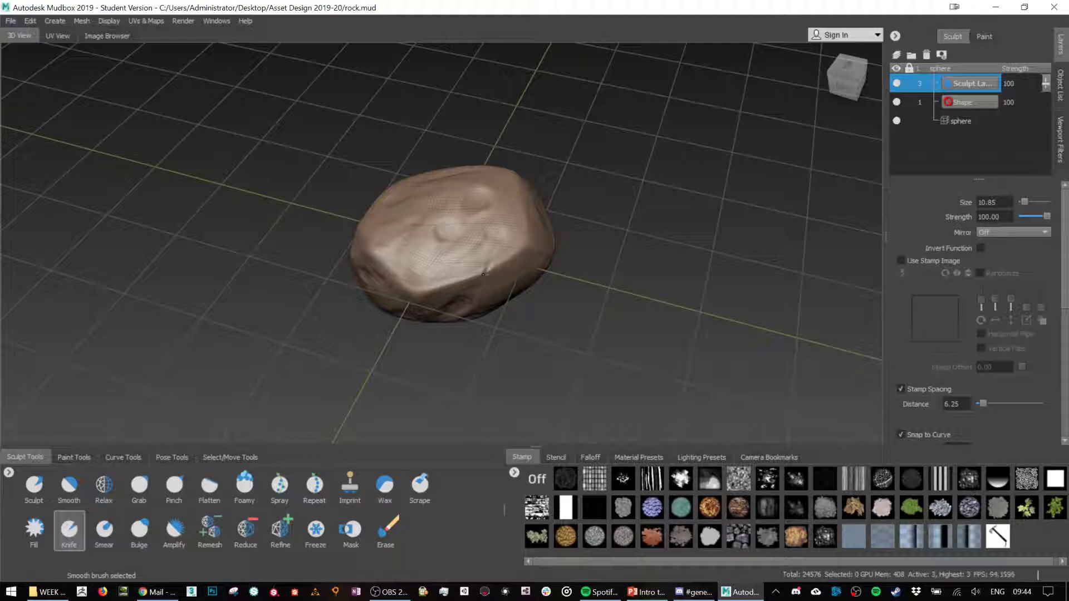
alt+drag(601, 258, 597, 189)
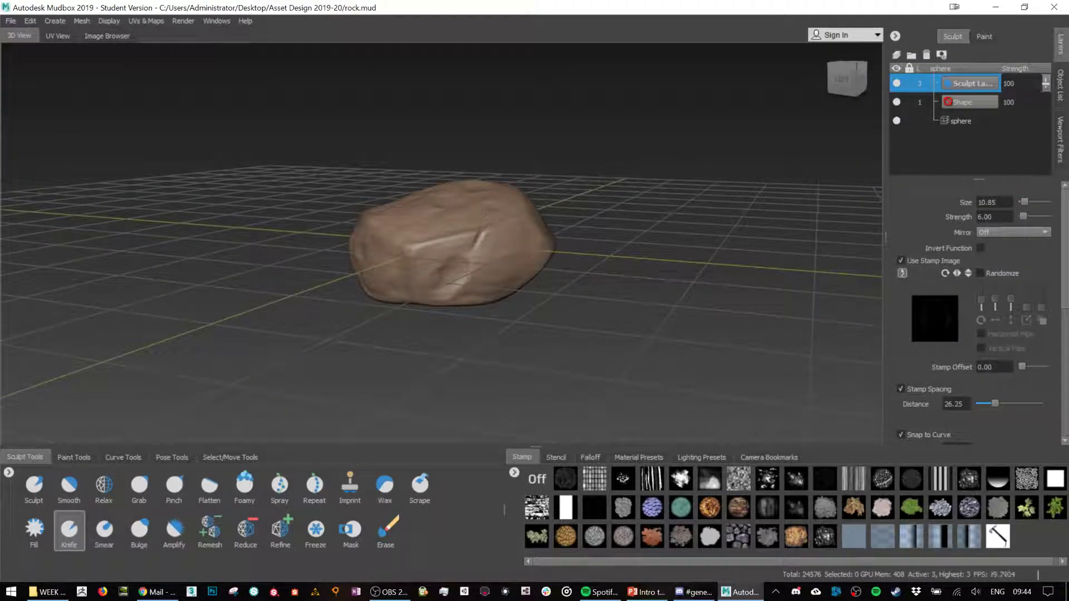
alt+drag(599, 195, 595, 262)
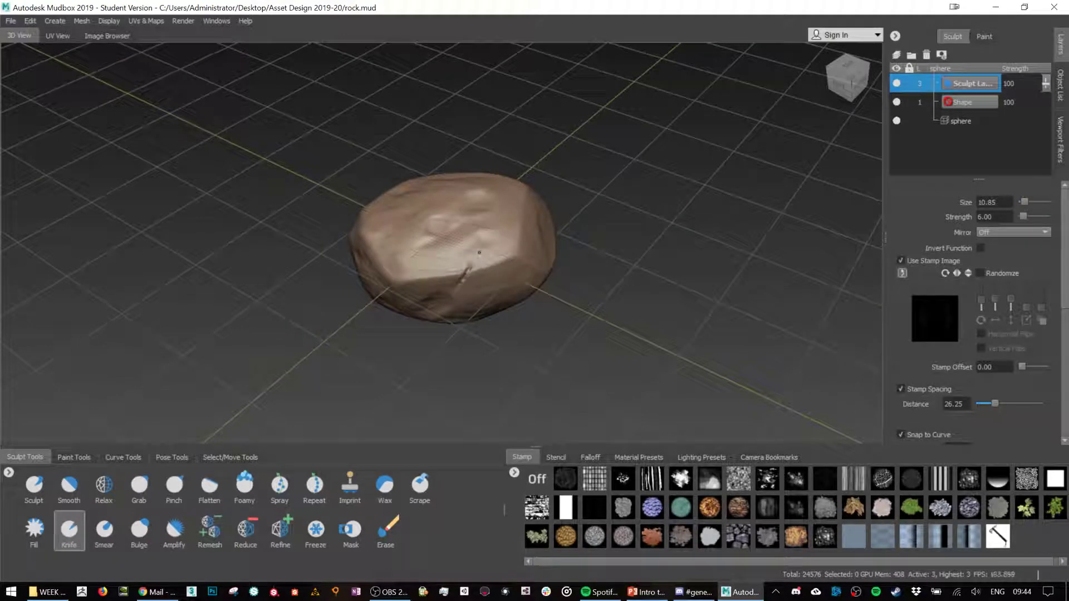
alt+drag(615, 226, 479, 262)
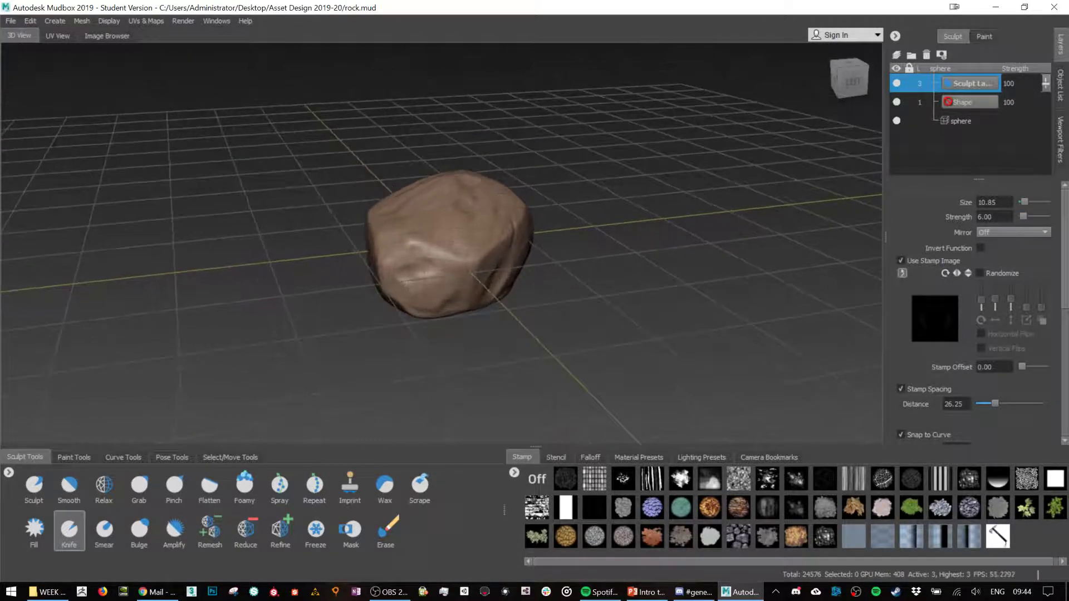
- Sharpen the rock's side edges with the Pinch tool at strength 15, enlarging the brush from size 10.85 to 19.22
click(174, 484)
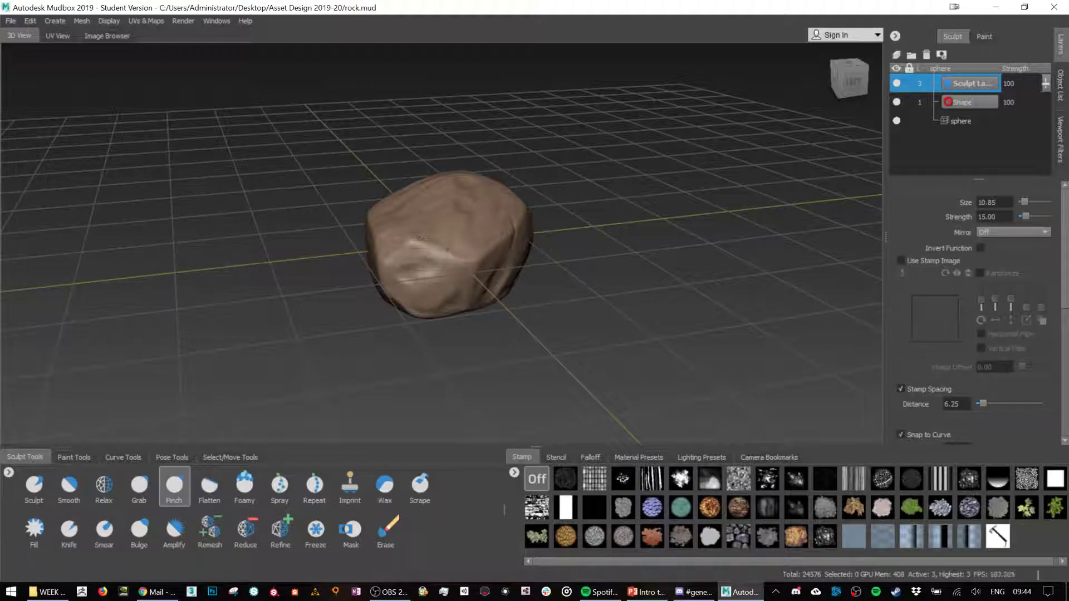
drag(446, 253, 443, 253)
alt+drag(536, 252, 462, 262)
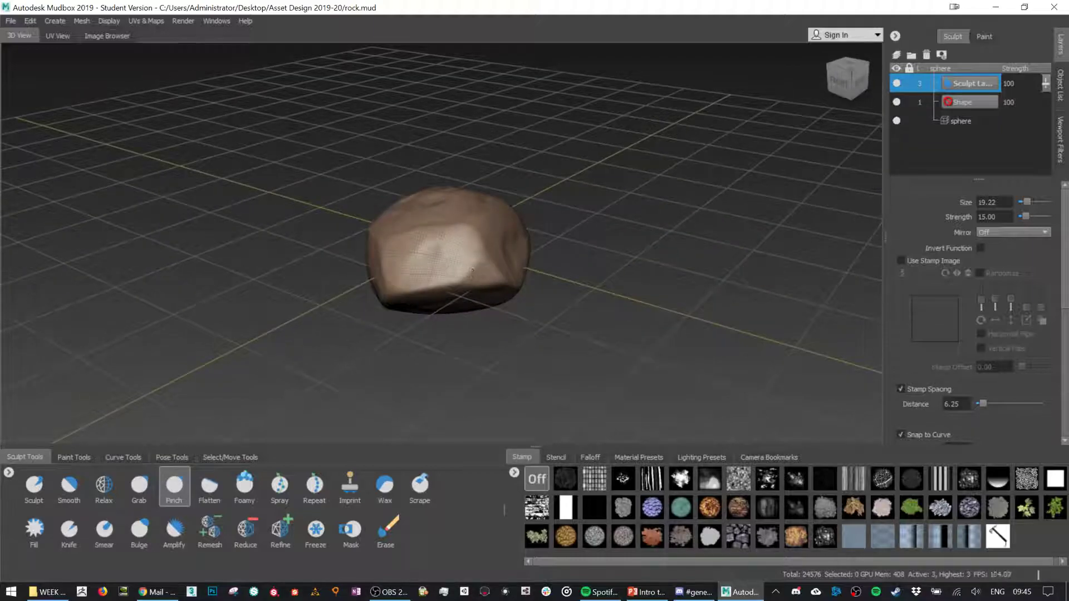
alt+drag(531, 266, 430, 252)
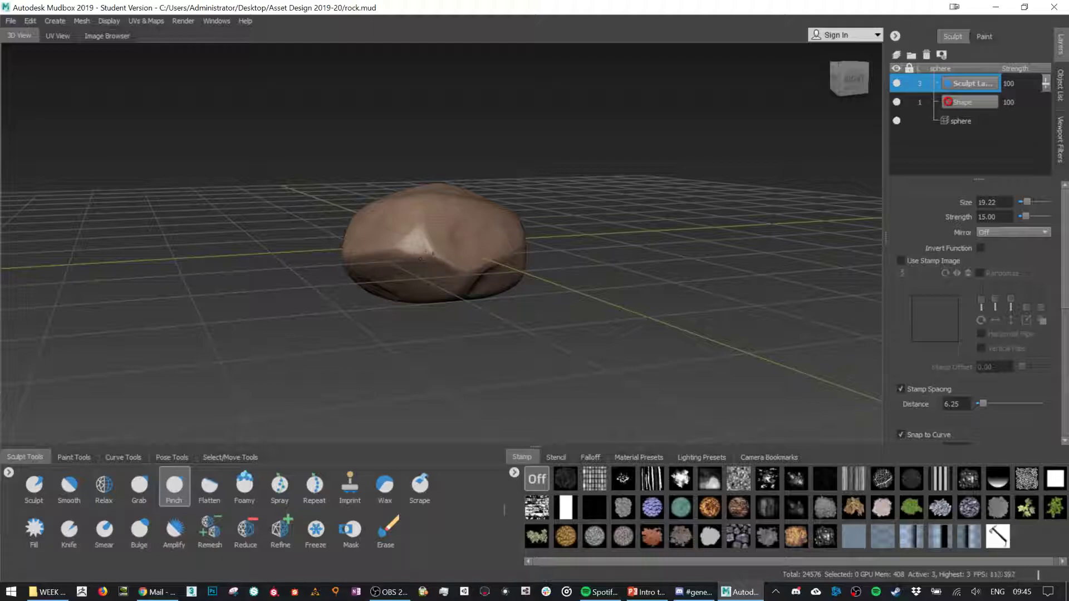
alt+drag(401, 245, 418, 203)
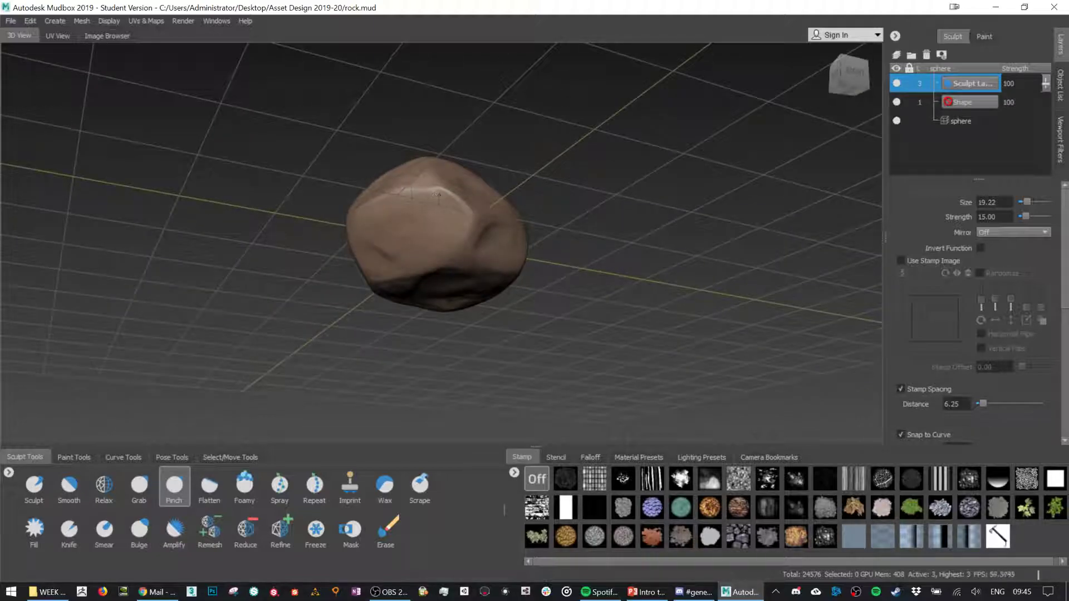
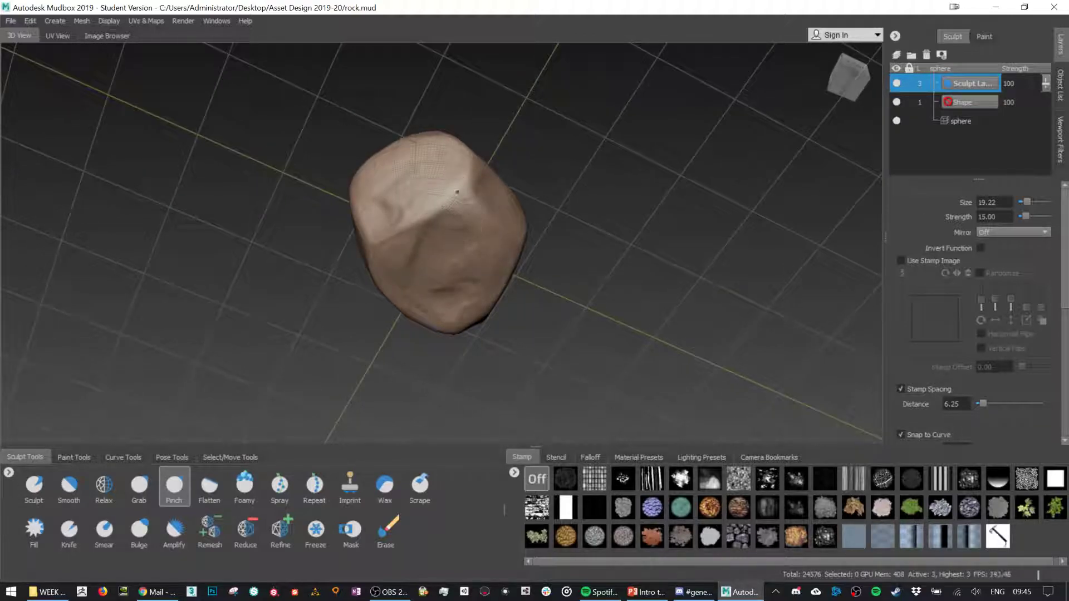
- Set the Pinch strength to 20 and sharpen the ridges around the rock's sides and top at size 19.22
click(994, 216)
text(20)
key(Return)
mouse_move(483, 227)
alt+mouse_down()
mouse_move(453, 217)
mouse_move(444, 269)
alt+mouse_up()
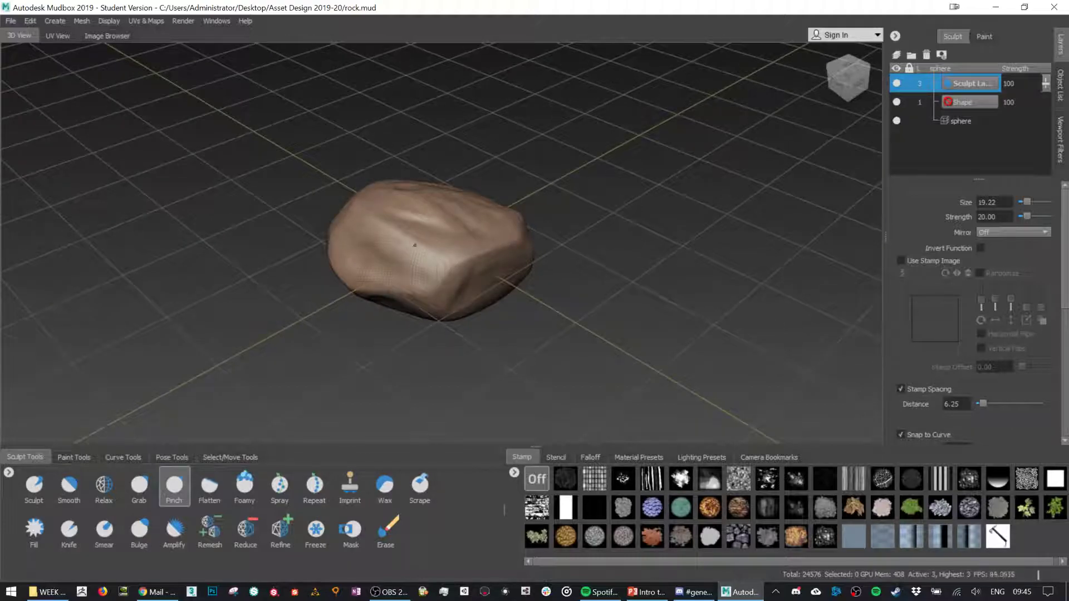
mouse_move(415, 240)
alt+mouse_down()
mouse_move(397, 277)
mouse_move(452, 238)
mouse_move(411, 249)
alt+mouse_up()
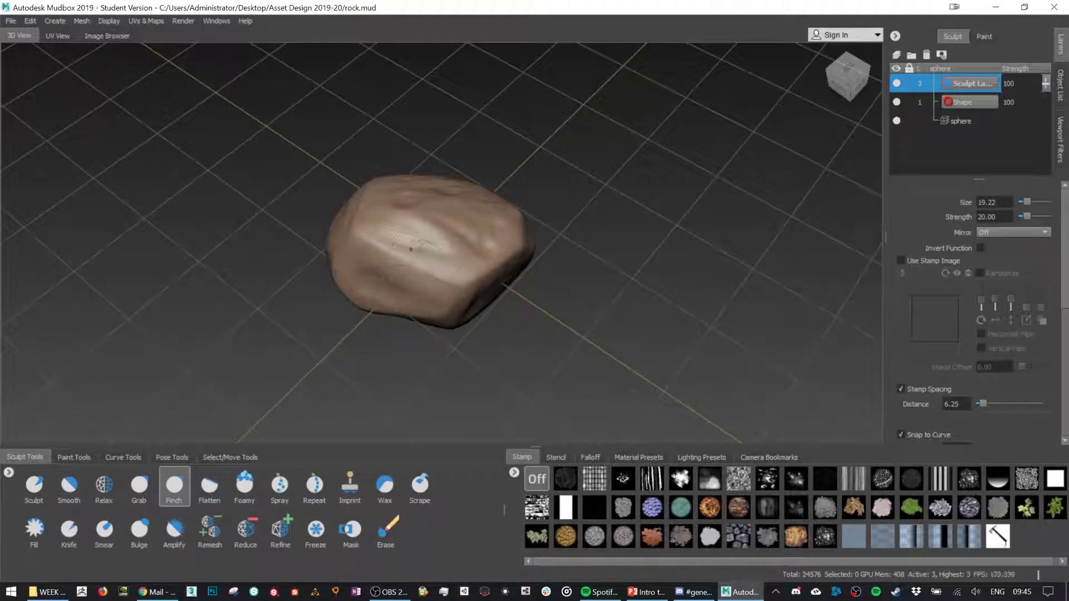
alt+drag(468, 223, 514, 266)
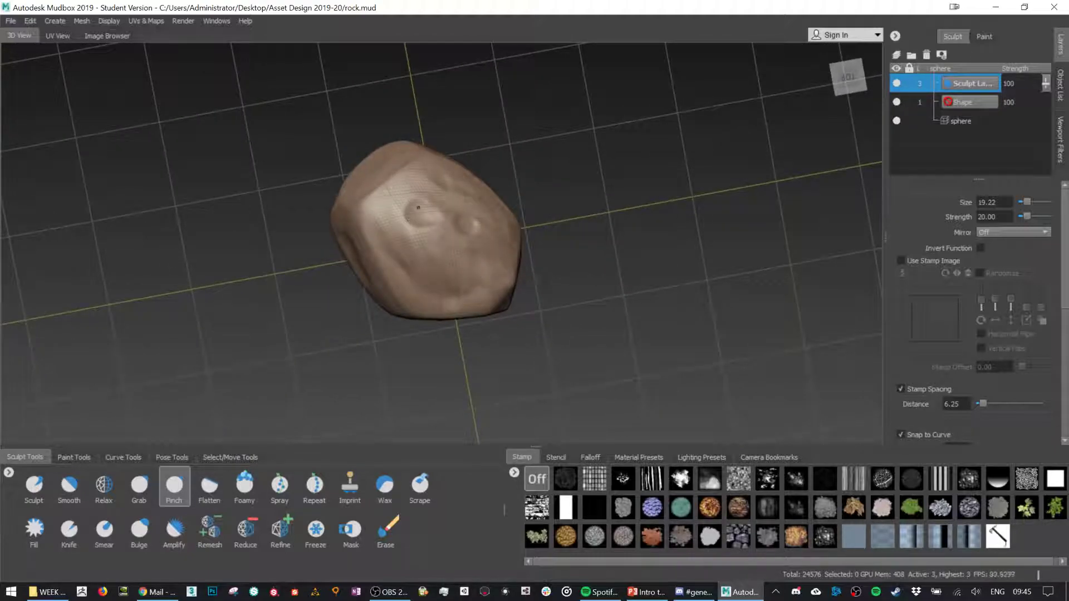
mouse_move(416, 199)
alt+mouse_down()
mouse_move(419, 245)
mouse_move(445, 203)
alt+mouse_up()
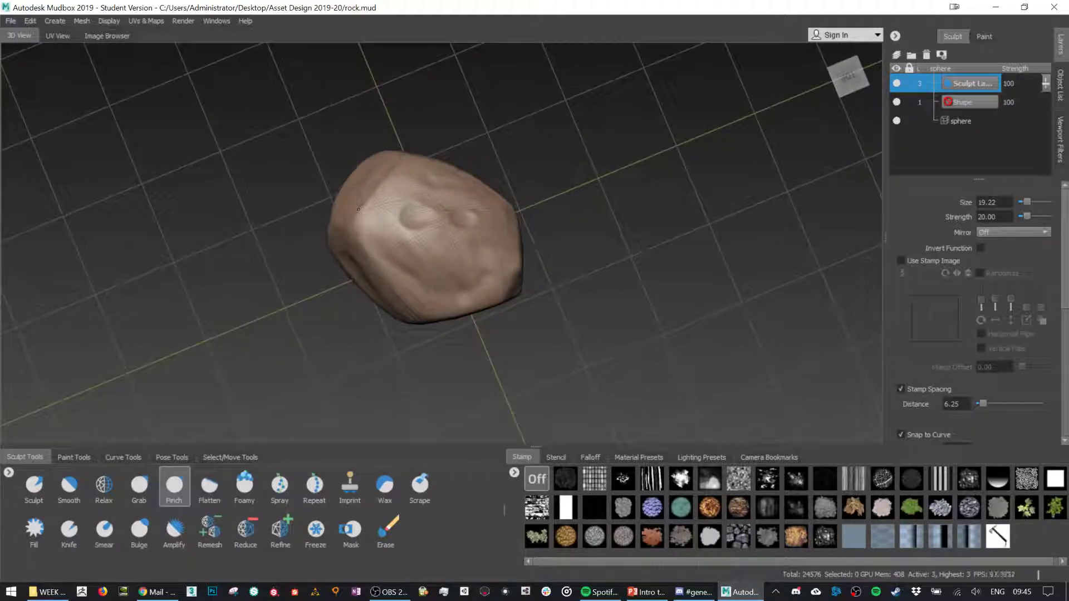
alt+drag(358, 243, 379, 223)
- Flatten an end face at size 19.22 and strength 15, then pinch its edges at strength 20 and smooth them
click(209, 484)
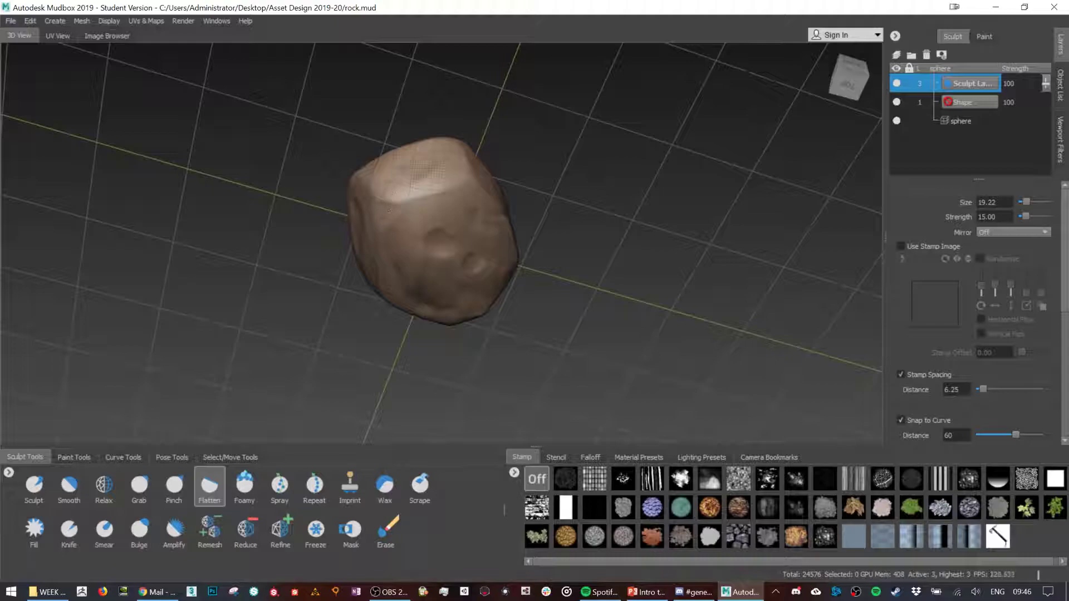
mouse_move(461, 218)
alt+mouse_down()
mouse_move(428, 211)
mouse_move(428, 183)
alt+mouse_up()
click(173, 485)
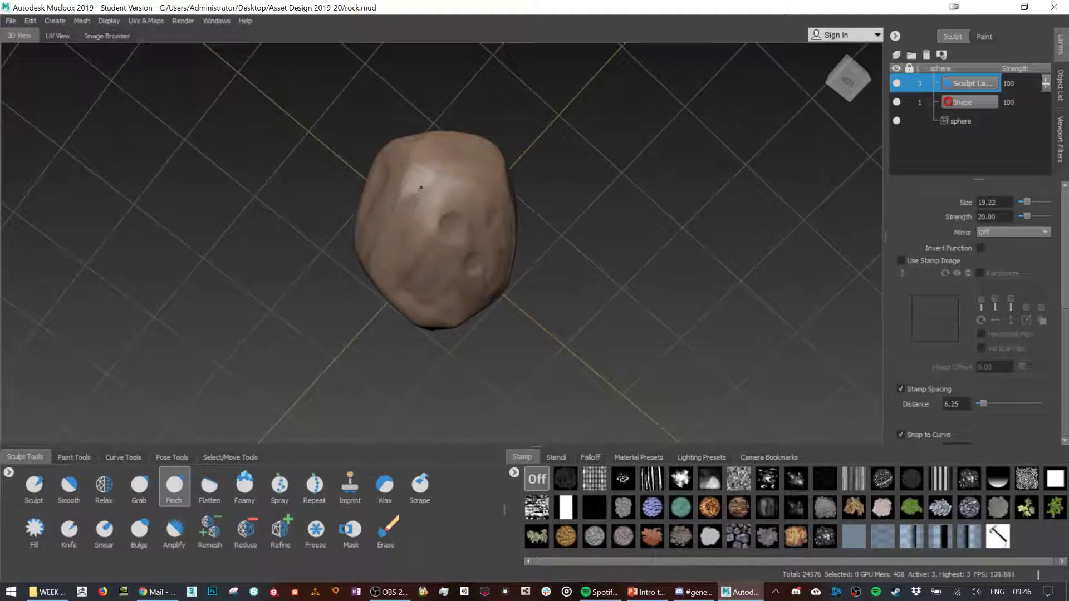
mouse_move(422, 191)
shift+mouse_down()
mouse_move(403, 195)
mouse_move(435, 186)
mouse_move(437, 198)
shift+mouse_up()
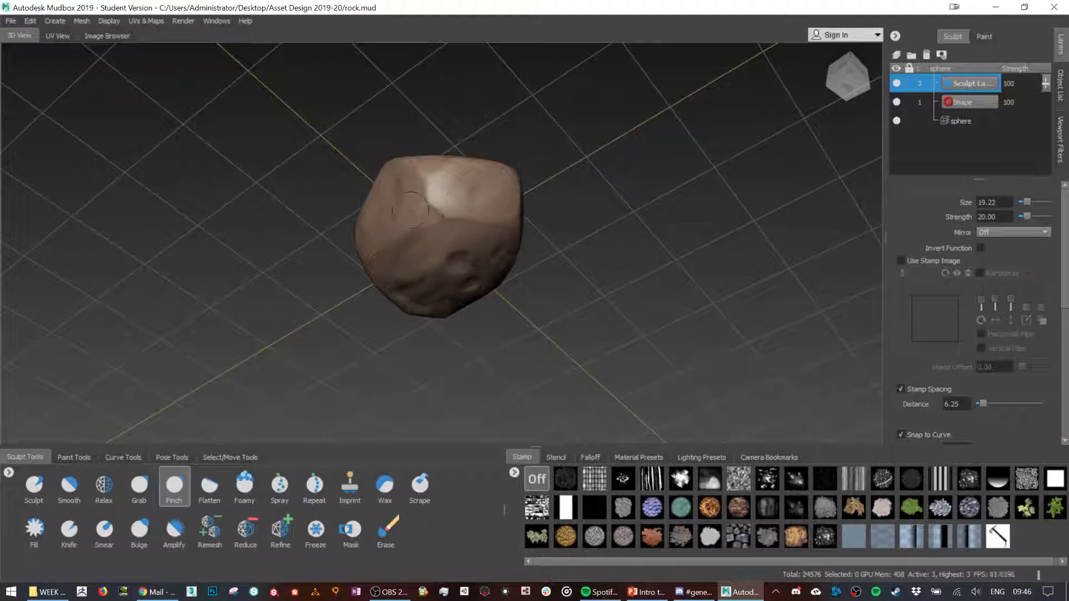
key(shift)
mouse_move(573, 191)
alt+mouse_down()
mouse_move(513, 234)
mouse_move(444, 117)
mouse_move(461, 191)
mouse_move(428, 258)
alt+mouse_up()
- Add a new sculpt layer above the existing ones and subdivide the rock mesh twice, up to level 5
click(896, 54)
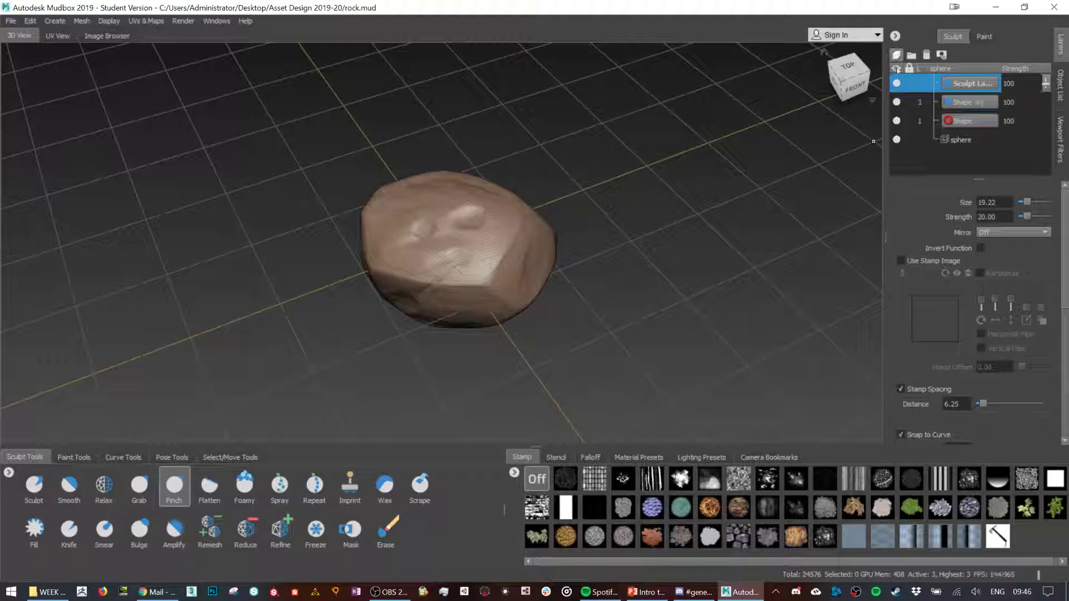
key(shift+d)
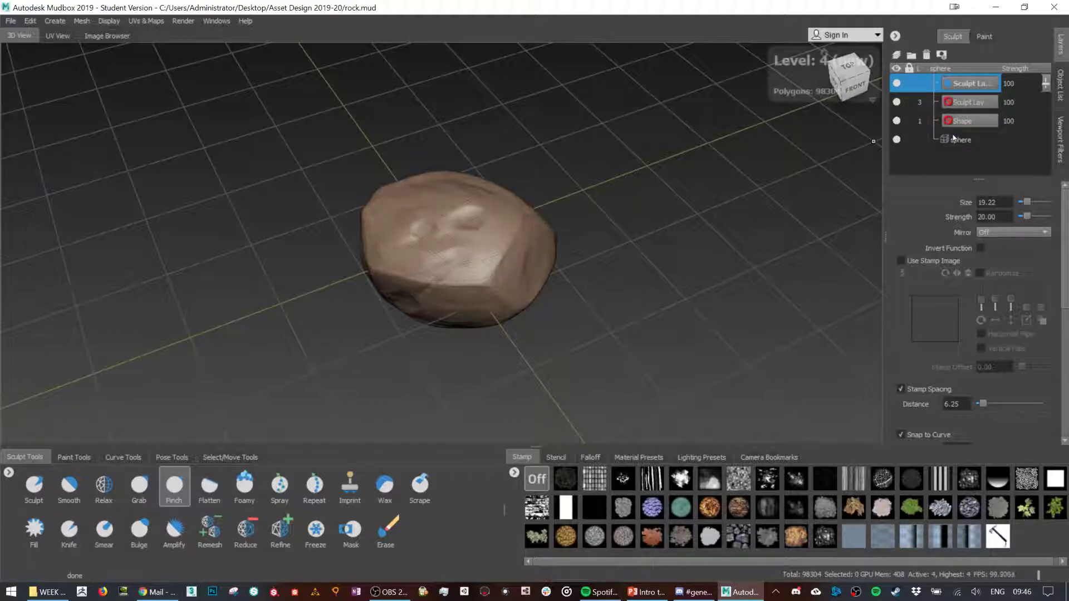
key(shift+d)
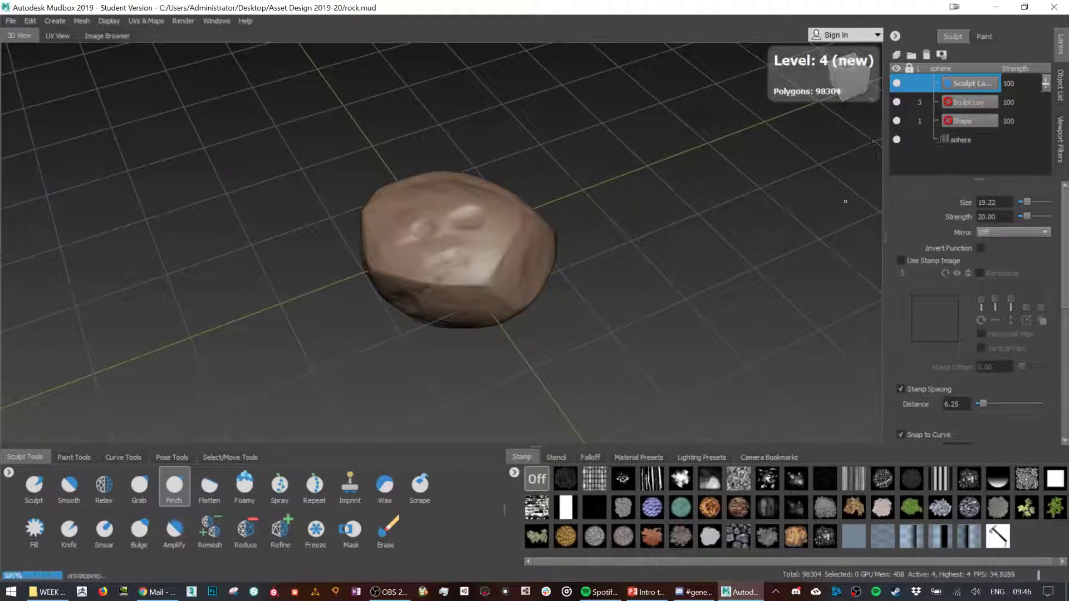
- Stamp the rock's top face using the Imprint tool and the clustered-stone stamp, at size 19.22 and strength 3
click(350, 485)
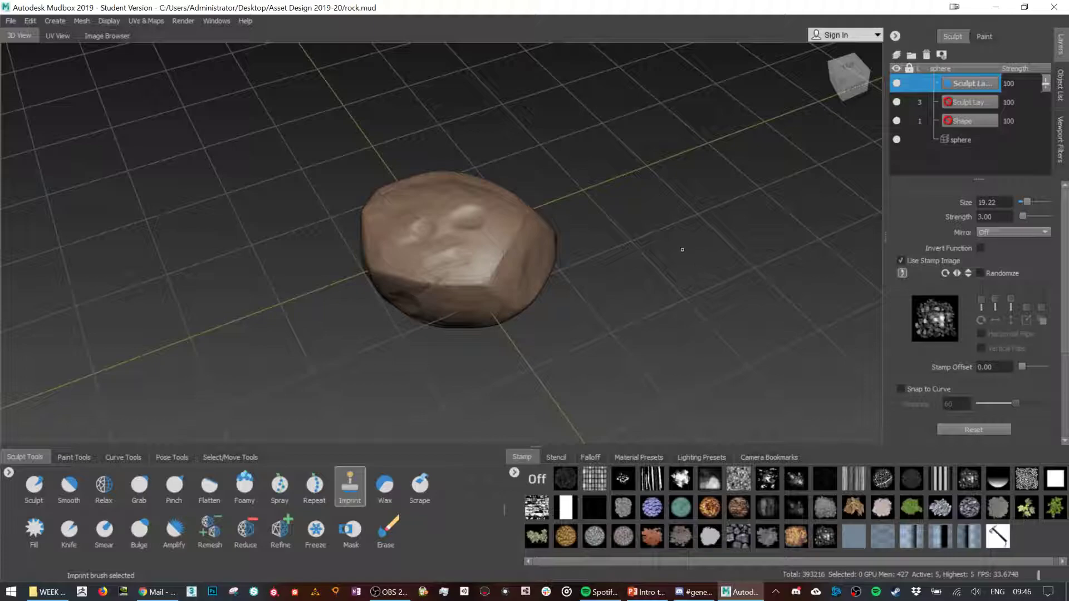
mouse_move(635, 217)
right_down()
mouse_move(632, 254)
mouse_move(685, 222)
mouse_move(638, 259)
right_up()
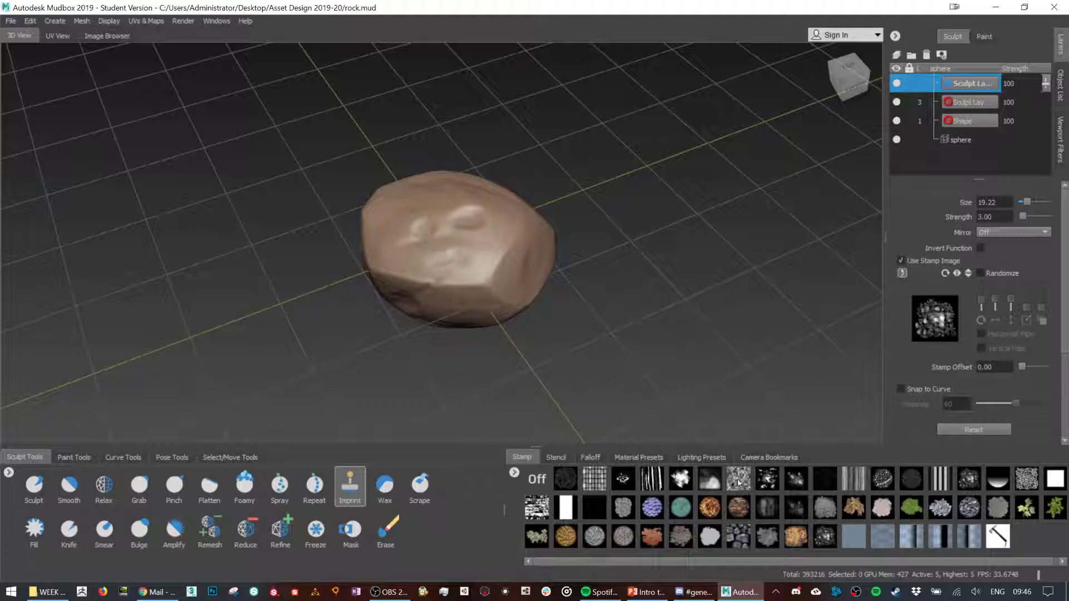
drag(467, 251, 393, 144)
alt+drag(652, 212, 634, 233)
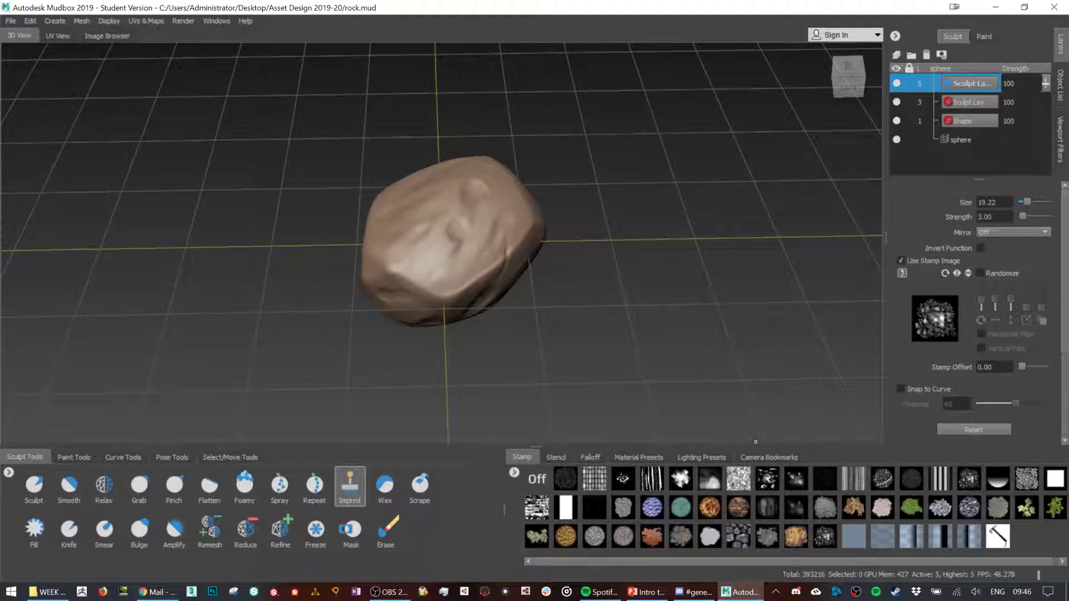
- Try imprinting two splatter stamps in turn on the rock's top face, undoing each imprint
click(767, 479)
drag(434, 236, 433, 205)
key(ctrl+z)
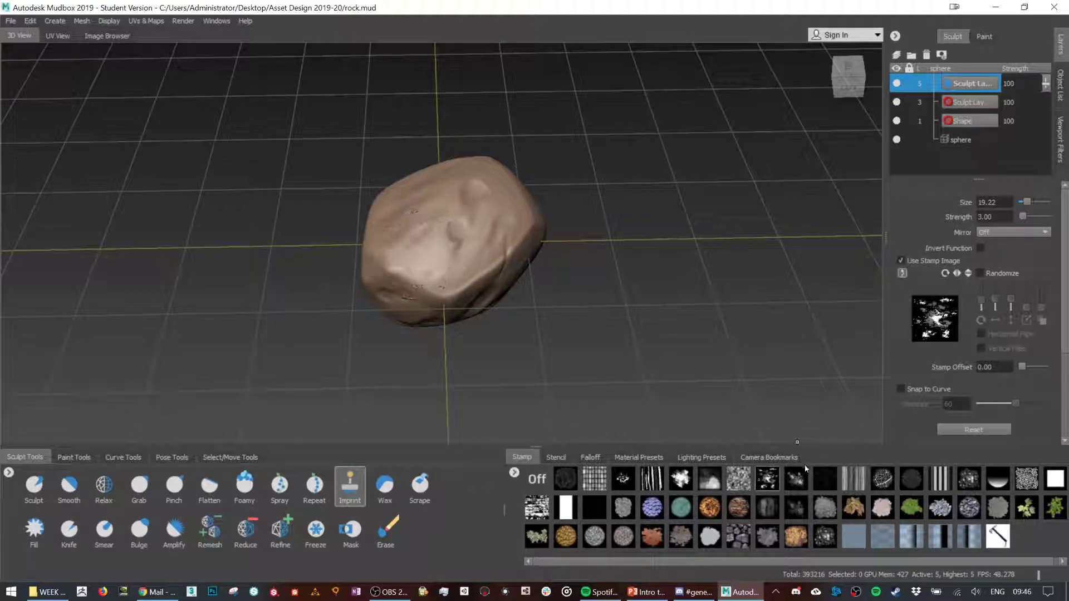
click(796, 479)
drag(431, 253, 434, 237)
alt+drag(739, 149, 697, 197)
key(ctrl+z)
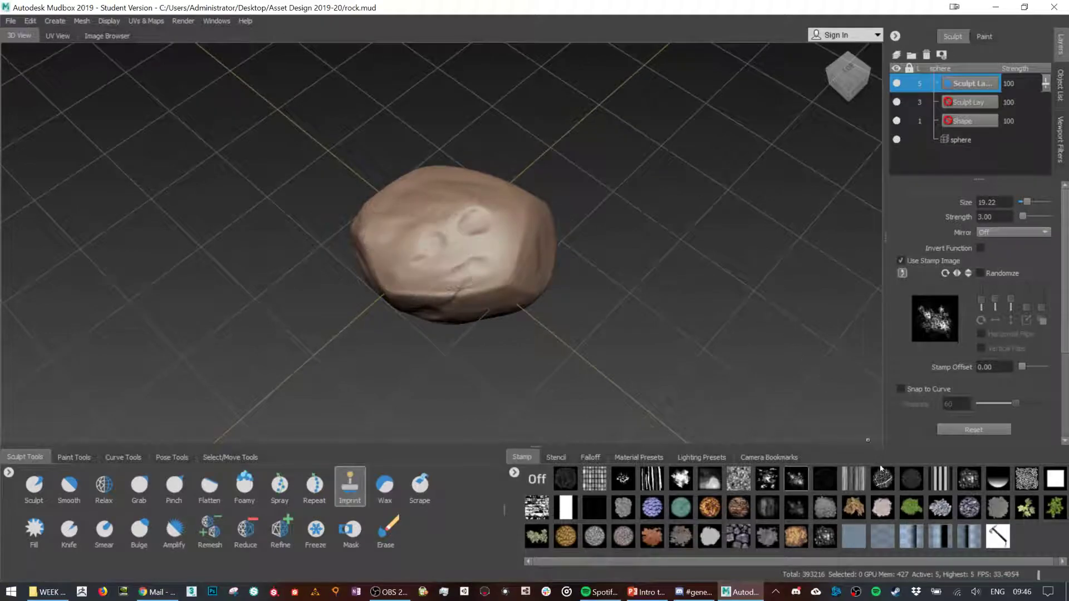
- Try imprinting the blue scale stamp and the cobblestone stamp on the rock's top face, undoing each imprint
click(651, 508)
drag(417, 274, 564, 221)
key(ctrl+z)
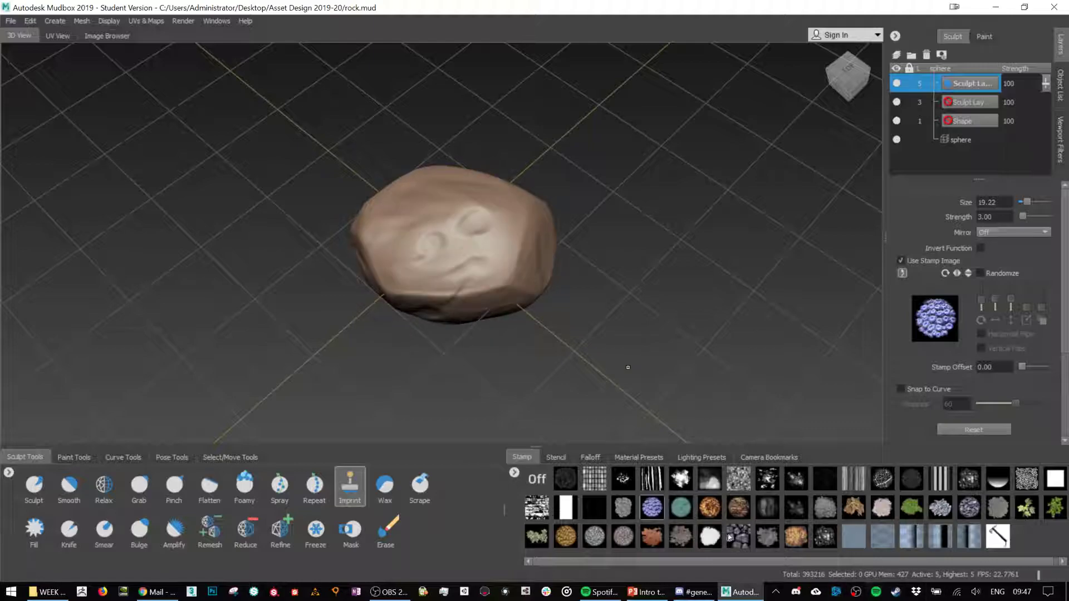
click(738, 536)
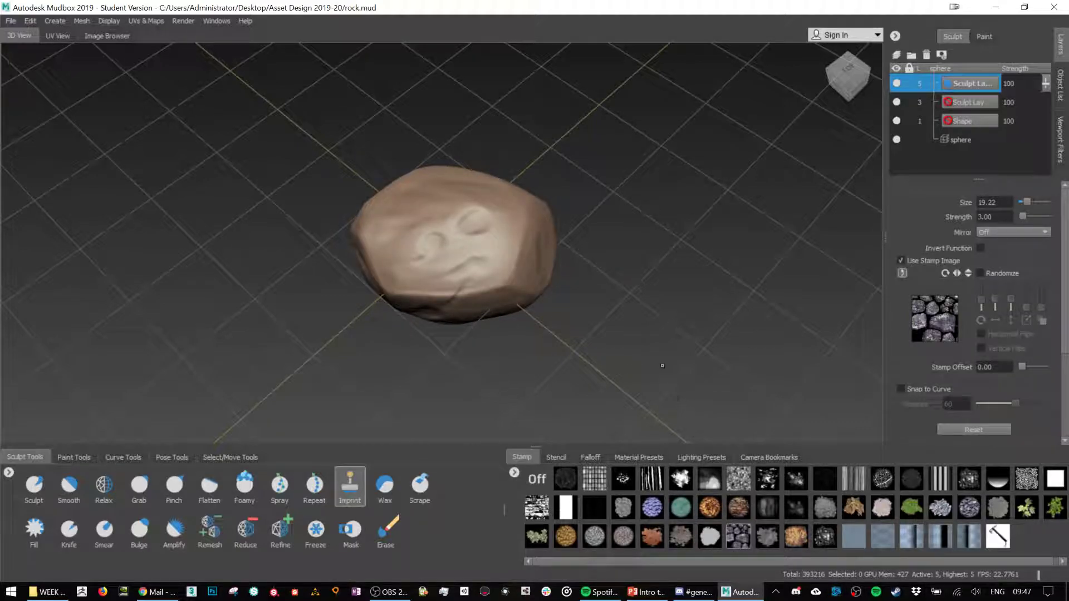
drag(472, 250, 515, 259)
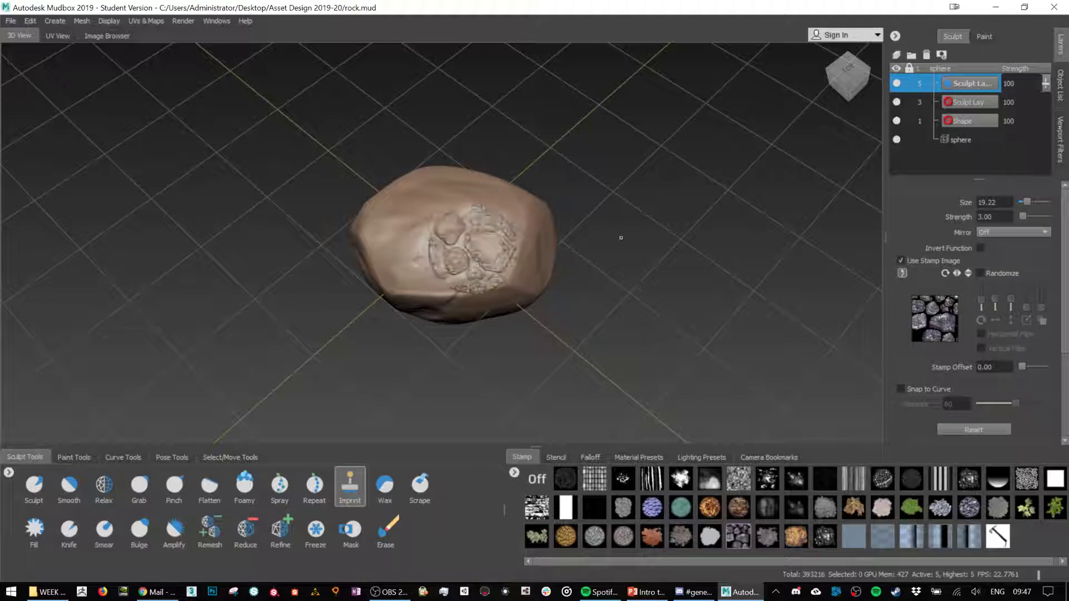
scroll(523, 260, down, 3)
scroll(523, 260, up, 4)
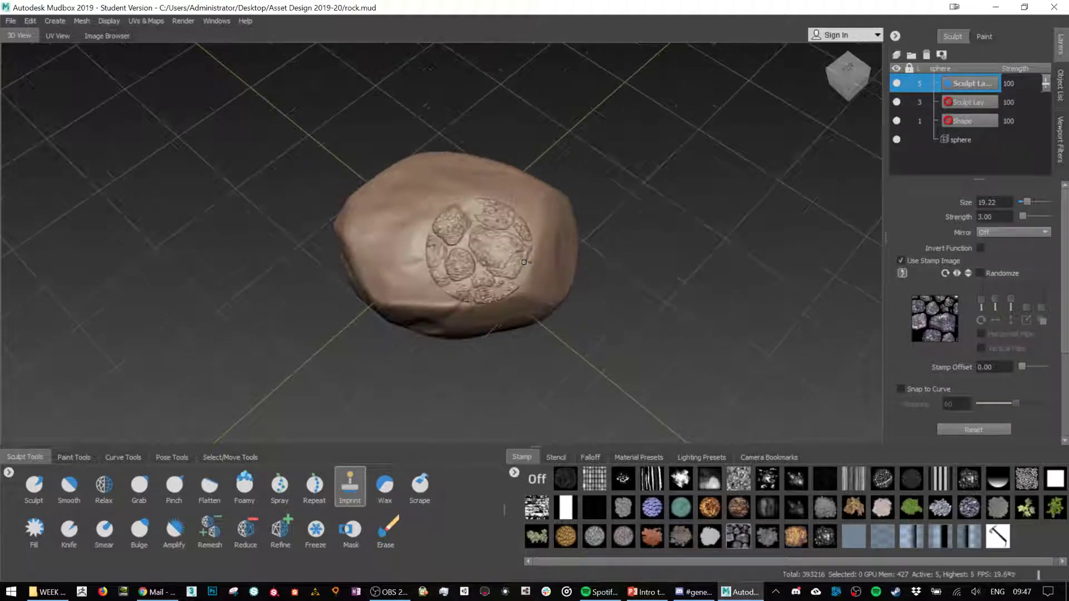
key(ctrl+z)
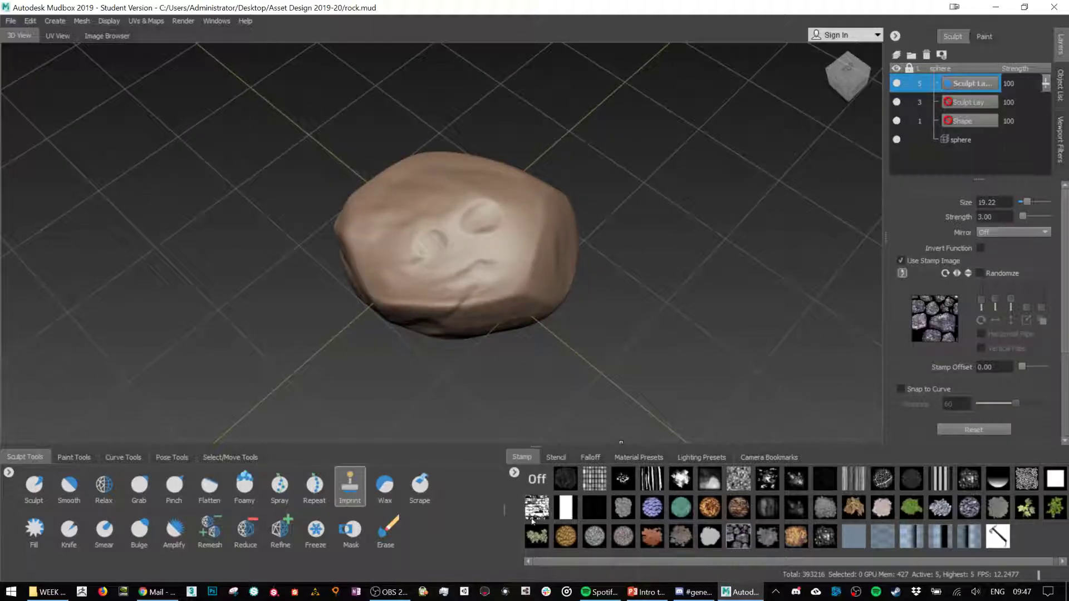
- Try imprinting the black-and-white brick stamp on the rock's top face, and undo it
click(537, 507)
drag(496, 250, 495, 340)
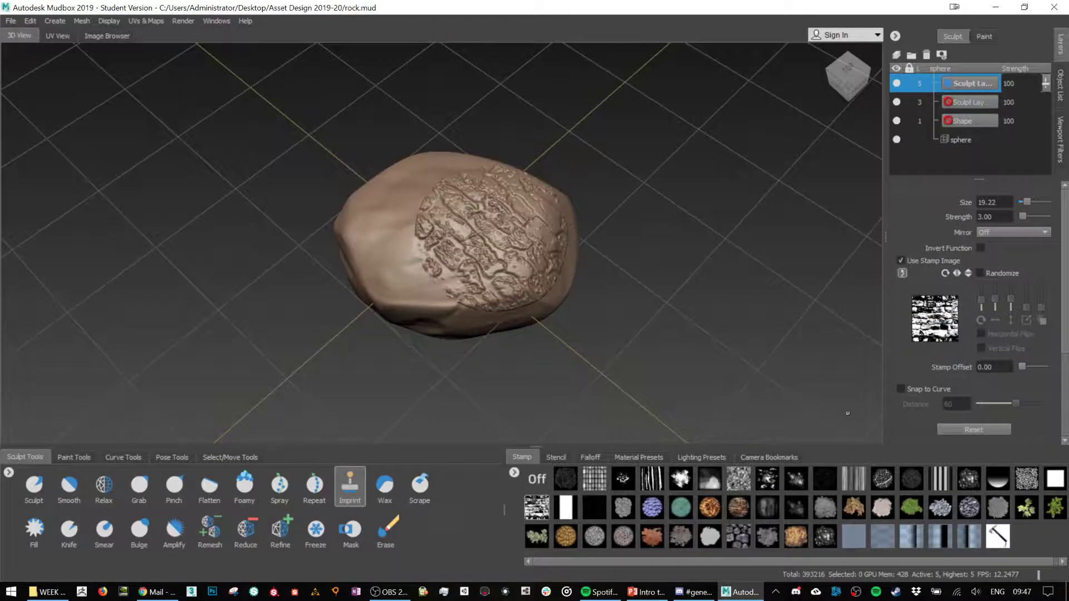
key(ctrl+z)
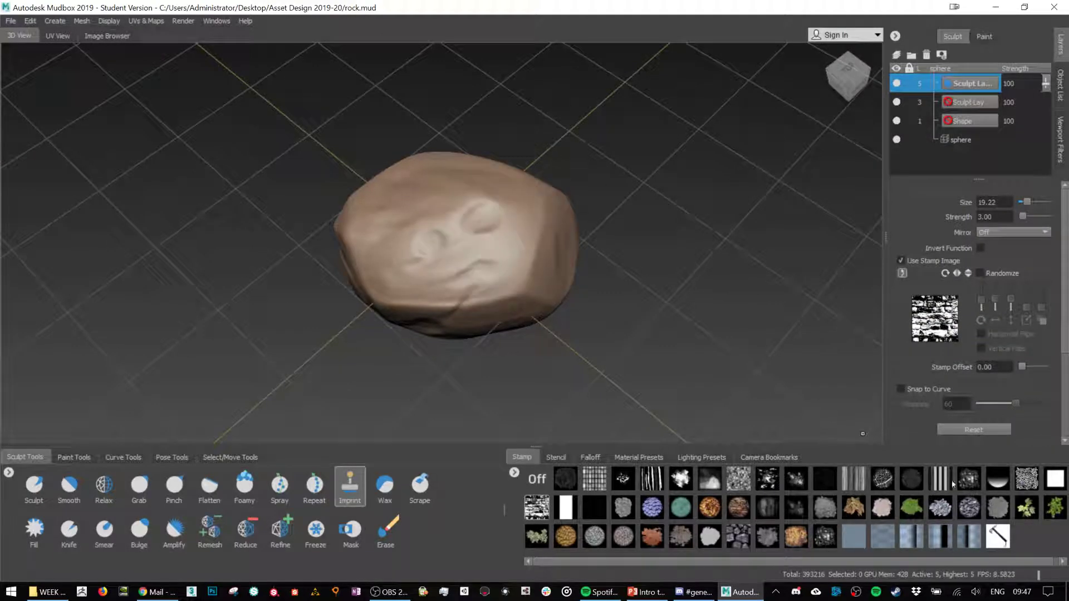
- Imprint the clustered-stone stamp over the rock's top and side faces at strength 3, and smooth the harsh marks
click(969, 479)
drag(472, 262, 560, 225)
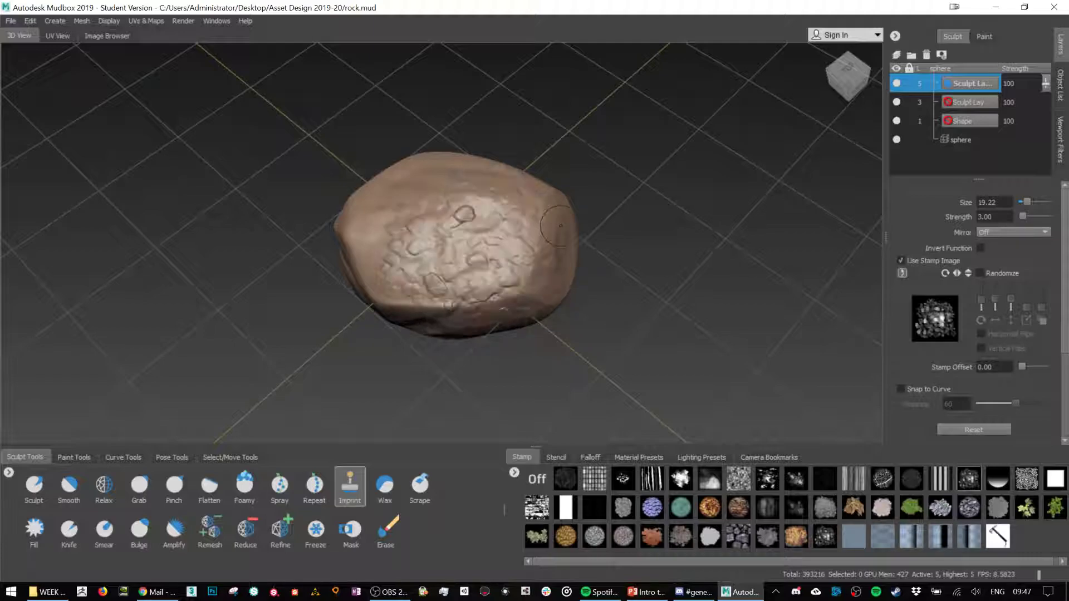
mouse_move(582, 314)
alt+mouse_down()
mouse_move(651, 277)
mouse_move(416, 240)
alt+mouse_up()
drag(495, 233, 548, 228)
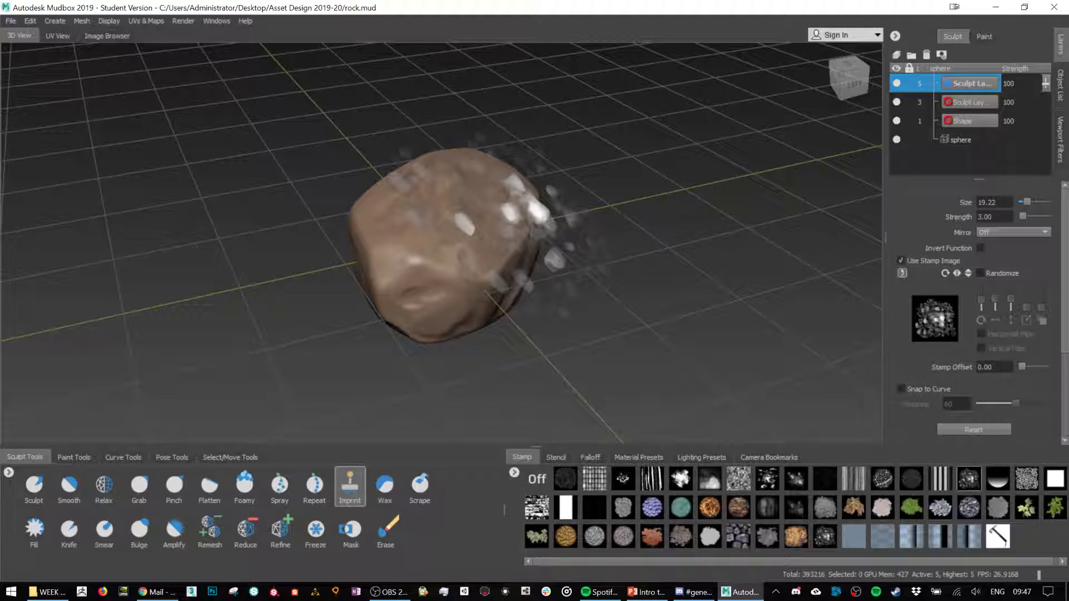
drag(548, 228, 549, 229)
alt+drag(763, 279, 663, 275)
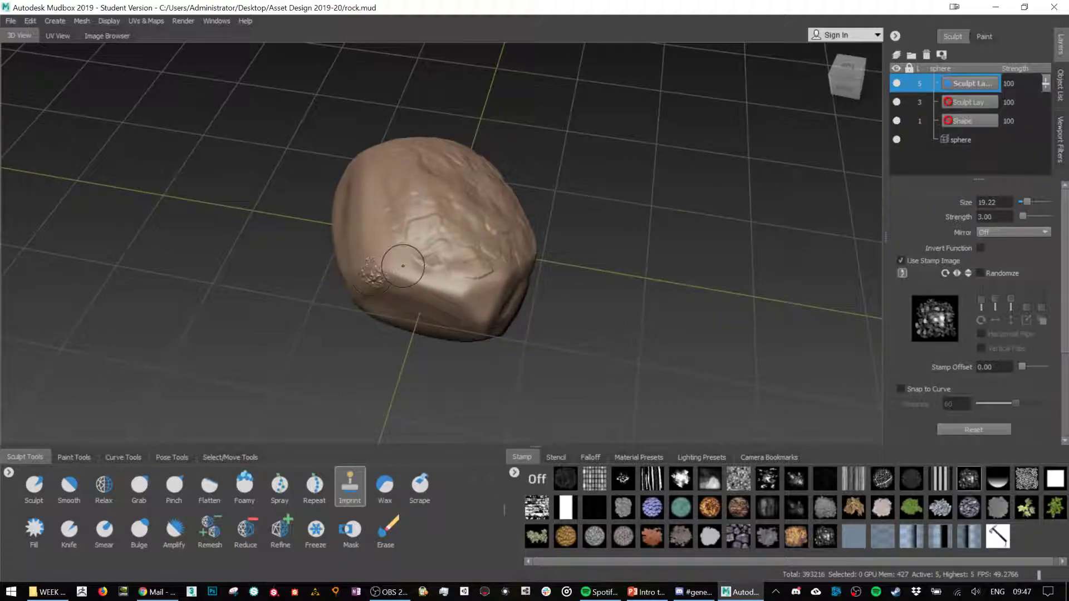
alt+drag(382, 199, 359, 161)
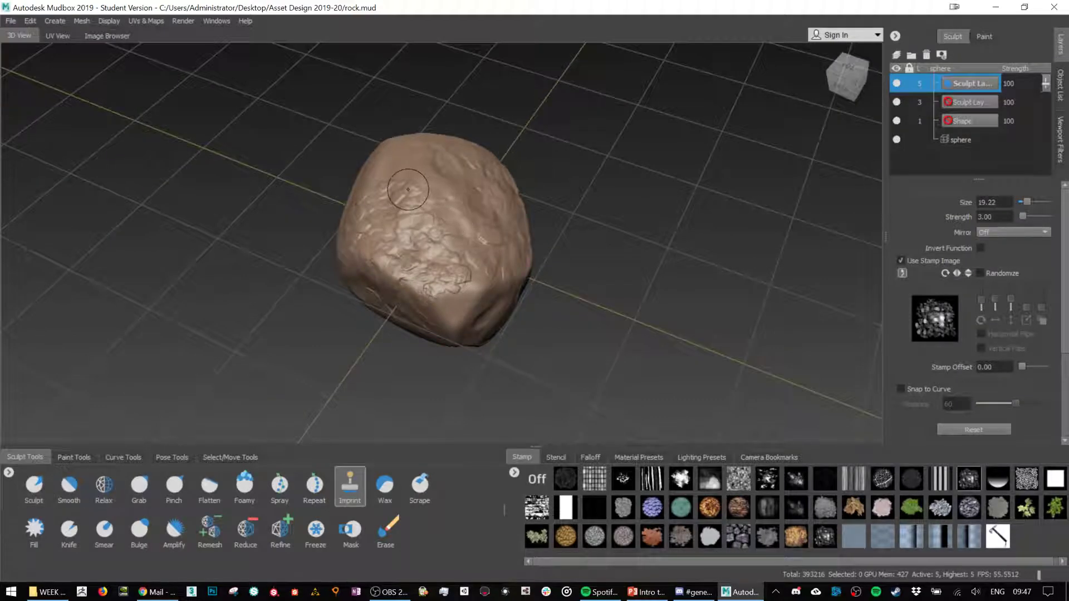
key(shift)
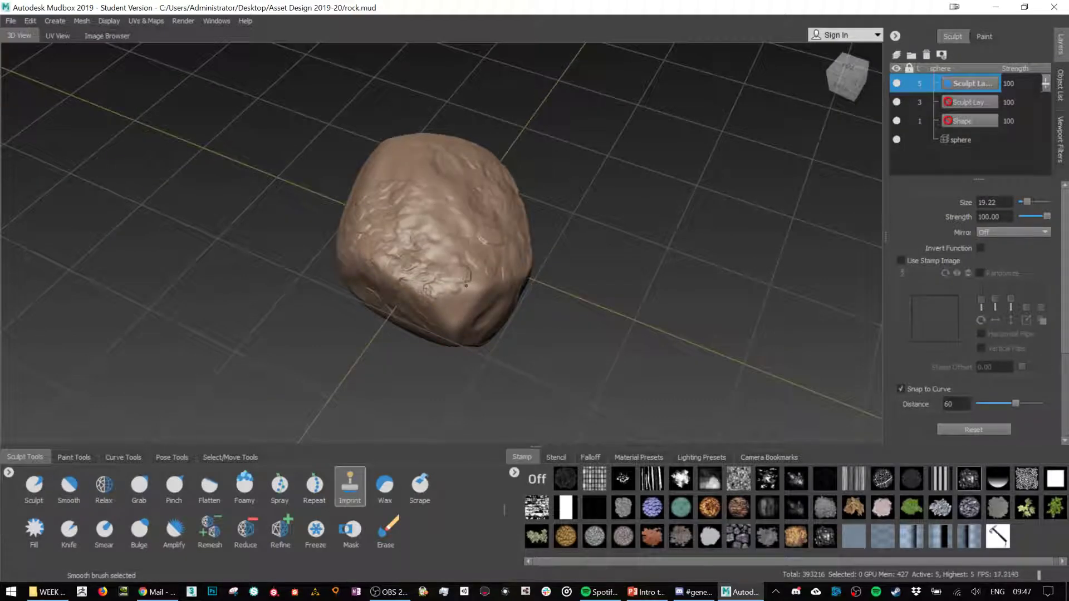
mouse_move(456, 270)
alt+mouse_down()
mouse_move(432, 251)
mouse_move(631, 254)
mouse_move(724, 189)
alt+mouse_up()
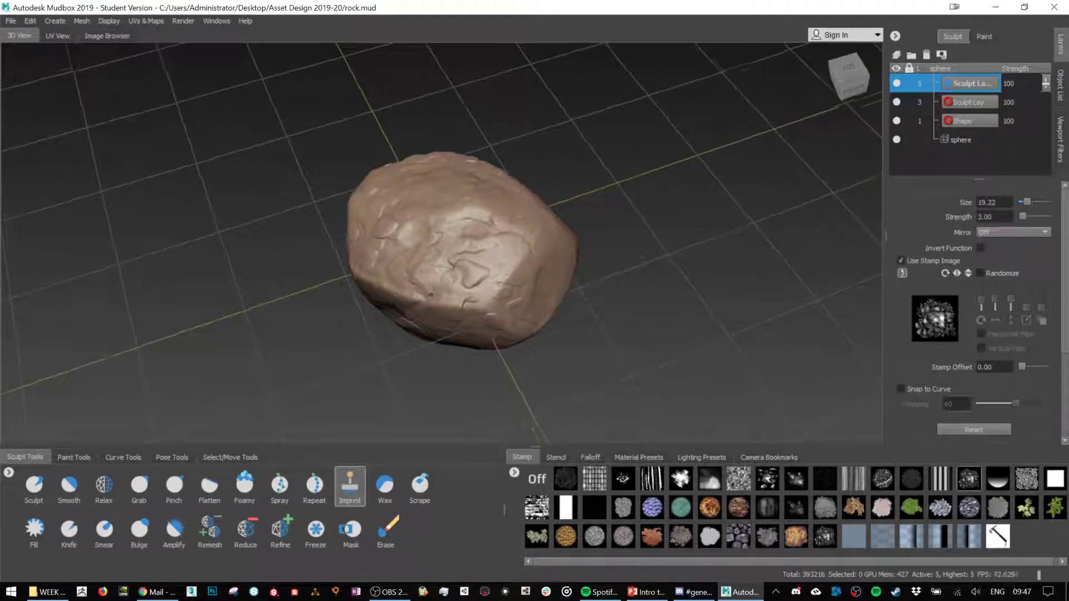
- Imprint the dense noise stamp over the rock's end and side faces at size 19.22 and strength 3
click(739, 480)
alt+drag(462, 223, 545, 242)
alt+drag(728, 268, 622, 204)
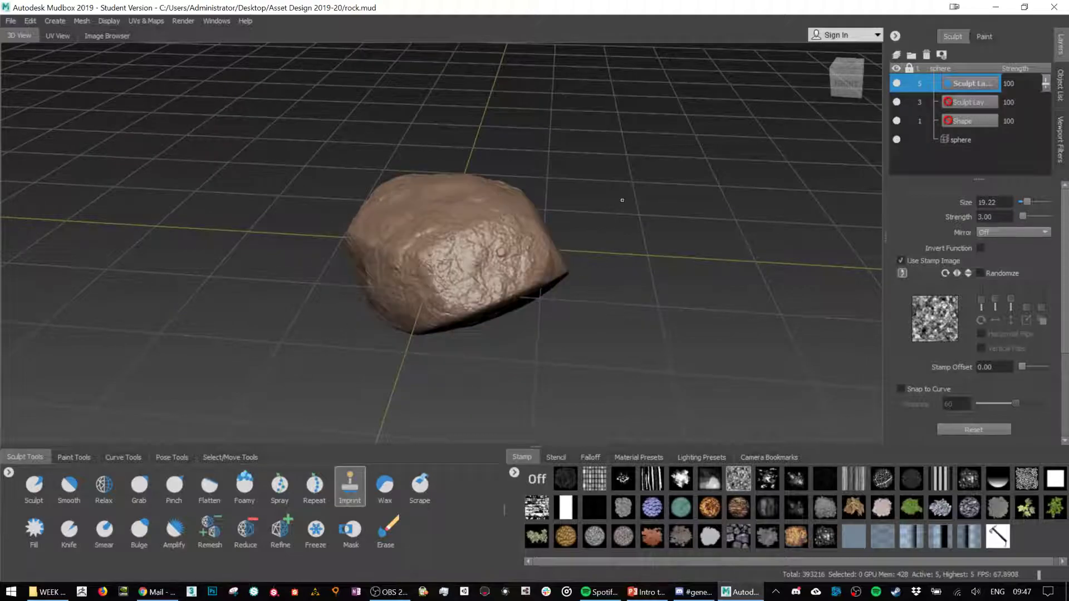
alt+drag(742, 248, 657, 206)
drag(445, 198, 563, 167)
alt+drag(696, 201, 571, 195)
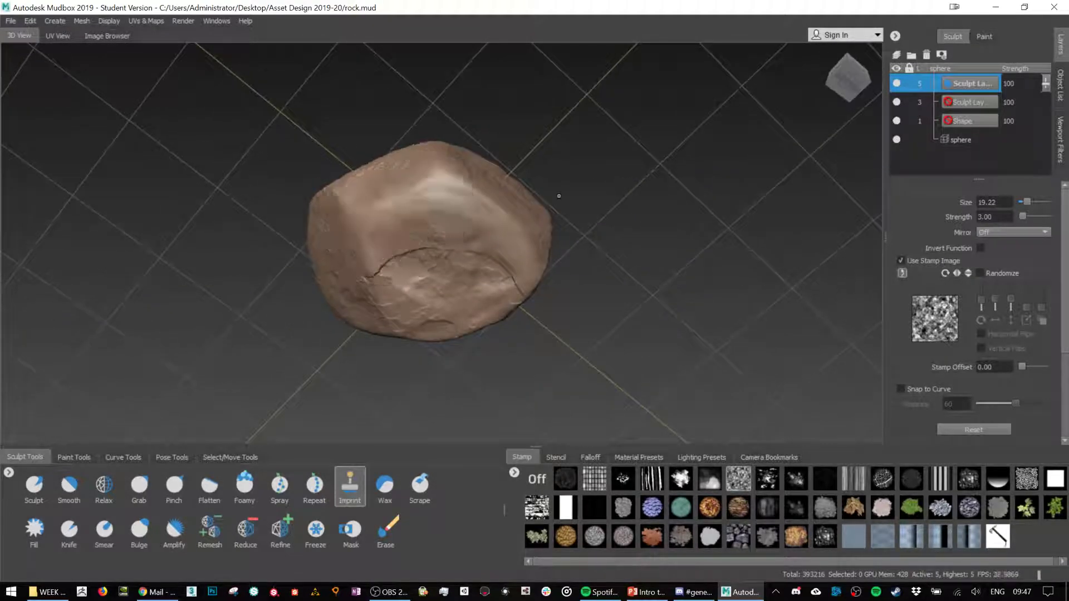
- Test the Spray tool's hammer stamp on a side face at size 19.22 and strength 15, smoothing the marks and undoing the last stroke
click(280, 484)
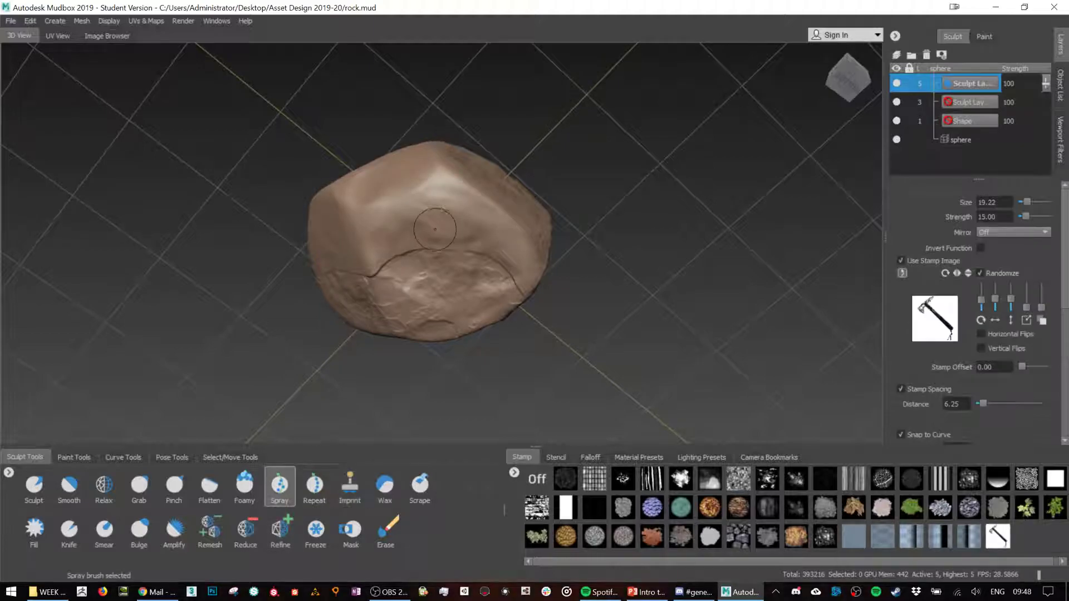
mouse_move(518, 295)
alt+mouse_down()
mouse_move(501, 250)
mouse_move(483, 303)
mouse_move(437, 190)
alt+mouse_up()
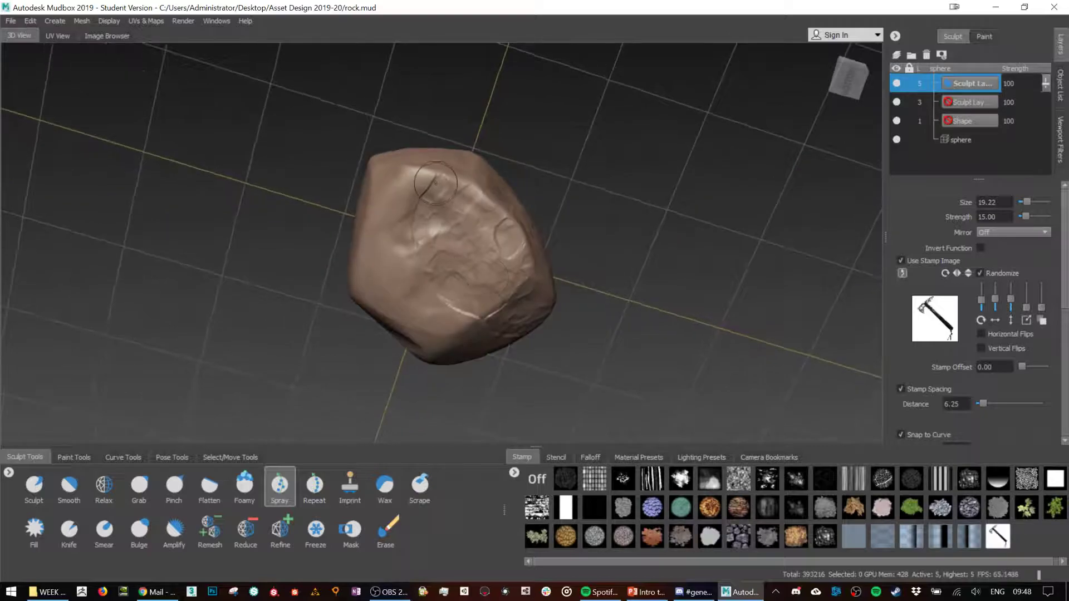
key(shift)
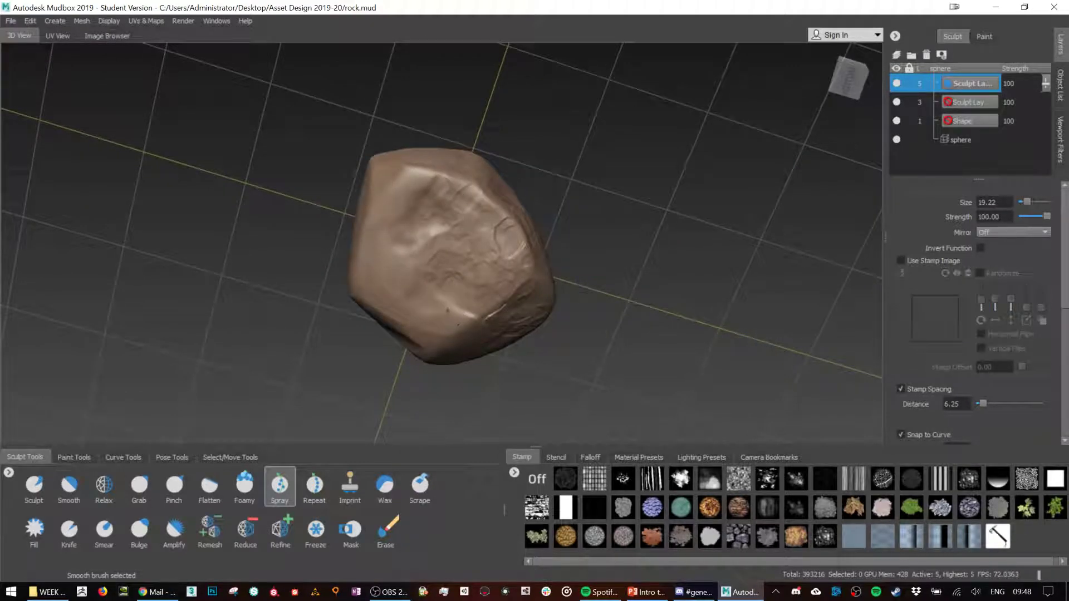
click(279, 484)
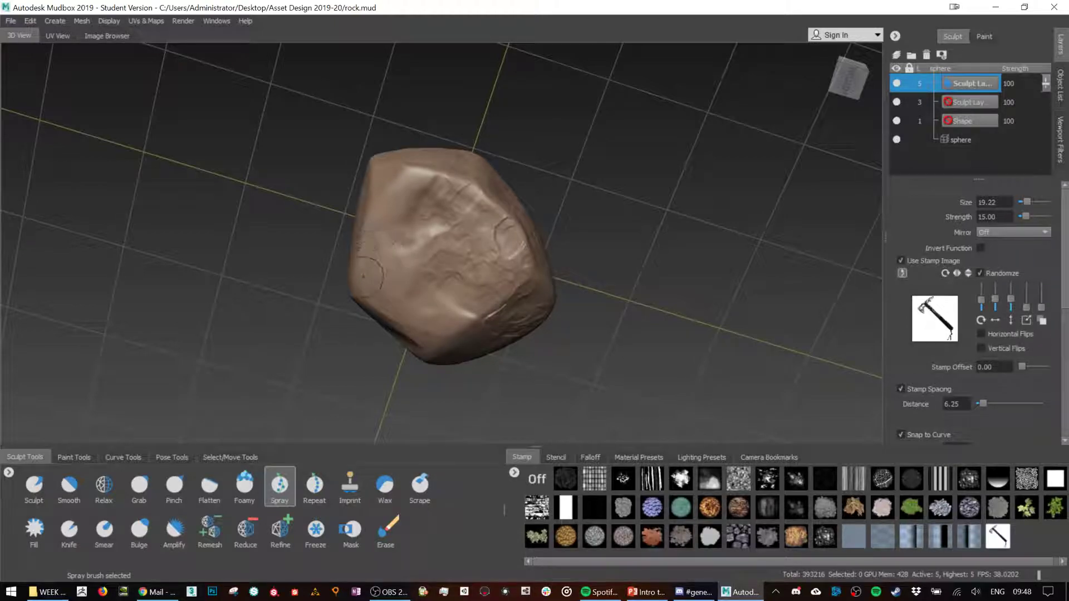
drag(370, 269, 400, 239)
key(ctrl+z)
- Spray the dense noise stamp around the rock's sides at strength 15, with the brush enlarged to 145.82 and reduced to 131.24
alt+drag(629, 274, 579, 334)
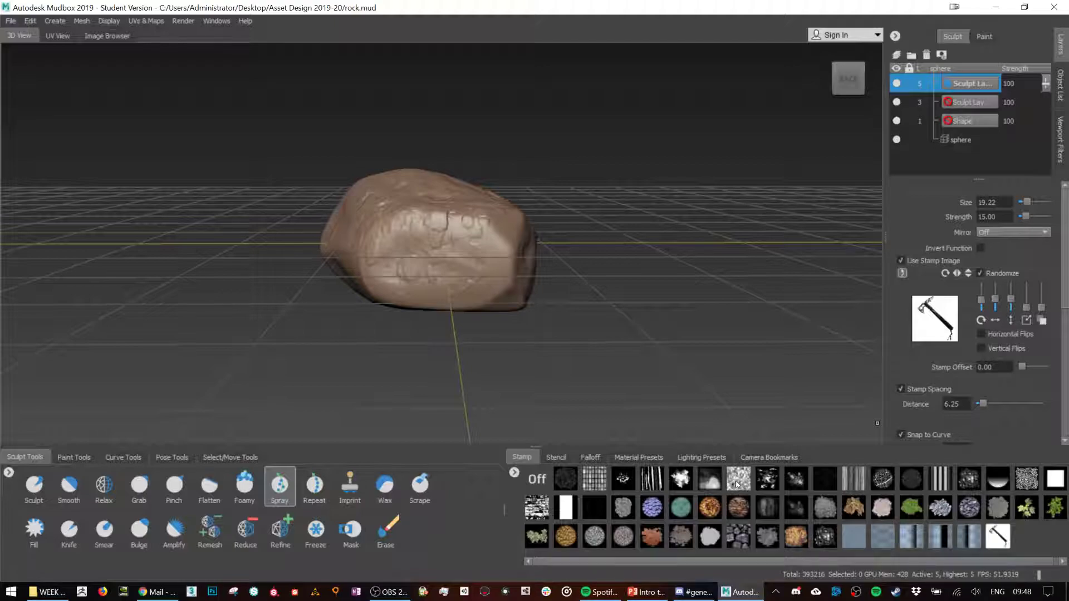
click(737, 480)
alt+drag(557, 289, 518, 356)
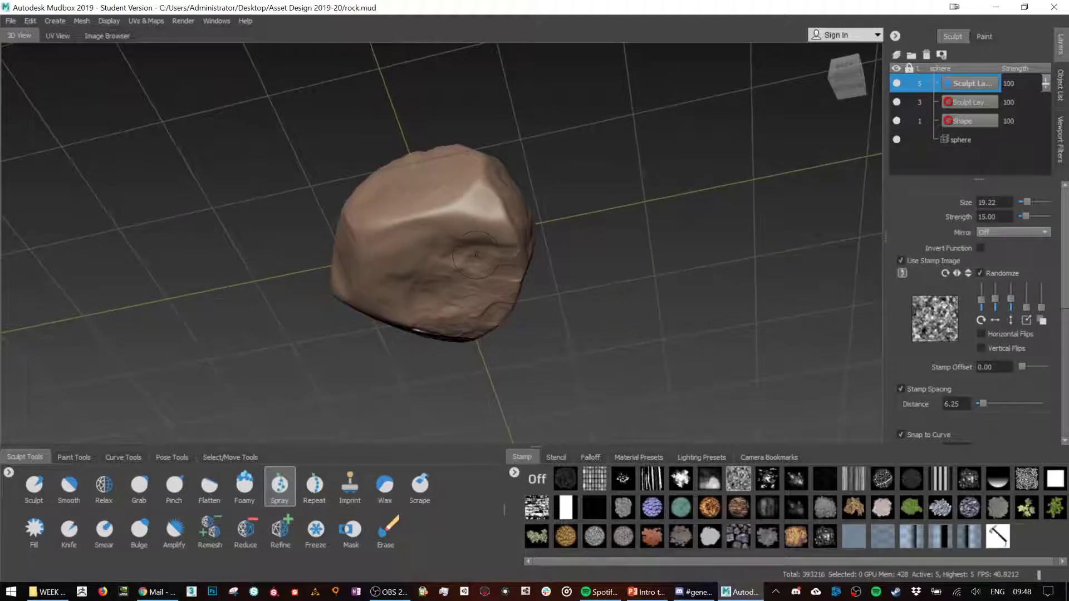
key(b)
mouse_move(440, 229)
mouse_down()
mouse_move(546, 223)
mouse_move(456, 220)
mouse_move(449, 233)
mouse_up()
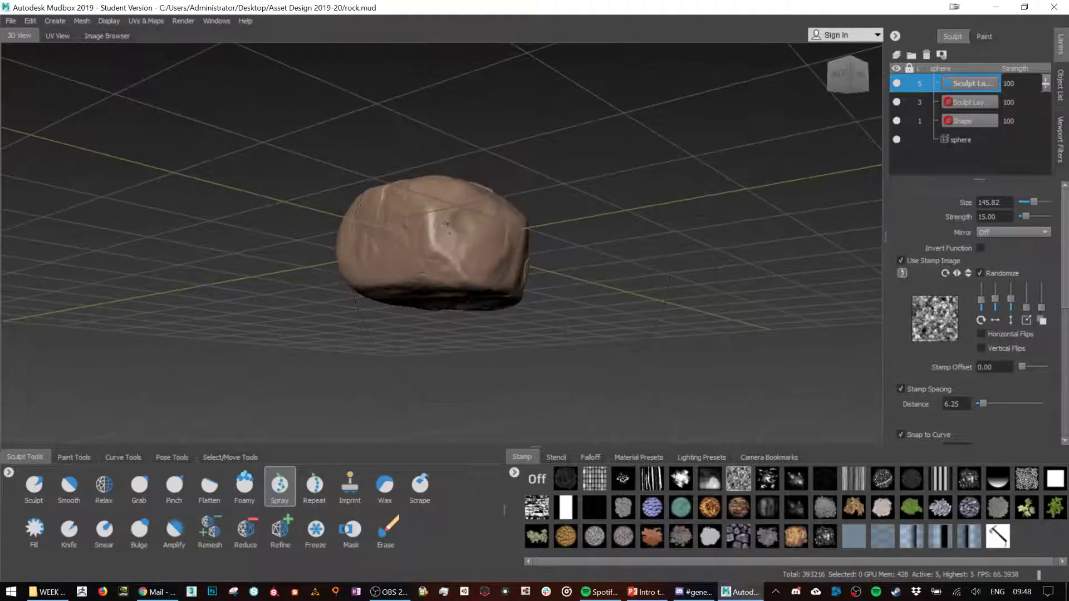
alt+drag(541, 203, 417, 224)
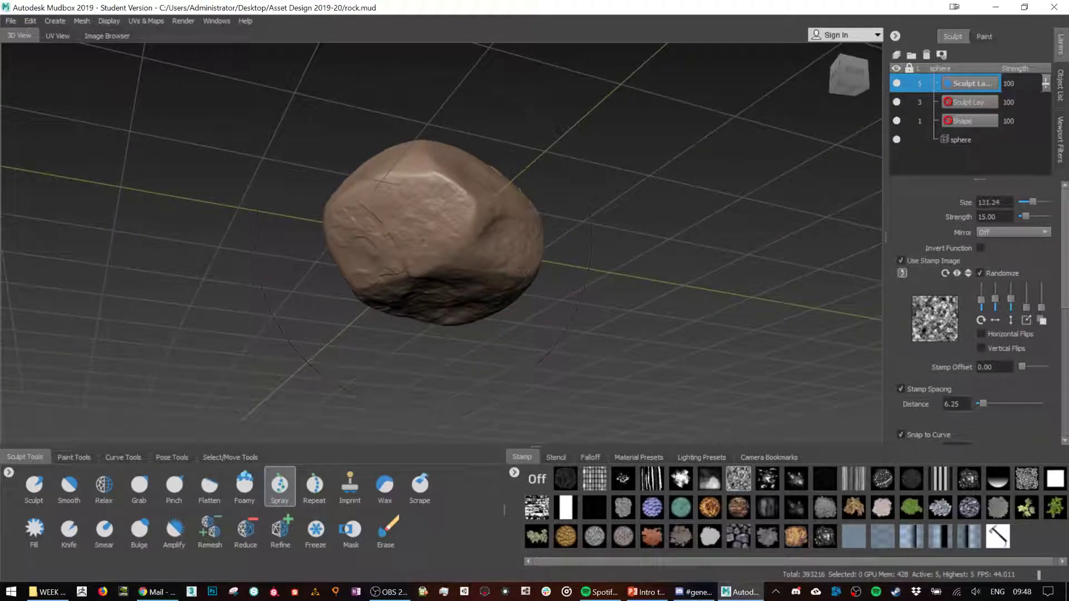
- Continue spraying noise detail over the rock's end and top faces at strength 15, resizing the brush to 45.76 and 81.07
key(shift)
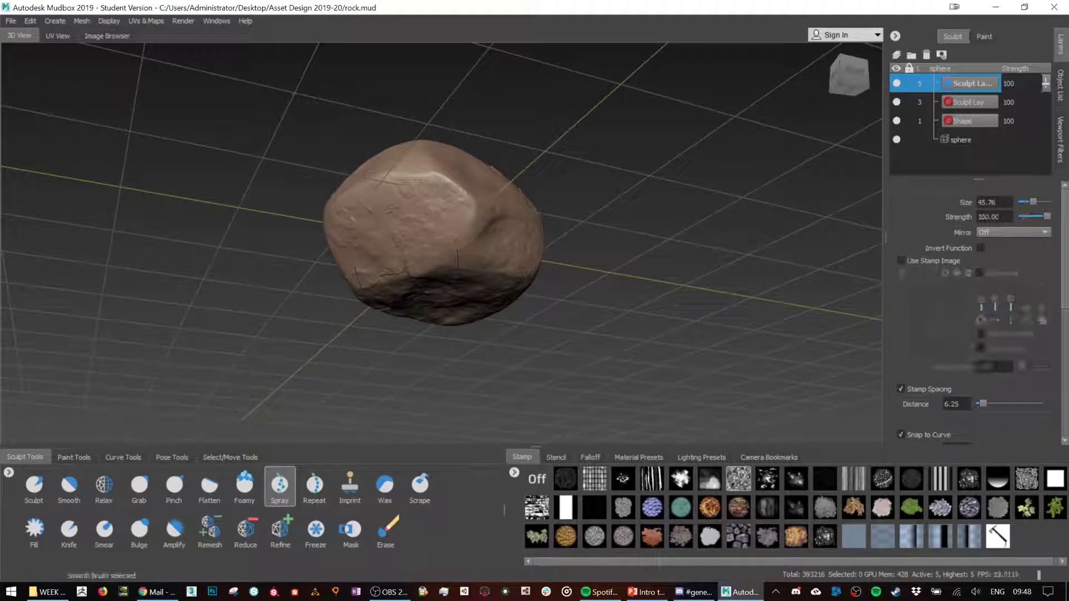
key(shift)
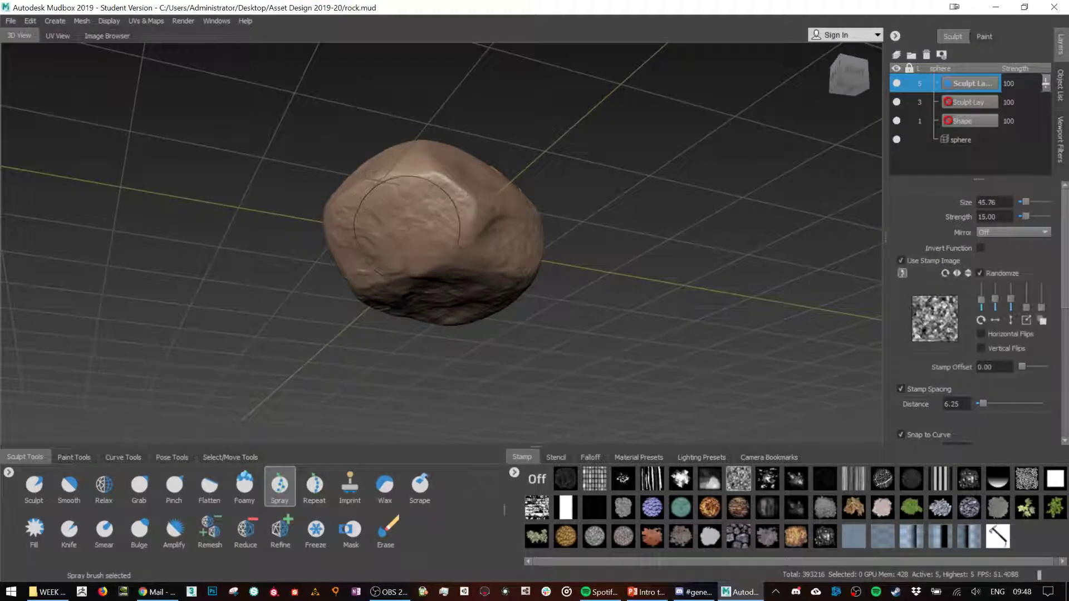
mouse_move(534, 146)
alt+mouse_down()
mouse_move(441, 267)
mouse_move(397, 273)
alt+mouse_up()
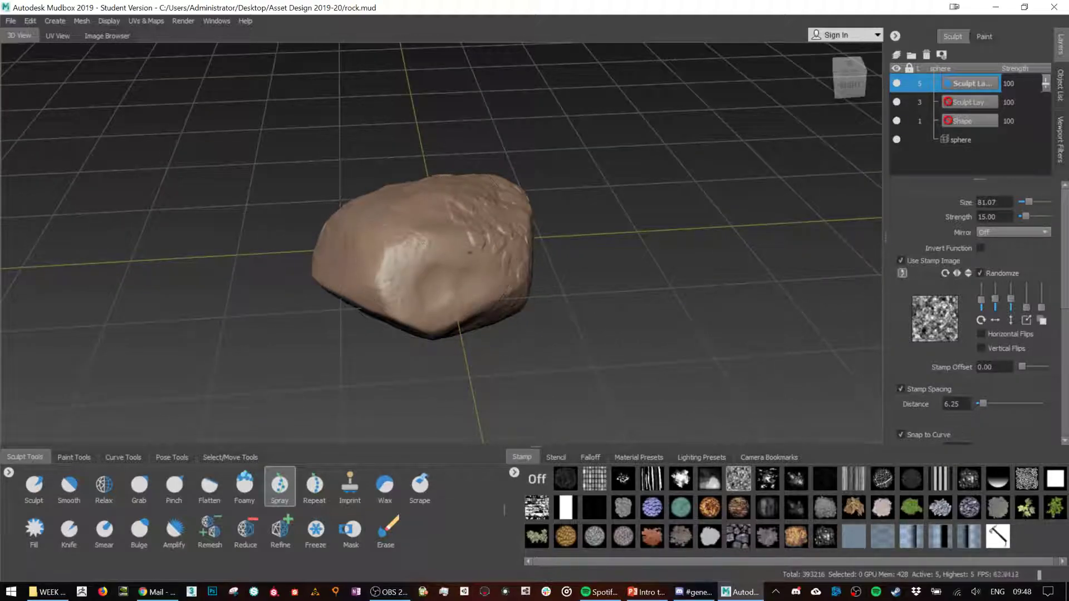
mouse_move(460, 252)
alt+mouse_down()
mouse_move(453, 269)
mouse_move(508, 248)
mouse_move(434, 240)
alt+mouse_up()
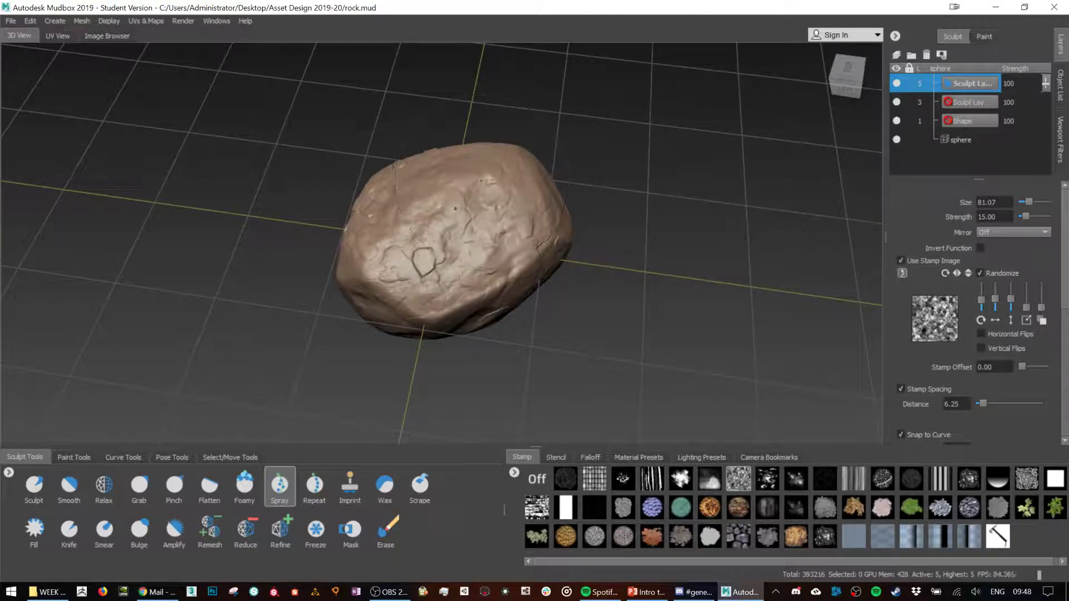
mouse_move(471, 231)
alt+mouse_down()
mouse_move(434, 234)
mouse_move(435, 261)
alt+mouse_up()
alt+drag(645, 177, 676, 251)
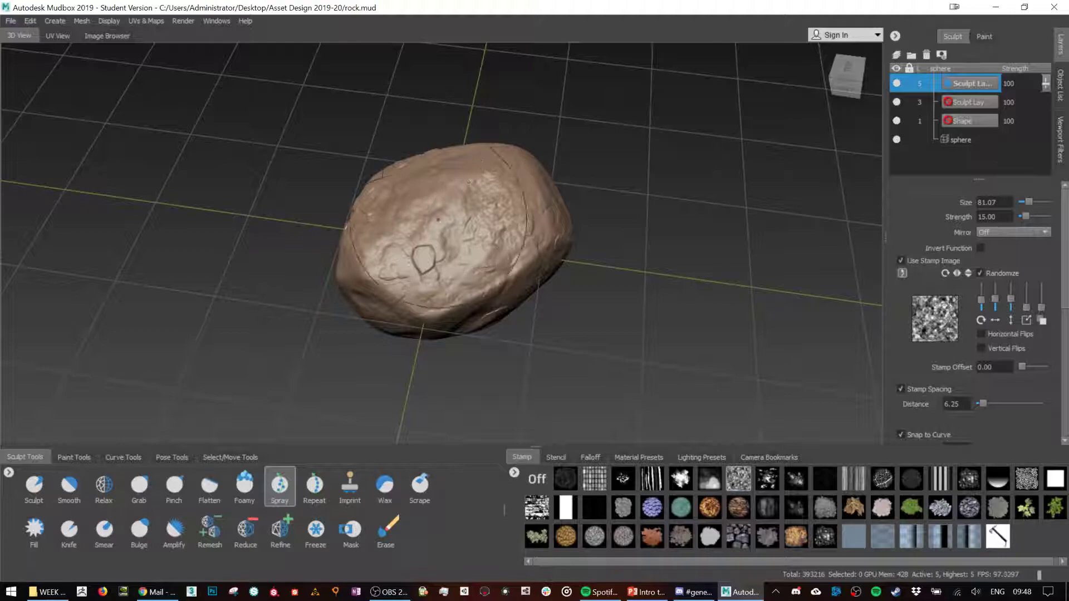
- Try the Fill tool on the rock's surface at size 81.07 and strength 15, and undo the stroke
click(34, 529)
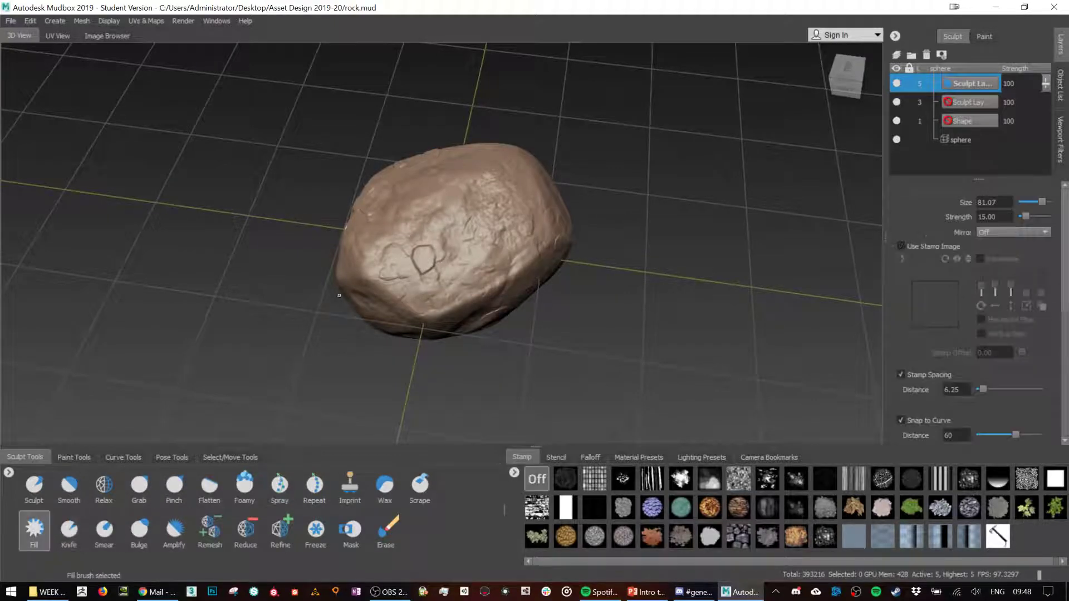
key(ctrl+z)
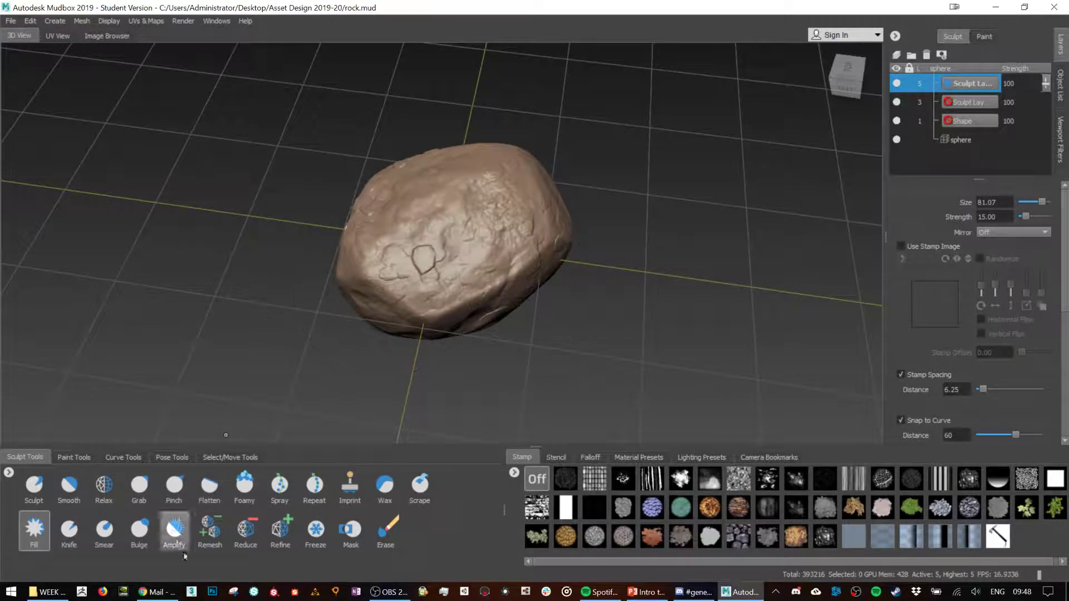
- Try the Imprint tool's noise stamp at strength 3 on the rock's face, and the Amplify tool at strength 15
click(349, 484)
drag(457, 206, 448, 146)
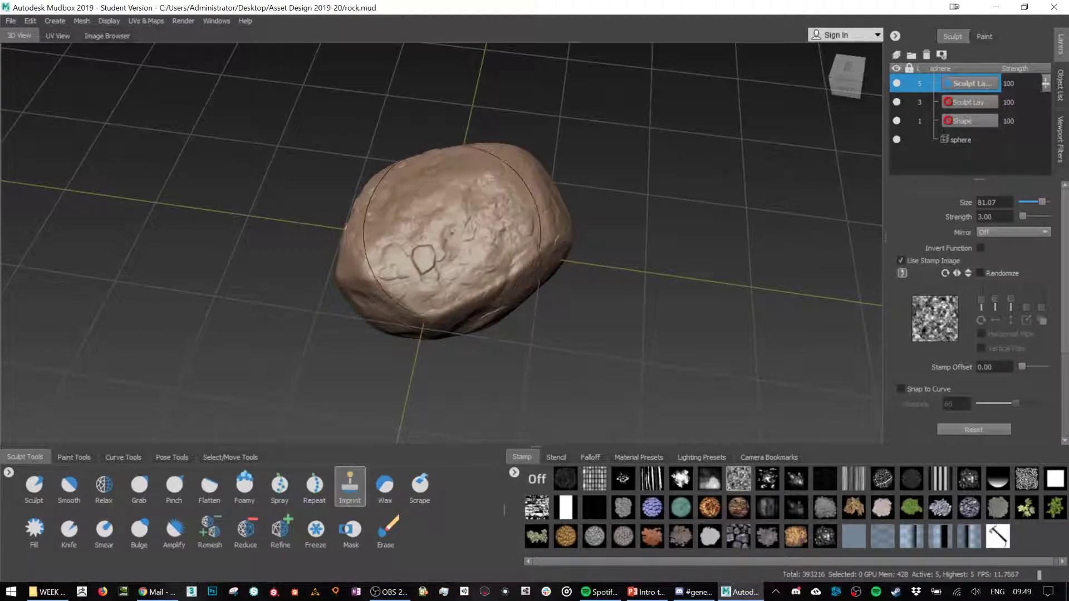
click(174, 530)
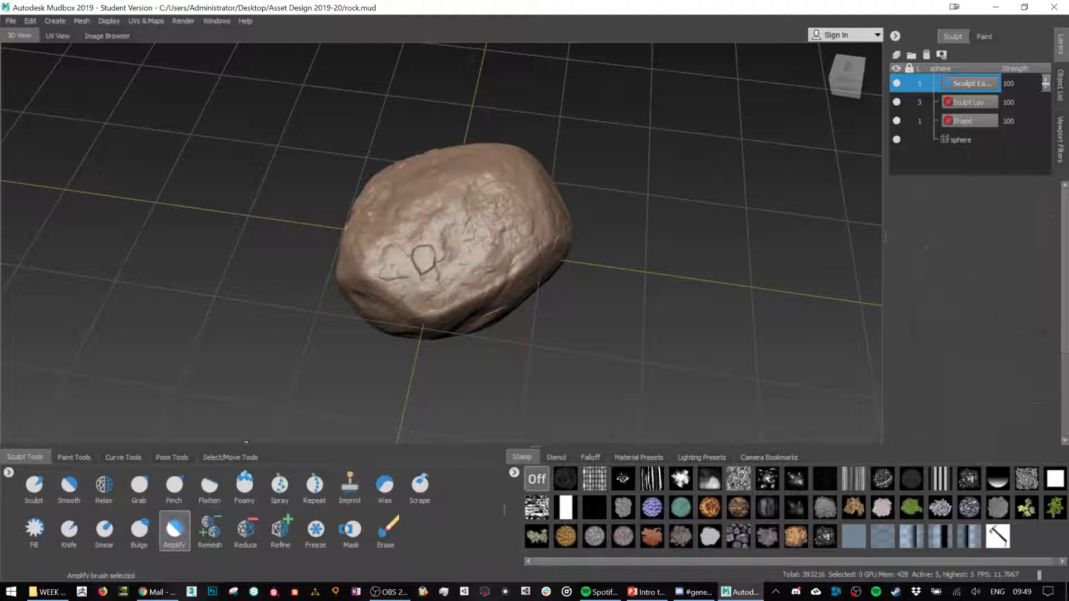
mouse_move(436, 253)
mouse_down()
mouse_move(482, 245)
mouse_move(487, 217)
mouse_up()
mouse_move(652, 141)
alt+mouse_down()
mouse_move(598, 96)
mouse_move(654, 166)
mouse_move(657, 139)
alt+mouse_up()
alt+drag(440, 258, 418, 253)
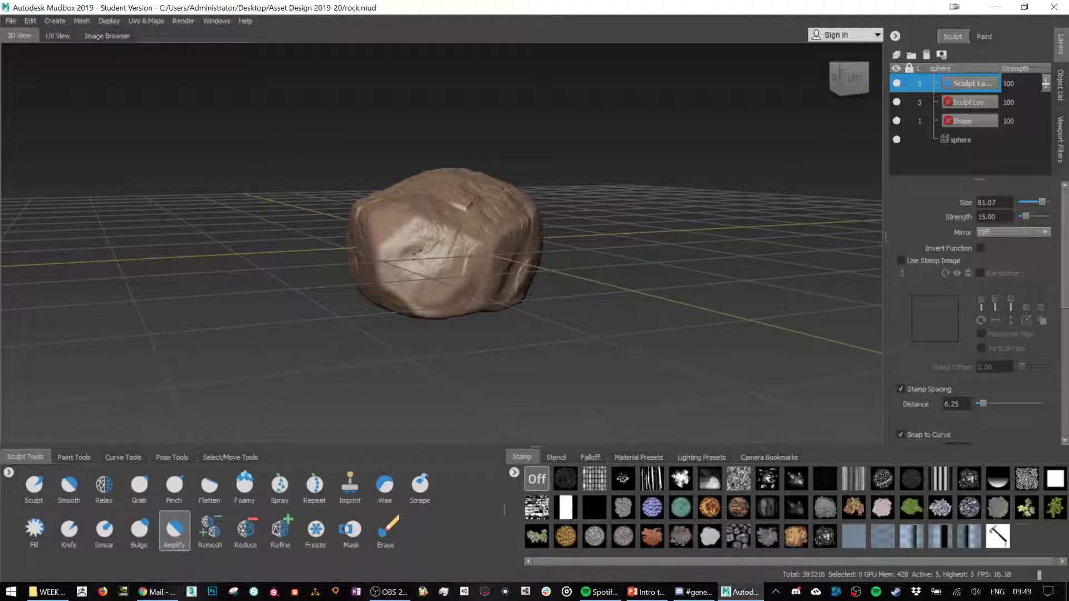
alt+drag(638, 256, 557, 250)
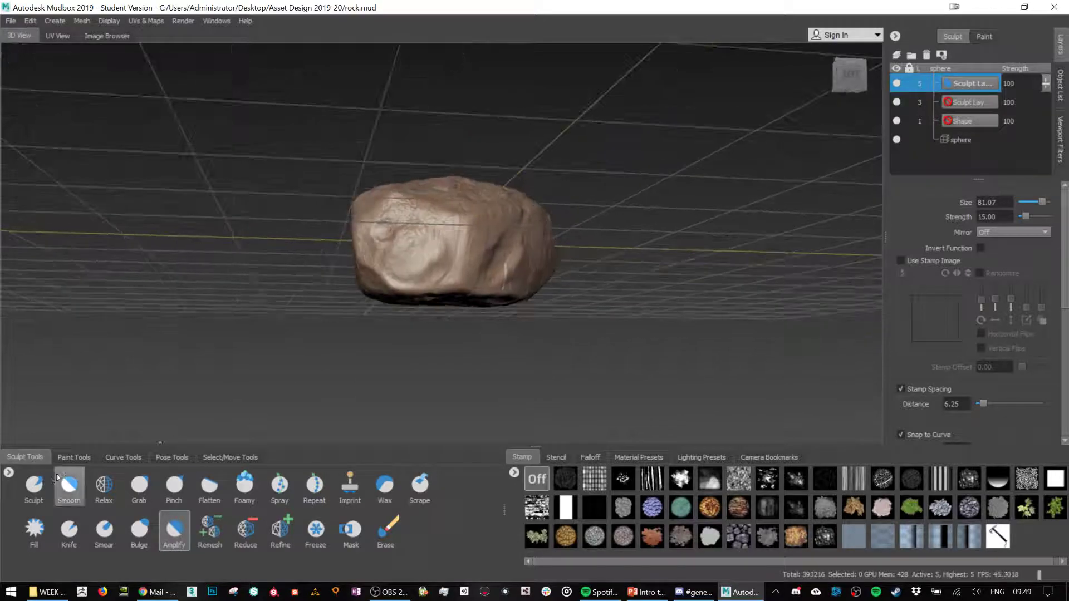
click(34, 485)
alt+drag(424, 289, 439, 228)
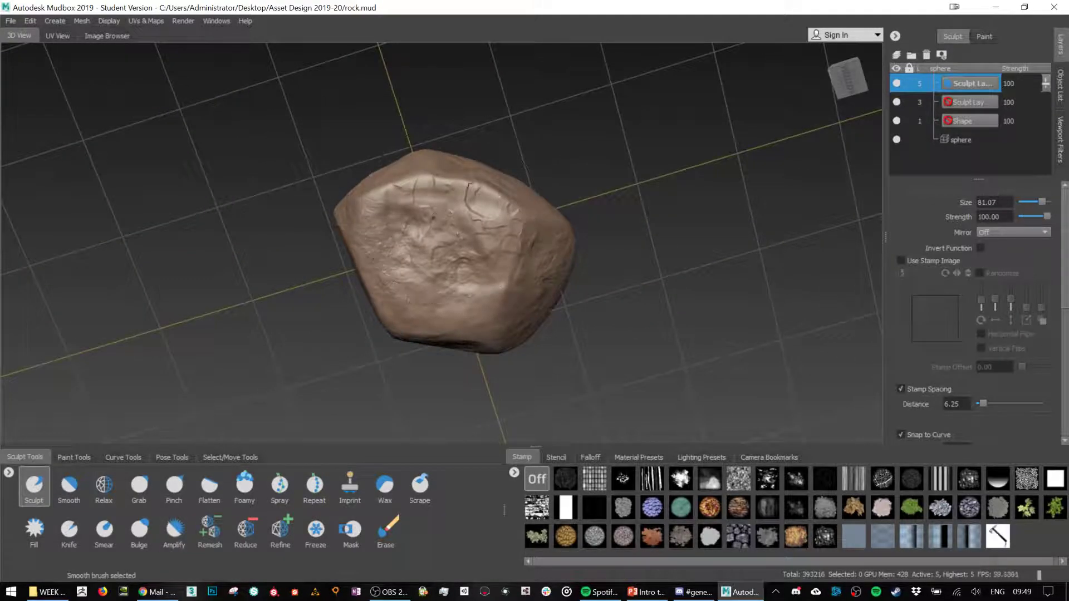
alt+drag(626, 210, 635, 245)
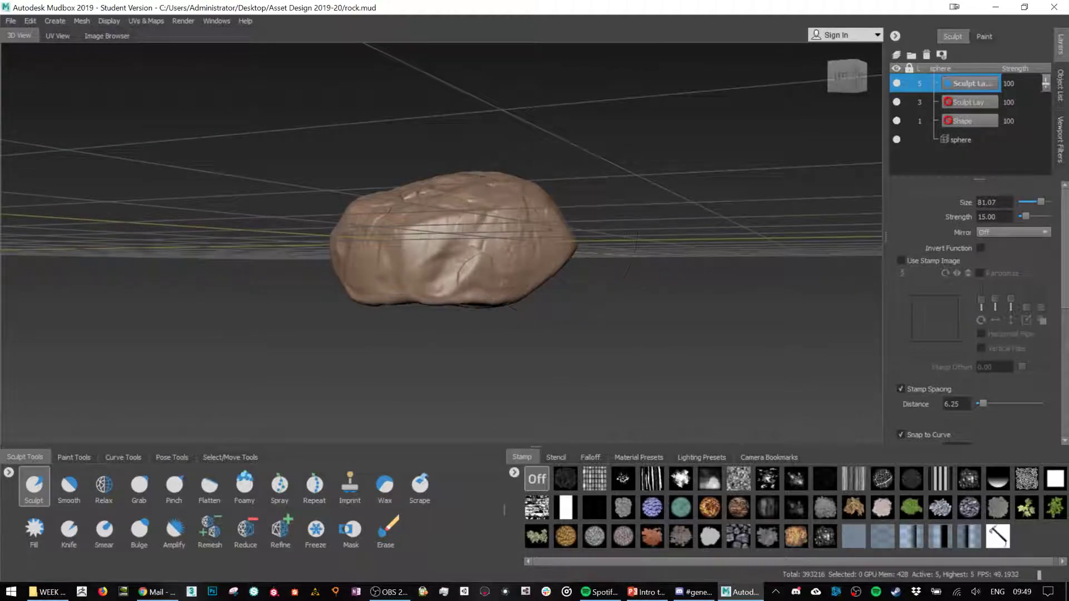
click(352, 490)
click(314, 486)
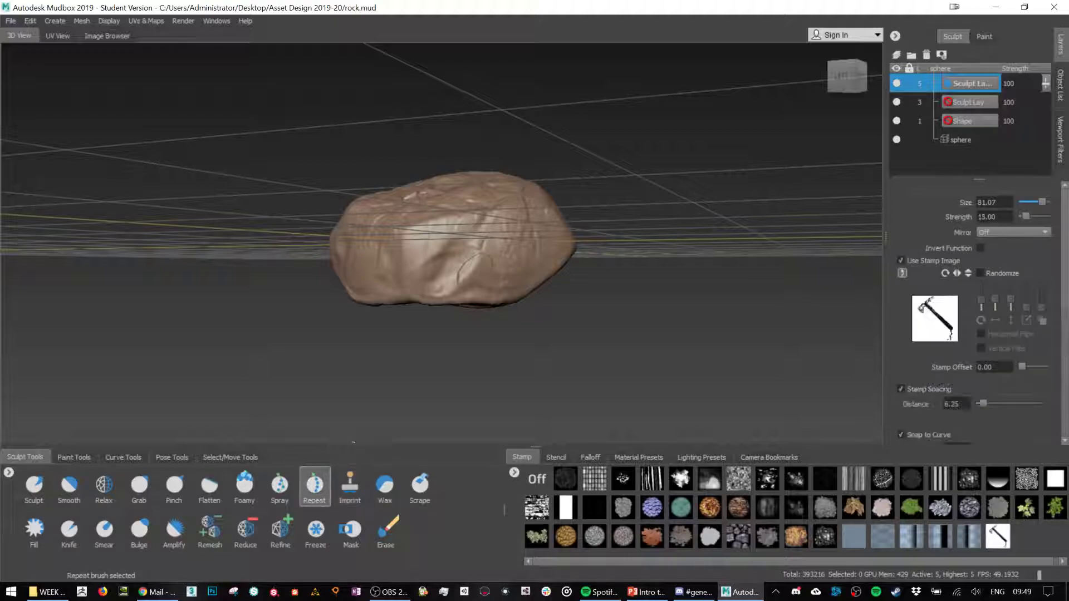
- Spray the dense noise stamp over the rock's faces at size 81.07 and strength 15
click(280, 485)
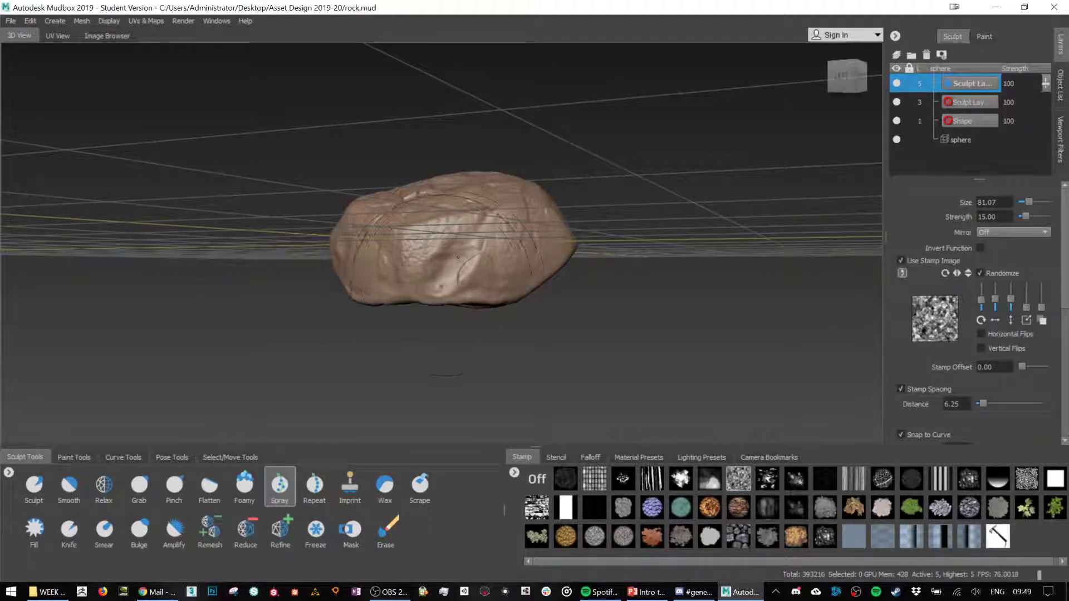
alt+drag(414, 240, 421, 304)
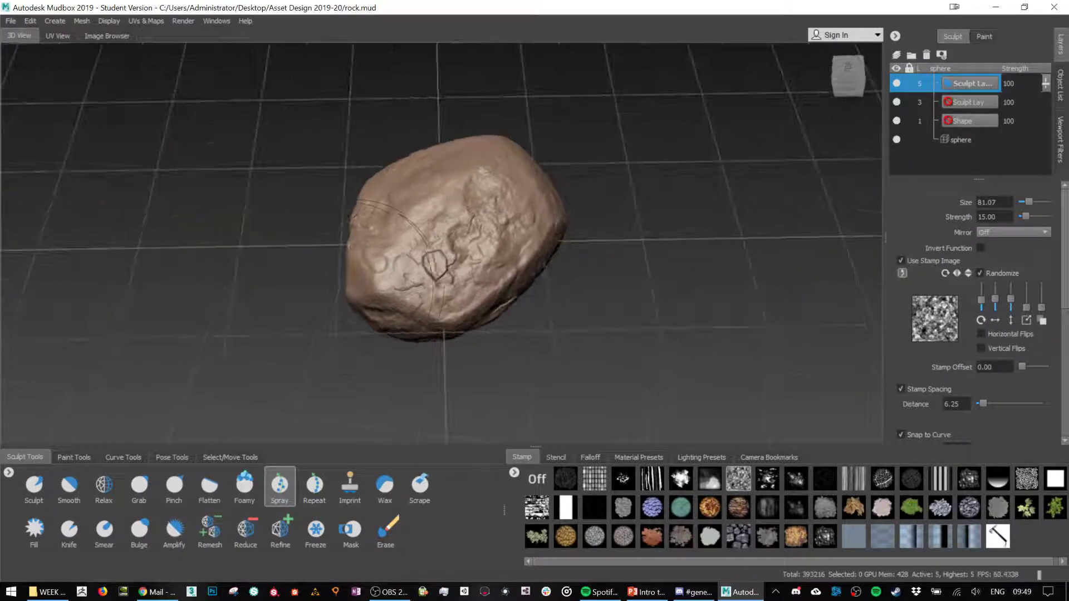
alt+drag(616, 172, 478, 223)
mouse_move(430, 260)
mouse_down()
mouse_move(457, 234)
mouse_move(479, 262)
mouse_move(384, 296)
mouse_move(370, 373)
mouse_up()
alt+drag(479, 243, 470, 234)
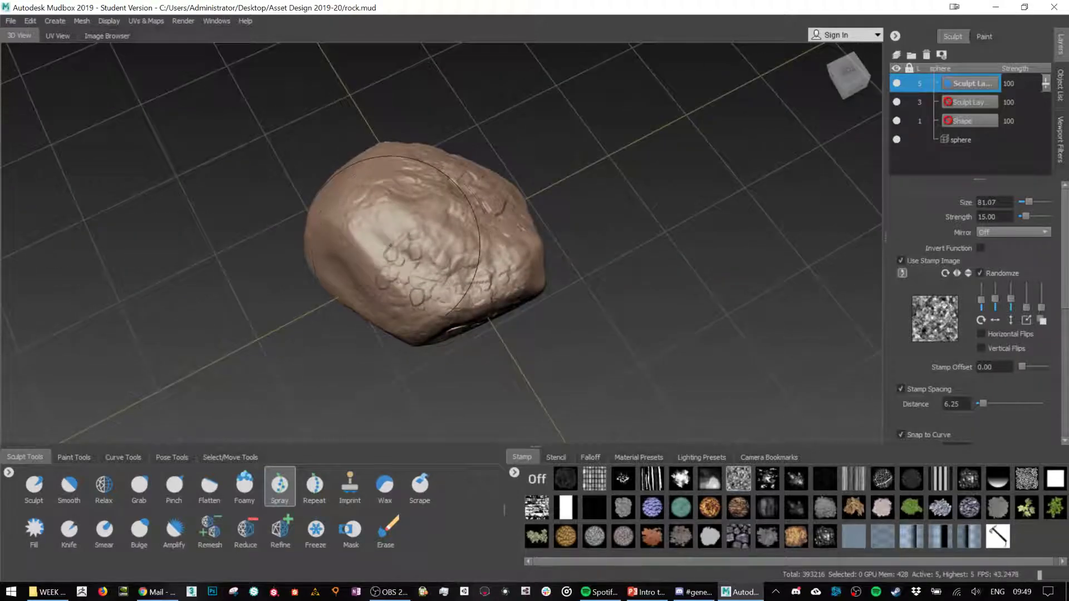
key(shift)
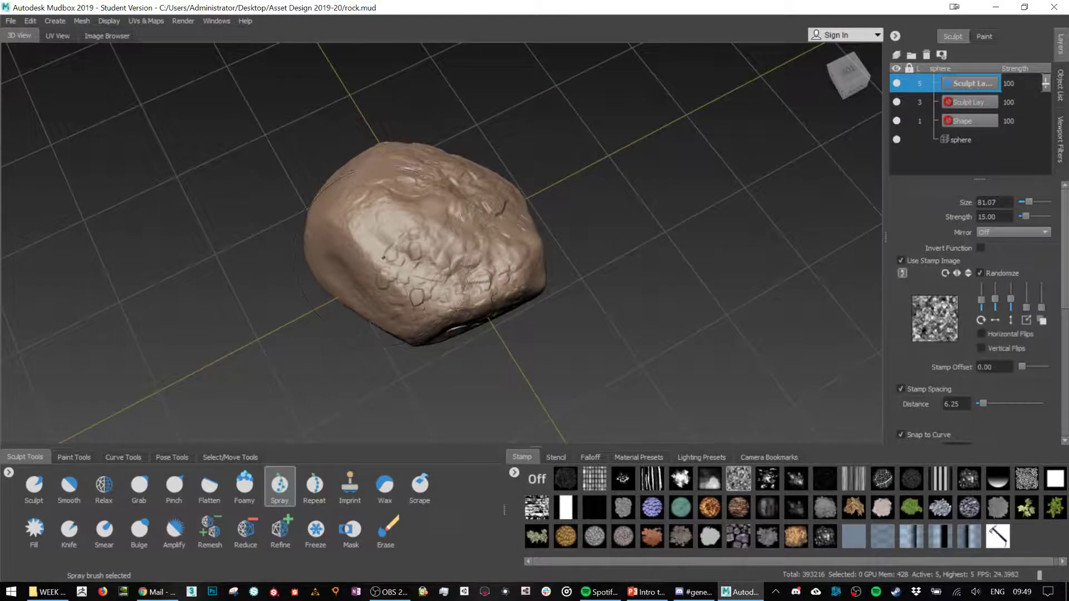
- Rename the uppermost sculpt layer as details
mouse_move(384, 259)
alt+mouse_down()
mouse_move(437, 300)
mouse_move(418, 245)
alt+mouse_up()
double_click(965, 84)
text(detaile)
key(BackSpace)
text(s)
- Hide and show the details layer to compare the rock with and without its fine surface detail
click(896, 84)
click(896, 83)
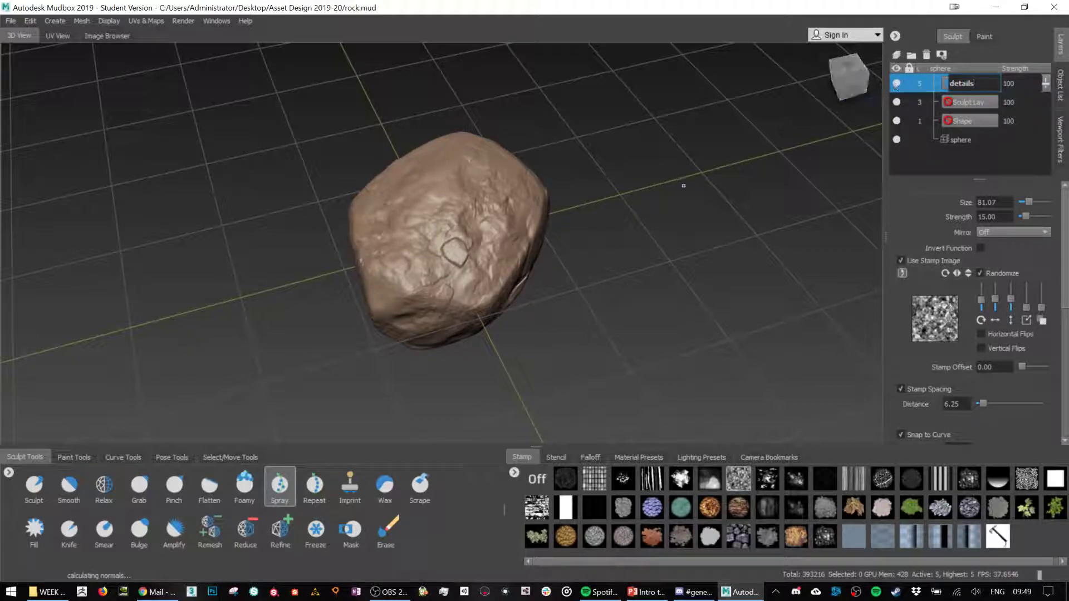
alt+drag(711, 183, 506, 166)
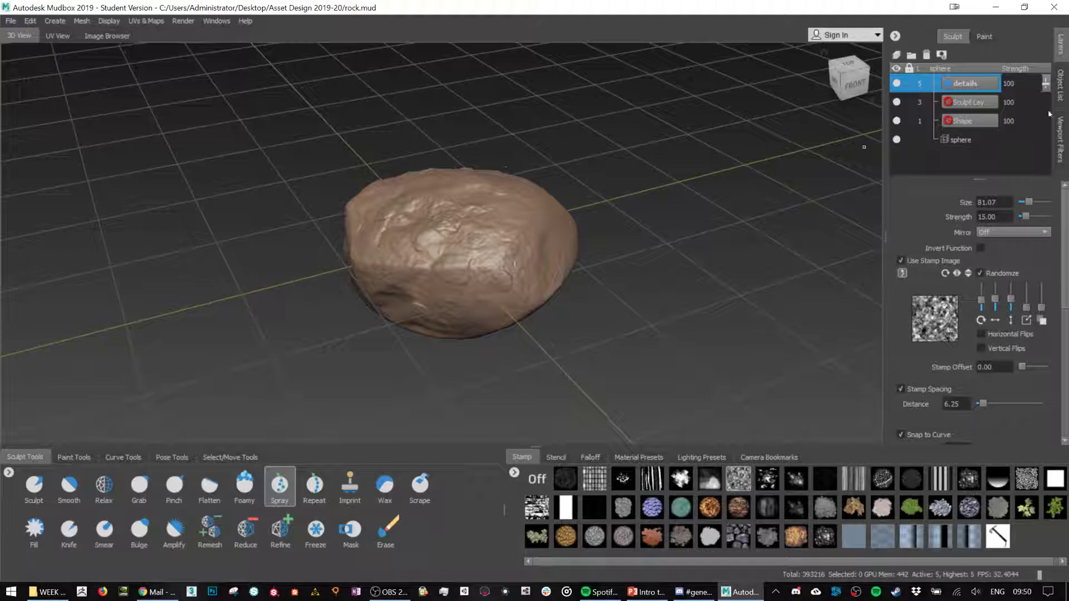
mouse_move(1046, 82)
mouse_down()
mouse_move(1049, 127)
mouse_move(1050, 83)
mouse_up()
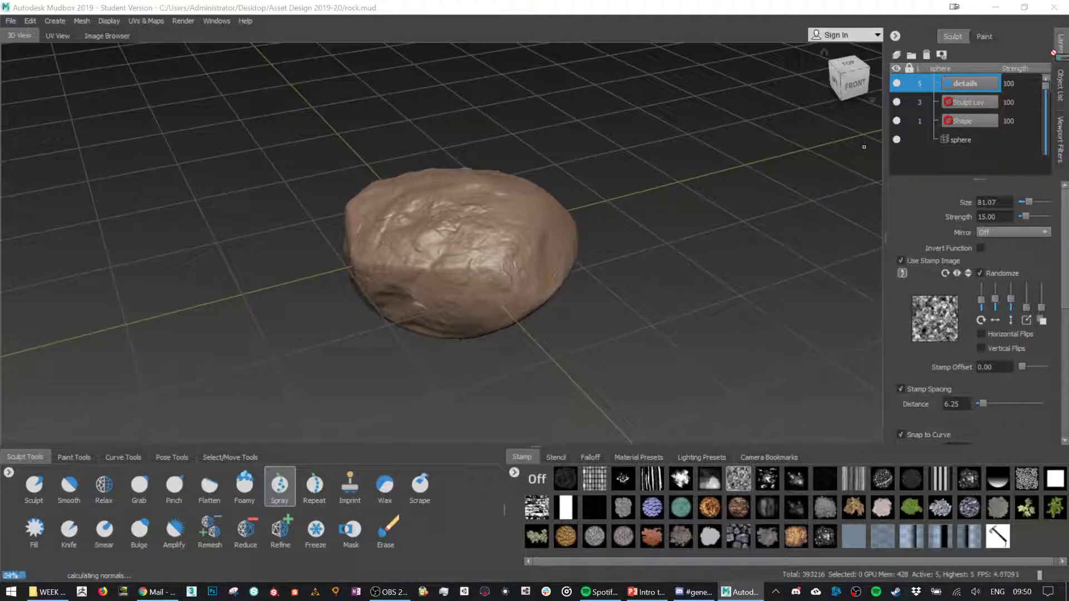
click(901, 82)
alt+drag(657, 223, 368, 267)
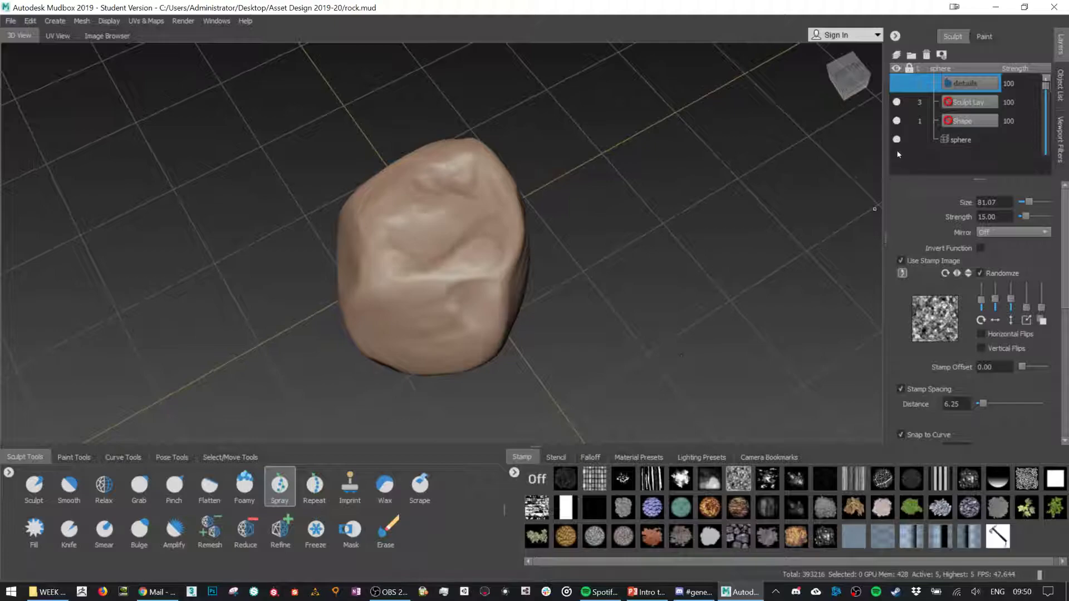
click(896, 83)
- Toggle the visibility of the sculpt layer between details and Shape to compare its effect on the rock
click(896, 103)
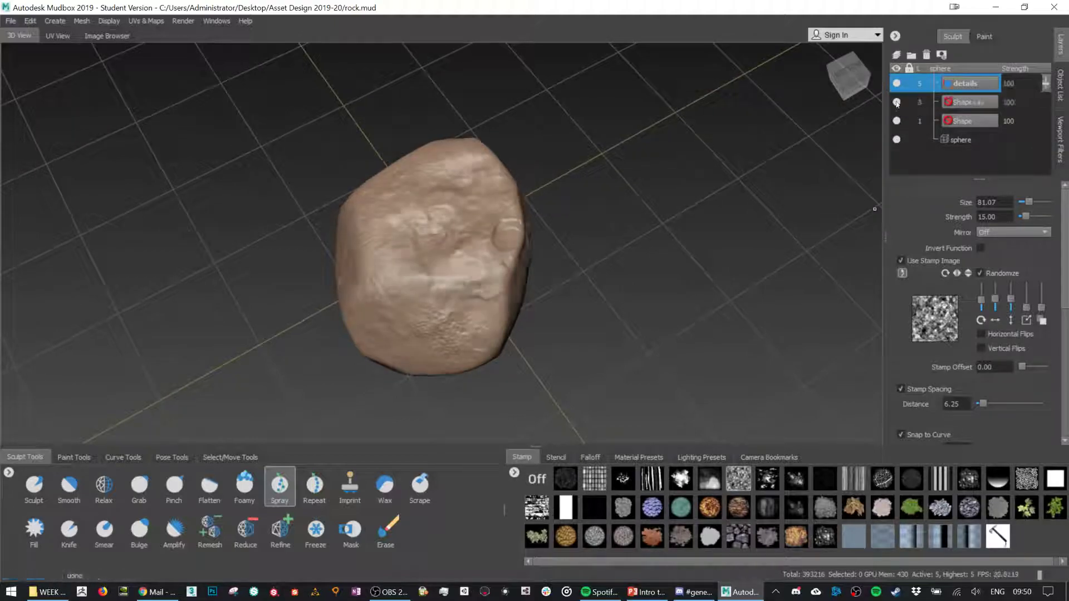
click(897, 103)
click(897, 102)
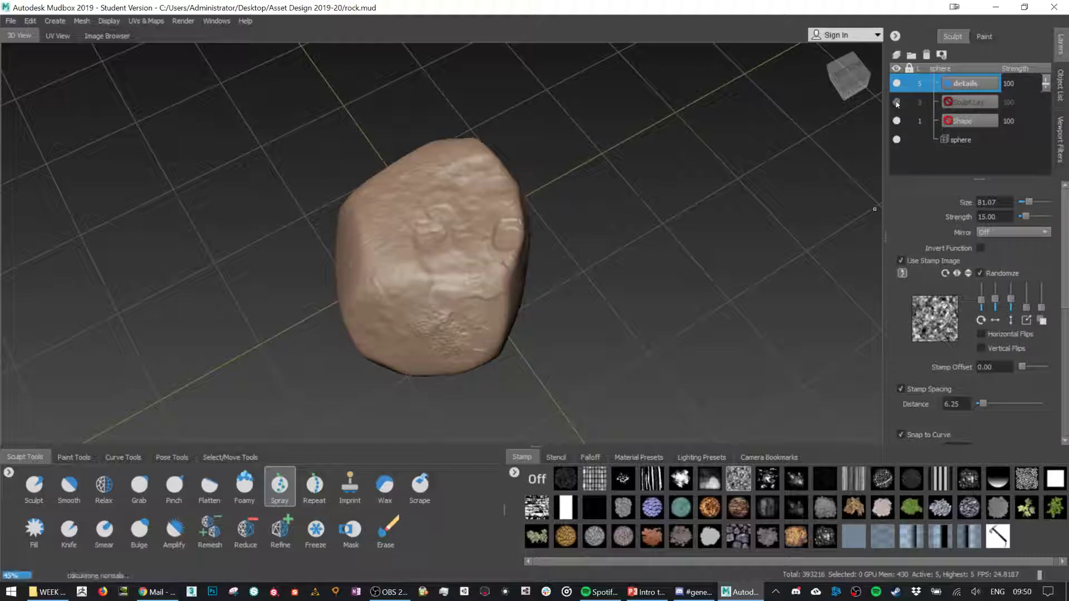
mouse_move(501, 278)
alt+mouse_down()
mouse_move(501, 184)
mouse_move(501, 267)
alt+mouse_up()
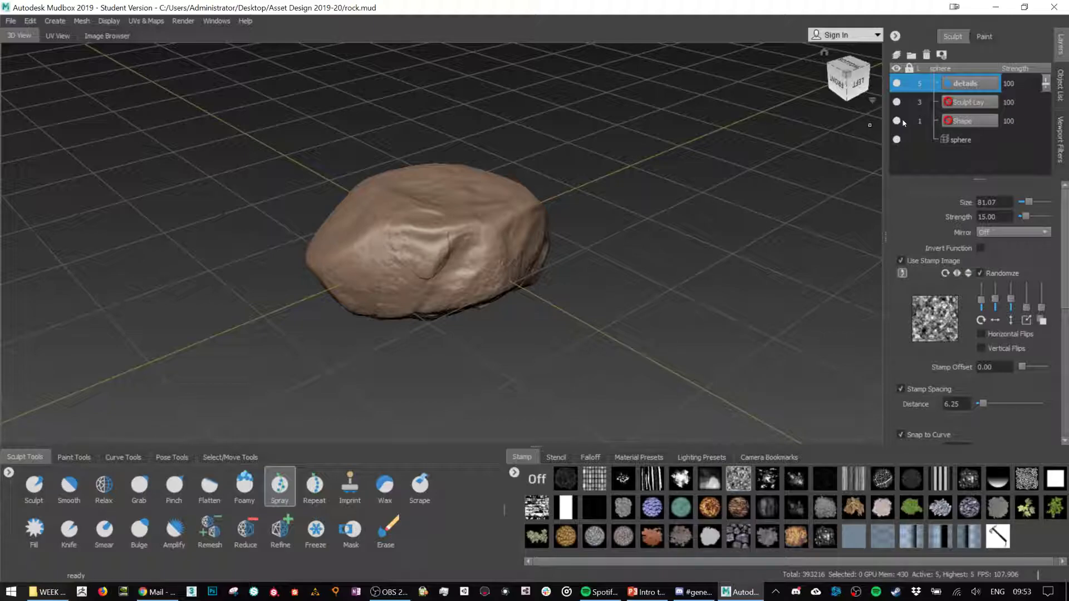
- Switch to Chrome and search Google Images for ammonite in a new tab
click(157, 592)
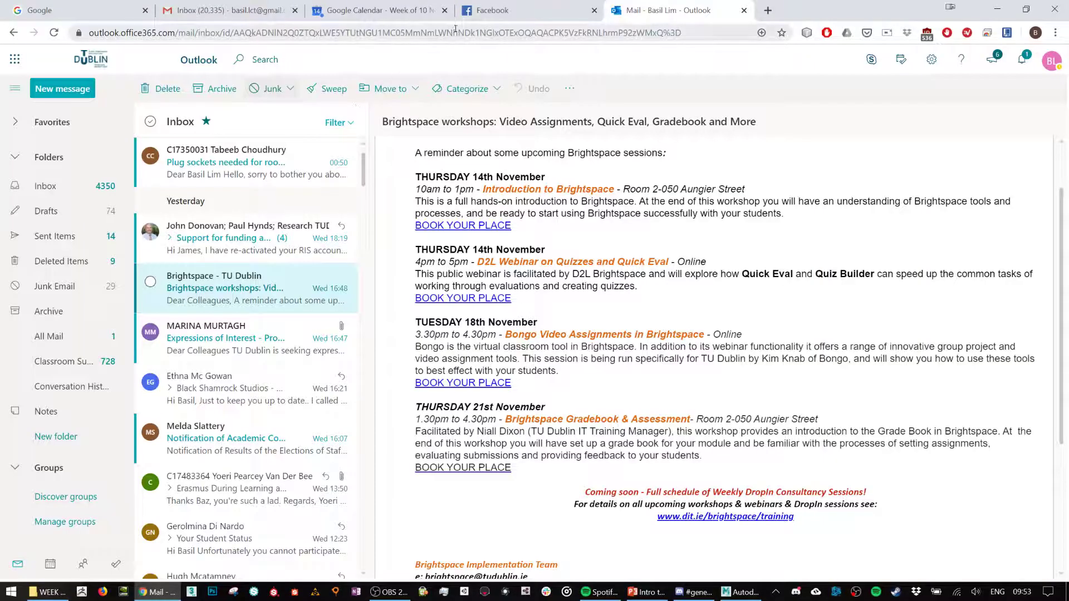
click(774, 13)
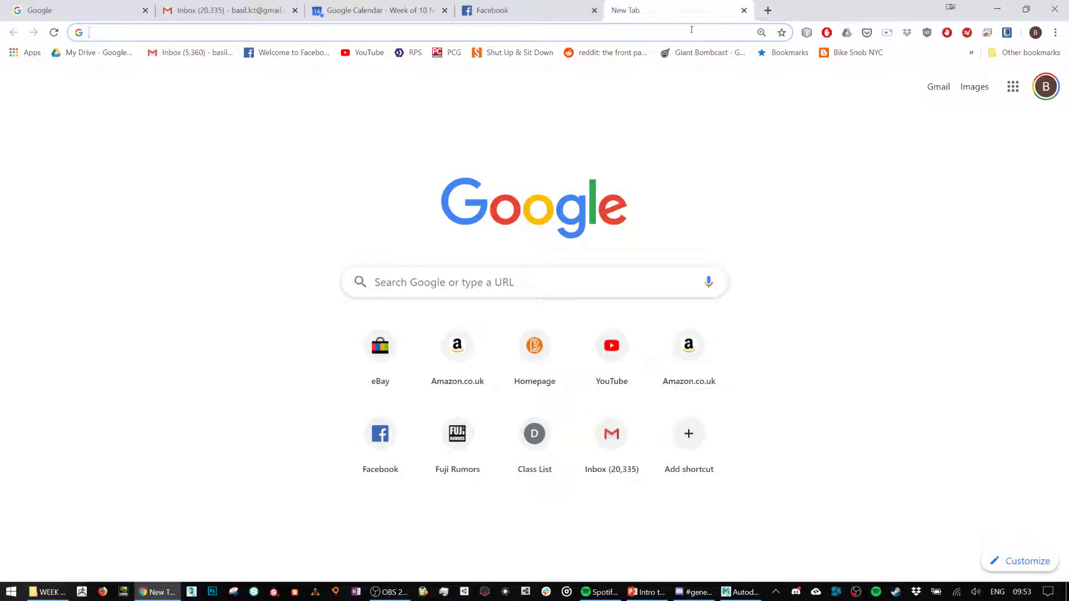
text(ammonite)
key(Return)
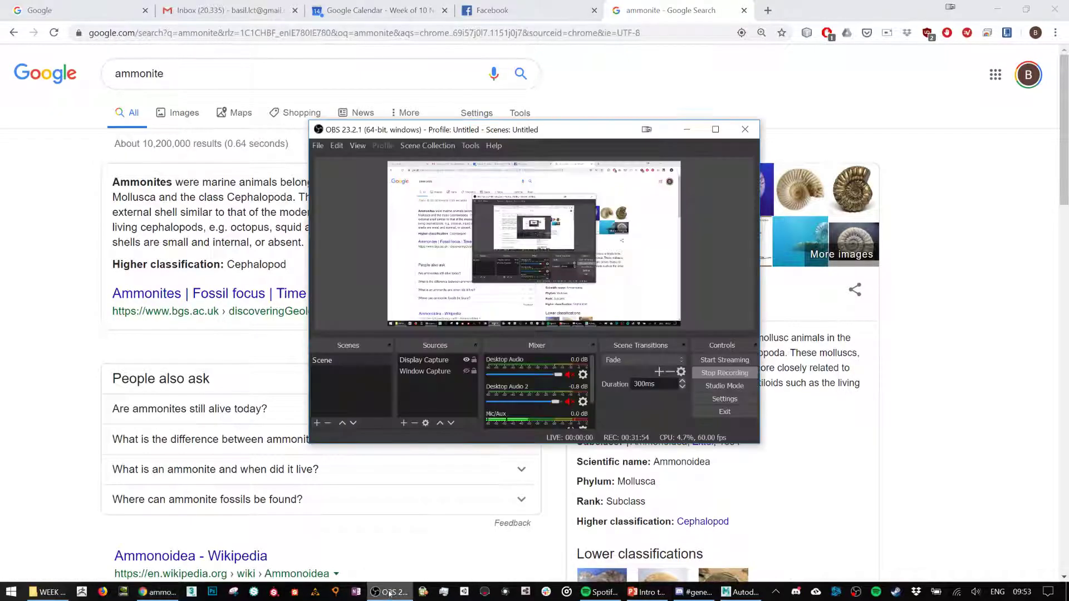
click(195, 114)
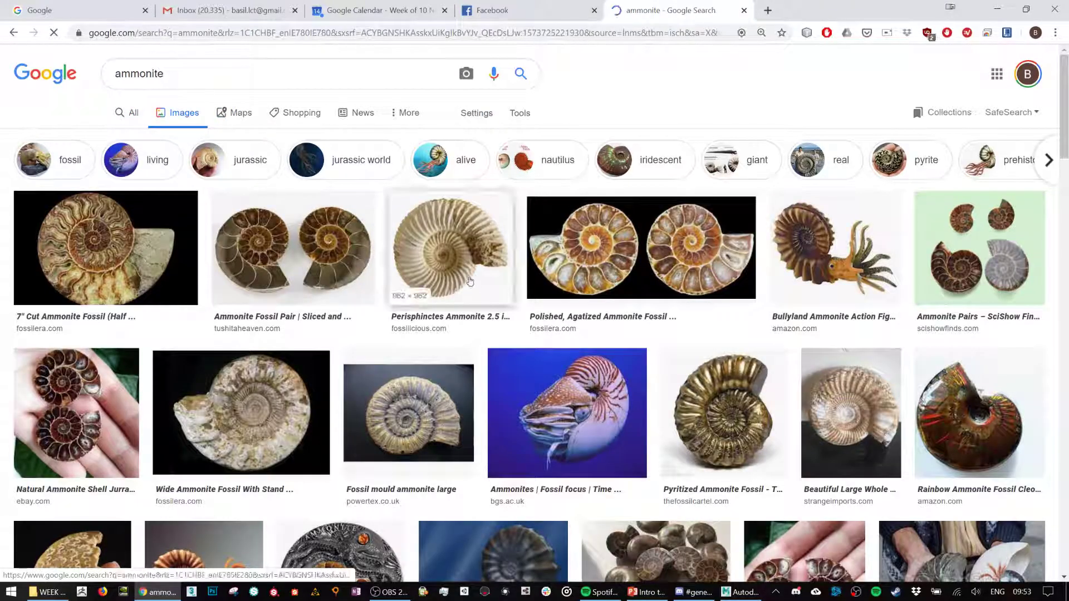
- Preview the Perisphinctes ammonite picture from fossilicious.com and open the dialog for saving the image
click(467, 266)
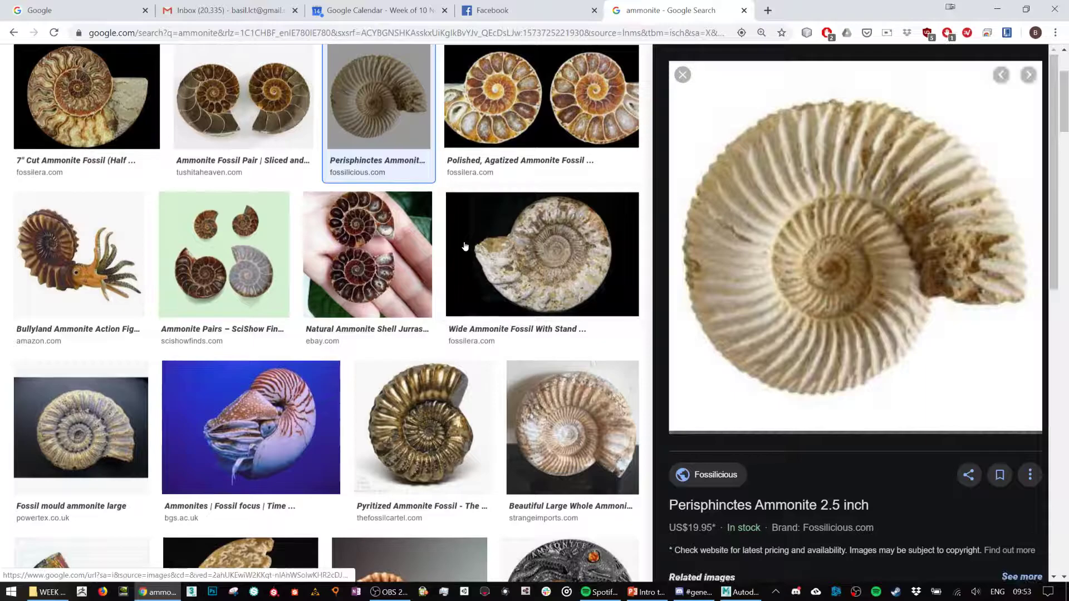
right_click(830, 279)
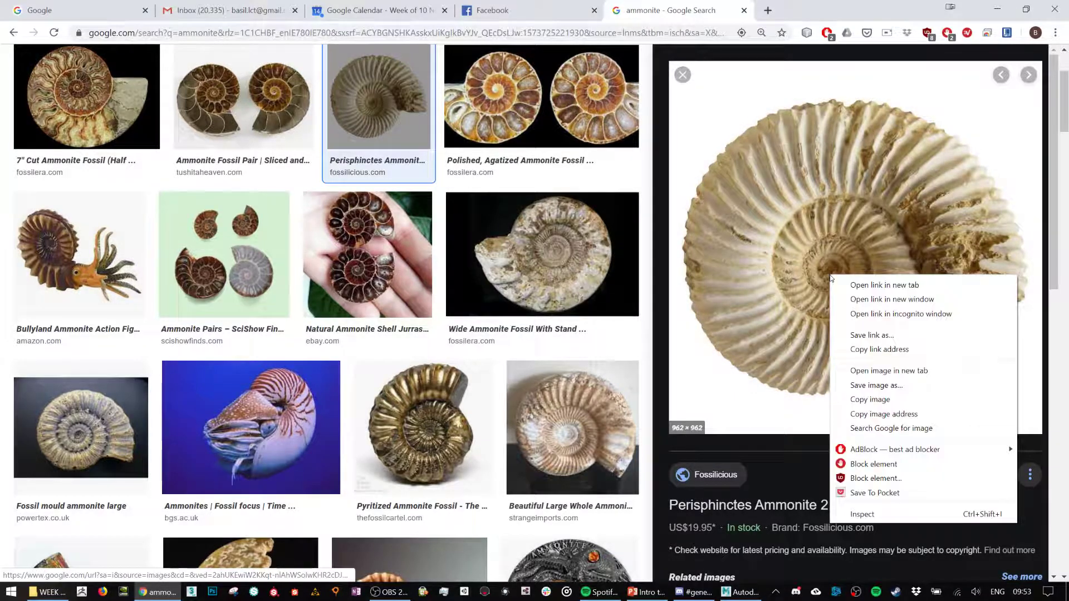
click(880, 387)
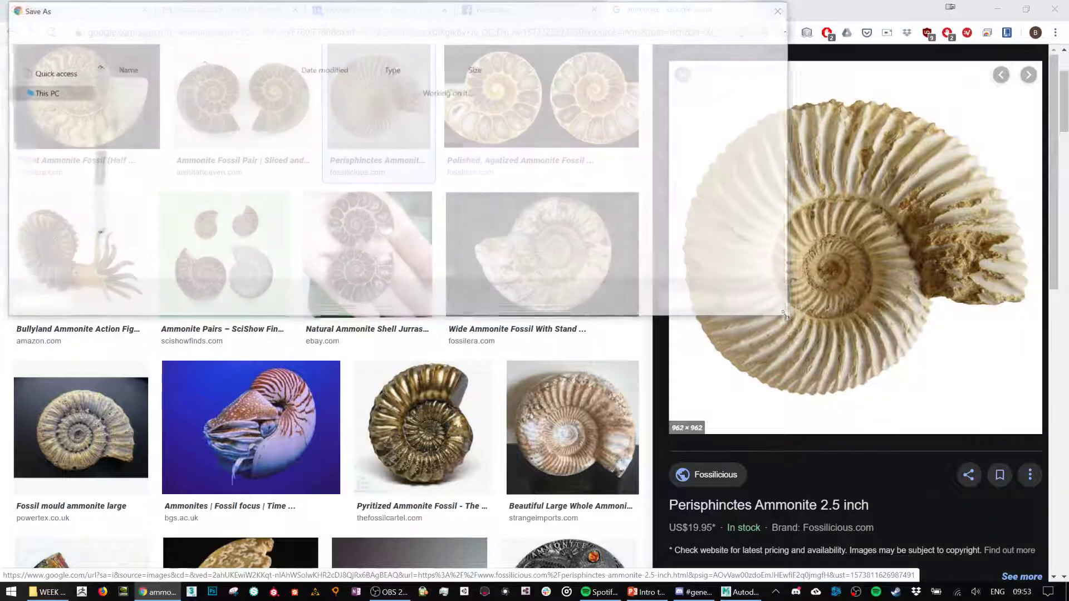
scroll(54, 166, up, 10)
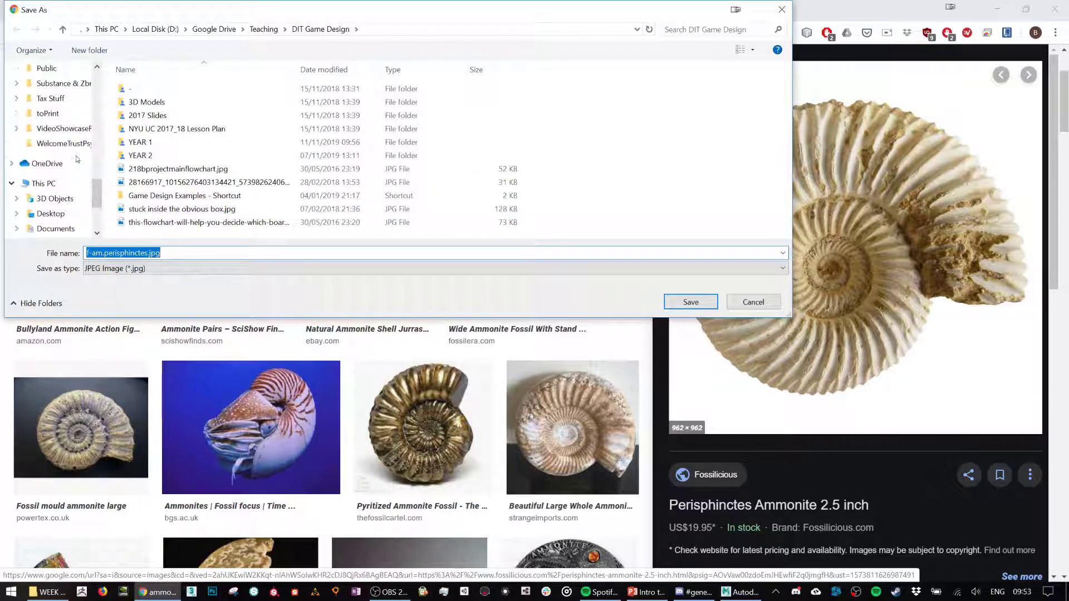
scroll(77, 160, up, 3)
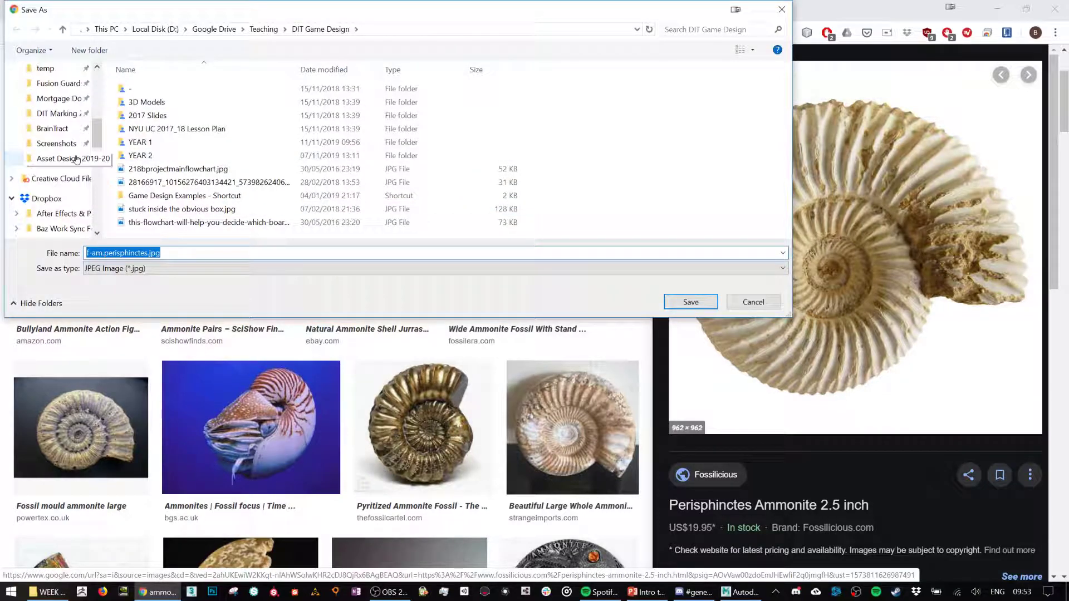
scroll(76, 159, up, 4)
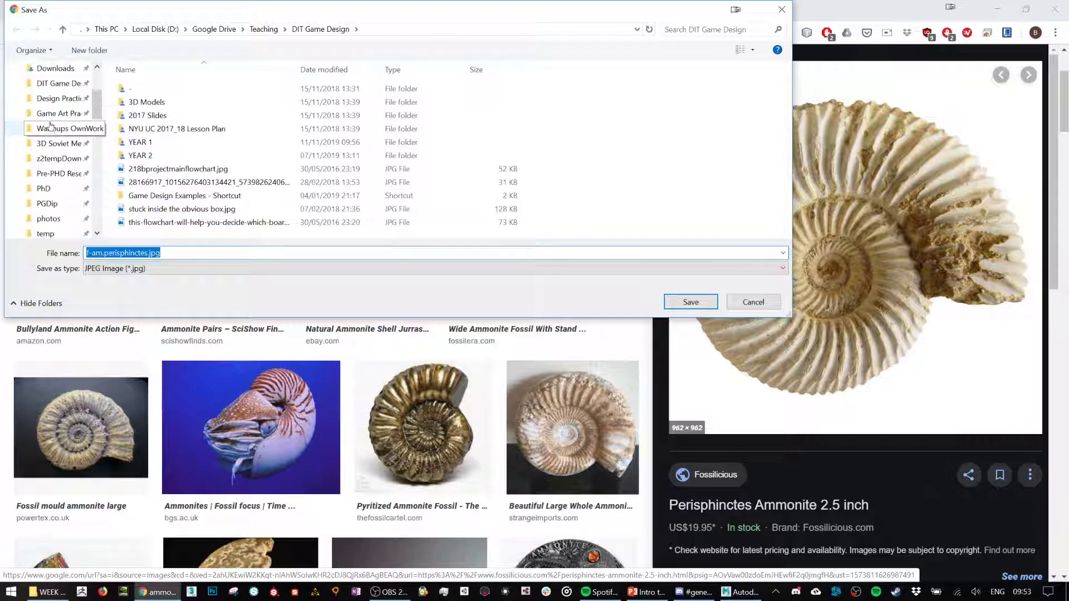
click(50, 133)
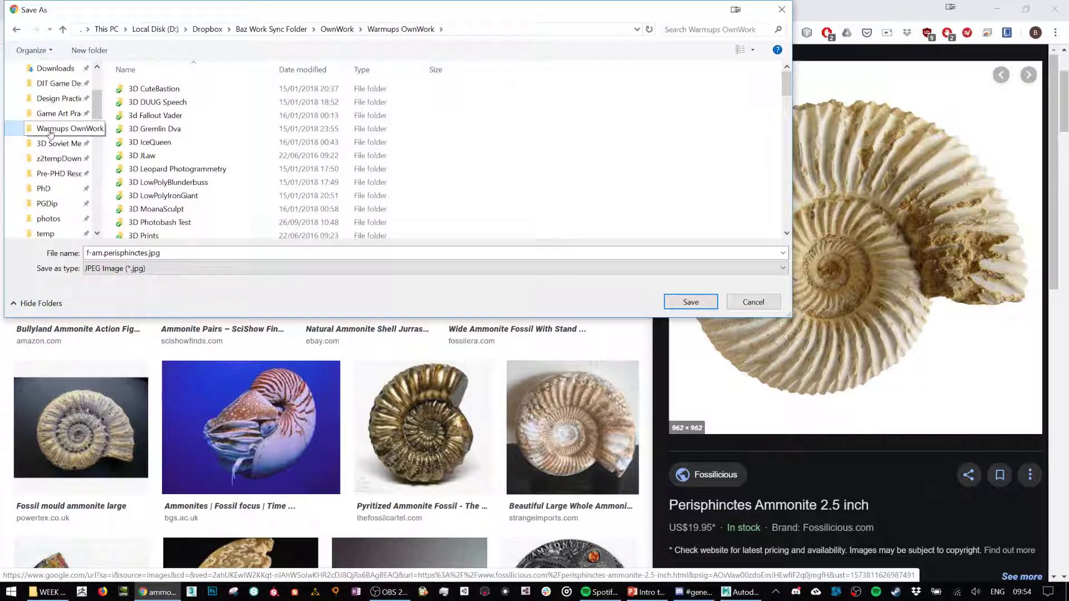
scroll(56, 128, up, 3)
scroll(60, 123, up, 2)
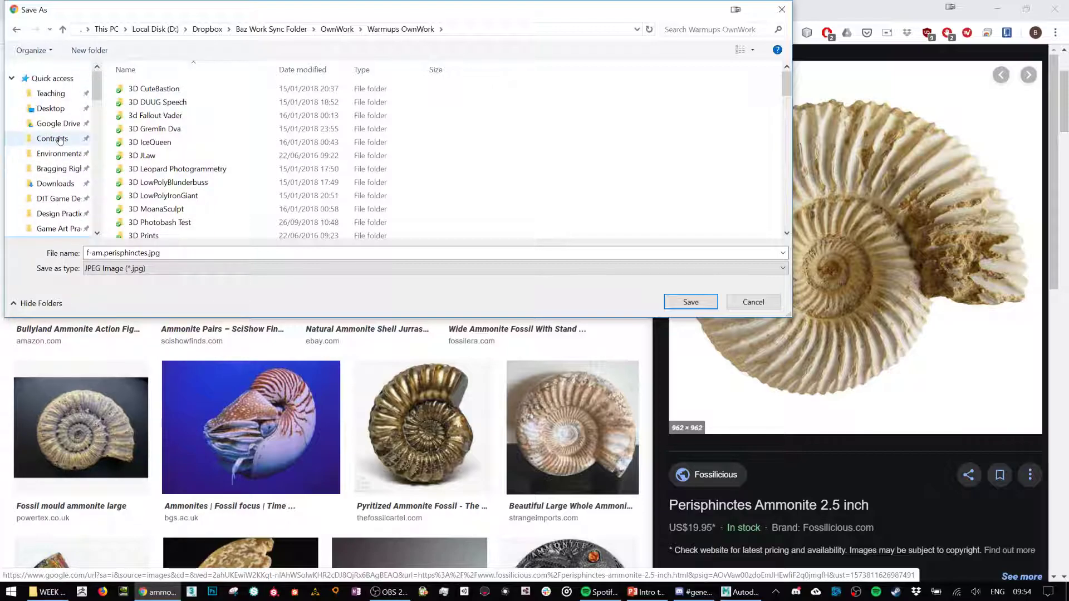
scroll(60, 140, down, 2)
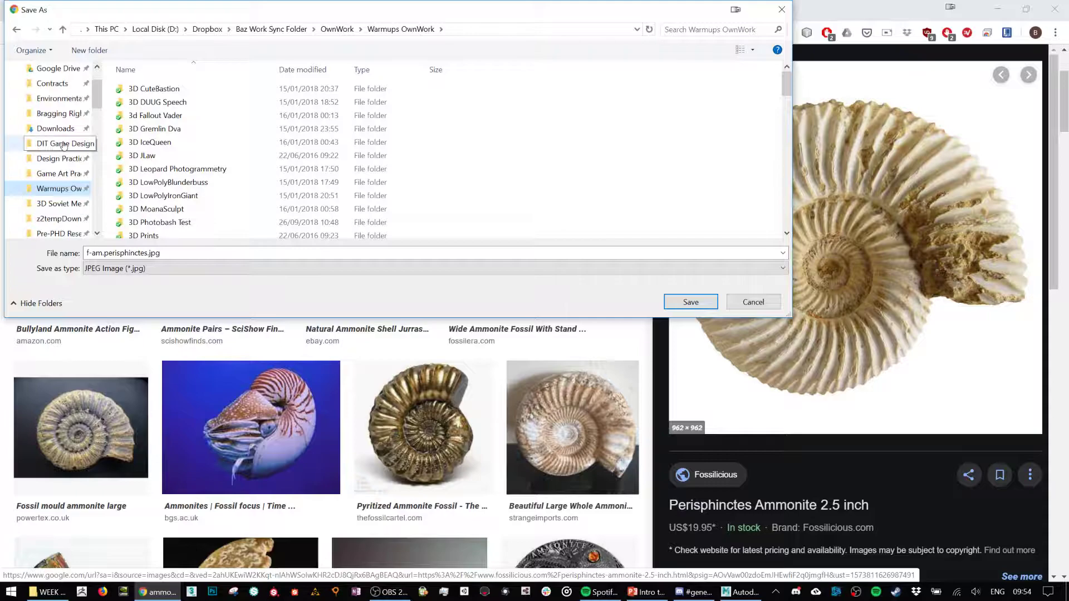
click(64, 144)
scroll(56, 149, down, 3)
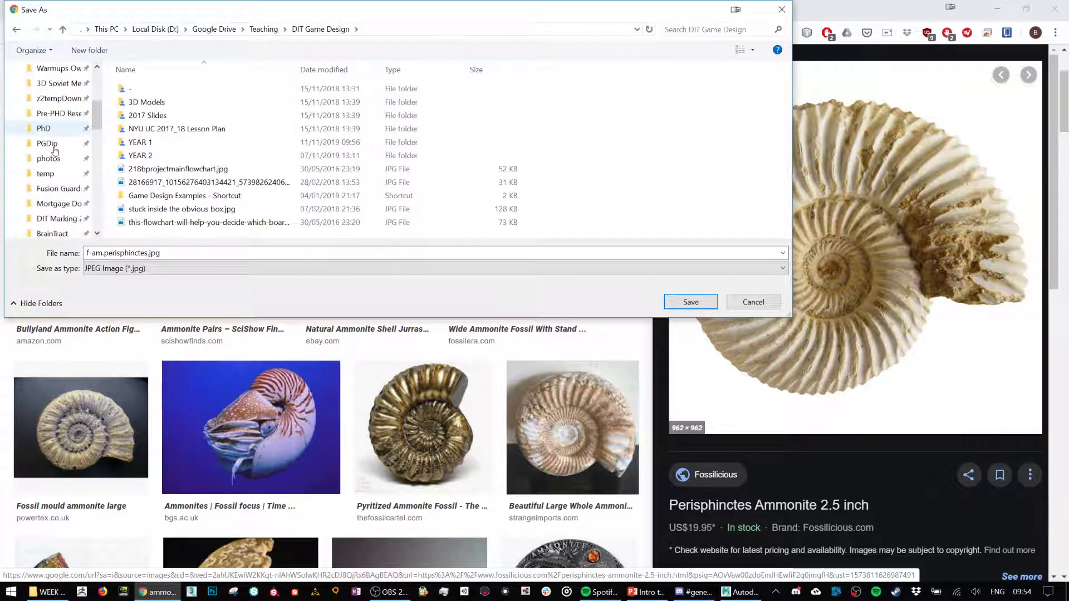
- Save the picture as ammonite in the Asset Design 2019-20 folder and switch back to Mudbox
scroll(55, 150, down, 2)
click(58, 173)
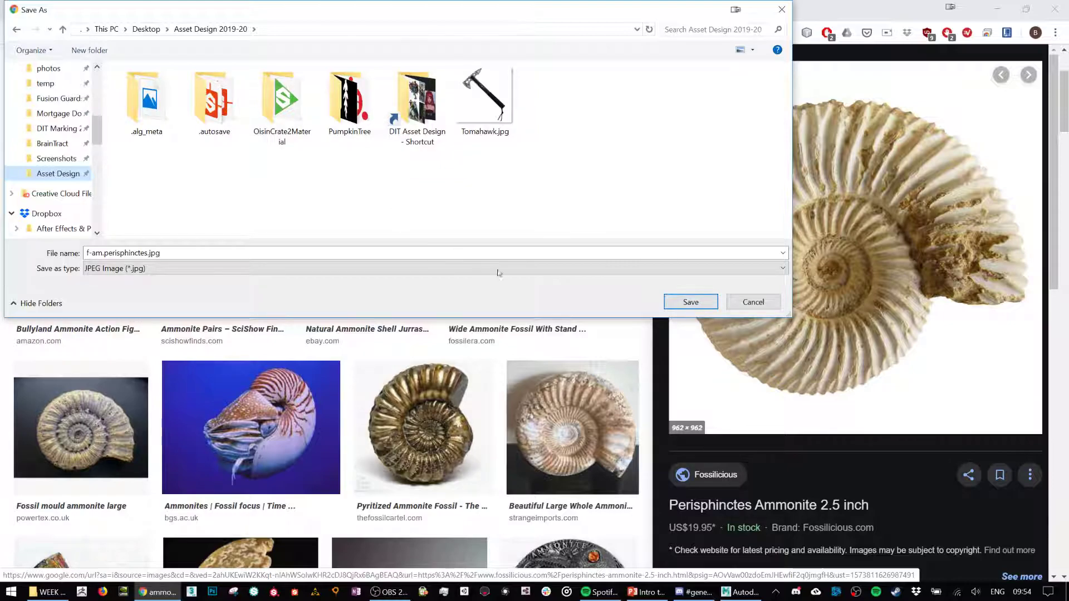
double_click(527, 252)
text(ammonite)
key(Return)
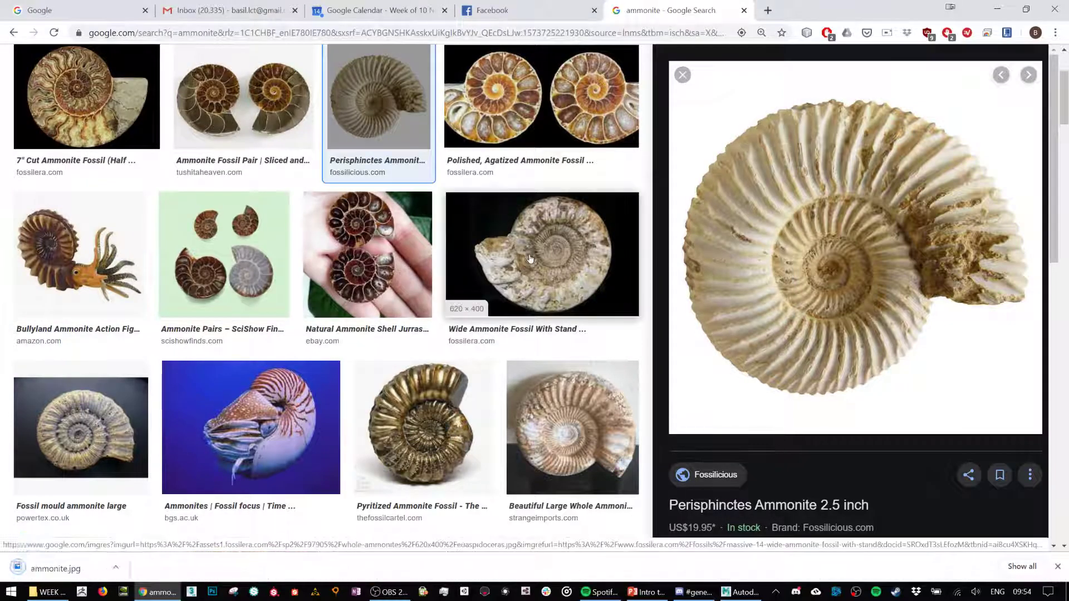
click(719, 595)
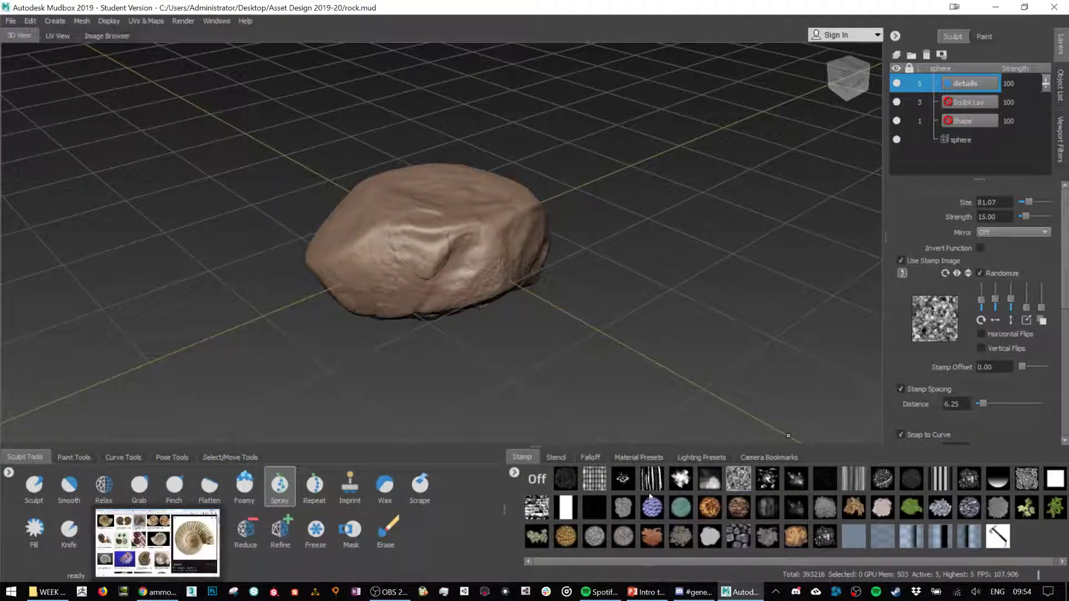
- Add ammonite.jpg from the Asset Design 2019-20 folder as a new stamp
click(514, 472)
click(544, 477)
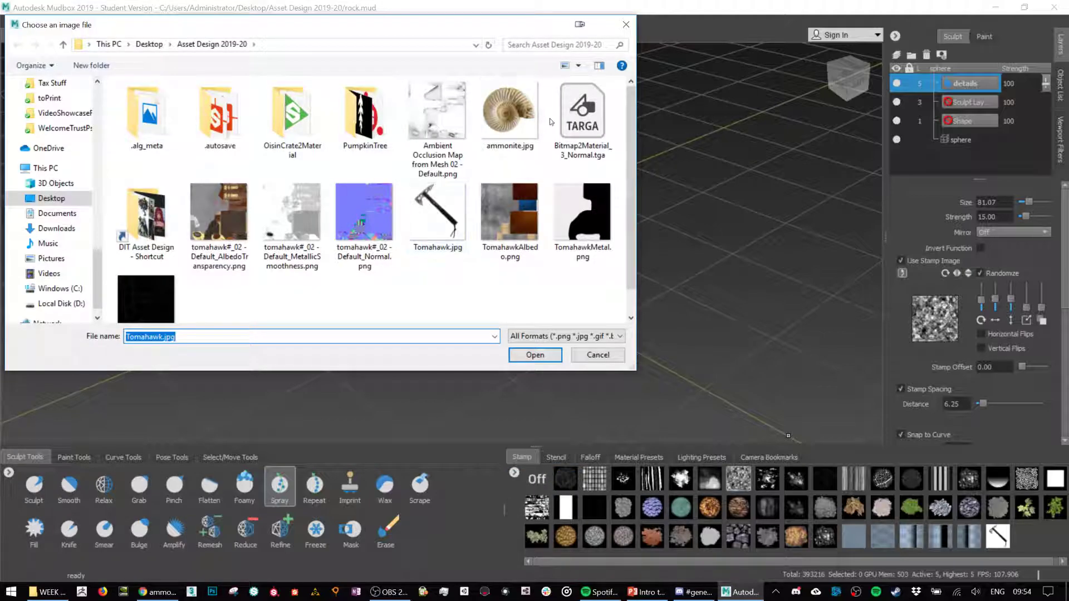
double_click(495, 135)
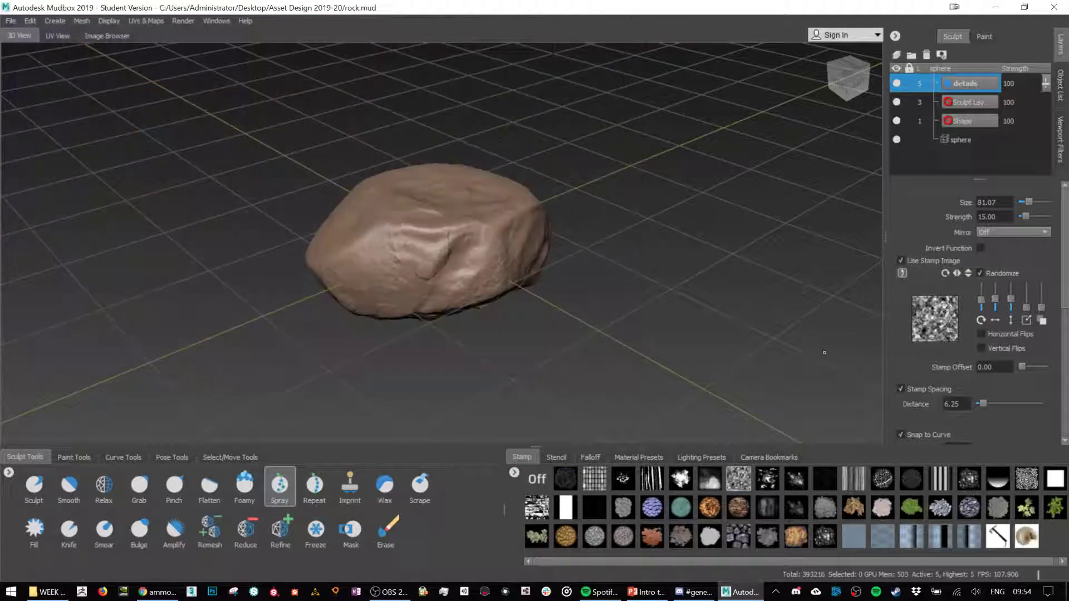
- Try the Imprint brush with the ammonite stamp at strength 3 on the rock, and undo the imprint
click(350, 486)
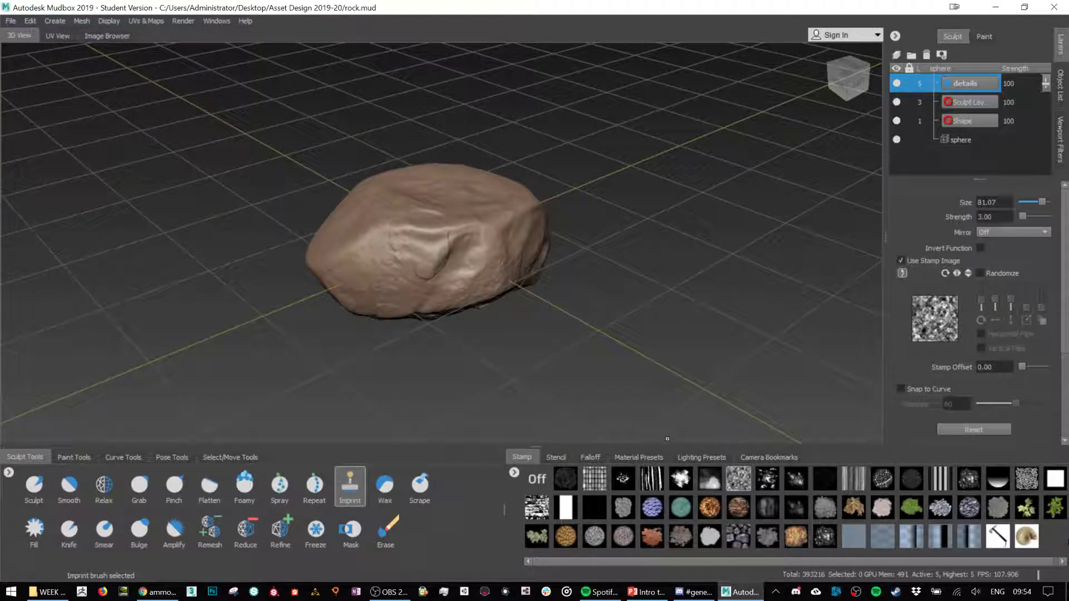
click(1027, 536)
mouse_move(444, 262)
alt+mouse_down()
mouse_move(449, 273)
mouse_move(412, 226)
mouse_move(417, 167)
mouse_move(431, 186)
alt+mouse_up()
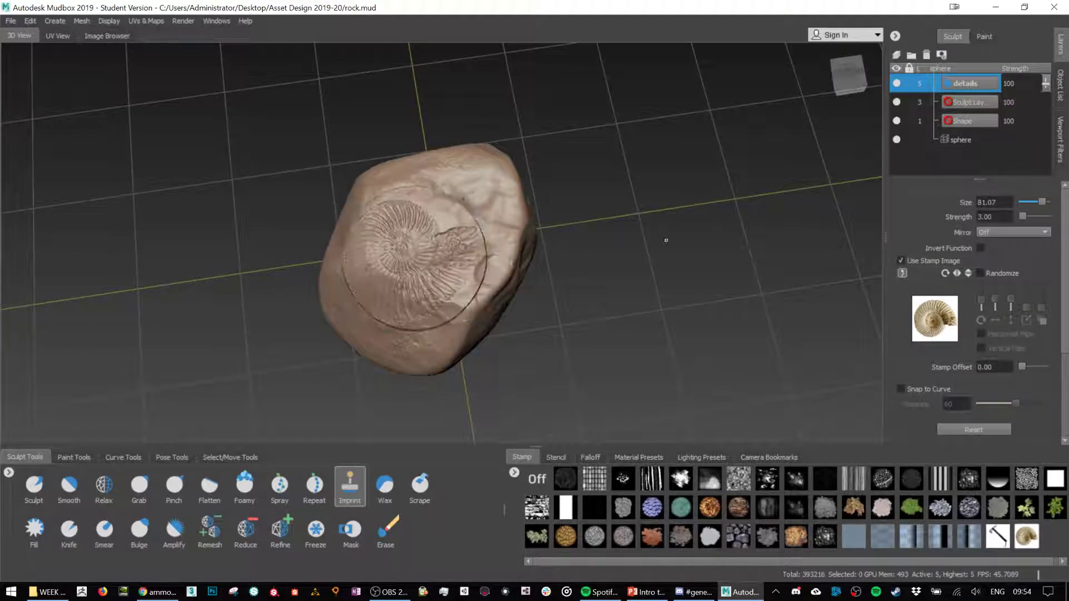
alt+drag(704, 246, 715, 231)
alt+right_drag(715, 230, 750, 239)
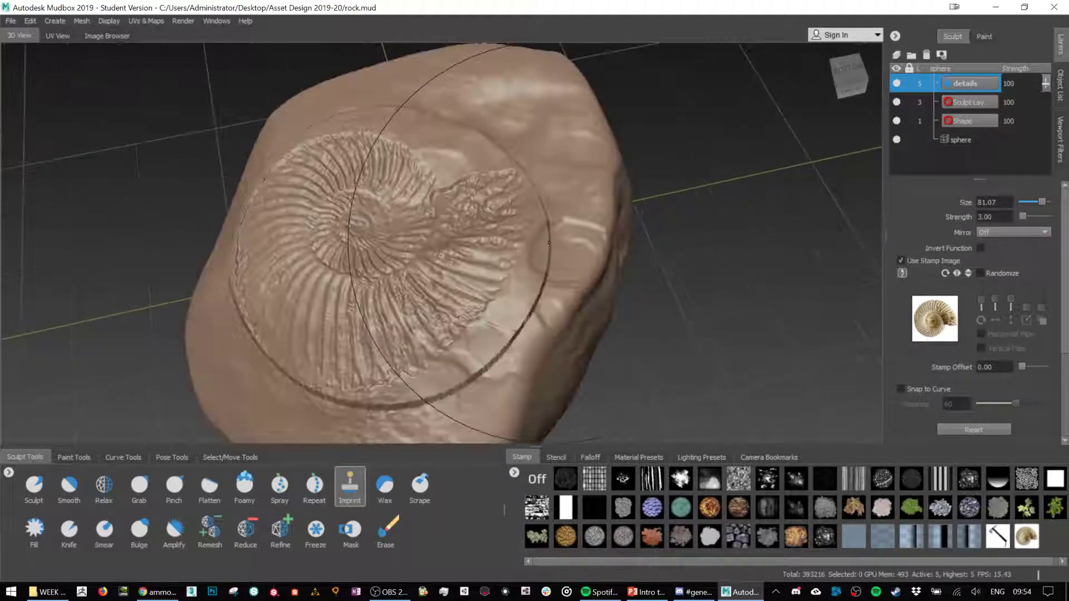
key(ctrl+z)
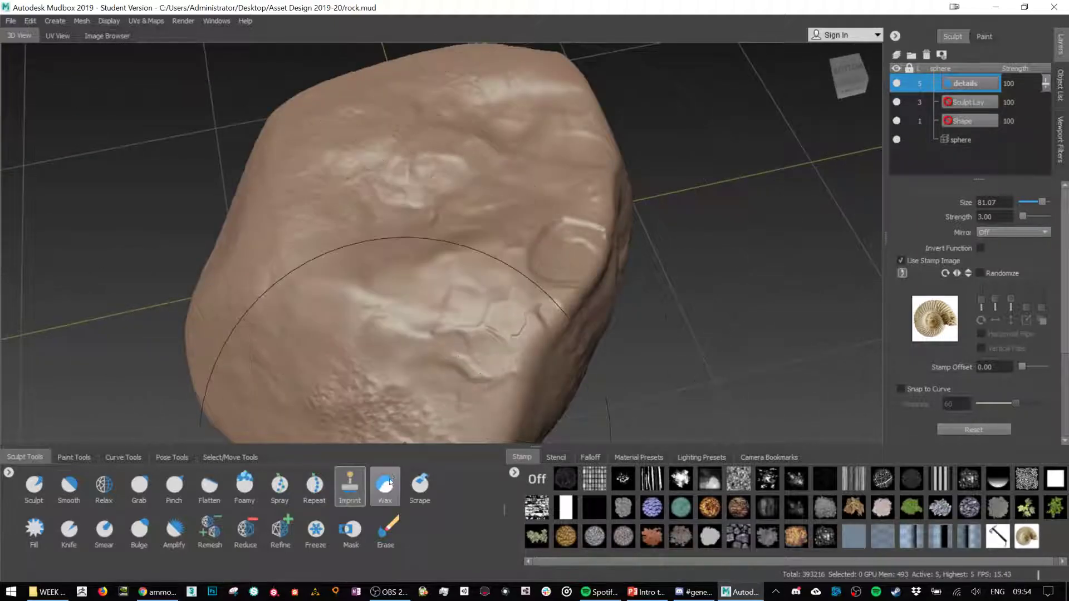
- Try the Spray brush with the ammonite stamp, and imprint the white splatter stamp on the rock at strength 3
click(280, 484)
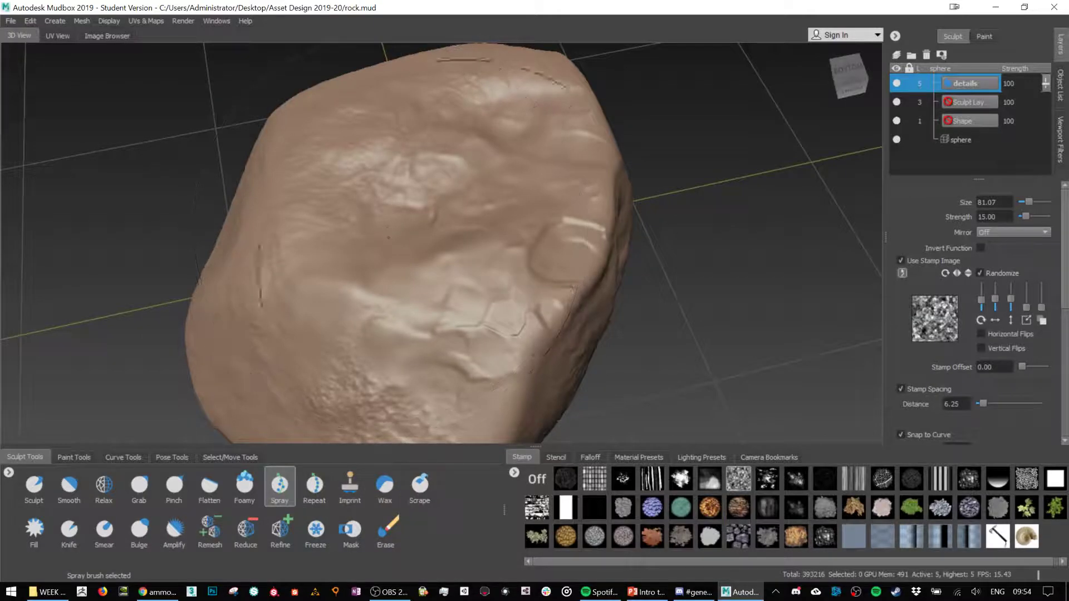
click(1027, 536)
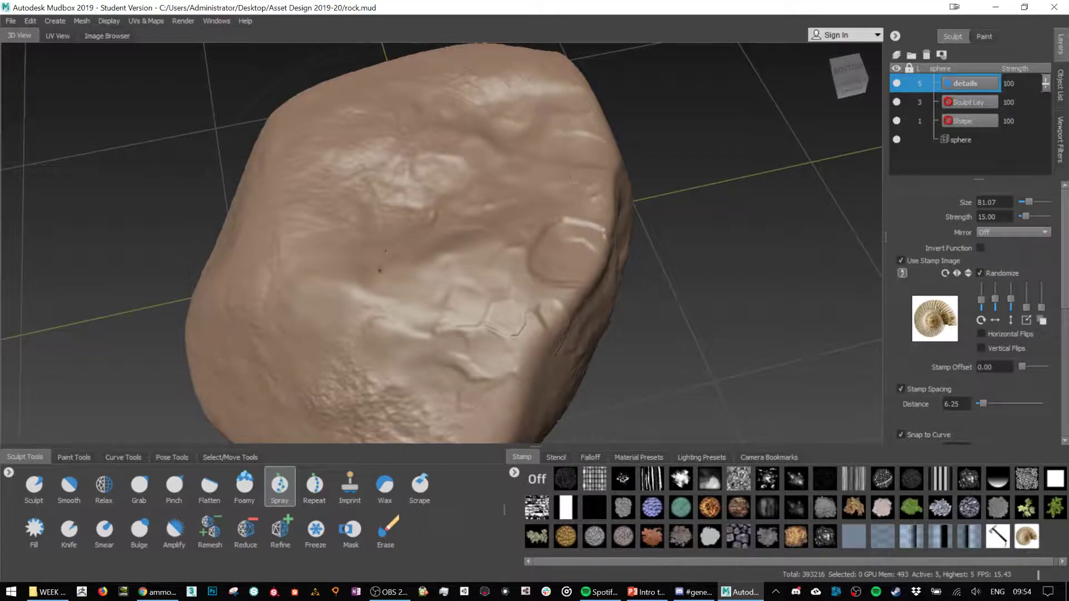
click(350, 485)
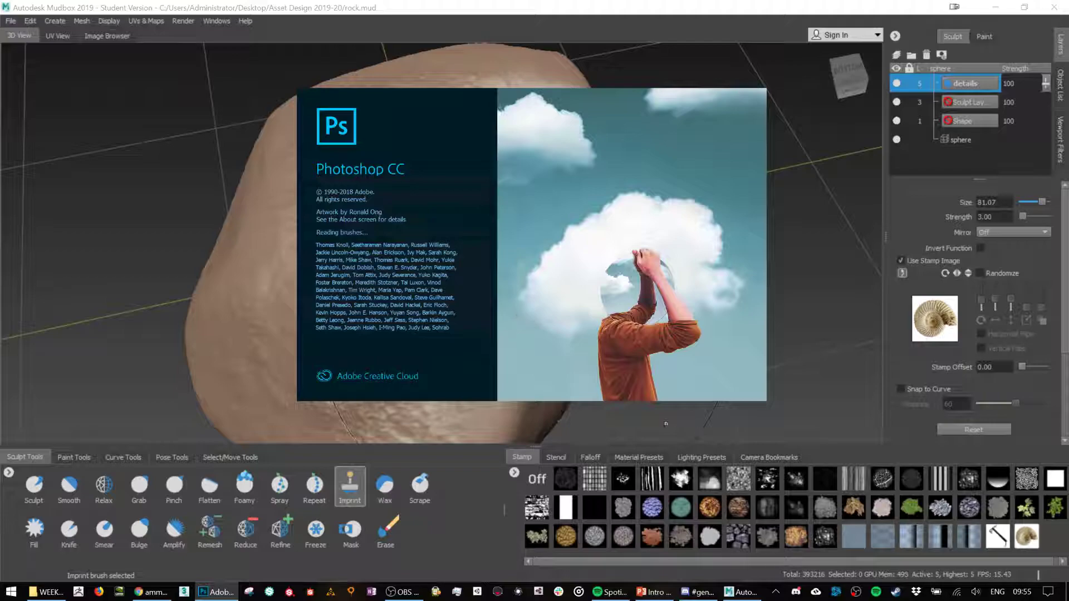
click(796, 479)
drag(373, 309, 434, 340)
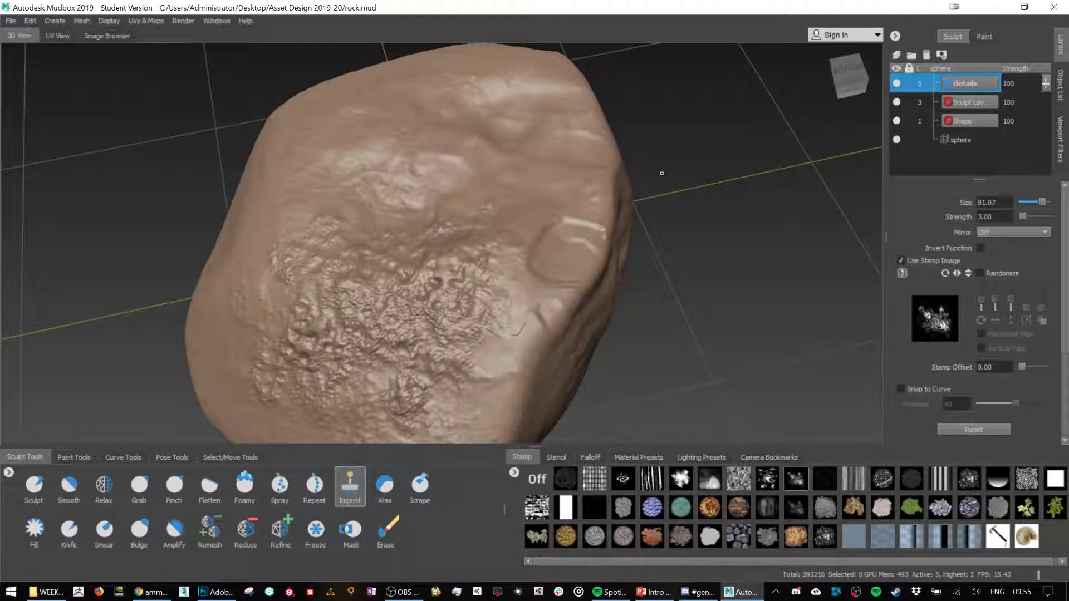
scroll(693, 192, up, 2)
scroll(693, 193, down, 3)
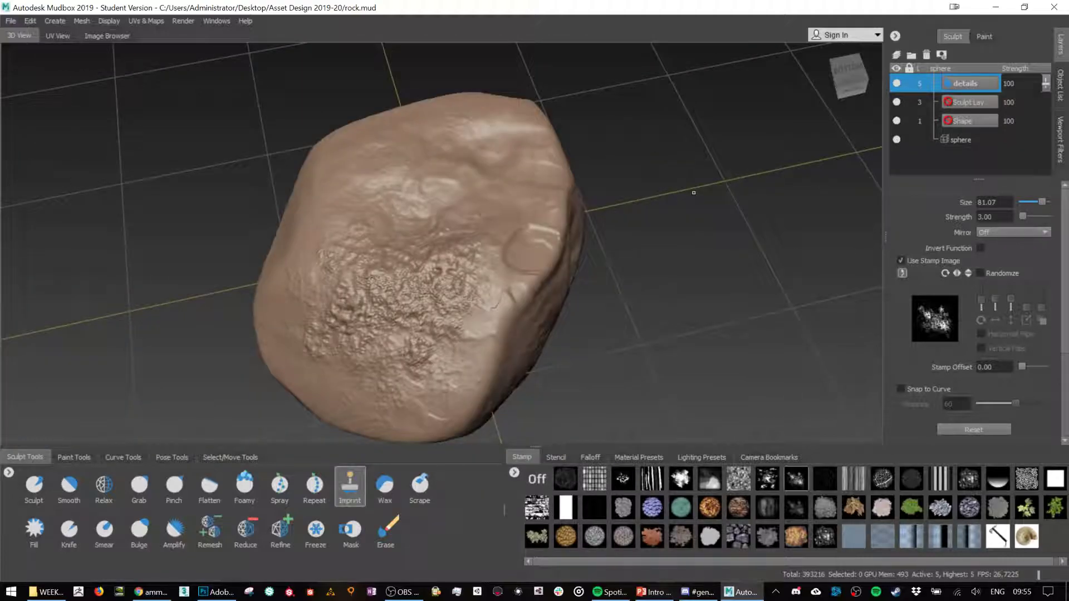
alt+drag(693, 192, 757, 239)
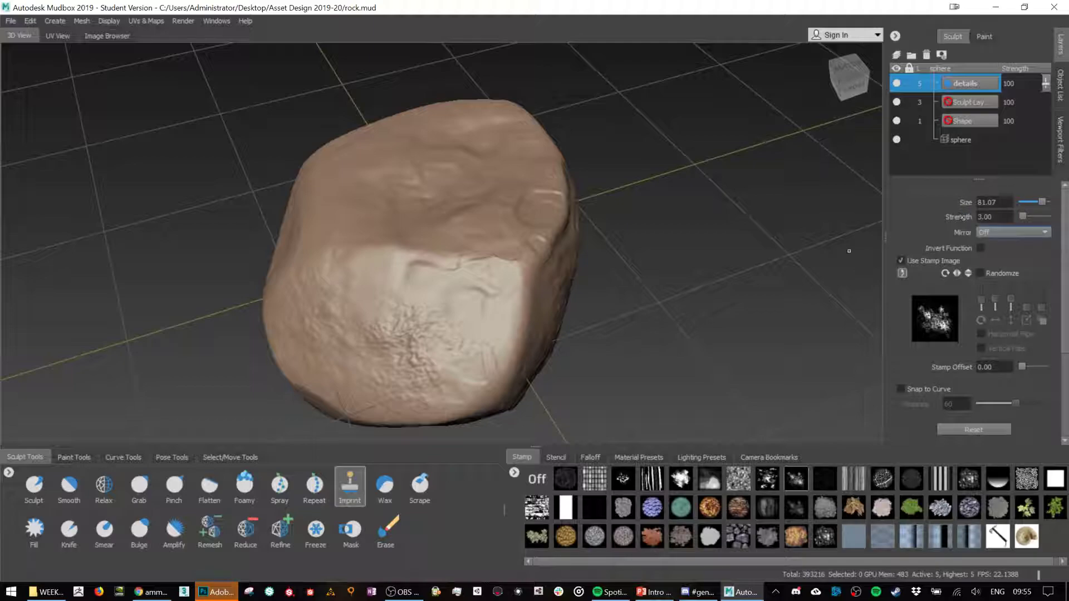
- Set the Imprint strength to 1 and imprint the splatter stamp on the rock, undoing the last imprint
key(Return)
drag(395, 256, 435, 280)
alt+drag(774, 261, 760, 301)
drag(456, 333, 515, 381)
key(ctrl+z)
alt+drag(696, 352, 640, 373)
- Switch to Photoshop and open ammonite.jpg from the Asset Design 2019-20 folder
click(217, 592)
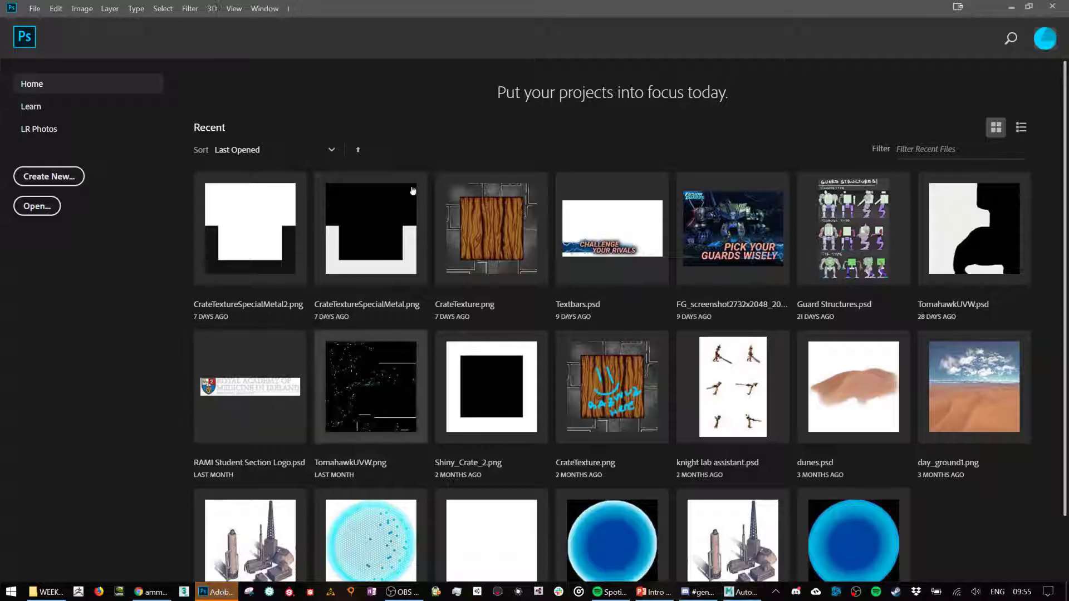
click(38, 206)
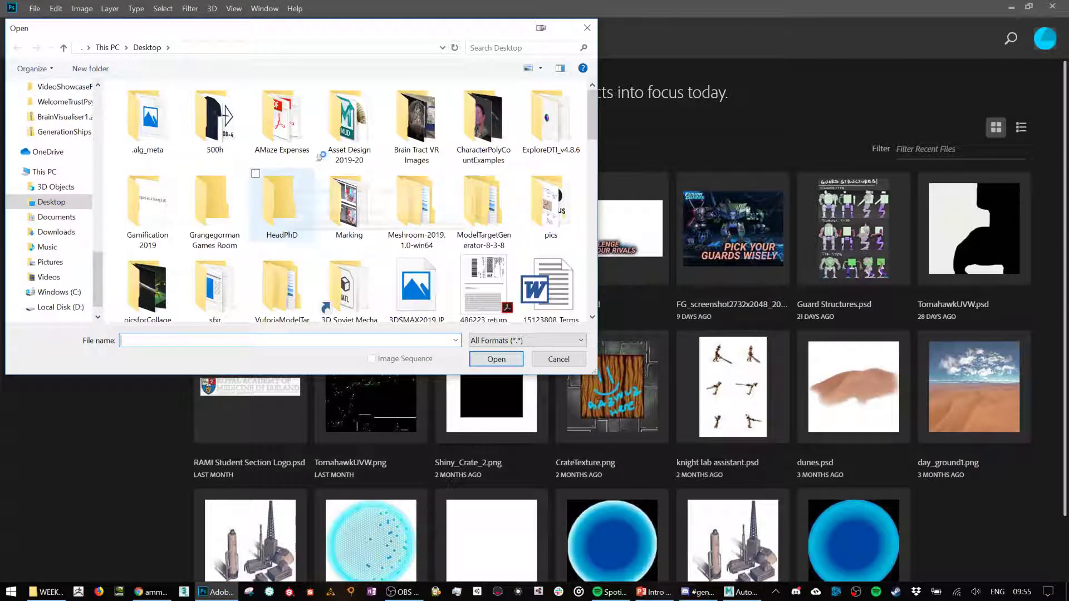
double_click(350, 122)
double_click(477, 119)
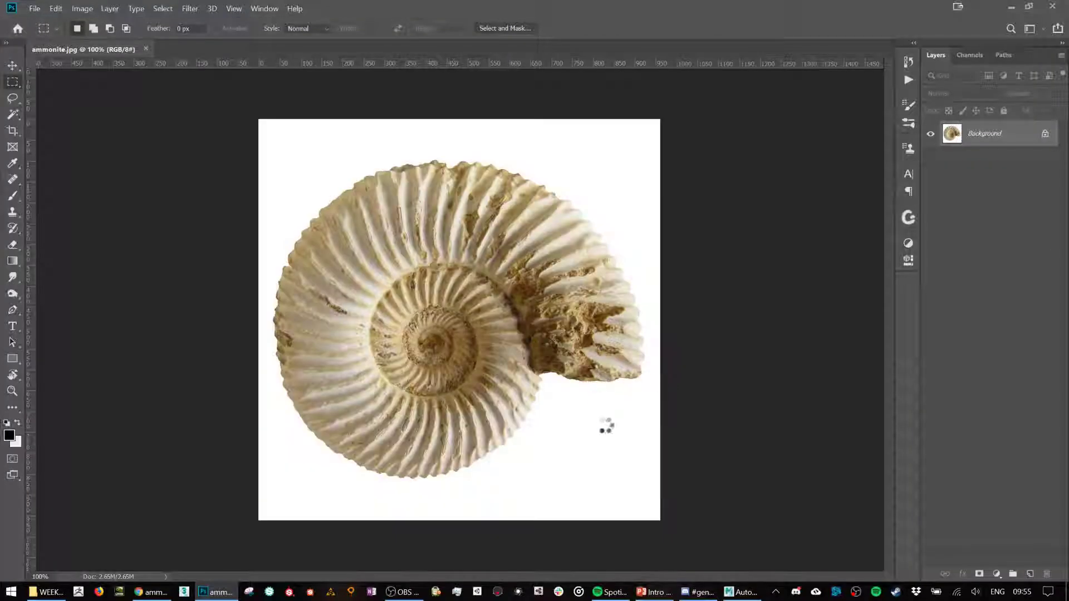
- Select the white background around the ammonite with the Magic Wand, fill it with black and deselect
key(w)
click(611, 449)
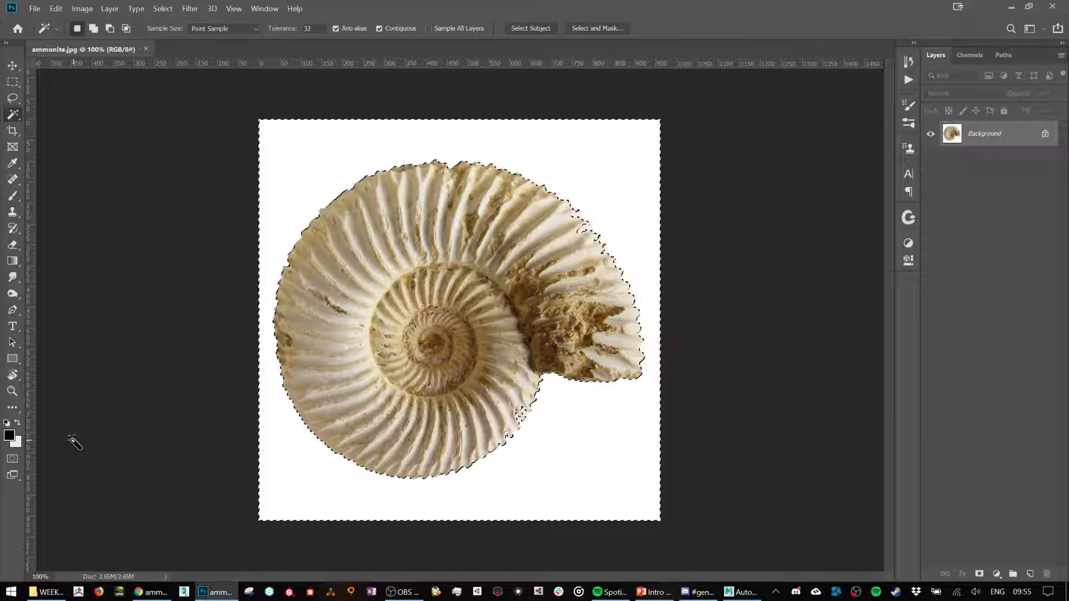
key(alt+BackSpace)
key(ctrl+d)
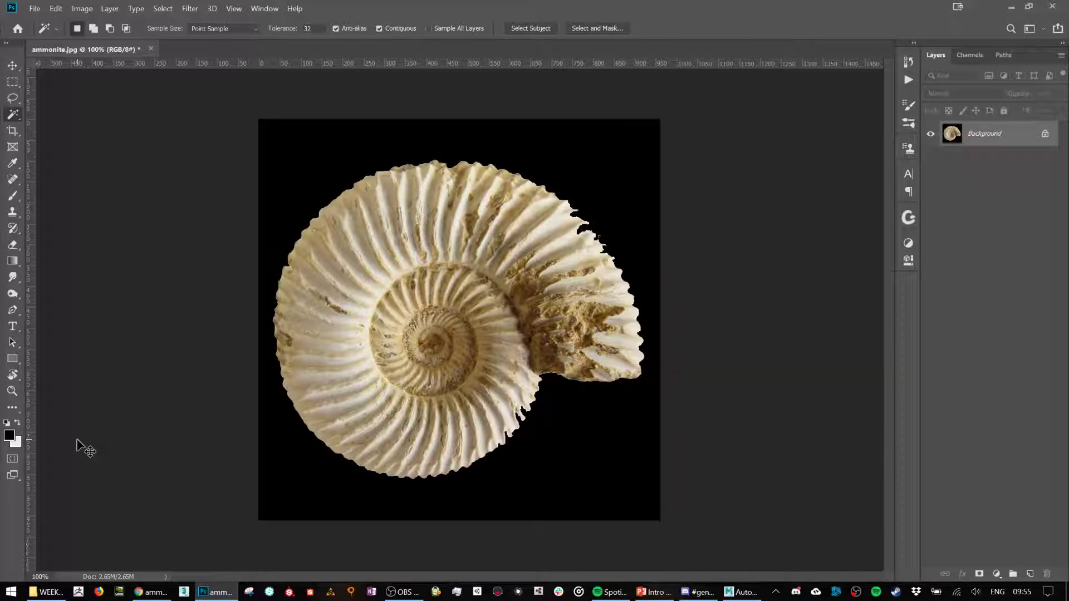
- Save the edited picture over ammonite.jpg as a JPEG at maximum quality 12
key(ctrl+shift+s)
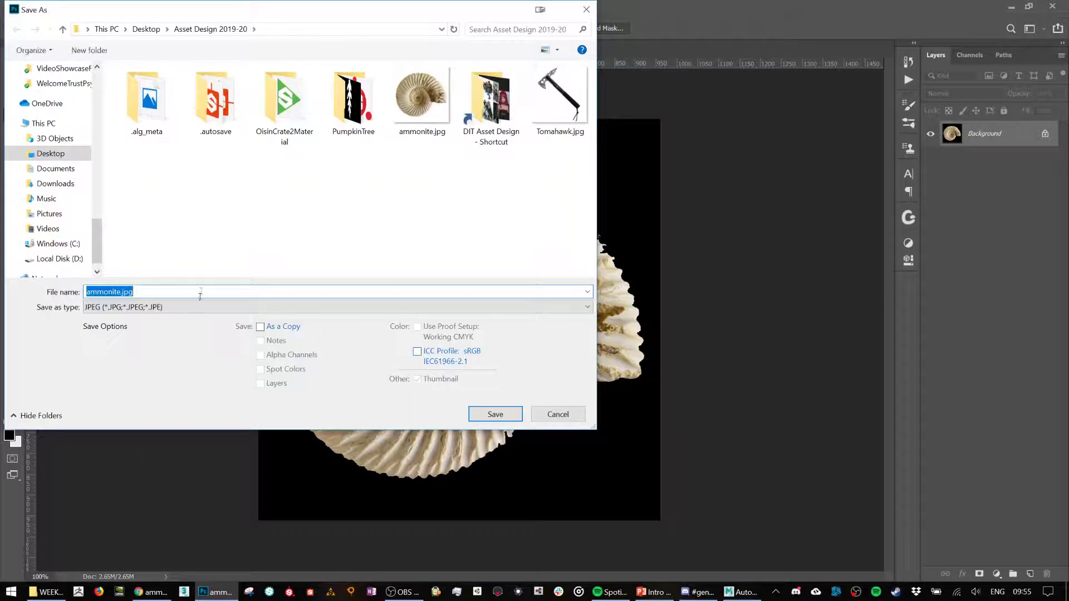
click(197, 316)
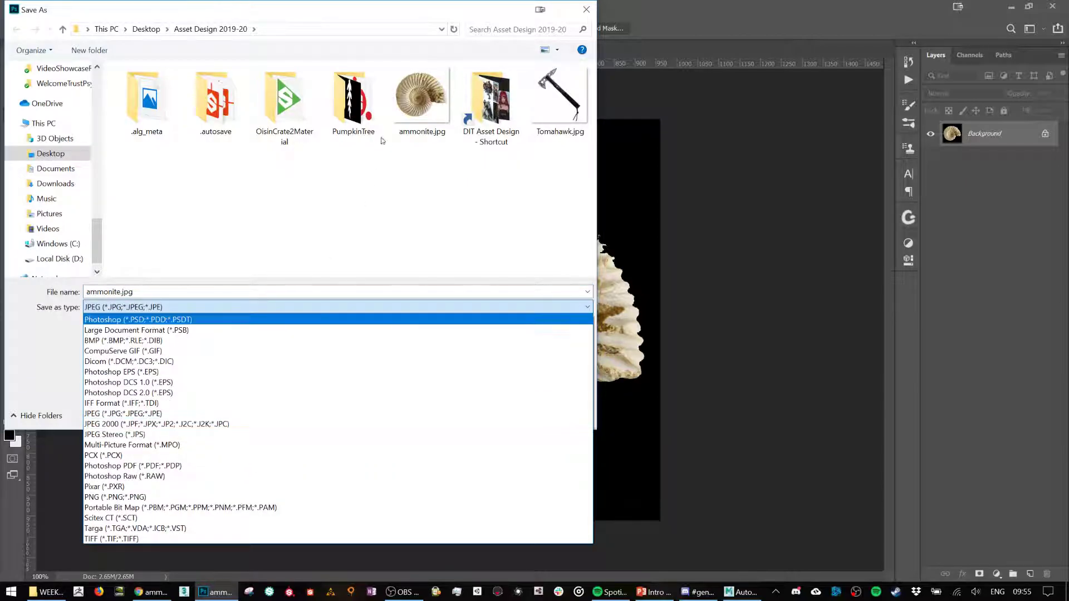
click(403, 100)
click(495, 414)
click(328, 244)
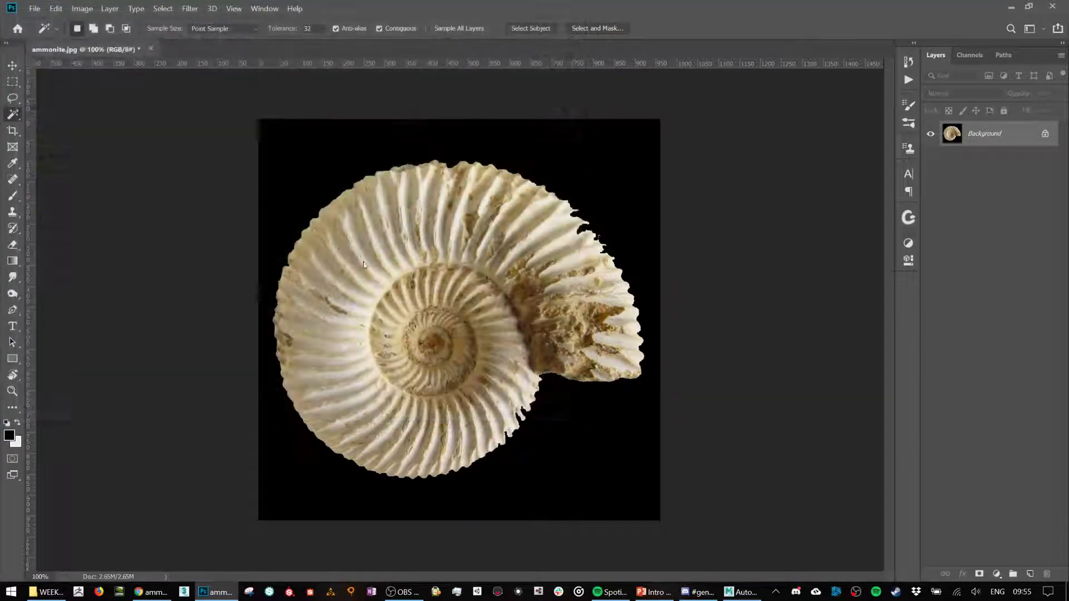
click(643, 176)
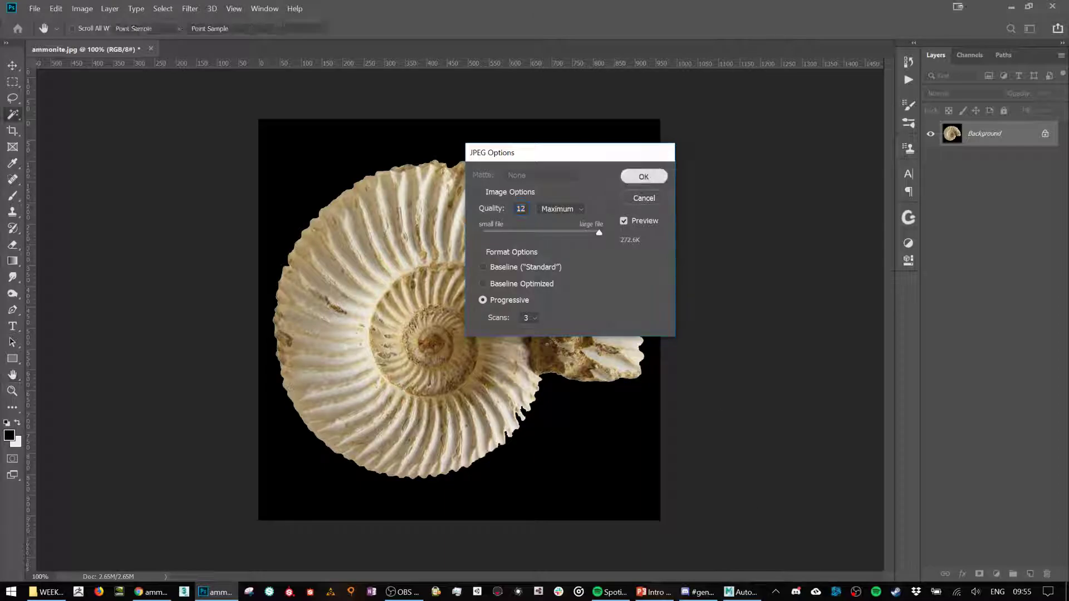
- Switch back to Mudbox, replace the old ammonite stamp with the edited ammonite.jpg and select it for the Imprint brush
click(740, 592)
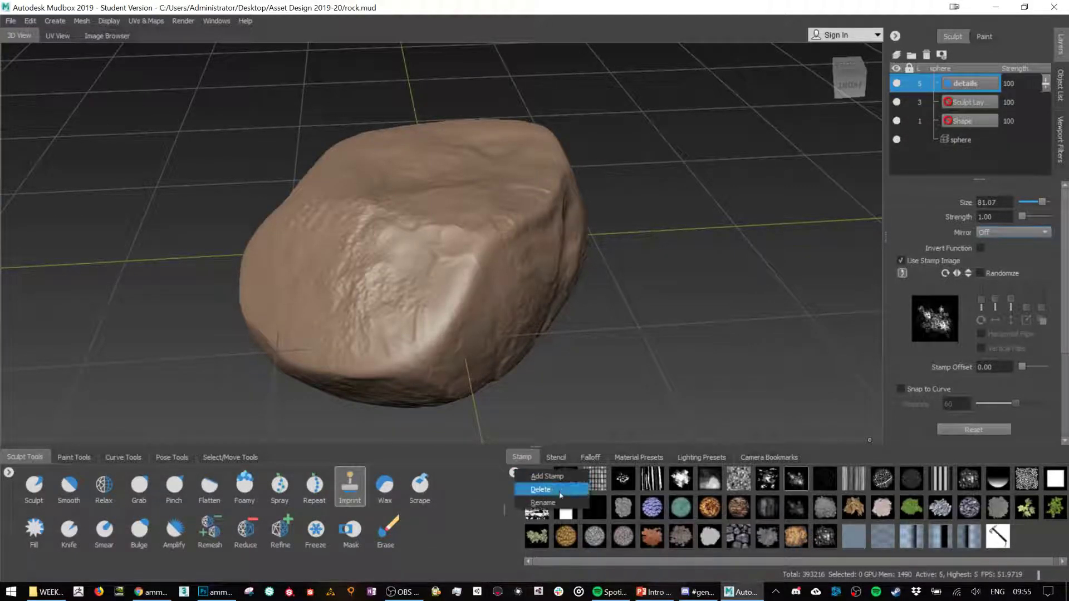
click(567, 479)
double_click(511, 114)
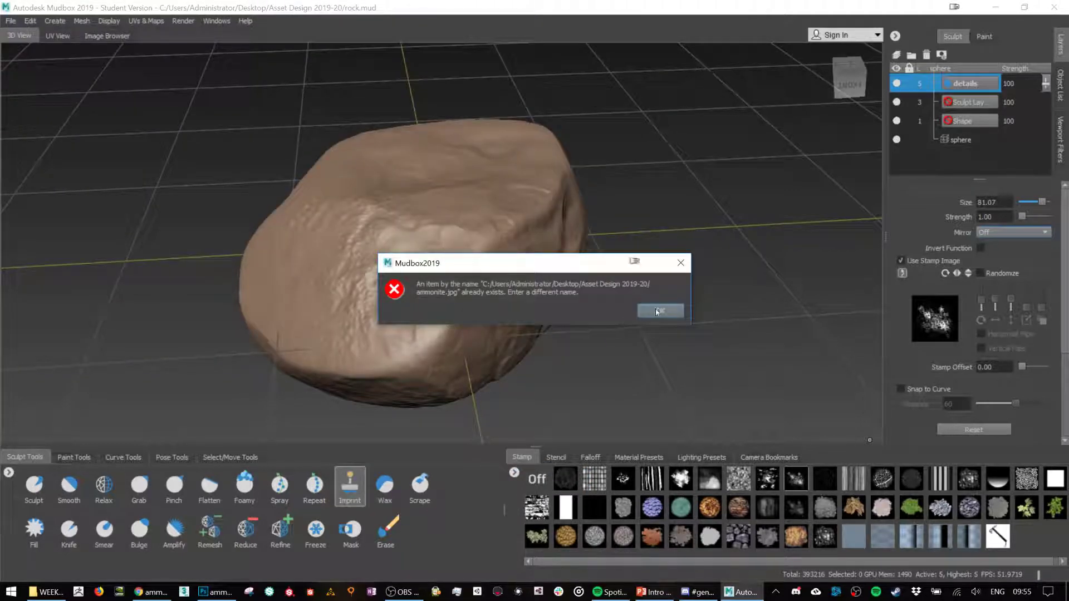
click(658, 312)
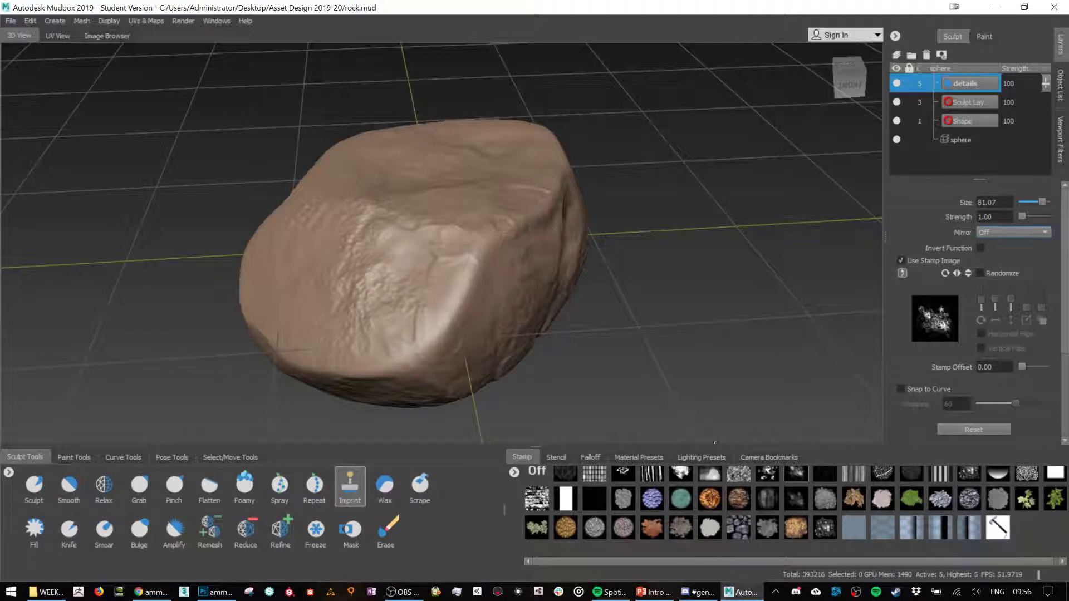
scroll(1032, 526, up, 1)
click(1025, 537)
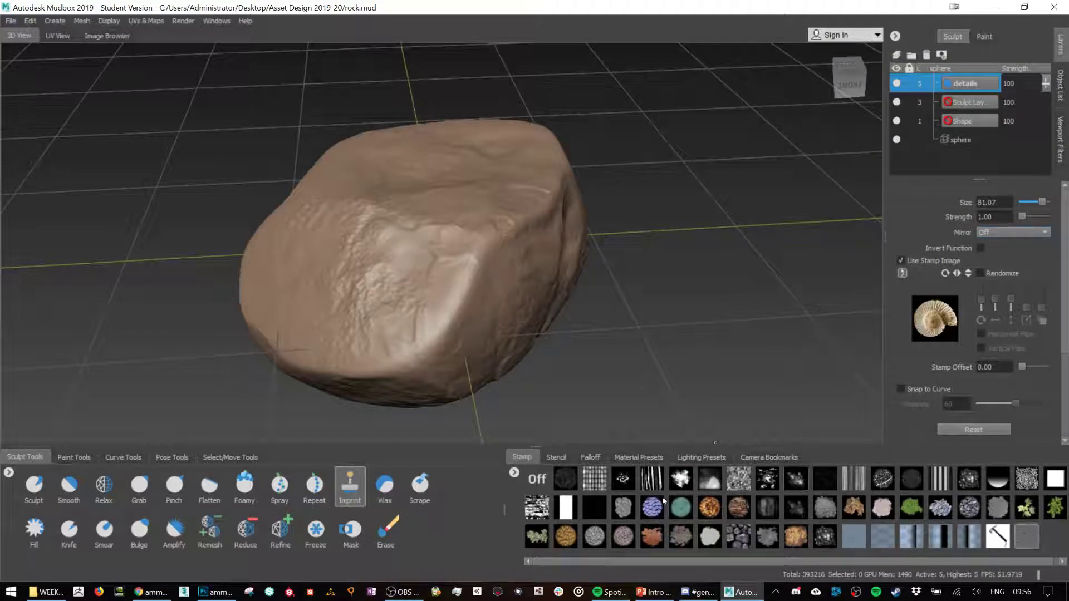
- Try imprinting the black-background ammonite stamp on the rock at strength 1, and undo it
drag(408, 268, 490, 320)
alt+drag(414, 227, 393, 237)
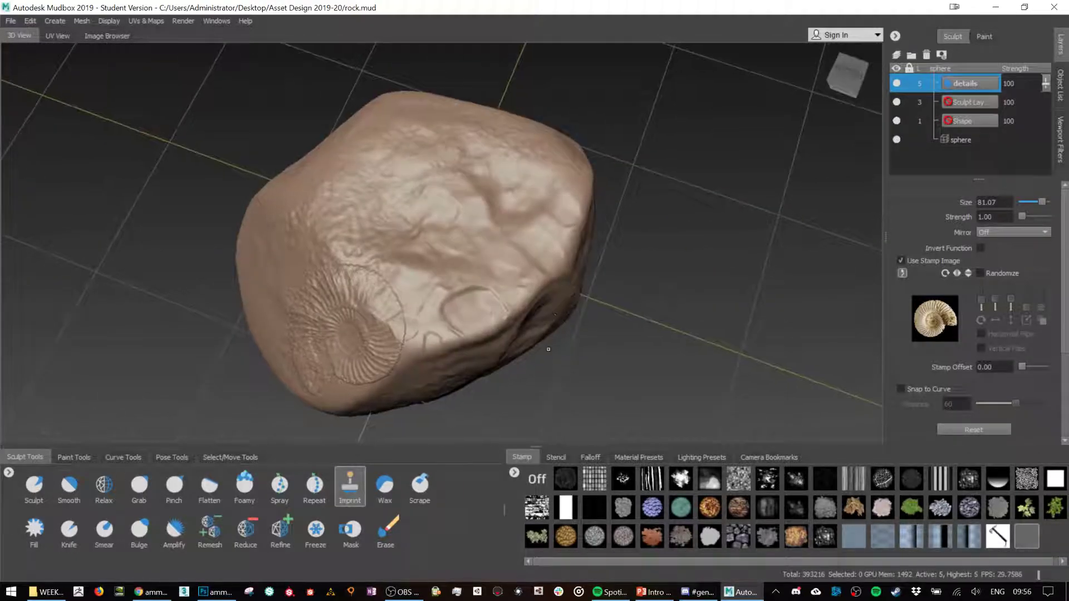
key(ctrl+z)
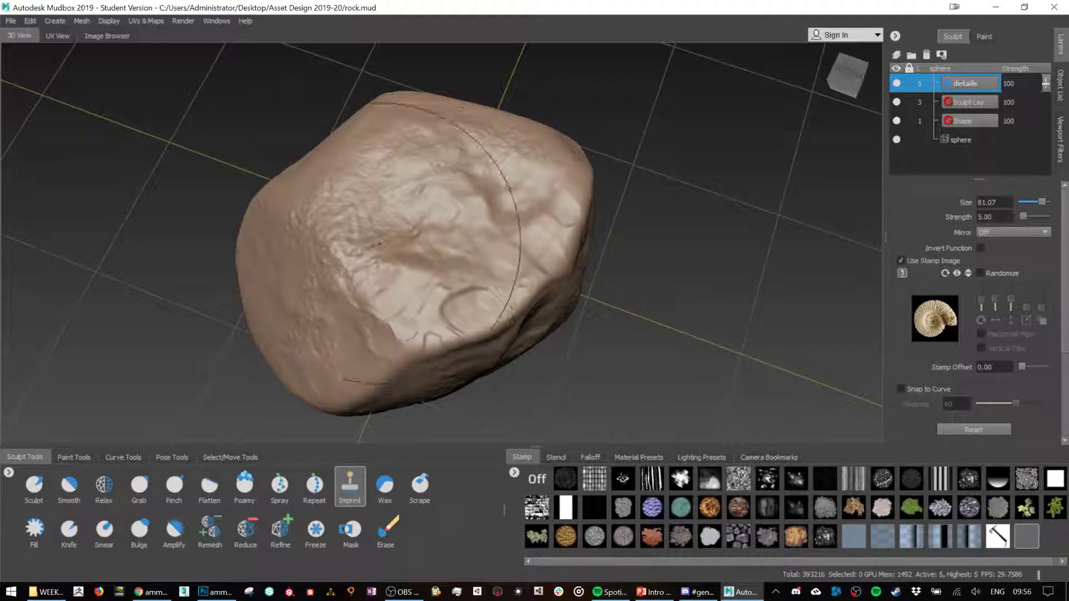
- Imprint a large ammonite on the rock face at strength 5, inspect its relief up close and undo it
drag(456, 204, 543, 174)
alt+drag(749, 339, 550, 296)
scroll(550, 296, up, 5)
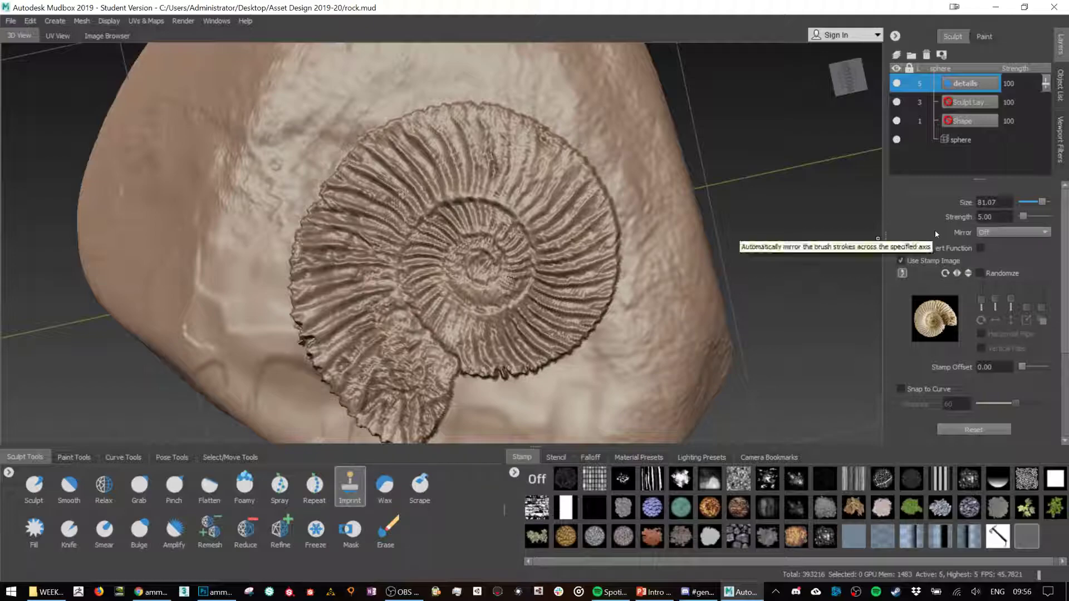
key(ctrl+z)
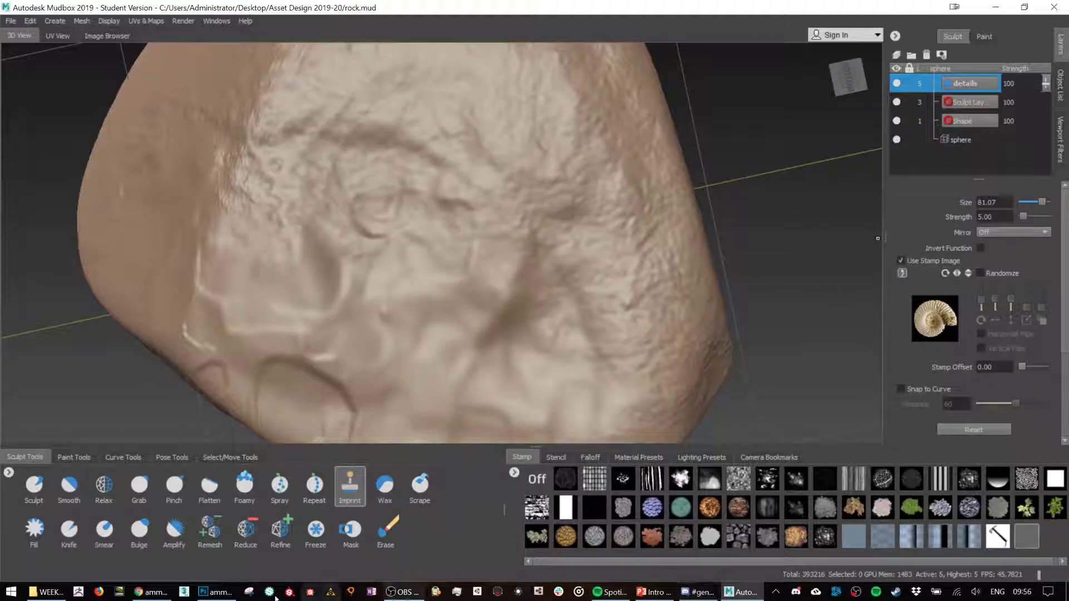
- Switch to Photoshop, invert the ammonite's colours while keeping the background black, and save ammonite.jpg
click(215, 592)
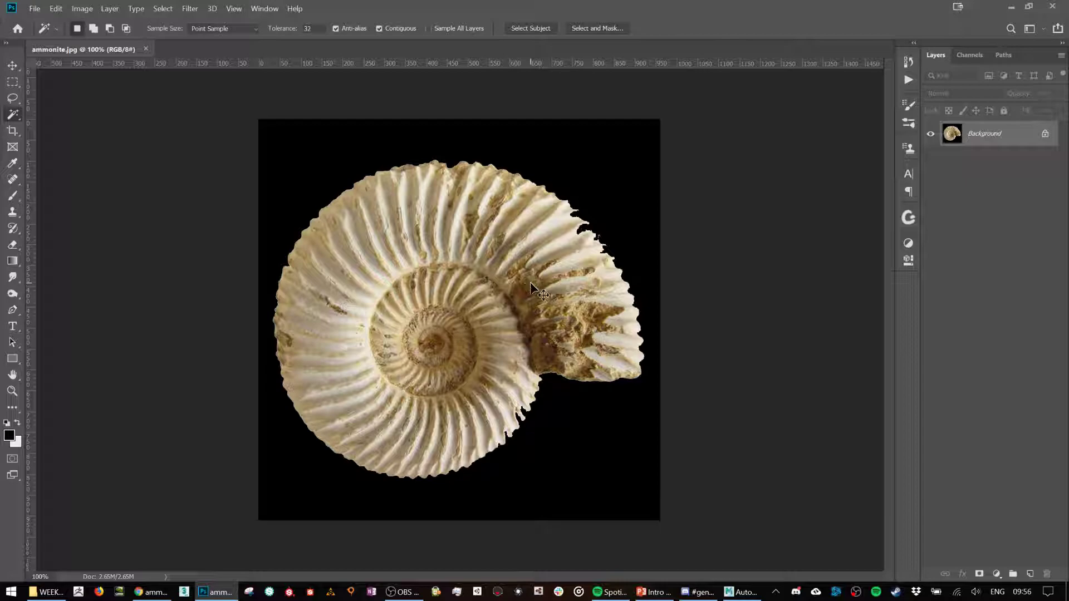
key(ctrl+i)
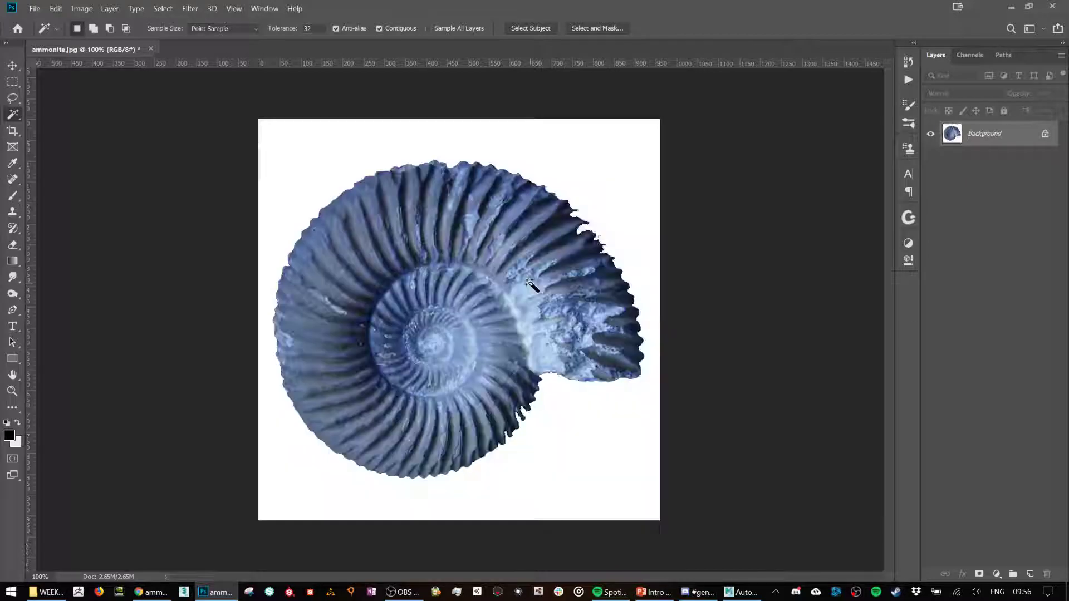
click(566, 427)
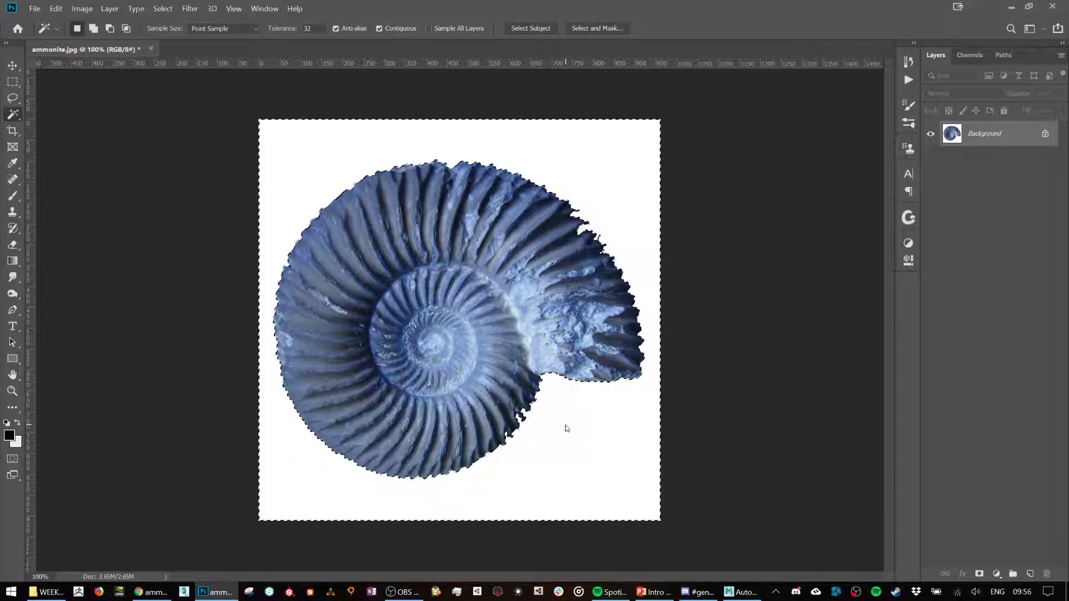
key(ctrl+i)
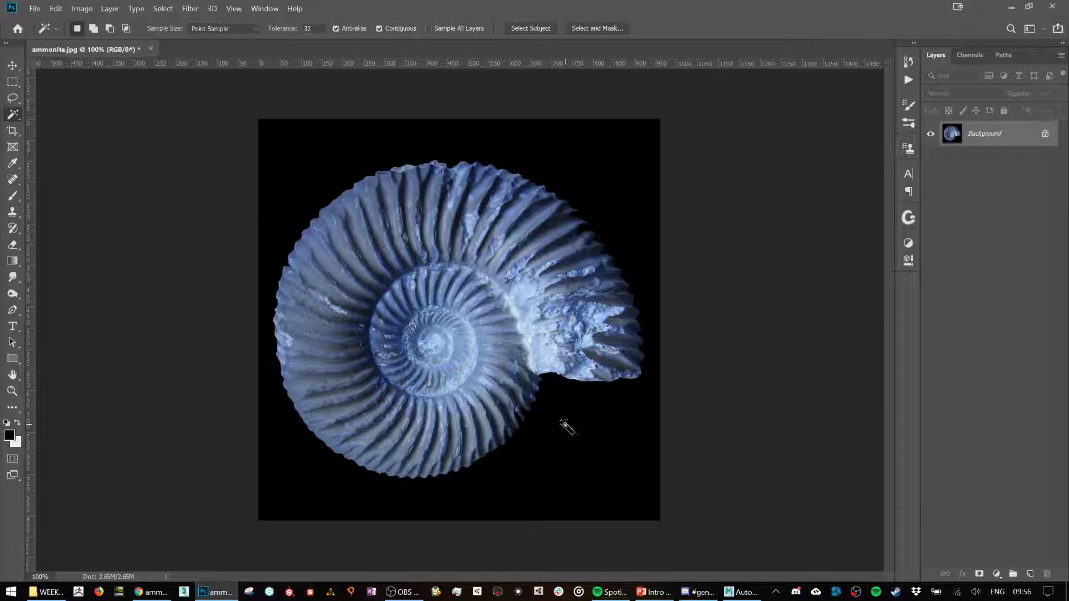
key(ctrl+s)
- Switch back to Mudbox, try an imprint with the inverted ammonite stamp on the rock, and undo it
key(alt+Tab)
drag(440, 234, 780, 270)
scroll(750, 260, down, 6)
key(ctrl+z)
- Create a sculpt layer named ammonite and test imprints of the inverted ammonite stamp on the rock, undoing unwanted attempts
click(897, 57)
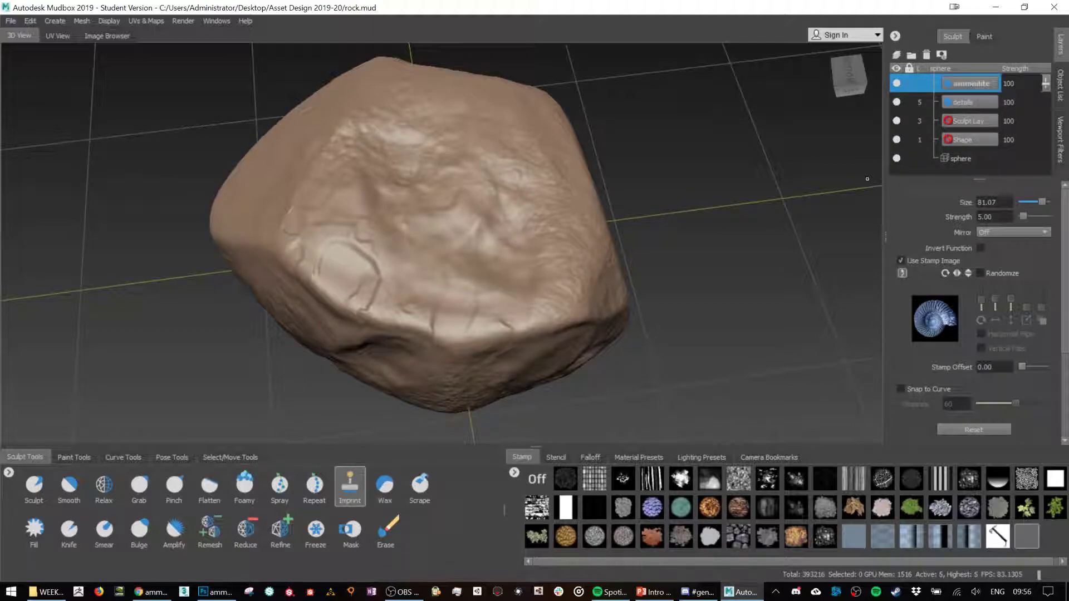
drag(431, 195, 478, 94)
mouse_move(660, 258)
alt+mouse_down()
mouse_move(535, 295)
mouse_move(484, 273)
mouse_move(531, 239)
alt+mouse_up()
key(ctrl+z)
mouse_move(718, 322)
alt+mouse_down()
mouse_move(680, 240)
mouse_move(563, 267)
mouse_move(515, 259)
mouse_move(559, 256)
alt+mouse_up()
key(ctrl+z)
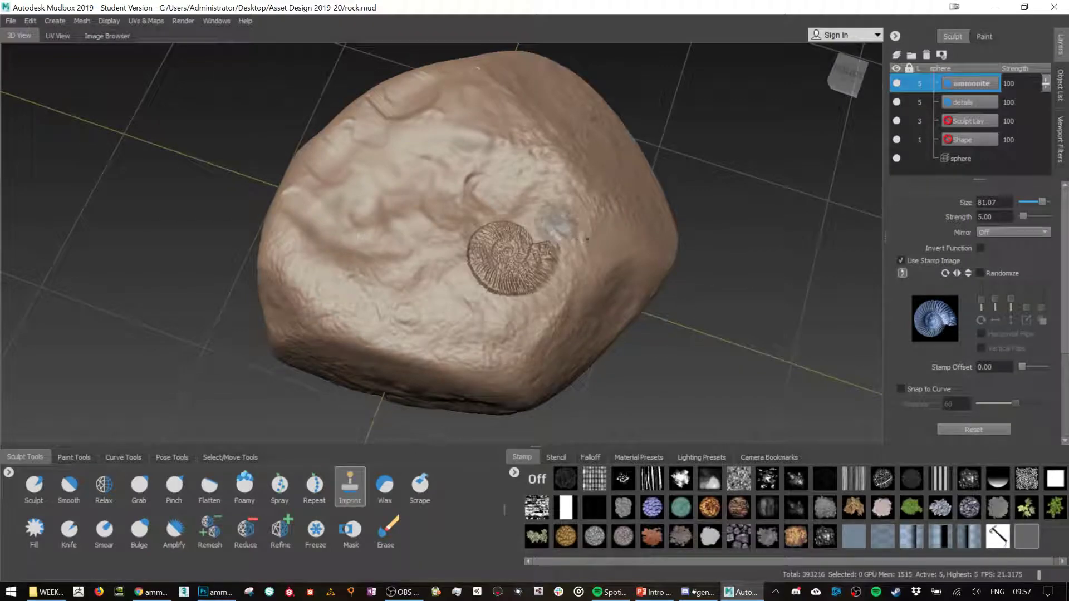
- Try imprinting a smaller ammonite beside the large one on the rock face, then undo both imprints
drag(585, 241, 586, 243)
alt+drag(716, 284, 598, 293)
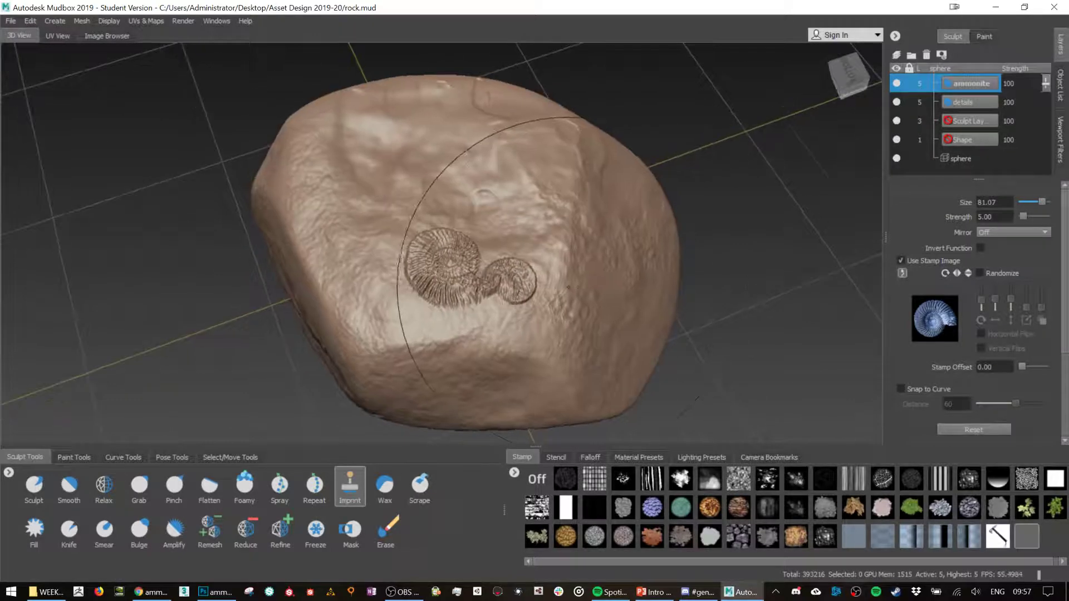
scroll(591, 295, up, 4)
key(ctrl+z)
key(ctrl+z)
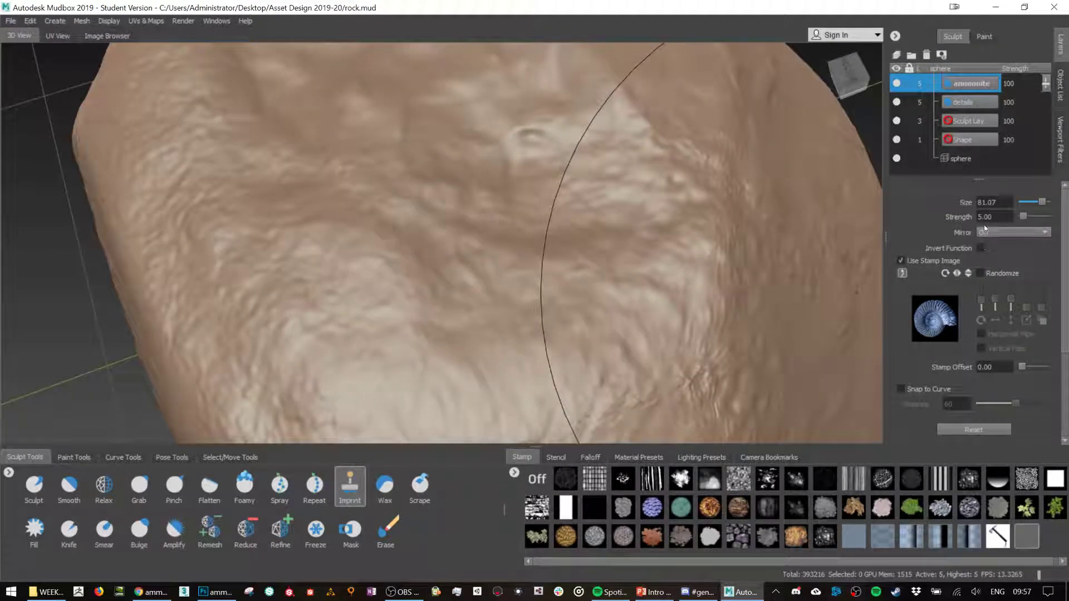
- Set the Imprint strength to 2 and imprint a large and a small ammonite on the rock face, undoing any unwanted imprint
text(2)
key(Return)
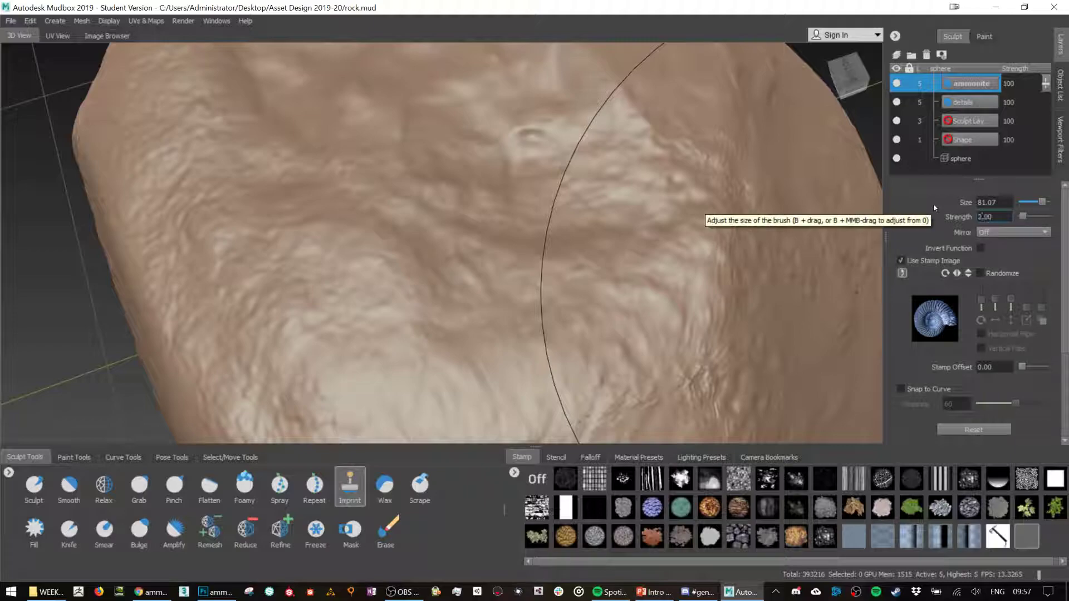
mouse_move(573, 303)
mouse_down()
mouse_move(651, 204)
mouse_move(526, 162)
mouse_move(551, 145)
mouse_move(535, 184)
mouse_move(460, 163)
mouse_move(554, 270)
mouse_up()
scroll(651, 204, down, 3)
key(ctrl+z)
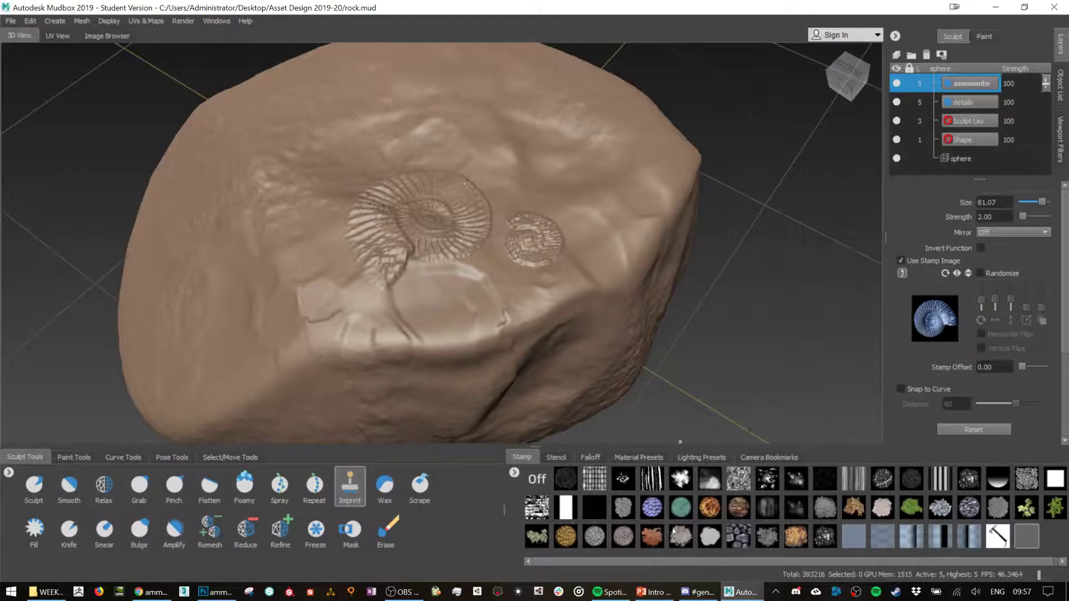
- Choose the purple bumpy organic stamp and imprint a round patch of it beside the ammonites, undoing the unwanted attempts
click(652, 507)
drag(527, 176, 541, 337)
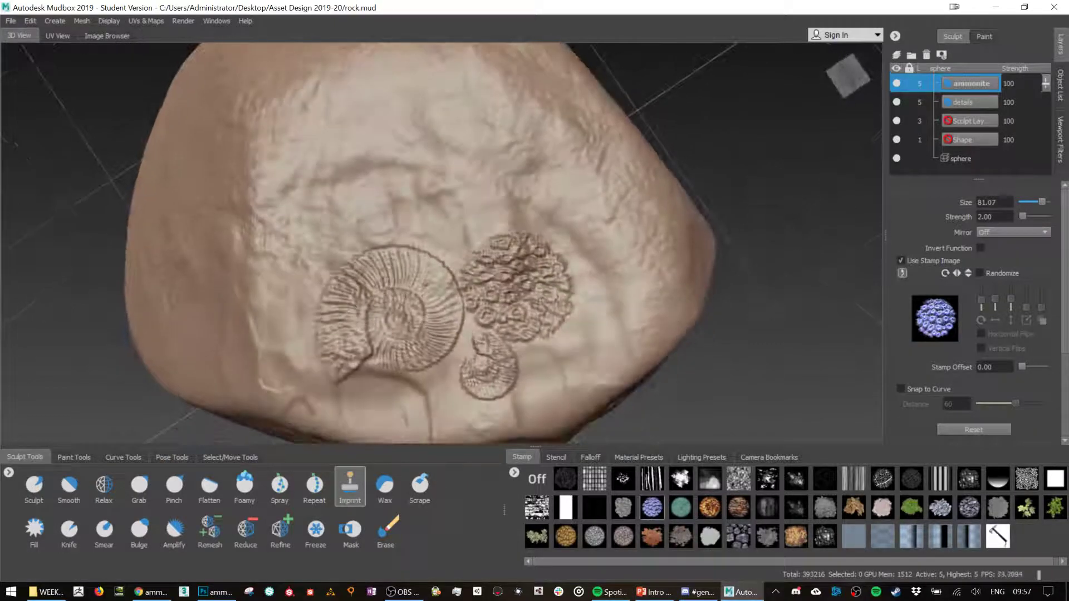
key(ctrl+z)
drag(499, 285, 470, 162)
alt+drag(662, 265, 627, 345)
key(ctrl+z)
drag(524, 275, 482, 218)
drag(367, 355, 341, 325)
key(ctrl+z)
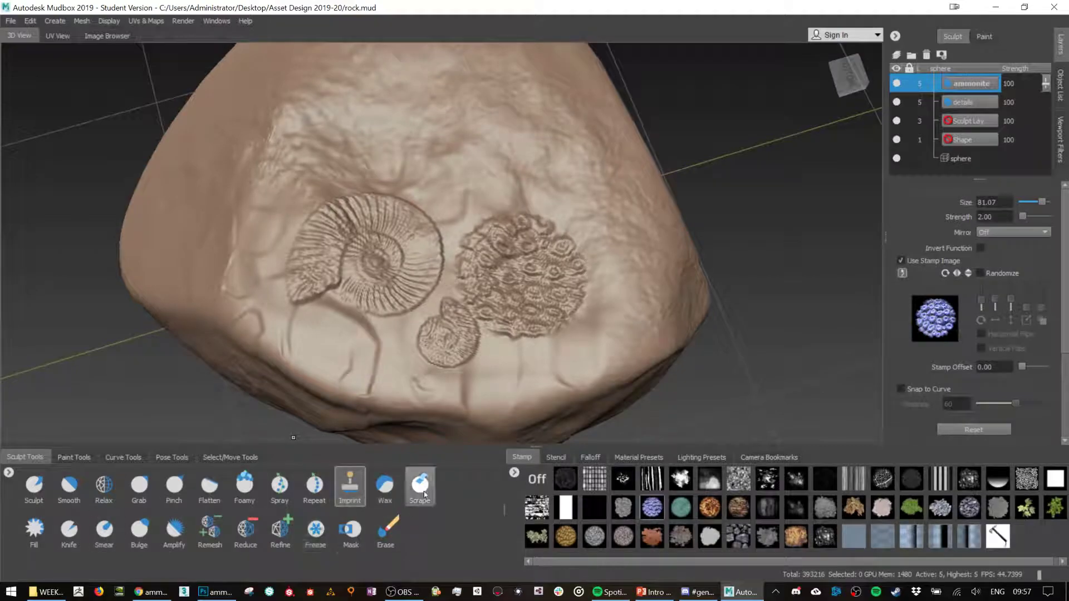
- Use the Erase tool at strength 100 to break up the bumpy patch's round outline and trim the large ammonite's outer rim
click(386, 529)
mouse_move(494, 162)
mouse_down()
mouse_move(488, 169)
mouse_move(483, 132)
mouse_move(506, 179)
mouse_move(499, 202)
mouse_move(558, 220)
mouse_up()
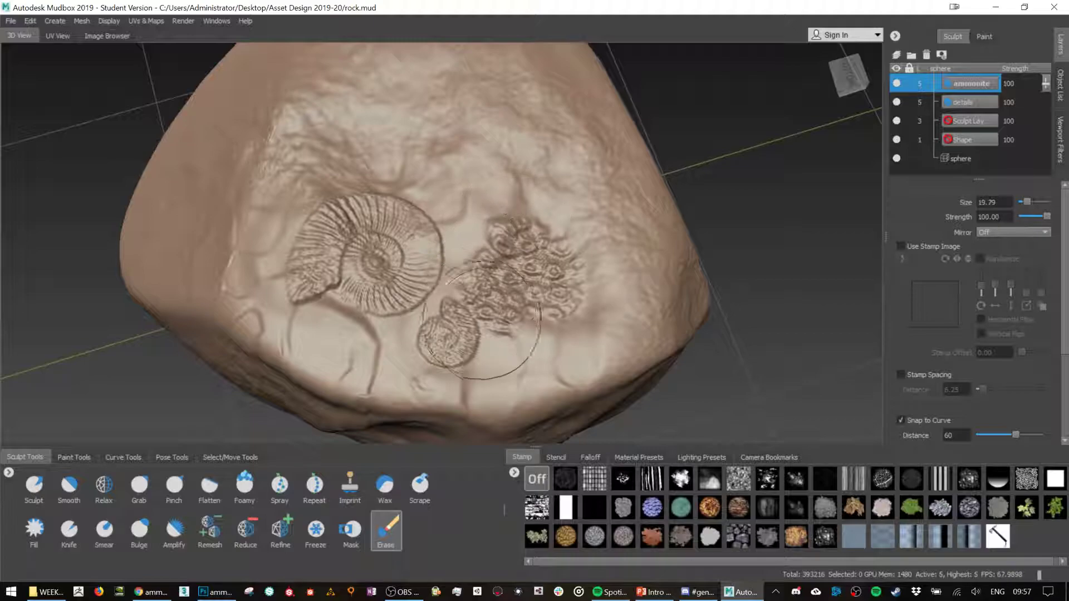
drag(477, 359, 460, 366)
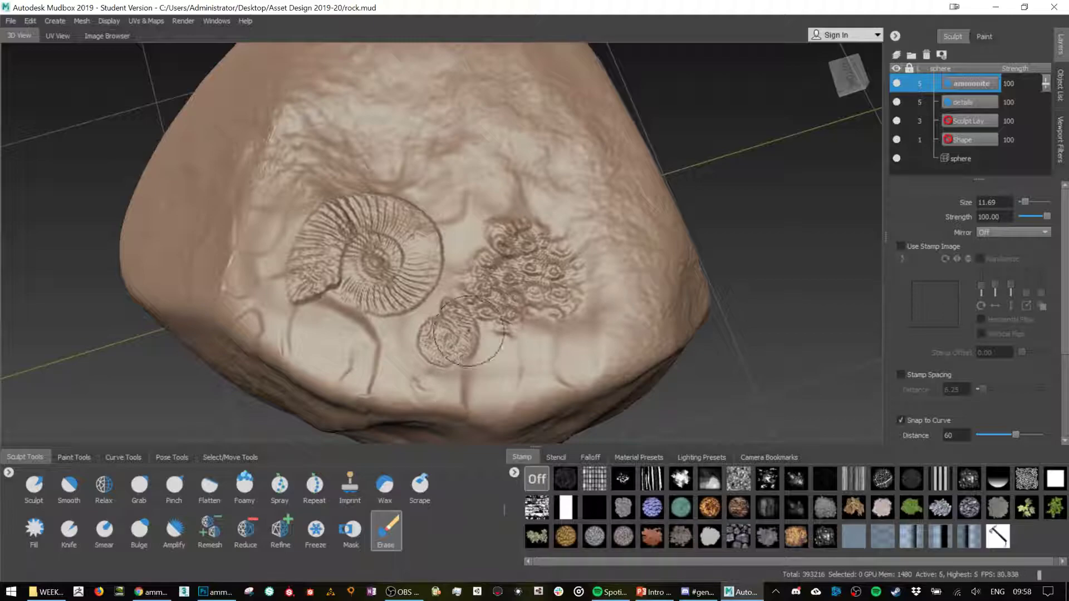
drag(282, 294, 320, 294)
drag(324, 191, 303, 192)
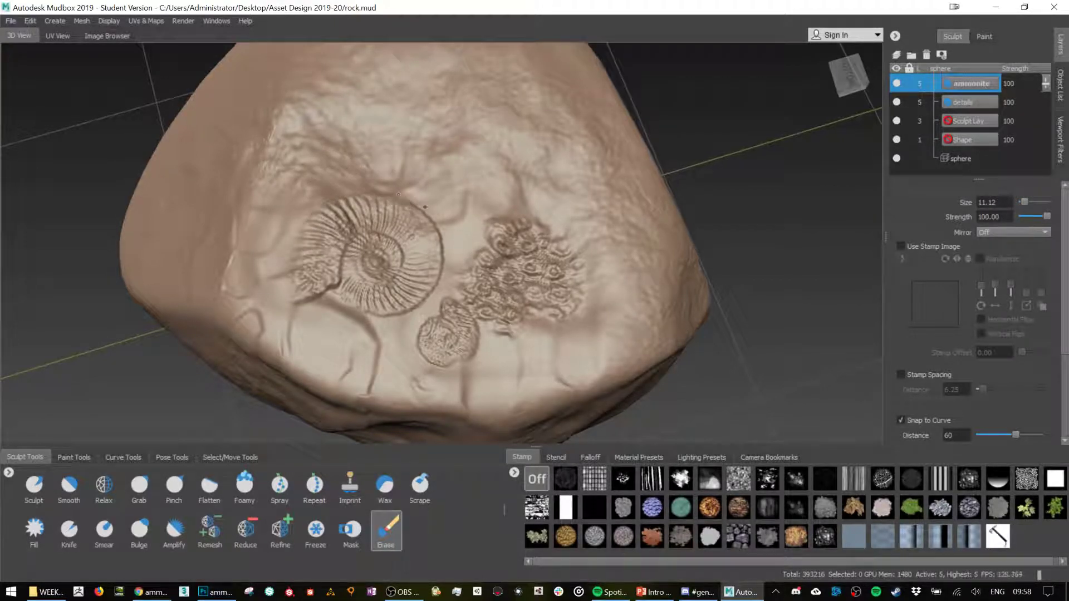
drag(386, 319, 398, 319)
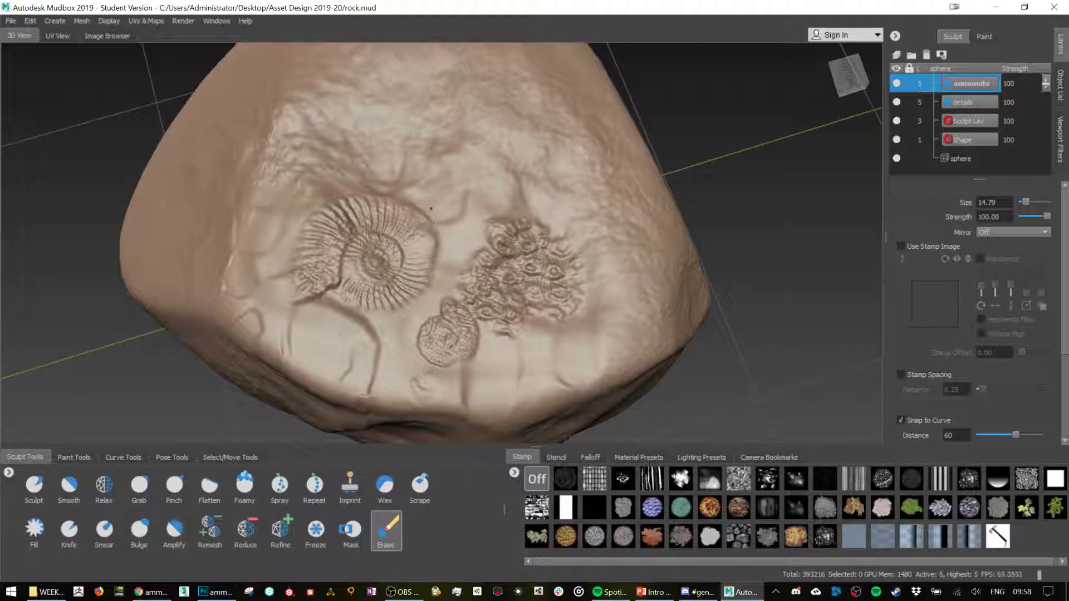
- Toggle the ammonite layer's visibility off and back on to compare the rock without and with the fossil imprints
scroll(485, 225, up, 3)
scroll(485, 225, down, 3)
scroll(556, 195, down, 3)
alt+drag(509, 146, 599, 260)
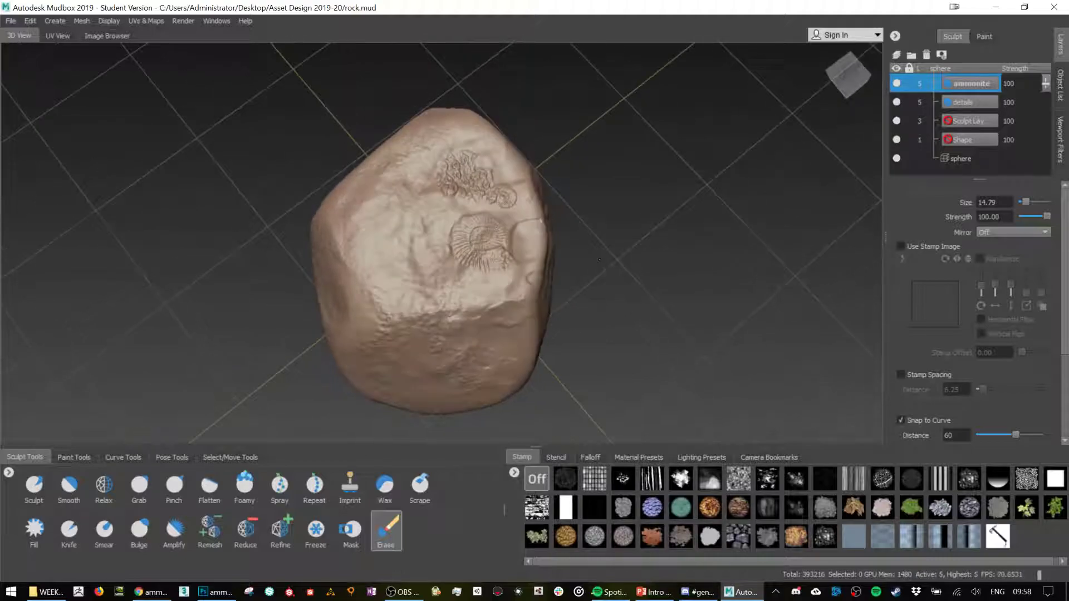
click(900, 84)
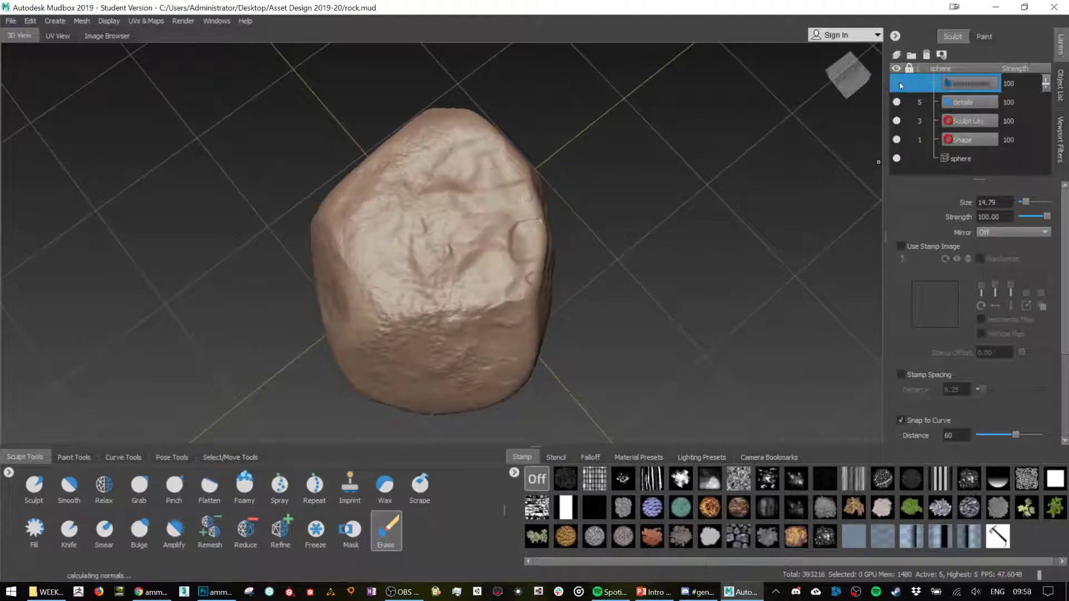
mouse_move(685, 184)
alt+mouse_down()
mouse_move(557, 223)
mouse_move(600, 206)
mouse_move(543, 273)
alt+mouse_up()
alt+drag(496, 283, 492, 201)
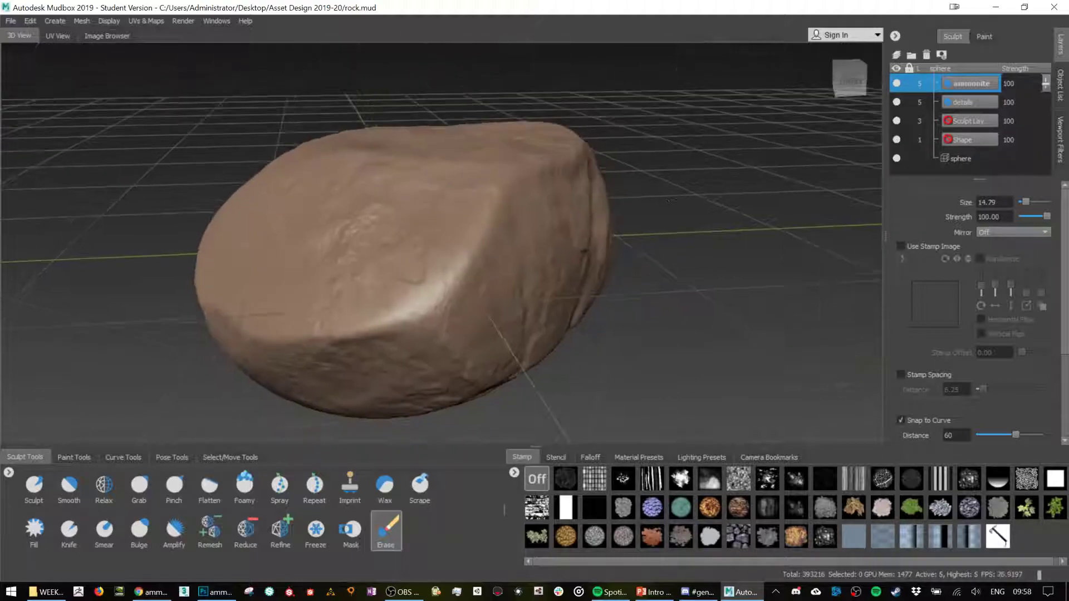
- Make the details layer active and inspect the rock's textured side surfaces
click(976, 103)
alt+drag(725, 220, 772, 255)
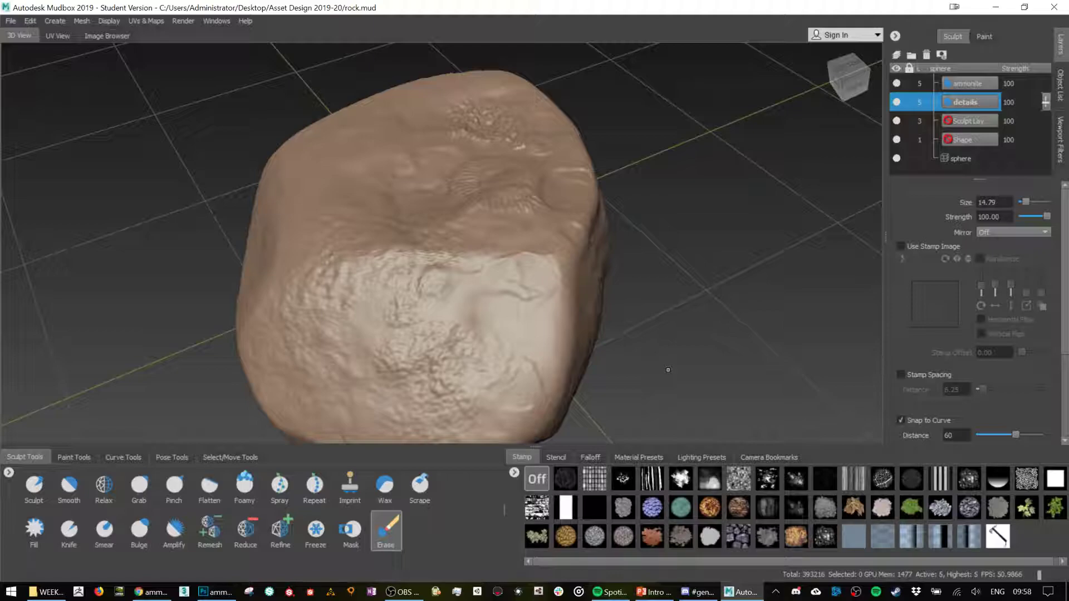
alt+drag(689, 317, 671, 309)
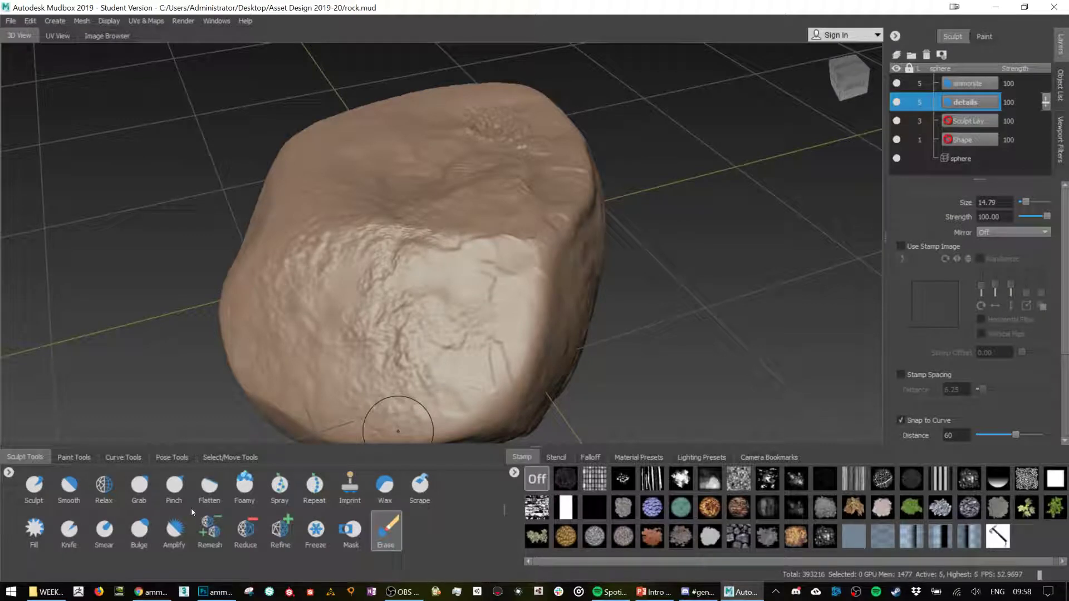
- Switch to Chrome and run a Google Images search for "stylised alpha"
mouse_move(163, 598)
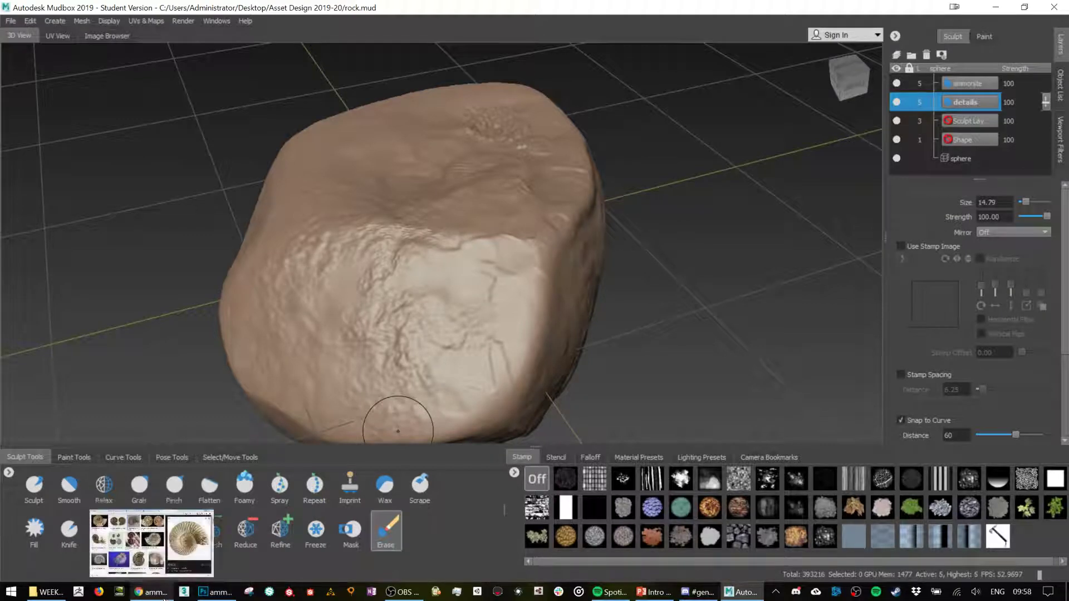
click(163, 598)
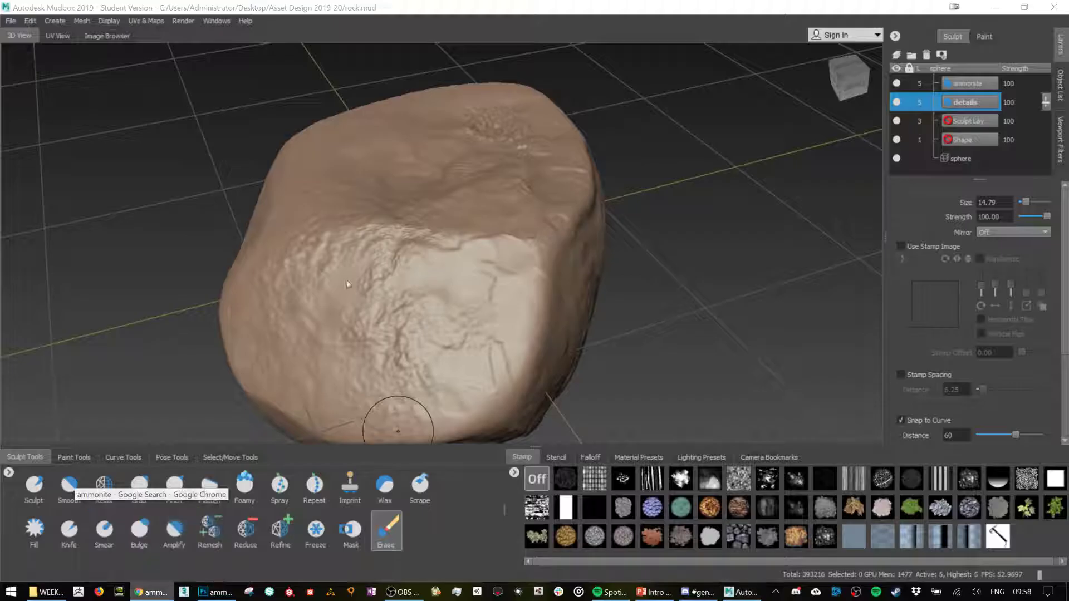
click(454, 34)
scroll(454, 116, up, 3)
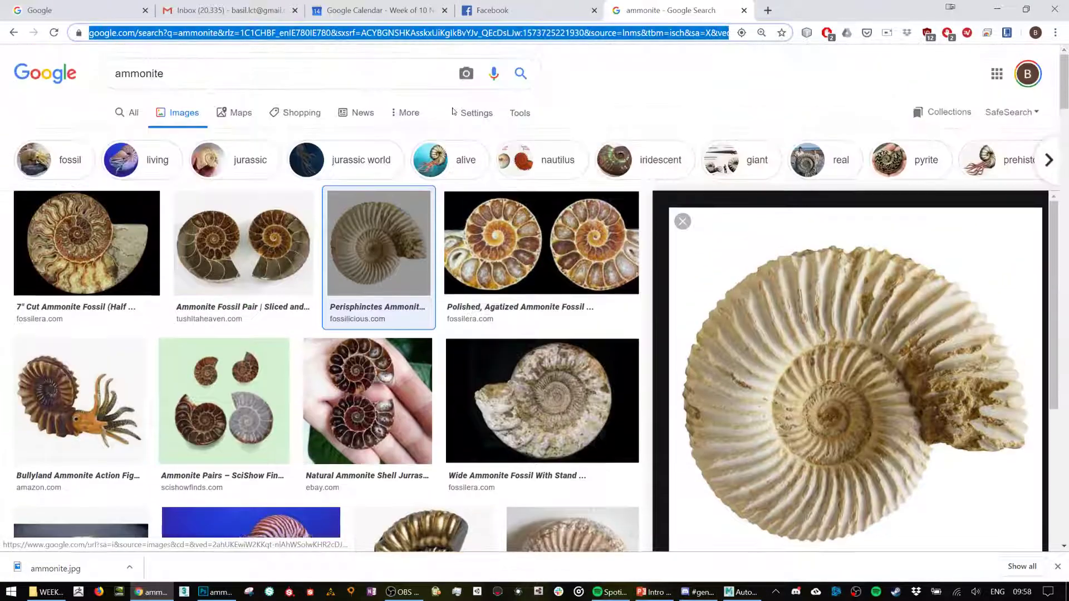
drag(172, 76, 49, 57)
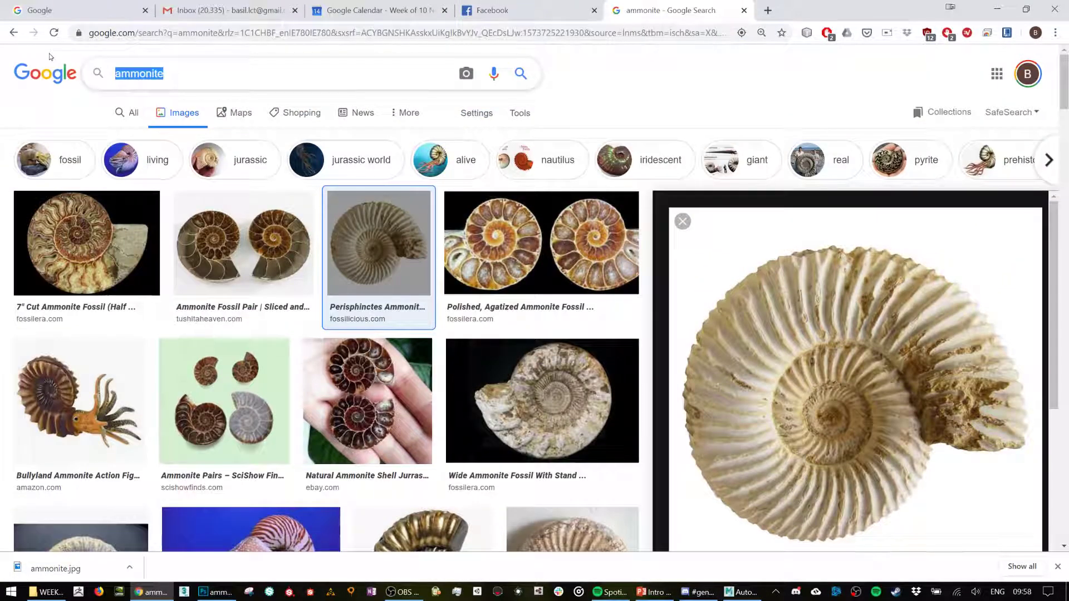
text(stylista)
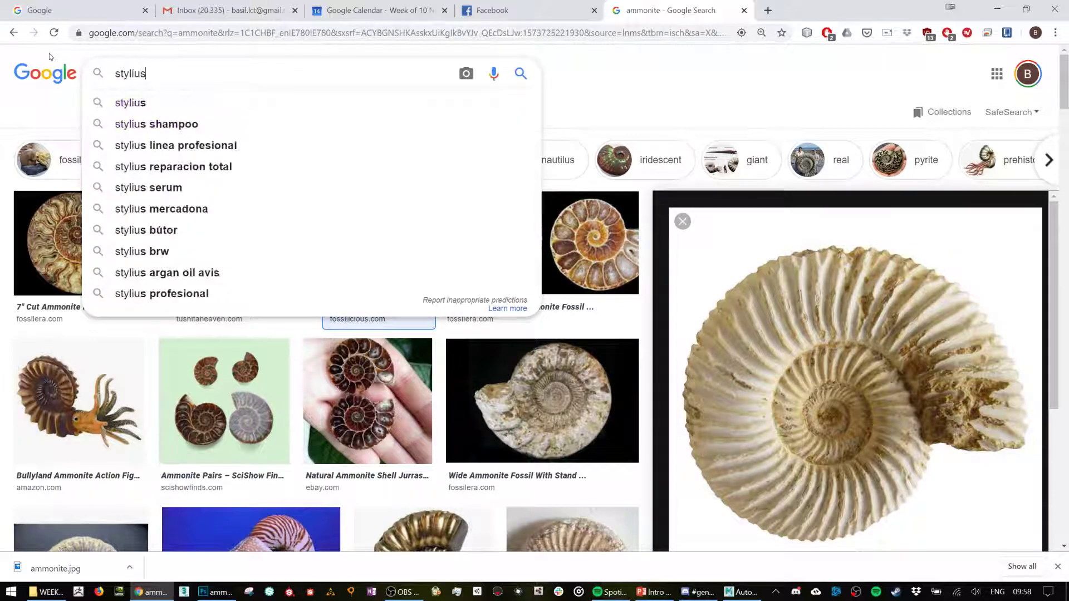
key(BackSpace)
key(BackSpace)
text(ed alpha)
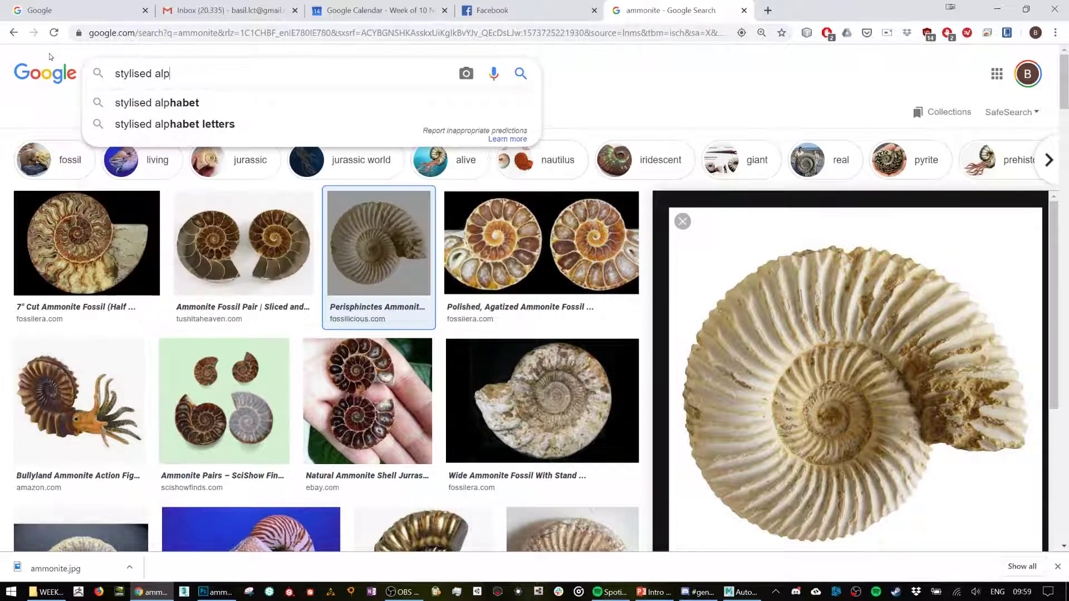
key(Return)
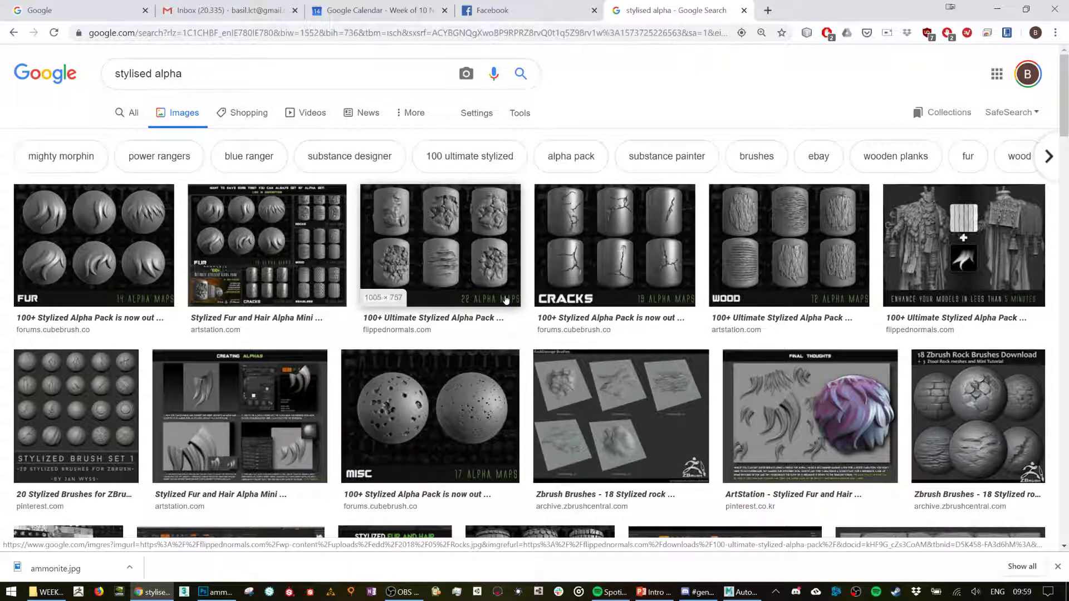
- Search Google Images for "stylised alpha texture"
scroll(505, 300, down, 7)
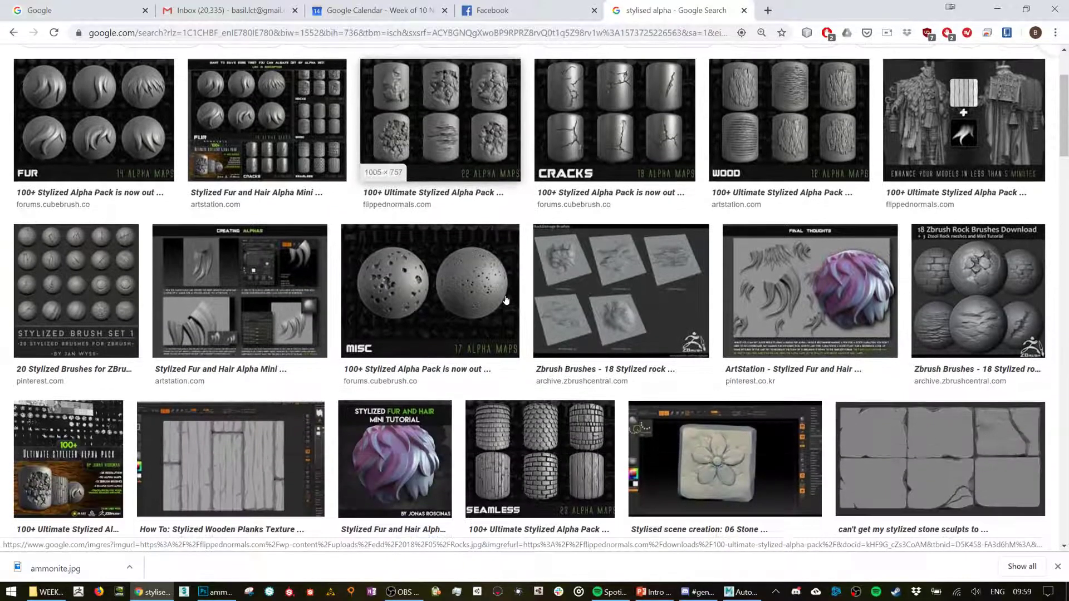
scroll(505, 299, up, 7)
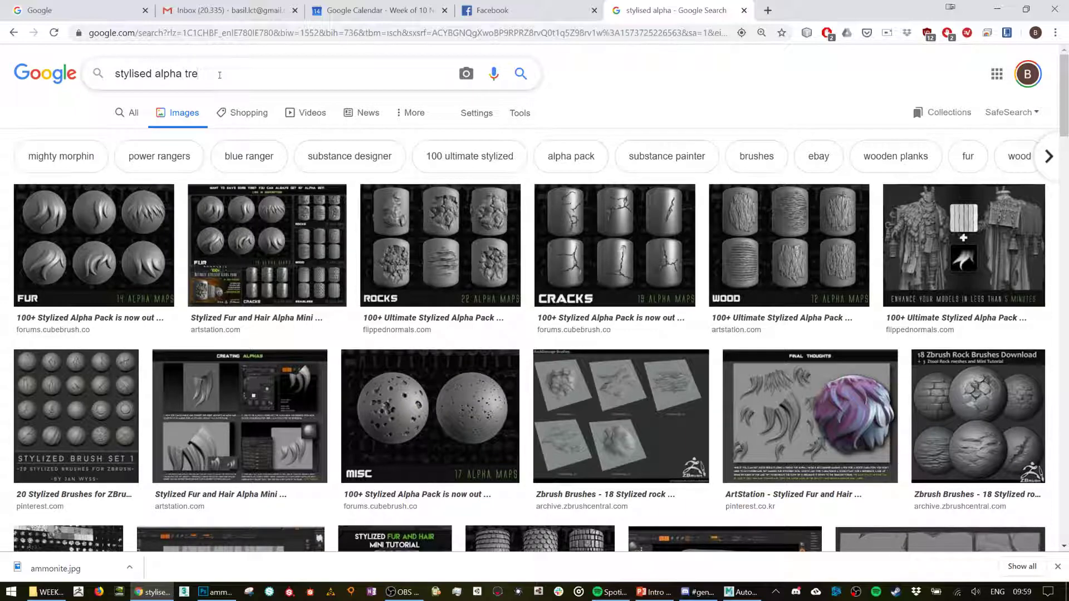
text(ure)
key(Return)
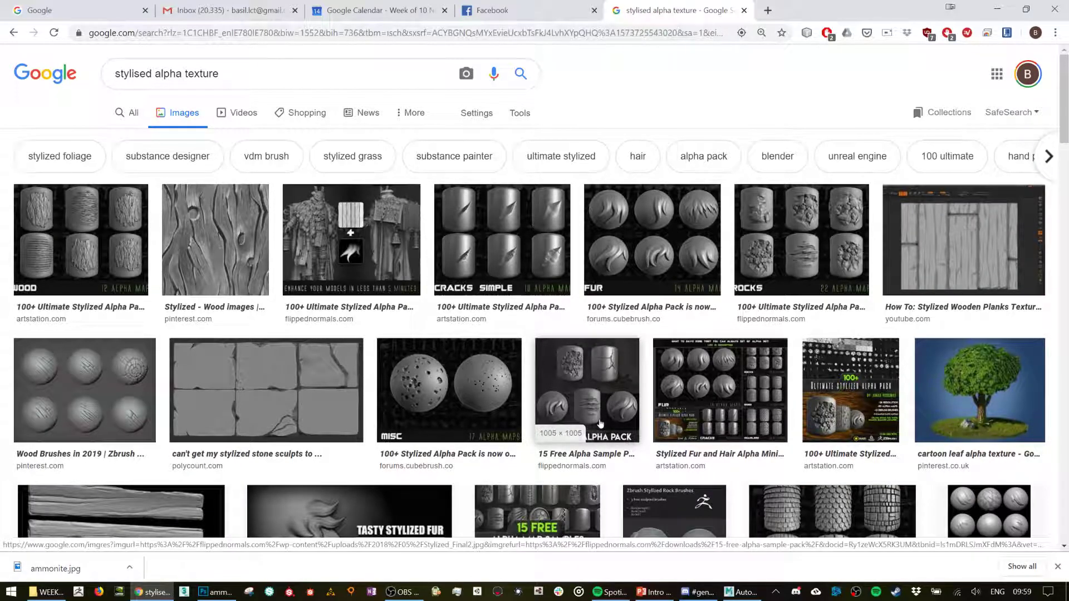
- Find the crack-patterned Zbrush & Mudbox sculpting brushes result and open its Textures.com page in a new tab
scroll(600, 424, down, 3)
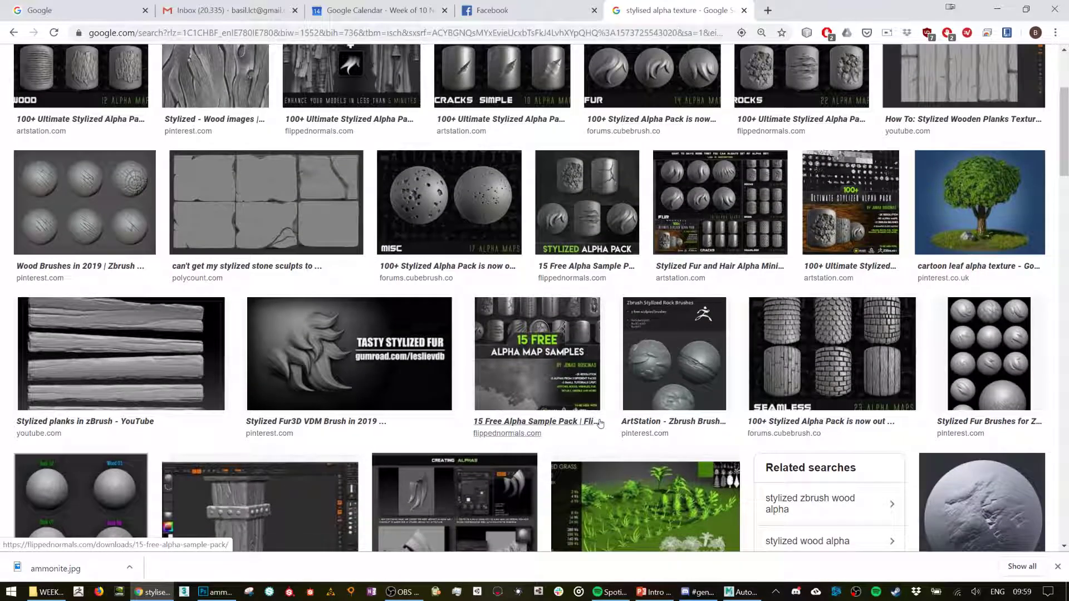
scroll(600, 424, down, 5)
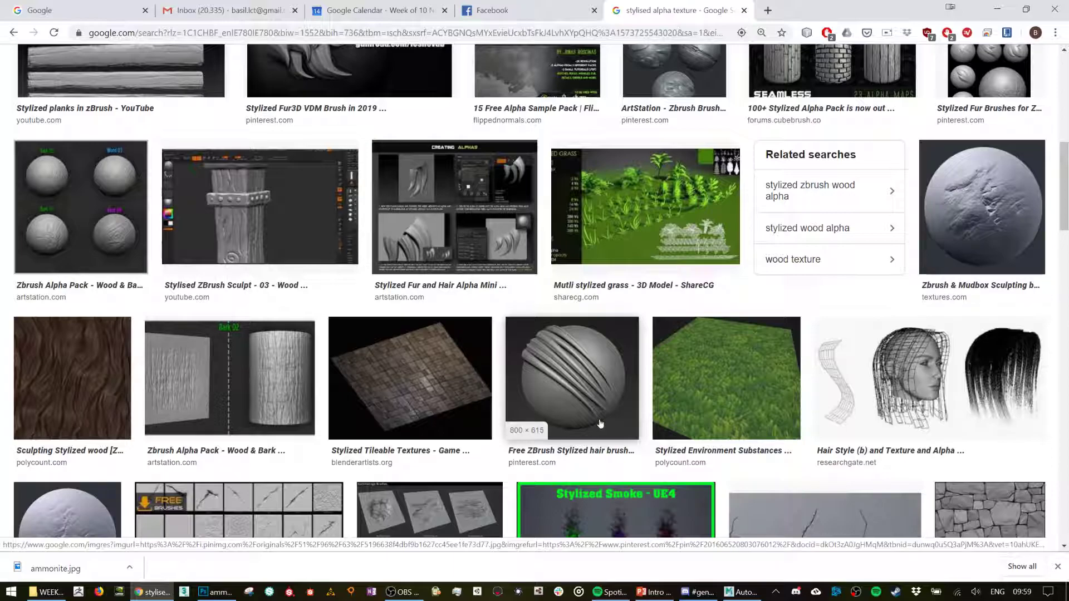
scroll(600, 424, down, 3)
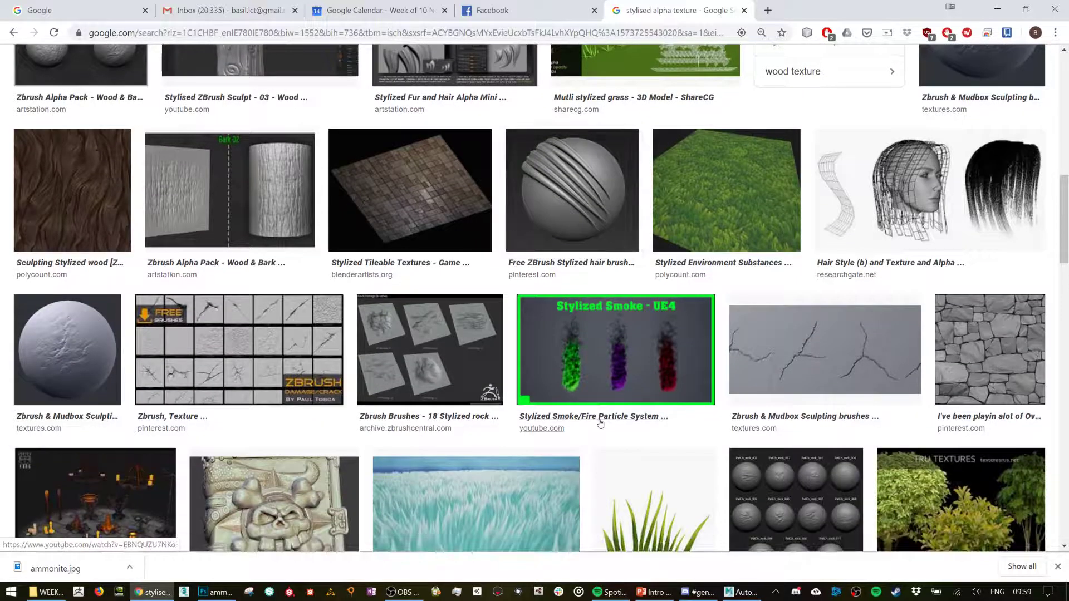
click(807, 346)
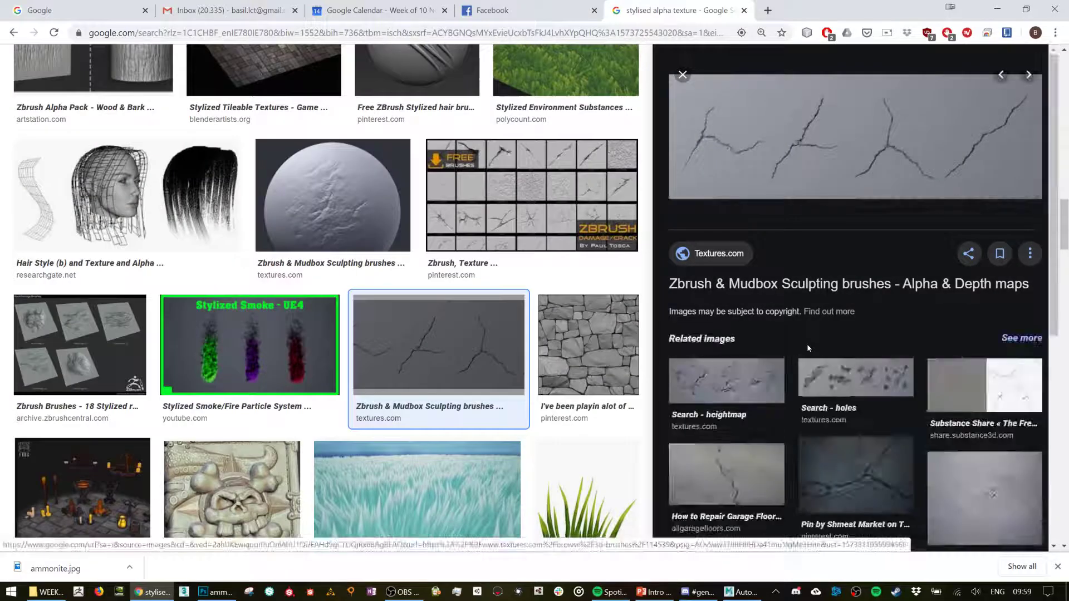
middle_click(718, 253)
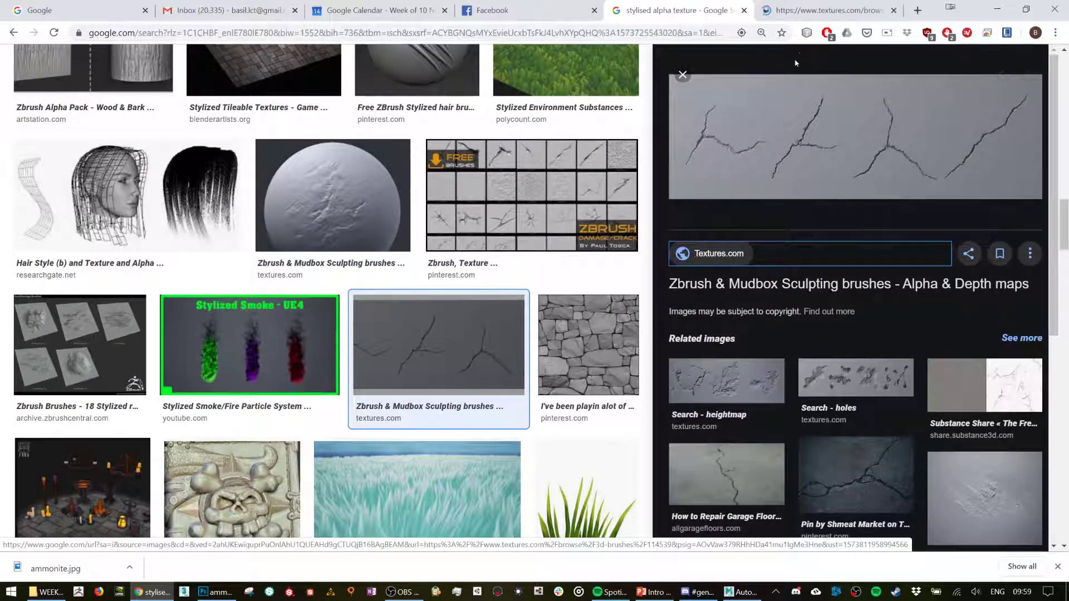
click(824, 10)
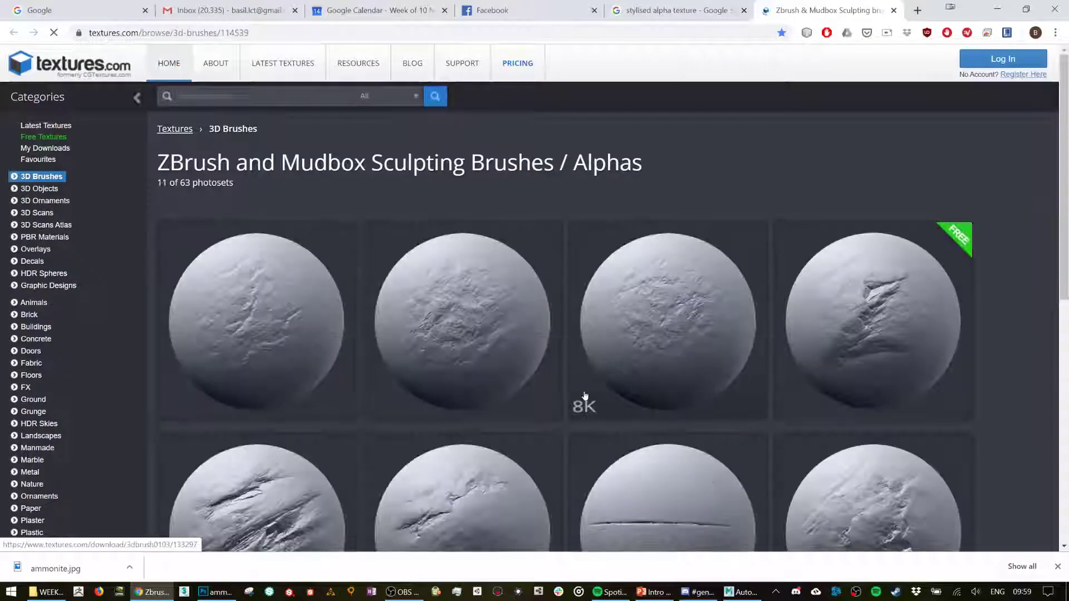
- Open the 3DBrush0106 rock brush with deep diagonal gashes and go to its sculpting alpha image
scroll(582, 395, down, 3)
scroll(581, 393, down, 2)
scroll(574, 388, up, 5)
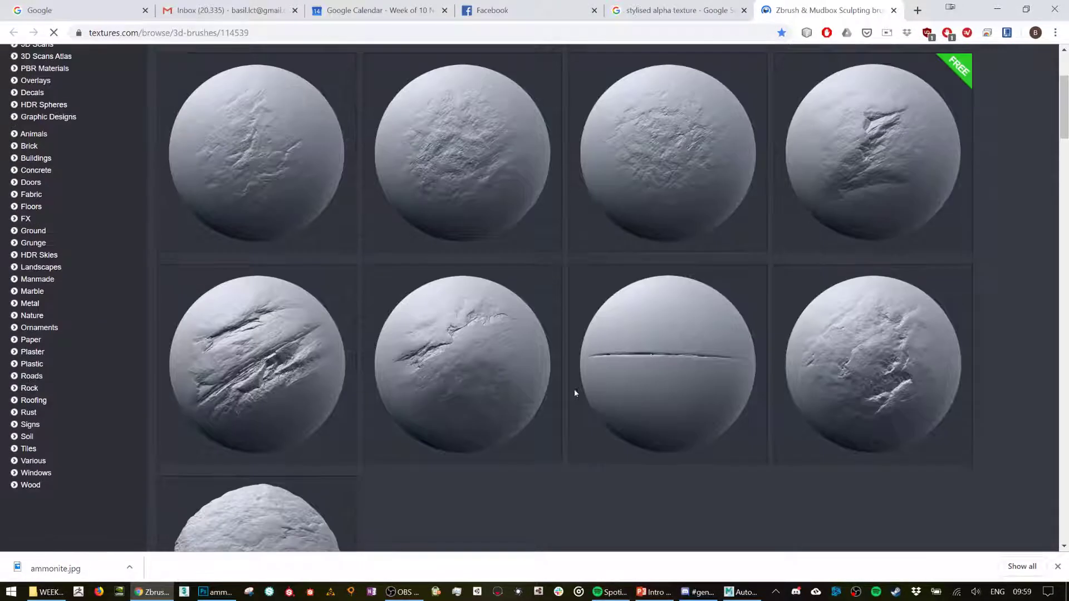
click(280, 436)
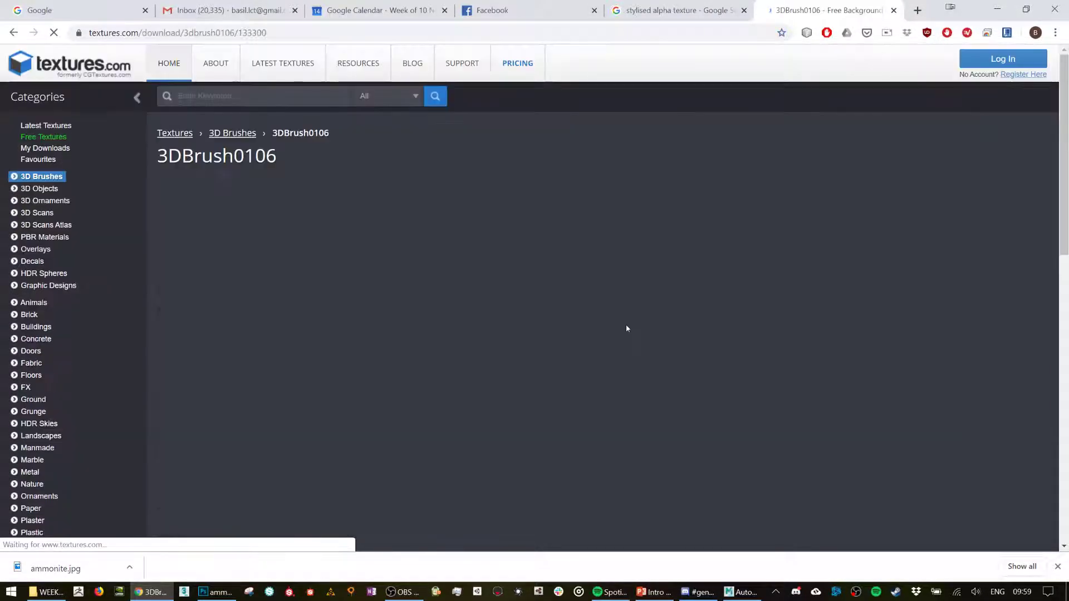
scroll(627, 330, down, 15)
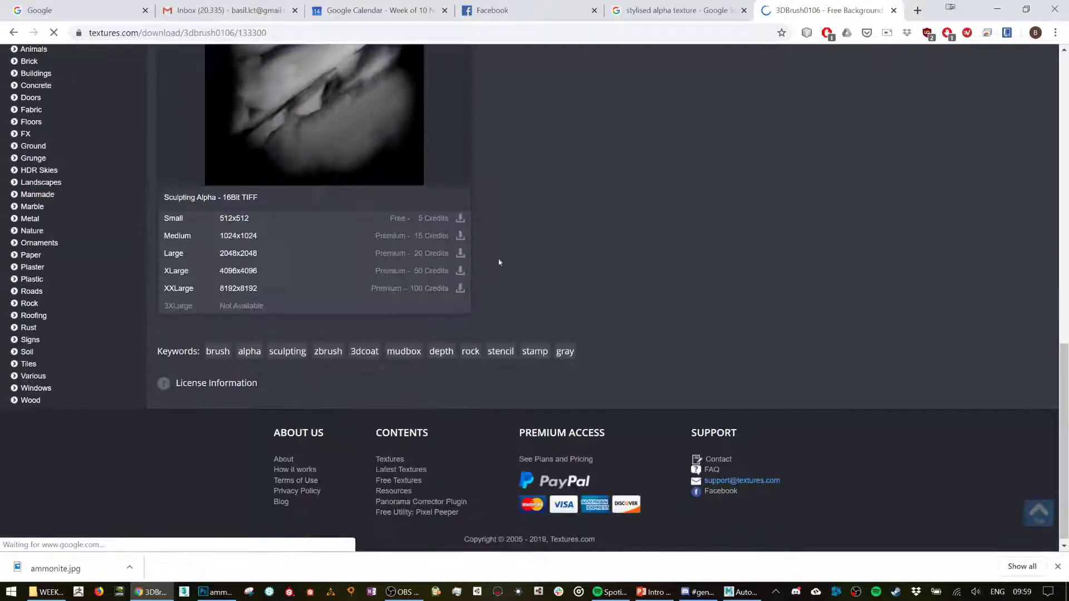
right_click(313, 116)
click(914, 318)
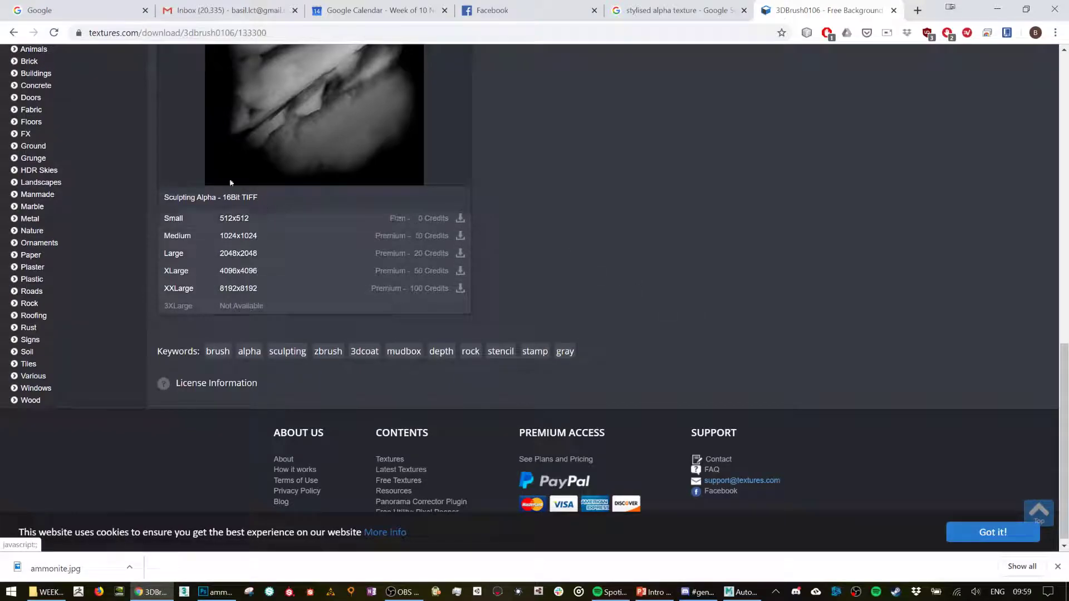
scroll(311, 165, up, 1)
scroll(311, 165, up, 5)
right_click(336, 325)
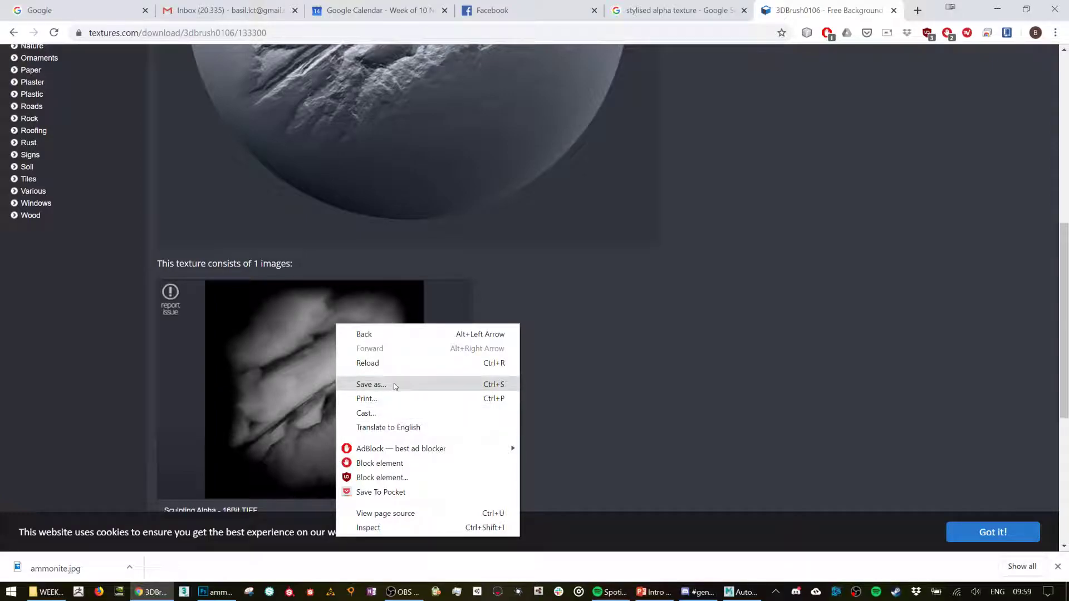
click(394, 385)
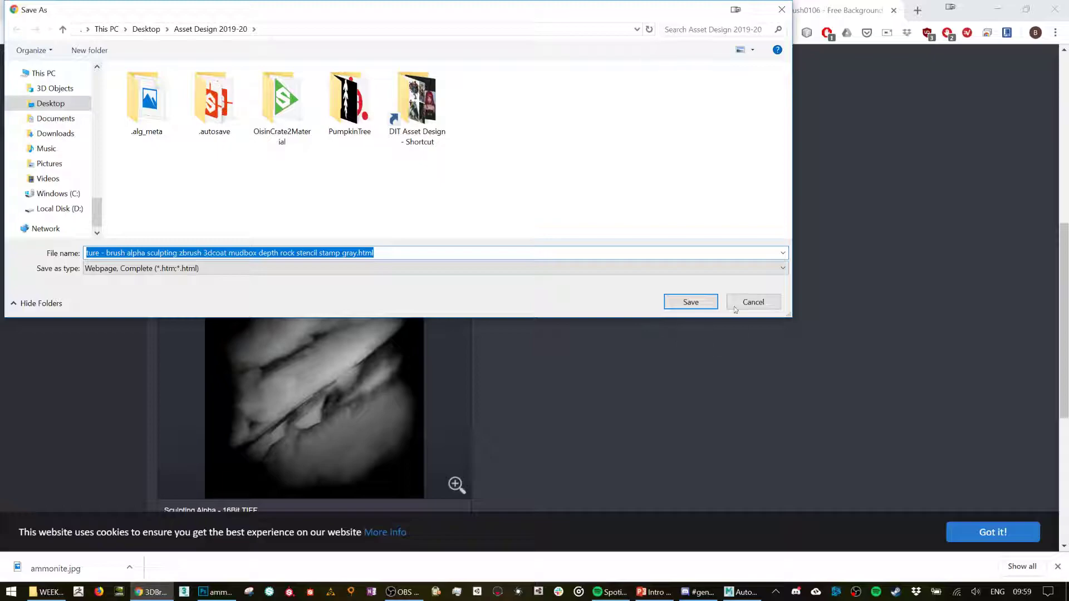
click(754, 302)
mouse_move(455, 485)
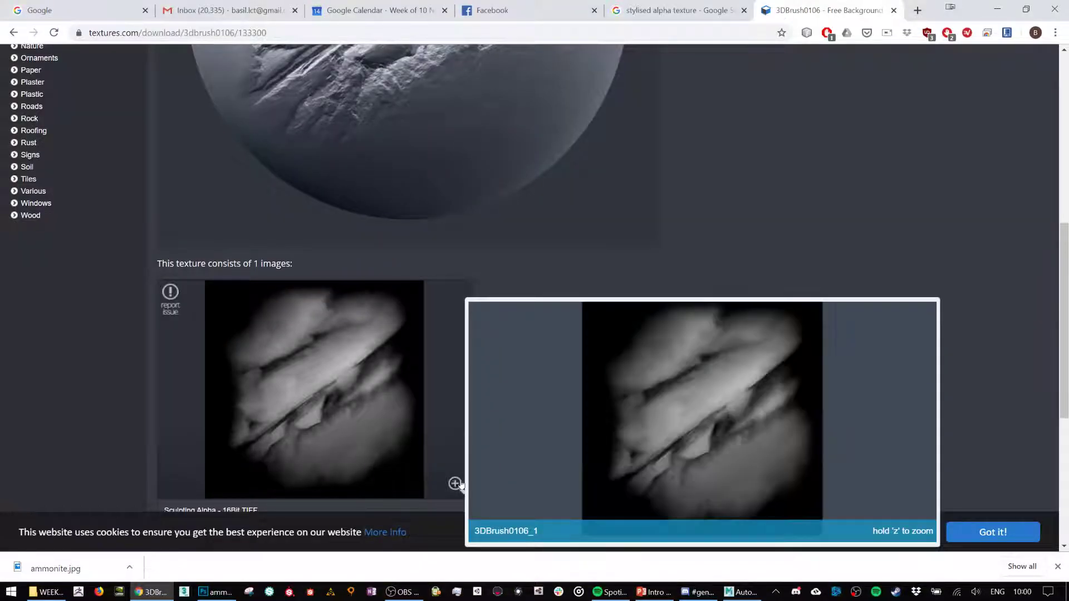
right_click(286, 353)
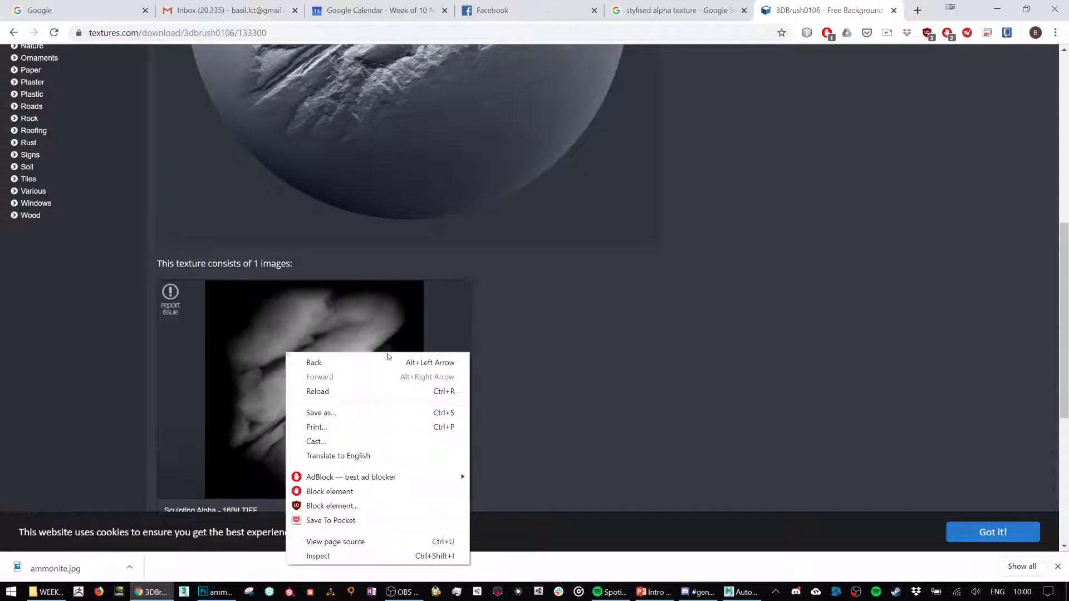
click(682, 351)
- Capture the square sculpting alpha image of 3DBrush0106 with the Snipping Tool
scroll(515, 388, down, 2)
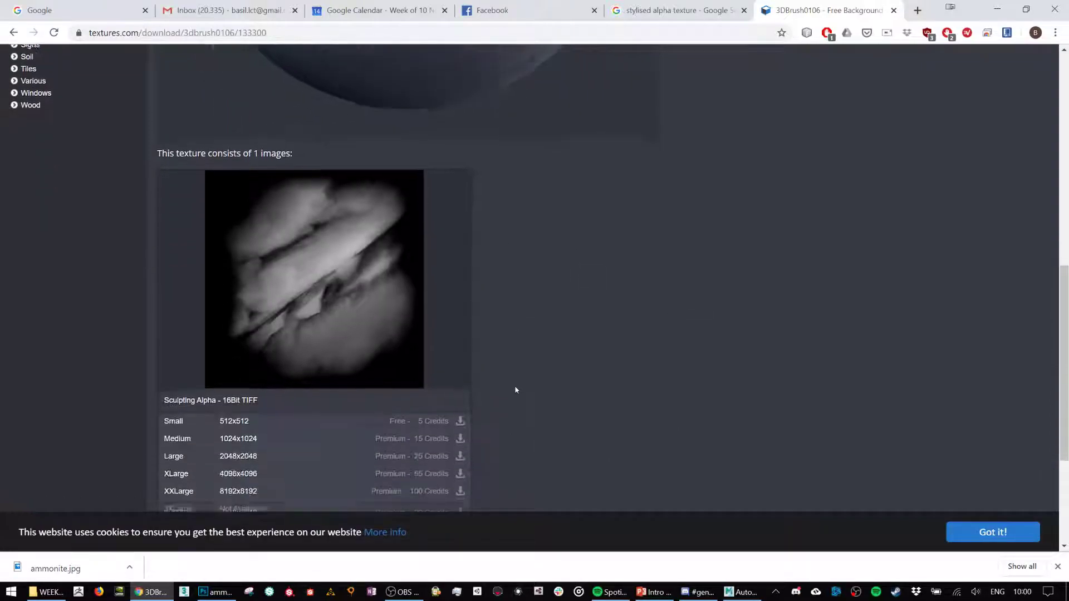
click(457, 592)
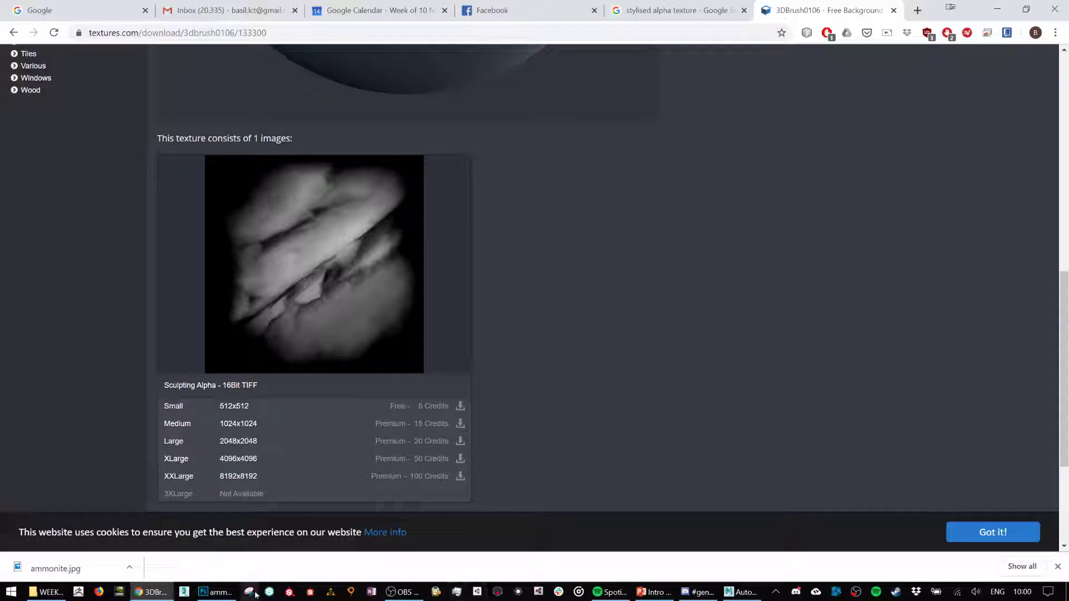
click(26, 190)
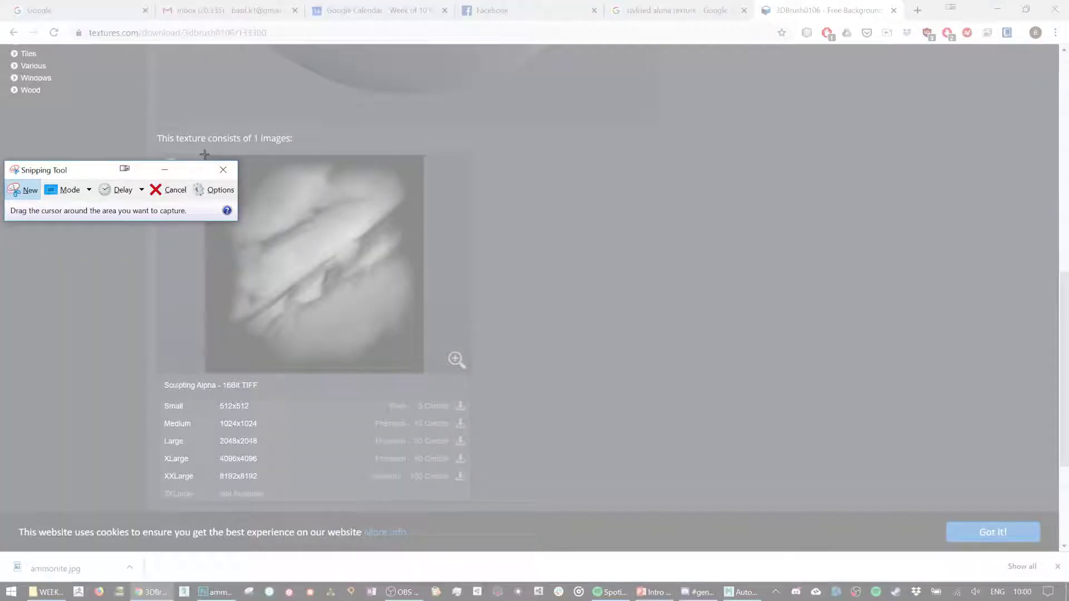
drag(205, 154, 423, 373)
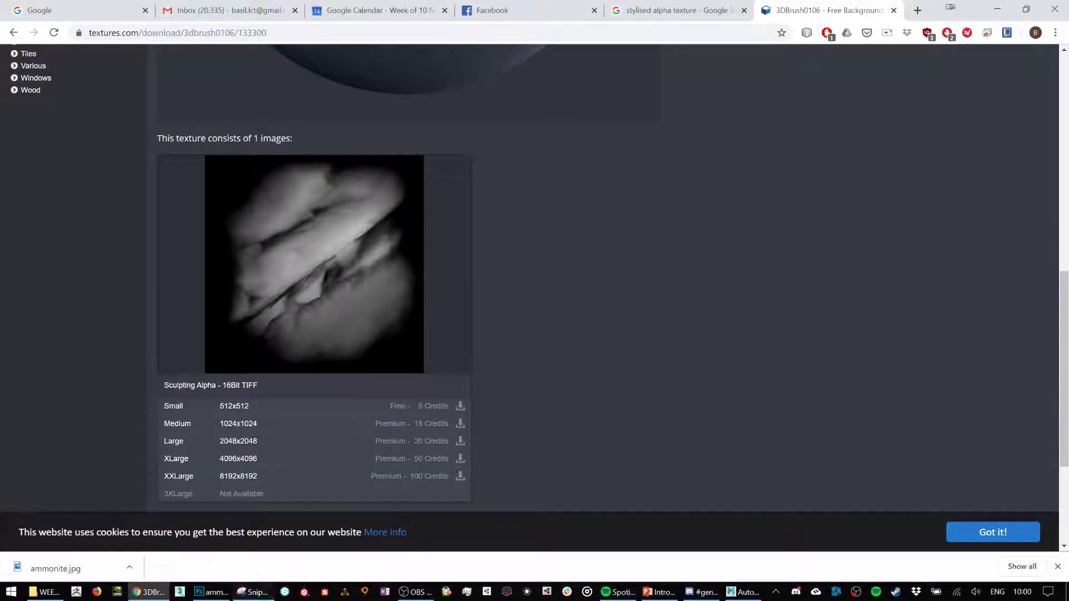
- Save the captured alpha as a JPEG named Stylised in the Asset Design 2019-20 folder on the desktop
right_click(289, 221)
click(325, 253)
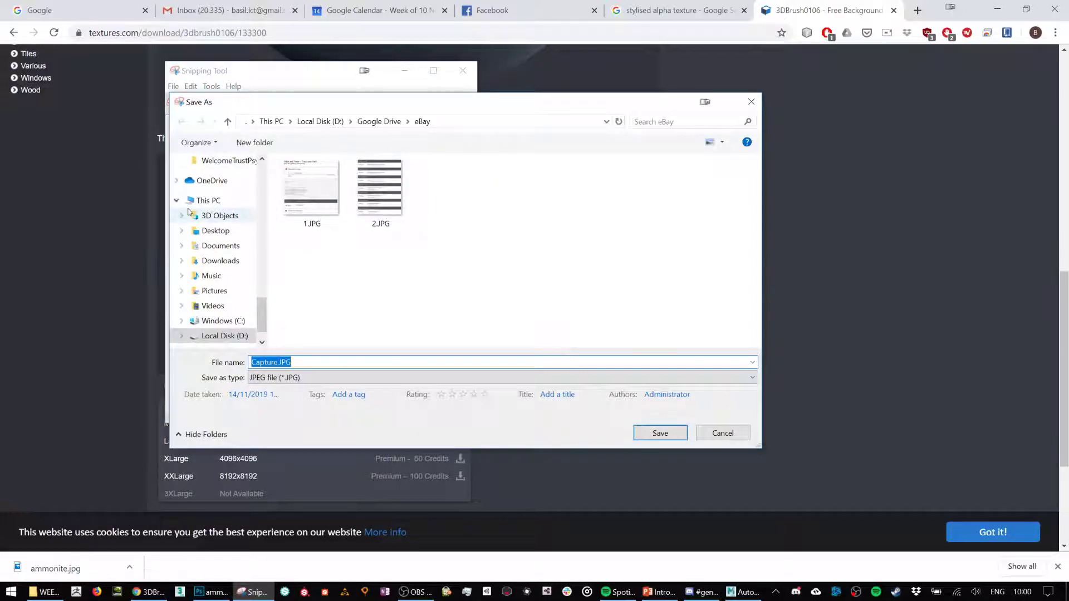
click(182, 215)
click(220, 161)
scroll(220, 177, up, 1)
click(220, 176)
scroll(228, 201, up, 1)
scroll(239, 225, up, 3)
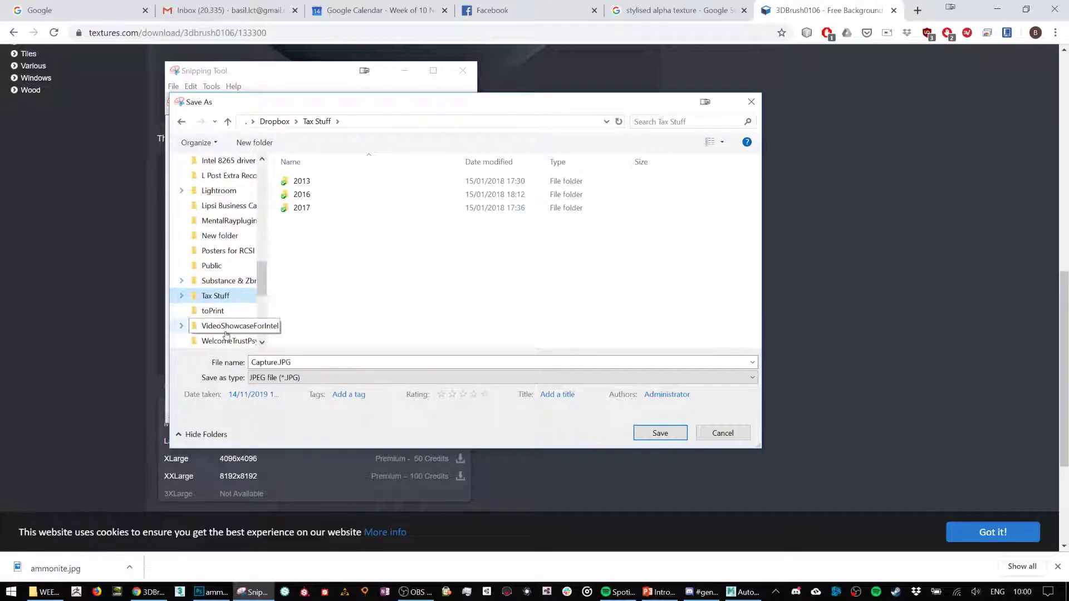
click(227, 329)
scroll(226, 239, up, 6)
click(223, 190)
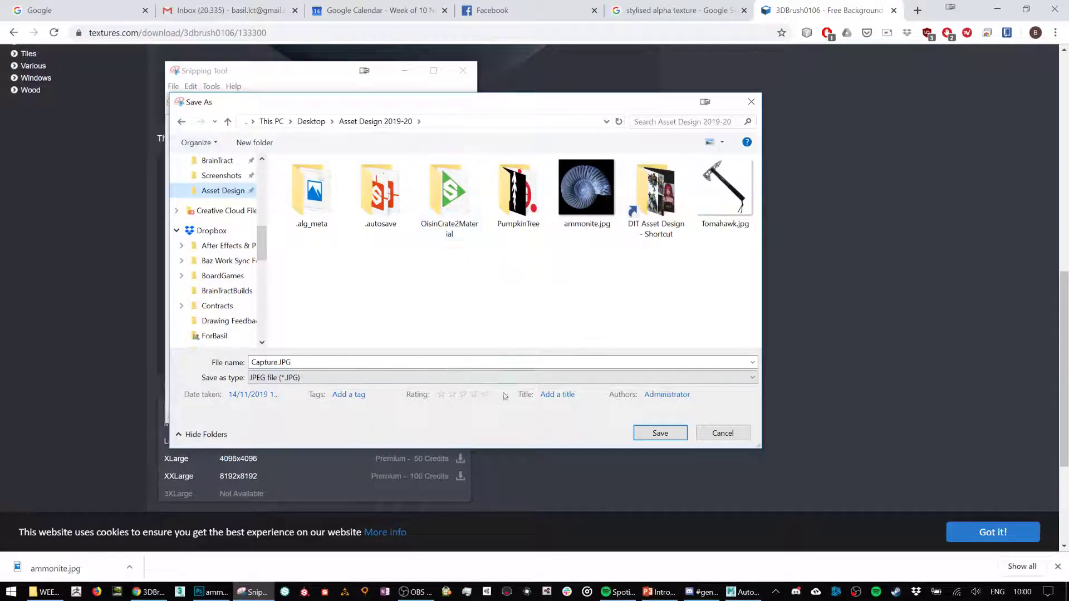
click(577, 362)
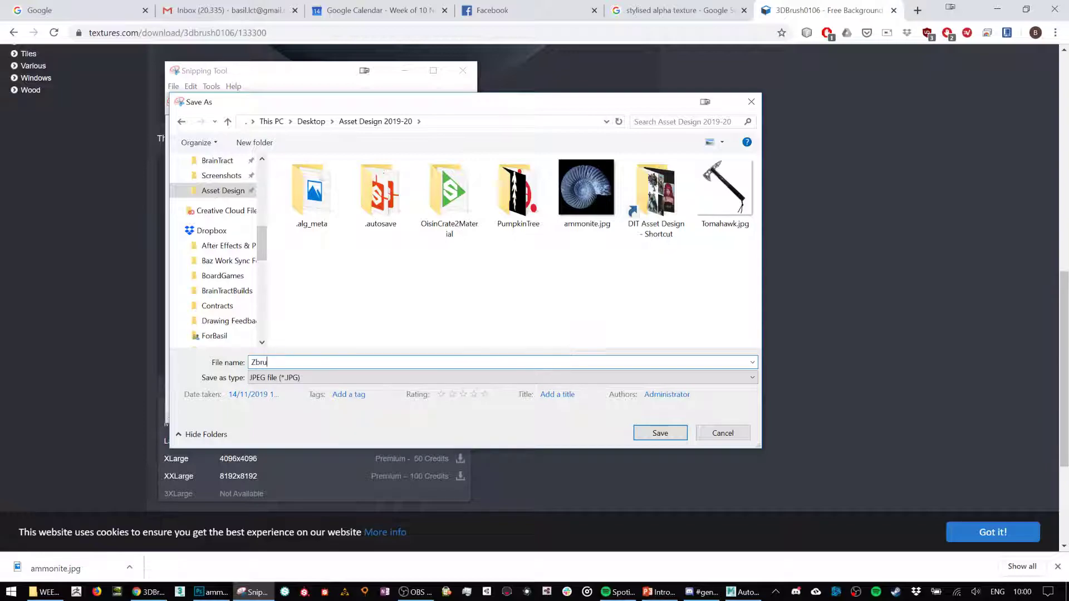
text(Stylised)
key(Return)
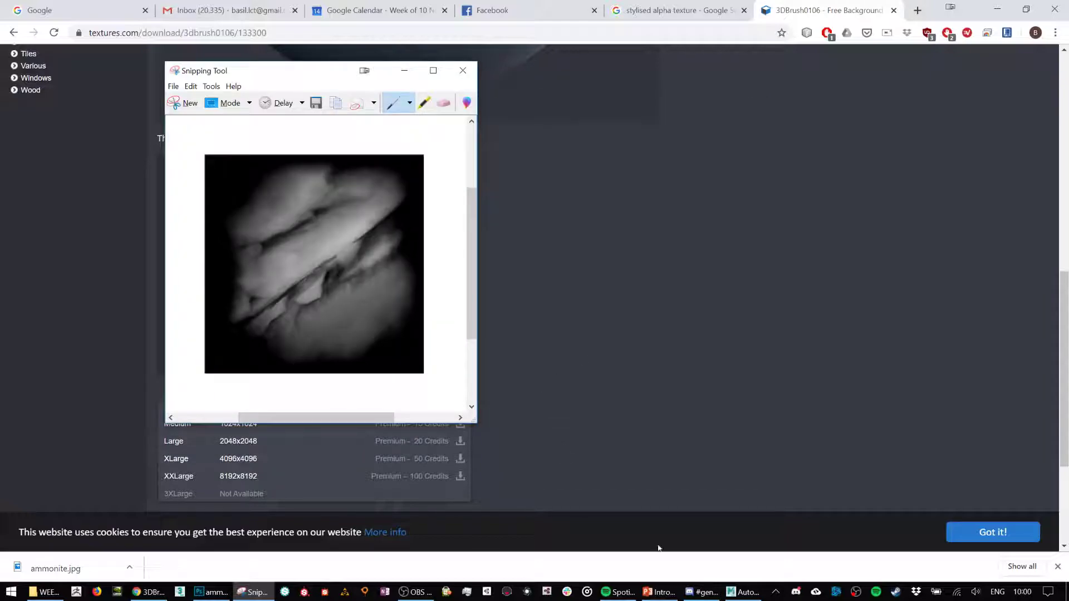
- Switch to Mudbox and import Stylised.JPG as a new stamp image
click(754, 595)
click(514, 472)
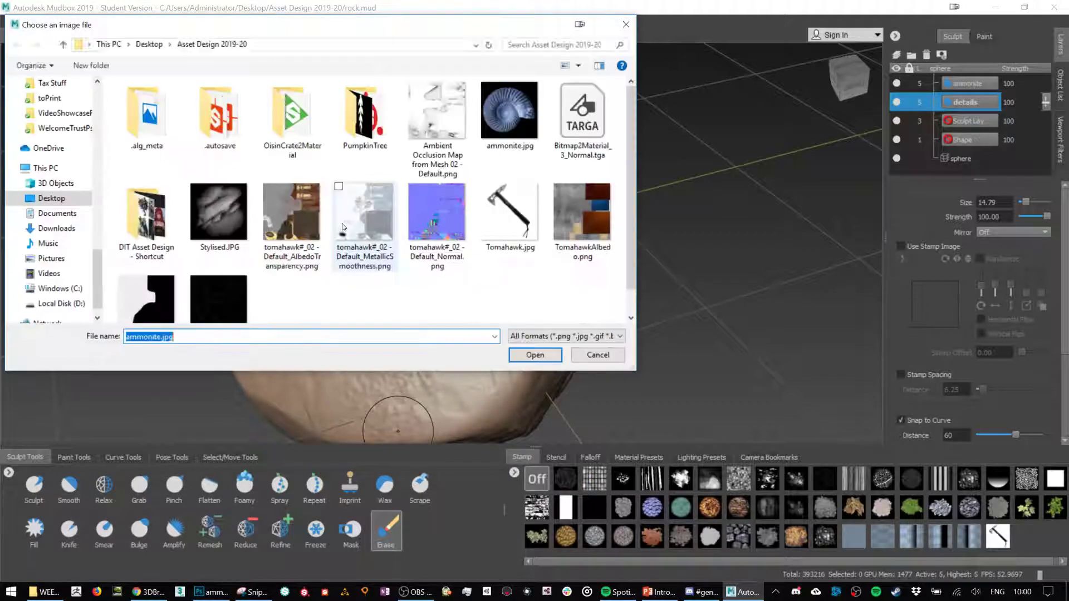
double_click(212, 221)
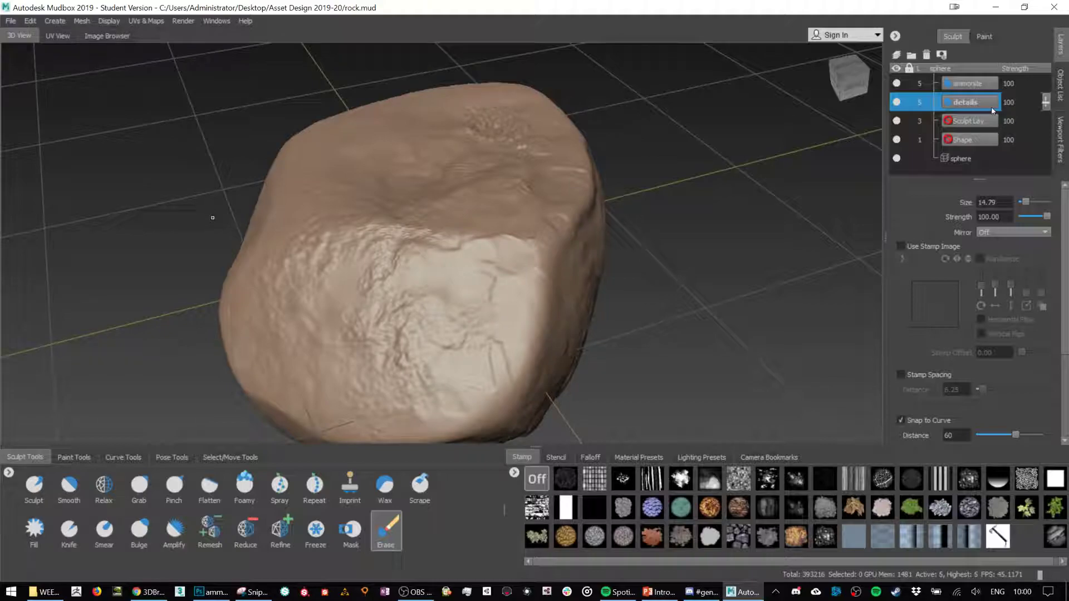
- Add a new sculpt layer above the details layer and activate the Imprint tool
click(897, 55)
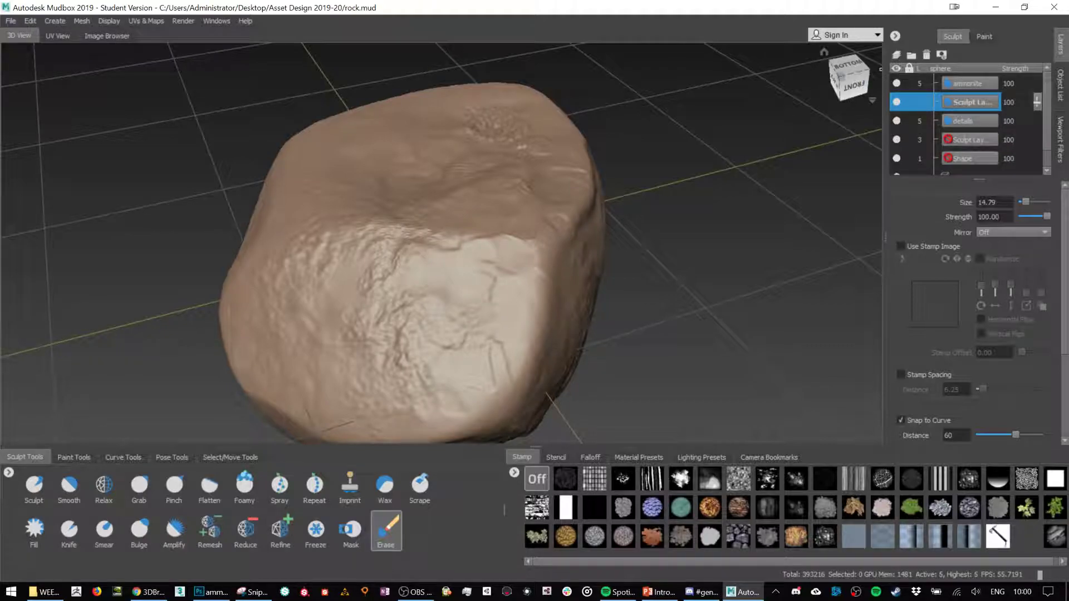
click(1057, 541)
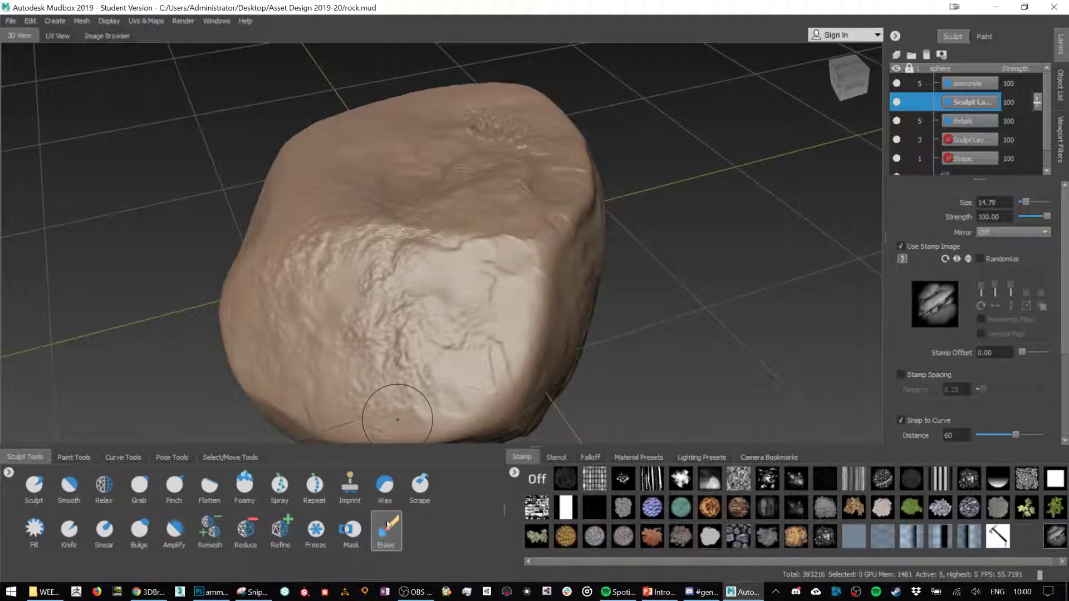
click(350, 484)
- Undo a trial imprint of the coral stamp and select the imported Stylised stamp for the Imprint tool
drag(428, 268, 450, 229)
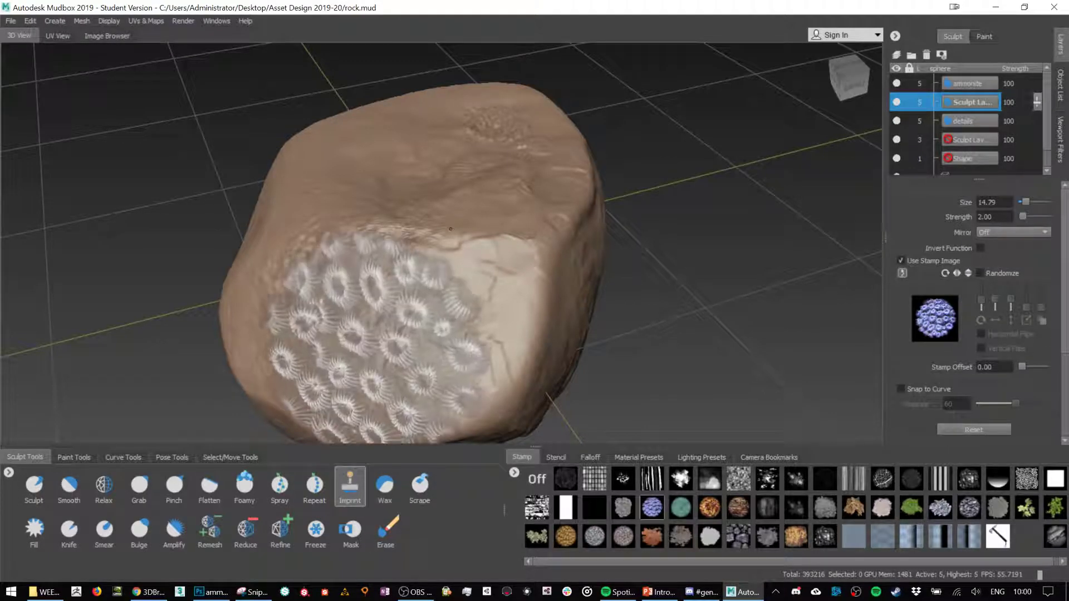
key(ctrl+z)
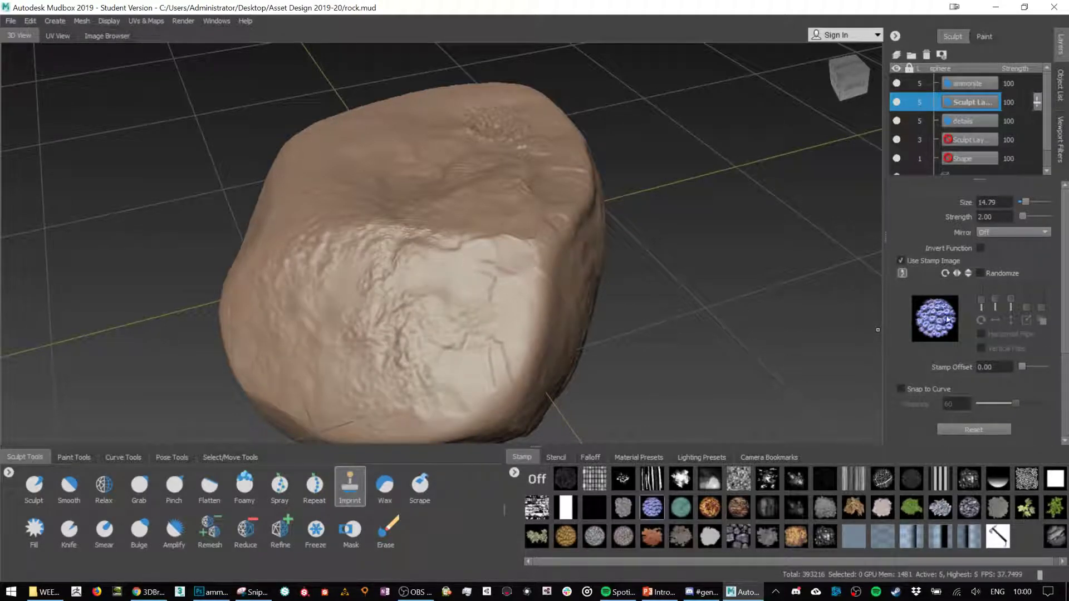
click(1058, 539)
- Try imprinting the Stylised stamp on different faces of the rock and undo the attempts
drag(310, 346, 616, 256)
key(ctrl+z)
mouse_move(529, 342)
mouse_down()
mouse_move(472, 236)
mouse_move(515, 281)
mouse_move(471, 240)
mouse_up()
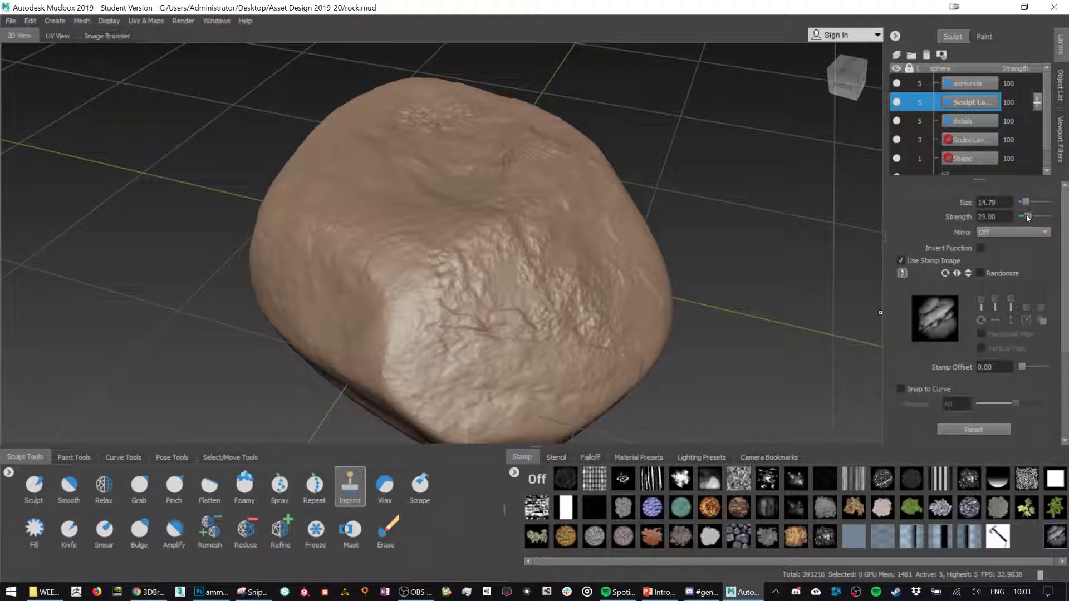
alt+drag(447, 248, 532, 292)
alt+drag(746, 225, 585, 228)
key(ctrl+z)
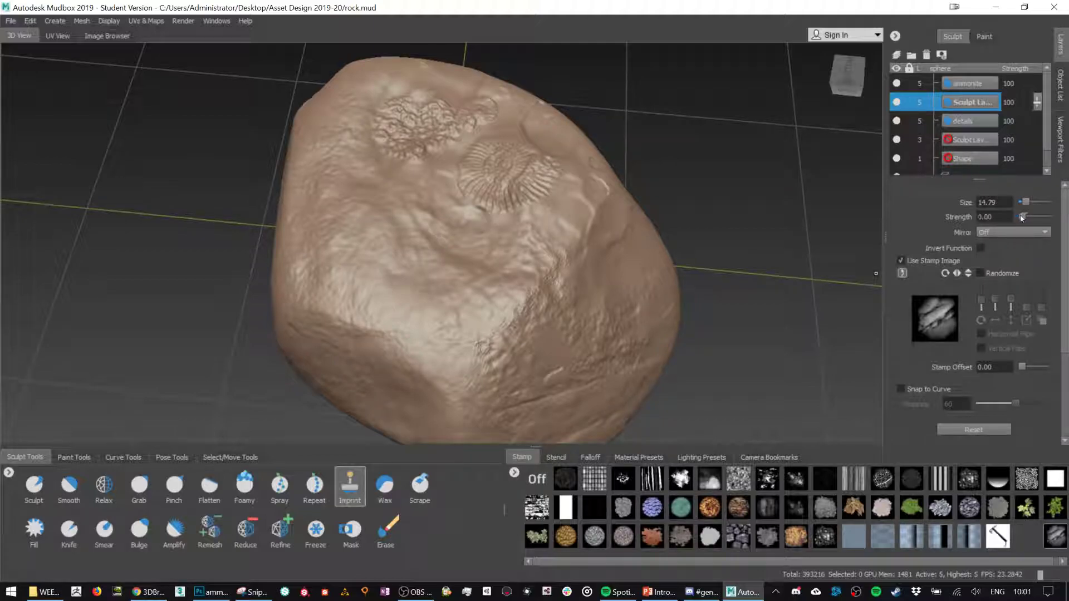
- Set the Imprint strength to 5 and imprint the Stylised stamp on the rock's lower face below the fossil details
mouse_move(322, 262)
mouse_down()
mouse_move(334, 256)
mouse_move(322, 246)
mouse_up()
alt+drag(757, 341, 796, 417)
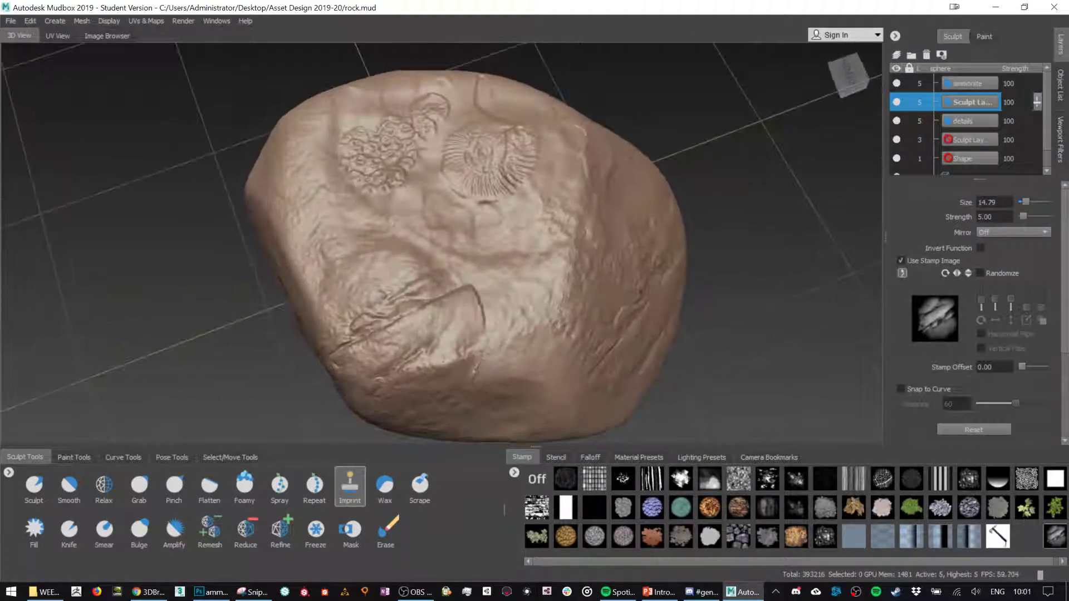
- Enlarge the Erase brush to 38.37 and erase the hard outer edge of the Stylised imprint on the rock's lower face
click(386, 531)
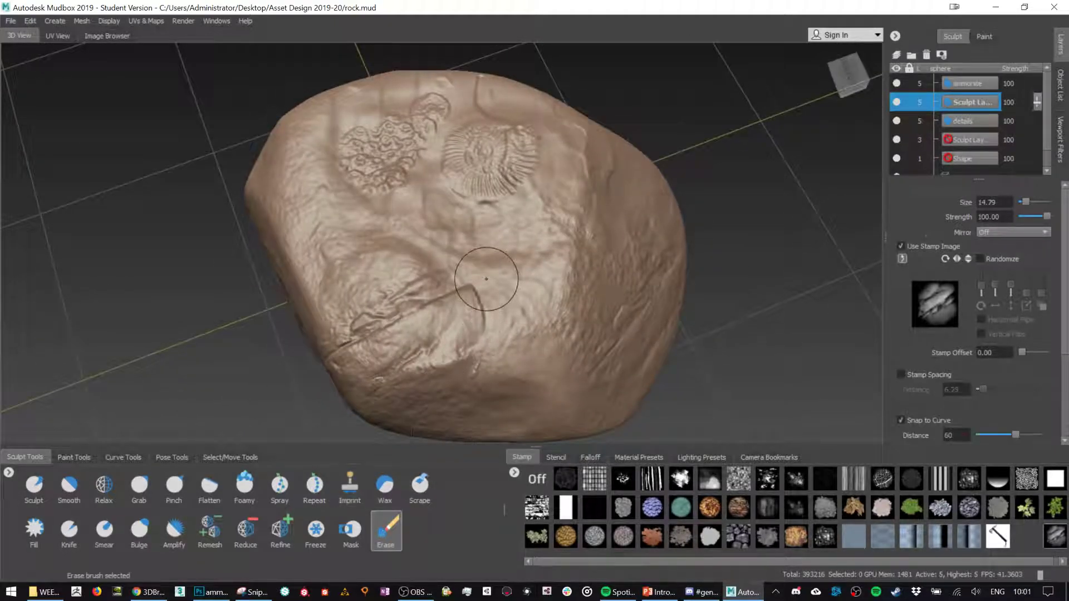
mouse_move(477, 286)
mouse_down()
mouse_move(468, 301)
mouse_move(483, 273)
mouse_move(468, 296)
mouse_move(476, 286)
mouse_move(491, 304)
mouse_up()
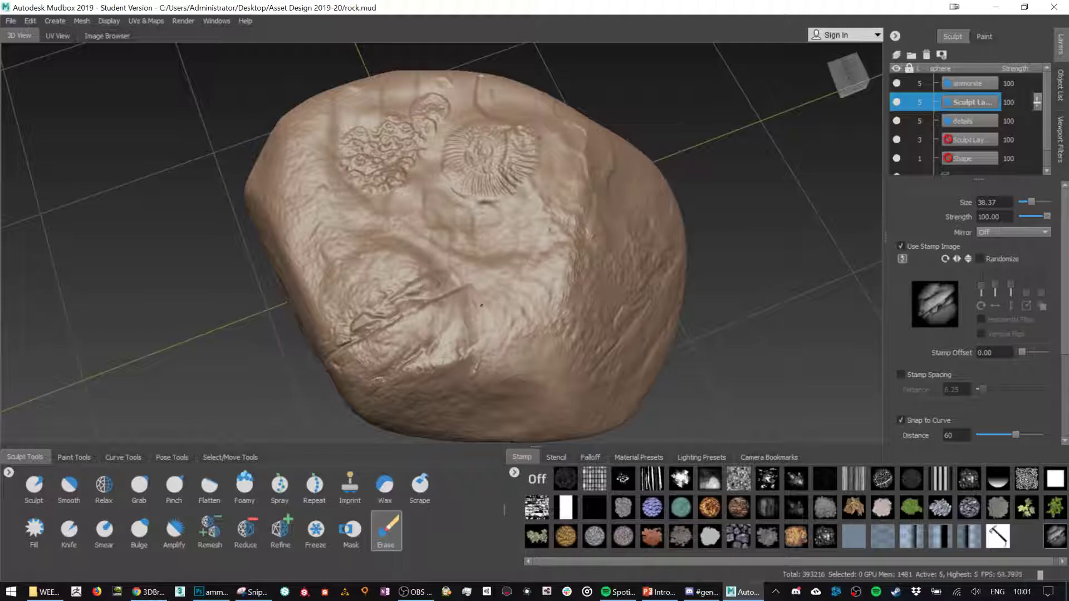
- Imprint the Stylised stamp on a rock face away from the fossils and select Erase to soften its hard rounded edge
mouse_move(459, 268)
alt+mouse_down()
mouse_move(501, 312)
mouse_move(468, 240)
alt+mouse_up()
alt+drag(691, 216, 612, 267)
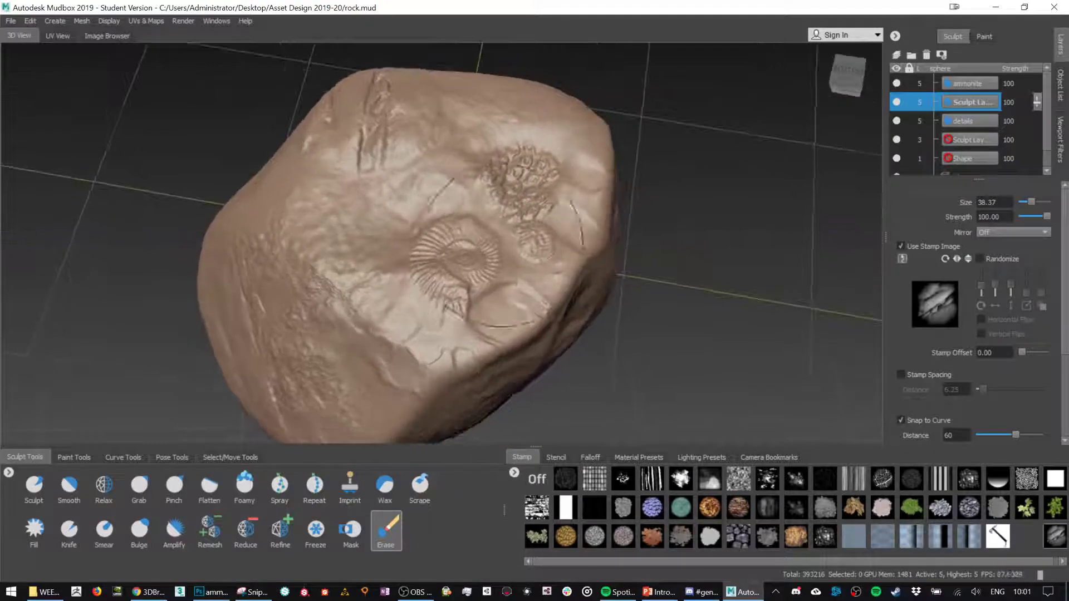
alt+drag(356, 362, 312, 251)
click(350, 485)
mouse_move(303, 311)
mouse_down()
mouse_move(268, 334)
mouse_move(234, 334)
mouse_move(211, 356)
mouse_move(223, 323)
mouse_move(199, 228)
mouse_up()
mouse_move(390, 278)
alt+mouse_down()
mouse_move(390, 234)
mouse_move(356, 290)
mouse_move(345, 279)
mouse_move(502, 195)
alt+mouse_up()
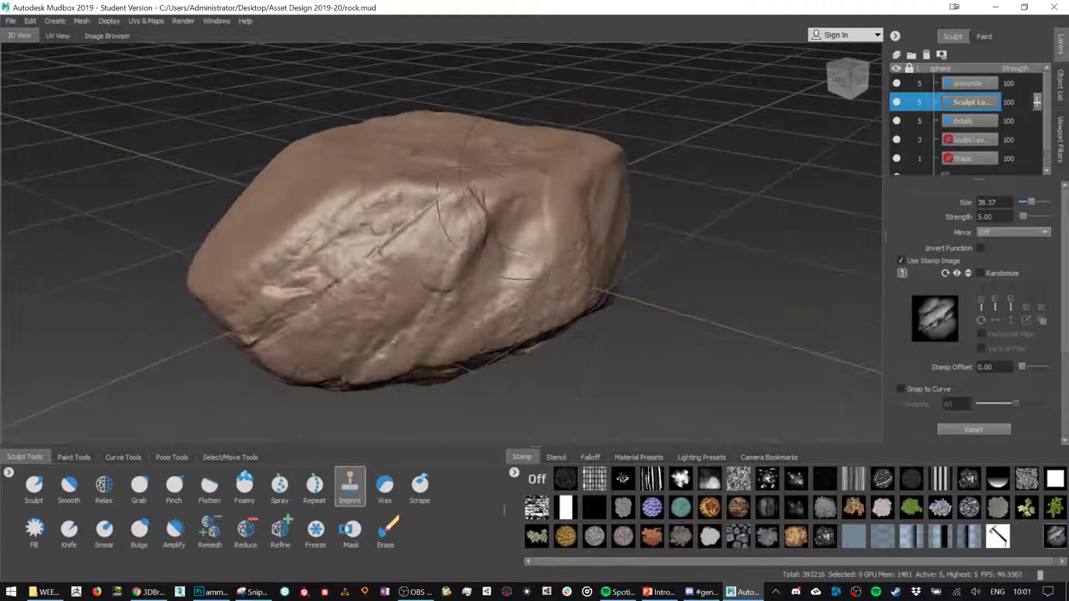
click(386, 530)
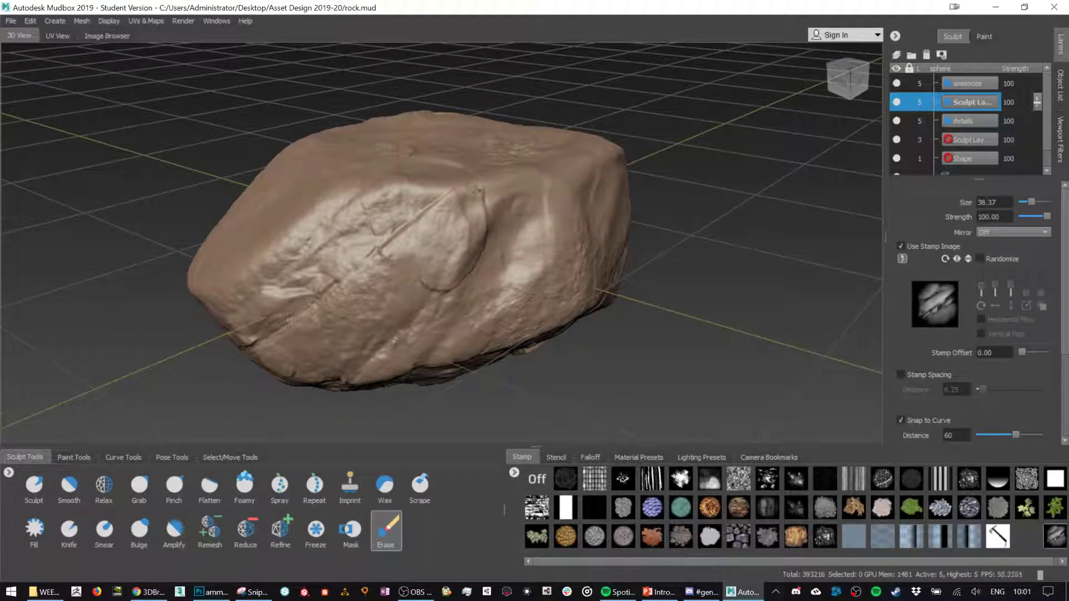
alt+drag(526, 262, 445, 312)
mouse_move(582, 318)
alt+mouse_down()
mouse_move(482, 186)
mouse_move(428, 154)
mouse_move(529, 227)
mouse_move(535, 219)
mouse_move(470, 319)
mouse_move(570, 314)
alt+mouse_up()
- Imprint the Stylised stamp across the end face beside the fossil surface and erase the imprint's outer edge
click(362, 482)
alt+drag(740, 250, 423, 262)
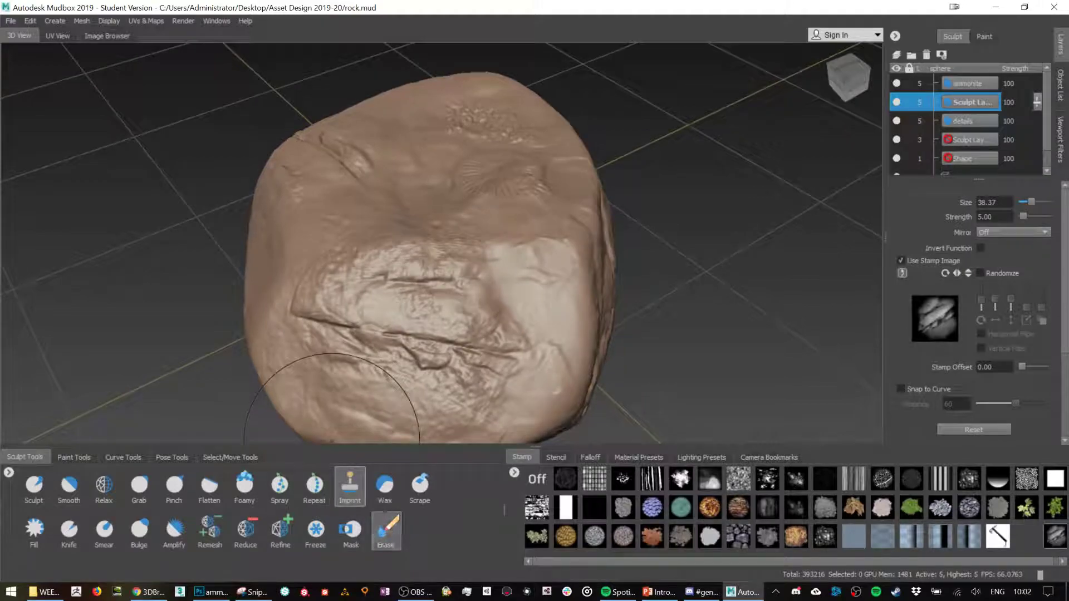
click(385, 531)
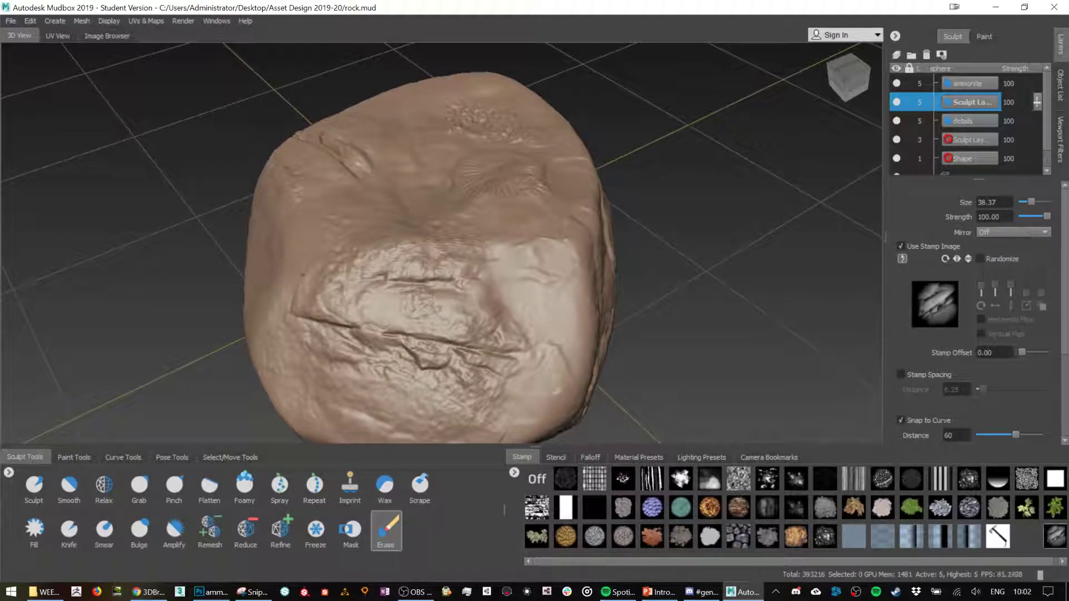
drag(305, 277, 295, 306)
- Carve long cracks with the Knife tool at size 16.52 from the imprinted face across the rock's side edge
mouse_move(553, 341)
alt+mouse_down()
mouse_move(552, 243)
mouse_move(629, 278)
mouse_move(501, 362)
alt+mouse_up()
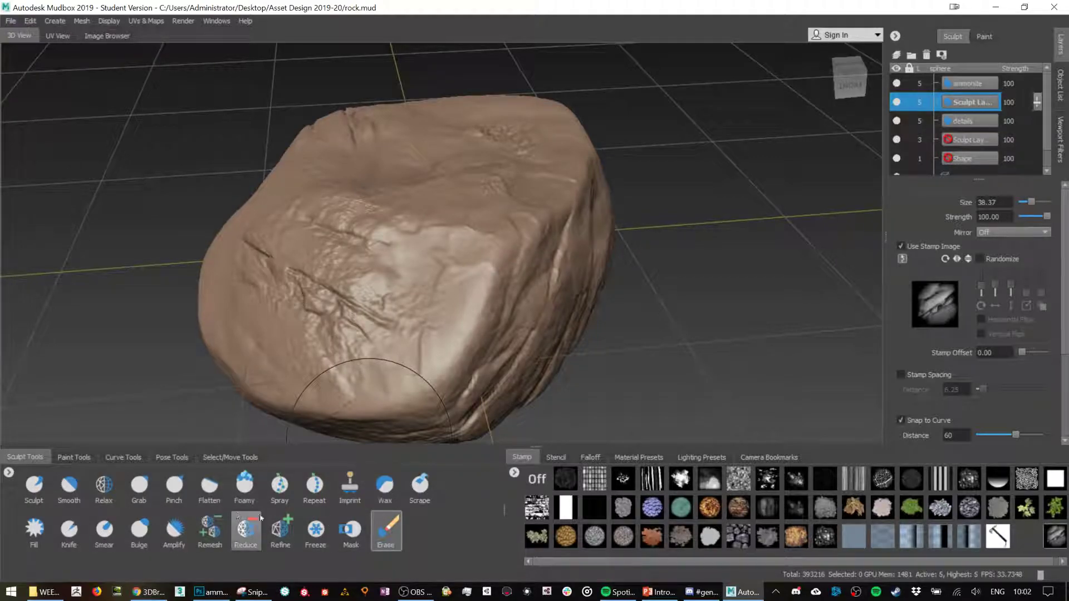
click(68, 533)
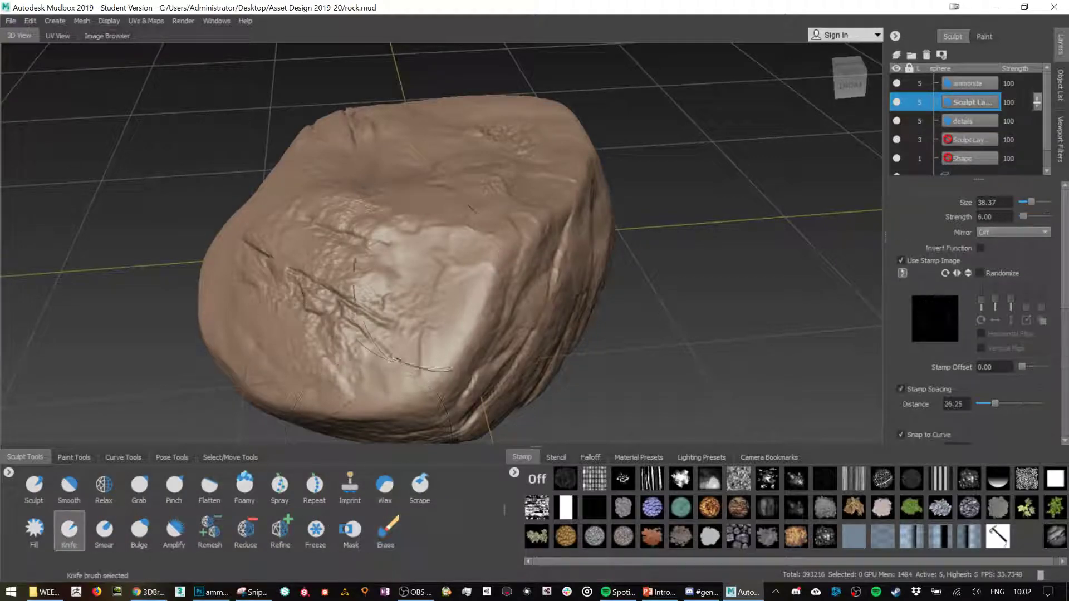
mouse_move(424, 332)
mouse_down()
mouse_move(429, 307)
mouse_move(444, 317)
mouse_move(495, 300)
mouse_up()
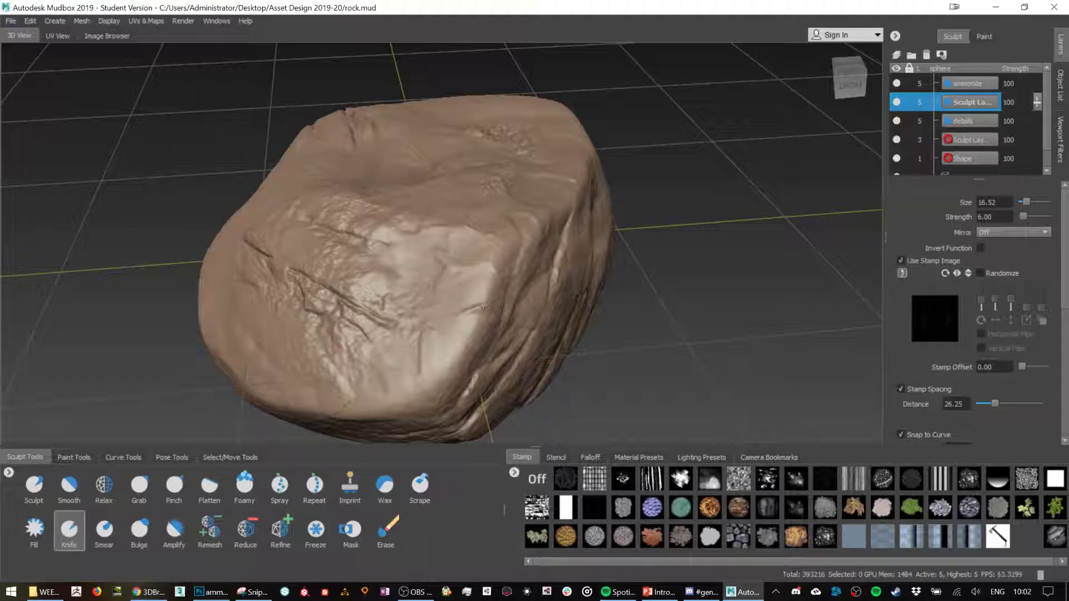
drag(400, 324, 489, 304)
mouse_move(664, 270)
alt+mouse_down()
mouse_move(412, 262)
mouse_move(359, 280)
alt+mouse_up()
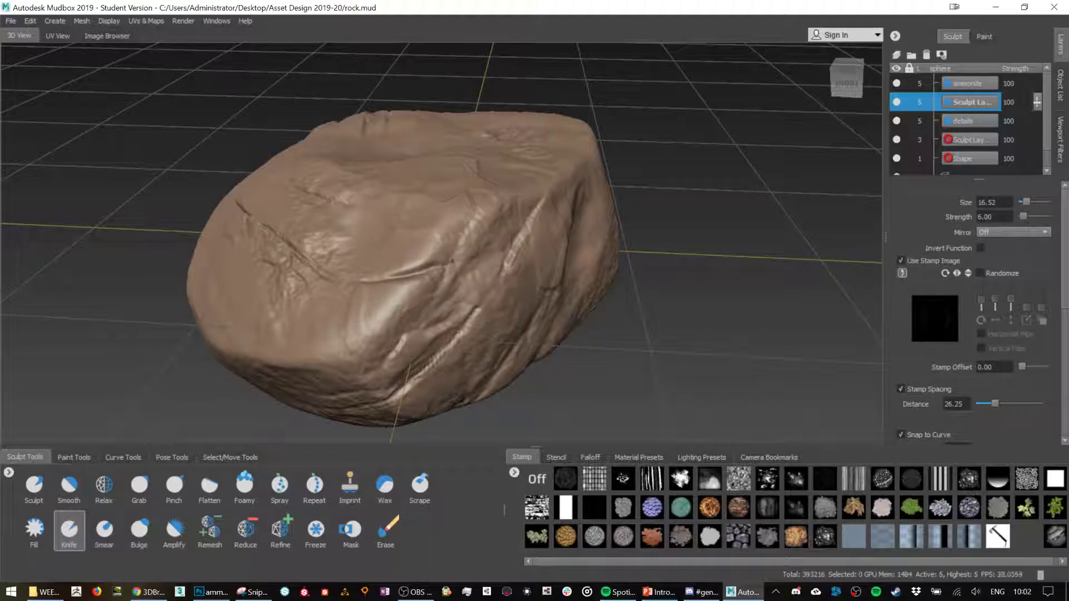
mouse_move(651, 248)
alt+mouse_down()
mouse_move(644, 327)
mouse_move(529, 278)
alt+mouse_up()
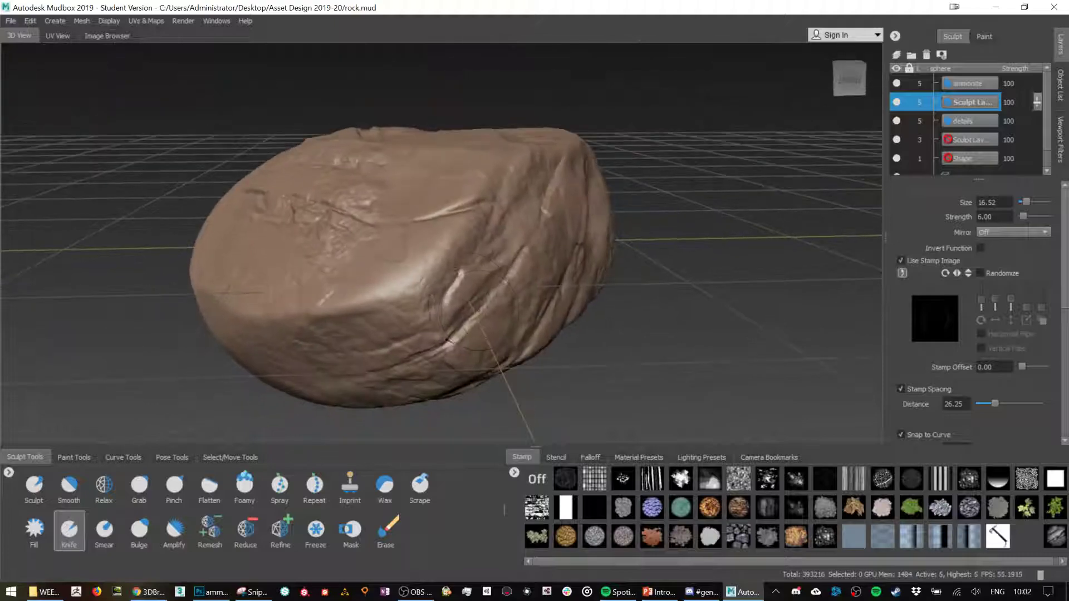
mouse_move(462, 249)
mouse_down()
mouse_move(333, 279)
mouse_move(490, 261)
mouse_move(362, 334)
mouse_move(353, 429)
mouse_up()
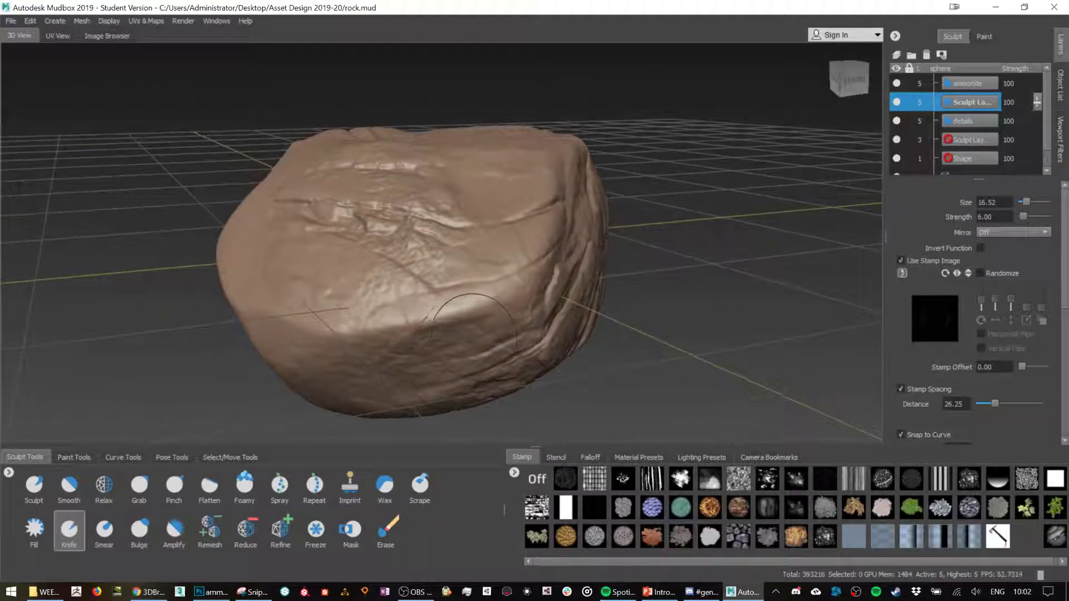
- Cut a short notch with the Knife tool into the lower rim of the imprinted end face
click(174, 486)
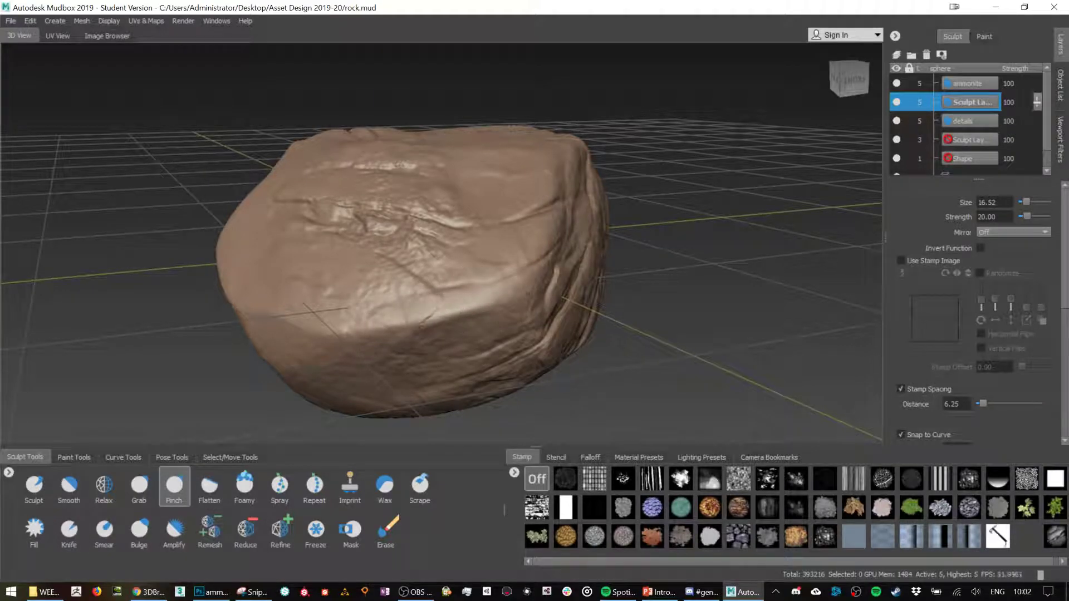
alt+drag(509, 307, 574, 353)
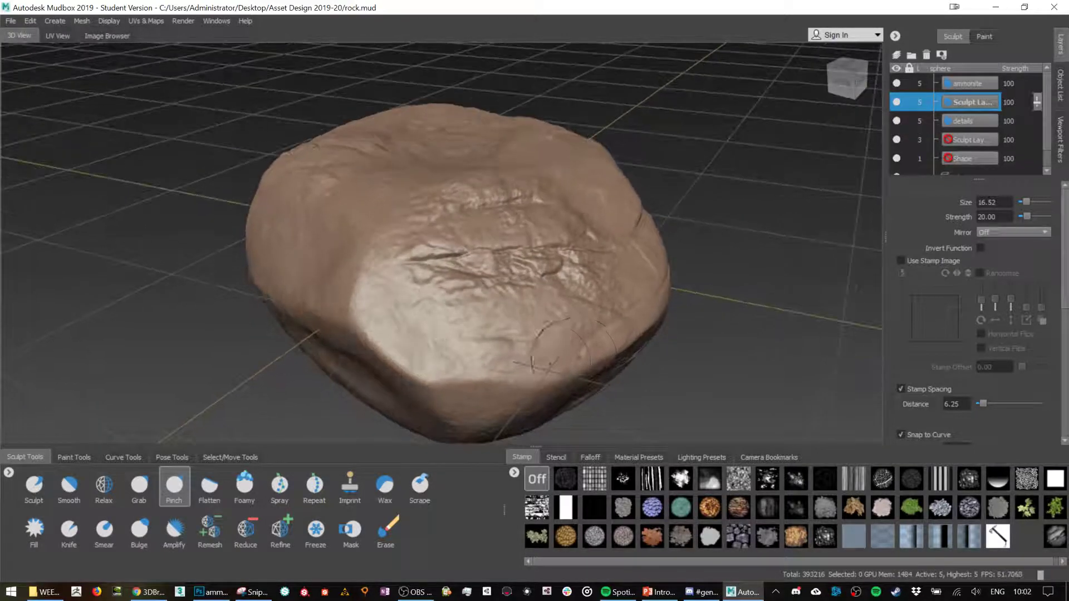
alt+drag(472, 385, 238, 396)
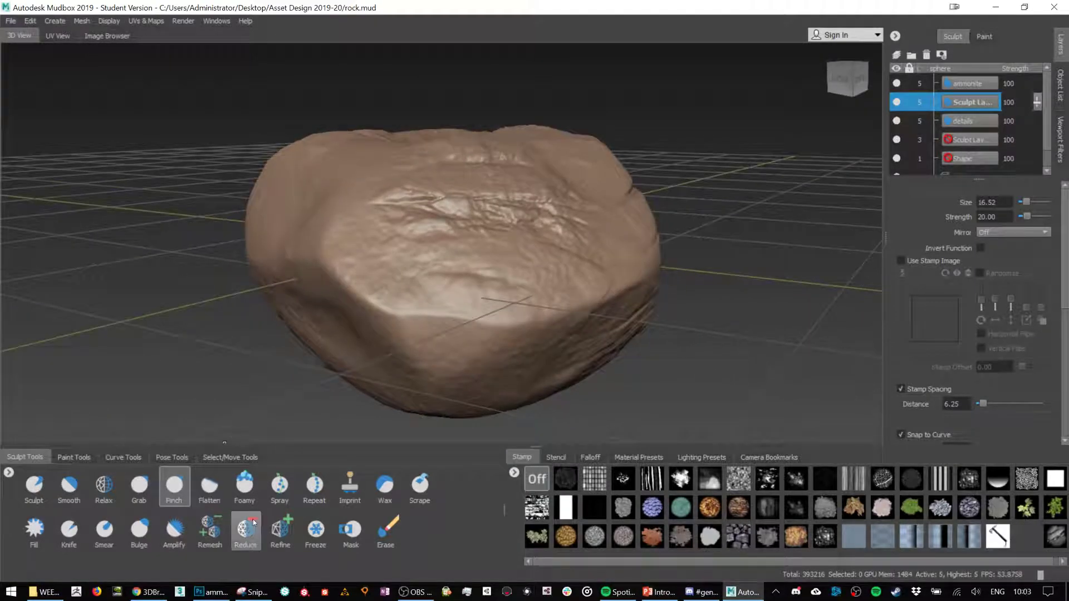
click(69, 529)
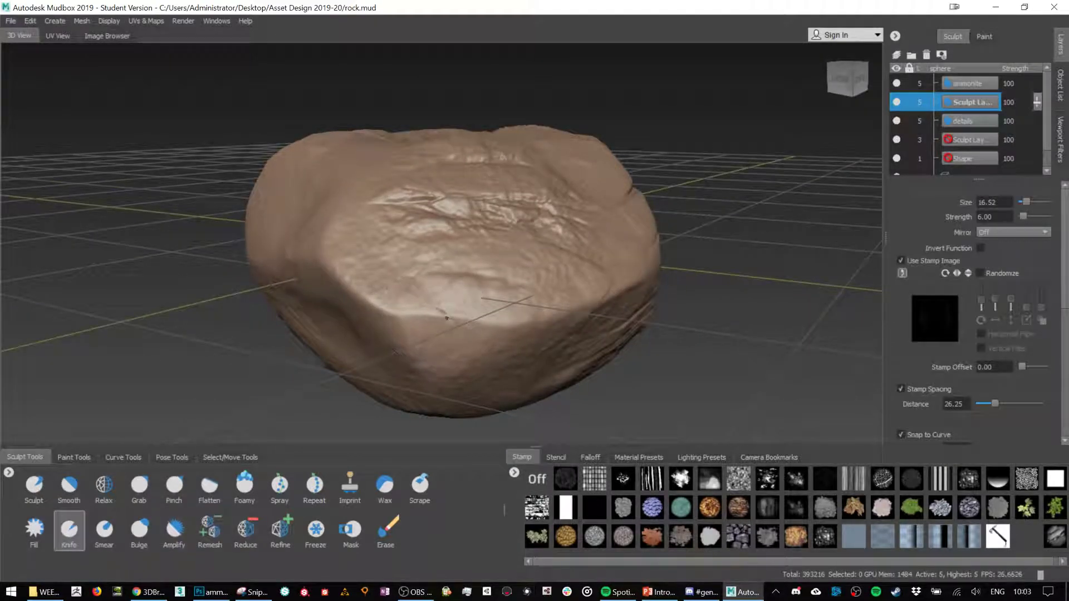
drag(454, 330, 444, 313)
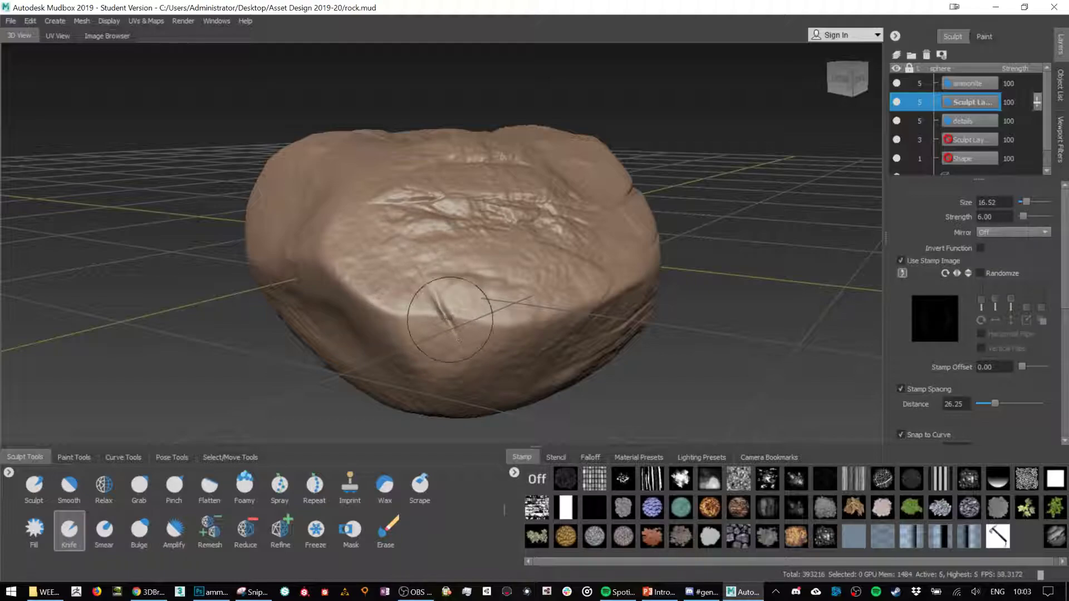
mouse_move(444, 317)
mouse_down()
mouse_move(432, 297)
mouse_move(334, 295)
mouse_up()
- Choose the Wax tool and step the mesh down to subdivision level 3
click(385, 487)
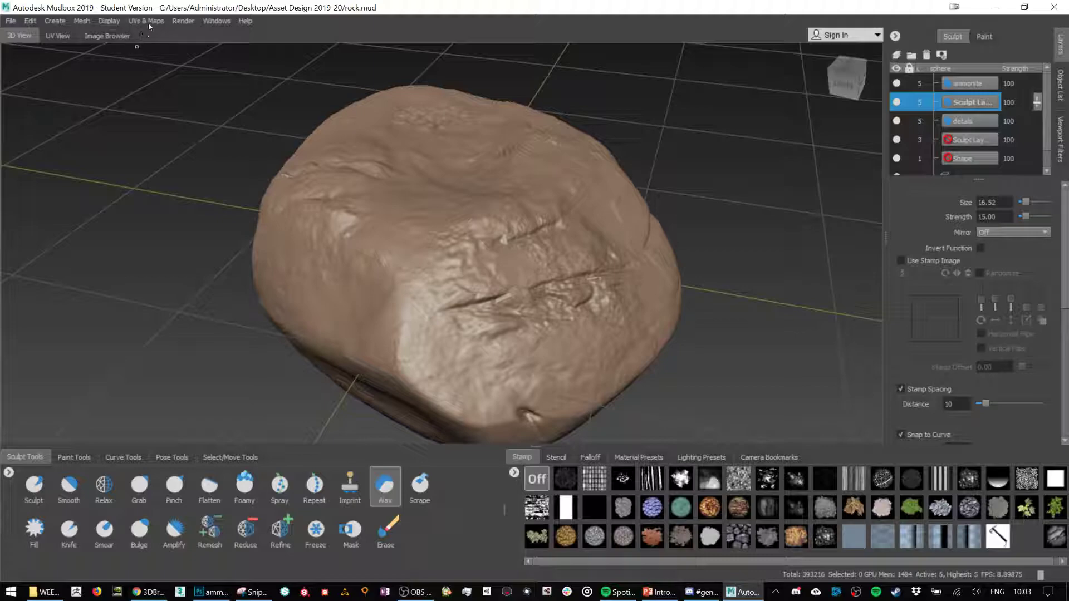
click(101, 21)
mouse_move(82, 21)
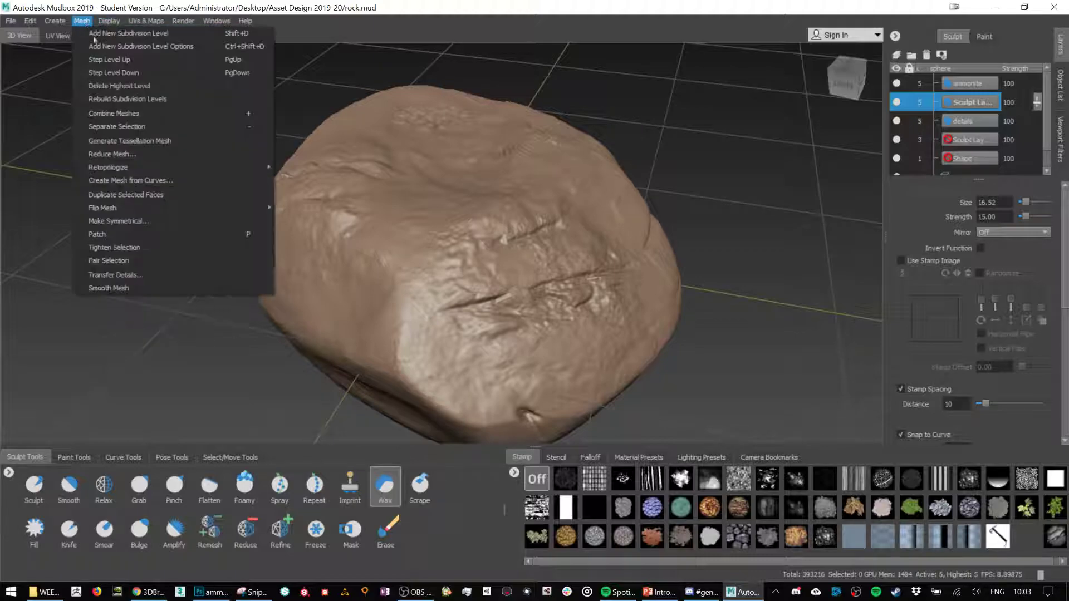
click(111, 67)
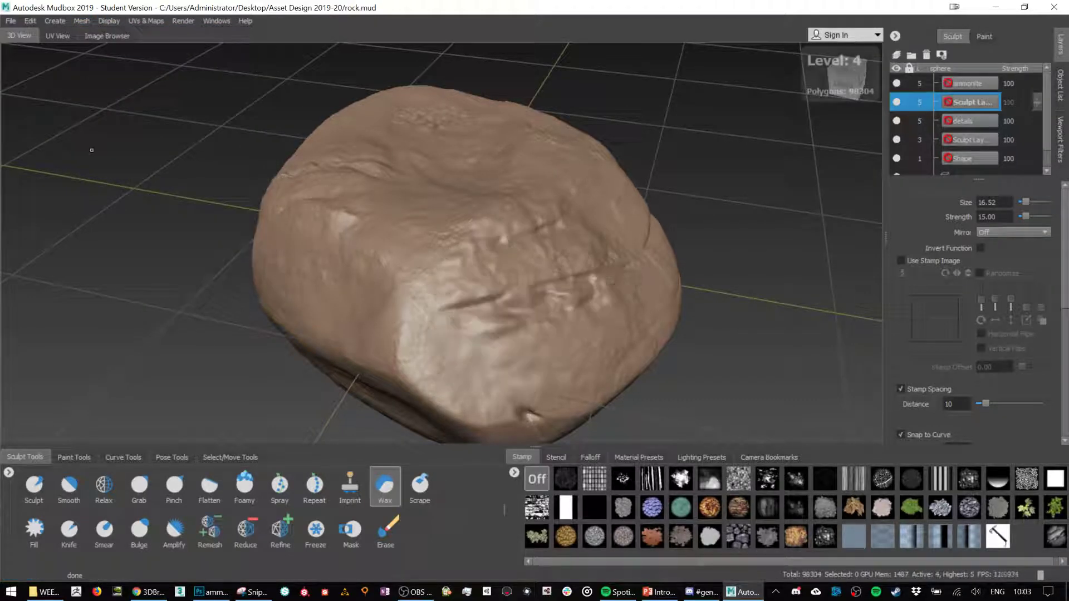
click(84, 21)
click(111, 67)
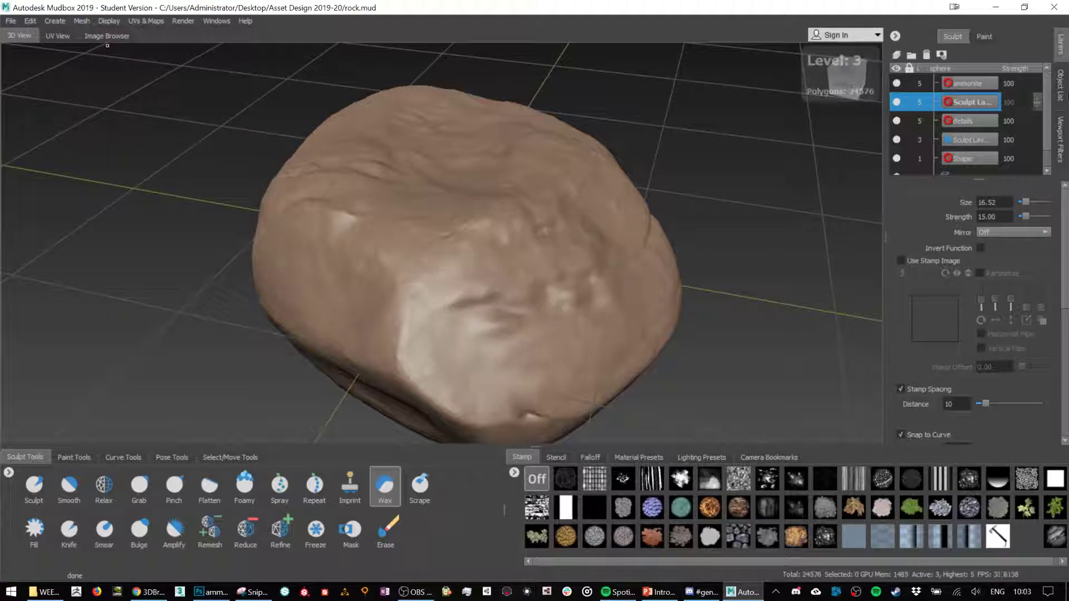
- Select Sculpt Layer 1 and build up curved Wax ridges at size 10.84 on the rock's end face
click(980, 138)
key(b)
mouse_move(463, 357)
mouse_down()
mouse_move(466, 334)
mouse_move(473, 362)
mouse_move(455, 350)
mouse_move(442, 369)
mouse_move(527, 377)
mouse_up()
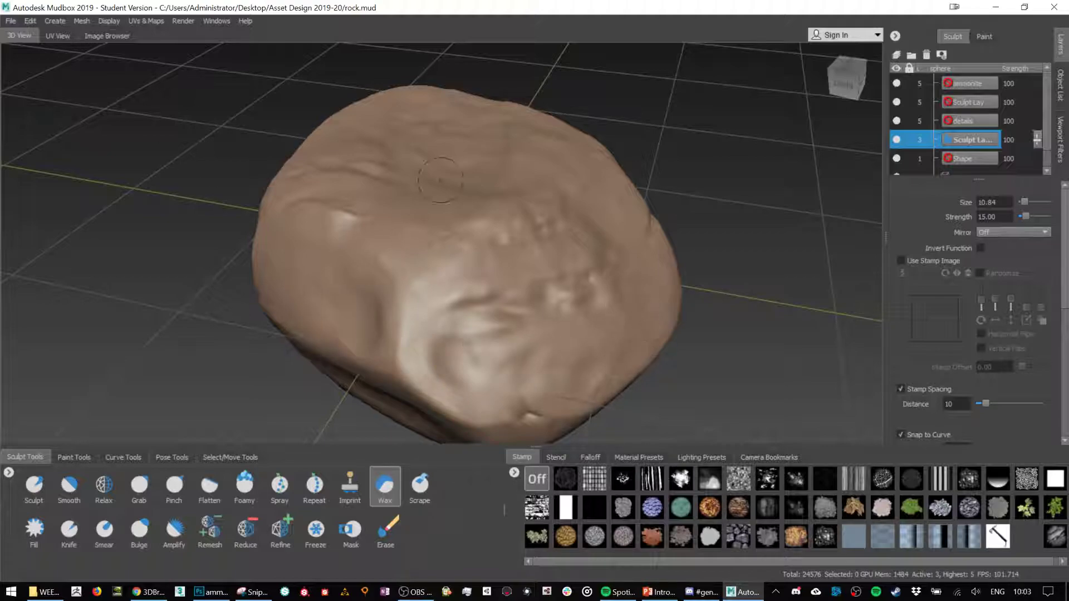
- Step the mesh back up to subdivision level 5
click(82, 21)
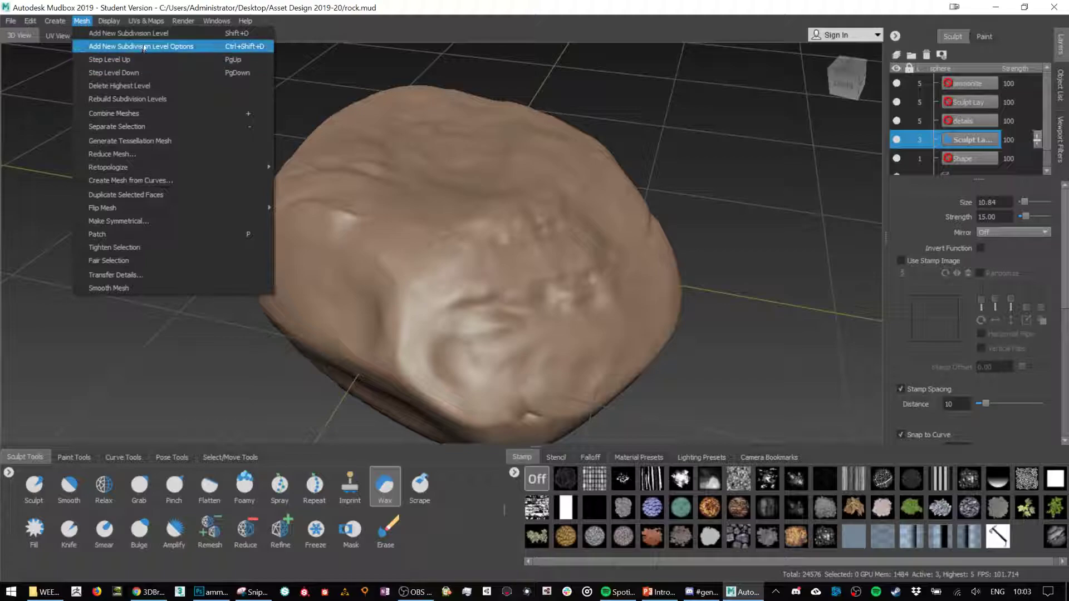
click(147, 57)
click(82, 21)
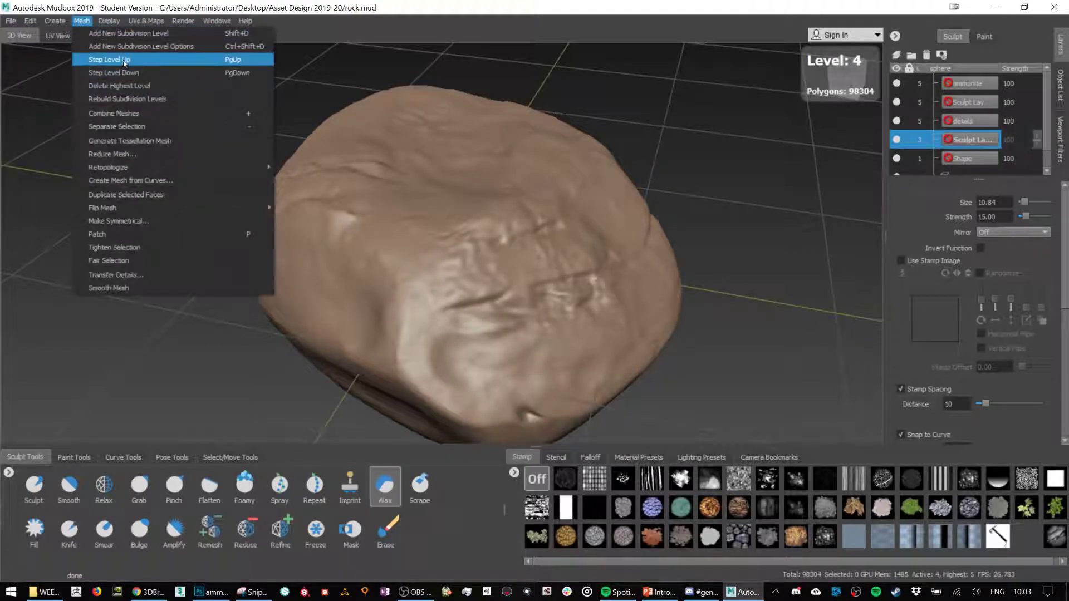
click(111, 59)
click(82, 21)
click(118, 64)
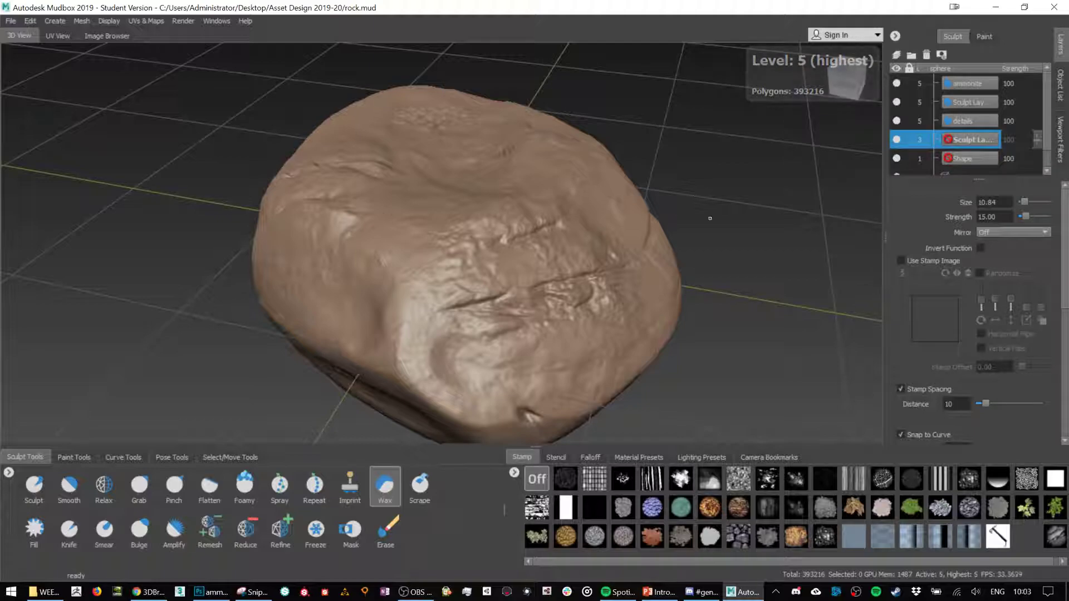
- Examine the whole rock from a distance, then review the scene's object list and the sculpt layers
scroll(722, 221, down, 5)
alt+drag(723, 221, 567, 223)
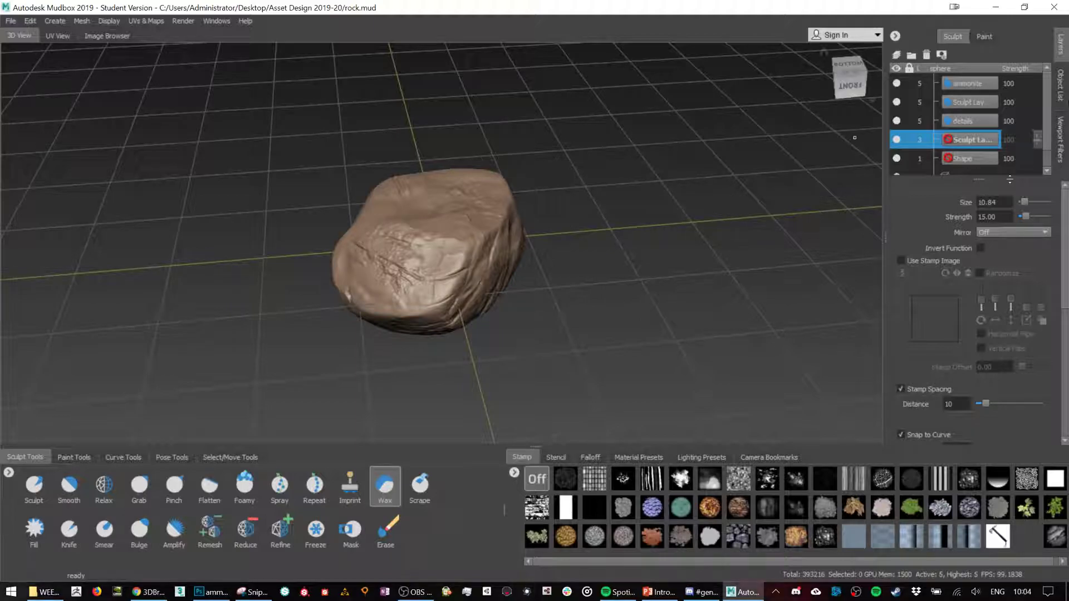
scroll(1012, 104, down, 1)
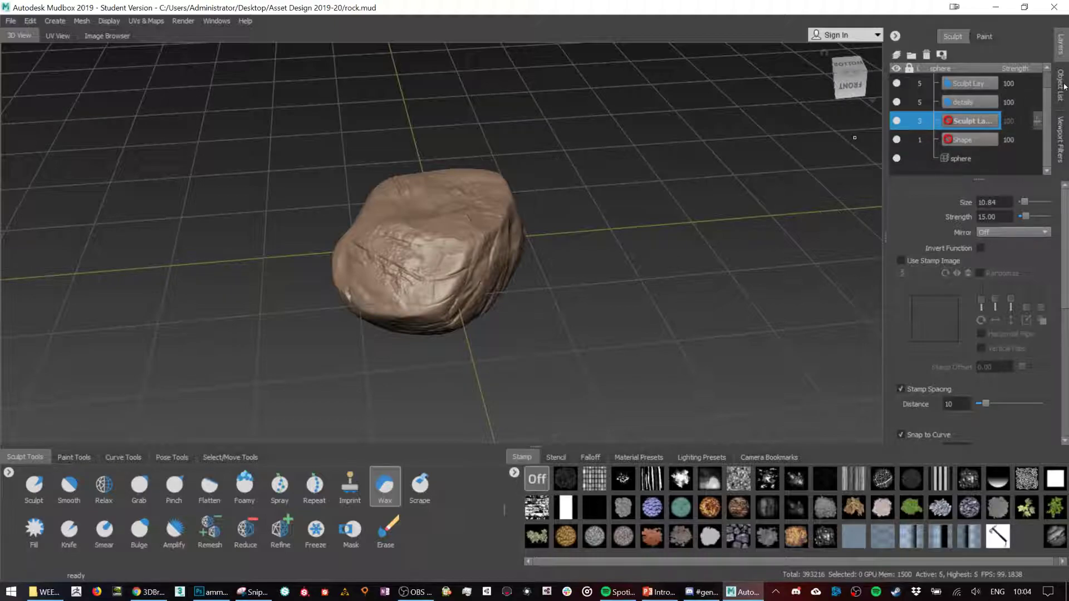
click(1060, 101)
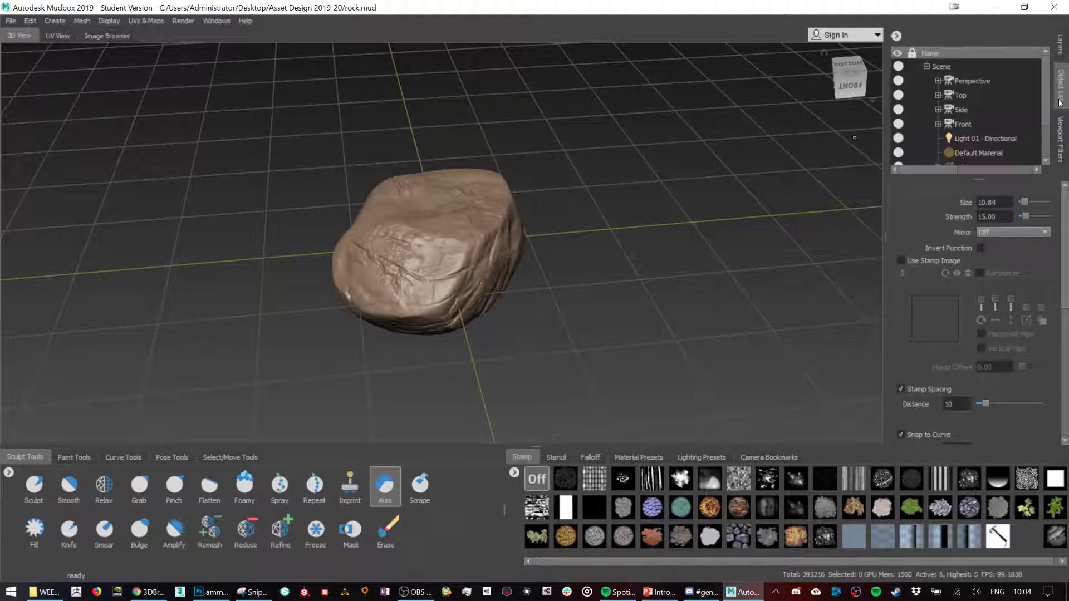
scroll(1011, 114, down, 1)
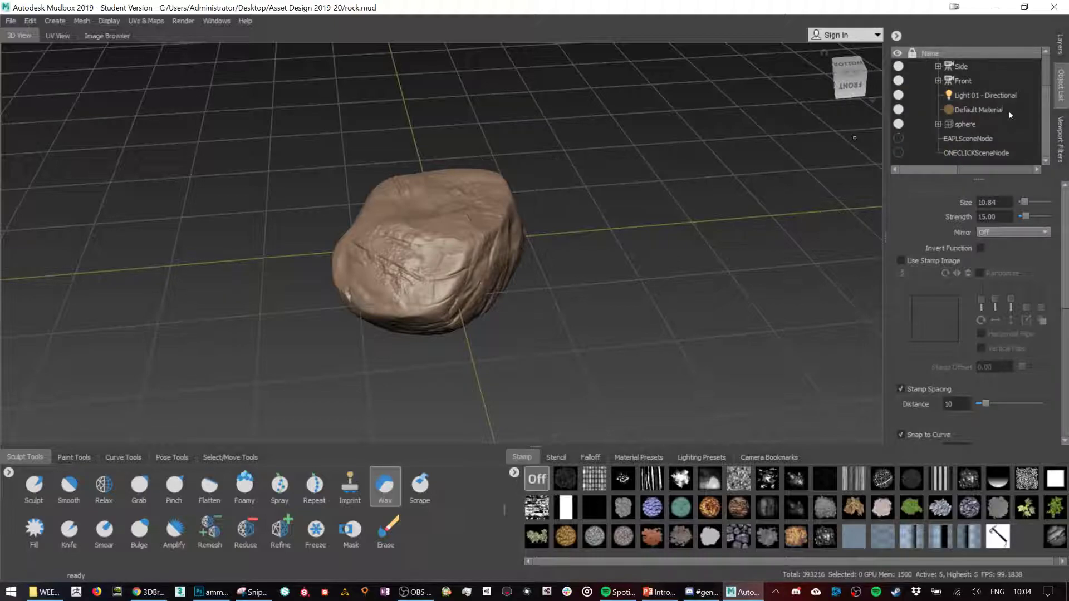
click(938, 125)
scroll(999, 109, up, 3)
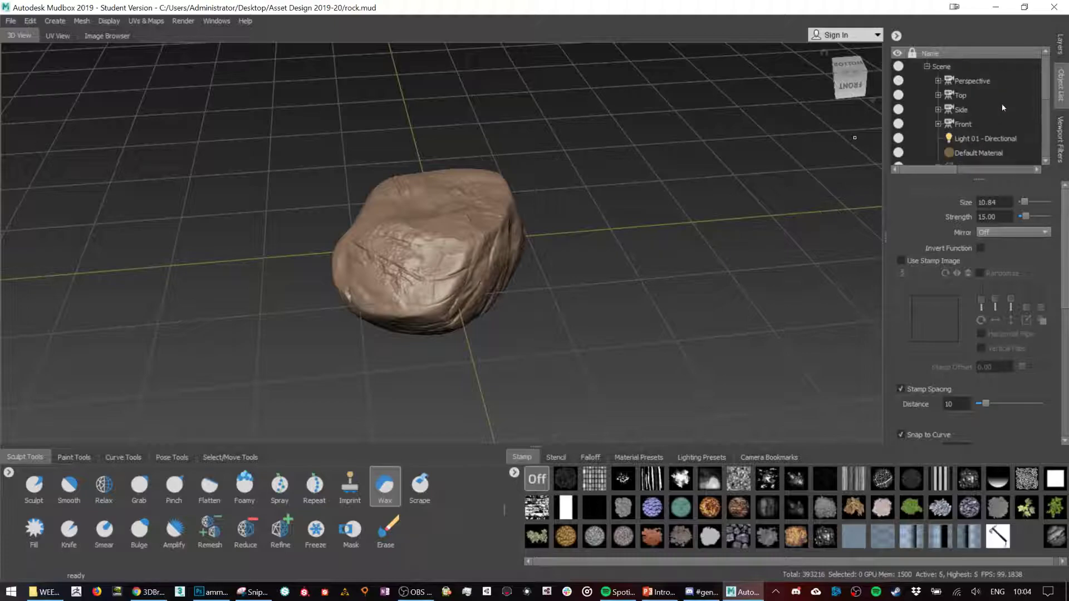
click(1061, 45)
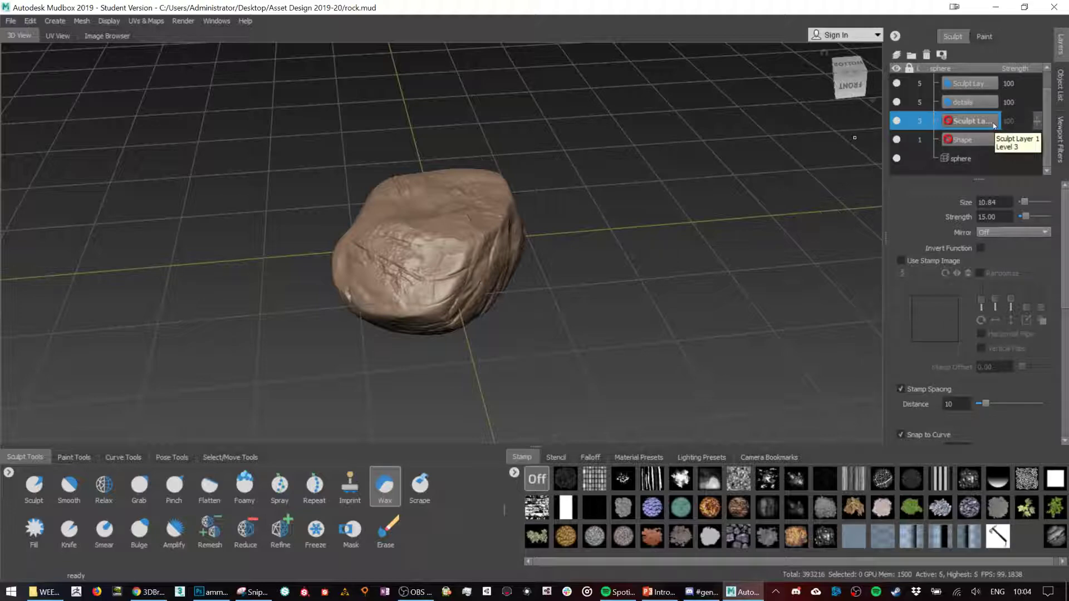
- Switch to Photoshop, close it together with the ammonite.jpg image, and return to the rock in Mudbox
click(212, 592)
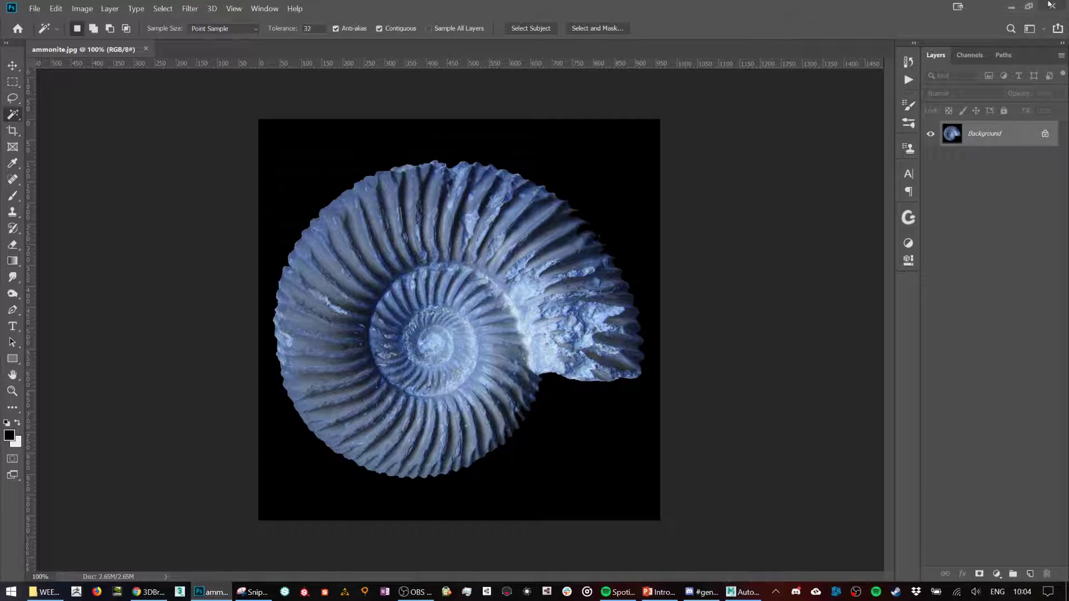
key(ctrl+1)
key(ctrl+w)
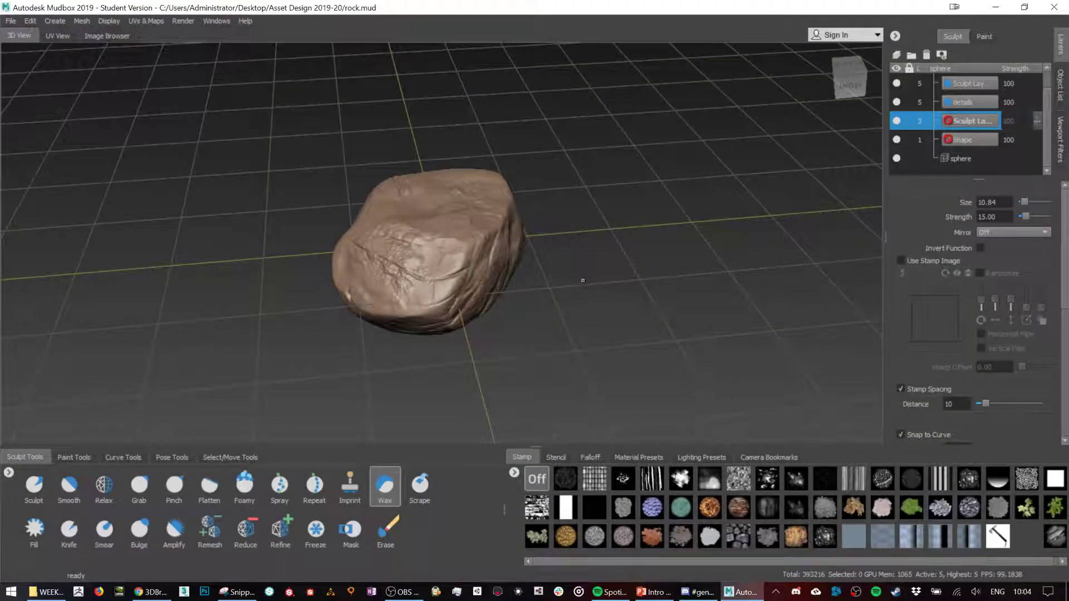
alt+drag(583, 280, 629, 305)
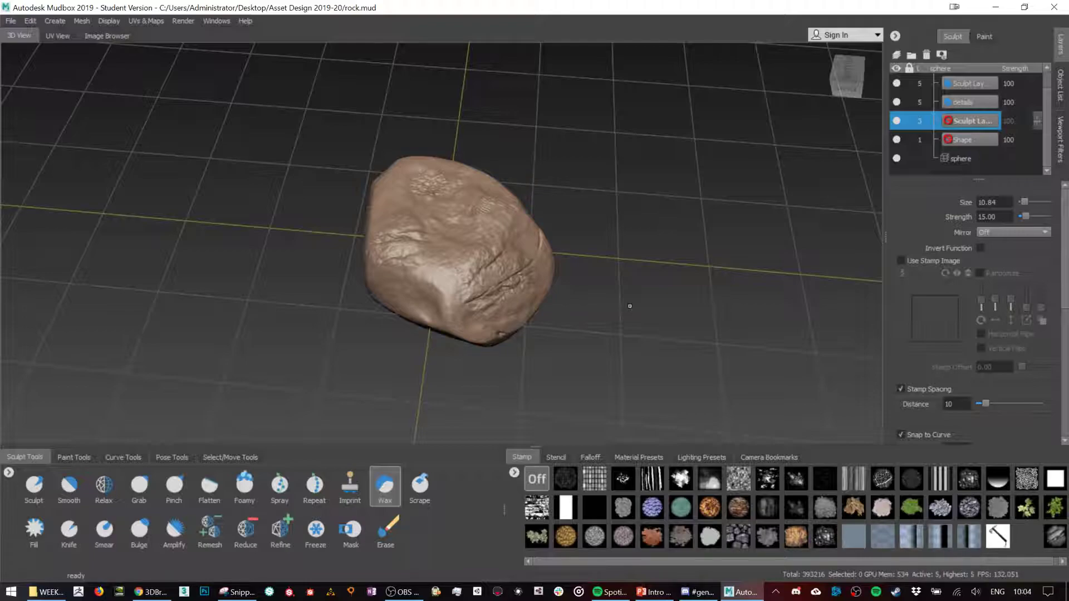
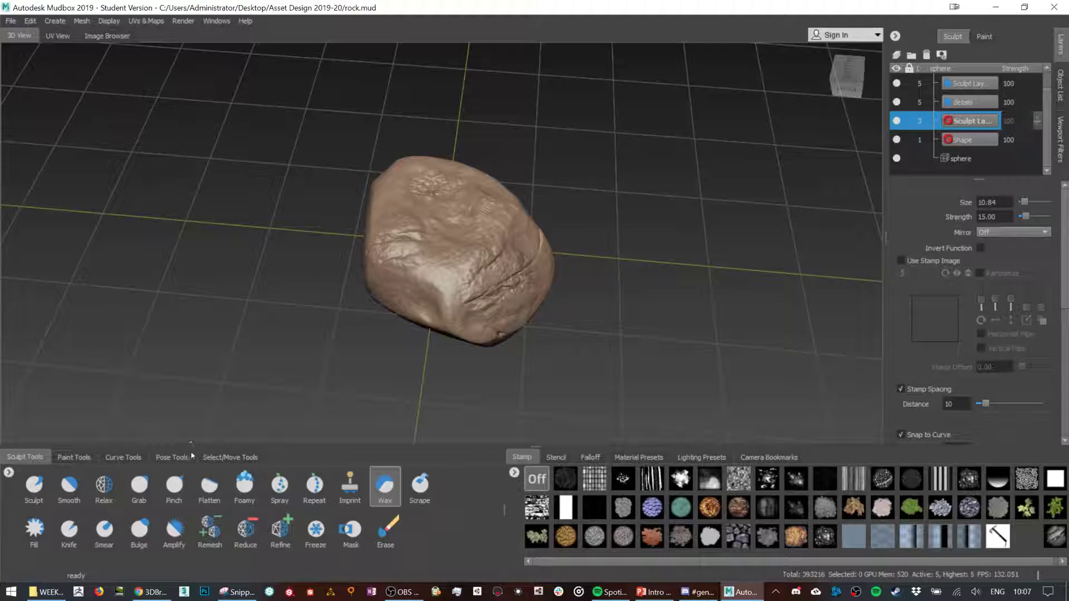
- Select the level 5 sculpt layer above the details layer and Amplify the rock's end-face relief with a brush size of 34.01
alt+drag(323, 395, 361, 441)
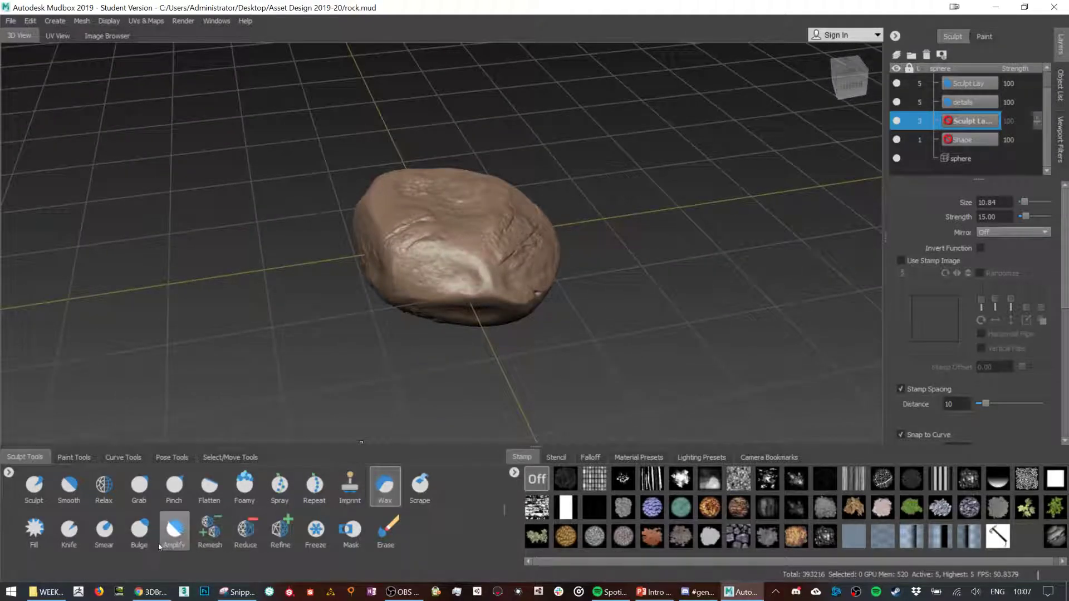
click(184, 538)
click(474, 269)
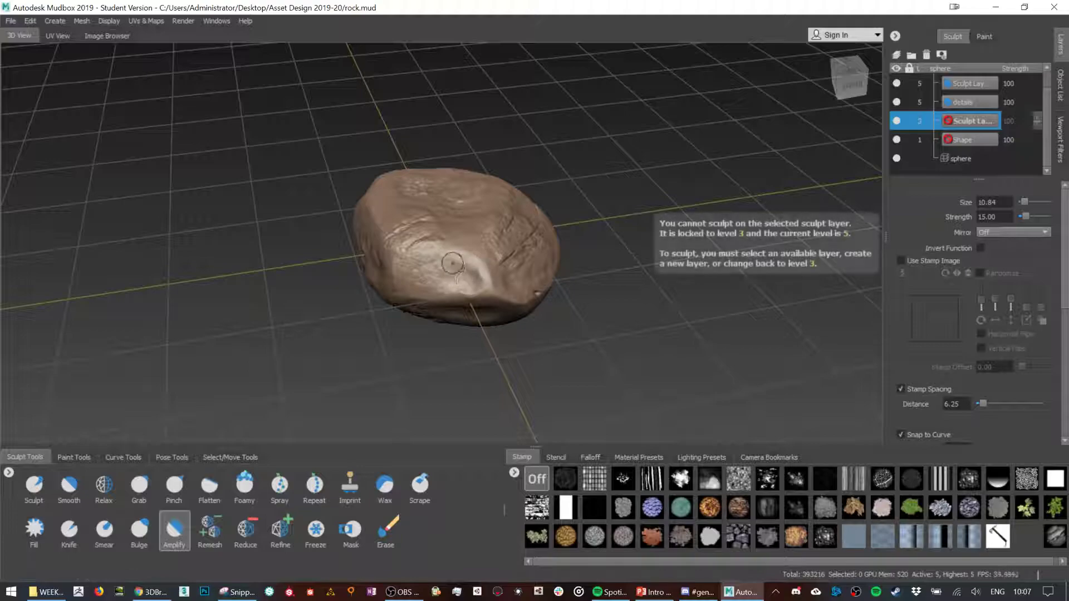
drag(460, 280, 565, 240)
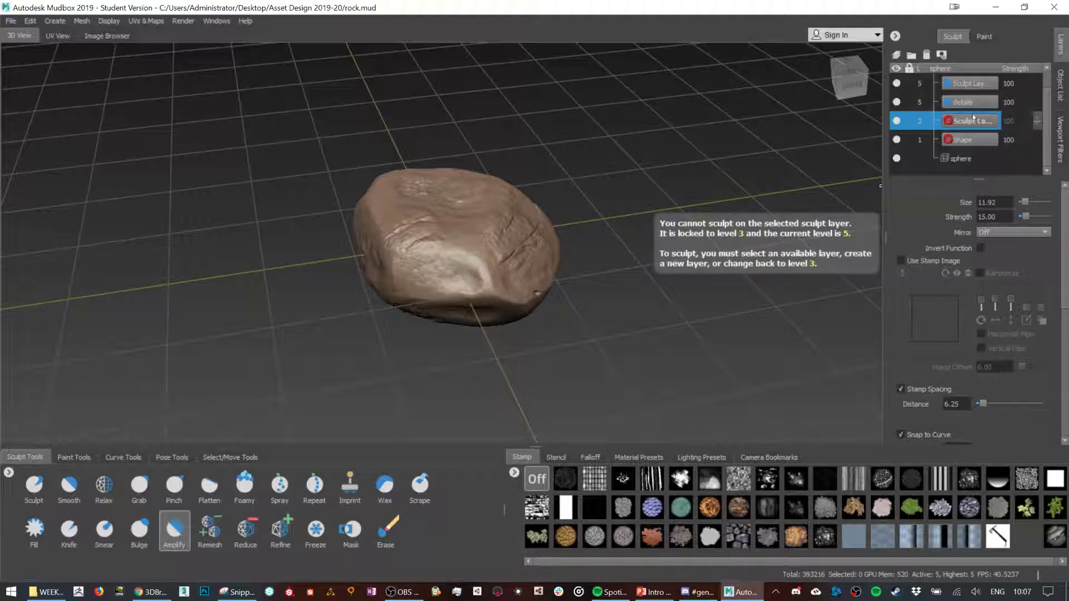
click(969, 83)
mouse_move(468, 287)
mouse_down()
mouse_move(465, 268)
mouse_move(457, 283)
mouse_move(480, 285)
mouse_move(447, 283)
mouse_move(446, 295)
mouse_move(478, 292)
mouse_move(470, 297)
mouse_move(475, 259)
mouse_move(501, 249)
mouse_move(480, 226)
mouse_move(474, 256)
mouse_up()
alt+drag(644, 236, 593, 213)
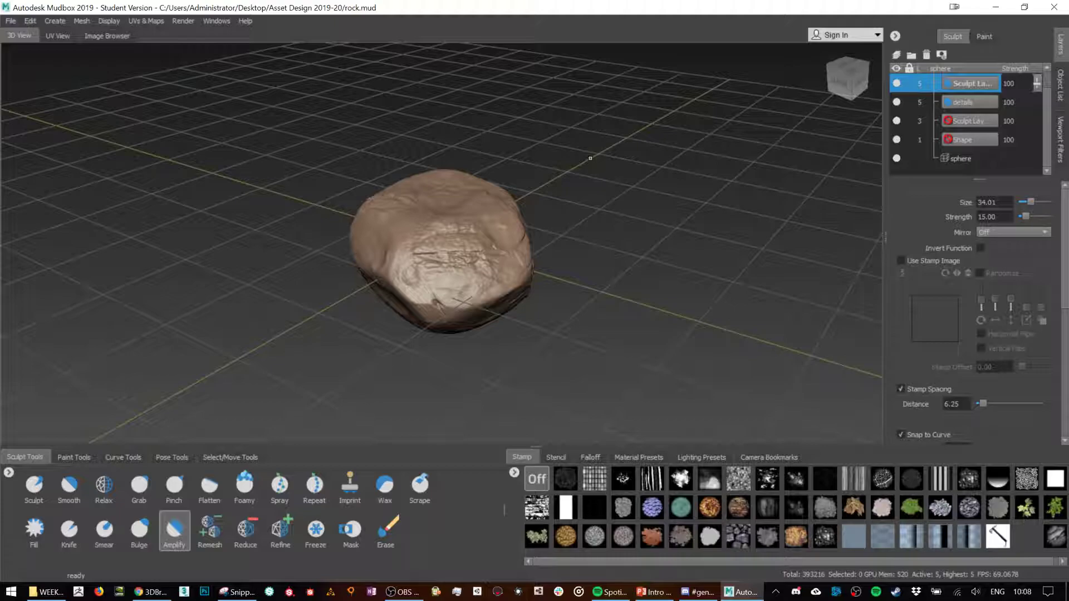
- Show the object list, lock the rock model against editing and unlock it again
right_click(466, 257)
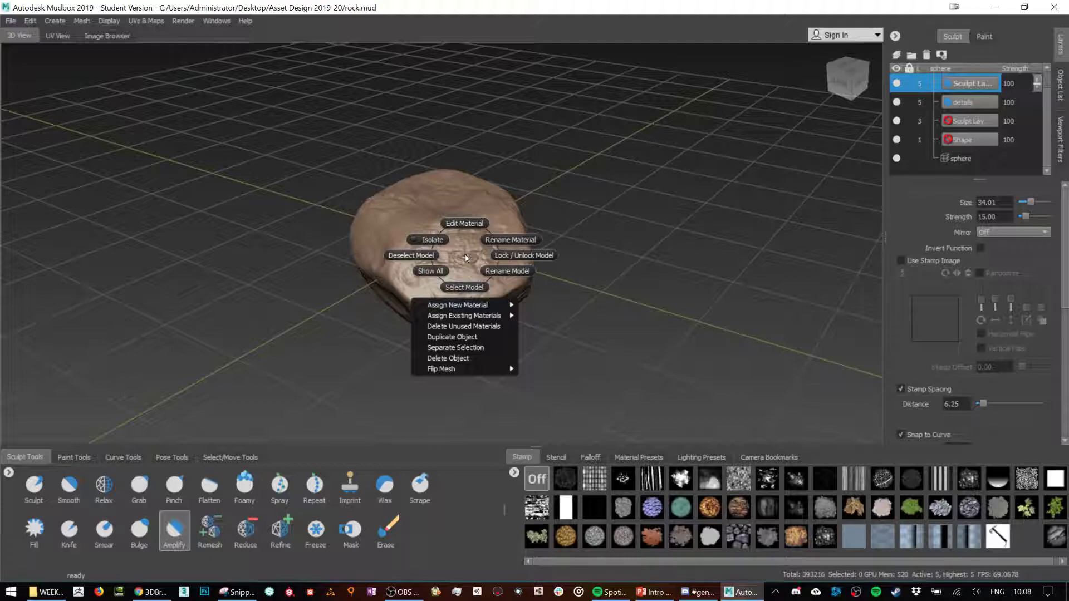
click(654, 259)
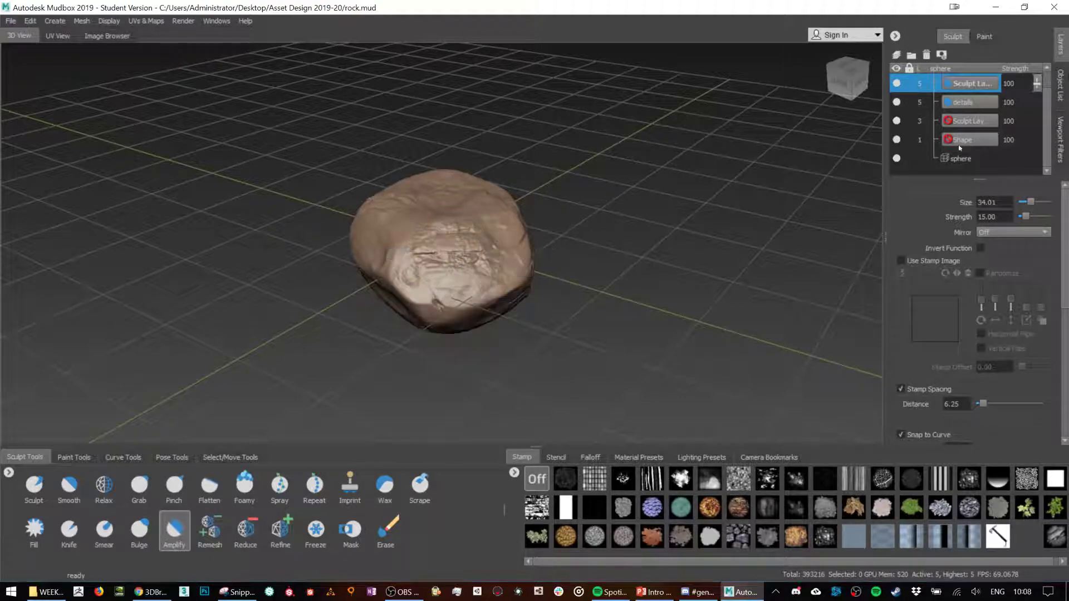
click(1060, 86)
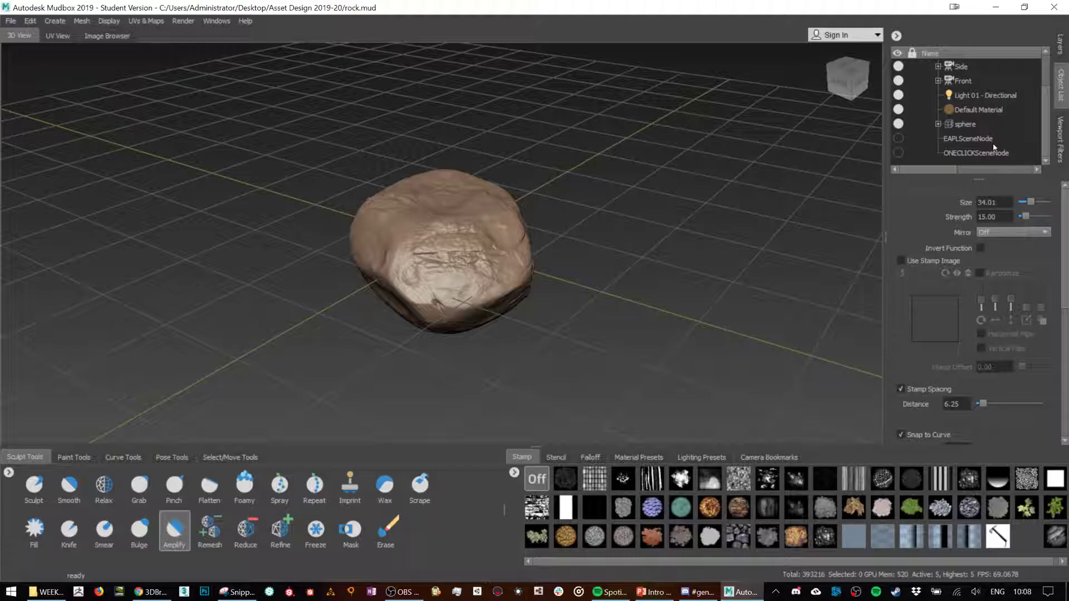
right_click(448, 269)
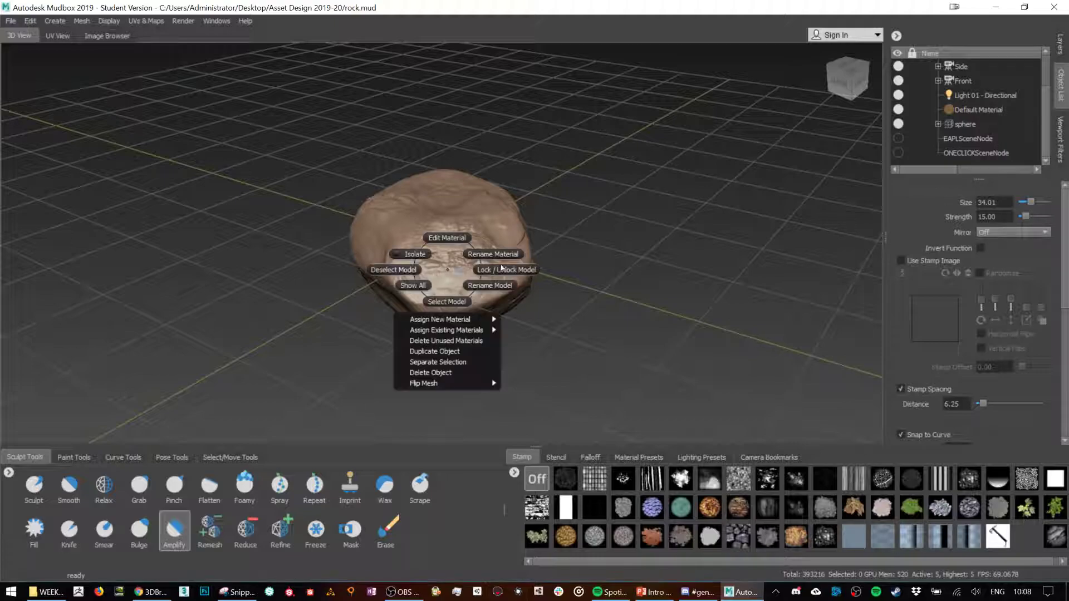
click(529, 270)
right_click(448, 269)
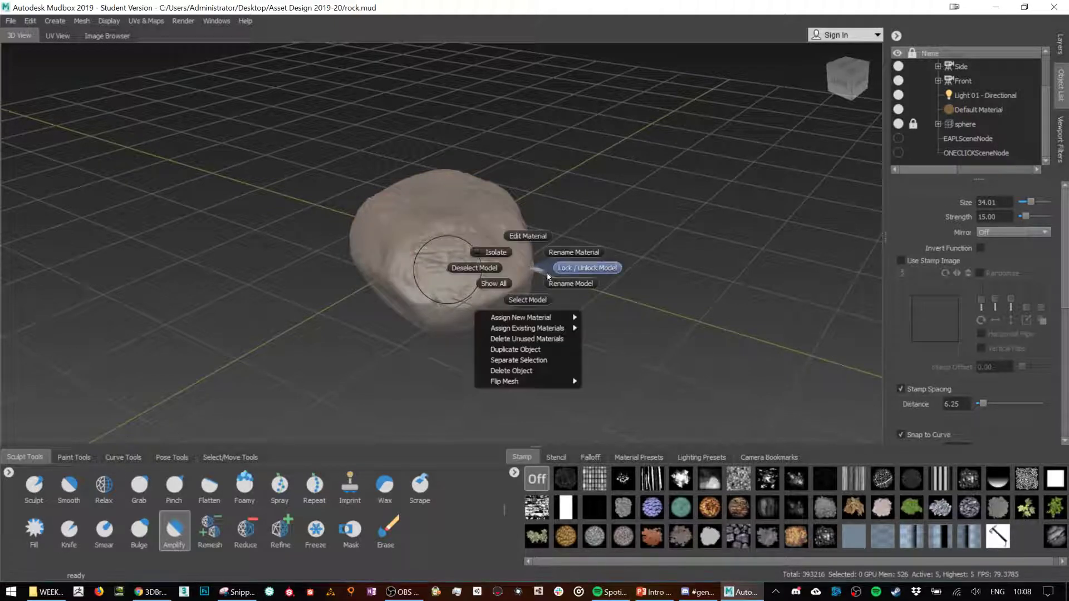
click(585, 267)
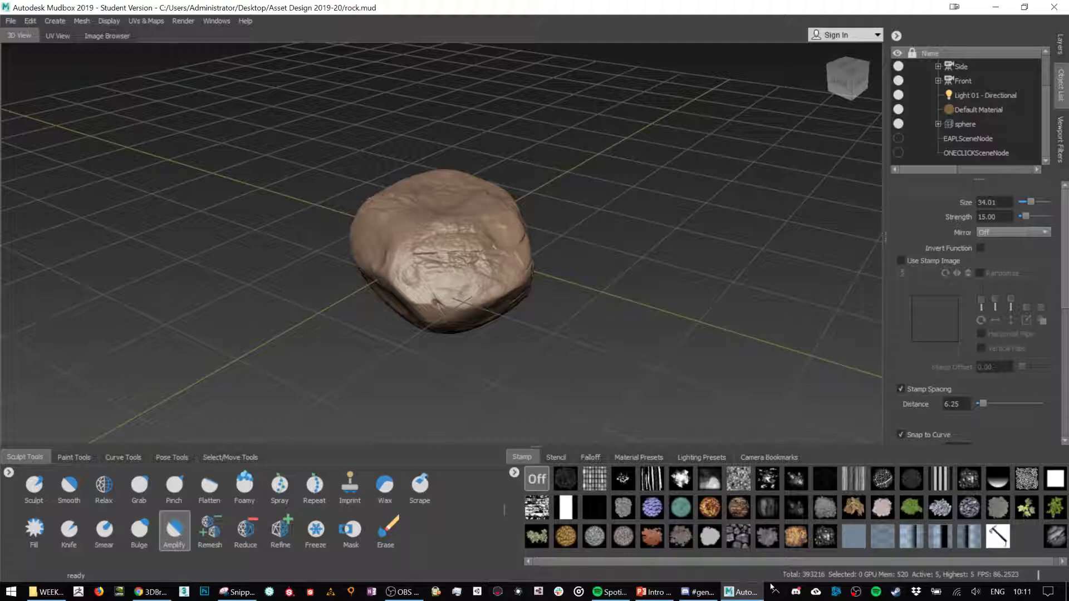
- Step the rock mesh up to its highest subdivision level, level 5
alt+drag(473, 267, 428, 330)
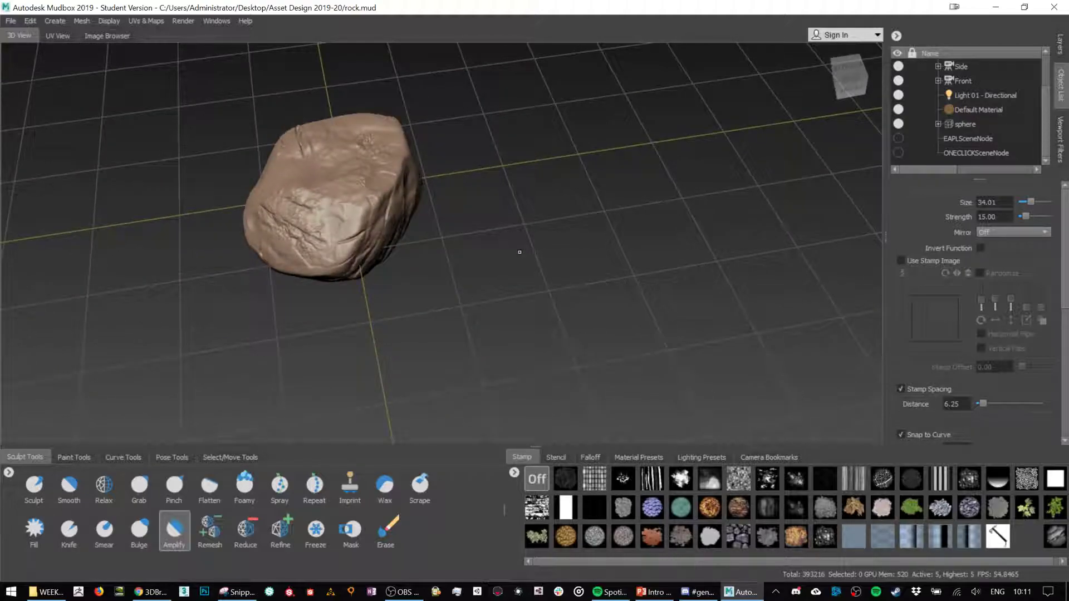
alt+drag(513, 185, 356, 167)
alt+right_drag(357, 167, 311, 154)
mouse_move(333, 136)
alt+mouse_down()
mouse_move(234, 101)
mouse_move(284, 92)
mouse_move(236, 167)
mouse_move(379, 145)
mouse_move(434, 223)
mouse_move(376, 299)
mouse_move(401, 356)
mouse_move(300, 259)
alt+mouse_up()
click(82, 22)
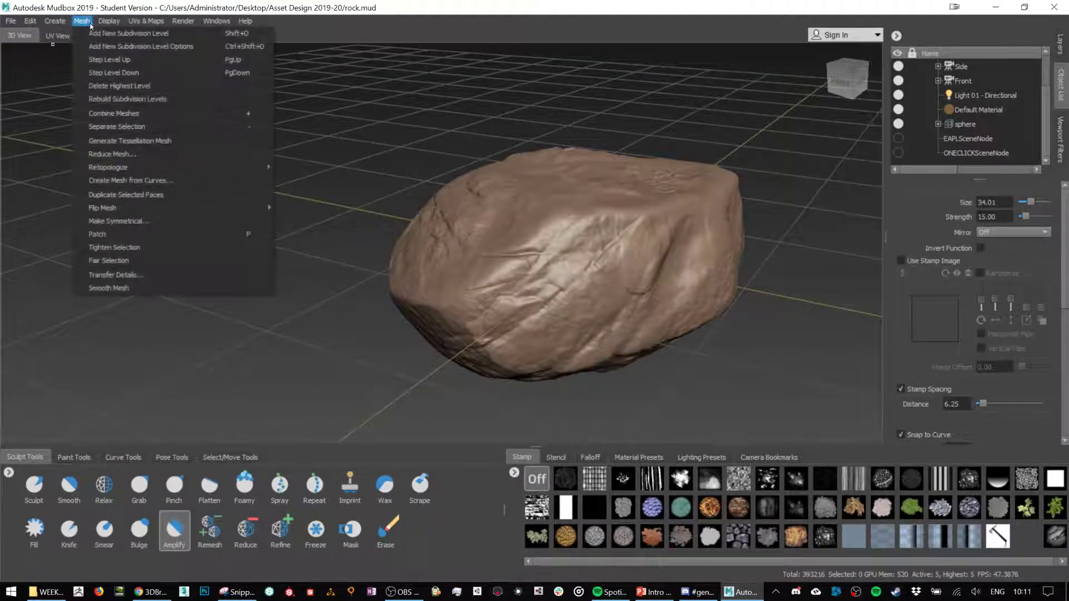
click(133, 69)
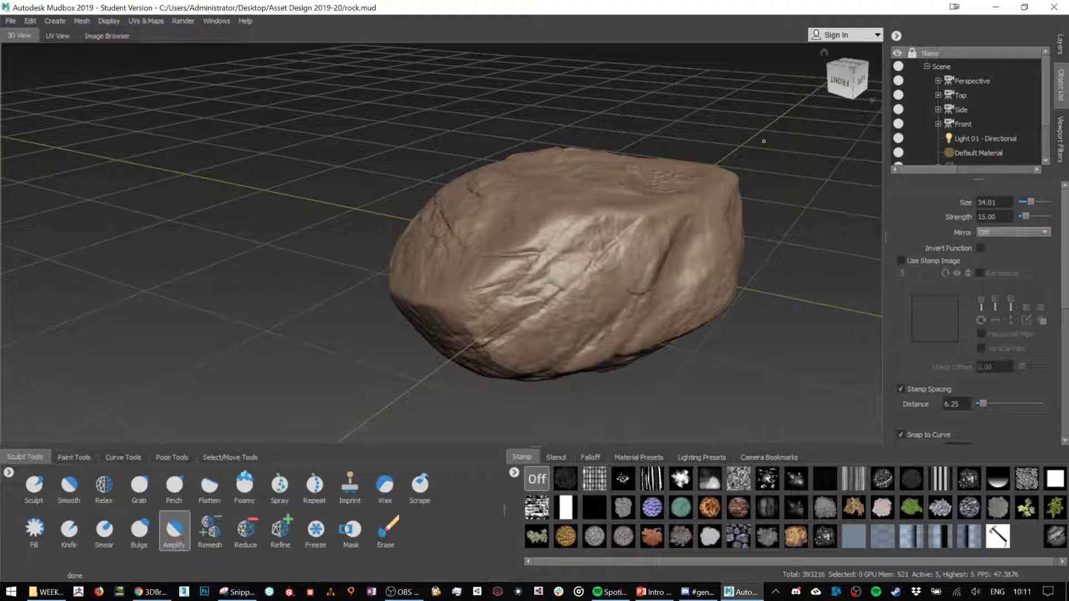
click(82, 21)
click(104, 57)
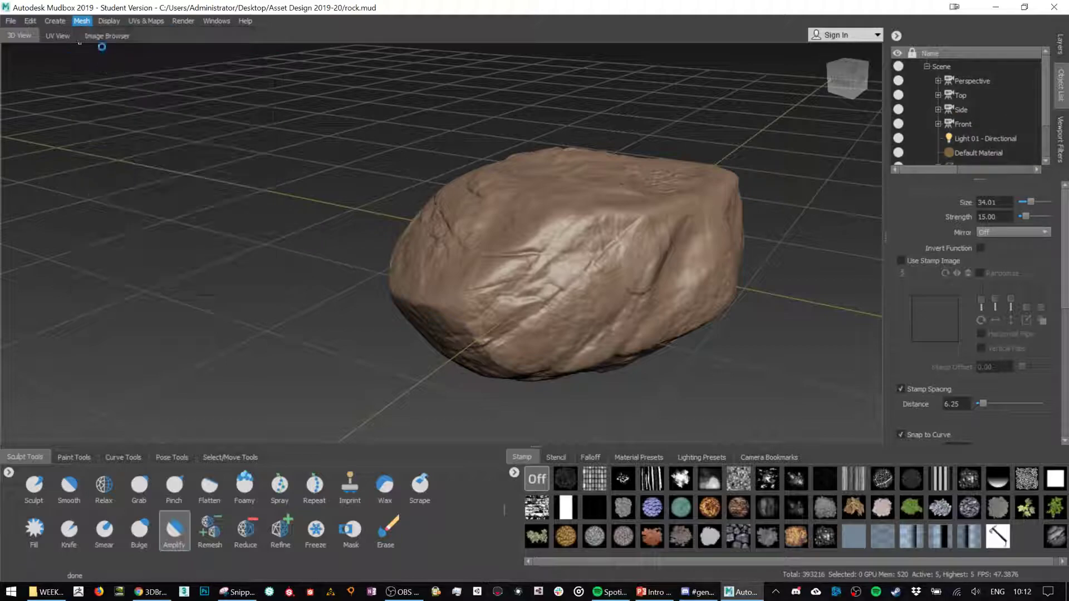
click(82, 21)
click(102, 58)
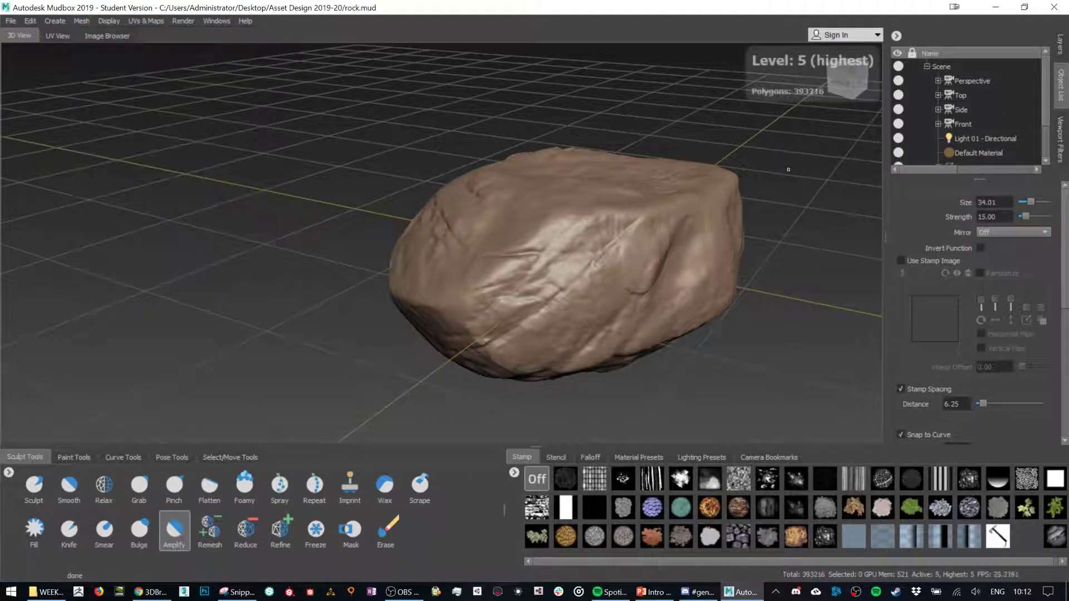
- Expand the sphere in the object list and select its level_5 mesh
alt+drag(790, 207, 828, 234)
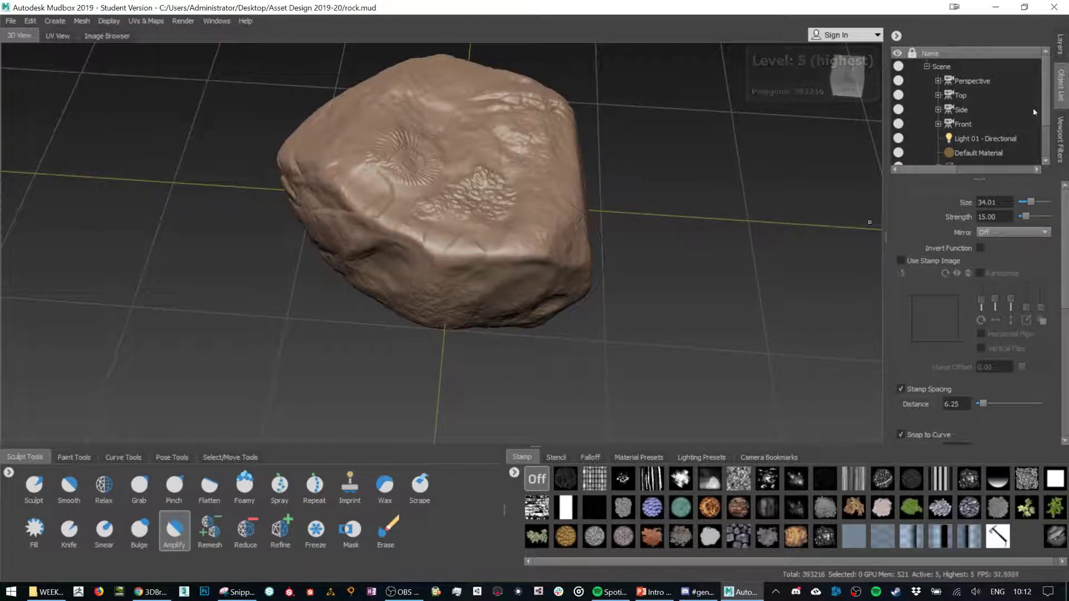
scroll(985, 125, down, 1)
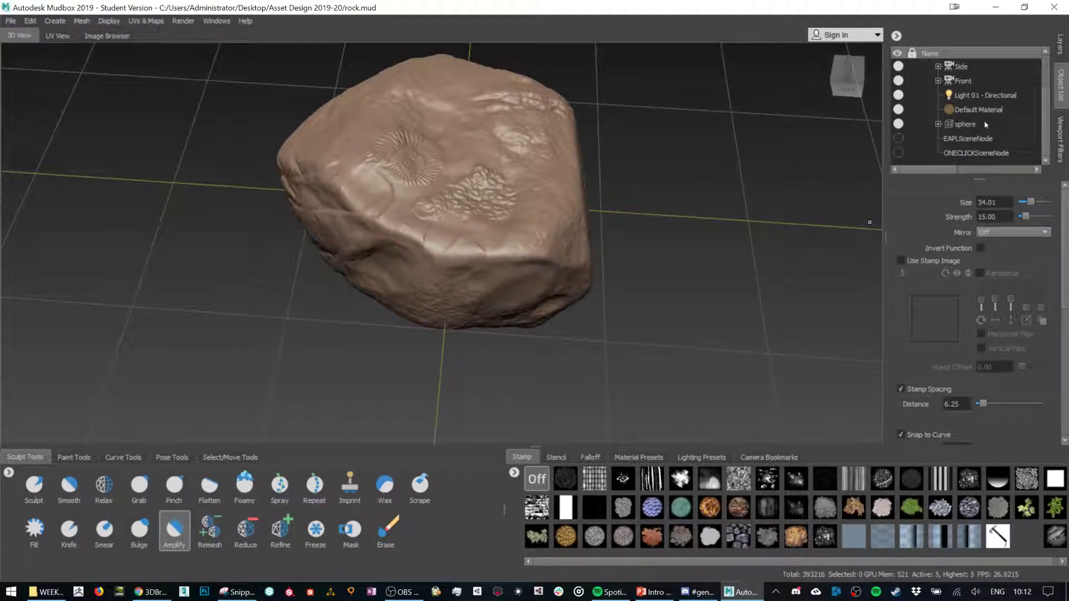
click(938, 124)
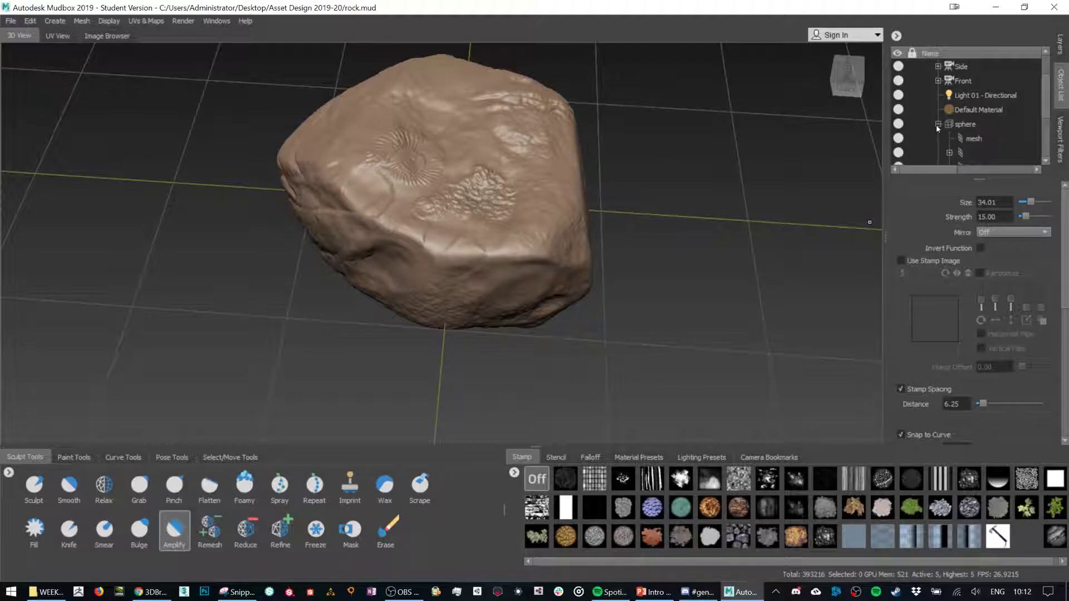
scroll(1019, 126, down, 2)
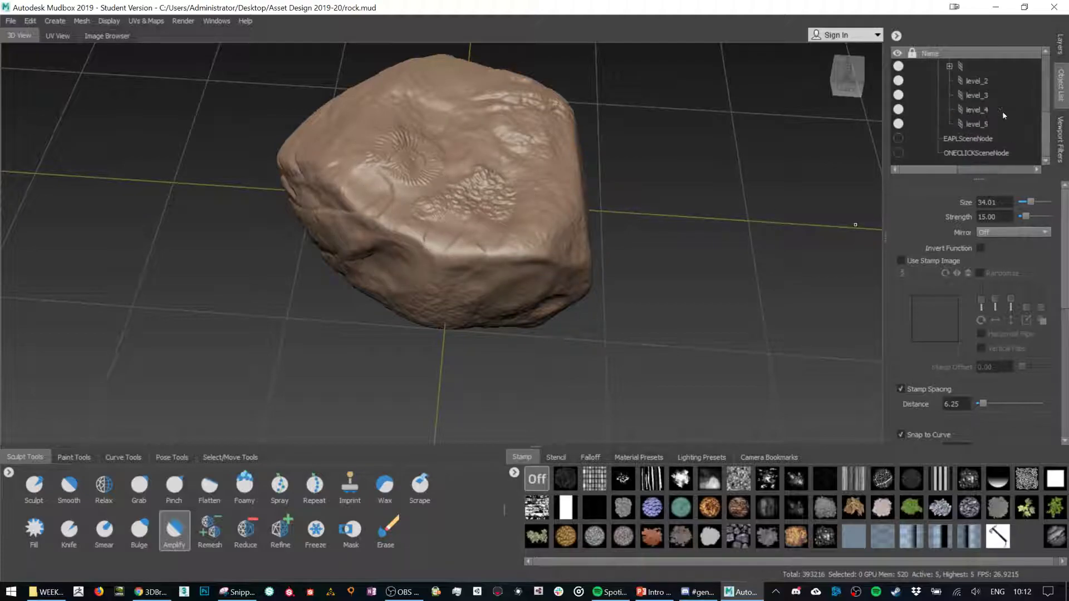
click(983, 124)
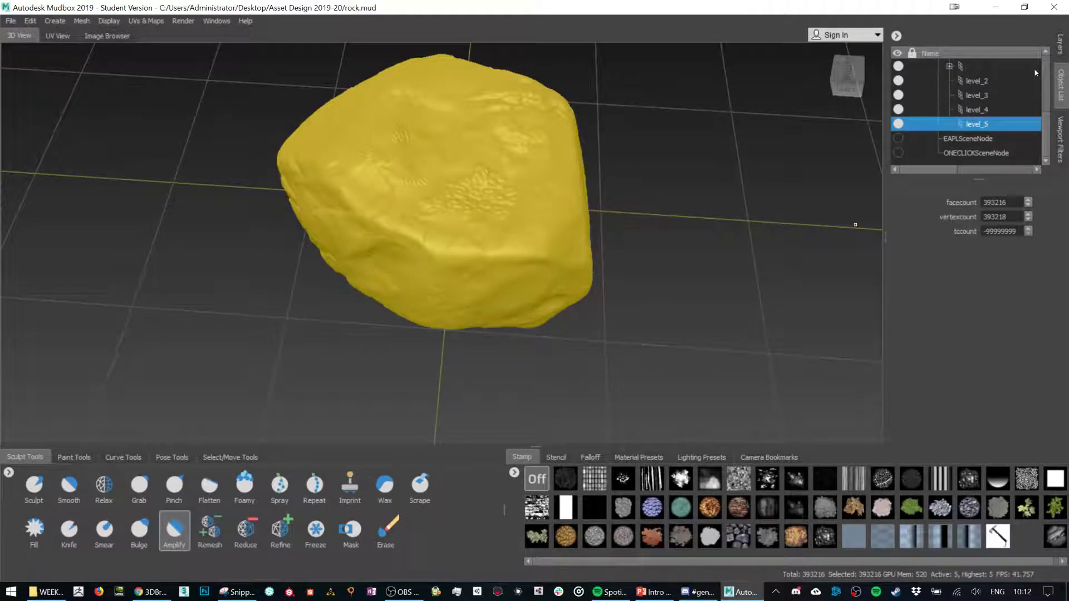
click(1060, 53)
click(1061, 88)
- Export the selected mesh as an Autodesk FBX file named RockHighPoly in the Asset Design 2019-20 folder
click(12, 22)
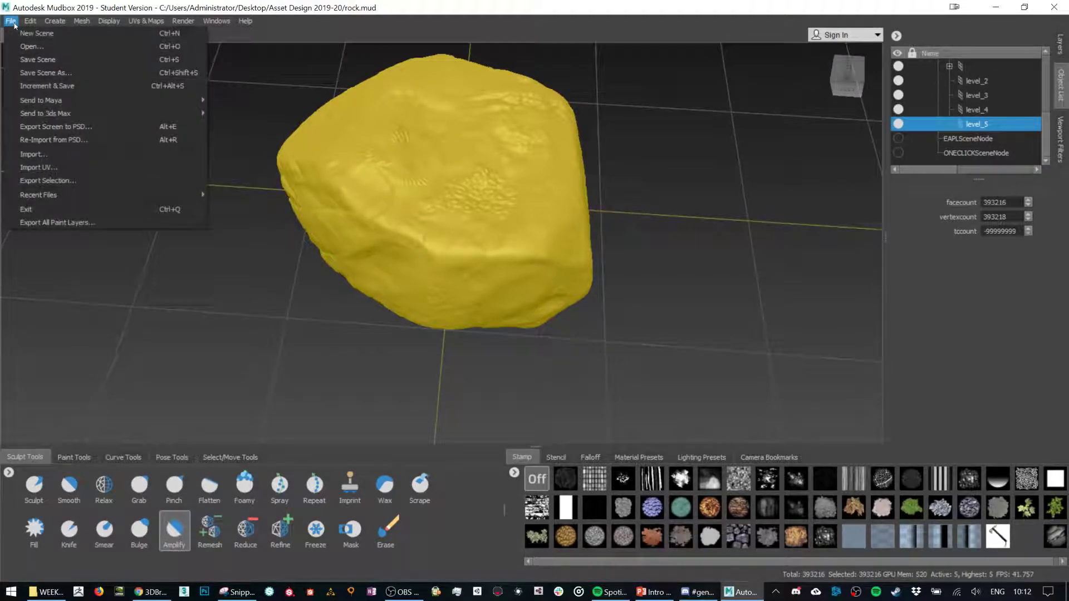
click(48, 181)
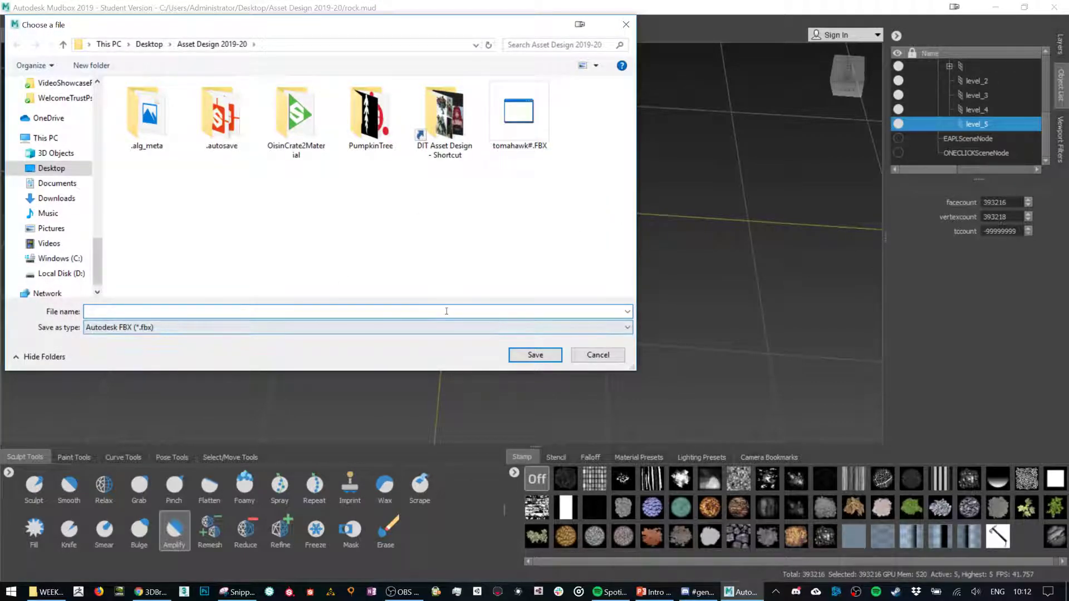
text(RockHighPoly)
key(Return)
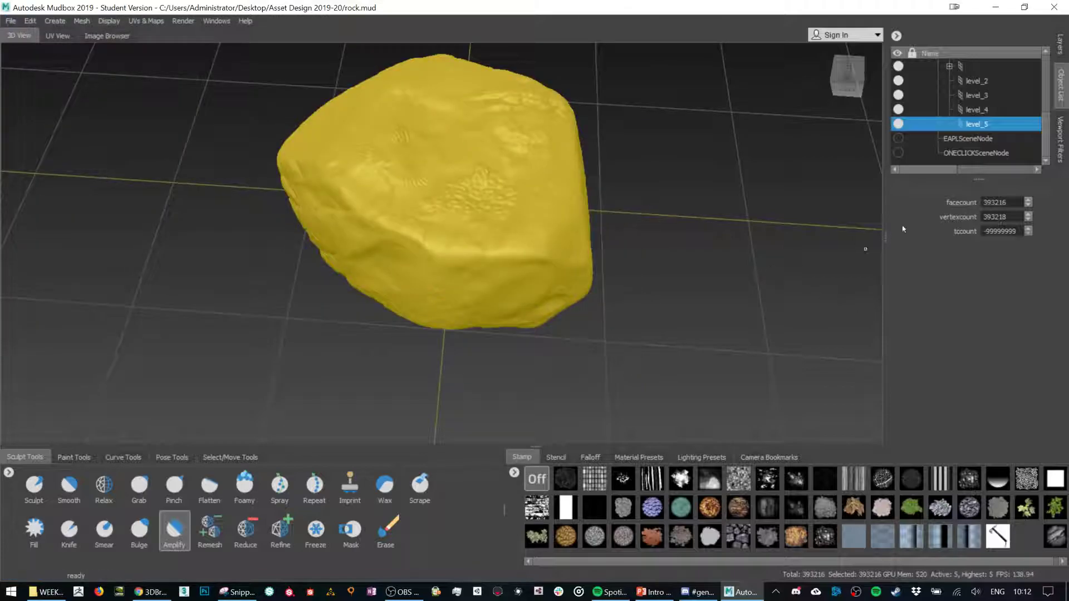
- Review the rock's paint and sculpt layers, and select the sphere in the object list with its subdivision levels collapsed
click(1058, 57)
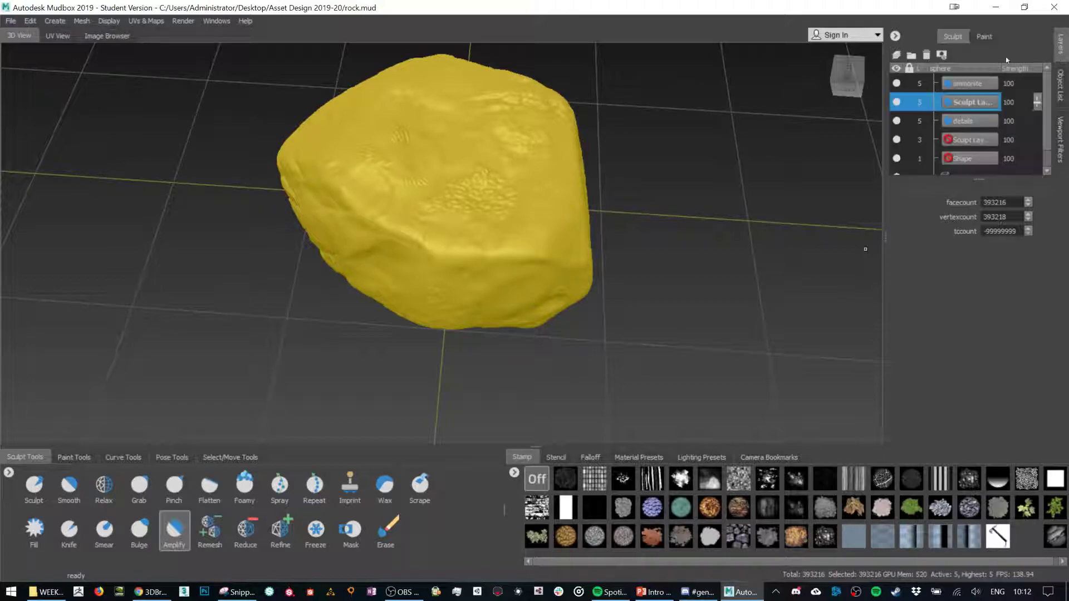
click(984, 37)
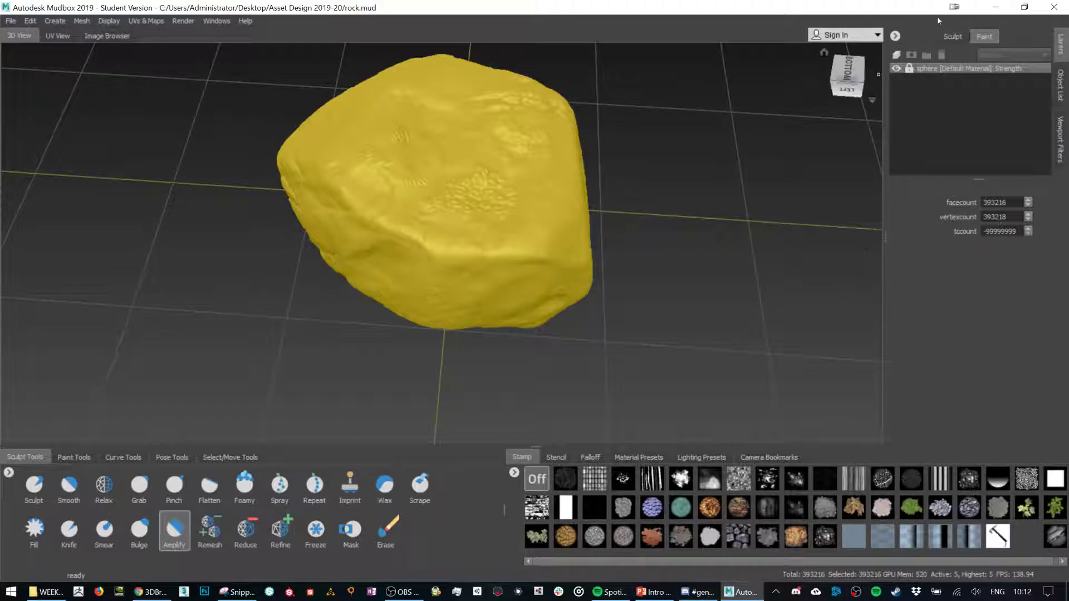
click(956, 39)
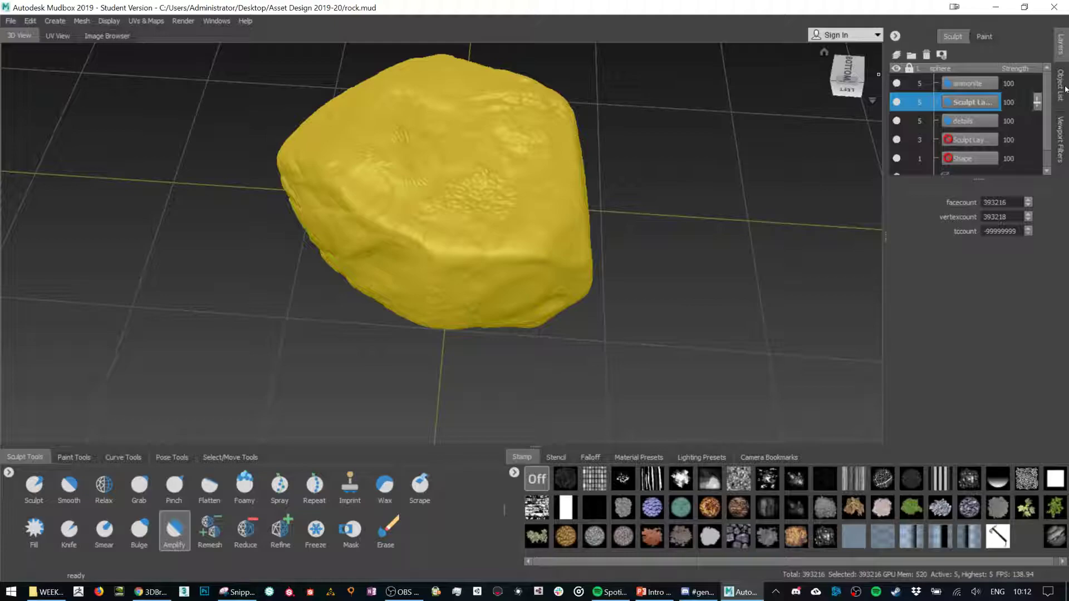
click(1060, 86)
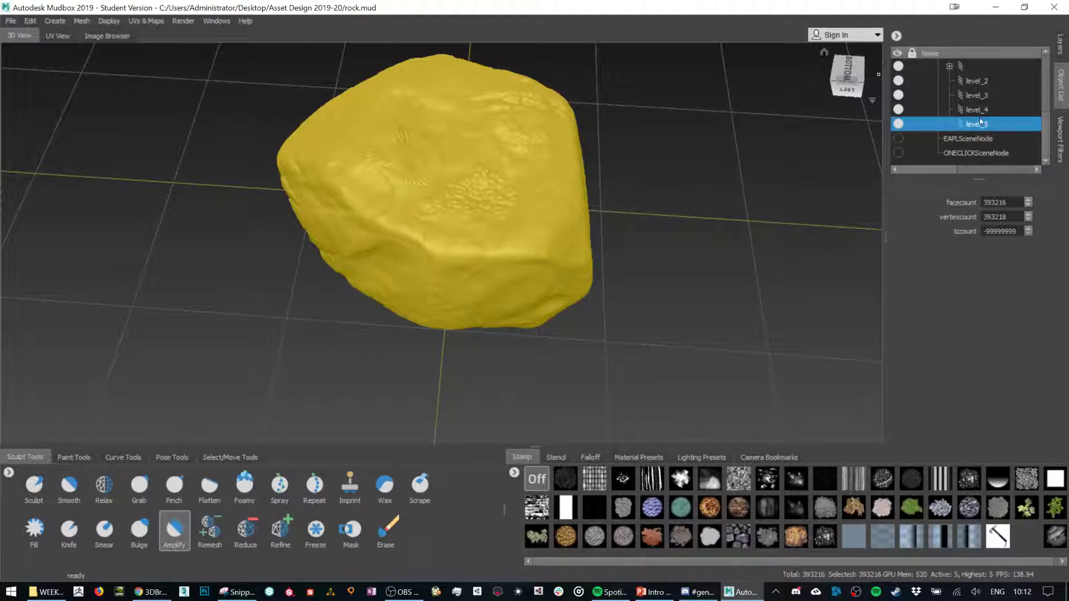
scroll(996, 99, up, 3)
scroll(980, 97, down, 3)
scroll(955, 96, up, 3)
click(939, 82)
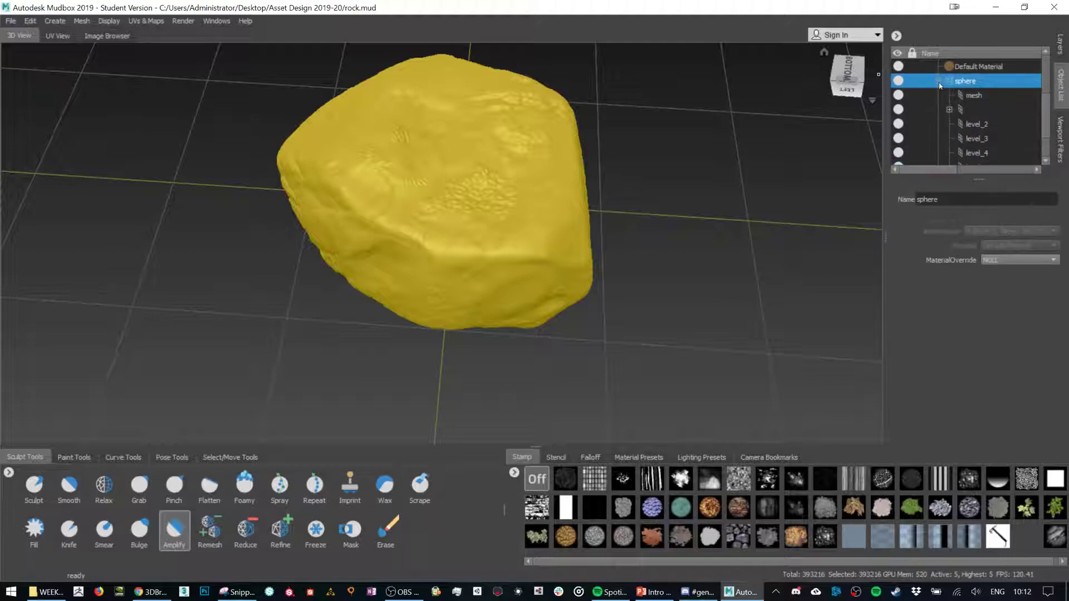
click(939, 81)
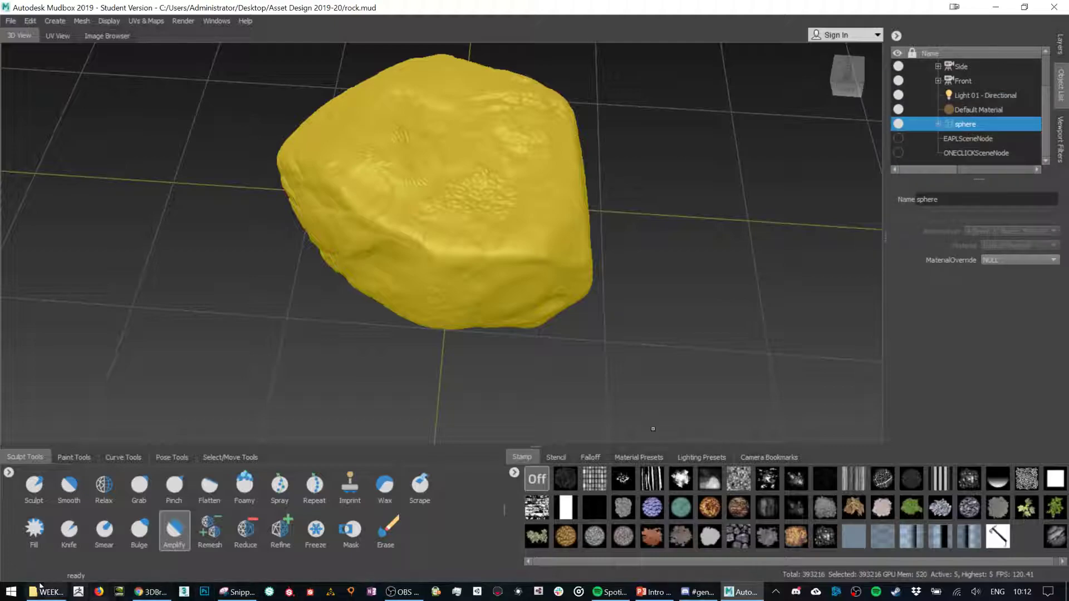
- Search the installed programs for 3ds Max
click(11, 592)
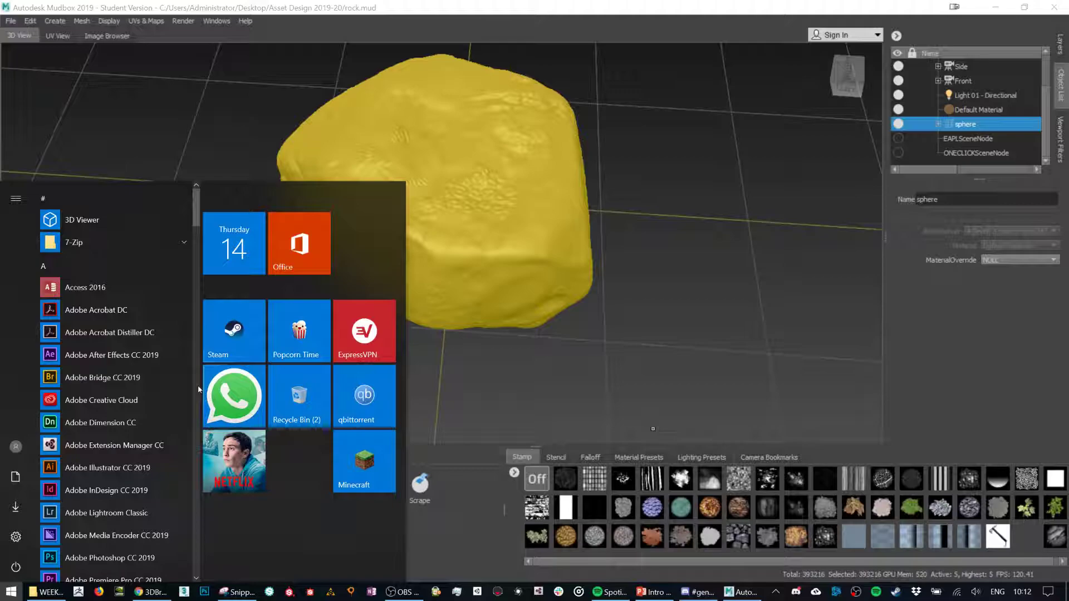
text(3ds)
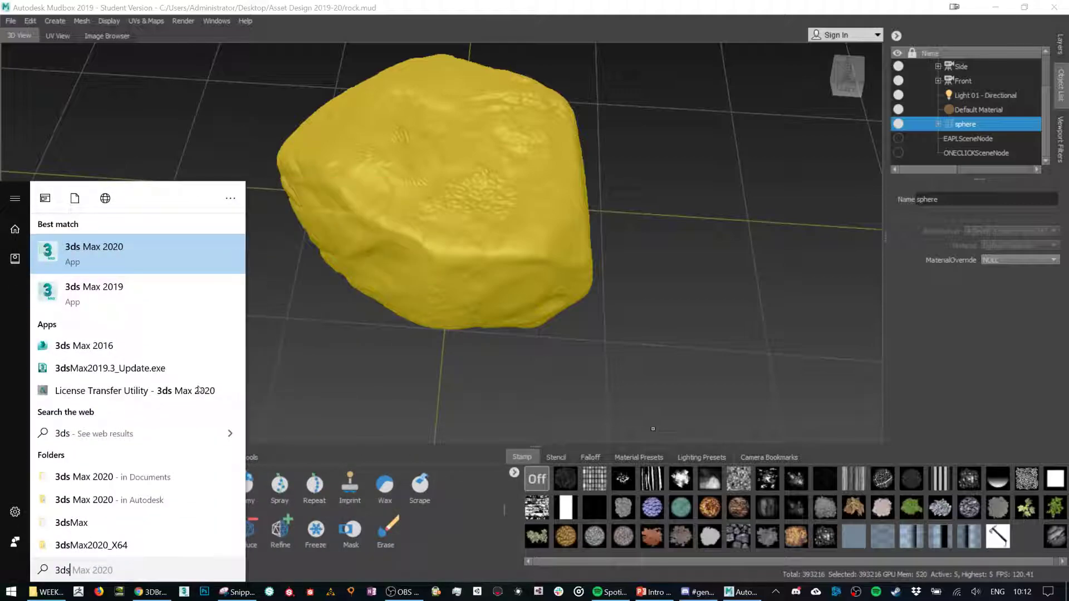
key(Escape)
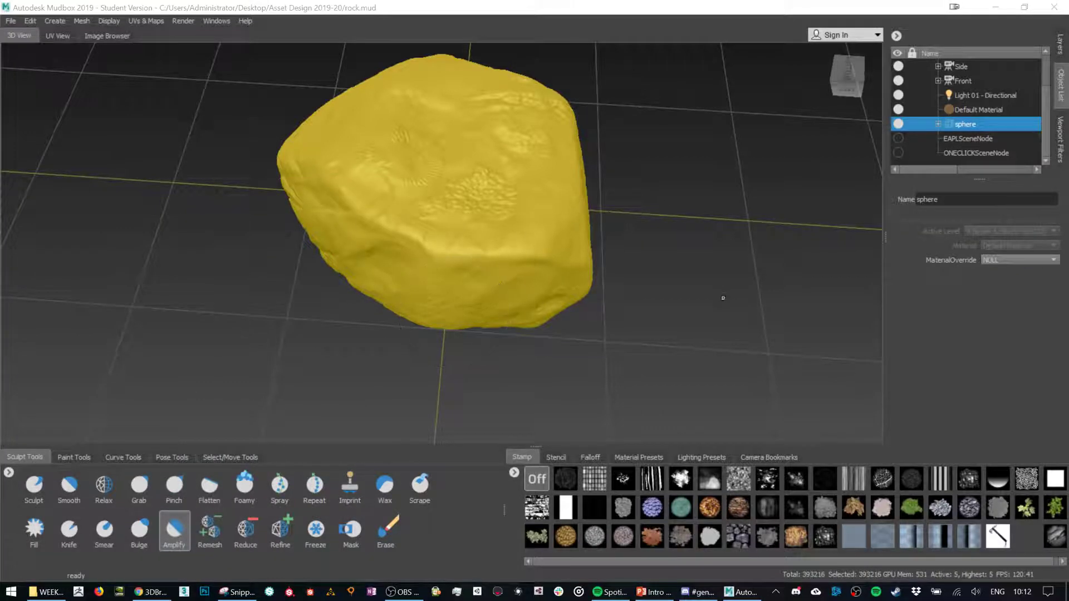
alt+drag(723, 297, 601, 267)
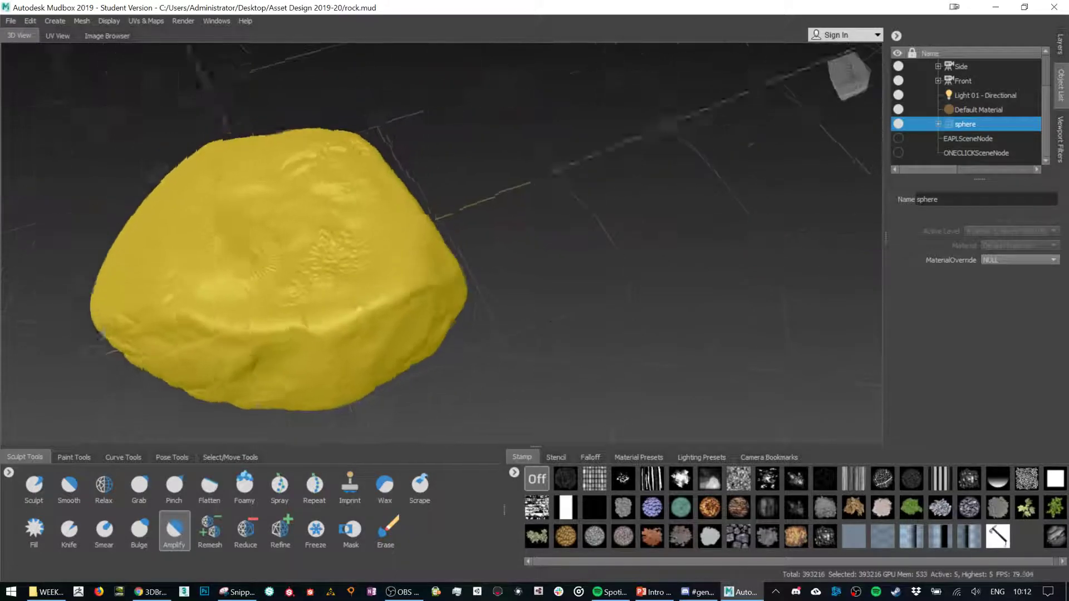
alt+drag(550, 321, 606, 323)
alt+middle_drag(711, 243, 862, 121)
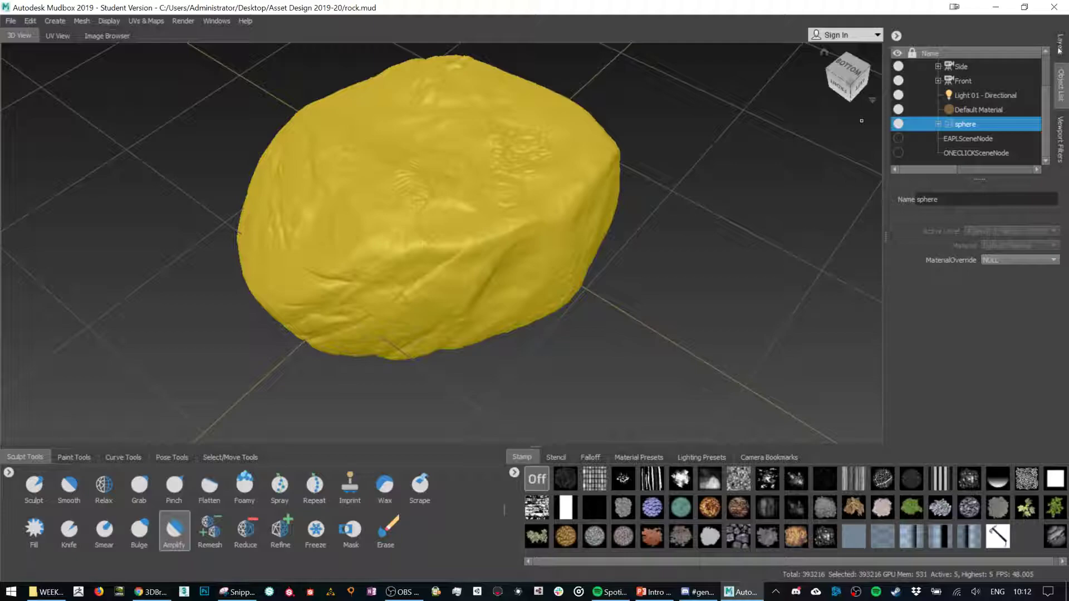
- Deselect the rock and expand the sphere's subdivision levels in the object list
right_click(670, 207)
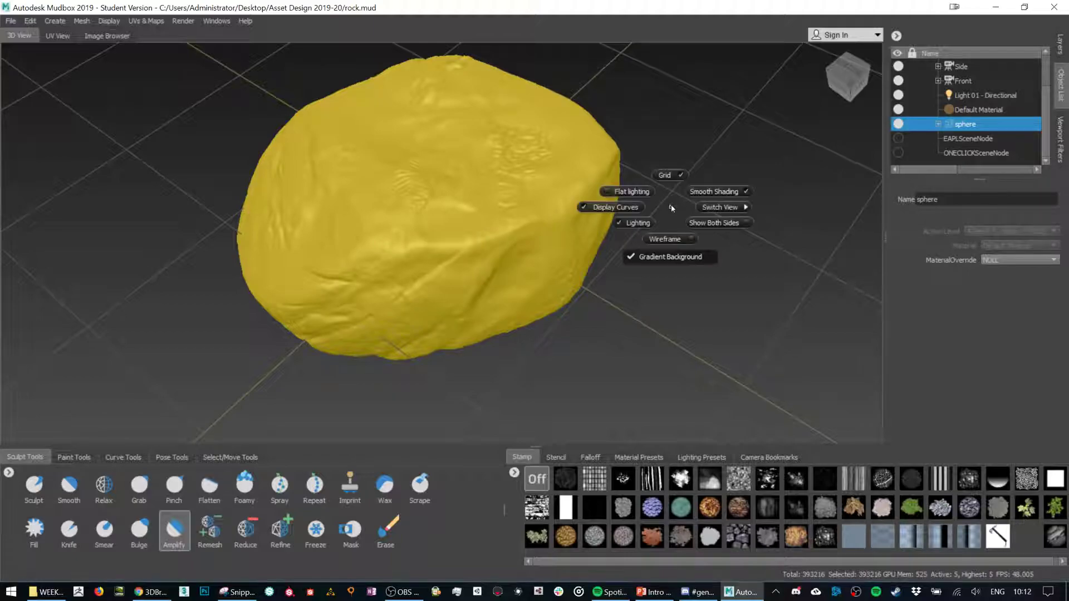
click(506, 193)
right_drag(485, 201, 446, 205)
alt+drag(678, 268, 735, 331)
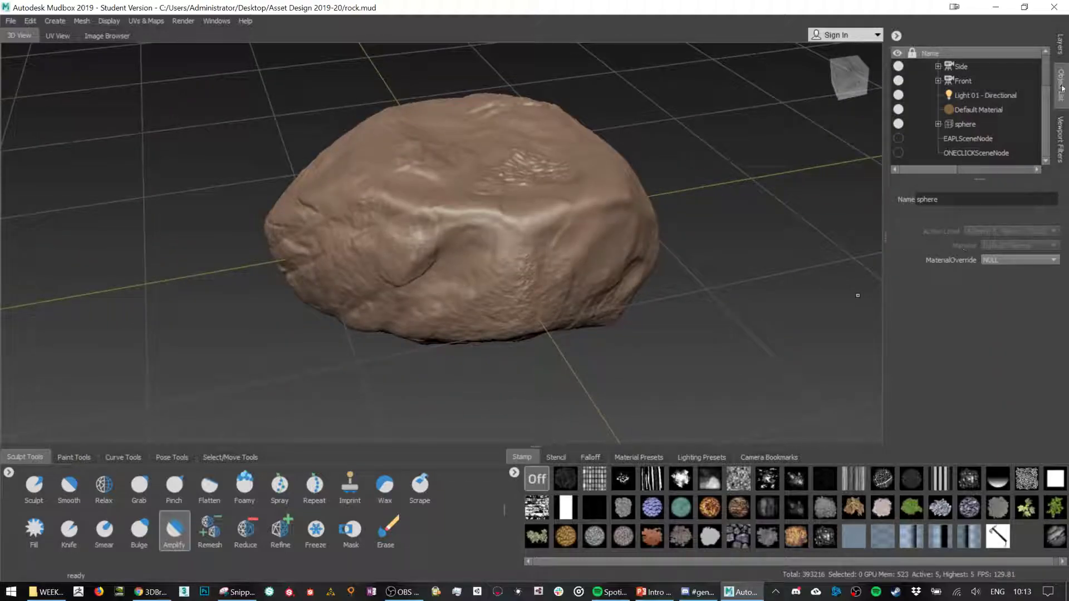
click(939, 124)
scroll(975, 136, down, 1)
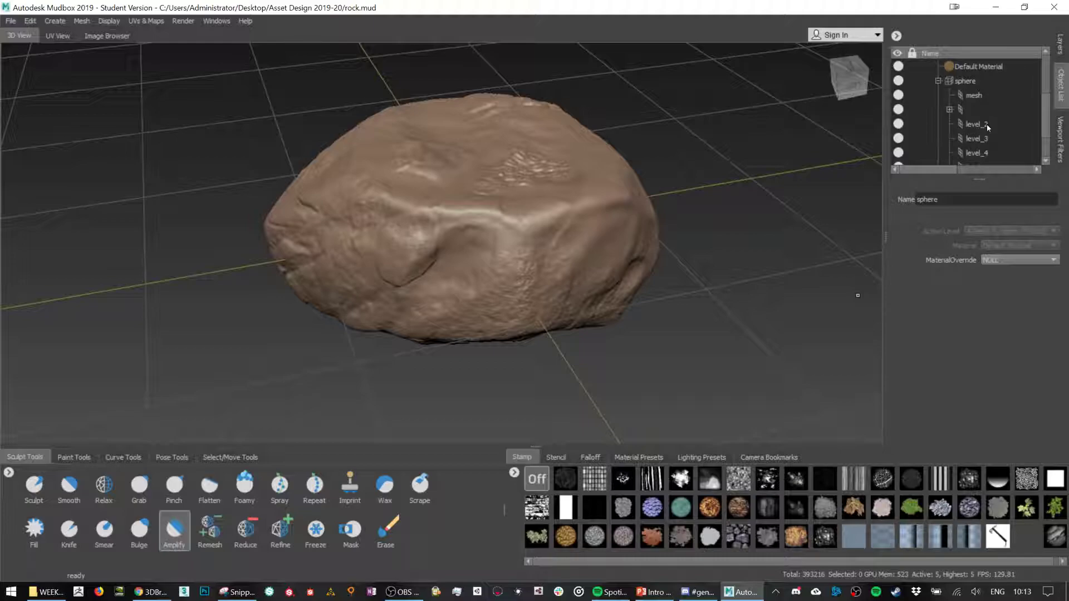
- Set up a new retopology operation with output mesh name RockLowPoly and target base face count 600, closing its settings without running it
click(82, 21)
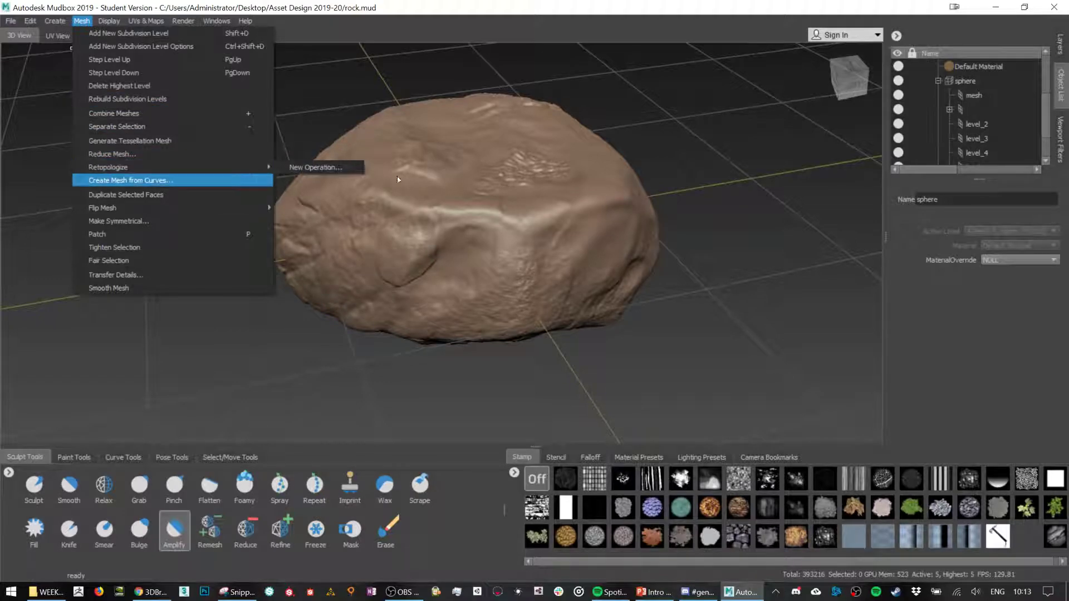
click(338, 166)
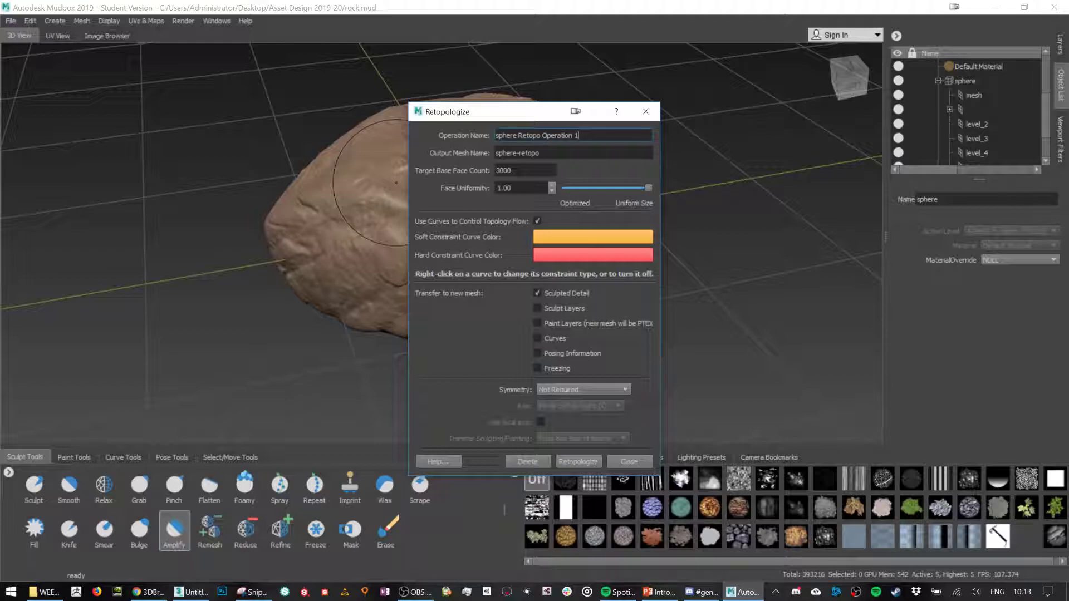
key(Tab)
key(Tab)
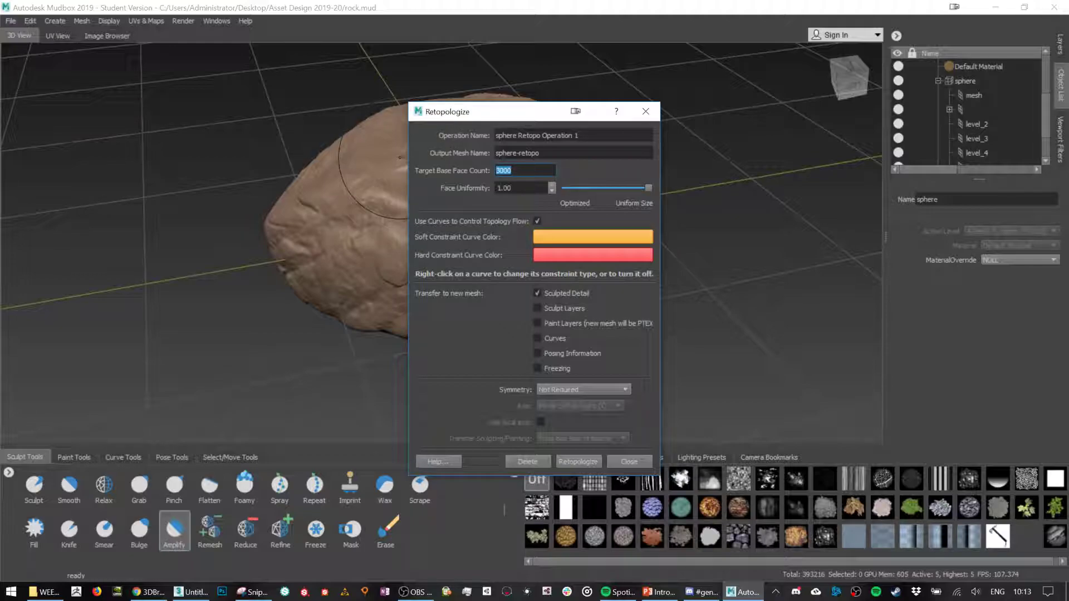
text(600)
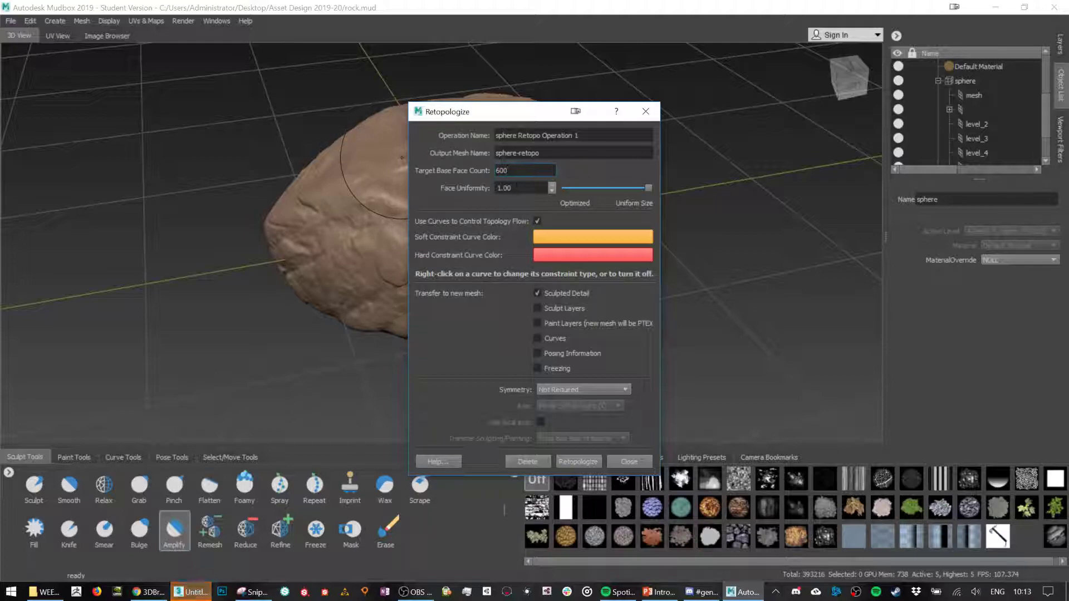
key(shift+Tab)
text(Ro)
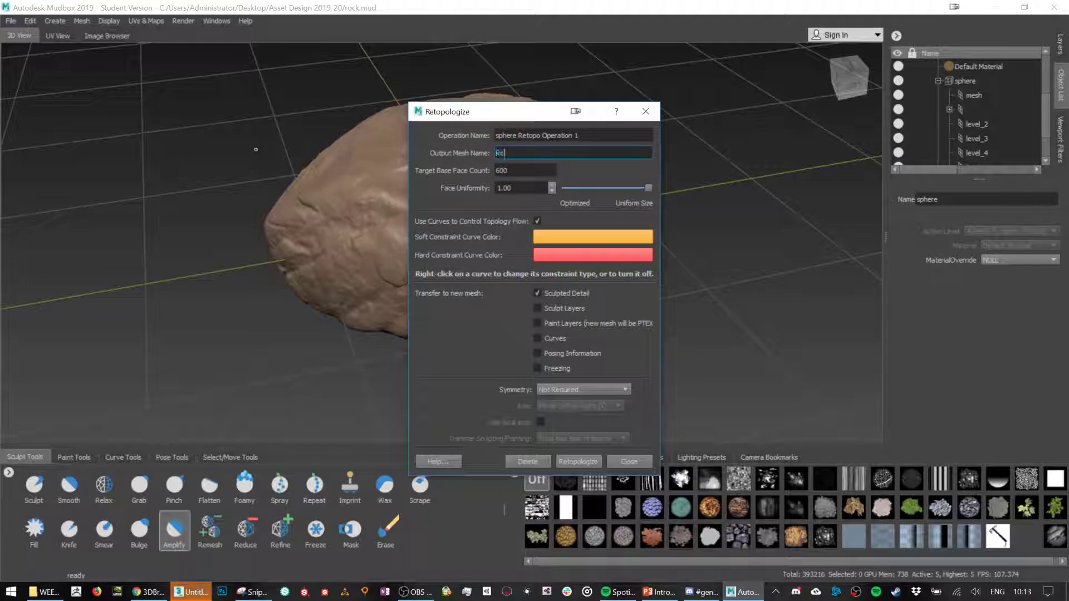
text(ckLowPoly)
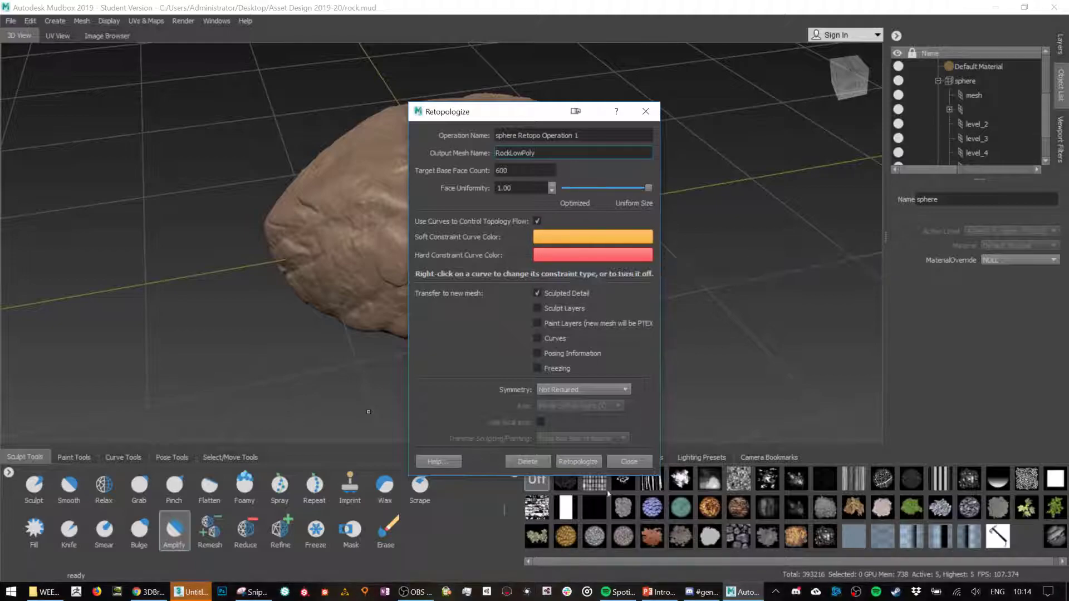
click(646, 114)
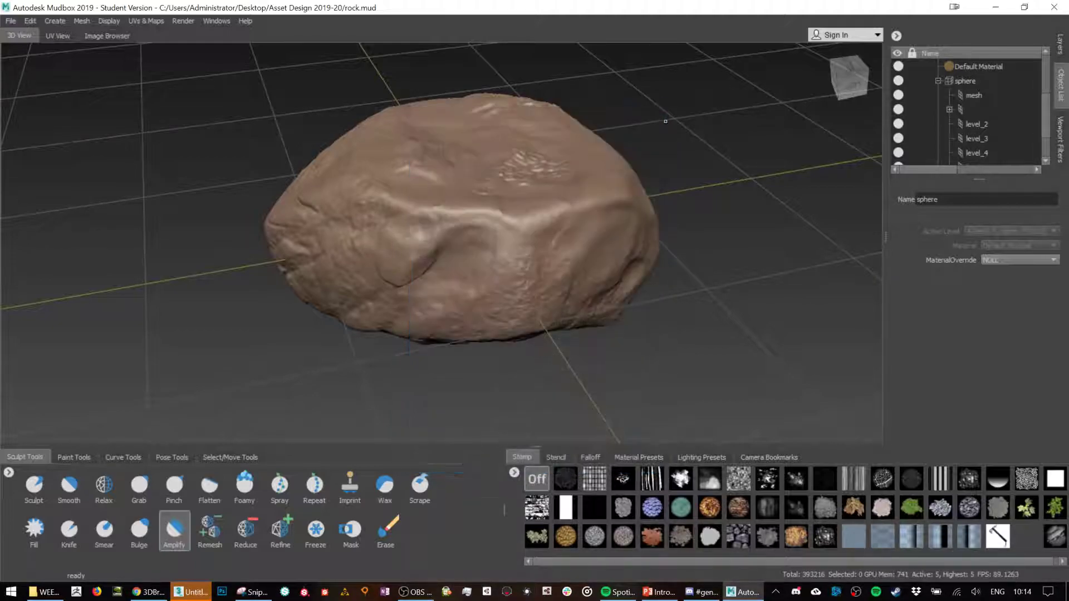
- Try a winding freehand curve across the rock with Create Curve, and undo it
click(121, 458)
click(43, 485)
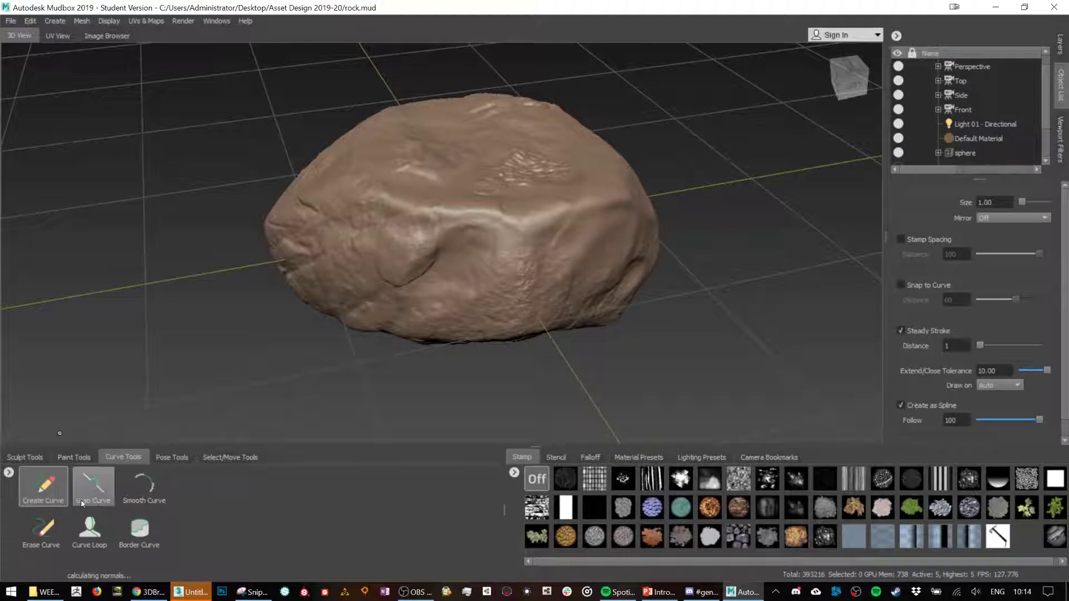
mouse_move(415, 281)
mouse_down()
mouse_move(515, 209)
mouse_move(615, 199)
mouse_move(522, 305)
mouse_move(602, 295)
mouse_move(657, 230)
mouse_up()
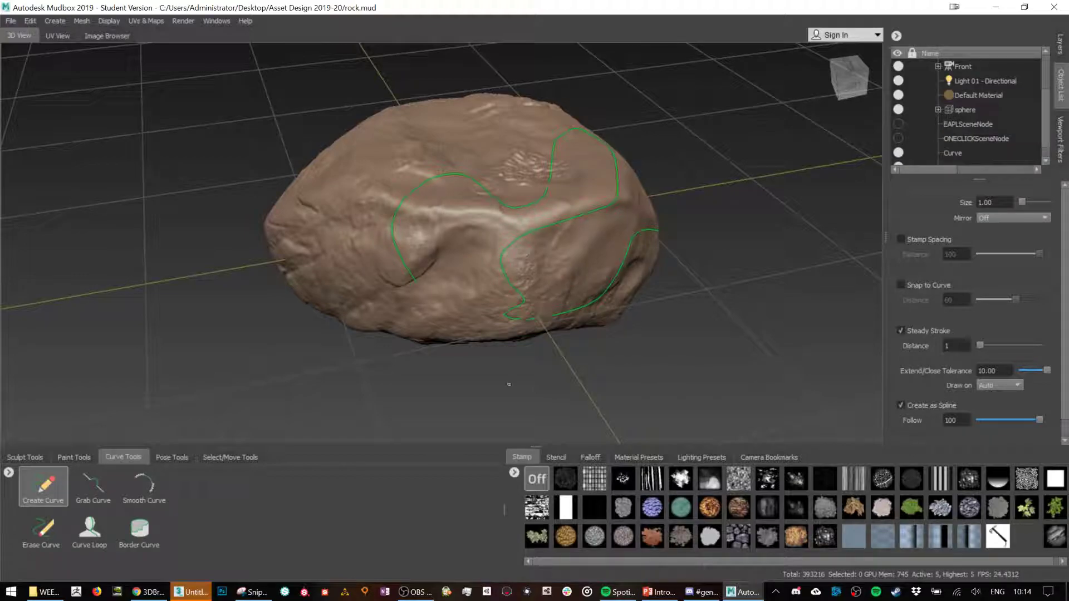
key(ctrl+z)
- Try Curve Loop cuts around the rock, and remove the resulting curves
click(89, 529)
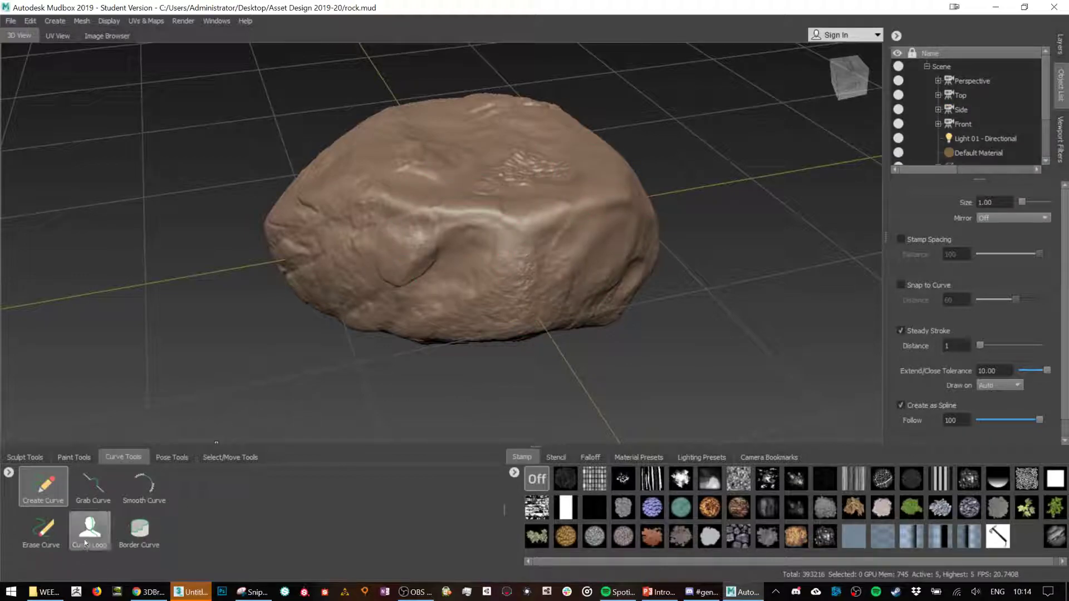
drag(289, 102, 687, 406)
alt+drag(716, 370, 548, 371)
key(ctrl+z)
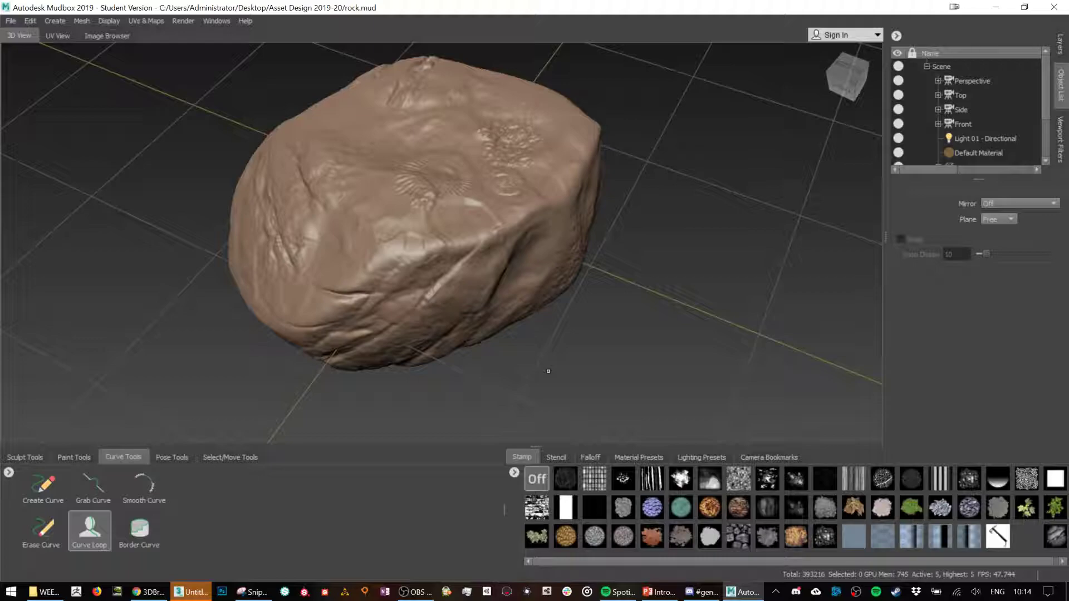
alt+drag(548, 371, 774, 238)
alt+drag(151, 262, 265, 351)
click(44, 486)
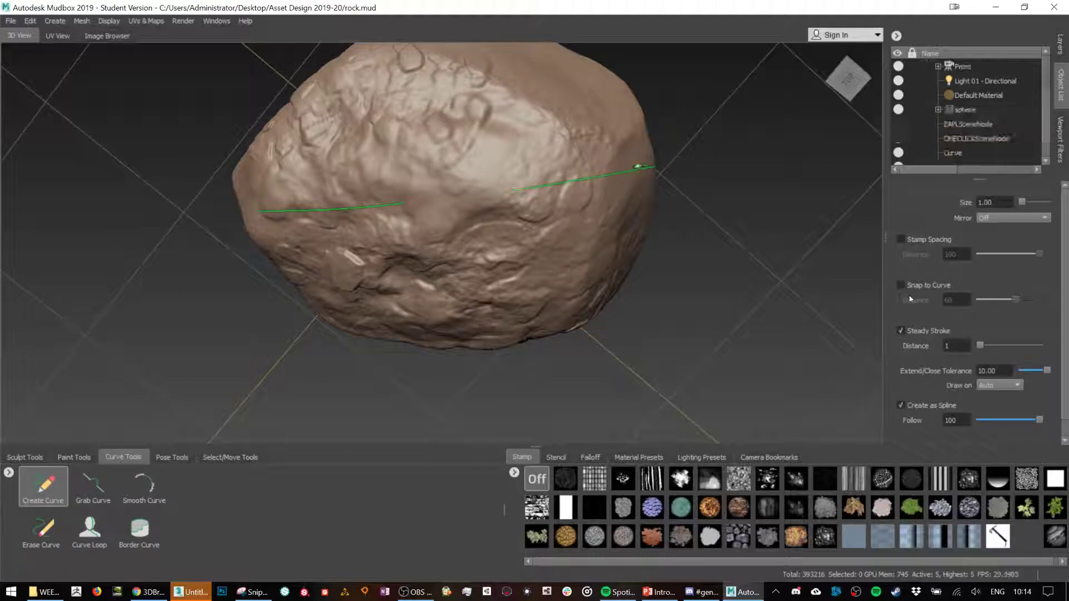
alt+drag(754, 201, 622, 296)
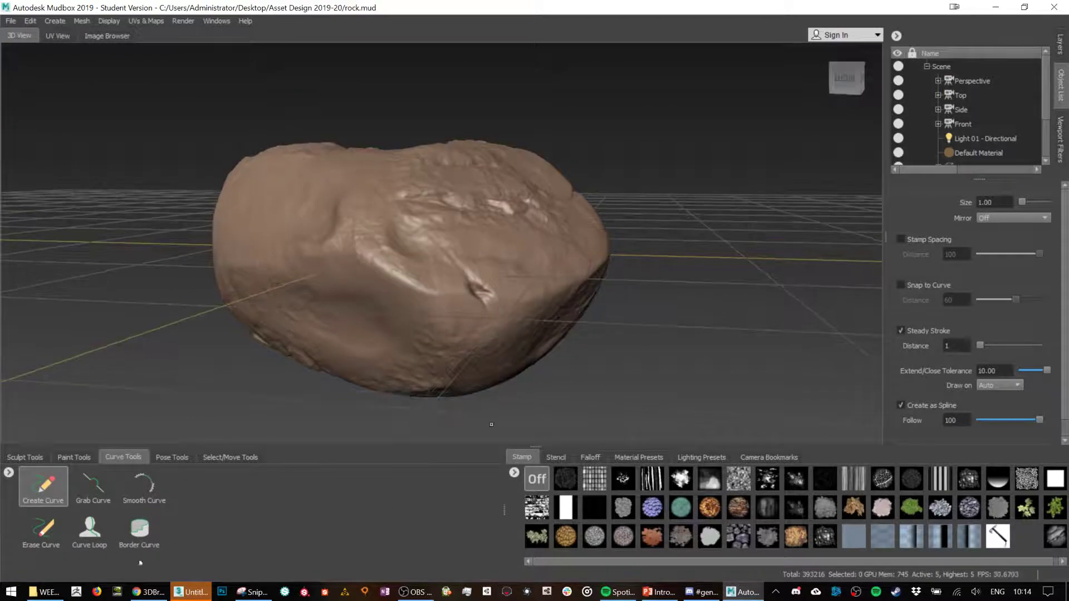
- Switch to Chrome, search Google Images for "retopology face", and examine the colour-coded face topology example before returning to Mudbox
click(149, 592)
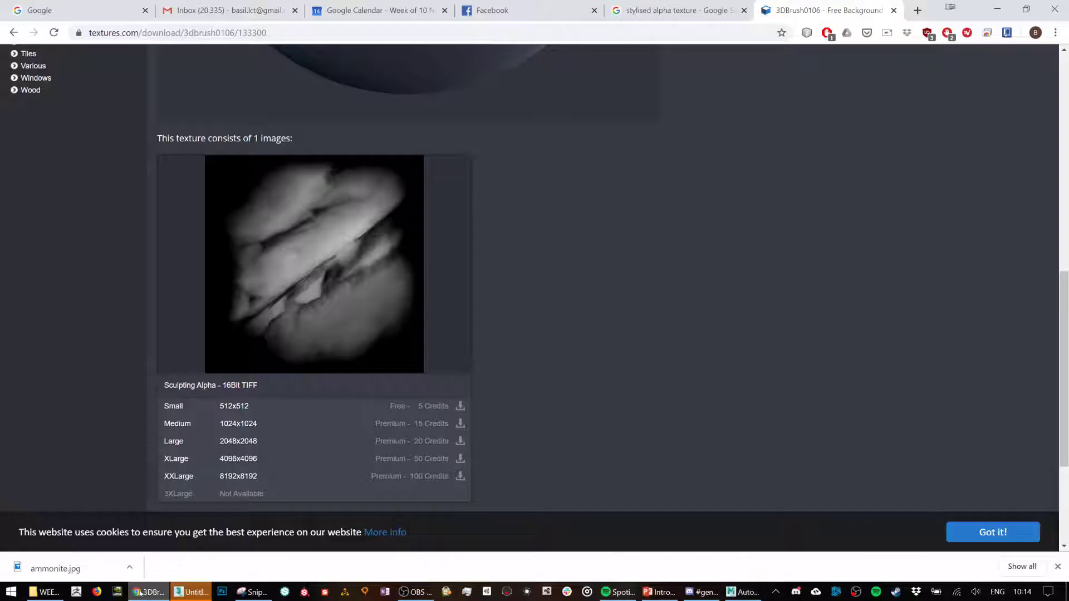
click(752, 32)
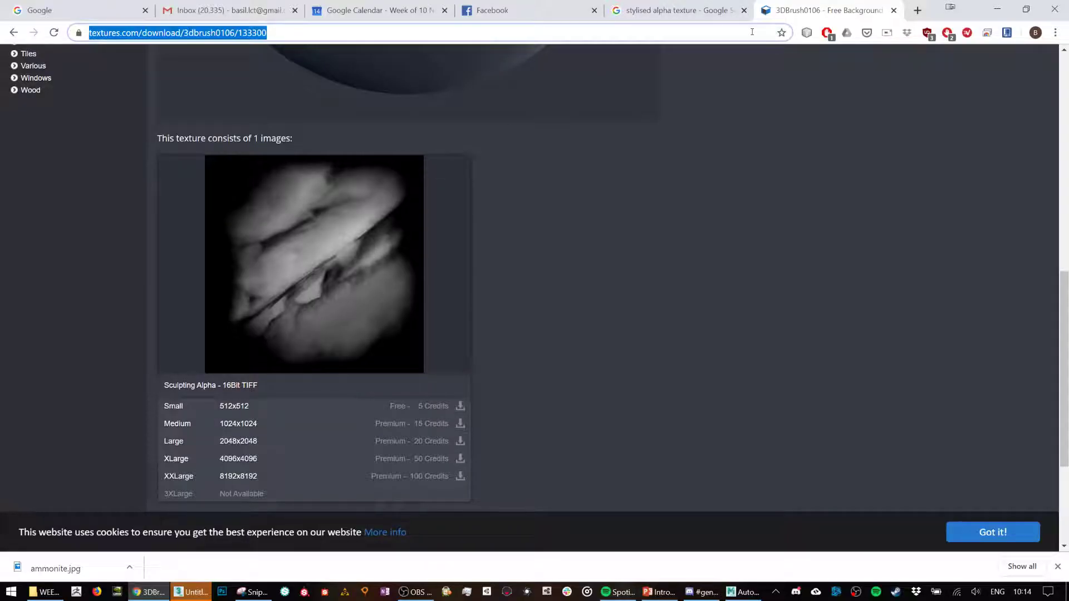
text(retopology fa)
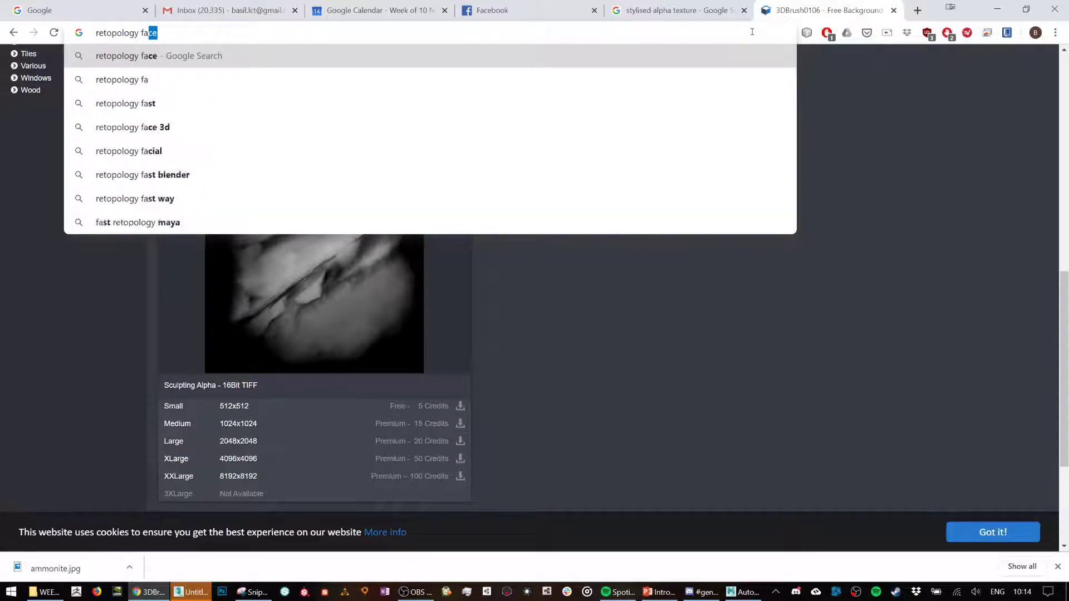
key(Return)
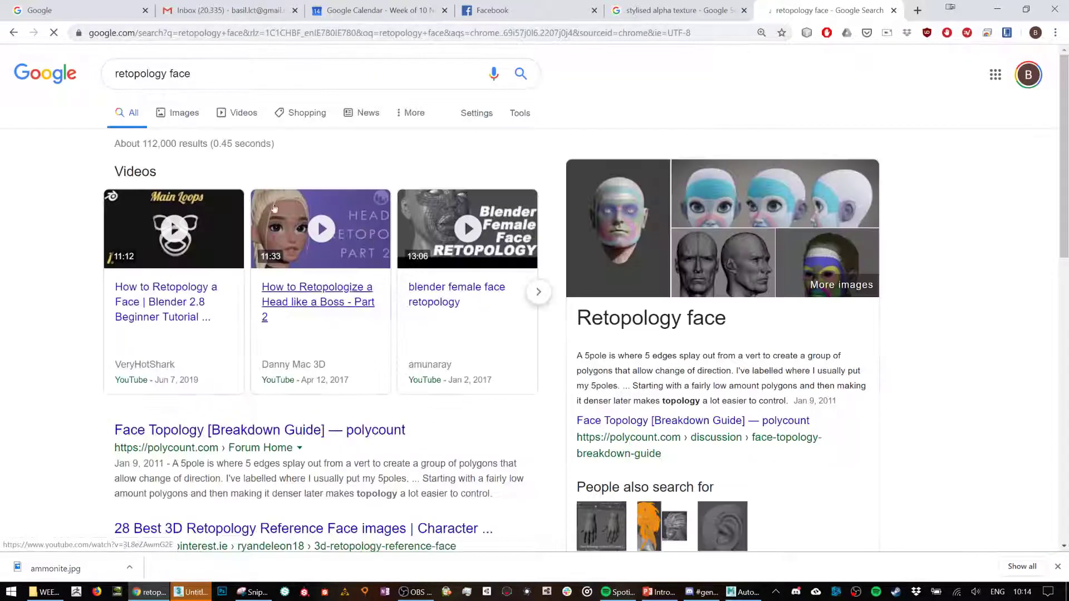
click(185, 114)
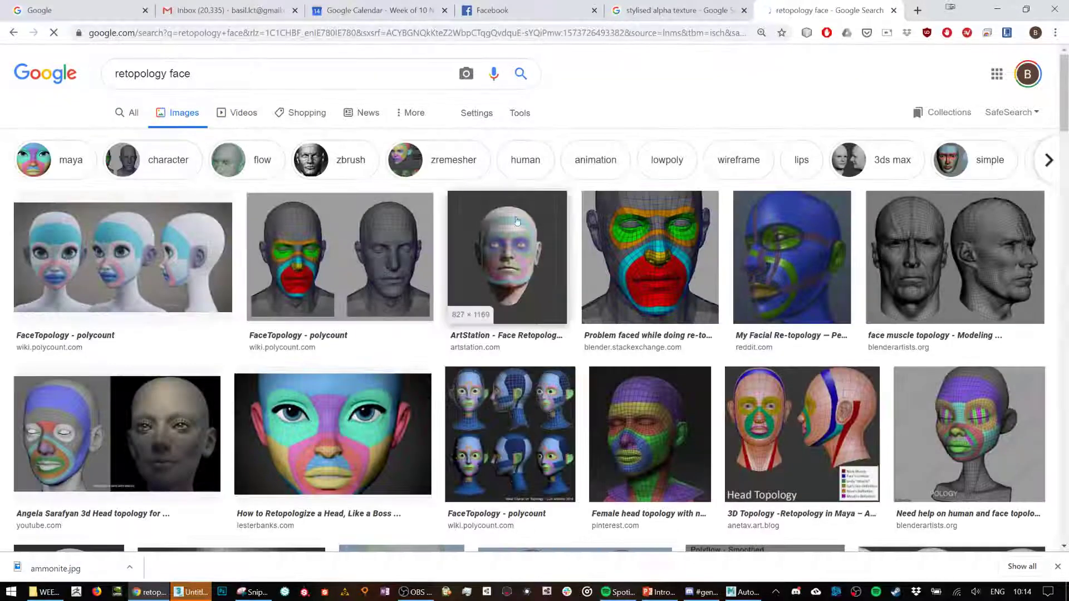
click(673, 259)
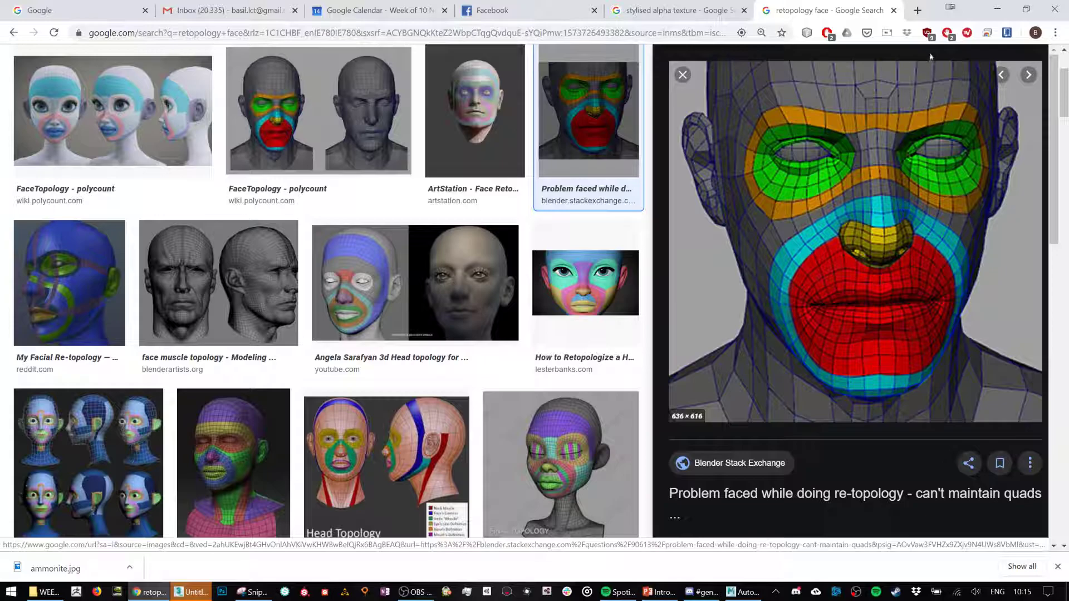
click(998, 12)
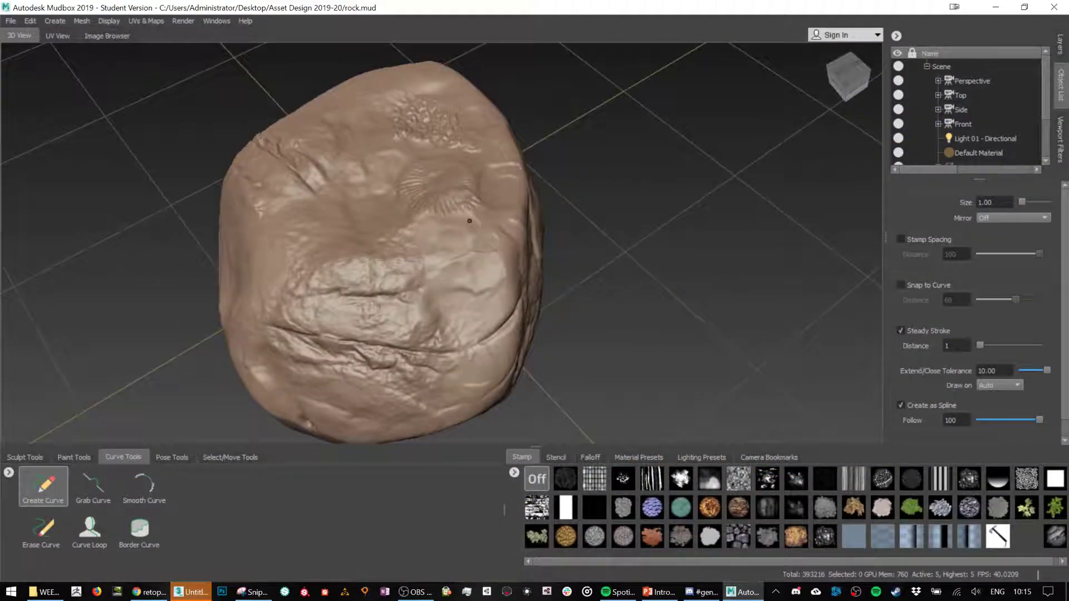
- Draw a closed curve around the ammonite imprint on the rock with Create Curve
alt+drag(419, 244, 386, 235)
scroll(461, 220, up, 3)
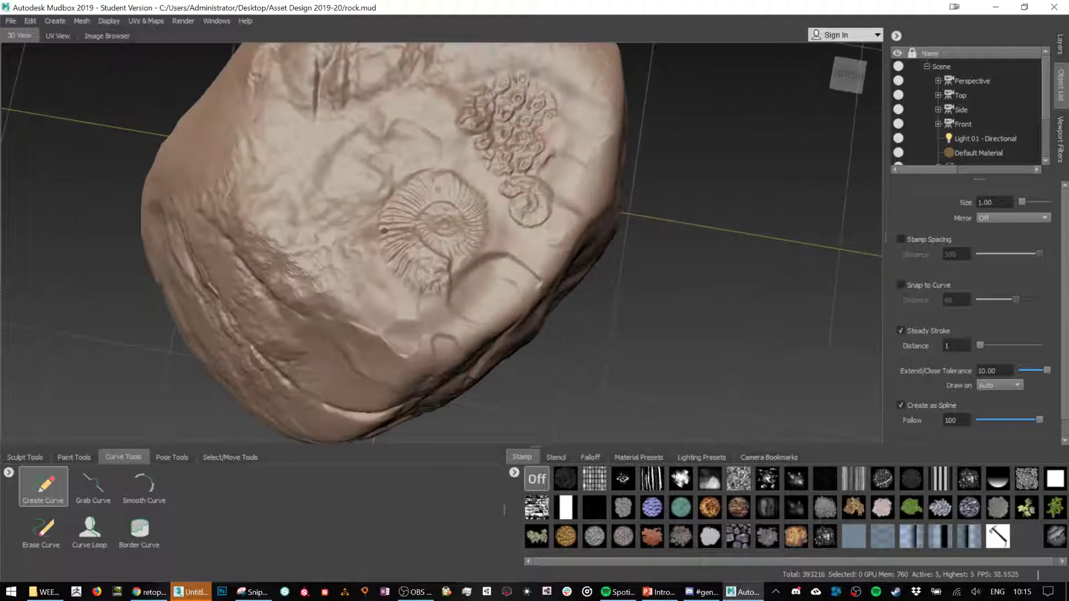
mouse_move(369, 238)
mouse_down()
mouse_move(419, 173)
mouse_move(451, 176)
mouse_up()
key(ctrl+z)
mouse_move(378, 241)
mouse_down()
mouse_move(384, 196)
mouse_move(413, 174)
mouse_move(476, 180)
mouse_move(490, 222)
mouse_move(484, 254)
mouse_move(451, 287)
mouse_move(412, 293)
mouse_move(378, 238)
mouse_up()
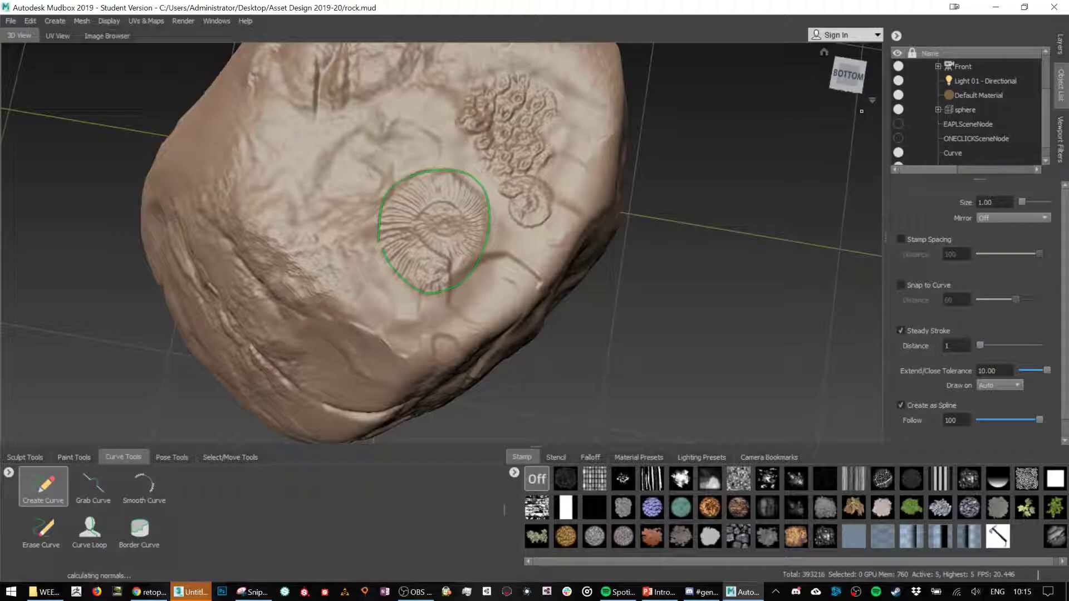
- Draw guide curves along the ridges bordering the rock's fossil-imprinted face, undoing the stray stroke
alt+drag(542, 192, 693, 222)
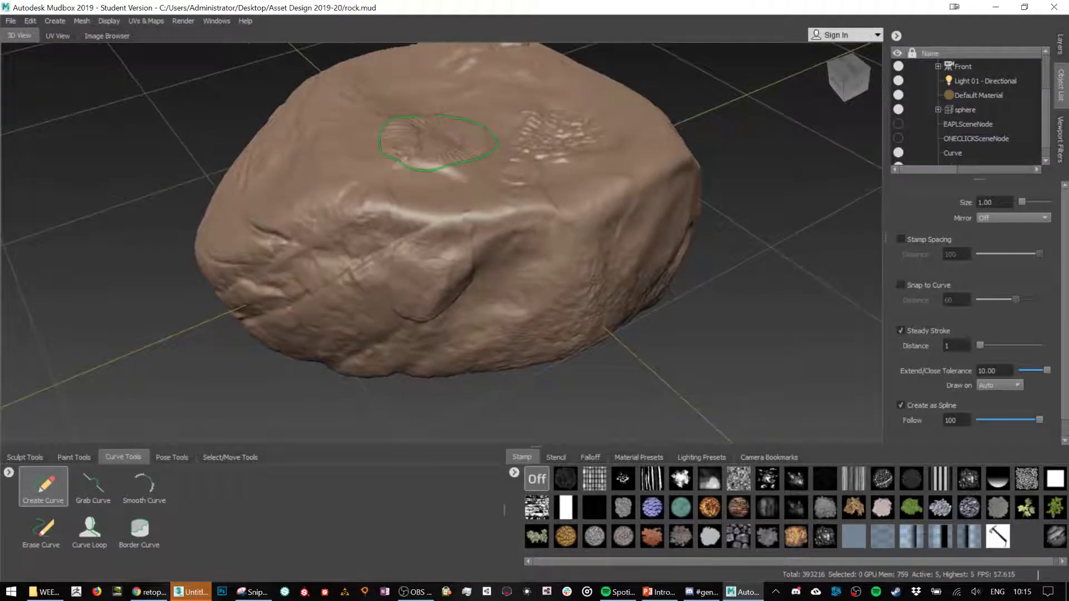
mouse_move(339, 210)
mouse_down()
mouse_move(549, 215)
mouse_move(600, 200)
mouse_move(680, 157)
mouse_move(647, 100)
mouse_up()
mouse_move(708, 175)
alt+mouse_down()
mouse_move(529, 356)
mouse_move(229, 382)
mouse_move(184, 291)
mouse_move(175, 225)
mouse_move(189, 172)
mouse_move(266, 109)
mouse_move(309, 55)
alt+mouse_up()
scroll(649, 323, down, 3)
mouse_move(599, 315)
alt+mouse_down()
mouse_move(680, 251)
mouse_move(707, 284)
alt+mouse_up()
alt+drag(555, 356, 446, 317)
key(ctrl+z)
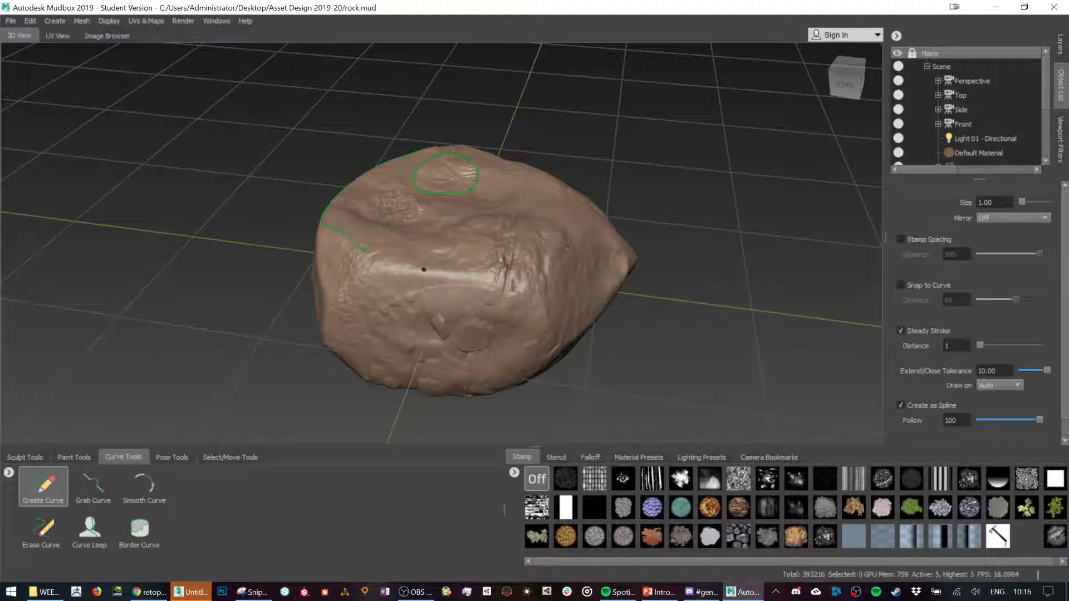
mouse_move(397, 268)
mouse_down()
mouse_move(521, 277)
mouse_move(582, 205)
mouse_move(482, 253)
mouse_up()
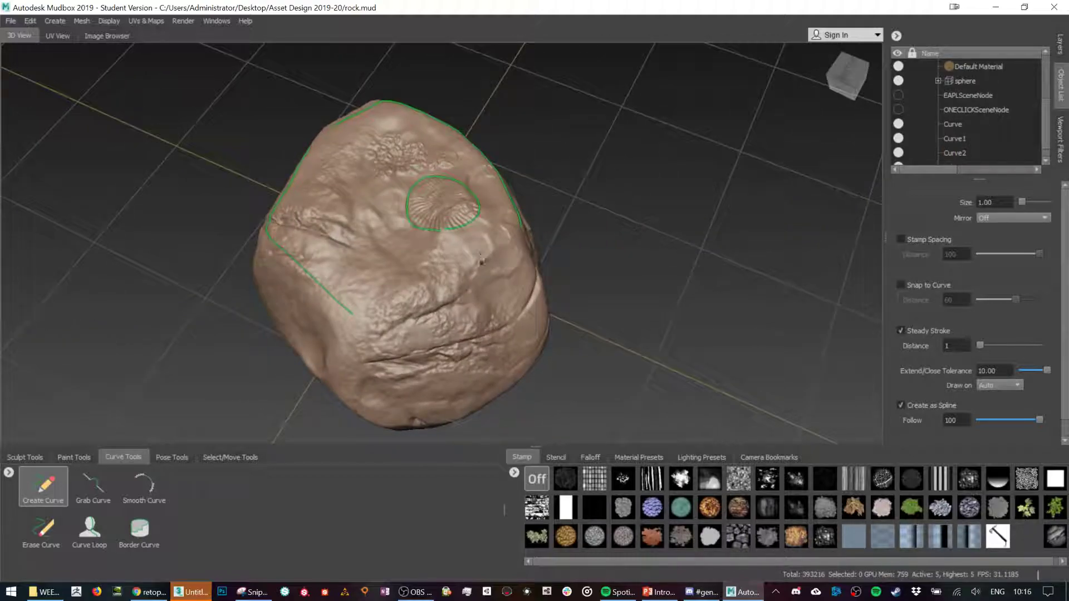
alt+drag(627, 310, 296, 346)
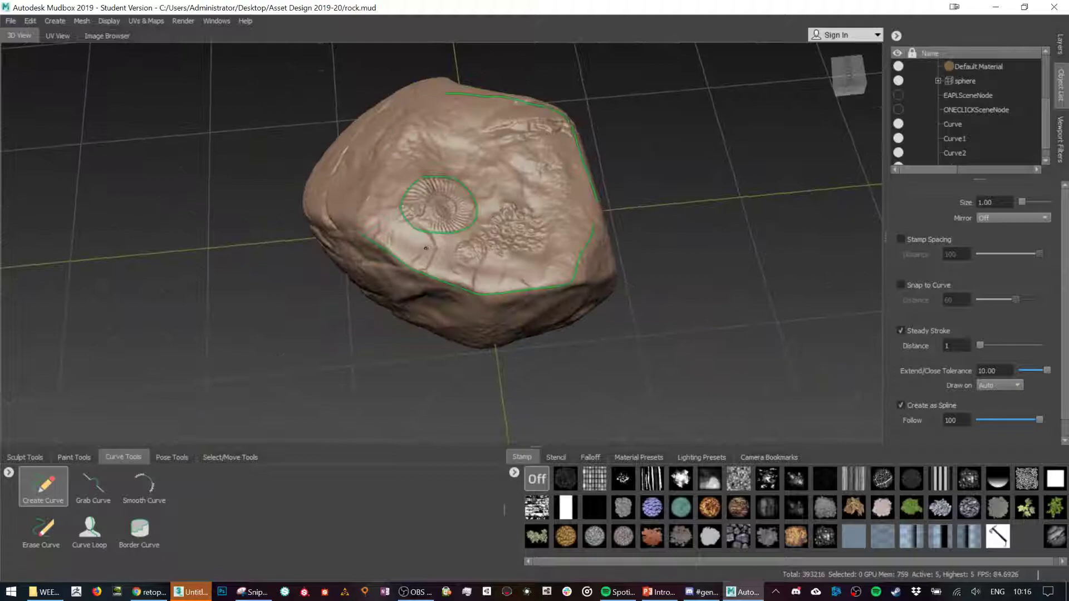
- Set up a new Retopologize operation for the rock with output mesh name RockLowPoly and a target base face count of 600
click(24, 457)
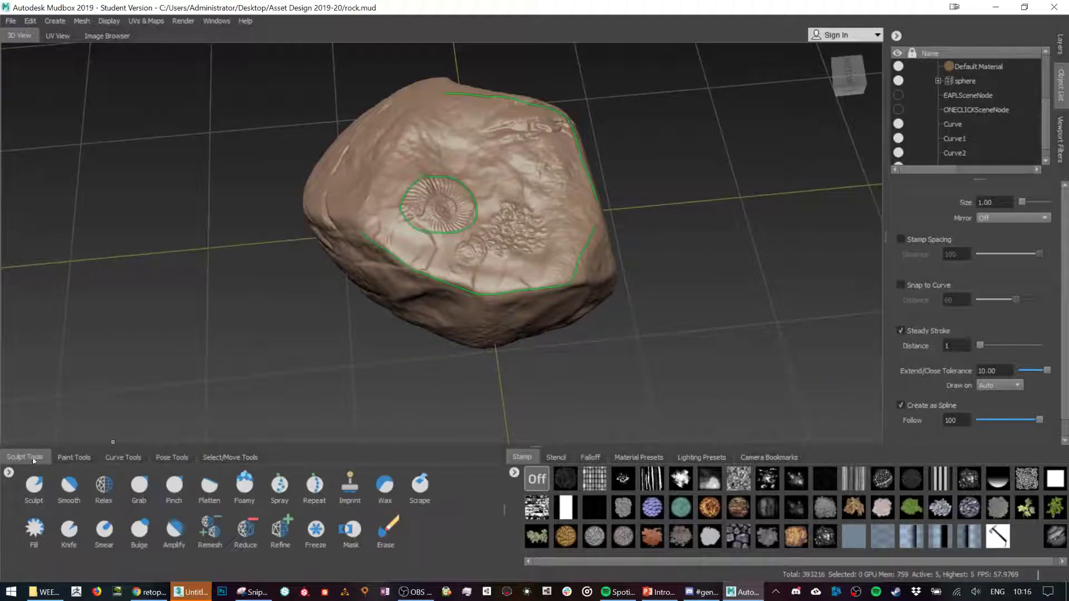
click(84, 22)
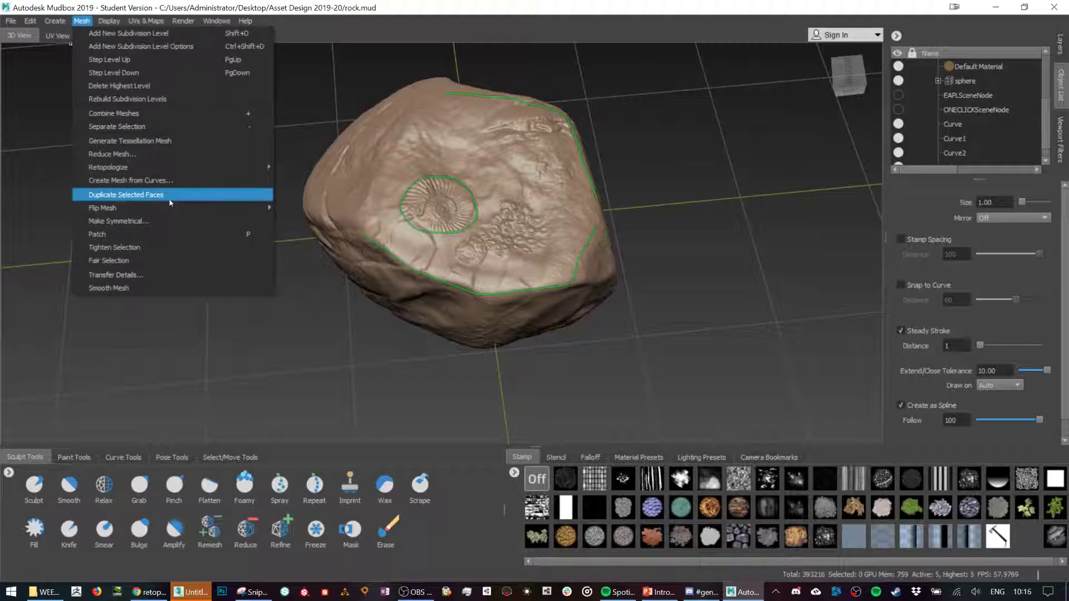
click(418, 10)
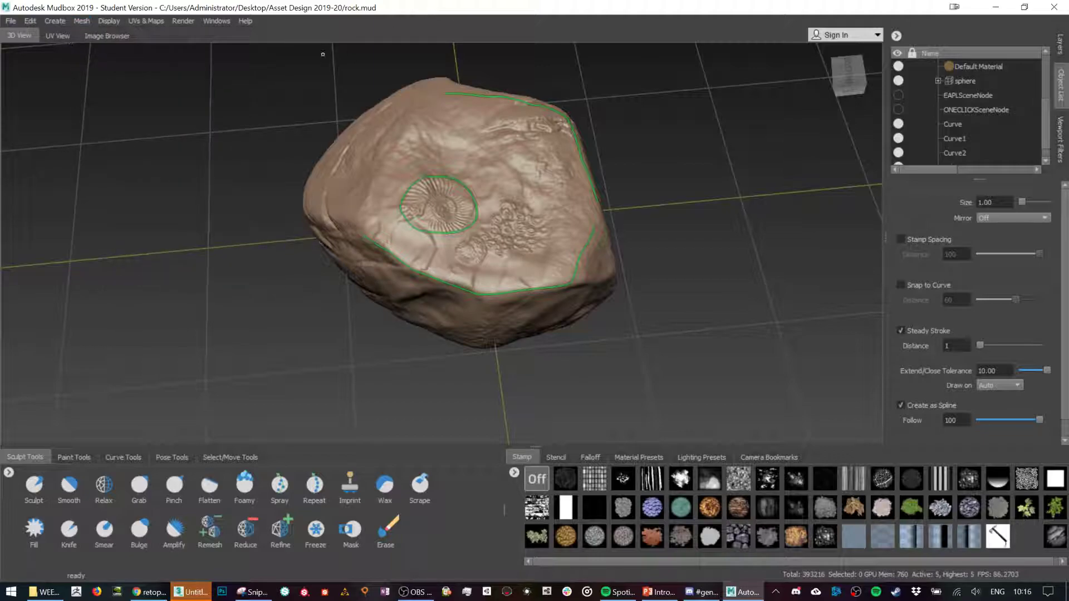
click(82, 22)
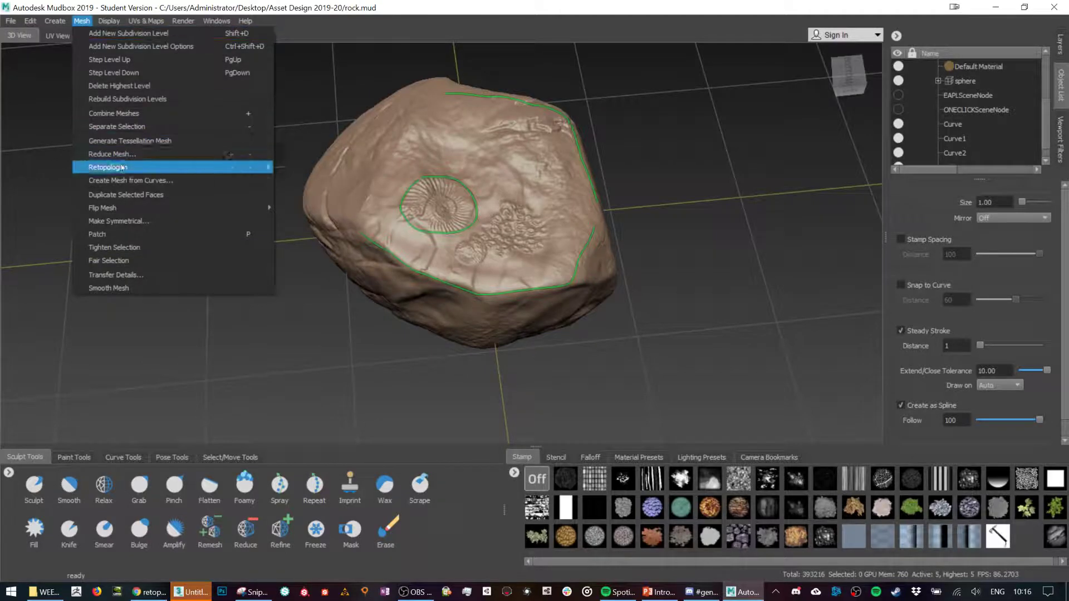
mouse_move(121, 165)
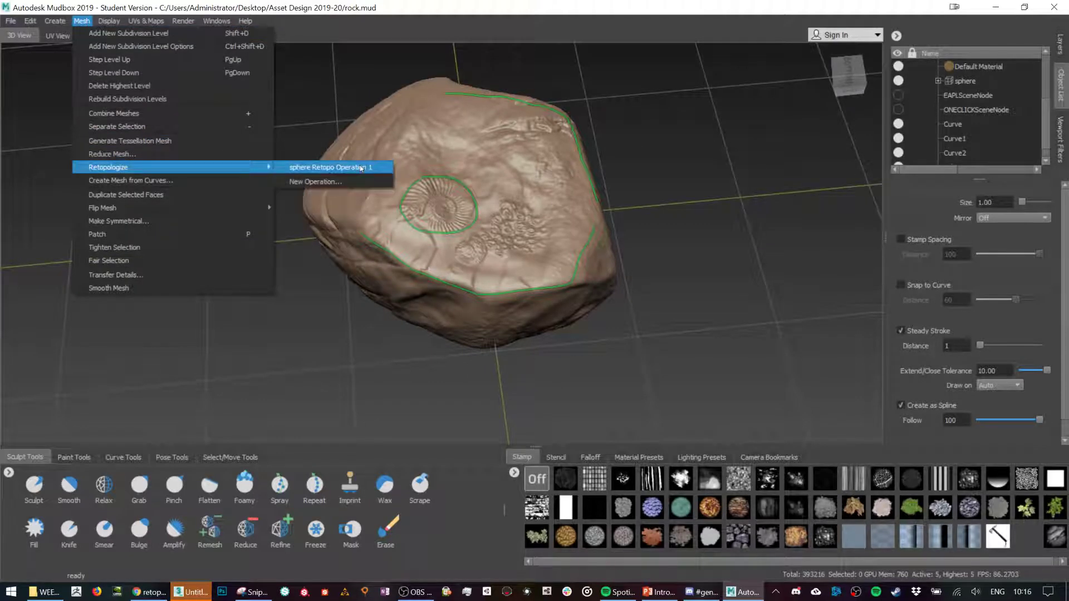
click(315, 181)
key(Tab)
text(RockLowPoly)
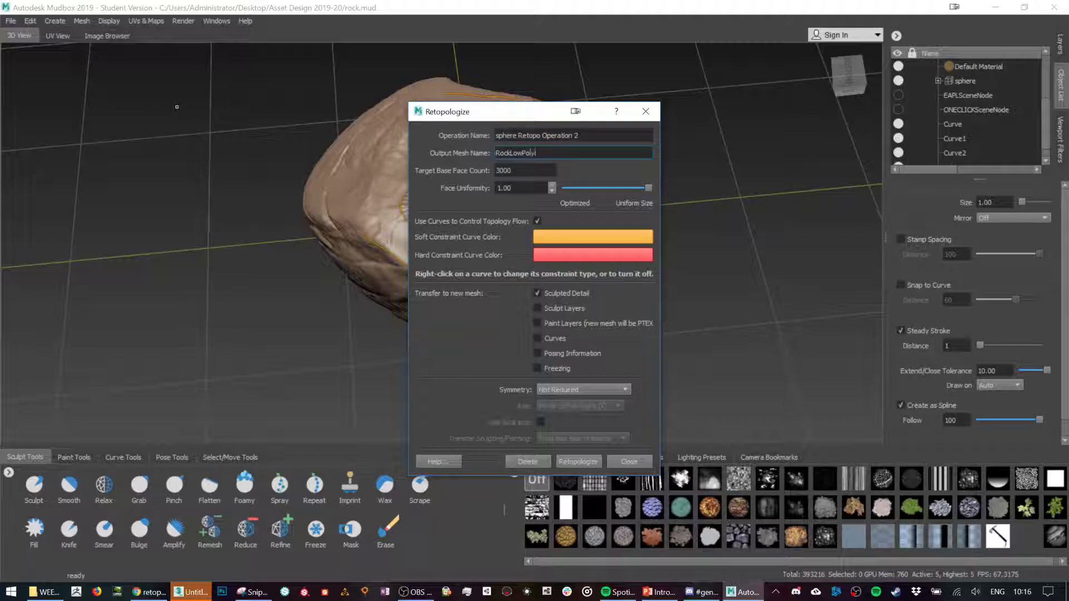
key(Tab)
text(600)
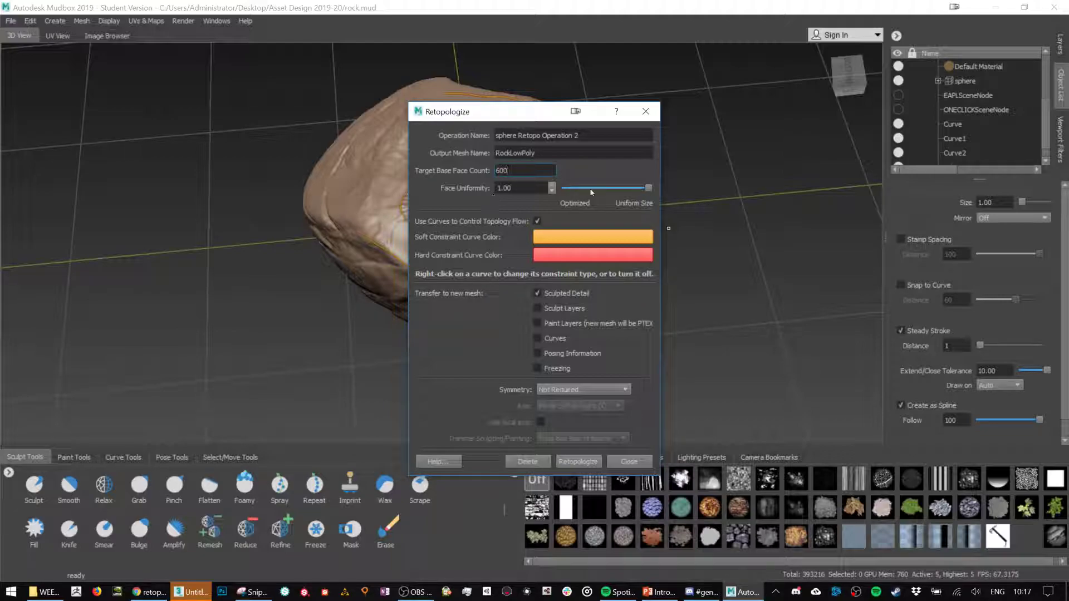
- Set the face uniformity to 0.40 with Sculpted Detail transfer turned off, and retopologize the rock
drag(647, 189, 564, 189)
drag(565, 188, 650, 188)
click(602, 189)
click(603, 190)
drag(520, 117, 715, 102)
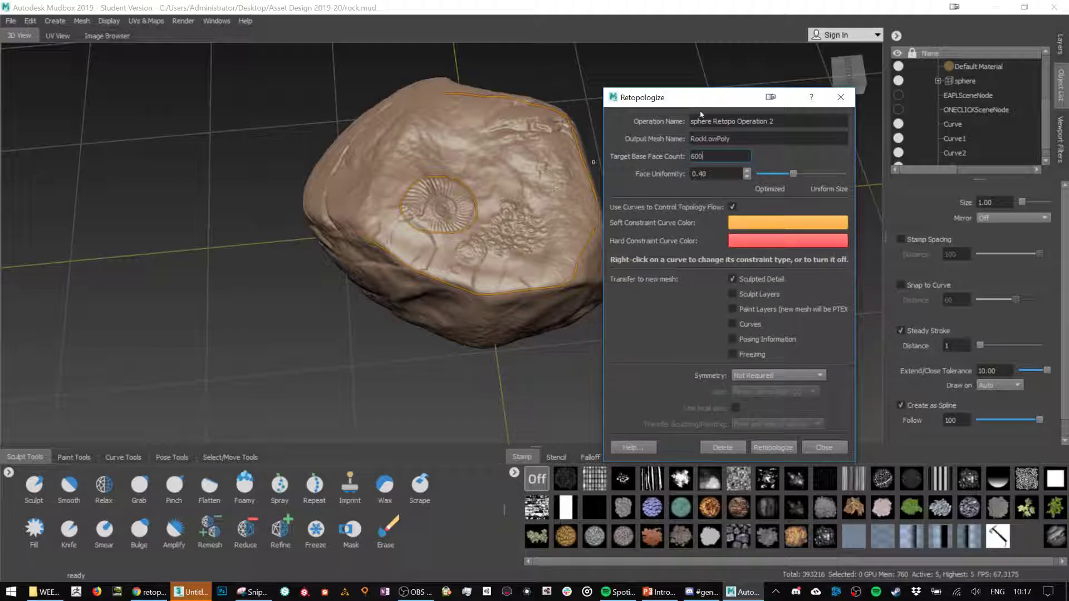
drag(713, 104, 541, 93)
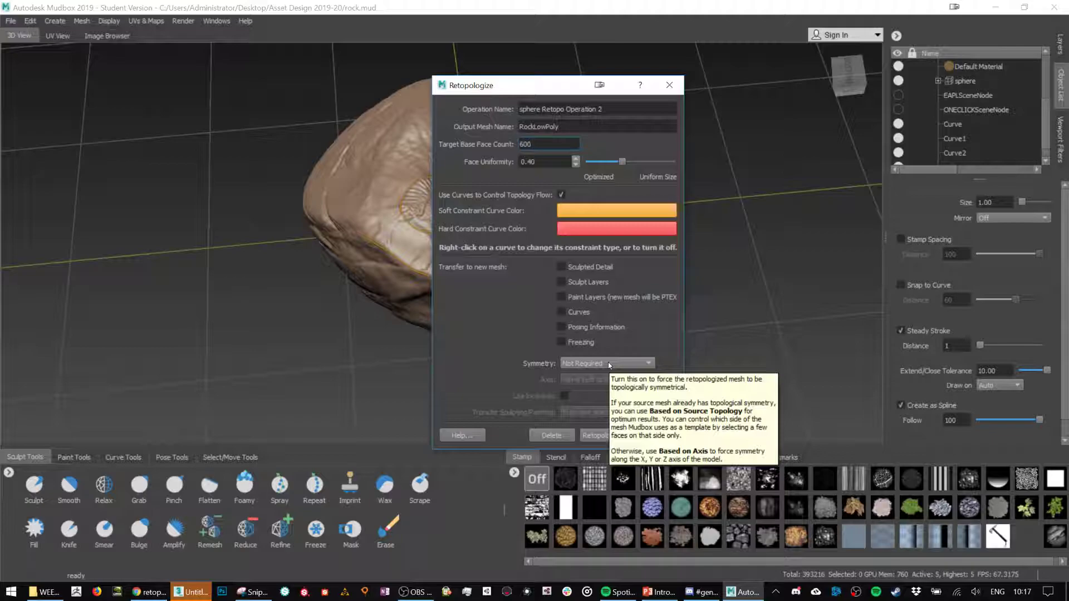
drag(521, 96, 566, 58)
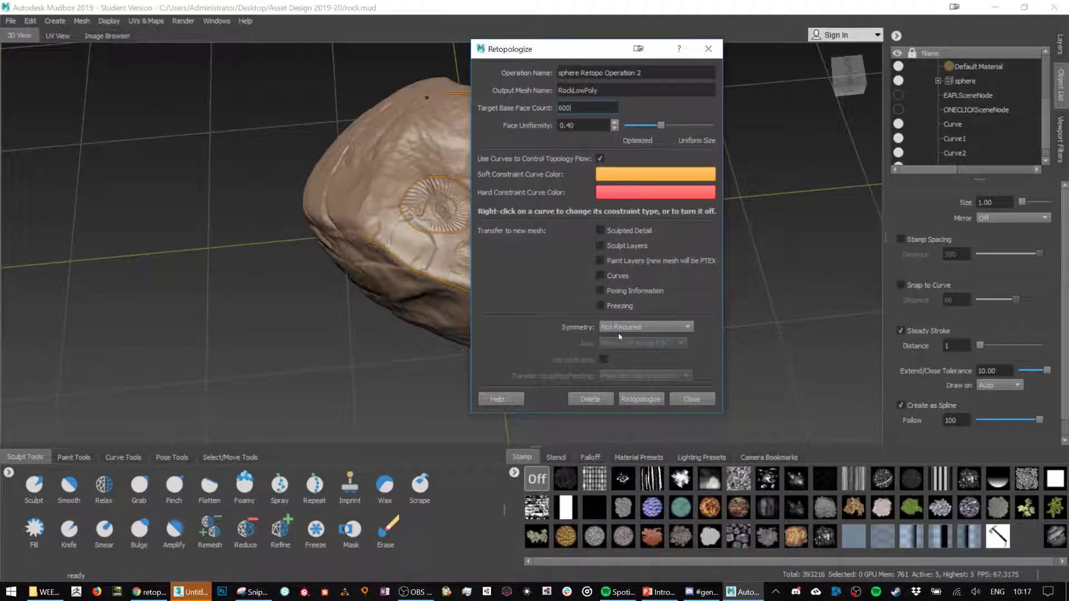
click(641, 399)
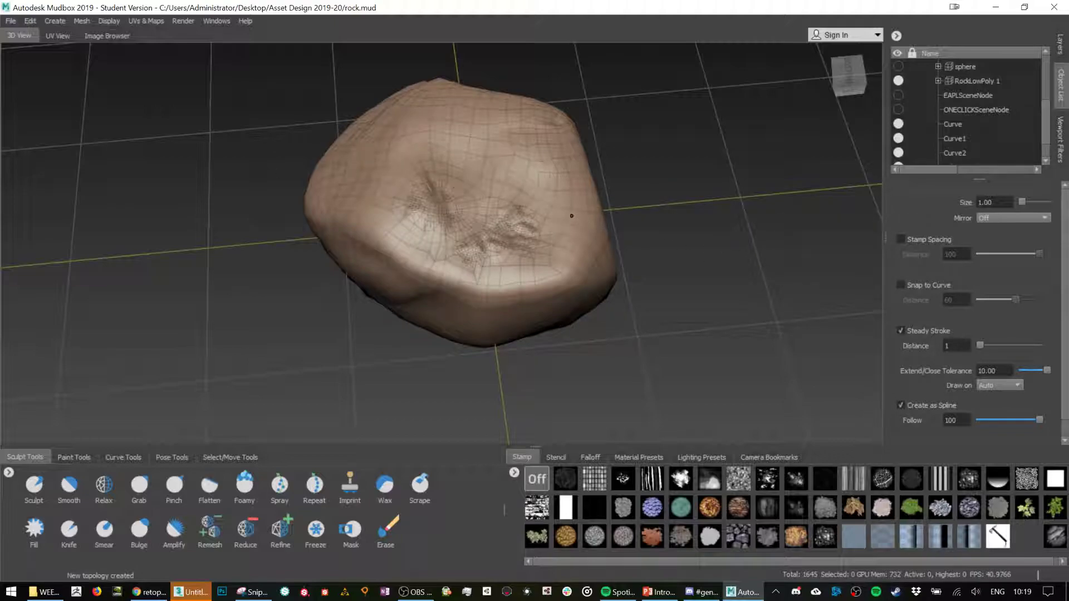
- Examine the retopologized wireframe up close around the ammonite and fossil imprints and along the front ridge
alt+right_drag(521, 221, 656, 185)
alt+middle_drag(629, 212, 521, 261)
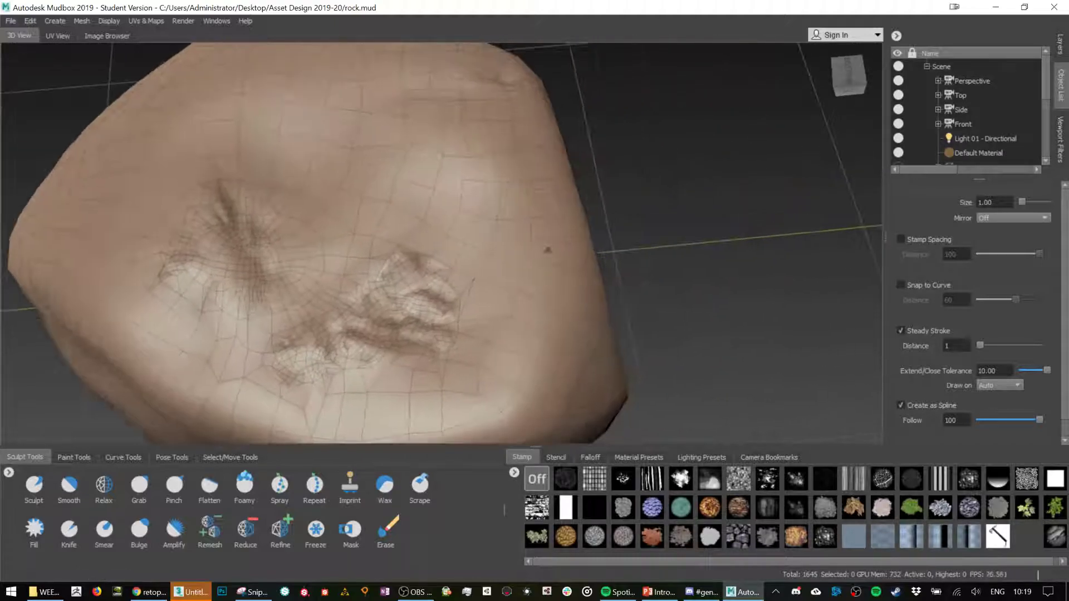
alt+right_drag(521, 260, 548, 249)
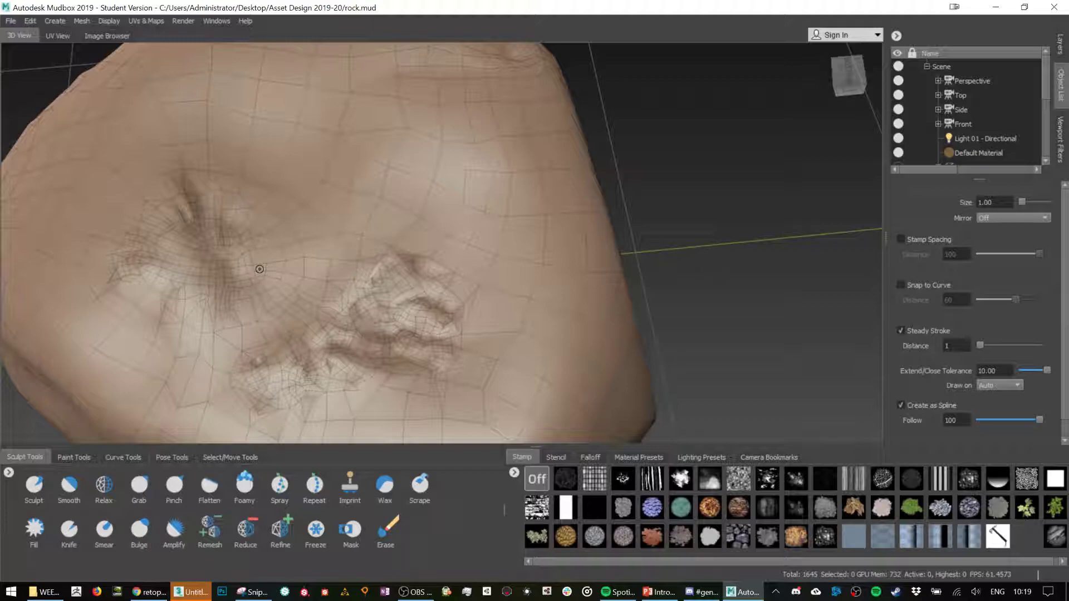
click(310, 372)
alt+drag(715, 336, 689, 334)
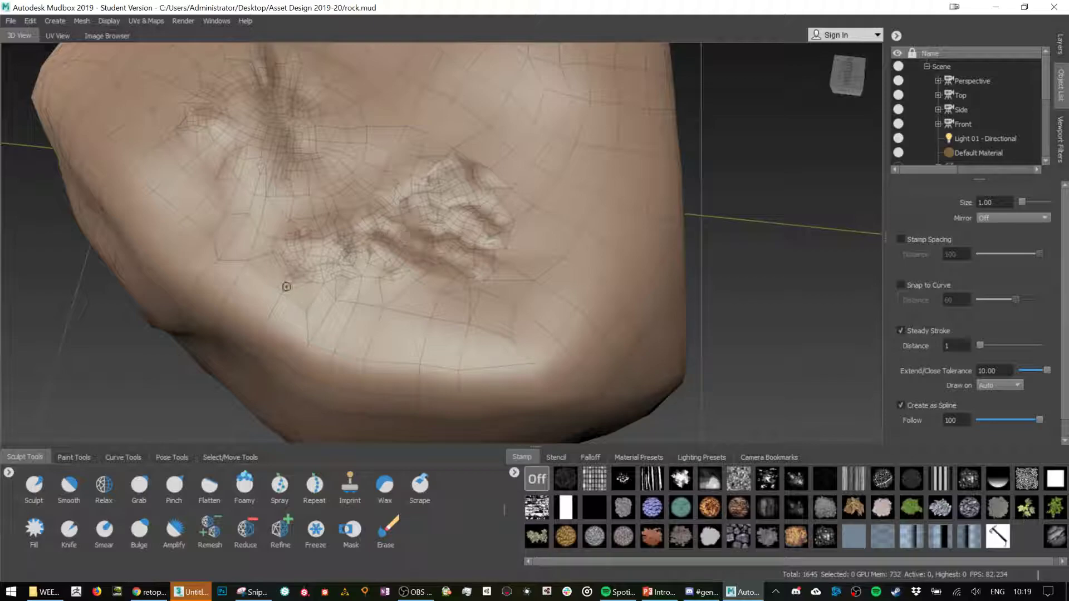
mouse_move(375, 313)
alt+mouse_down()
mouse_move(420, 325)
mouse_move(434, 351)
mouse_move(438, 310)
alt+mouse_up()
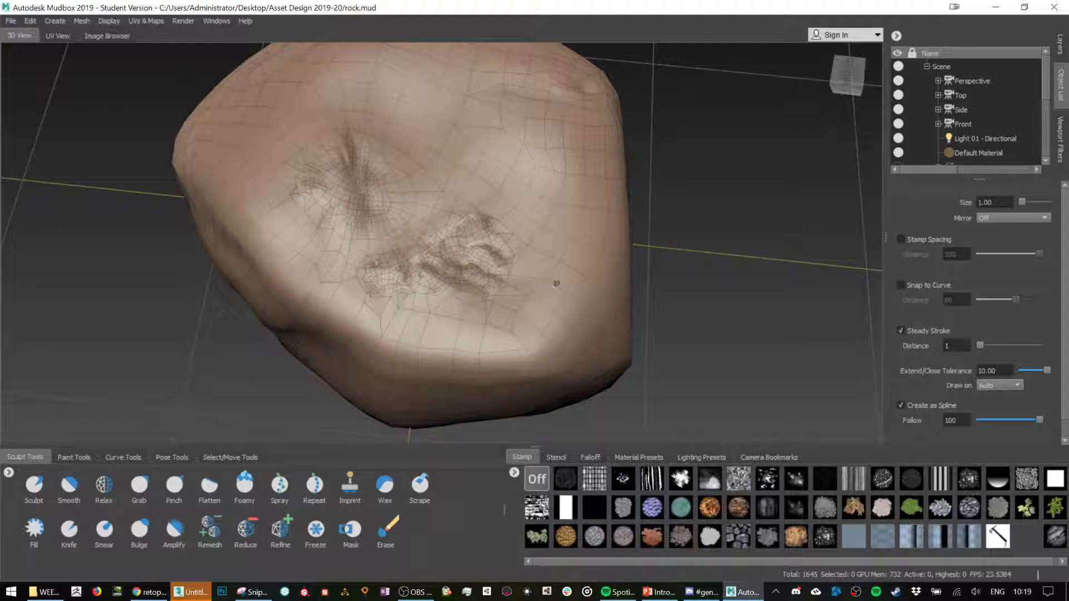
- Undo the retopology and rerun sphere Retopo Operation 2 with face uniformity set to 0.86
key(Page_Up)
alt+drag(736, 364, 674, 350)
click(11, 22)
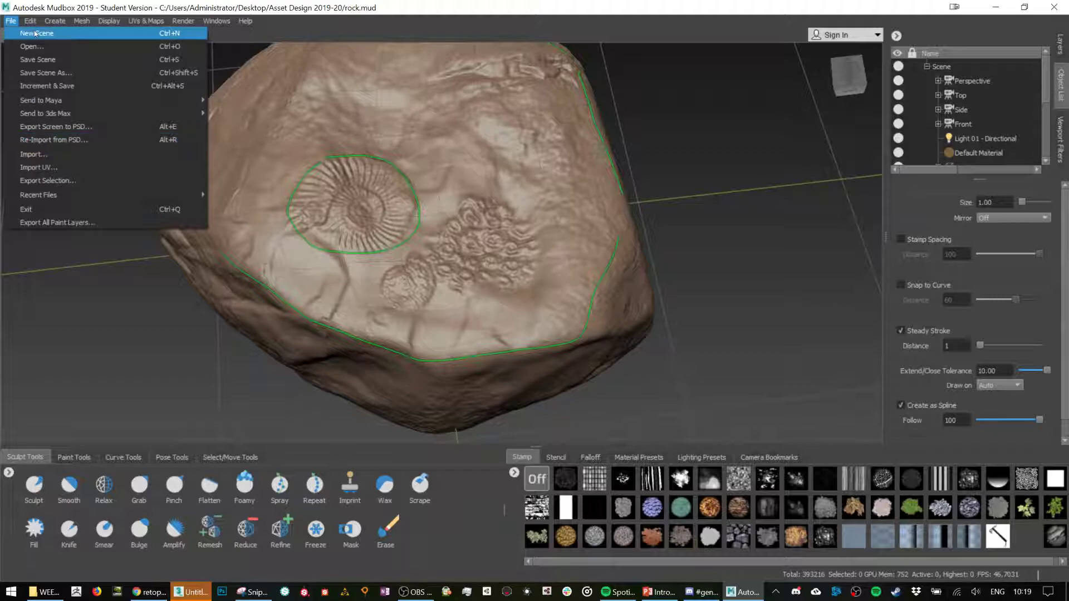
mouse_move(82, 20)
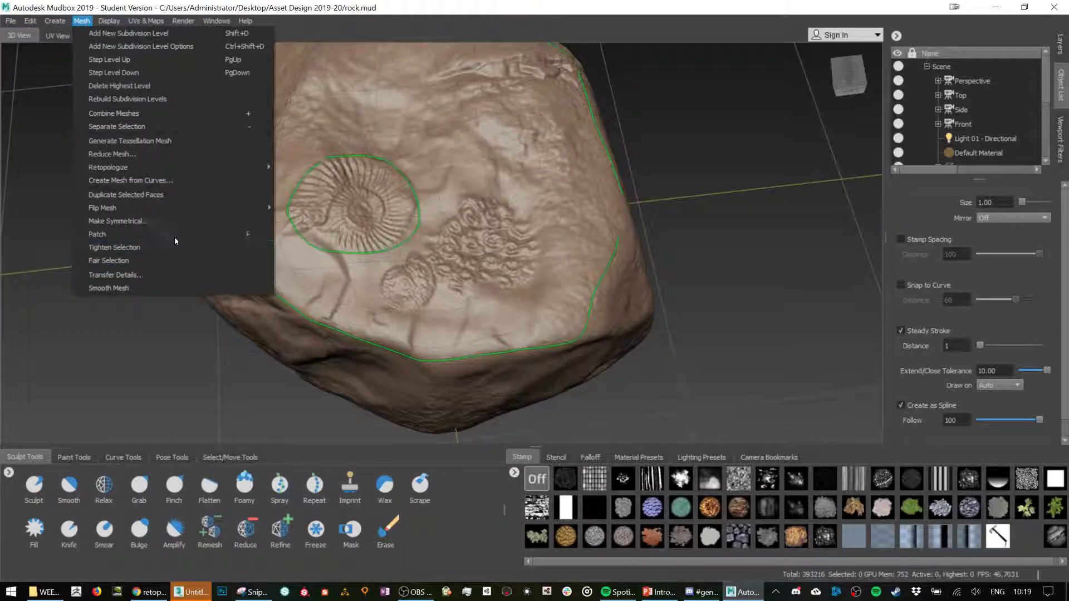
mouse_move(200, 169)
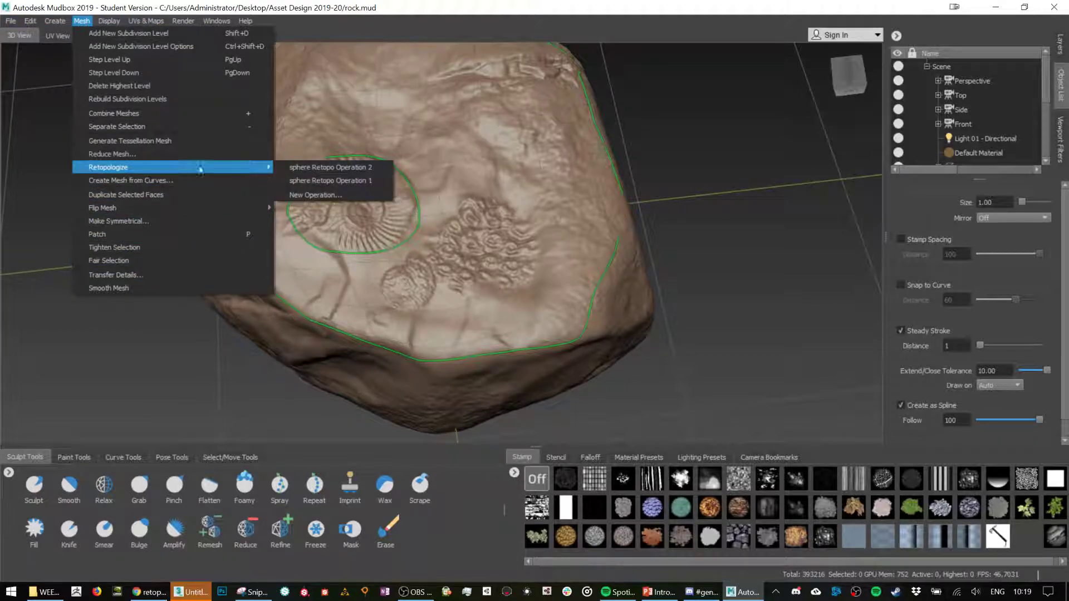
click(329, 166)
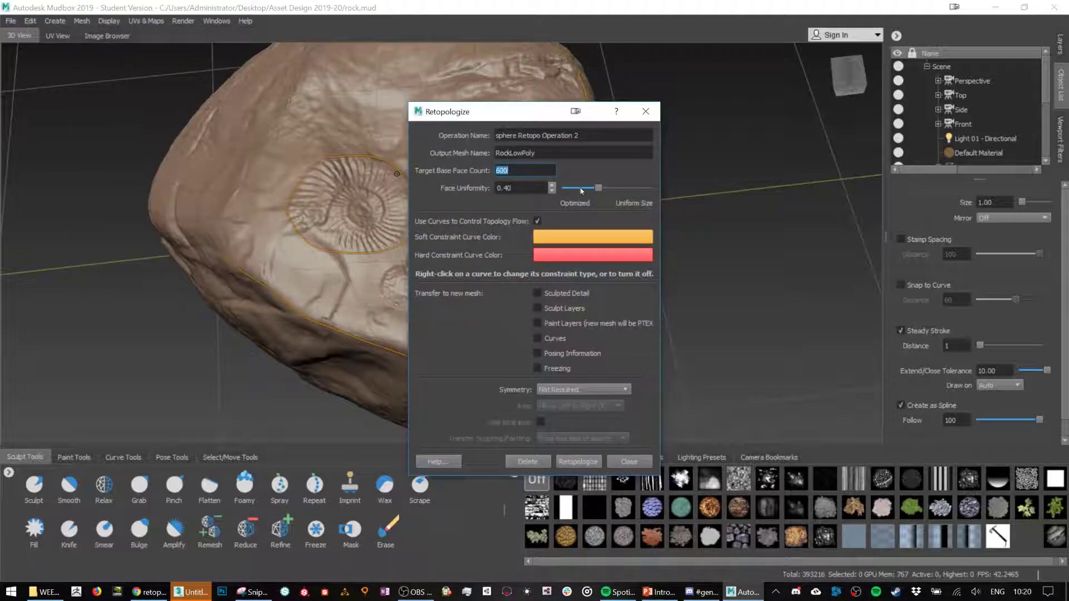
drag(599, 191, 638, 191)
click(578, 463)
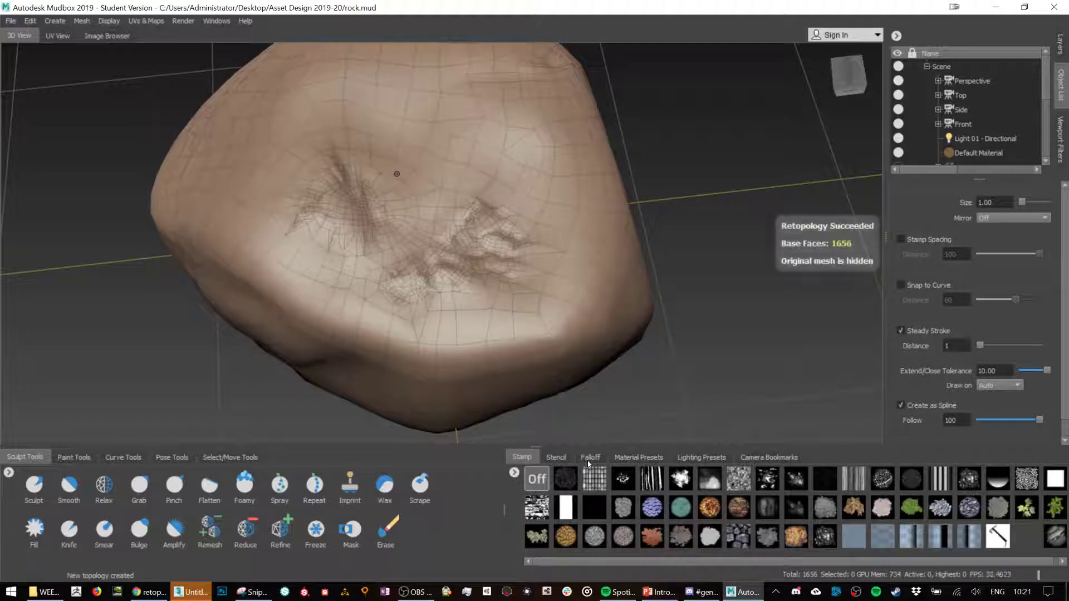
- Undo the last retopology and rerun sphere Retopo Operation 2 with face uniformity at its maximum, fully uniform size
alt+drag(611, 291, 503, 291)
key(ctrl+z)
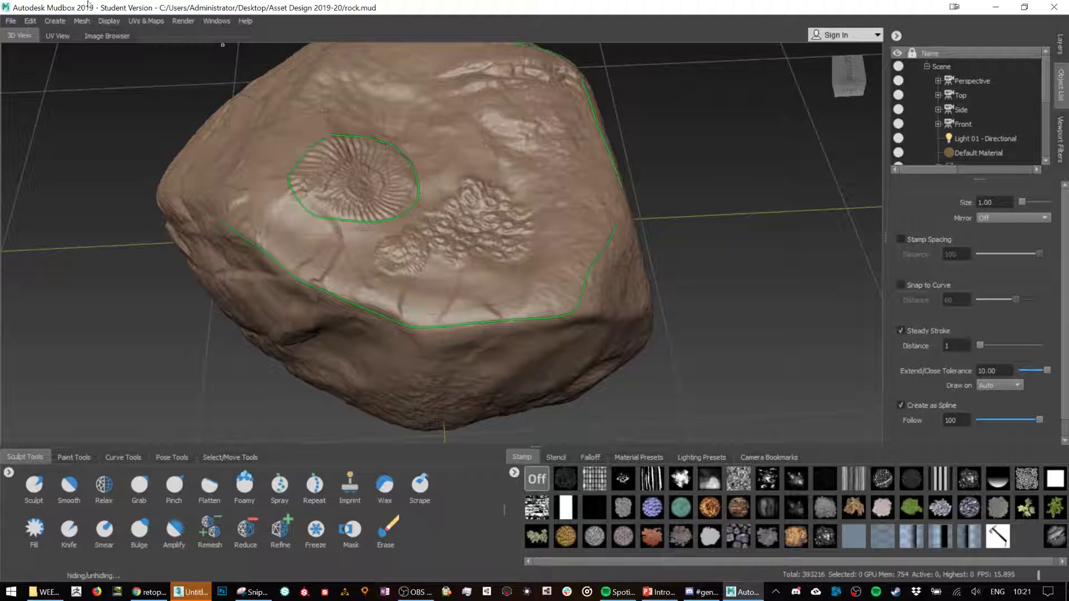
click(89, 23)
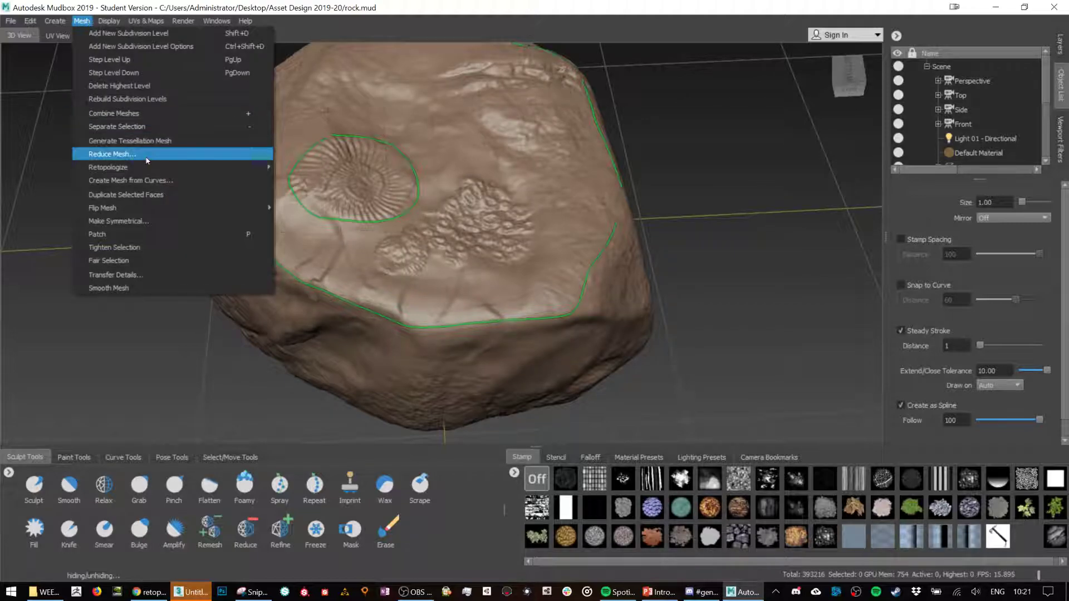
mouse_move(262, 167)
click(385, 168)
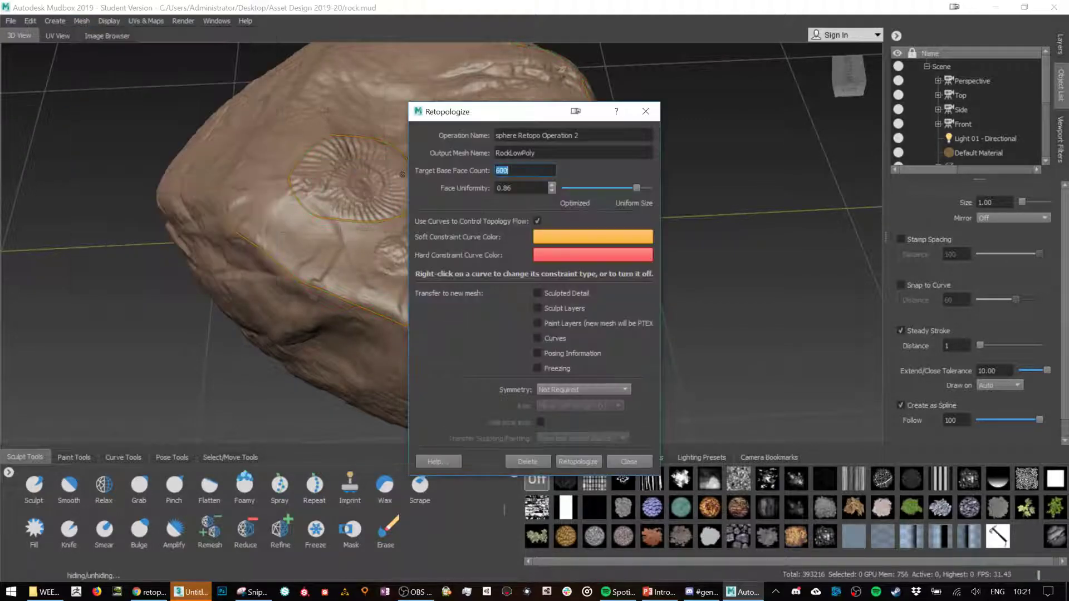
drag(644, 191, 822, 195)
click(579, 462)
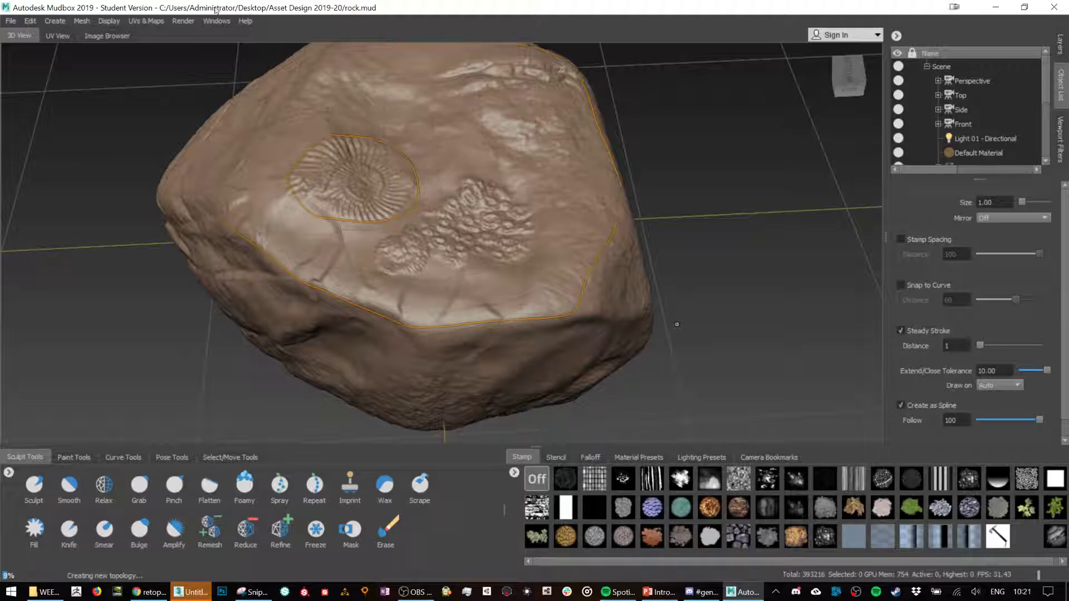
- Switch to Chrome to look at the colour-coded face topology reference, and return to Mudbox
click(149, 592)
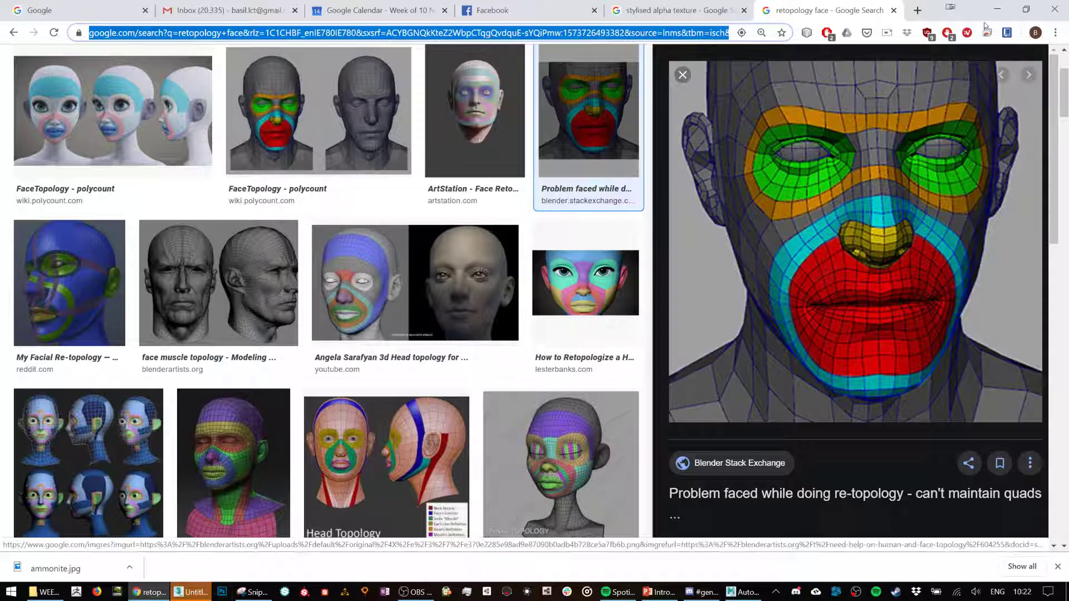
click(741, 592)
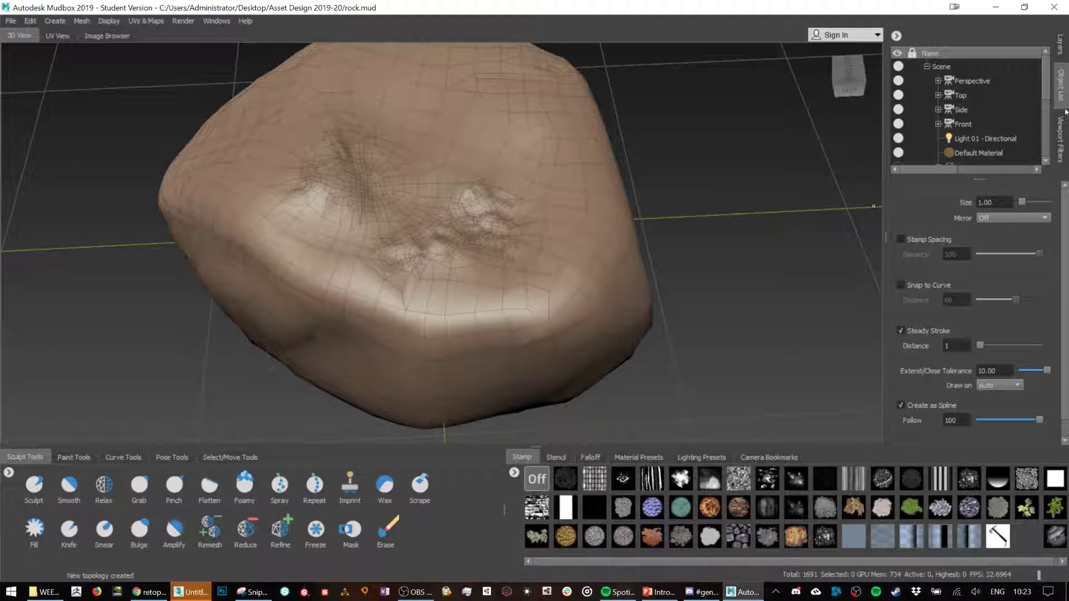
- Toggle the visibility of the sphere and RockLowPoly 1 meshes, leaving only RockLowPoly 1 shown and selected
scroll(989, 125, down, 5)
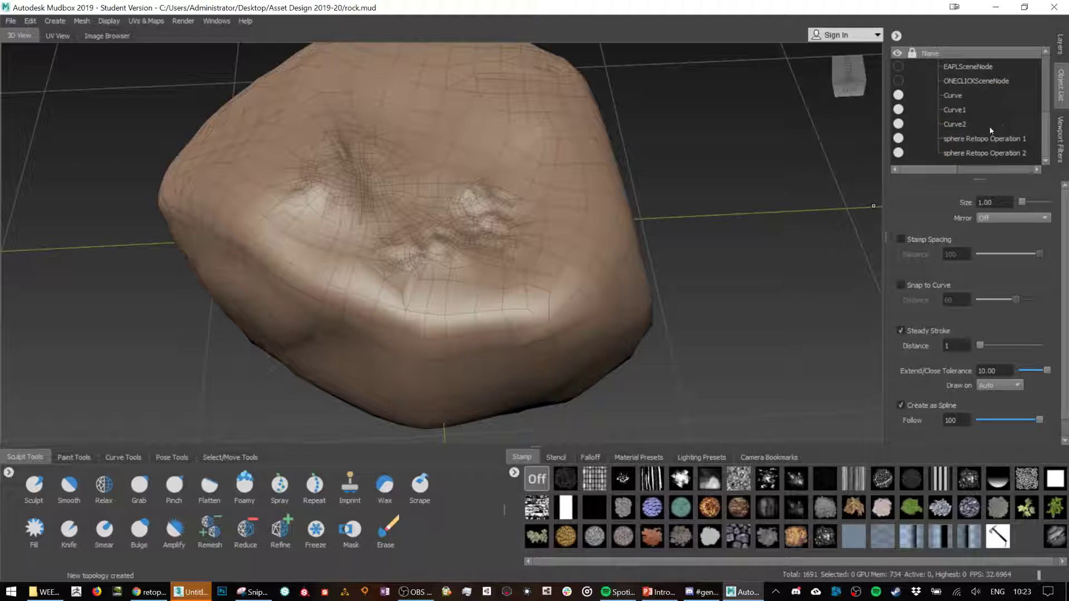
scroll(986, 151, up, 2)
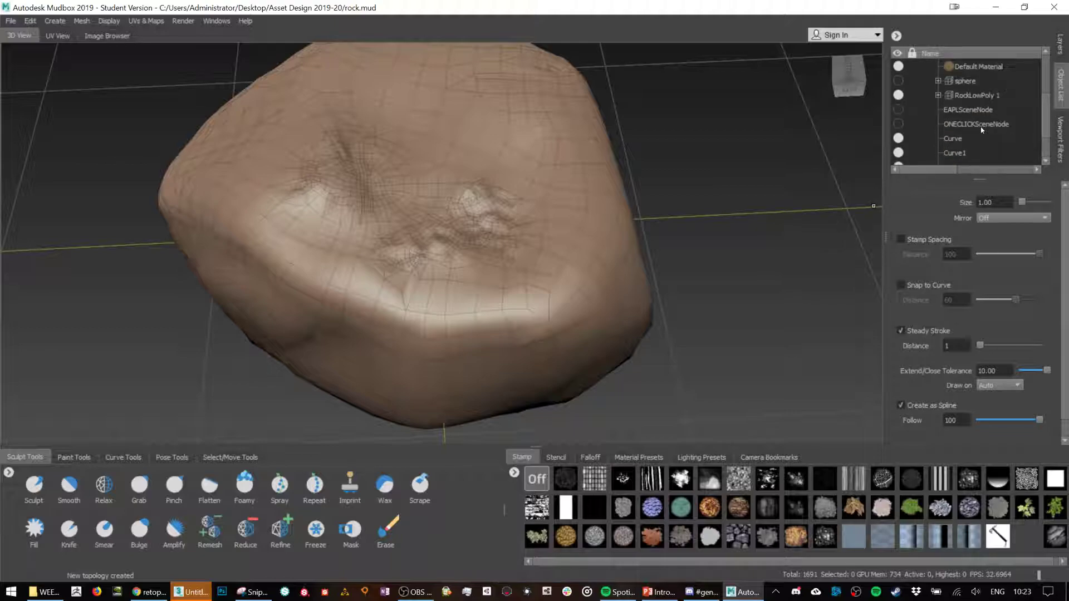
click(968, 139)
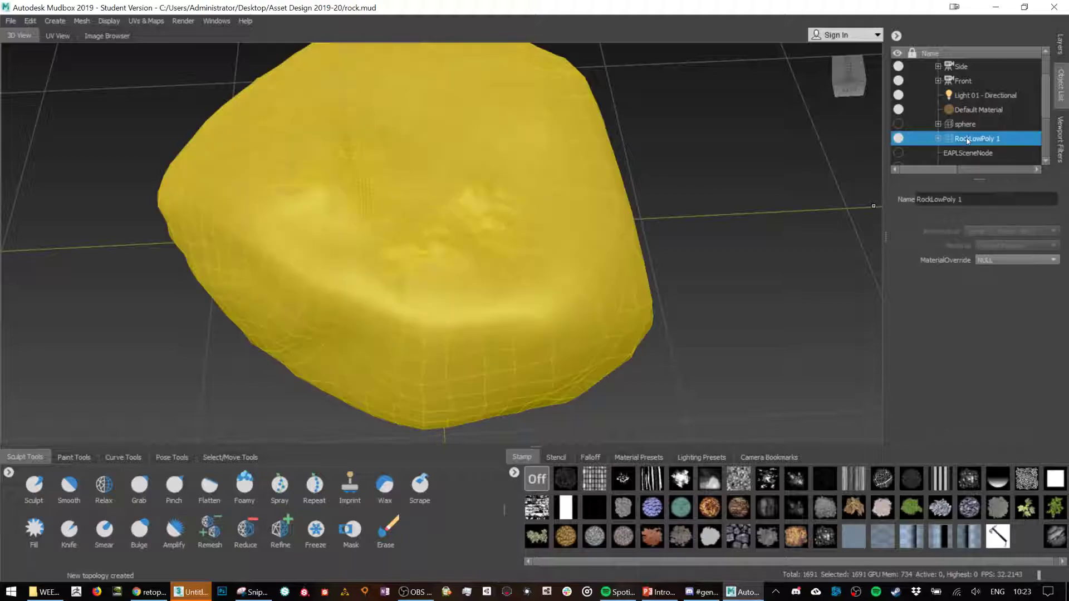
click(898, 138)
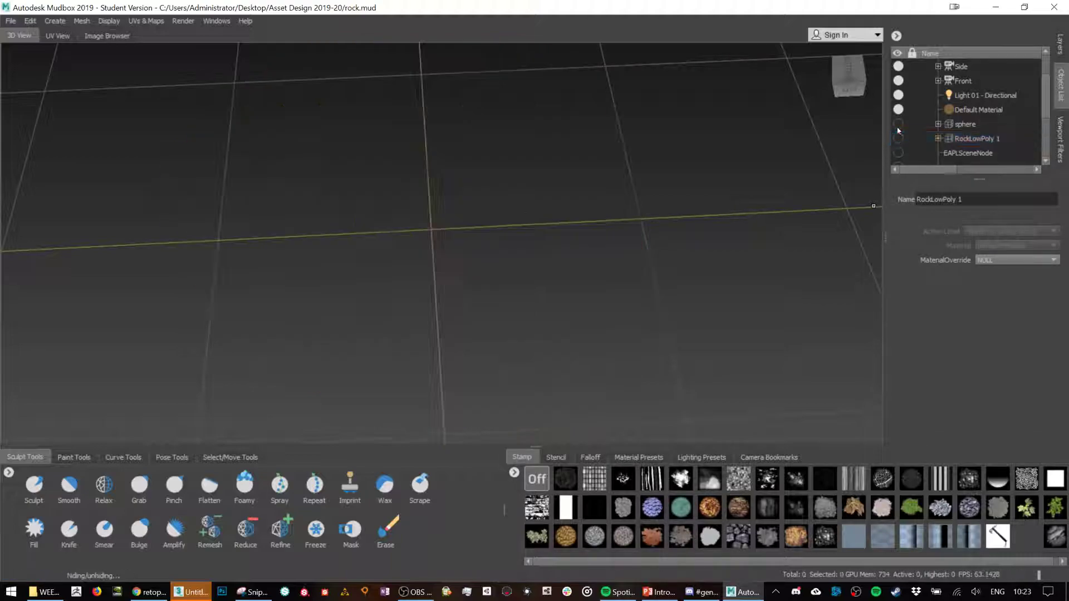
click(899, 124)
click(898, 138)
click(969, 140)
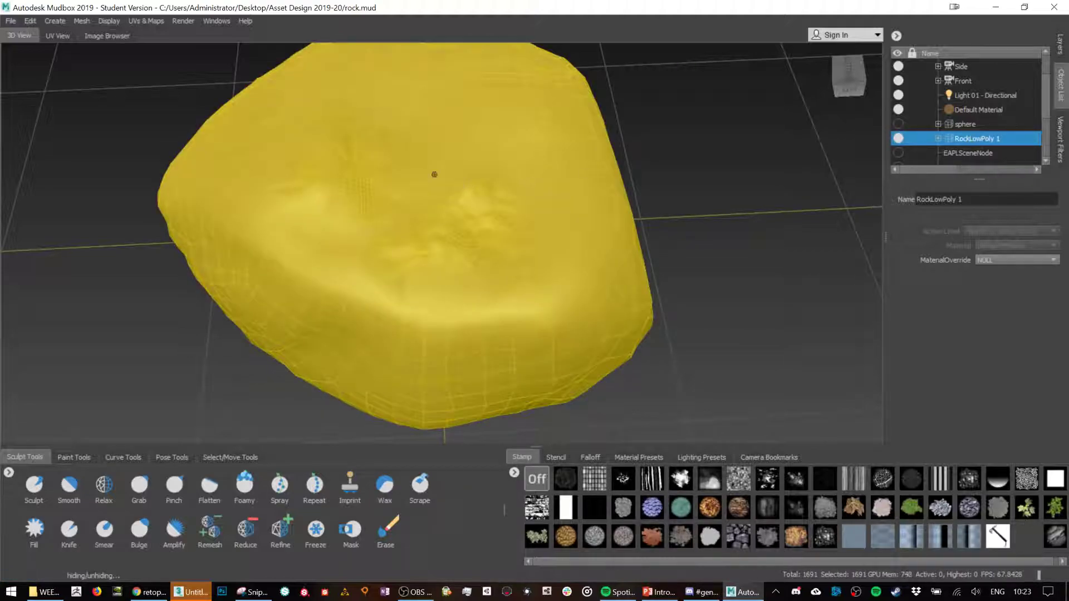
- Export the selected low-poly rock as RockLowPoly.fbx in the Asset Design 2019-20 folder, and switch to 3ds Max
click(12, 21)
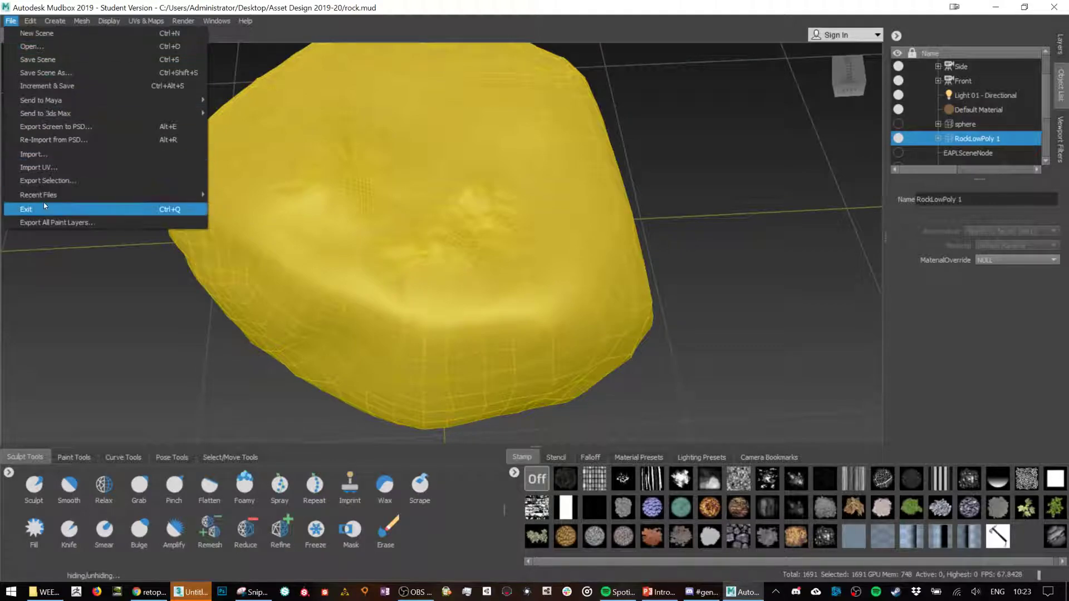
key(Escape)
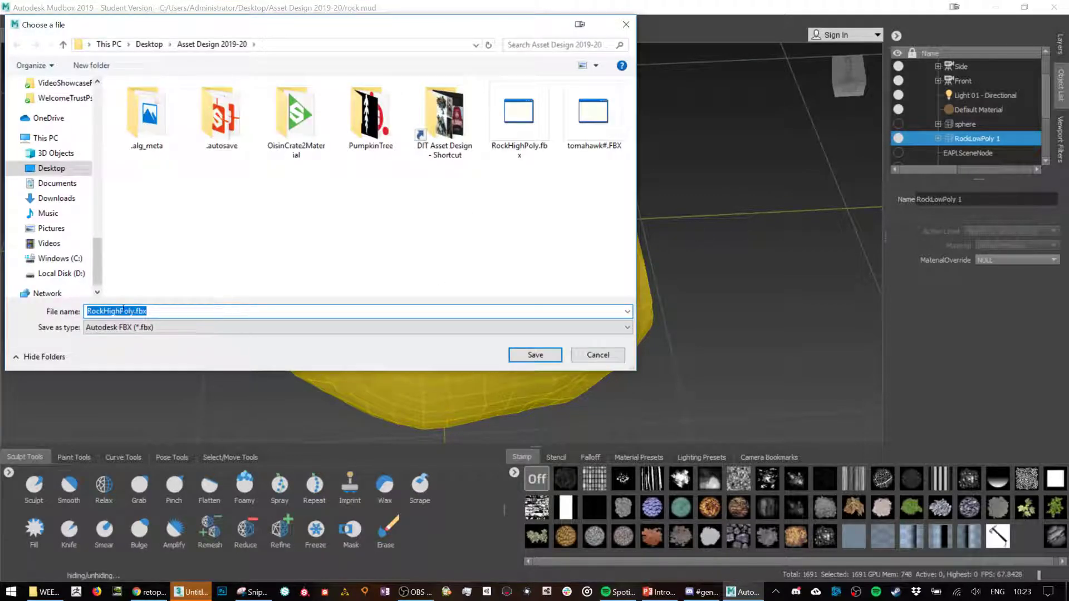
click(121, 311)
key(BackSpace)
key(BackSpace)
key(BackSpace)
key(BackSpace)
text(KLo)
key(BackSpace)
key(BackSpace)
key(BackSpace)
text(Low)
key(Return)
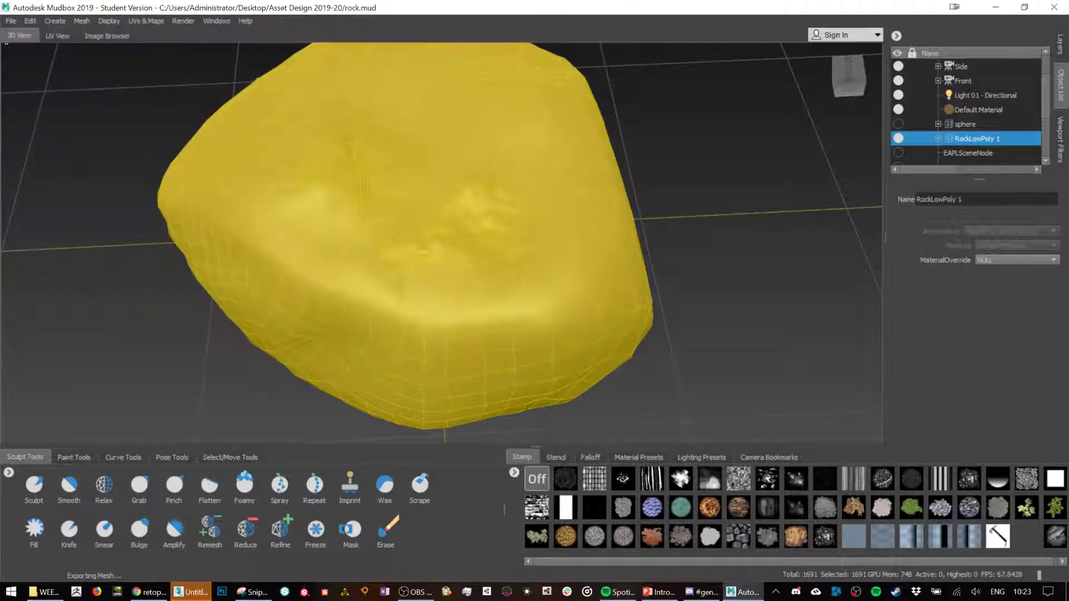
click(192, 591)
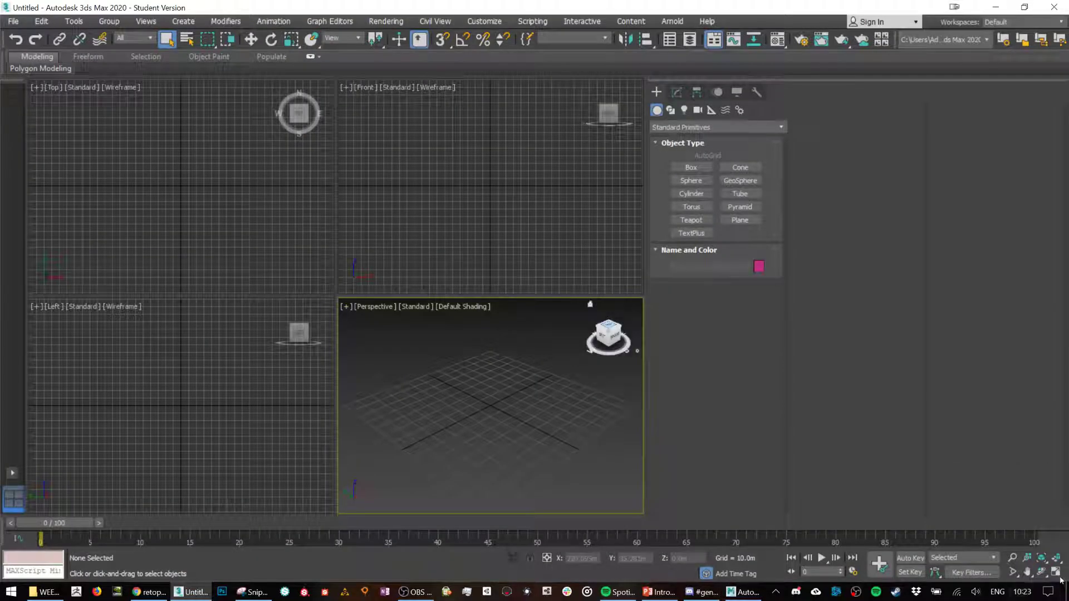
- Maximize the Perspective viewport and show the Scene Explorer, narrowed to a slim column beside it
key(alt+w)
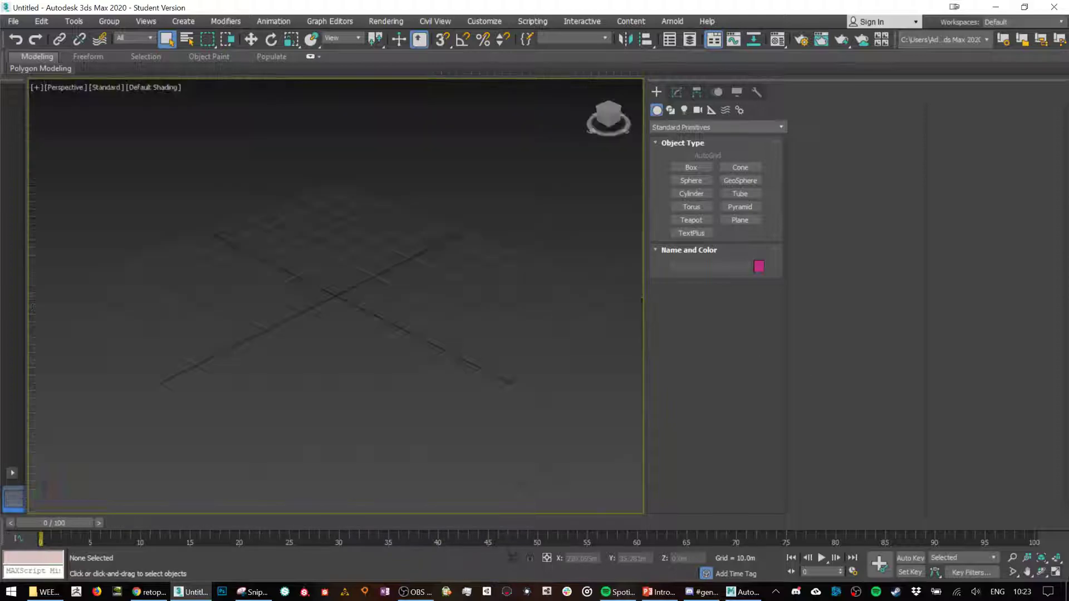
click(183, 21)
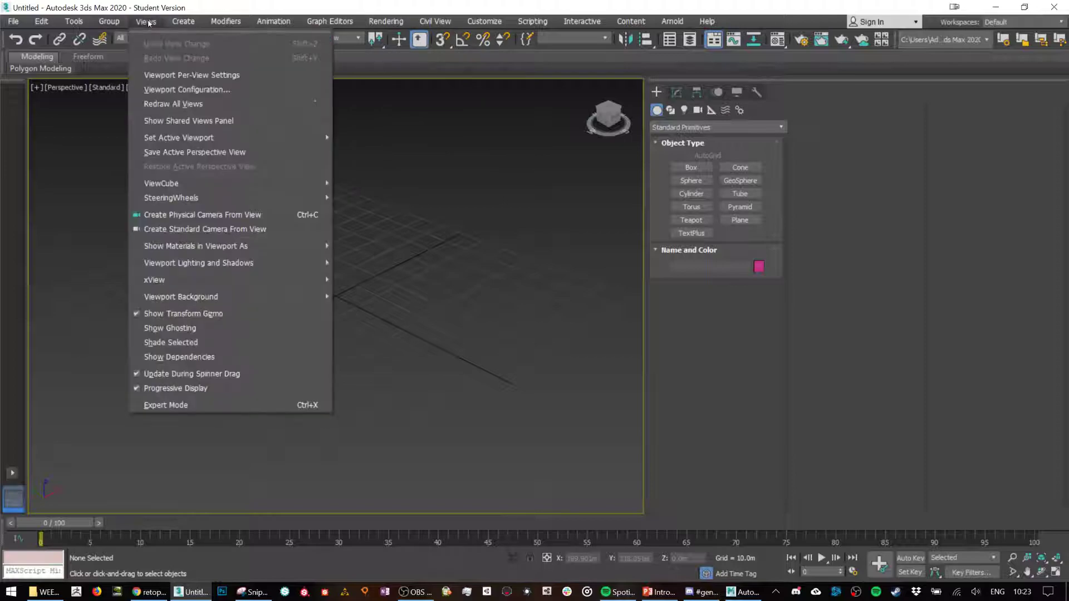
mouse_move(467, 25)
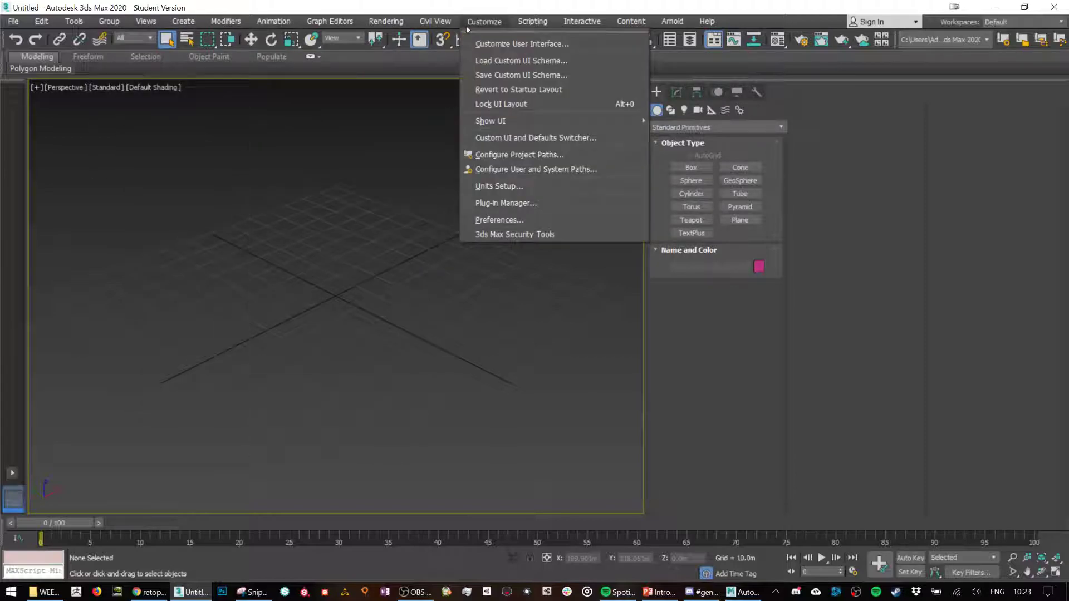
click(569, 163)
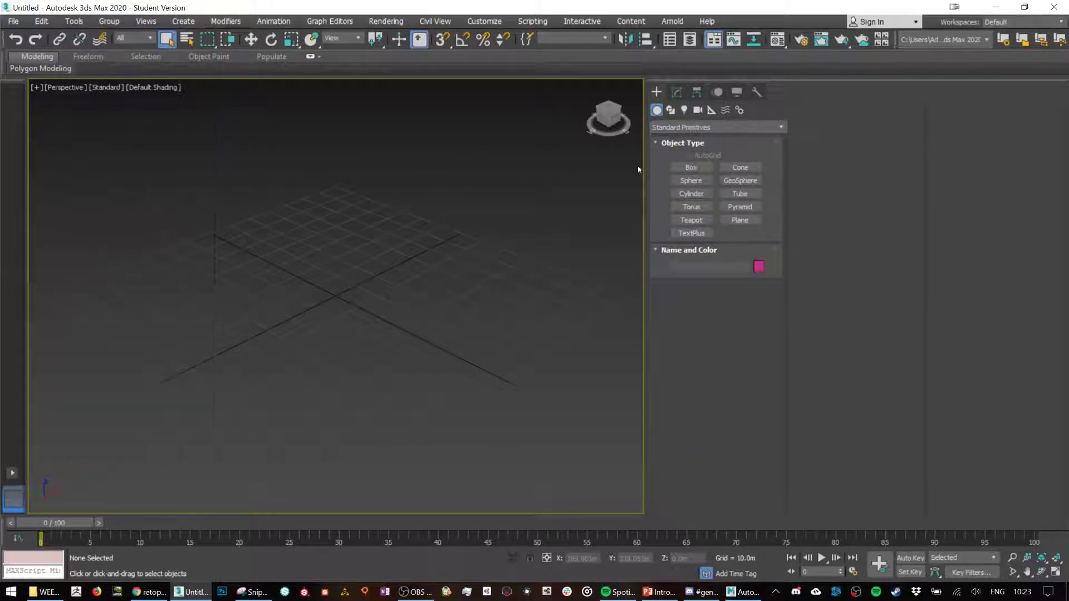
click(670, 39)
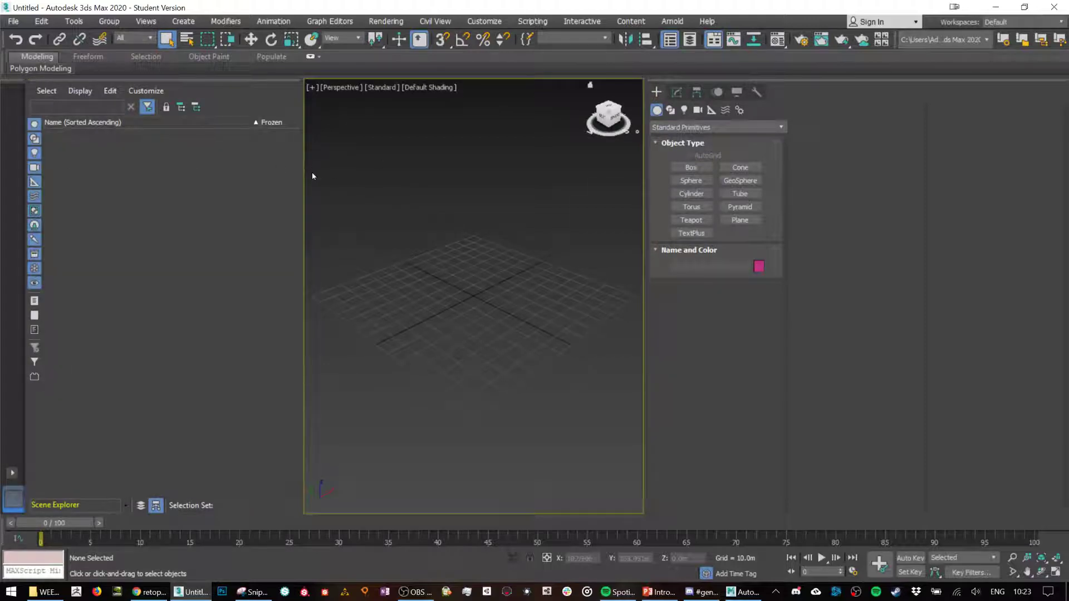
drag(92, 178, 138, 179)
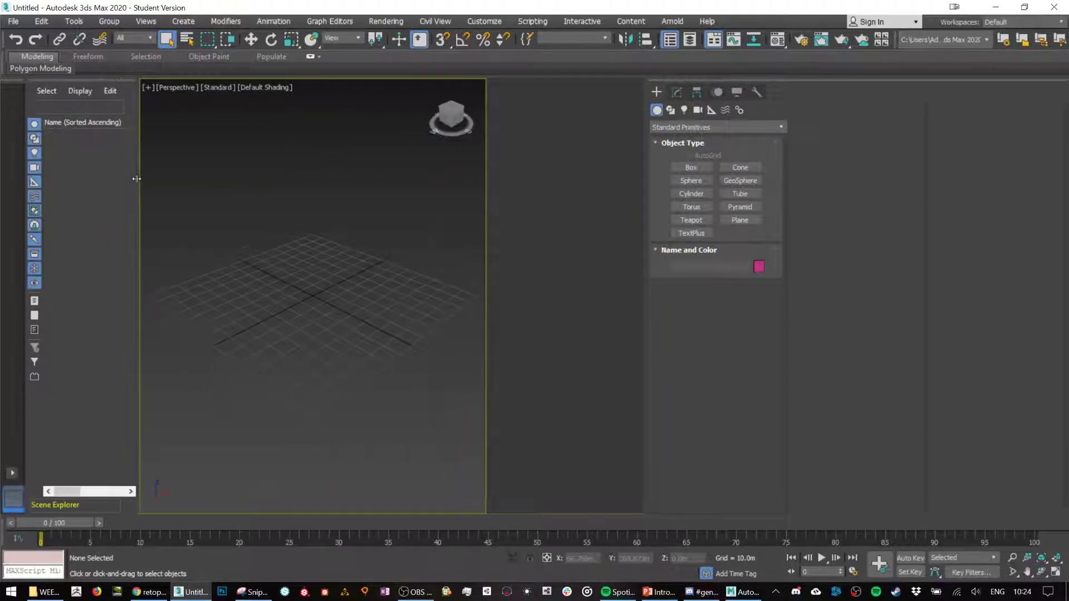
- Import RockLowPoly.fbx from the Asset Design 2019-20 folder with the default FBX settings, adding it to the scene
click(13, 21)
mouse_move(52, 194)
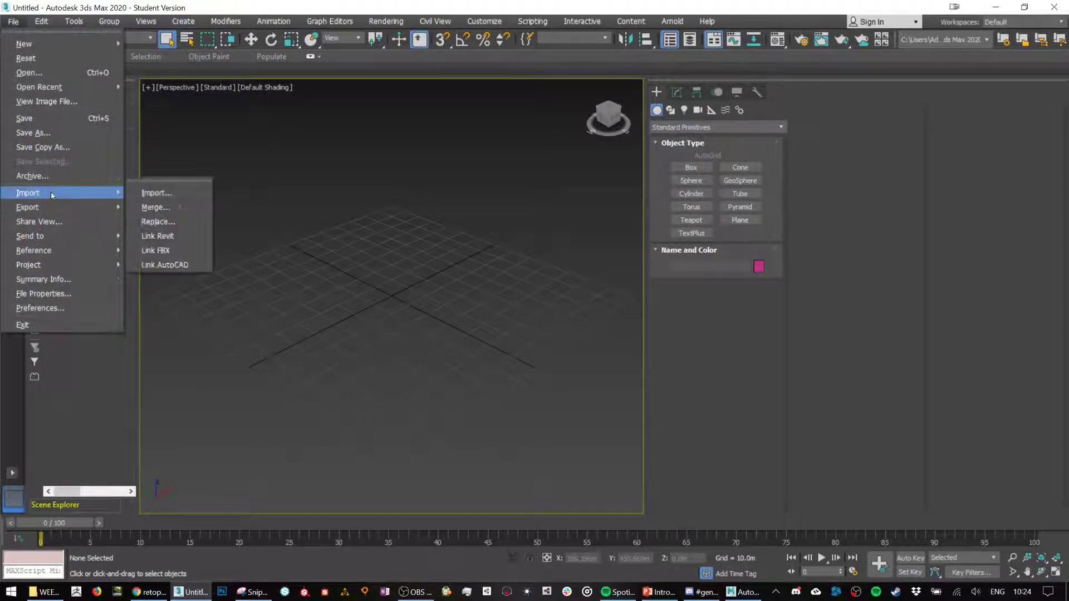
click(153, 193)
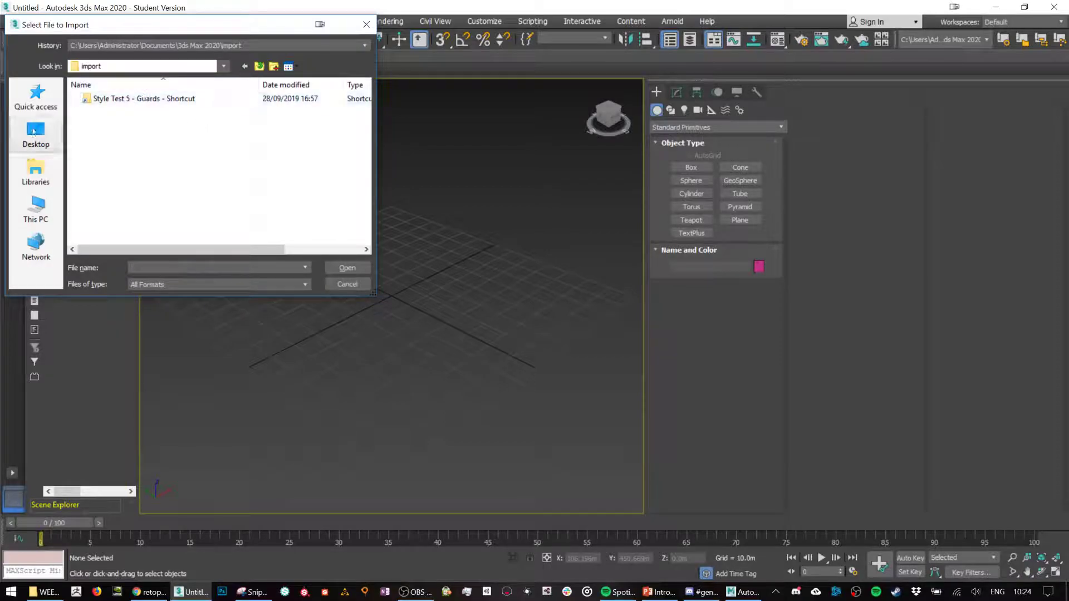
click(32, 106)
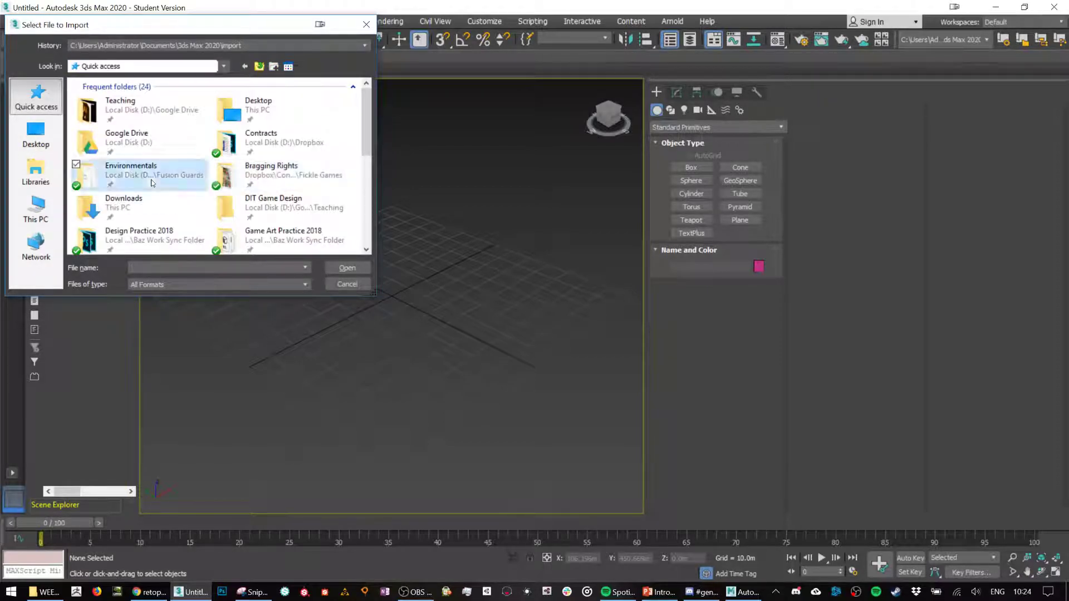
scroll(139, 175, down, 4)
click(279, 234)
double_click(309, 243)
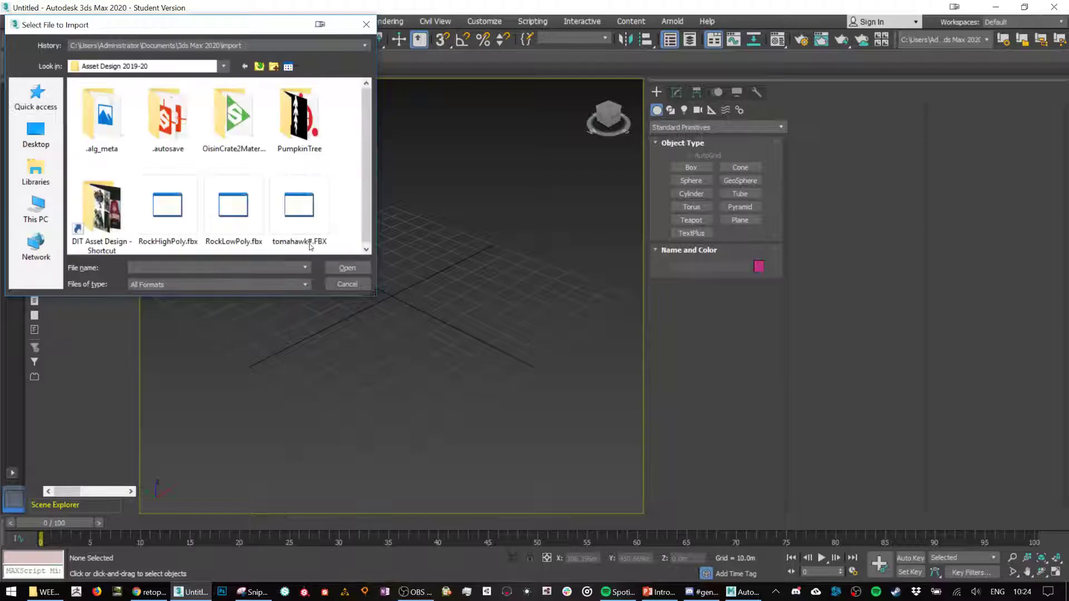
double_click(238, 222)
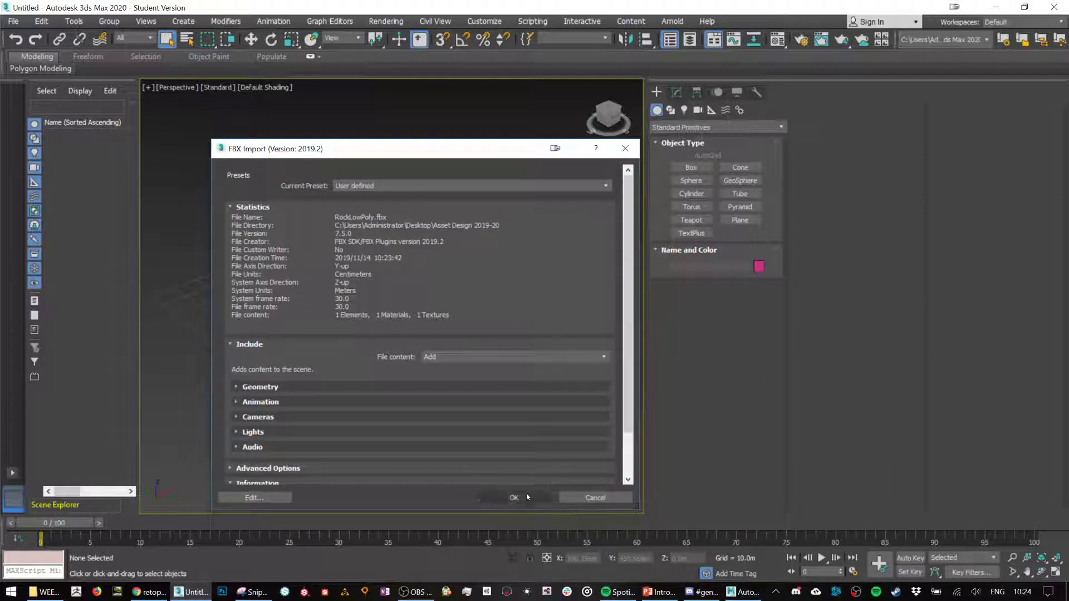
click(528, 498)
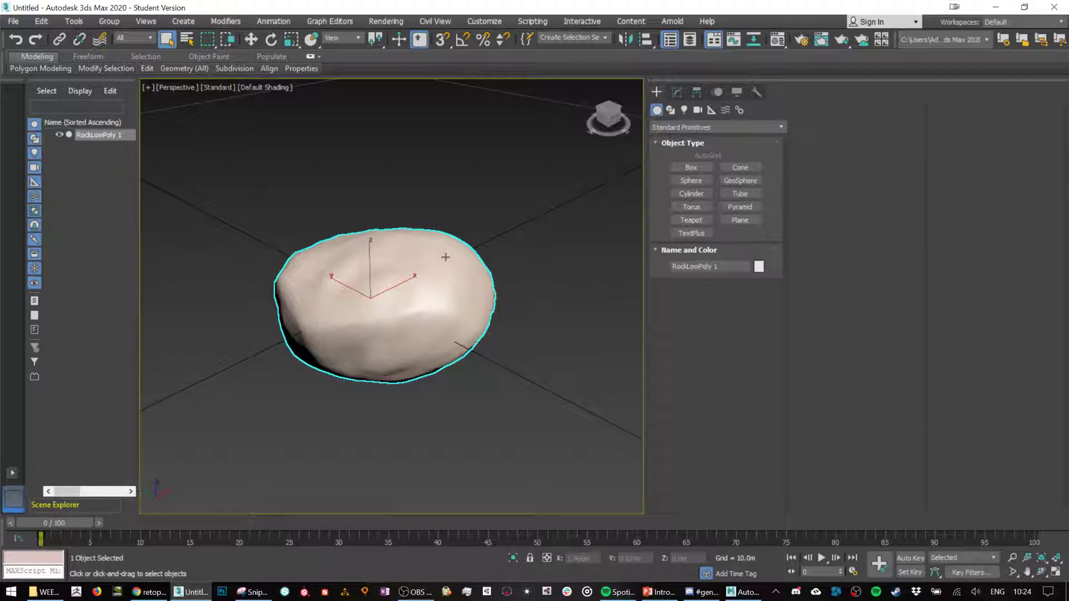
- Deselect the low-poly rock and display it with edged faces to view its topology
click(339, 162)
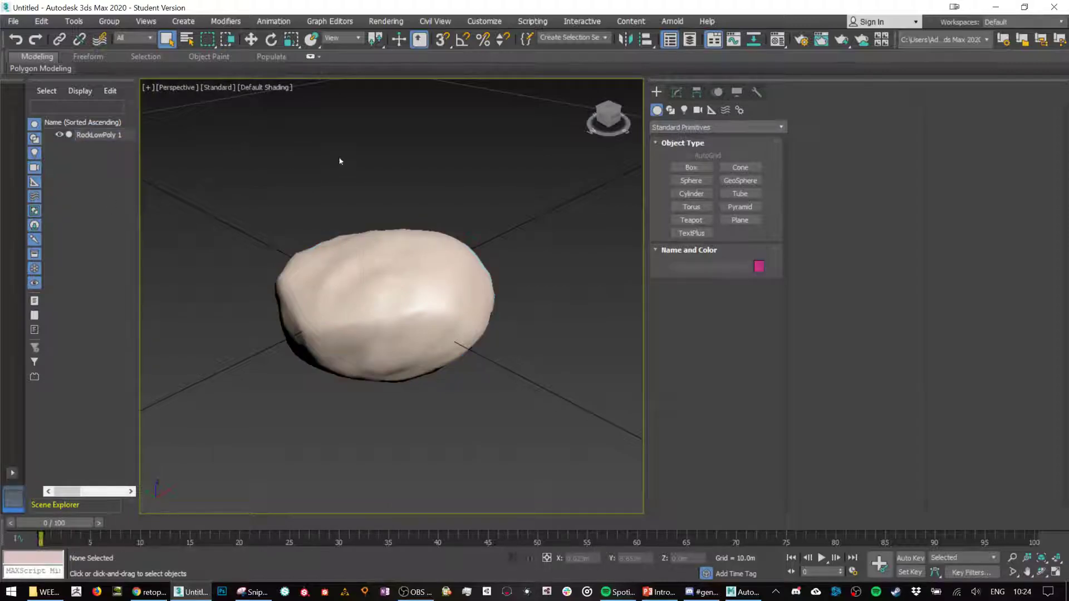
key(F4)
alt+middle_drag(373, 220, 454, 220)
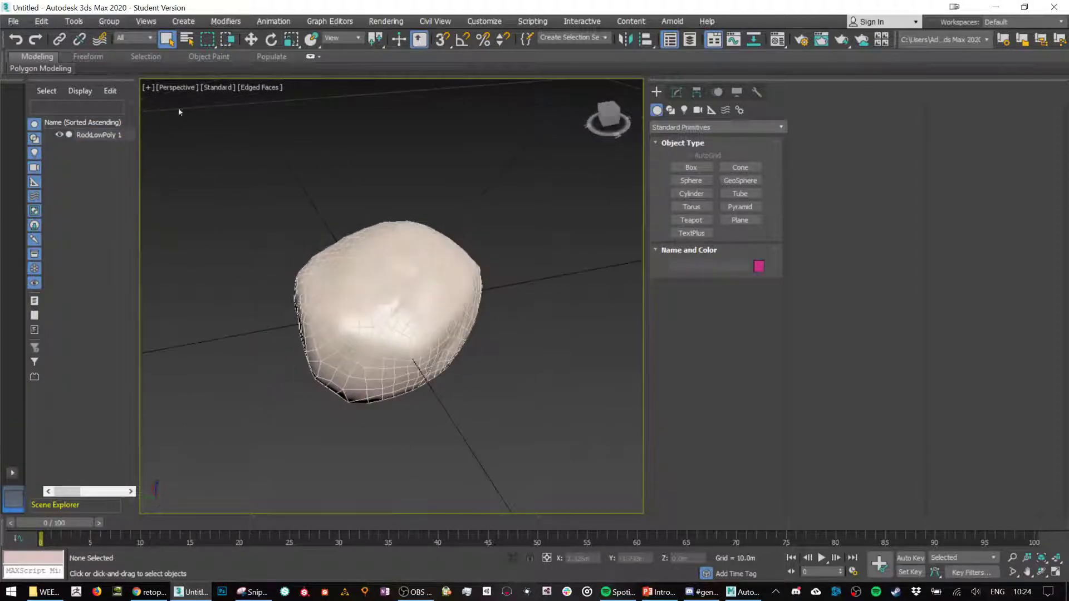
- Import RockHighPoly.fbx from the same folder, adding it to the scene with the default FBX settings
click(13, 21)
mouse_move(55, 190)
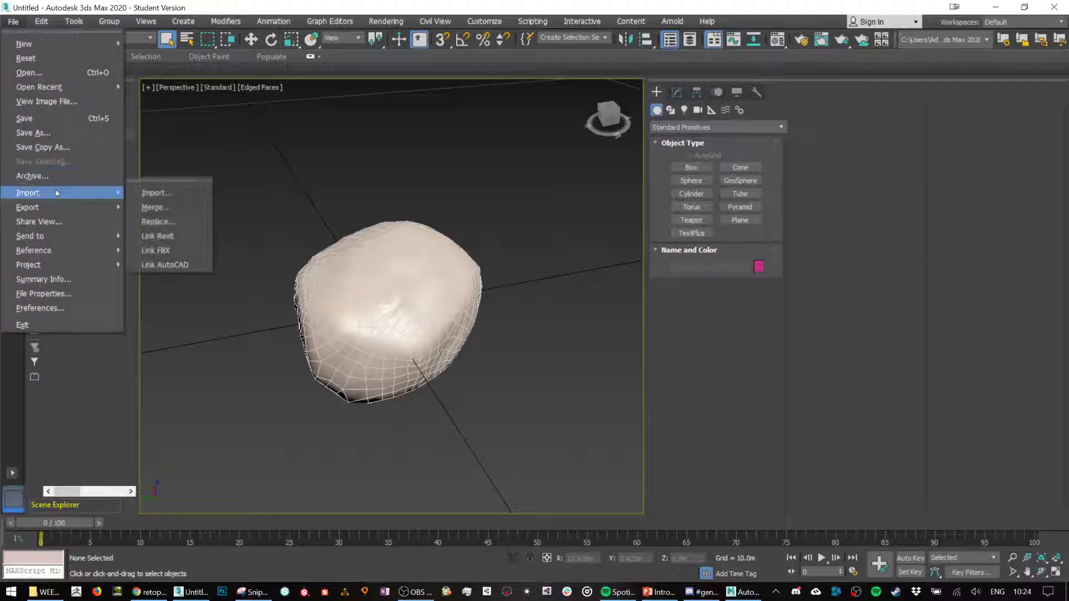
click(154, 193)
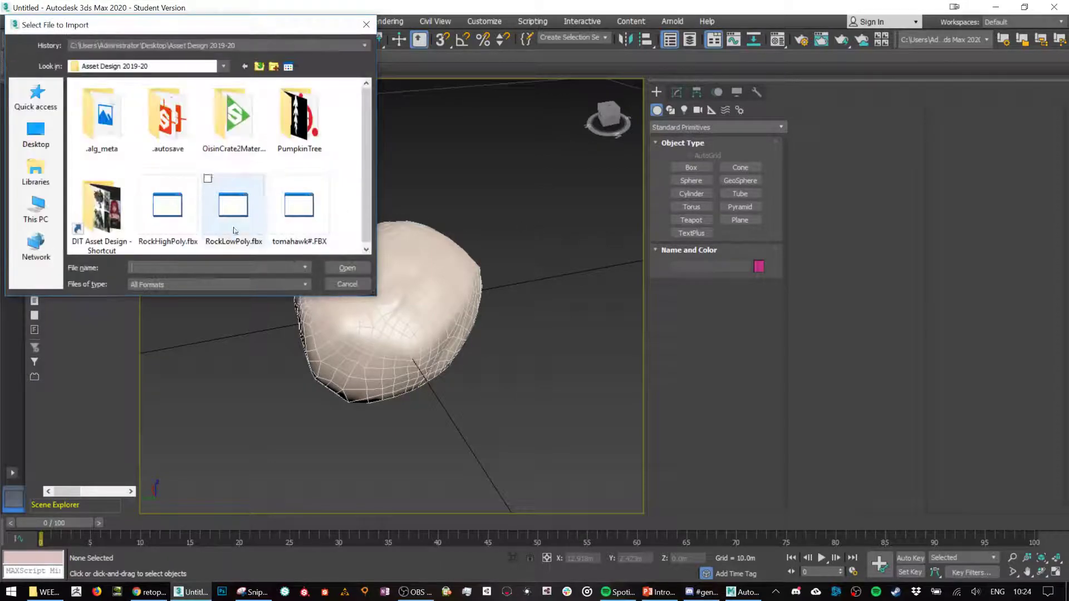
double_click(167, 209)
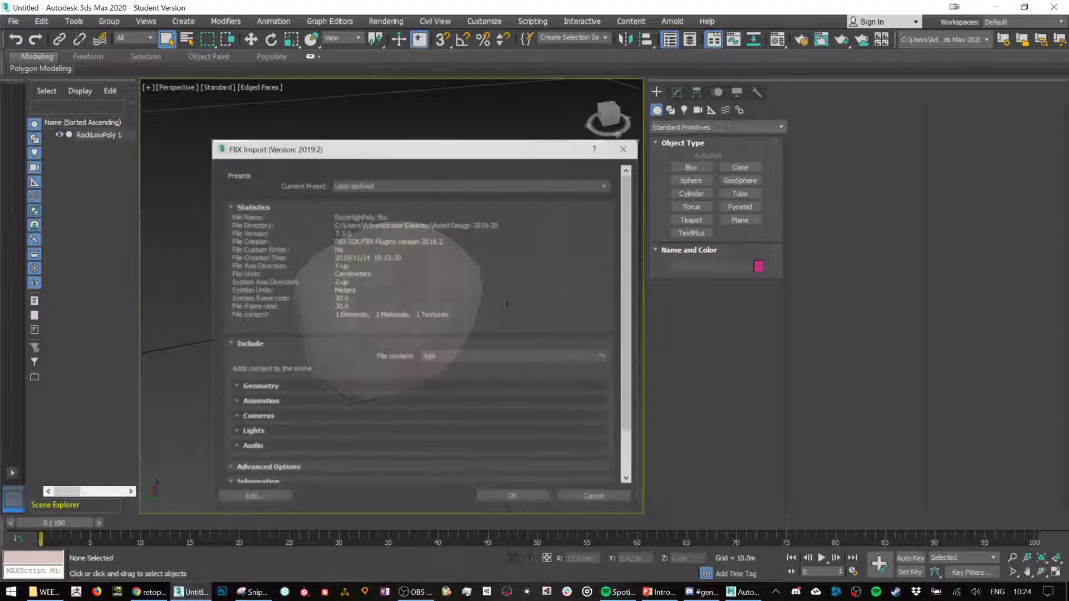
click(514, 498)
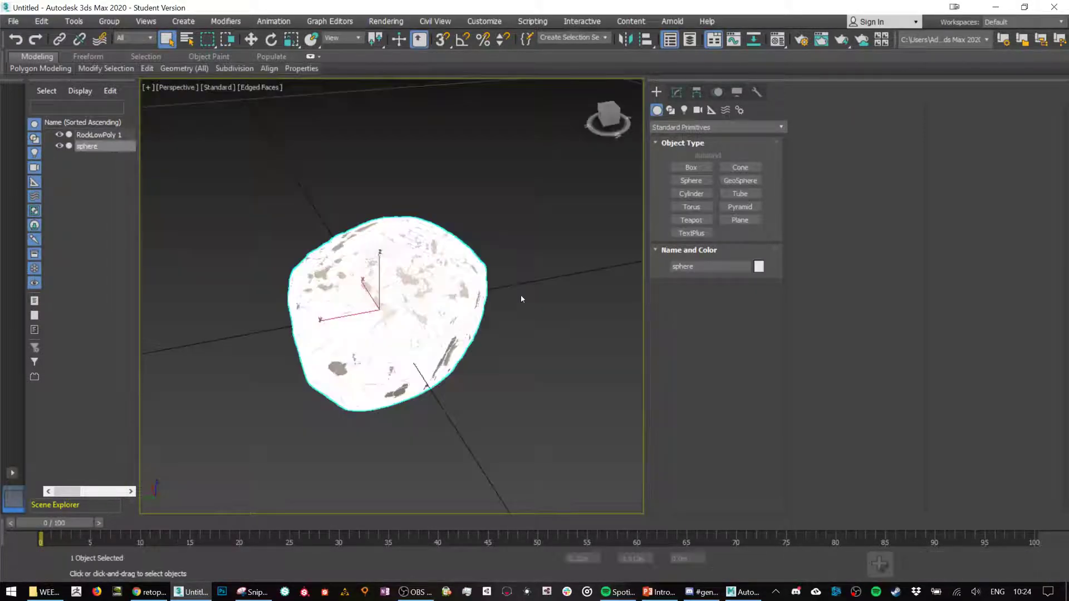
- Hide RockLowPoly 1, turn off edged faces, and rename the imported sphere as RockHighPoly
click(59, 134)
click(87, 146)
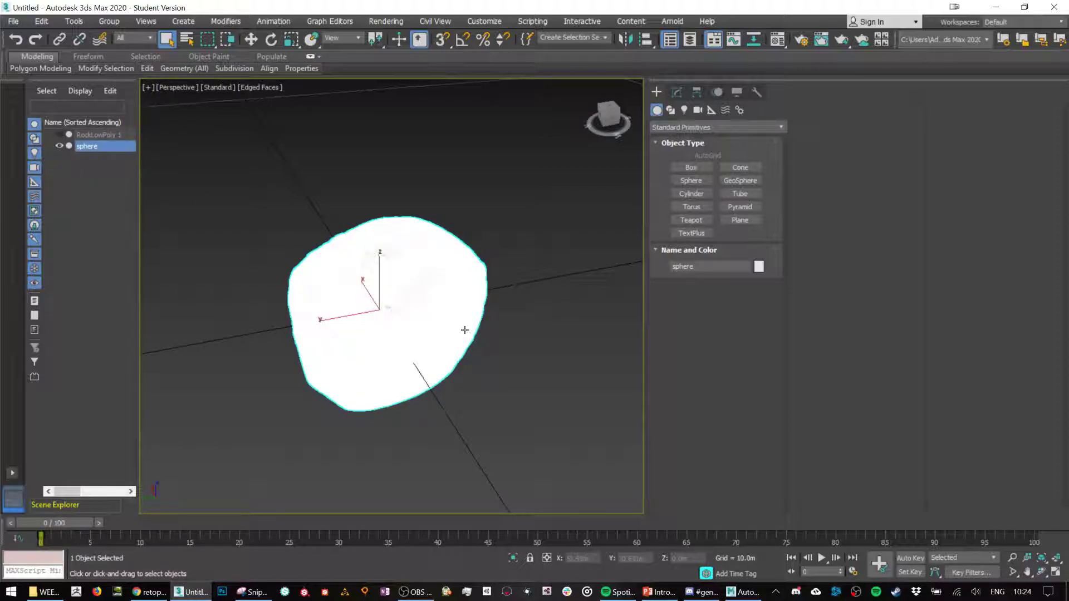
click(676, 92)
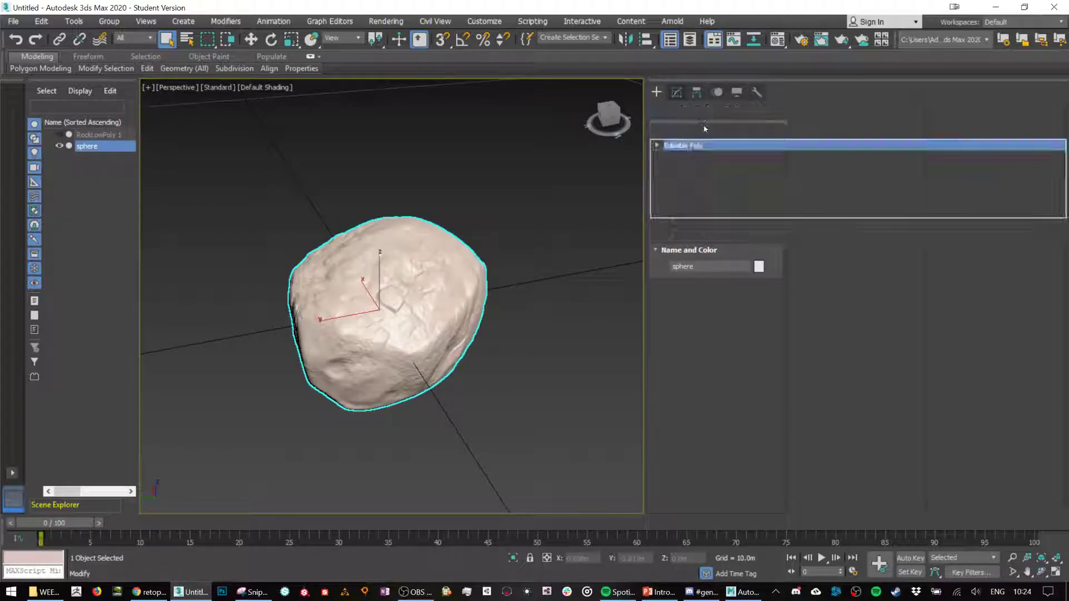
key(BackSpace)
text(RockHighPoly)
key(Return)
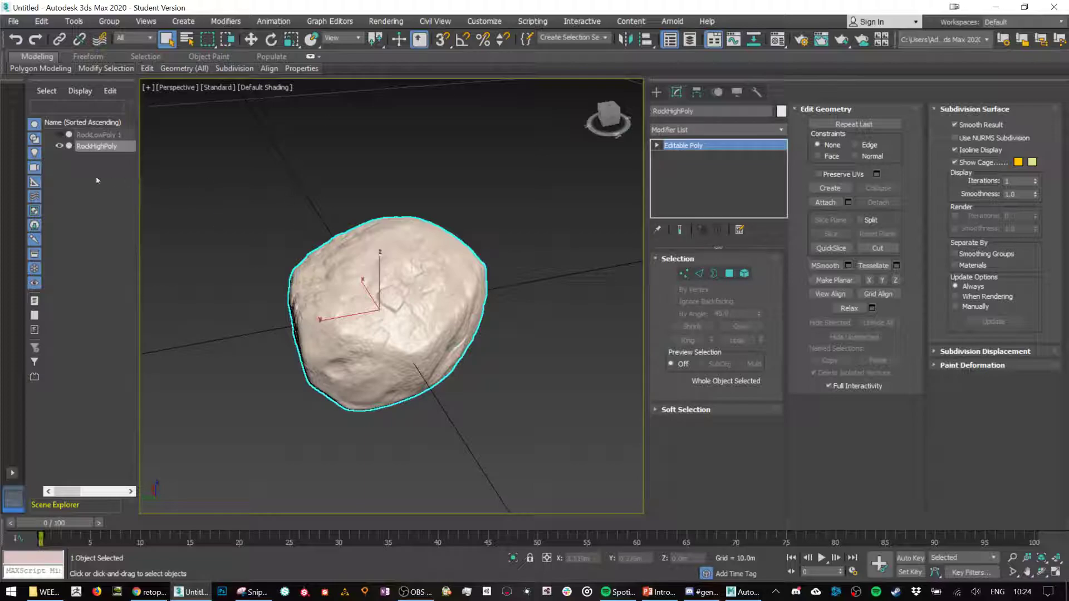
- Save the scene as RockRetopo in the Asset Design 2019-20 folder
key(ctrl+s)
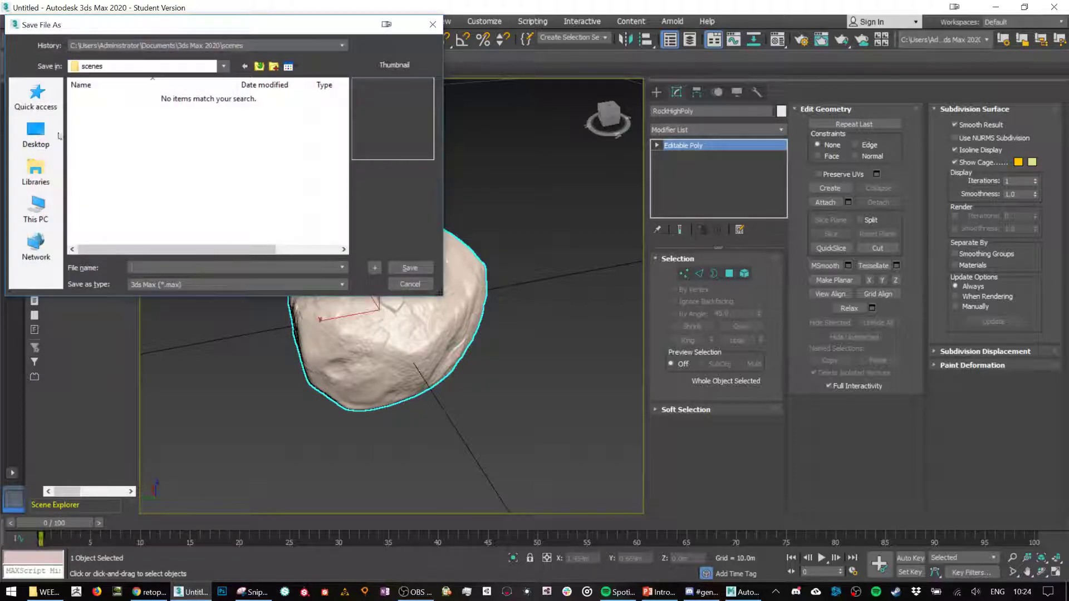
click(36, 97)
scroll(210, 182, down, 3)
double_click(210, 229)
click(191, 266)
text(RockRetopo)
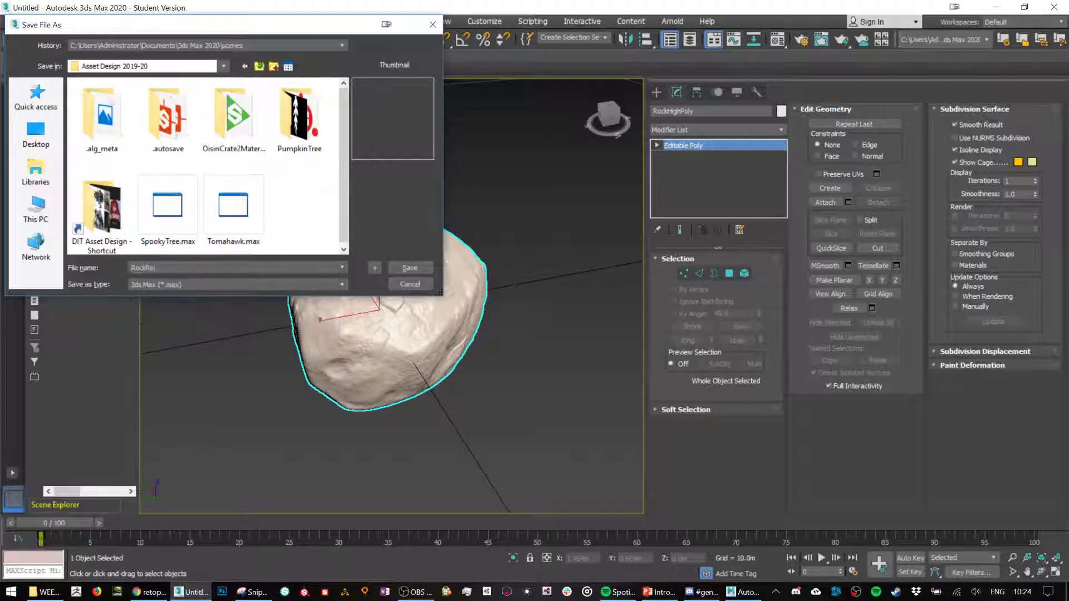
key(Return)
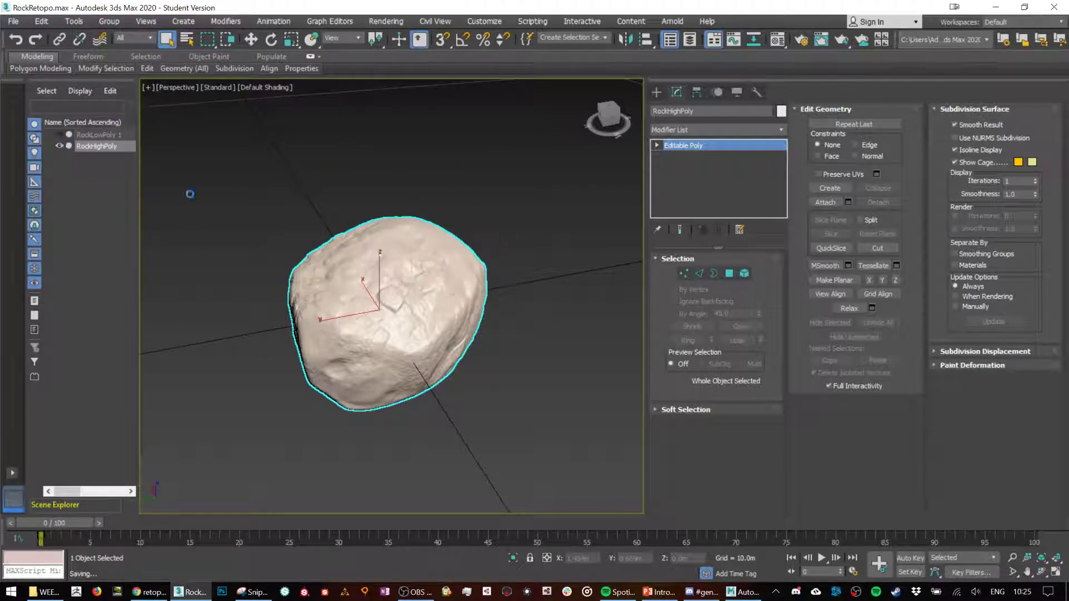
- Toggle the visibility of RockHighPoly and RockLowPoly 1 to compare their shapes, leaving both shown
click(59, 146)
click(59, 135)
click(59, 135)
click(59, 146)
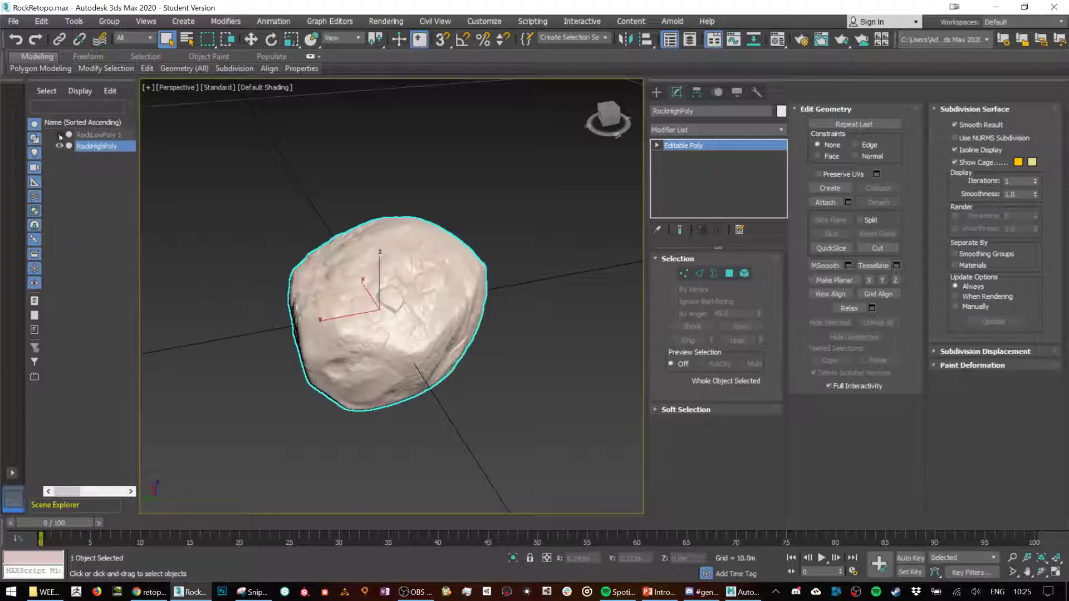
click(59, 135)
scroll(453, 315, up, 5)
scroll(454, 315, down, 5)
alt+middle_drag(454, 315, 478, 301)
- Hide RockHighPoly, select RockLowPoly 1, and display it with edged faces
click(107, 134)
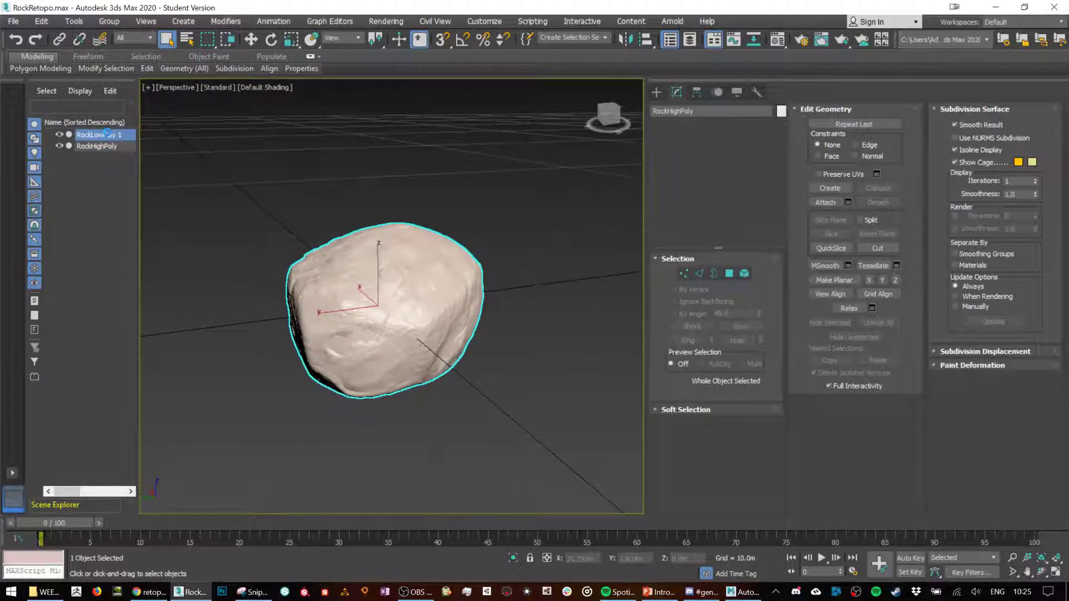
click(96, 146)
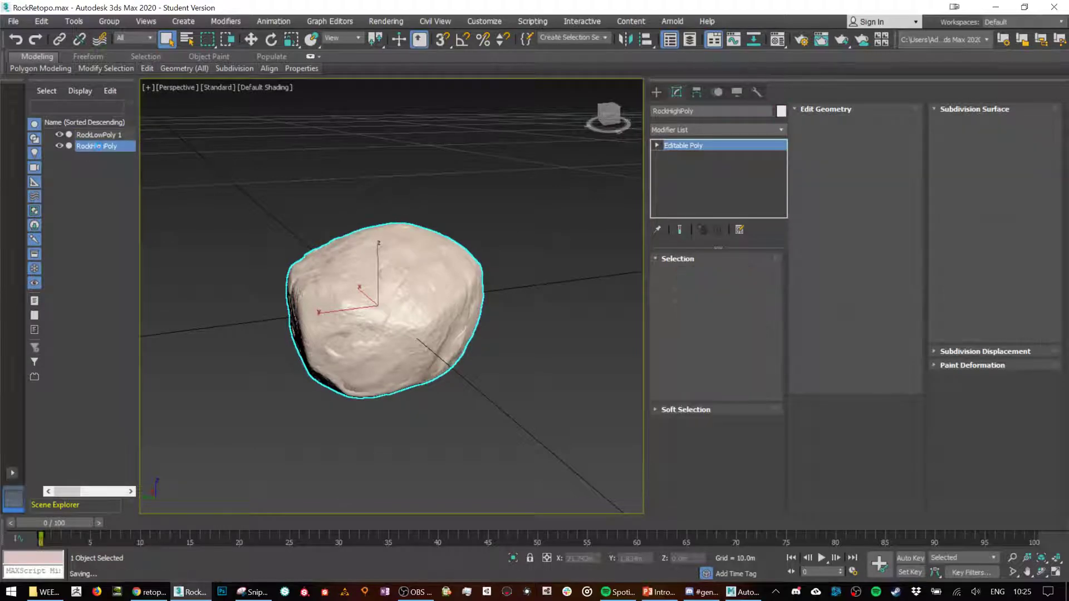
click(59, 147)
click(95, 135)
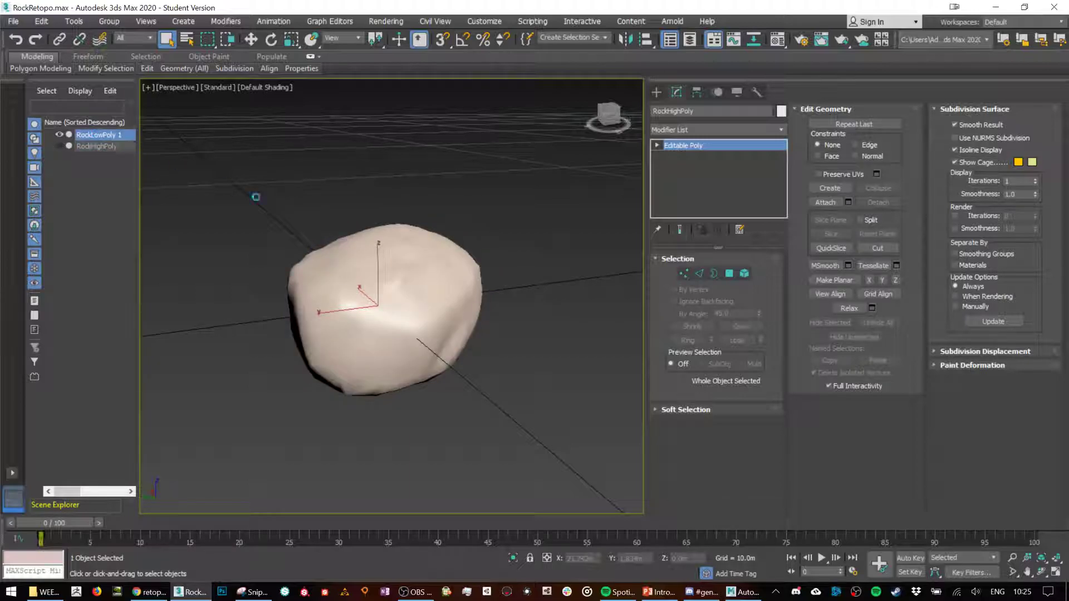
key(F4)
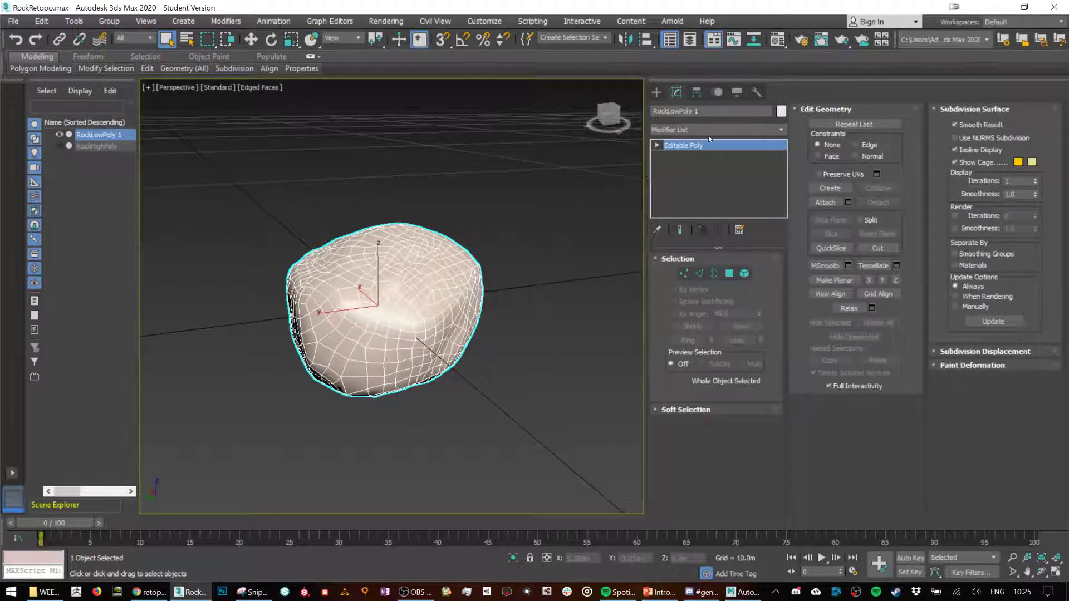
- Add an Unwrap UVW modifier to RockLowPoly 1 and open its UV editor
click(708, 135)
text(u)
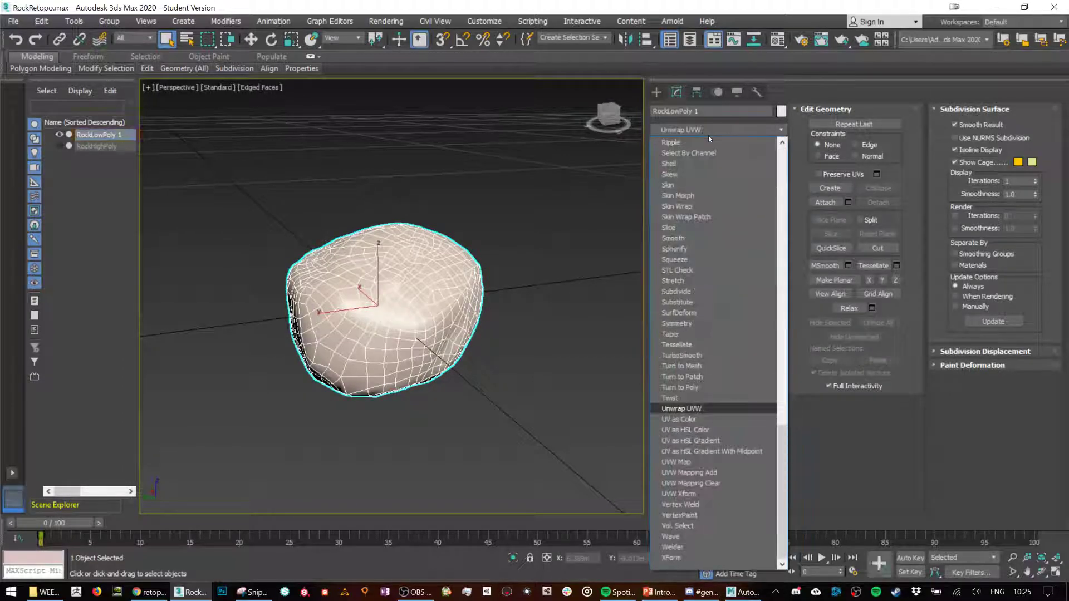
key(Return)
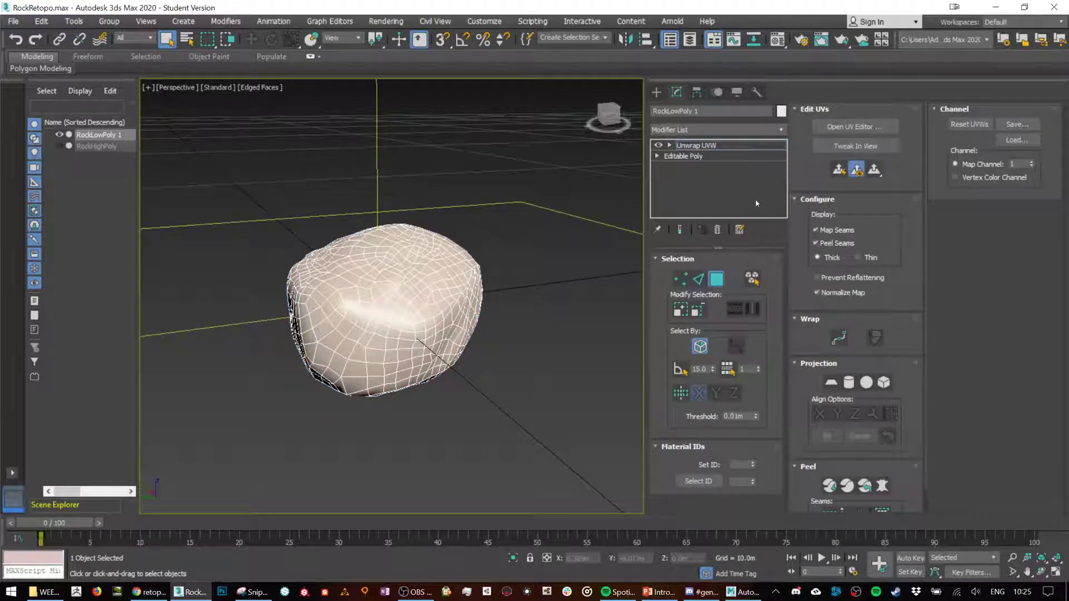
click(854, 127)
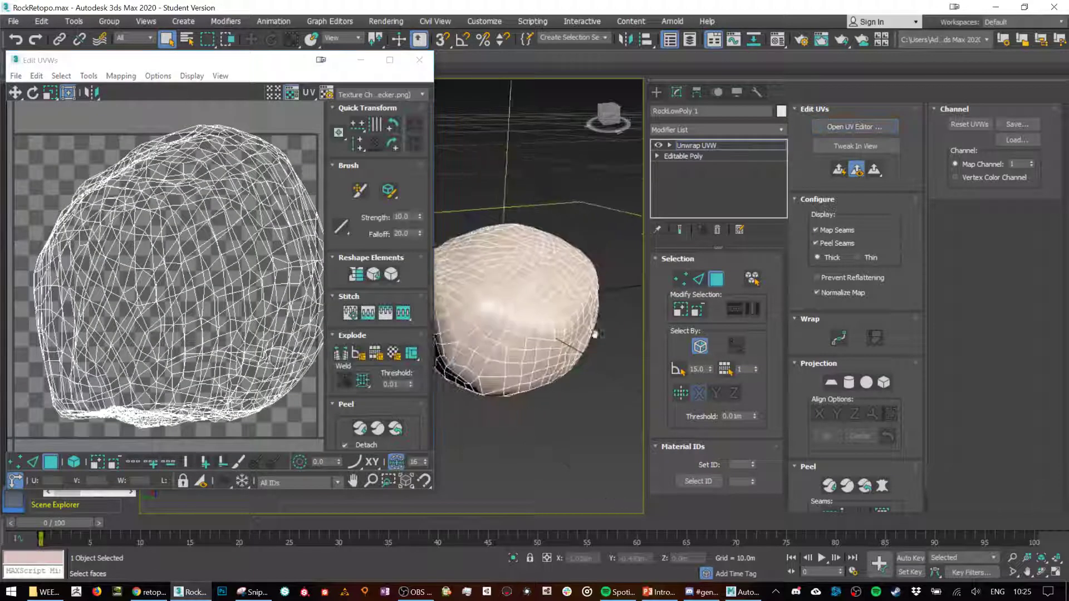
- Draw a point-to-point peel seam around the middle of RockLowPoly 1, dividing it into upper and lower halves
click(699, 279)
alt+middle_drag(523, 353, 551, 404)
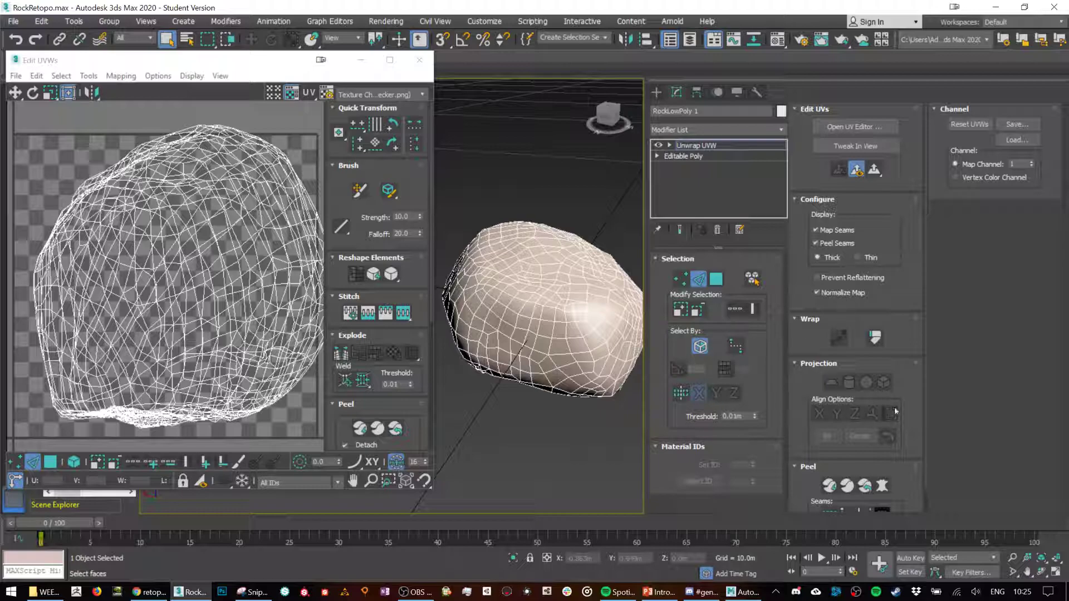
scroll(840, 340, down, 1)
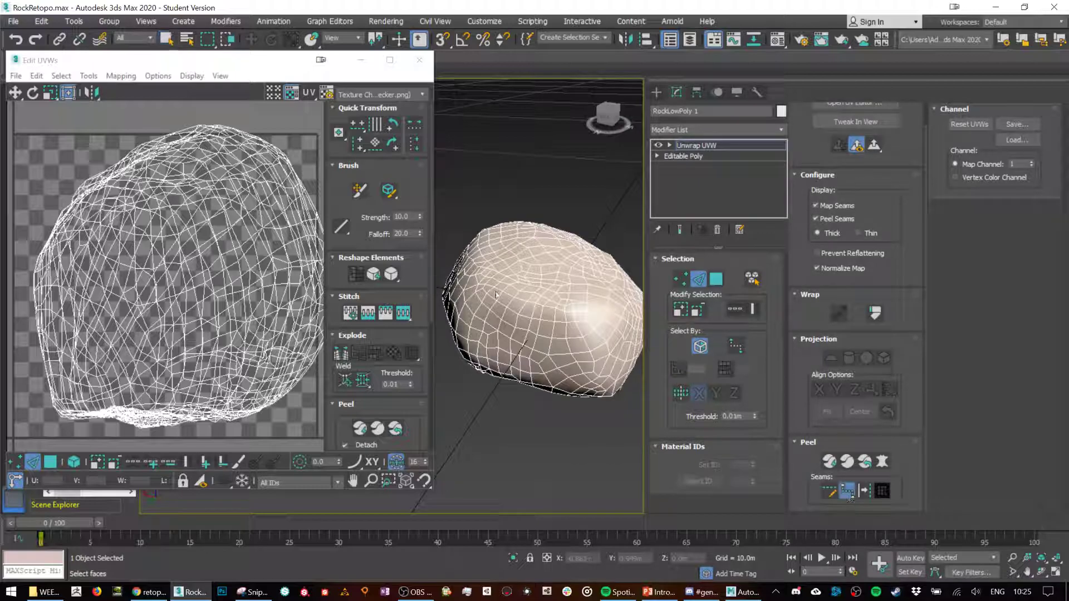
click(475, 291)
middle_drag(606, 340, 527, 294)
click(550, 324)
click(528, 294)
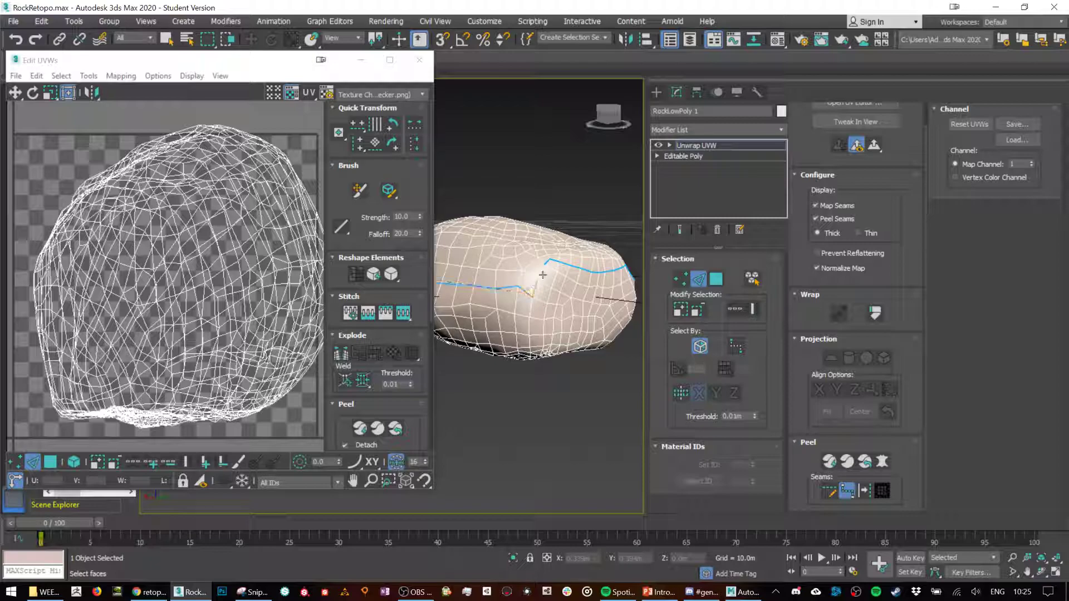
right_click(550, 165)
- Select a polygon on the rock's lower half, expand the selection to the peel seams, and start a Pelt Map
click(716, 279)
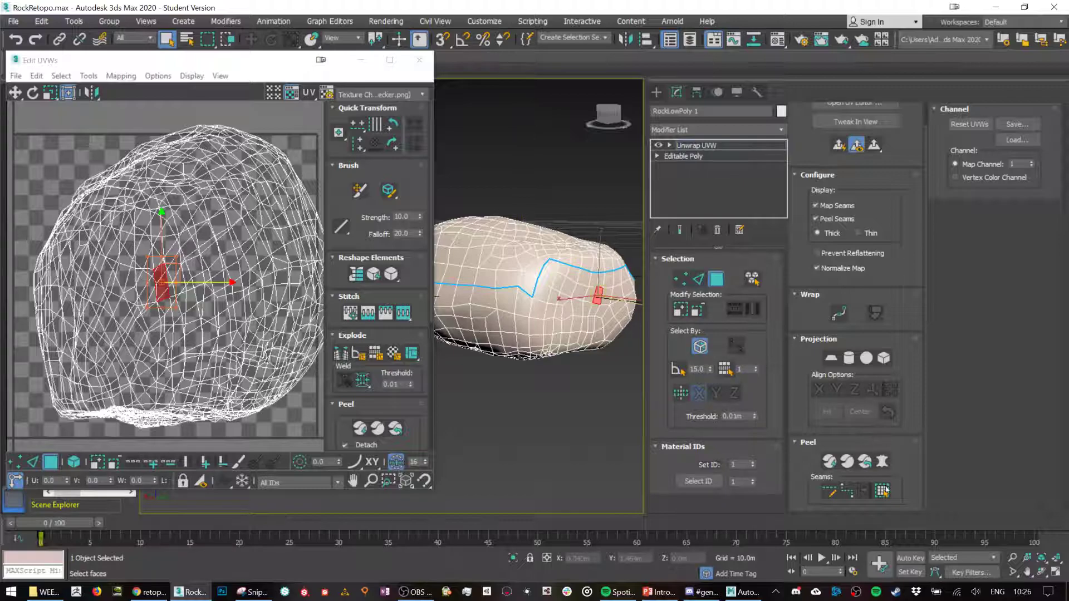
click(883, 490)
click(883, 462)
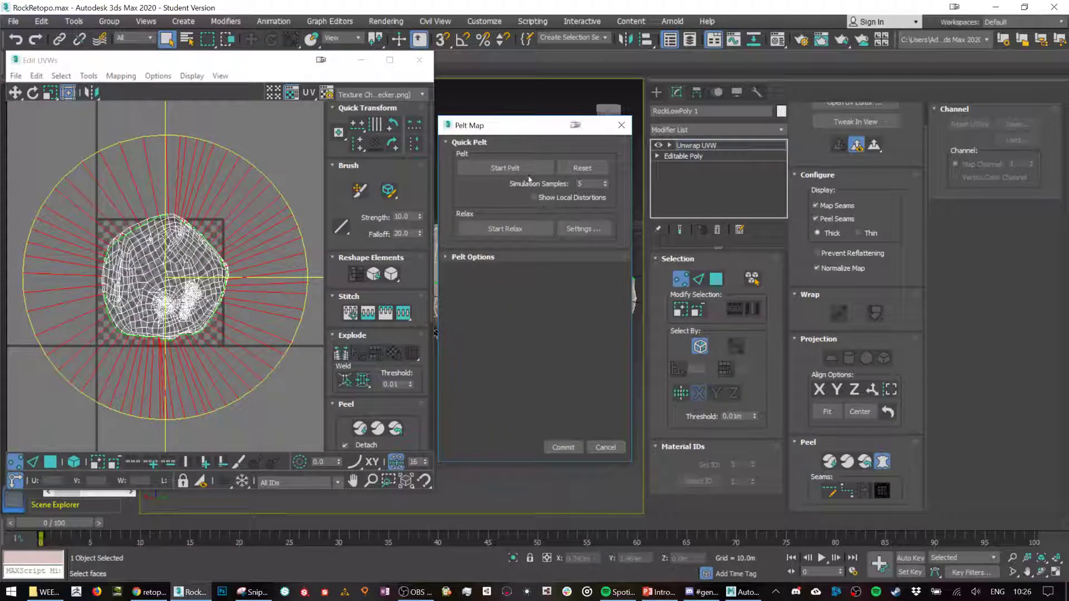
- Pelt and relax the lower half's UVs twice, commit them, and move the shell away from the UV tile
click(513, 167)
click(515, 229)
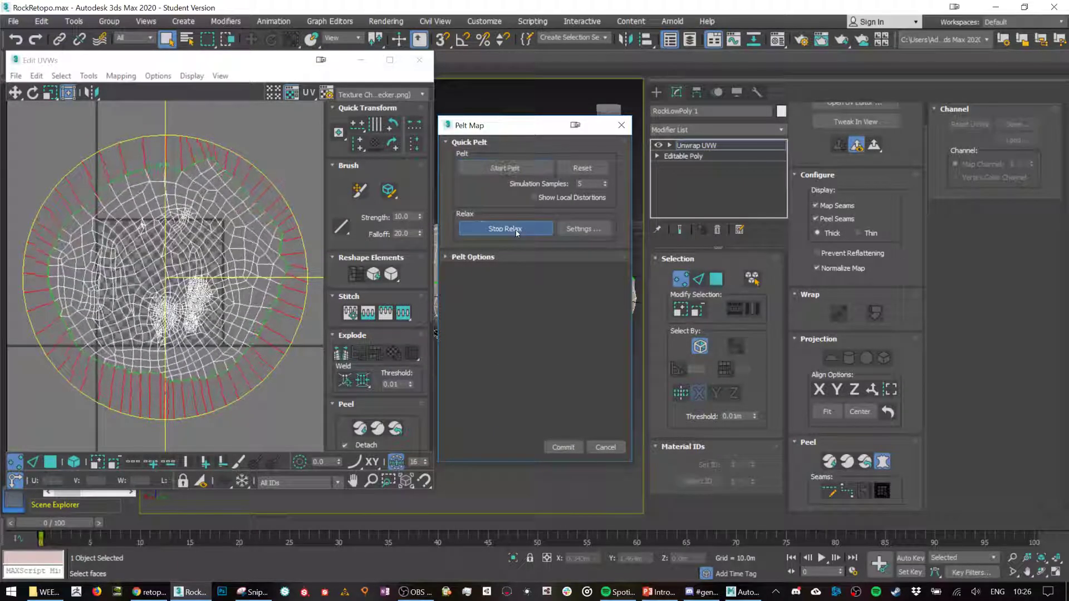
click(517, 230)
click(530, 170)
click(522, 229)
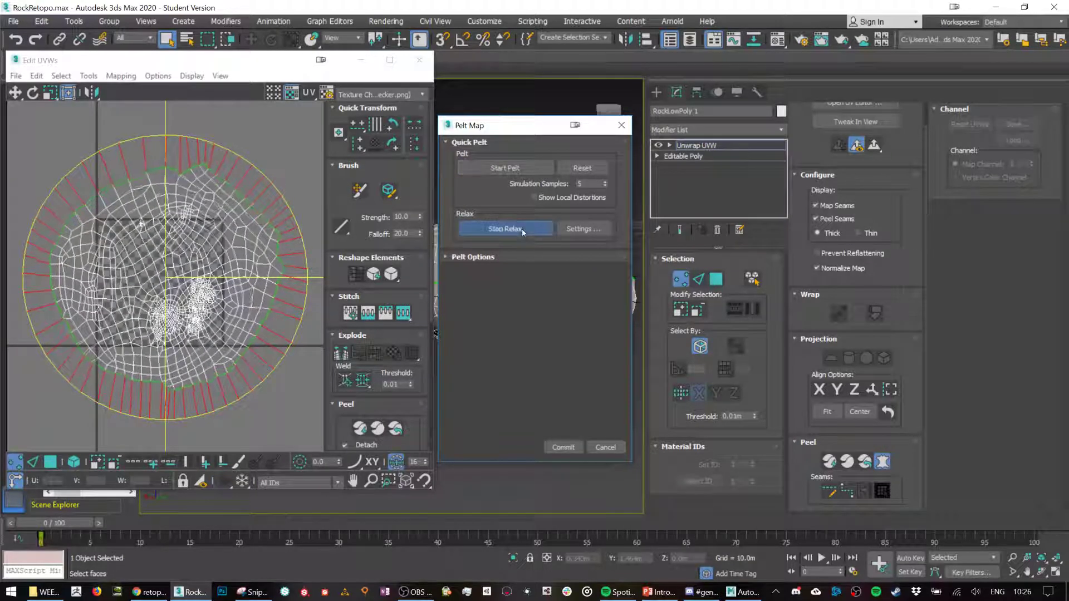
click(522, 229)
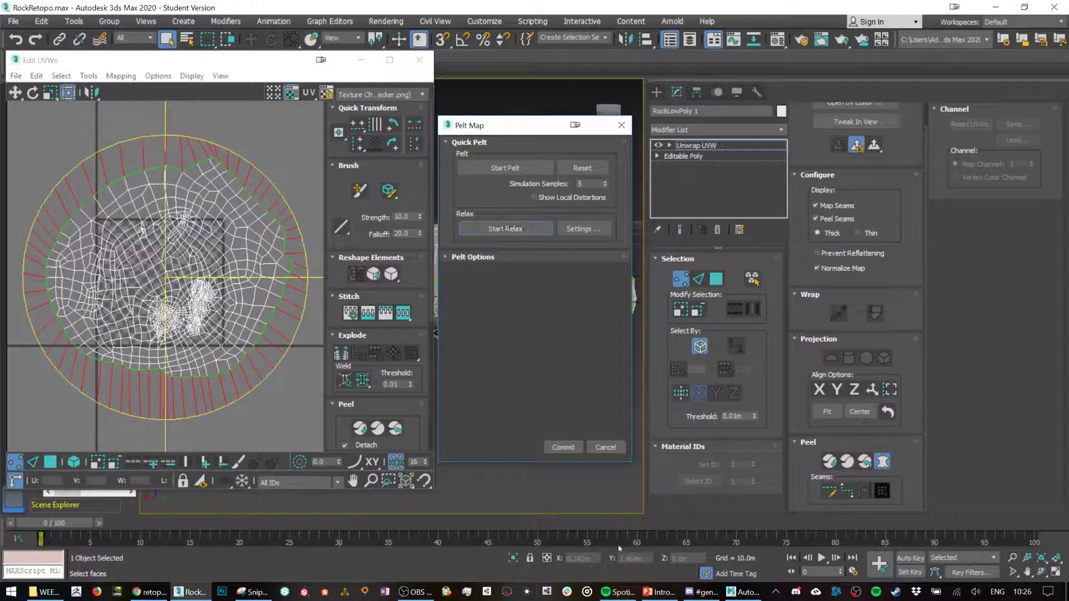
click(562, 447)
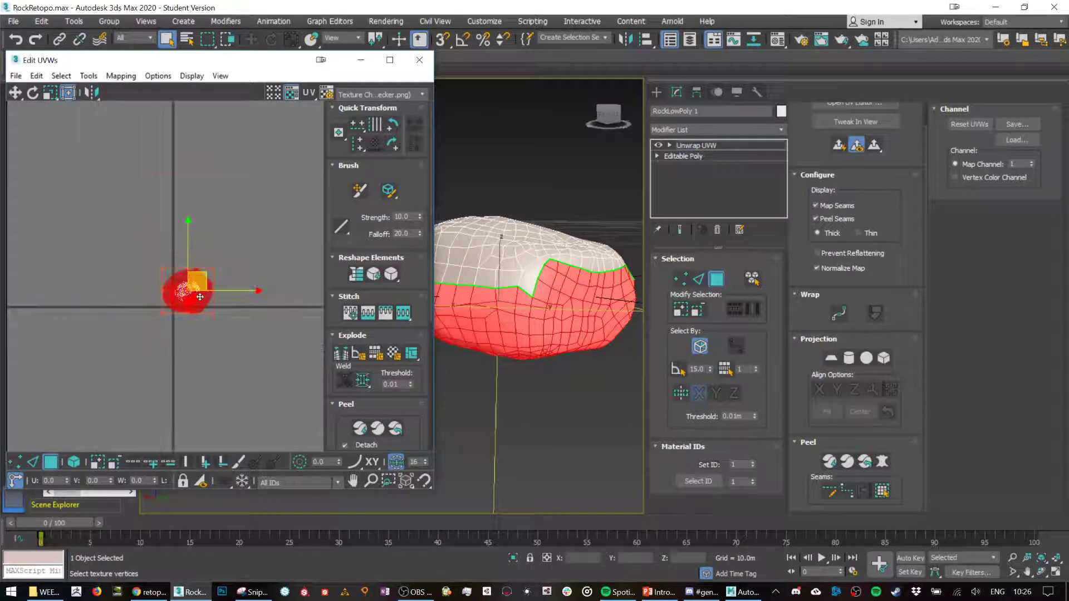
drag(200, 297, 133, 155)
- Select the rock's upper half up to the peel seams, pelt and relax its UVs, and commit the result
click(504, 243)
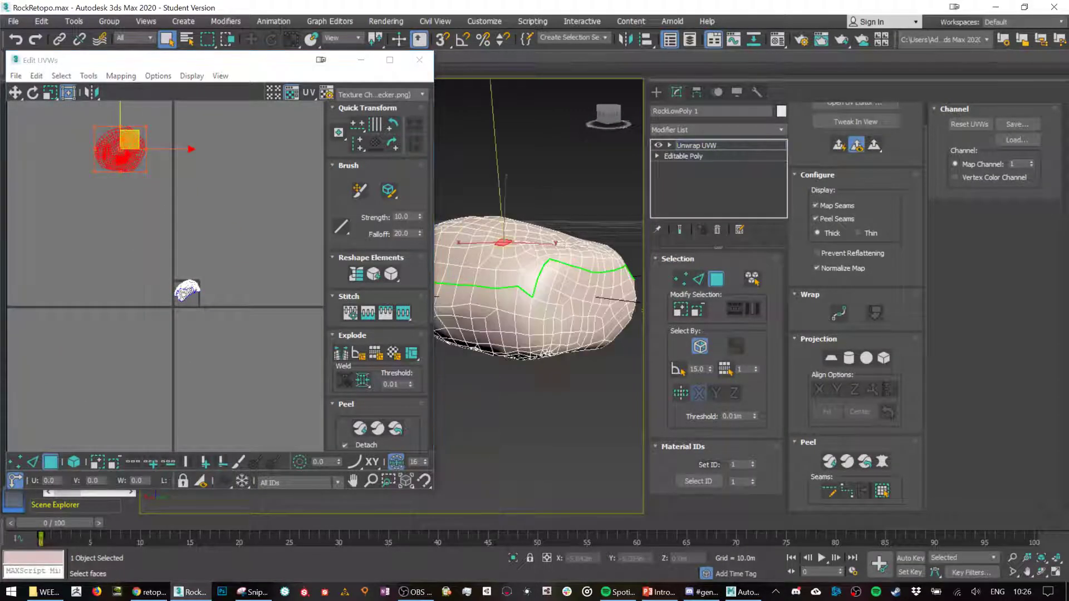
click(882, 491)
click(505, 168)
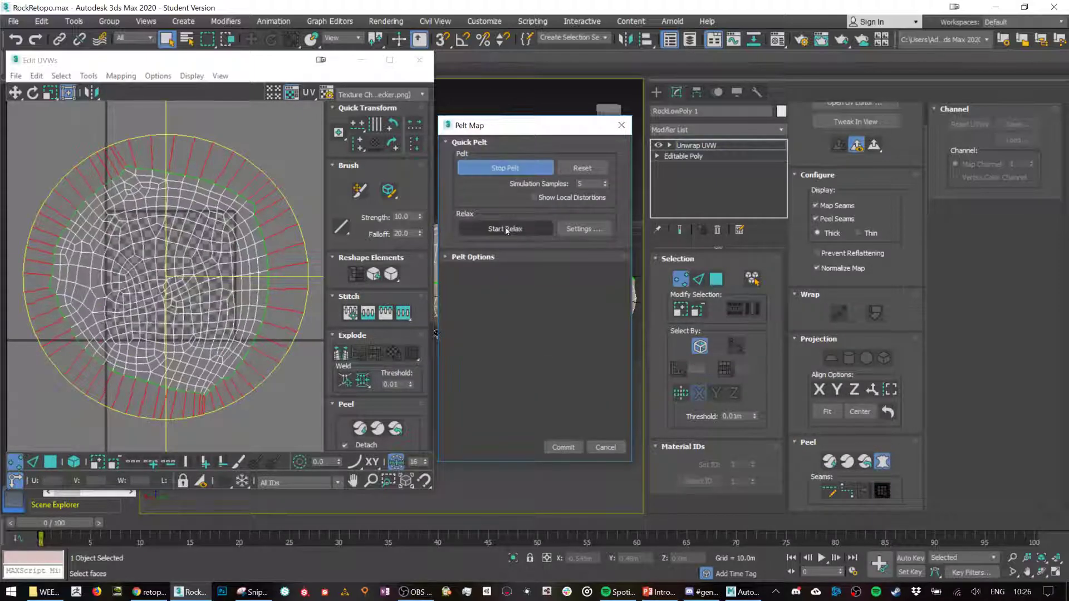
click(506, 228)
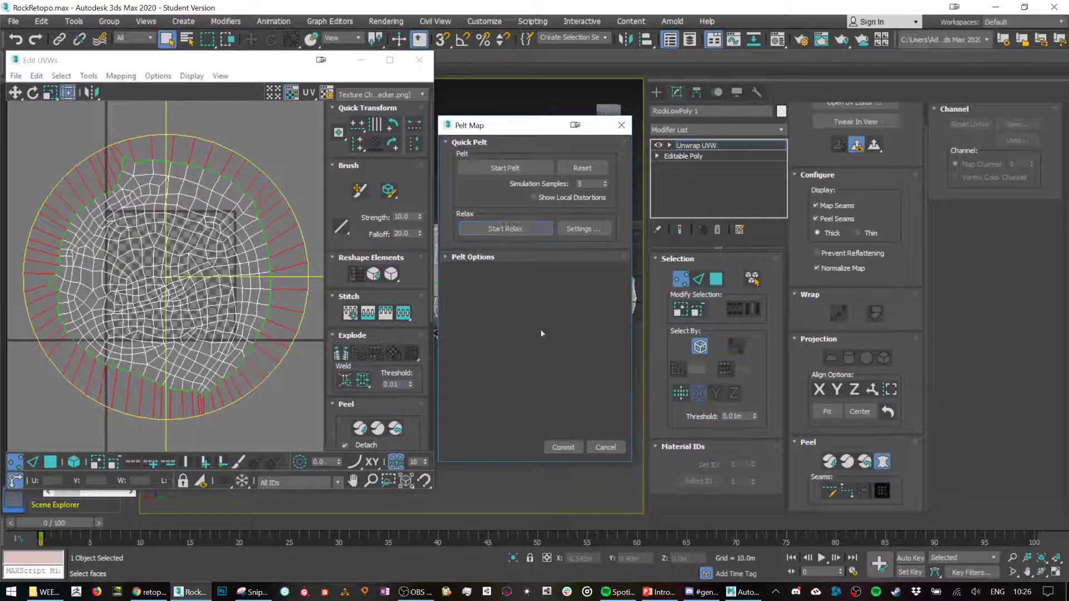
click(563, 447)
- Select both UV shells and pack them into the UV tile with Rescale and Rotate enabled
scroll(159, 188, down, 5)
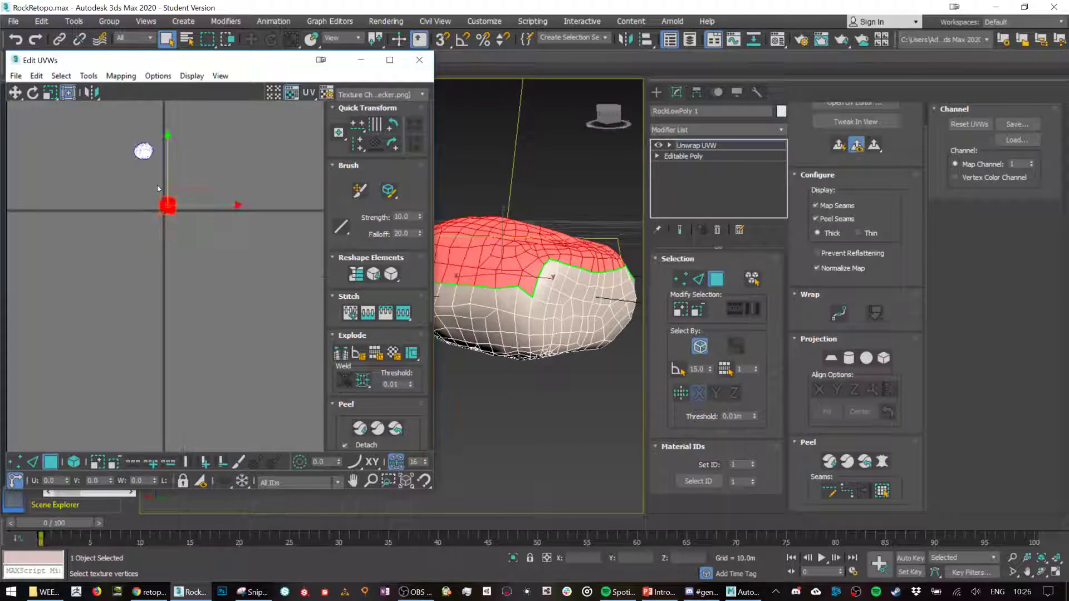
drag(106, 128, 219, 282)
scroll(215, 275, up, 1)
middle_drag(210, 271, 254, 354)
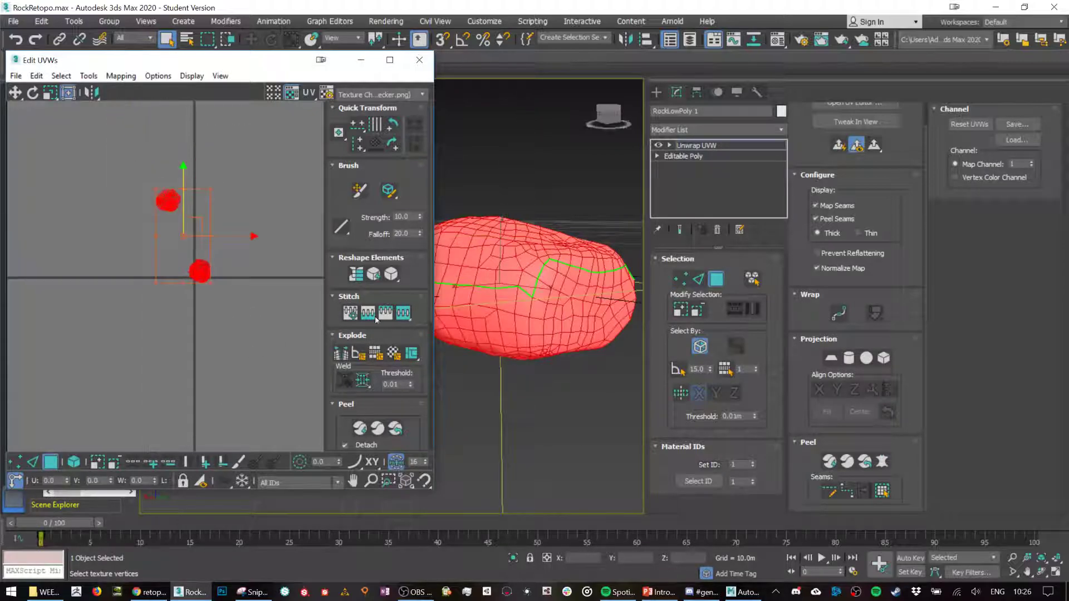
scroll(378, 319, down, 5)
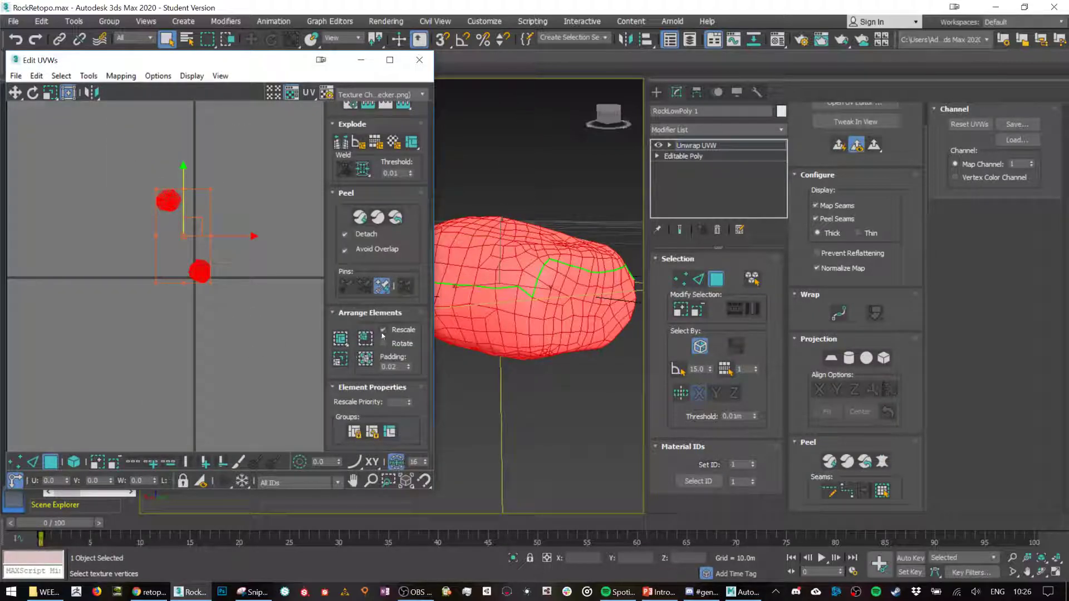
click(408, 364)
click(340, 339)
middle_drag(242, 250, 125, 192)
scroll(125, 191, up, 2)
middle_drag(239, 106, 258, 159)
click(257, 159)
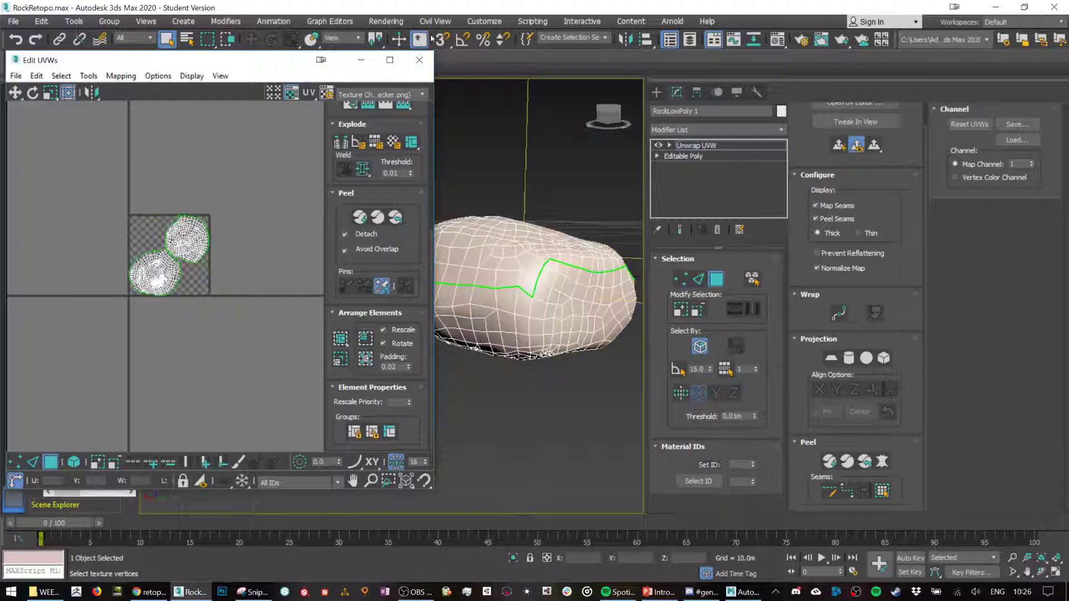
- Close the UV editor, convert RockLowPoly 1 to an Editable Poly, and save the scene
click(419, 59)
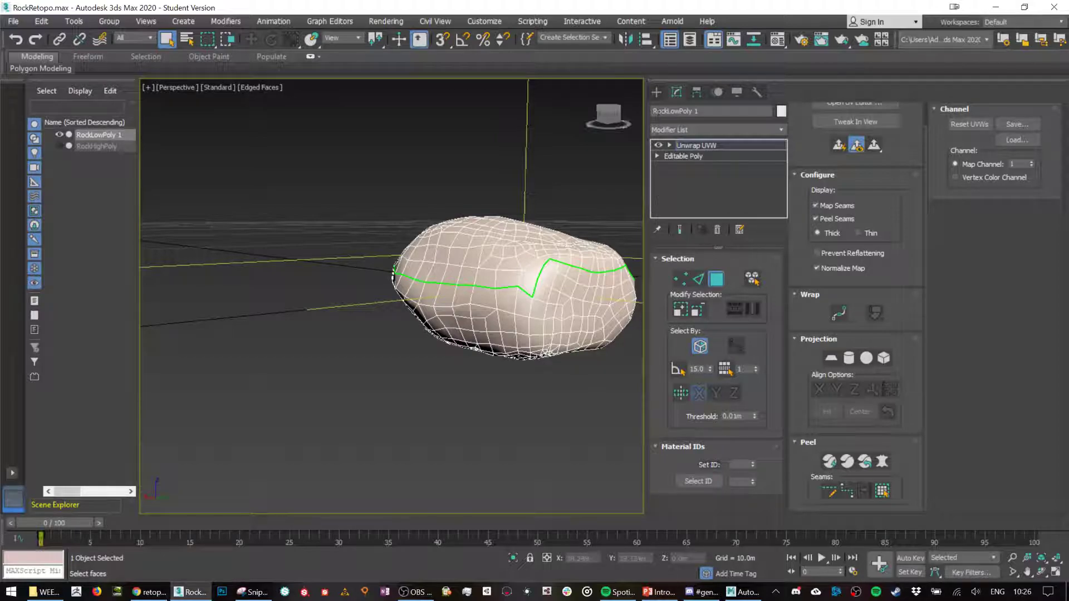
alt+middle_drag(532, 293, 423, 293)
right_click(423, 292)
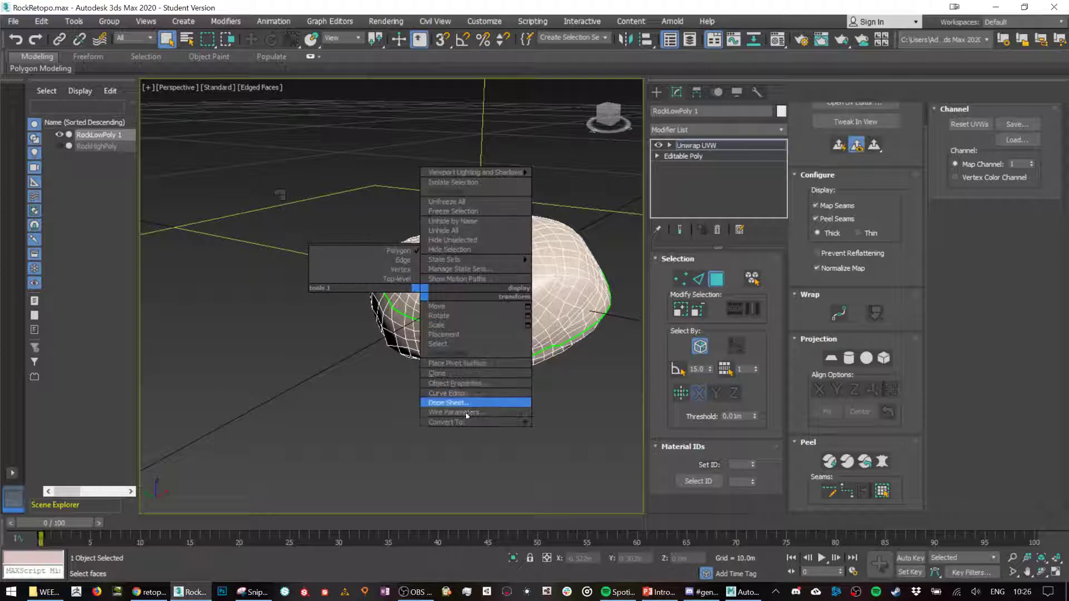
mouse_move(473, 422)
click(573, 432)
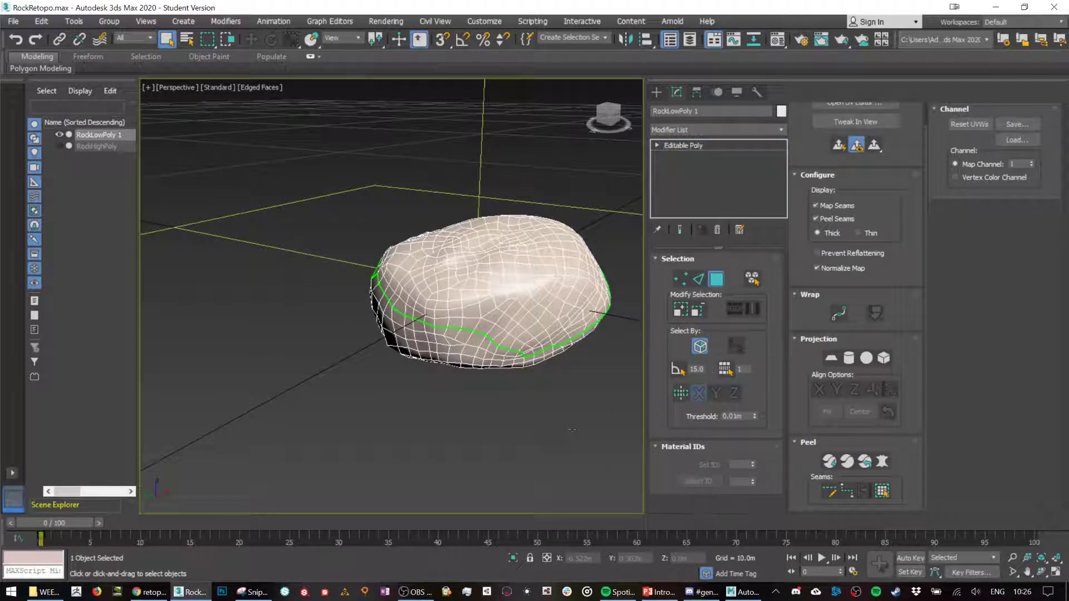
alt+middle_drag(532, 321, 502, 325)
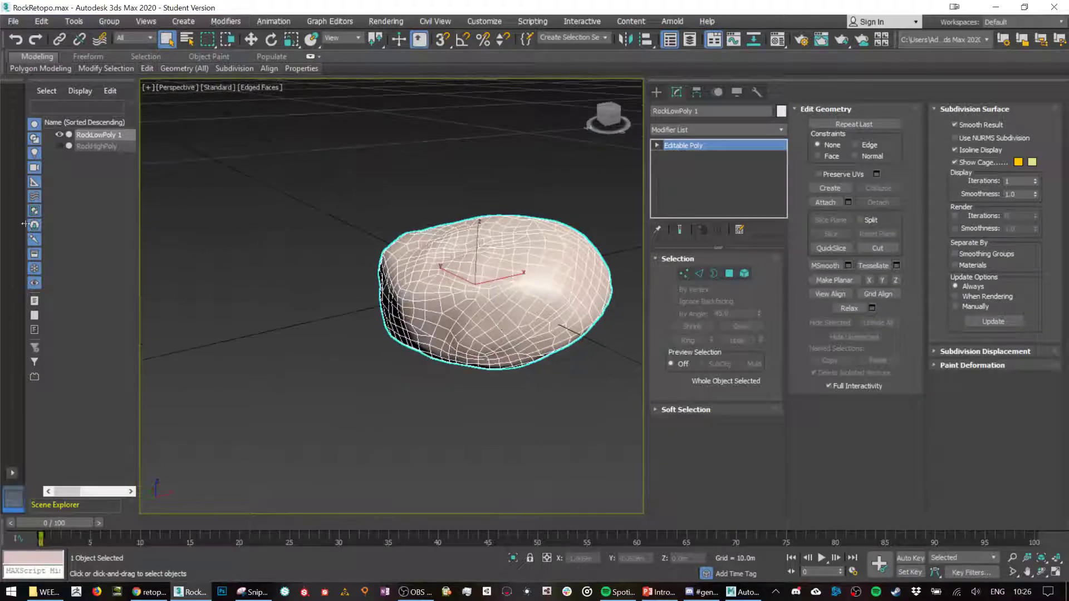
key(ctrl+s)
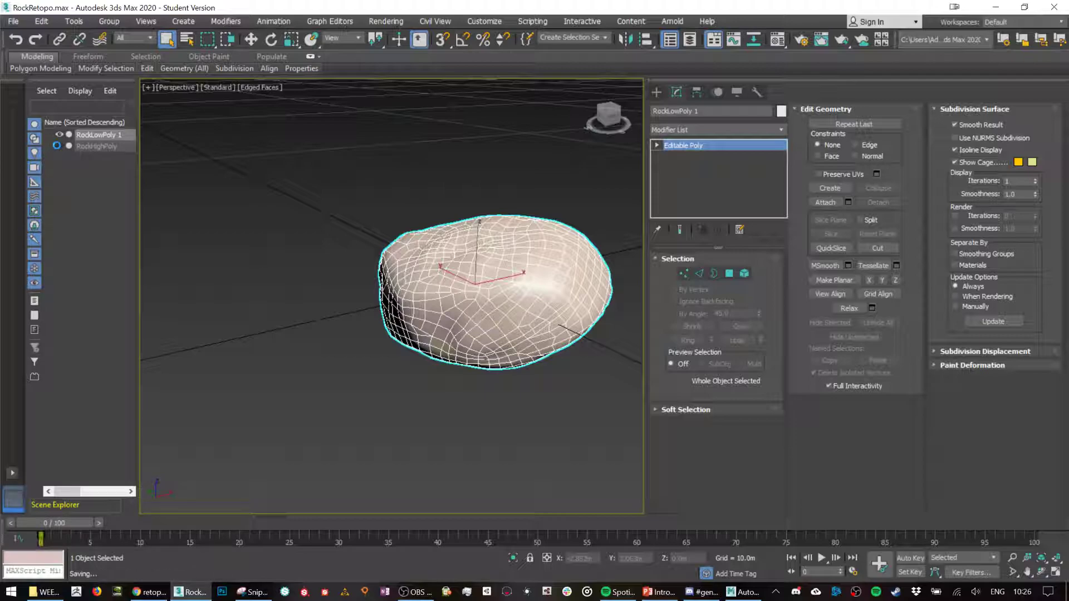
- Show RockHighPoly again and open Render To Texture for RockLowPoly 1
click(59, 146)
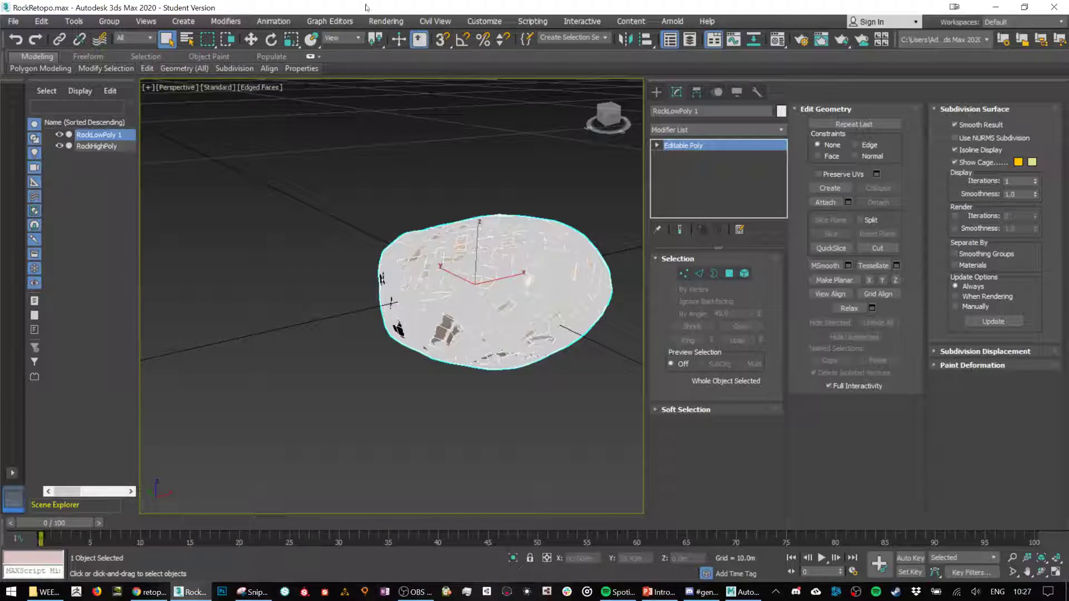
click(376, 22)
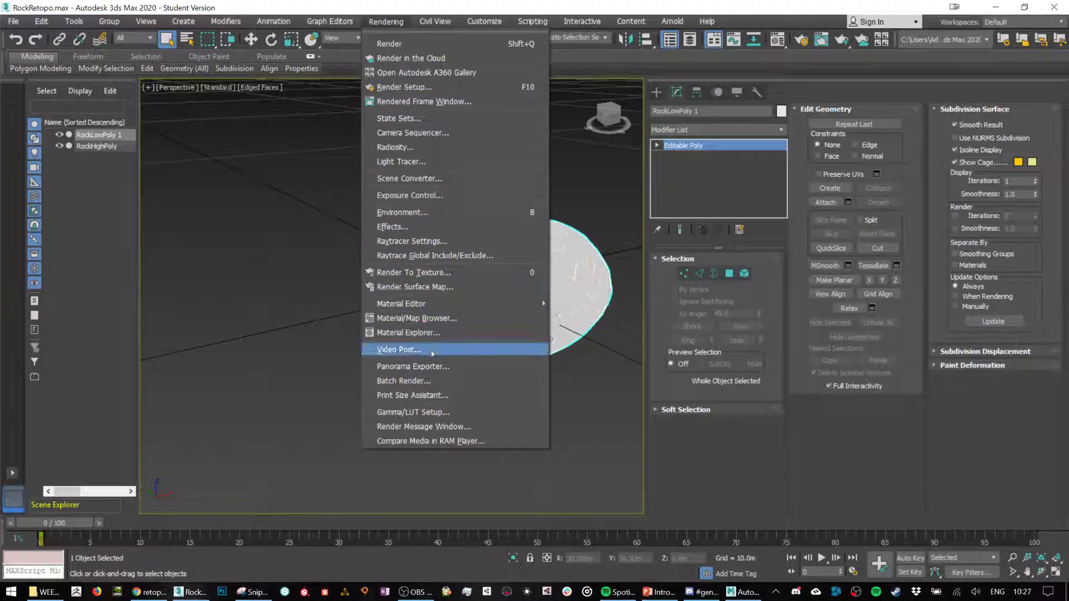
click(427, 272)
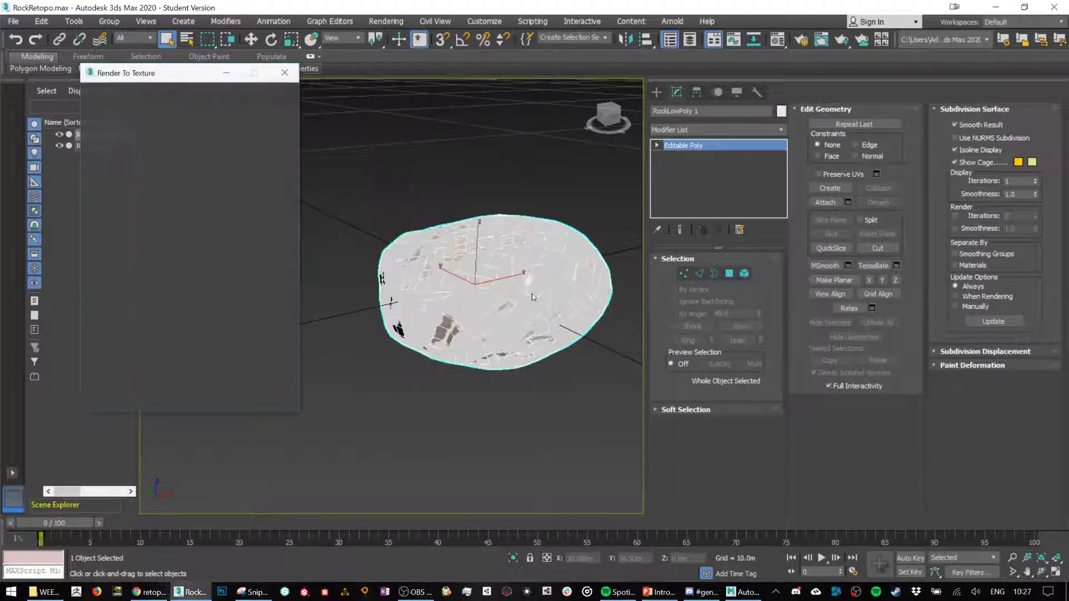
drag(167, 78, 326, 104)
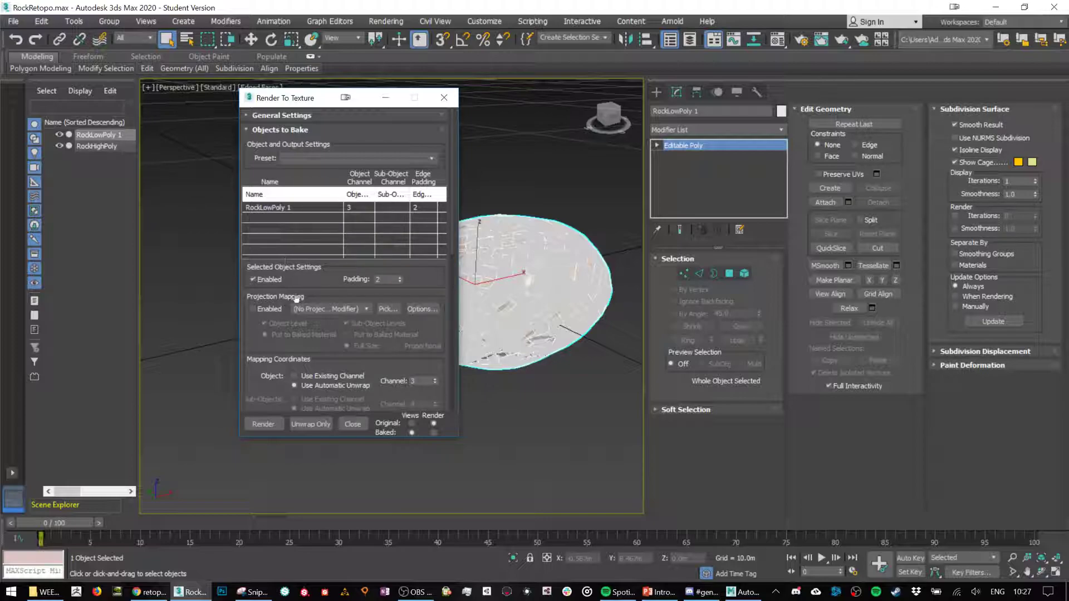
- Enable projection mapping for RockLowPoly 1 and add RockHighPoly as the projection target
scroll(296, 305, down, 2)
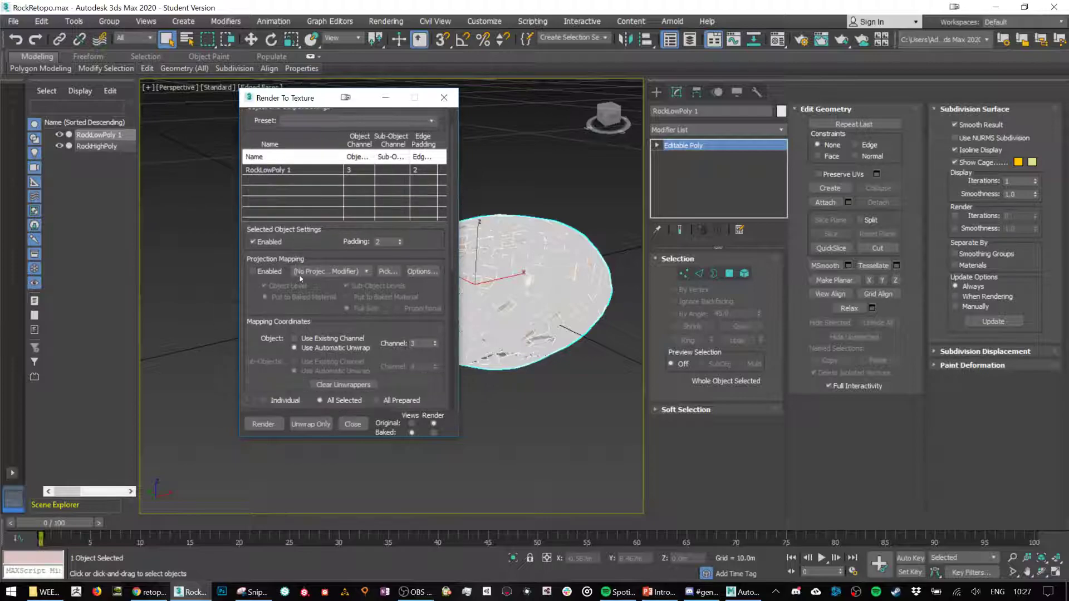
click(253, 271)
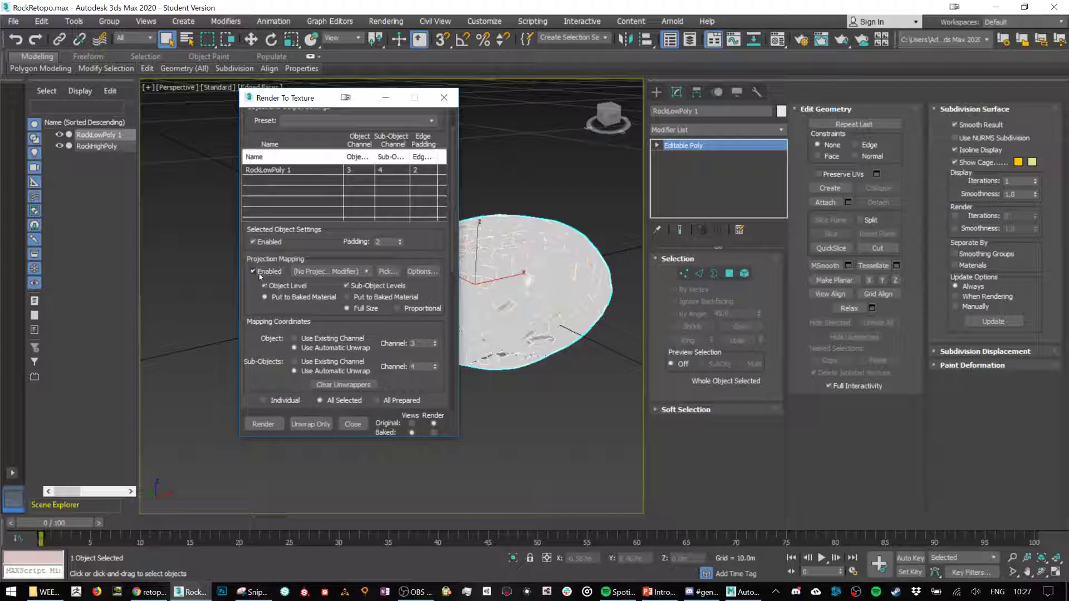
click(385, 271)
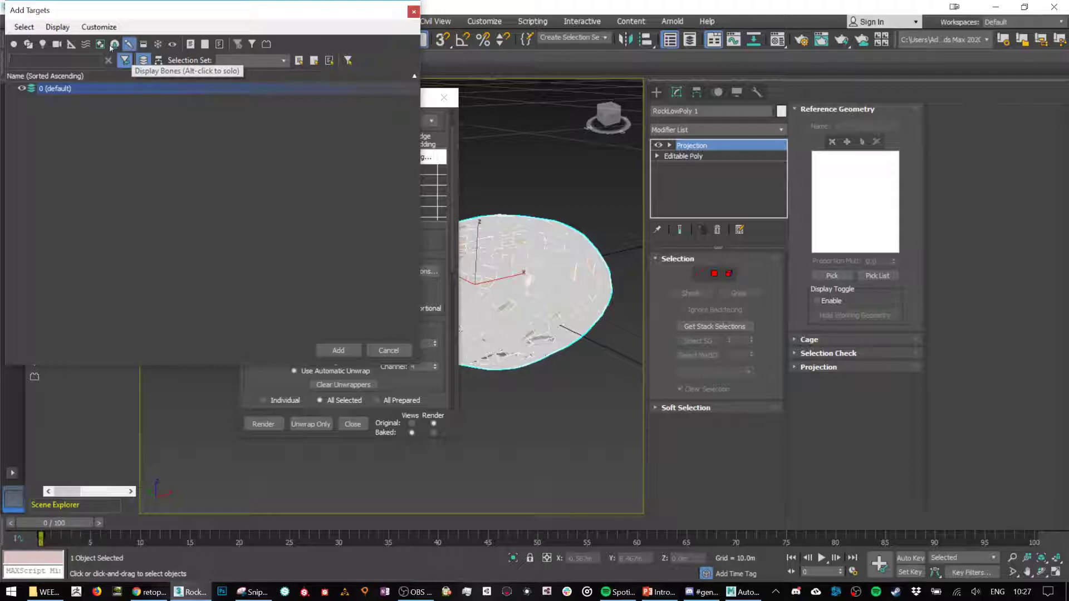
click(13, 44)
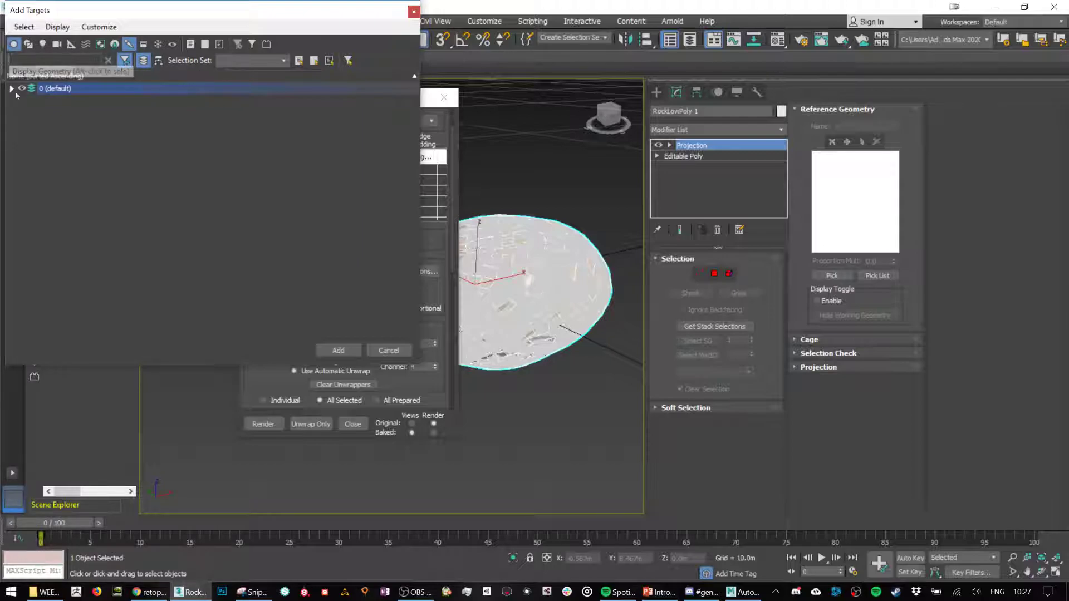
double_click(57, 101)
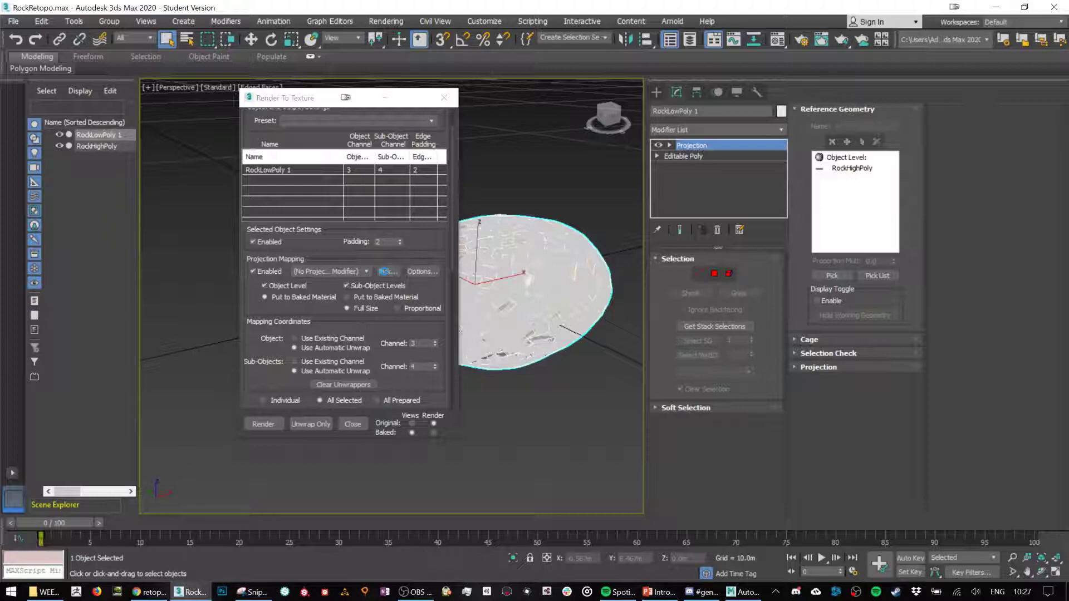
click(385, 272)
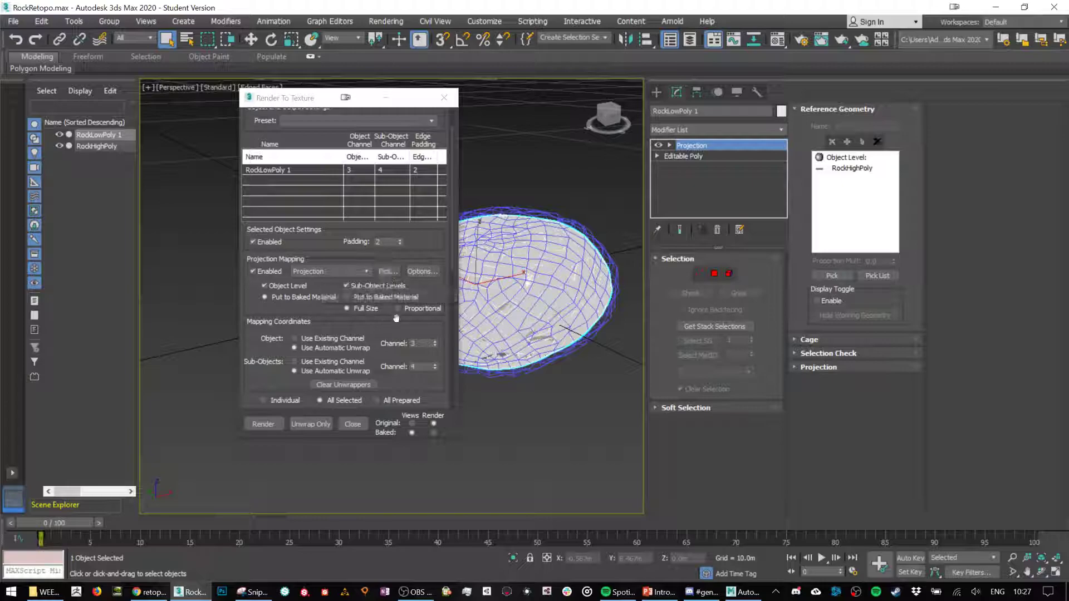
- Pick RockHighPoly from the default layer again as a projection target for RockLowPoly 1
scroll(361, 316, down, 2)
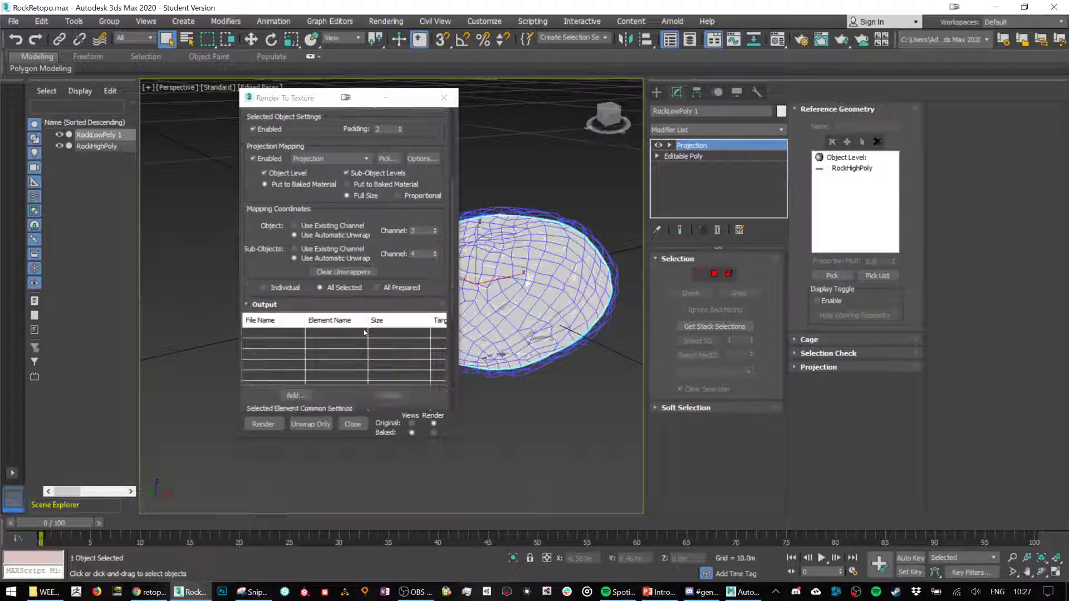
scroll(411, 193, up, 1)
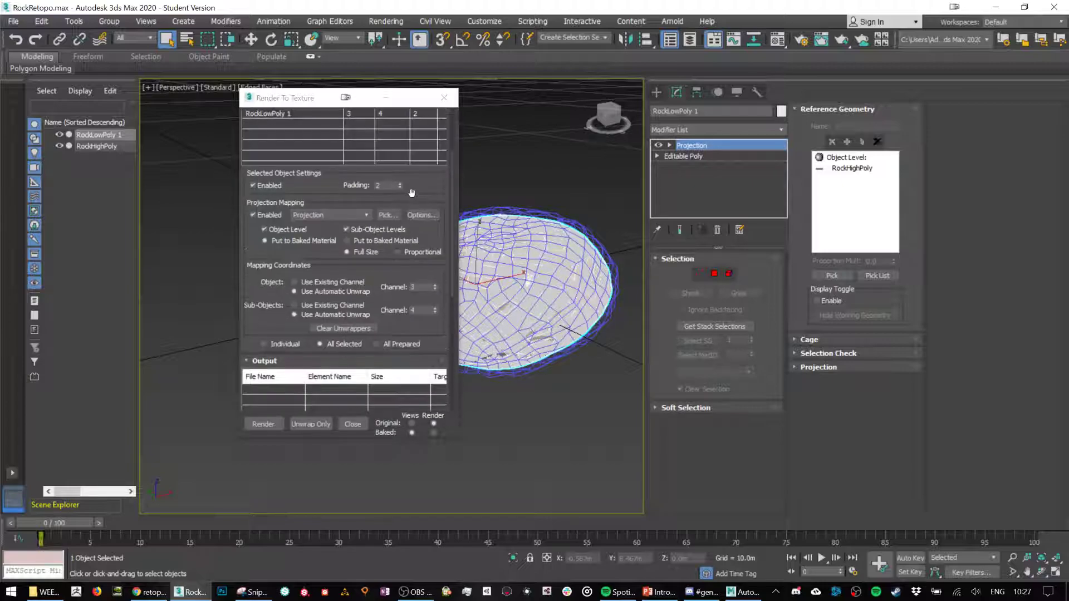
click(388, 215)
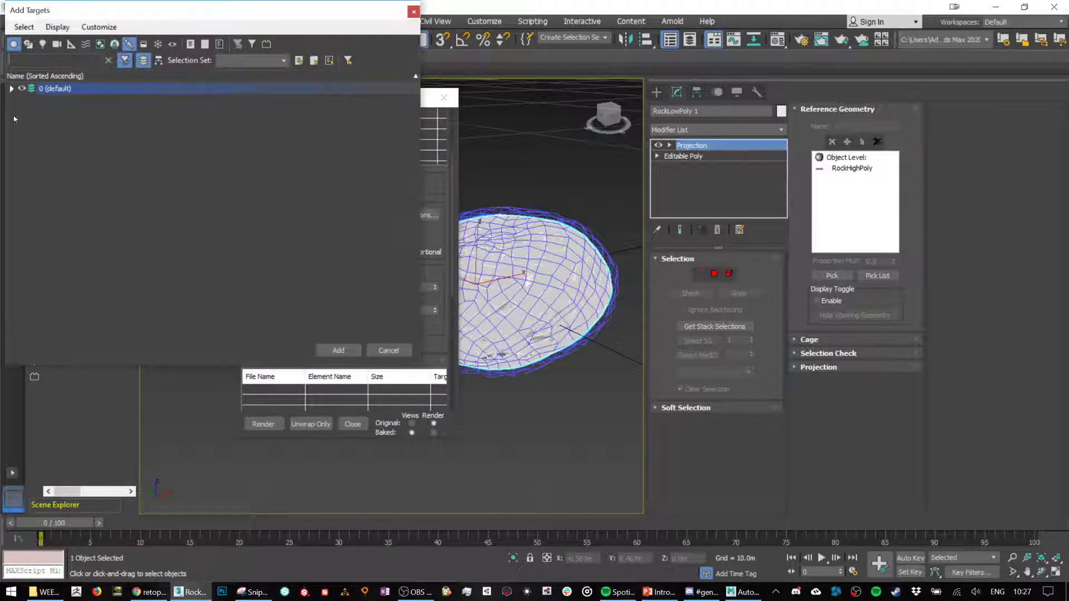
click(11, 88)
click(70, 100)
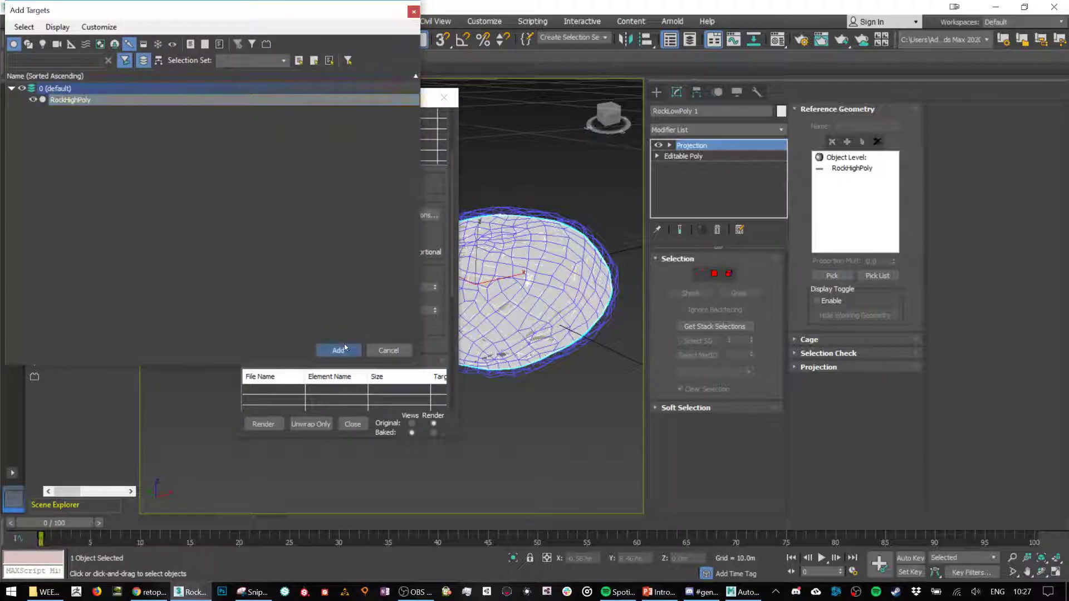
click(345, 349)
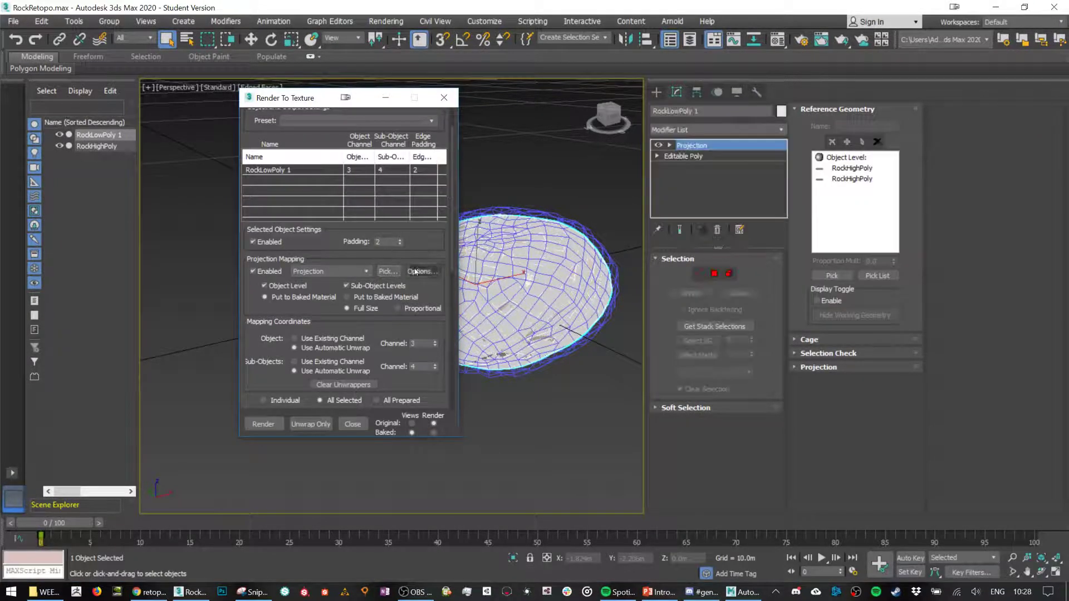
- Set the mapping coordinates of both the object and the sub-objects to use existing channel 1
scroll(424, 306, down, 3)
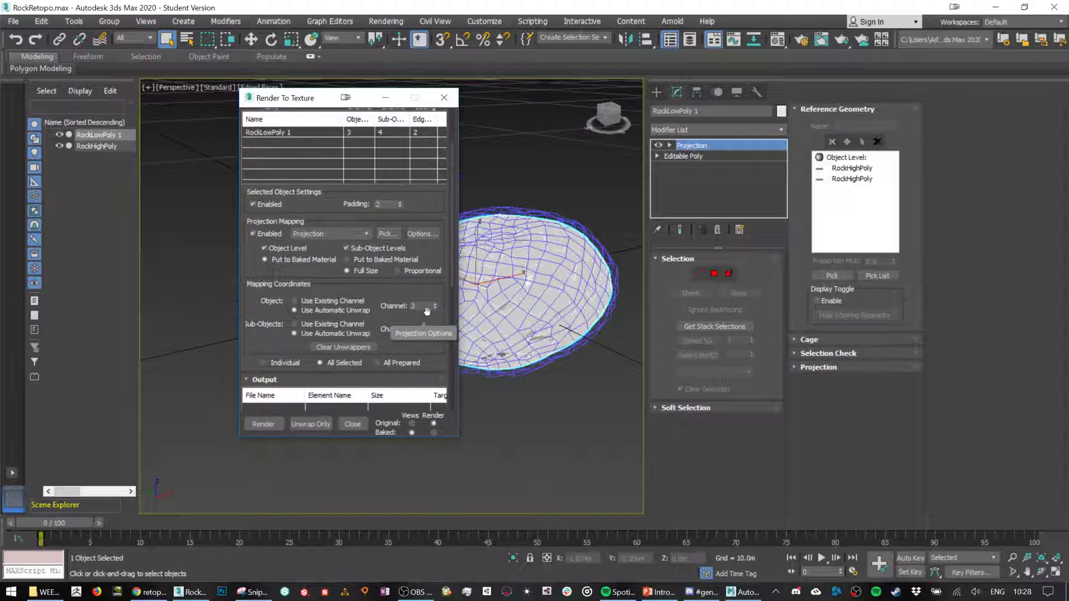
scroll(427, 311, down, 1)
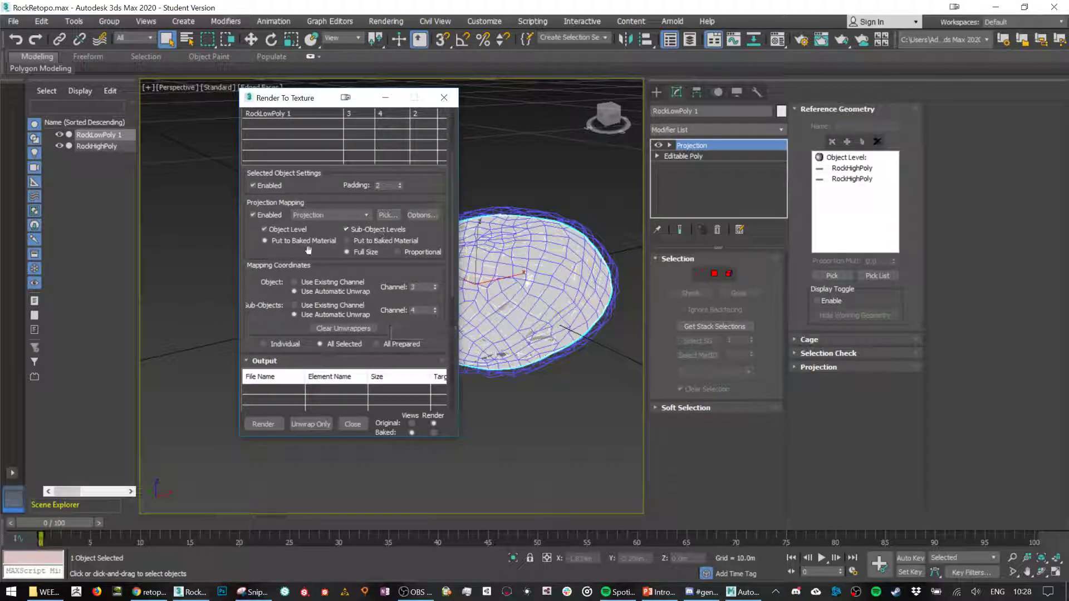
click(295, 283)
click(299, 307)
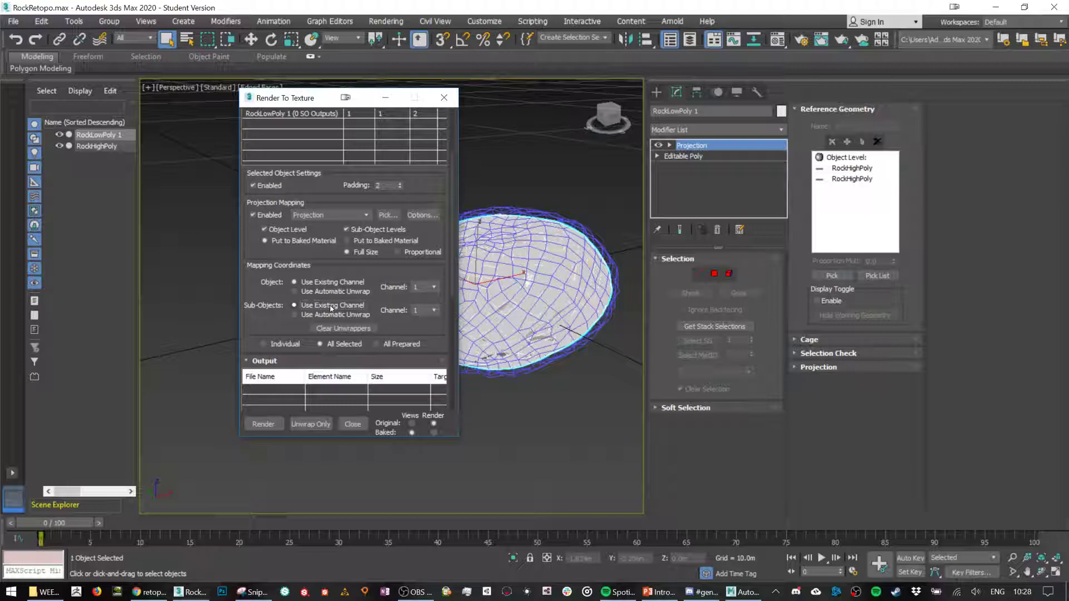
- Add a NormalsMap texture element to the bake output
scroll(369, 243, down, 5)
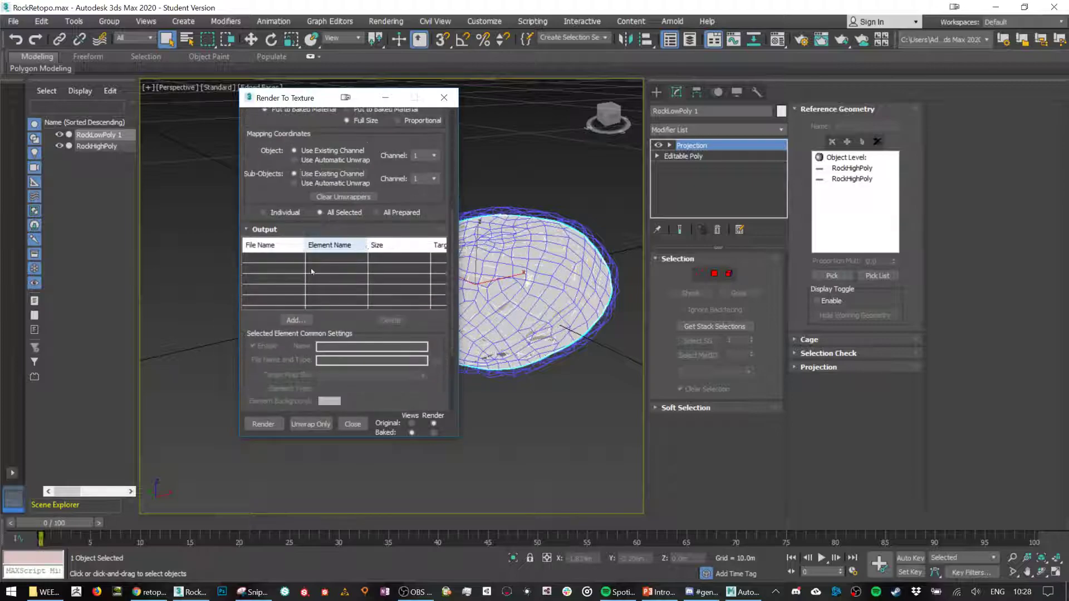
click(295, 323)
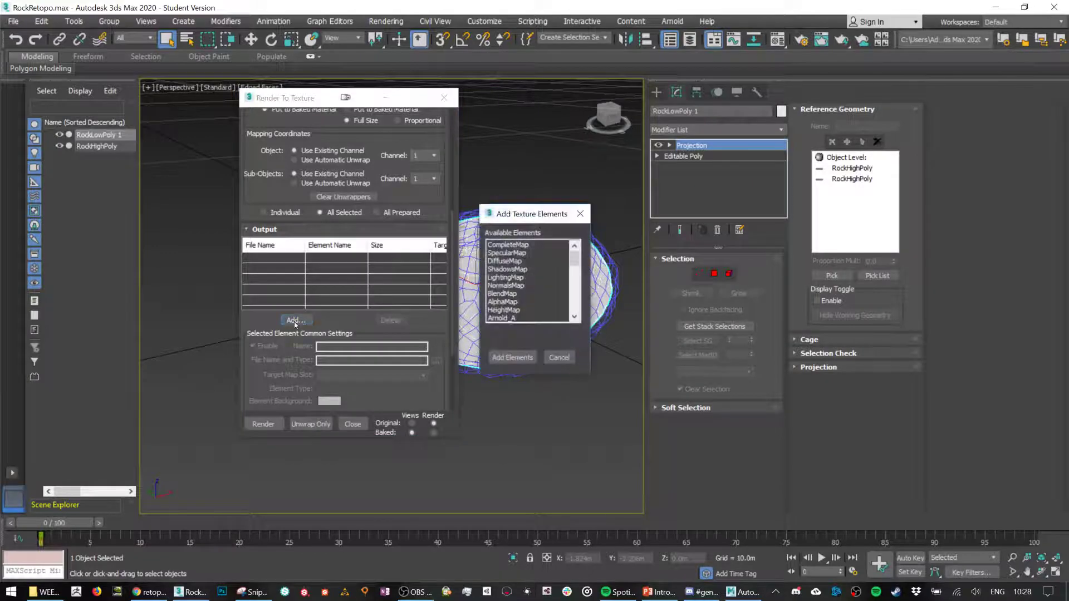
double_click(505, 286)
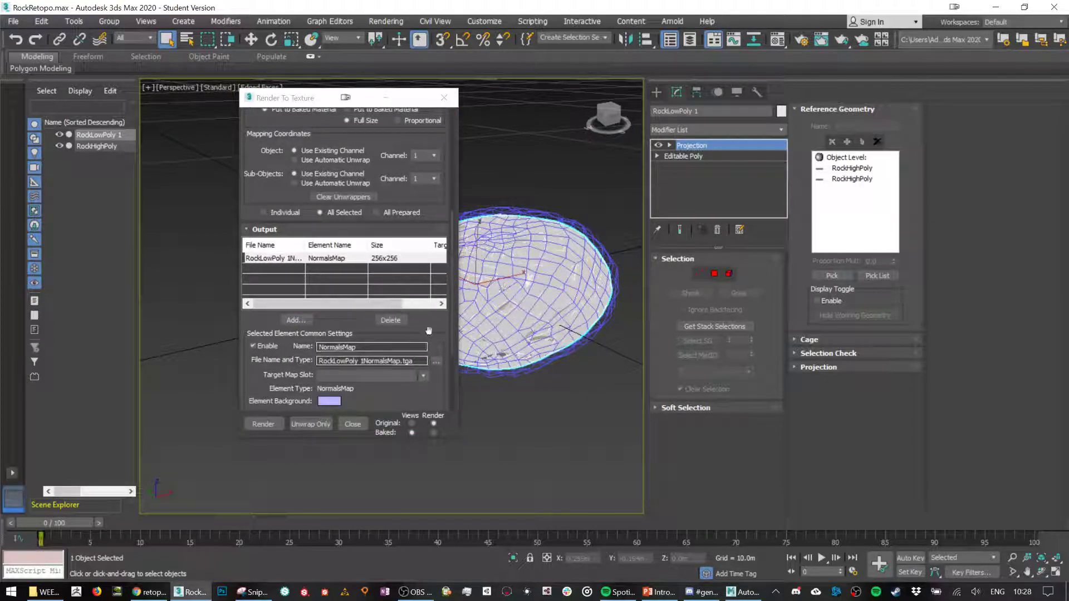
- Set the normals map to save as a PNG named RockNormals in the Asset Design 2019-20 folder, accepting the Optimized palette (256) configuration
scroll(430, 328, down, 2)
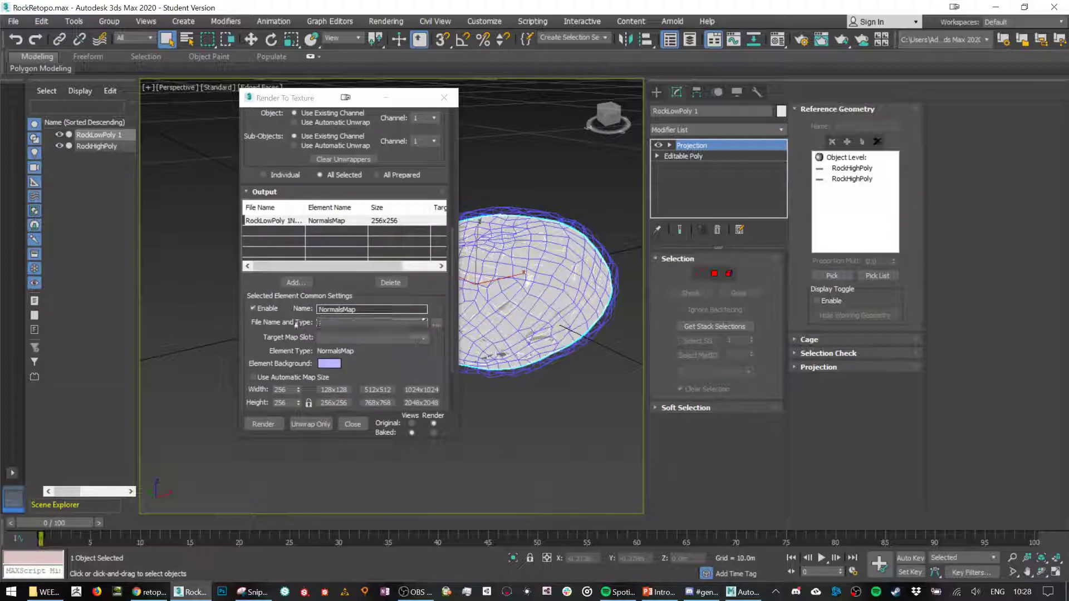
scroll(294, 321, down, 2)
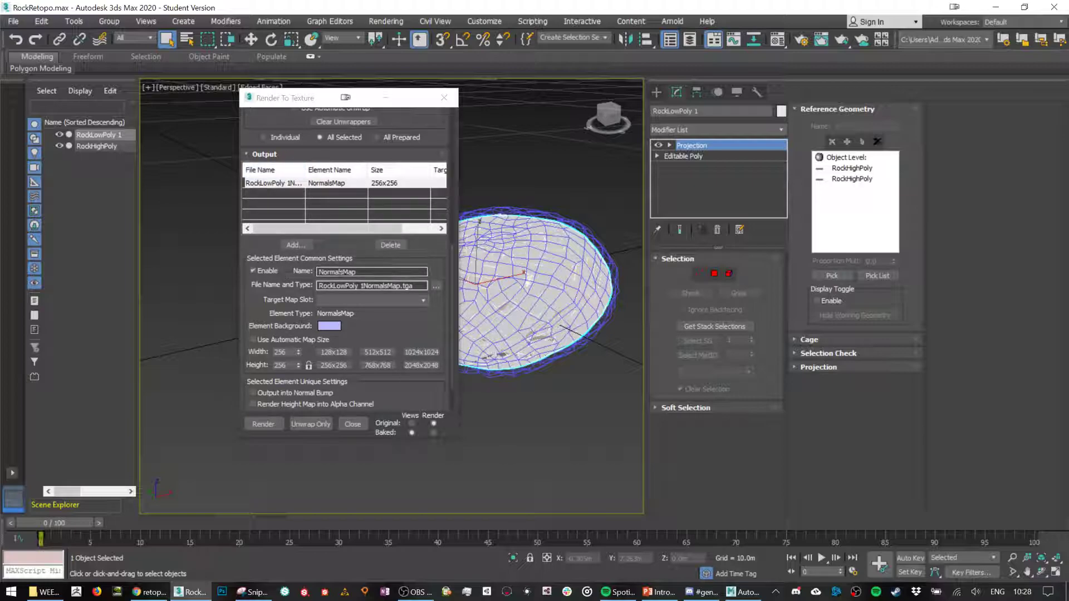
click(437, 287)
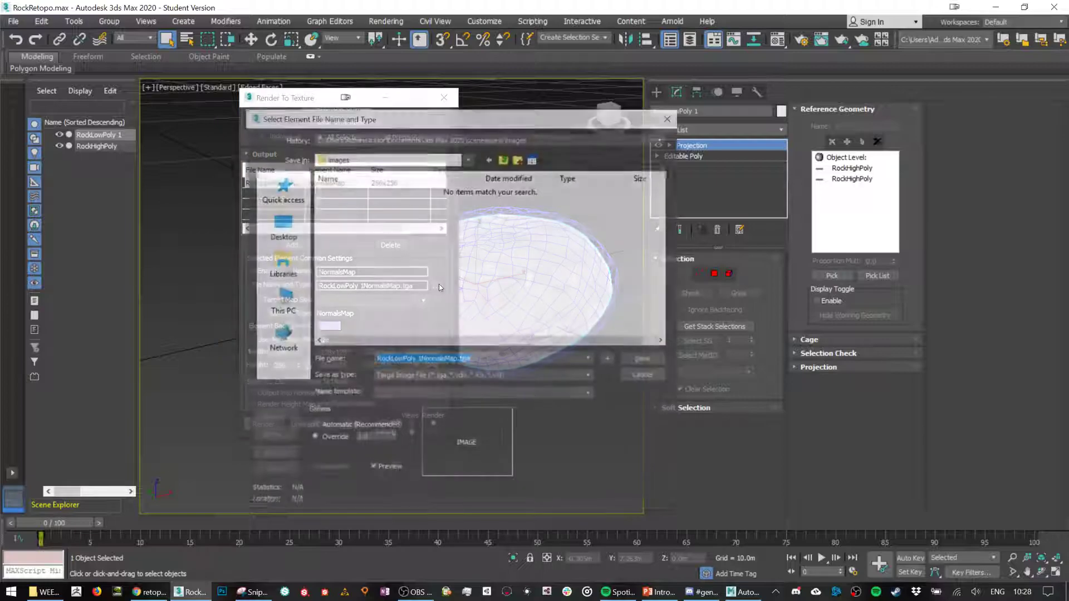
click(461, 378)
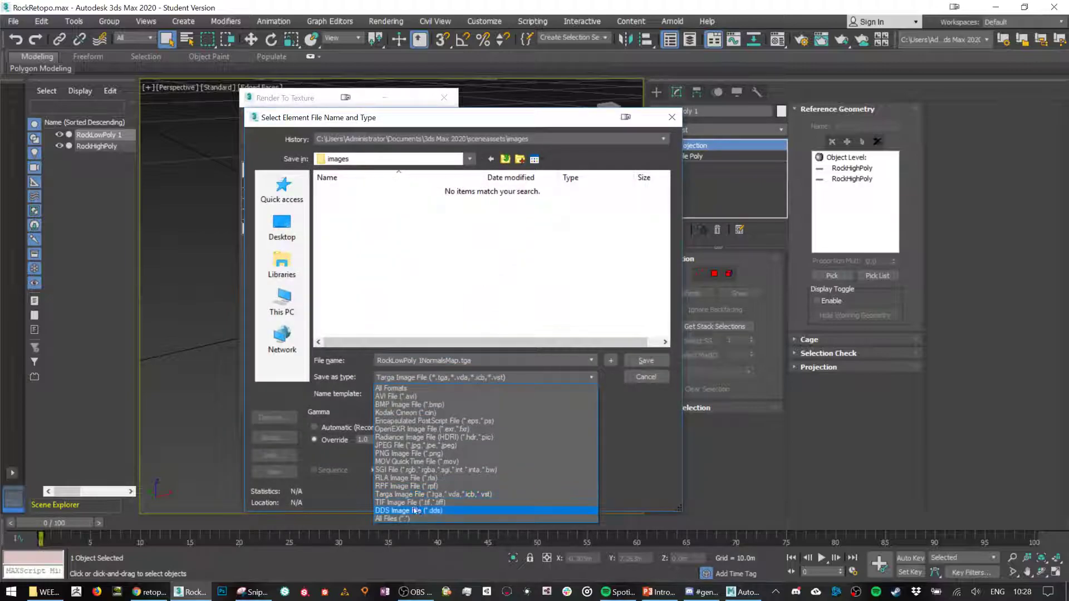
click(390, 453)
click(283, 189)
scroll(415, 267, down, 5)
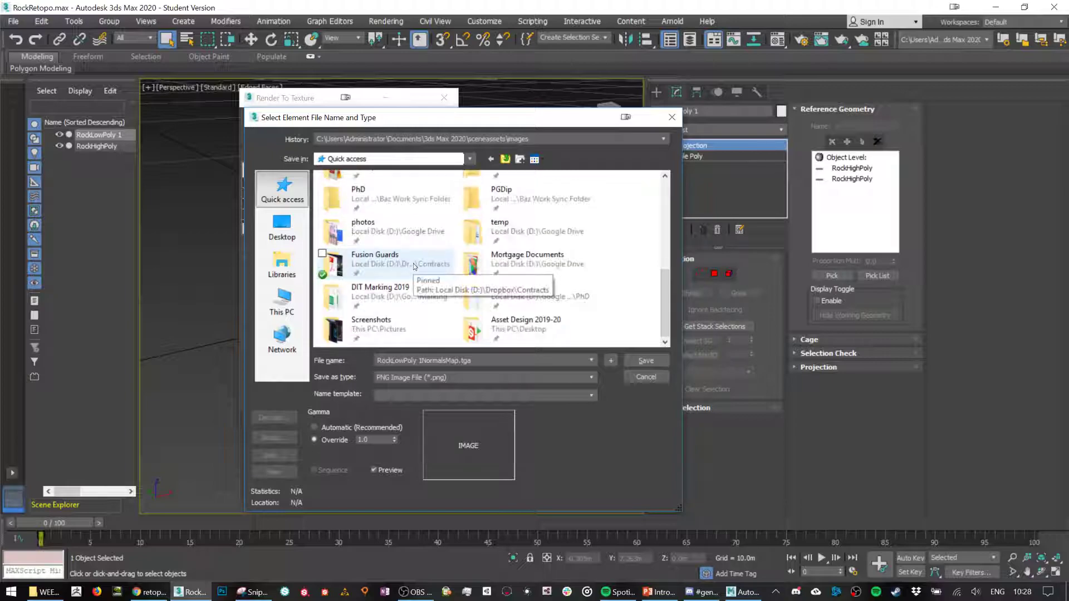
double_click(504, 323)
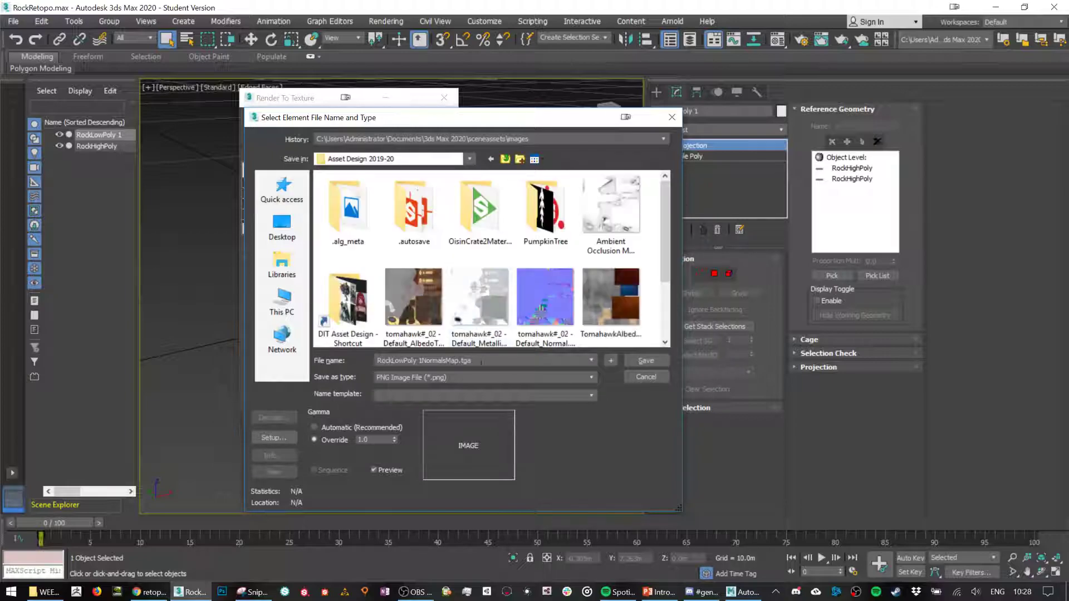
text(Rock)
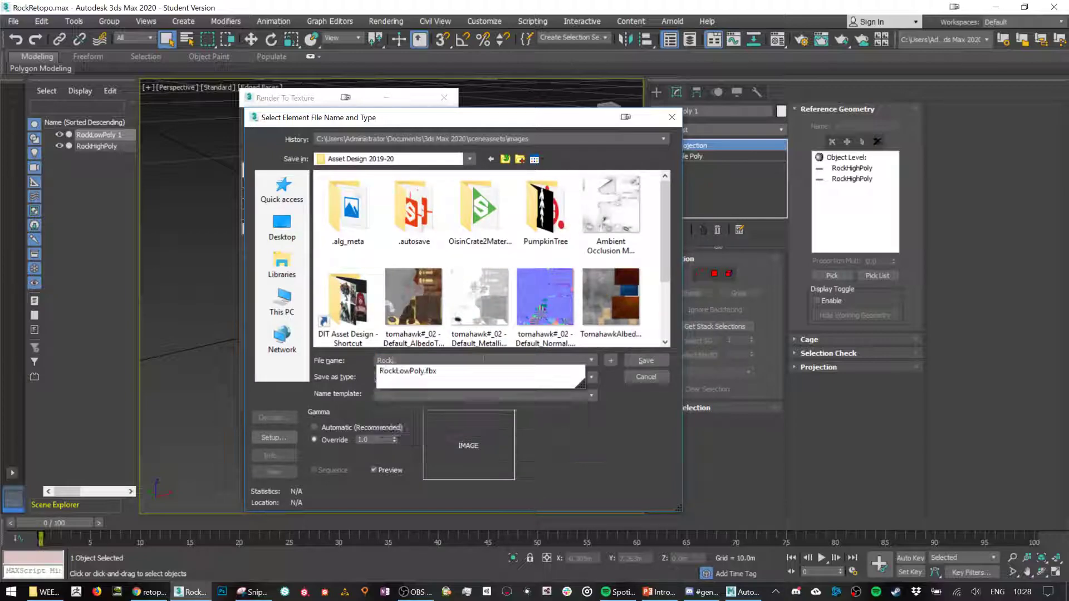
text(Normals)
key(Return)
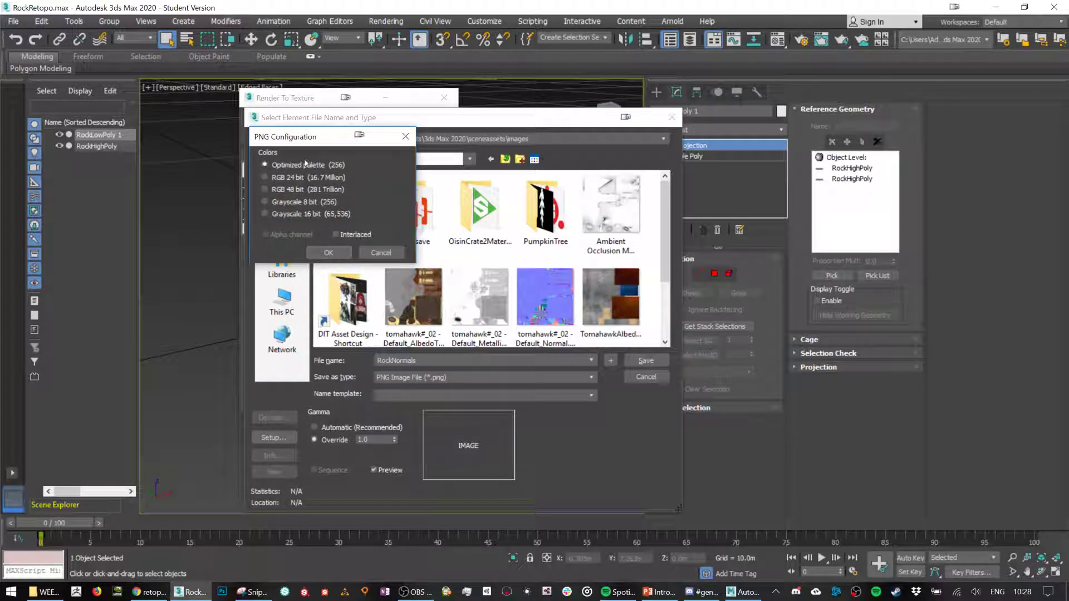
click(334, 254)
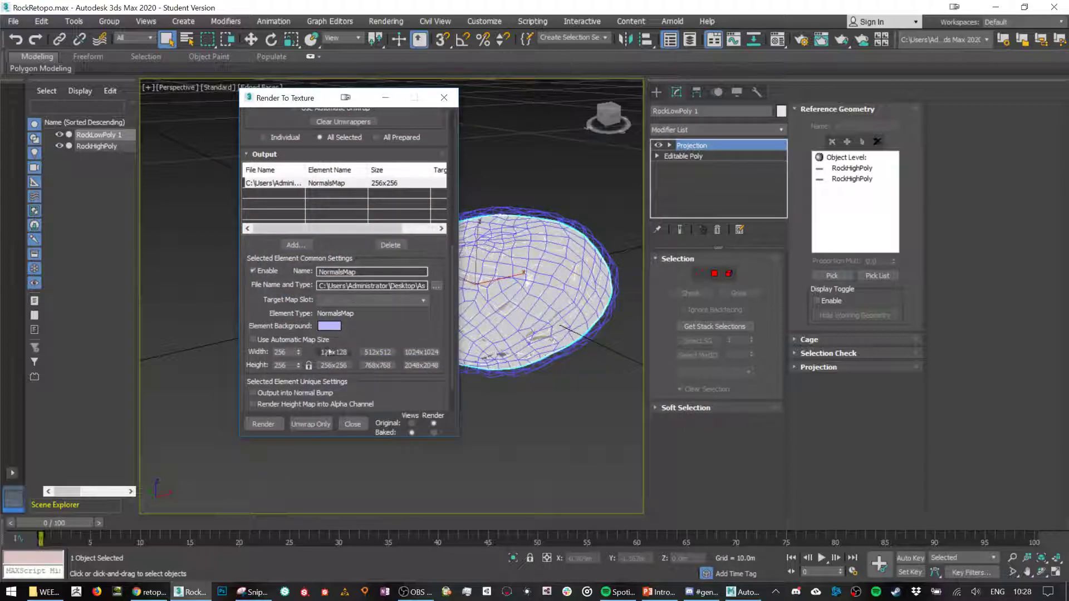
- Set the normals map output size to 4096 by 4096
click(421, 365)
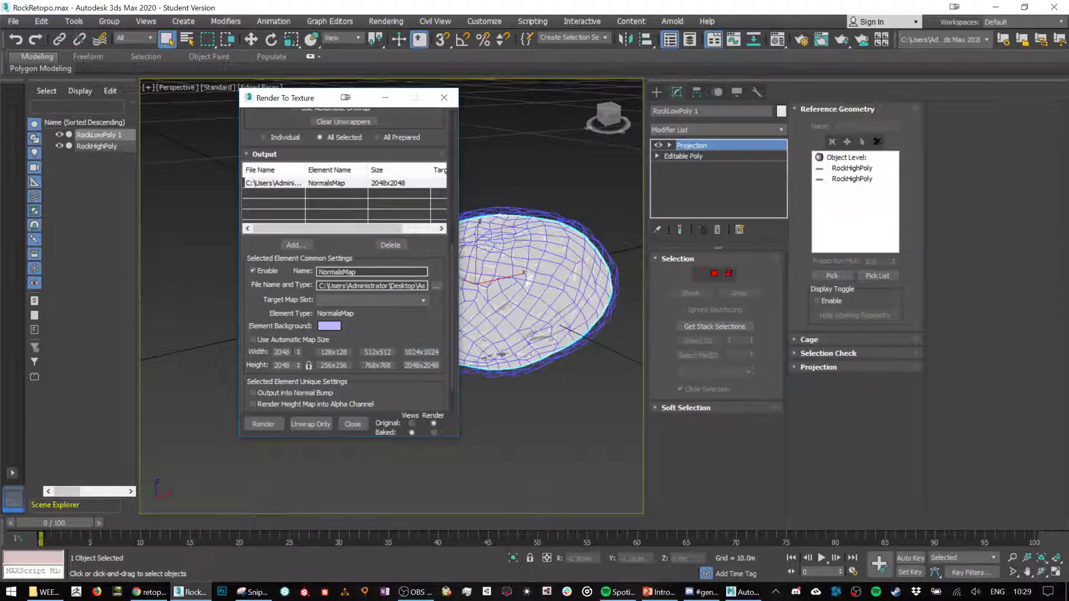
double_click(292, 352)
text(4096)
key(Return)
double_click(292, 365)
text(4)
key(Return)
- Expand the Baked Material settings and review the bake setup from the output options back up to the object list
scroll(402, 329, down, 2)
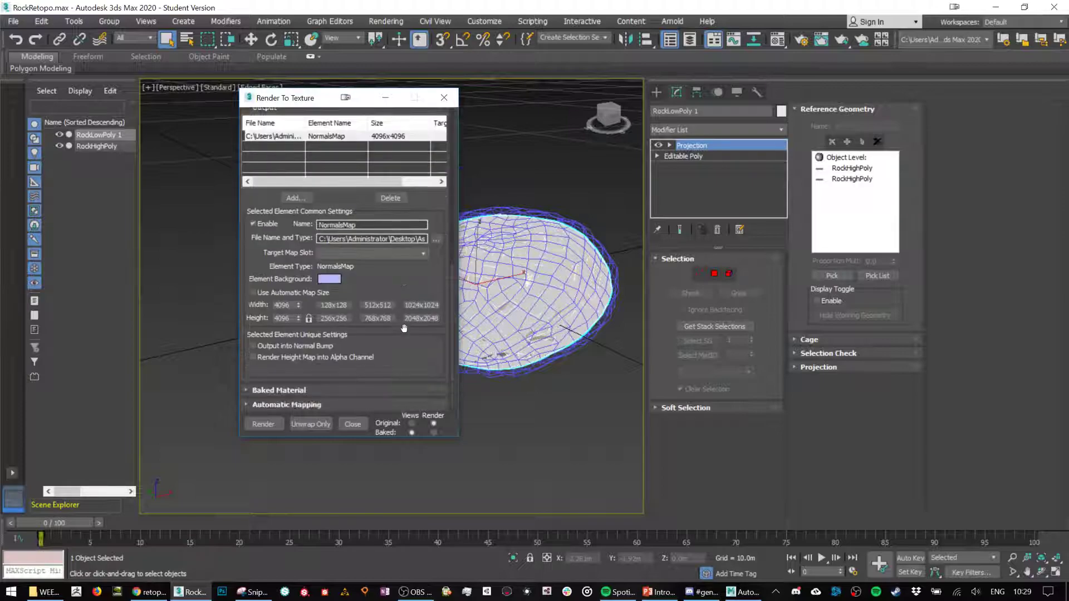
click(372, 390)
scroll(396, 305, up, 4)
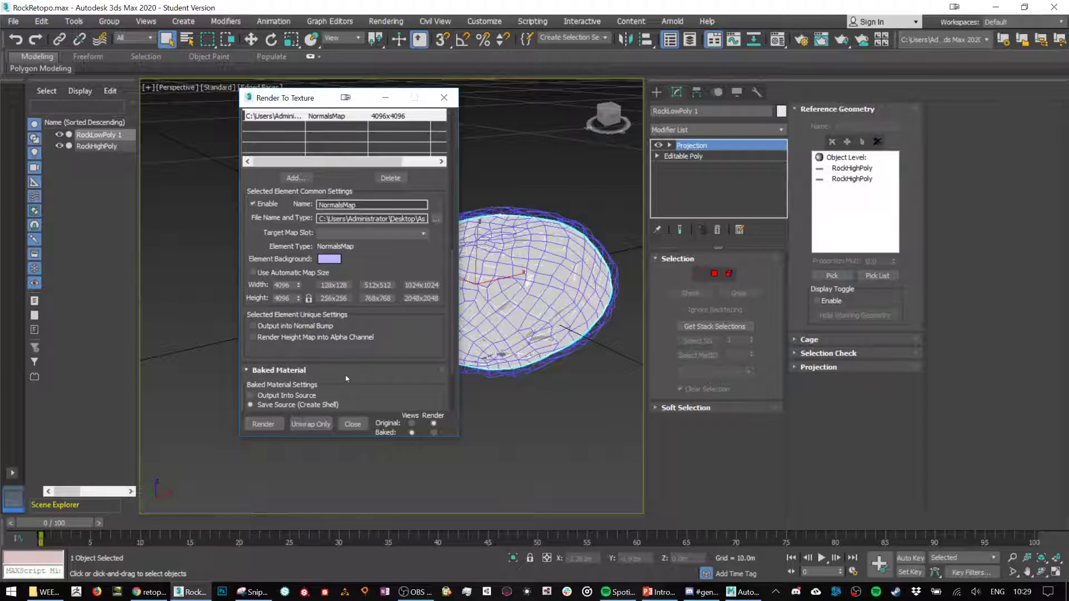
scroll(372, 355, up, 6)
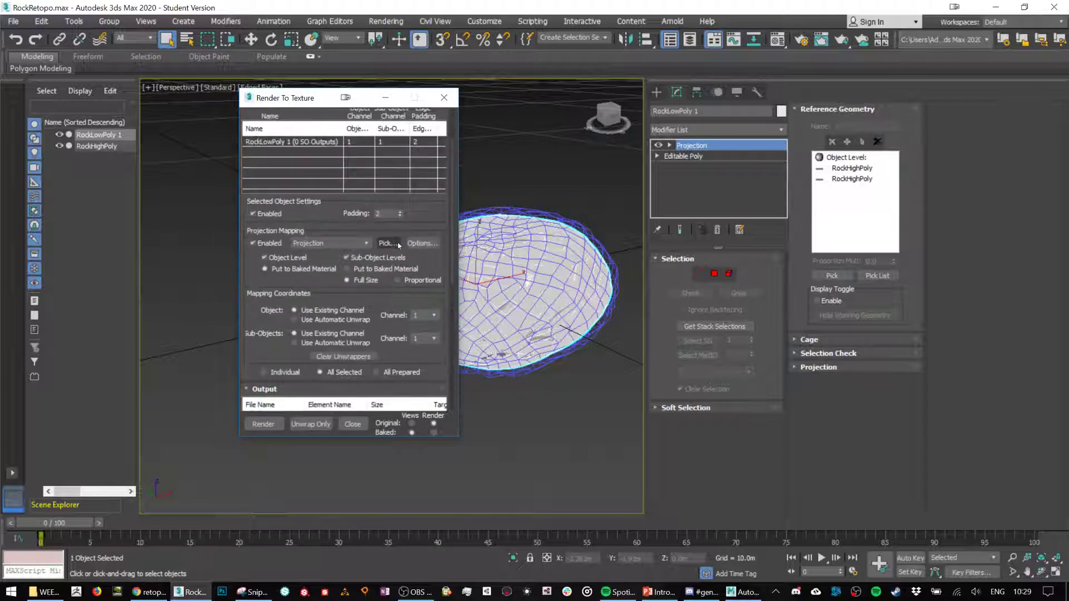
scroll(398, 245, up, 3)
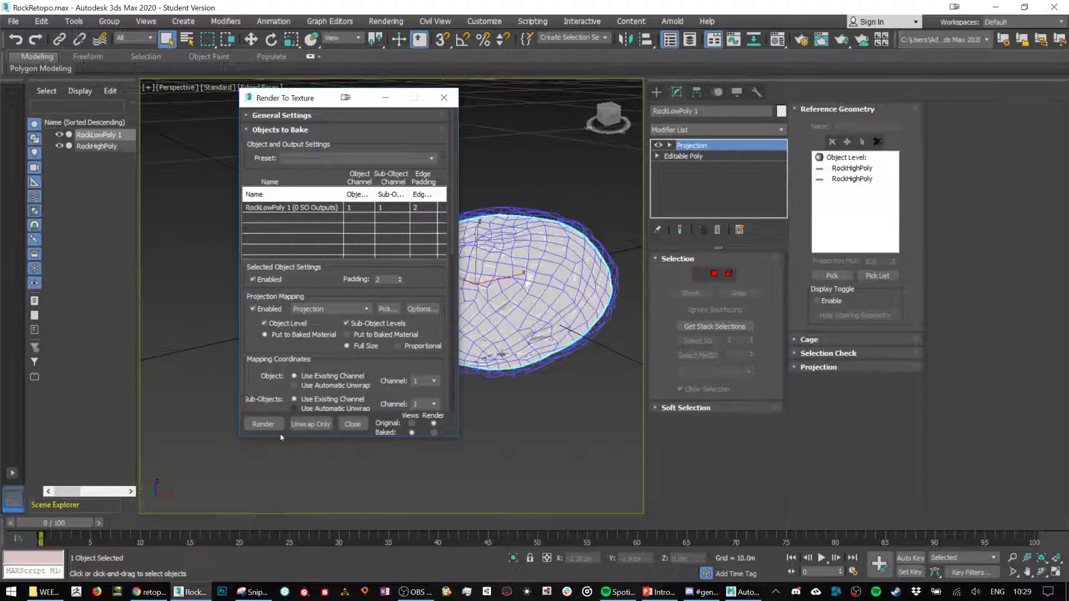
- Move the Render To Texture window clear of the rock and expand the Projection modifier's Cage settings
middle_drag(529, 279, 593, 238)
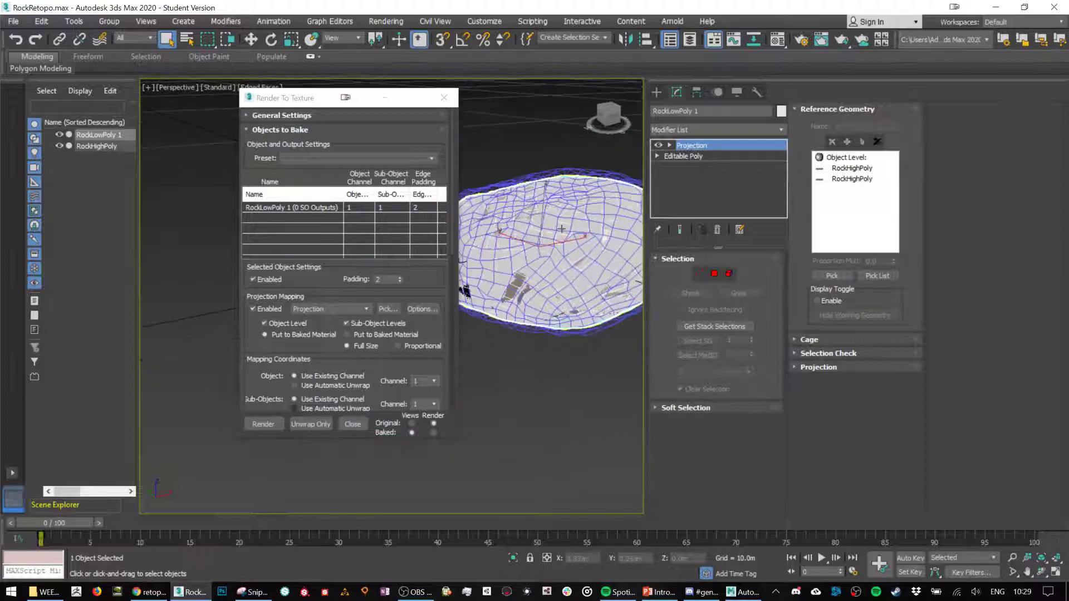
drag(315, 99, 60, 95)
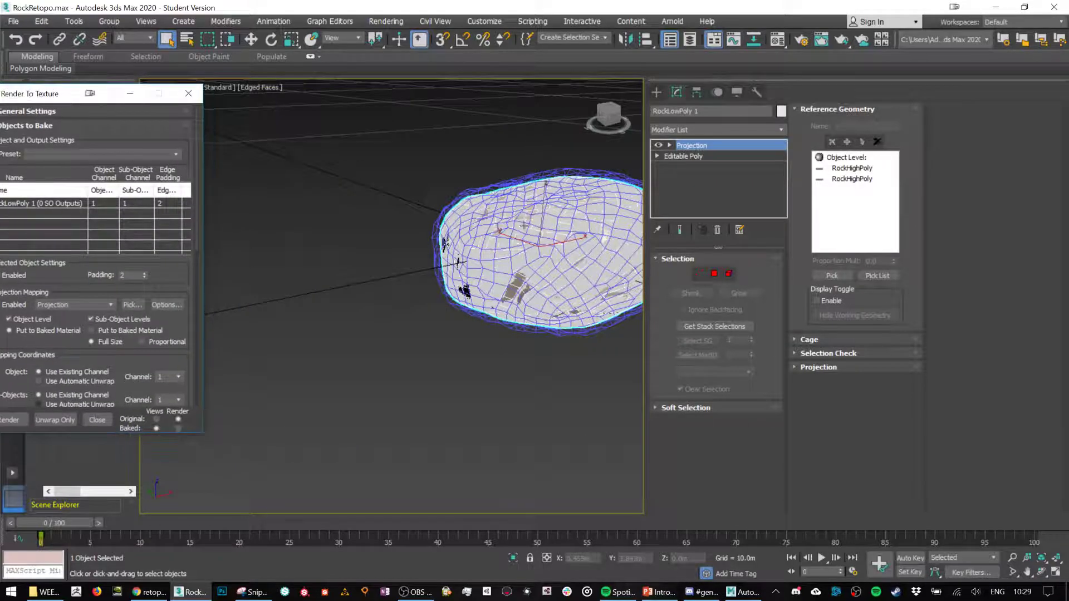
alt+middle_drag(328, 192, 354, 189)
drag(39, 98, 19, 222)
alt+middle_drag(479, 217, 260, 301)
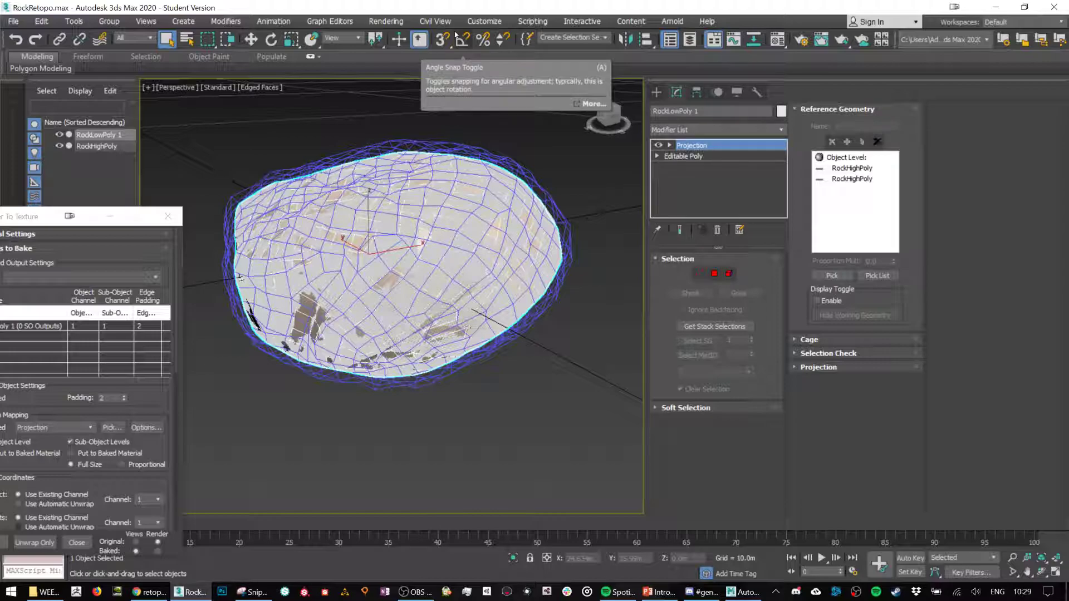
click(807, 339)
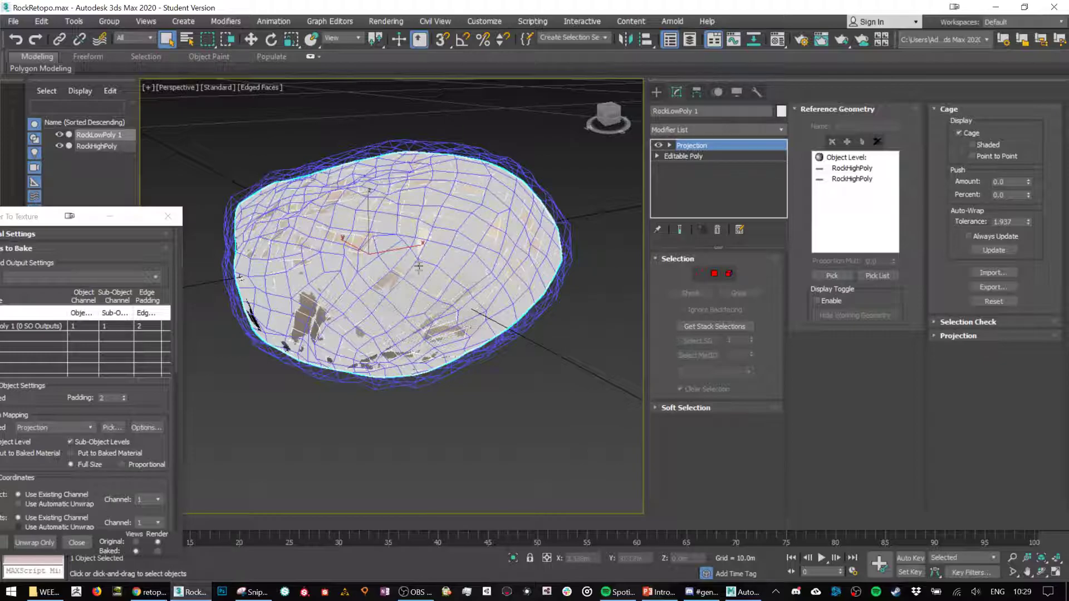
alt+middle_drag(422, 283, 449, 275)
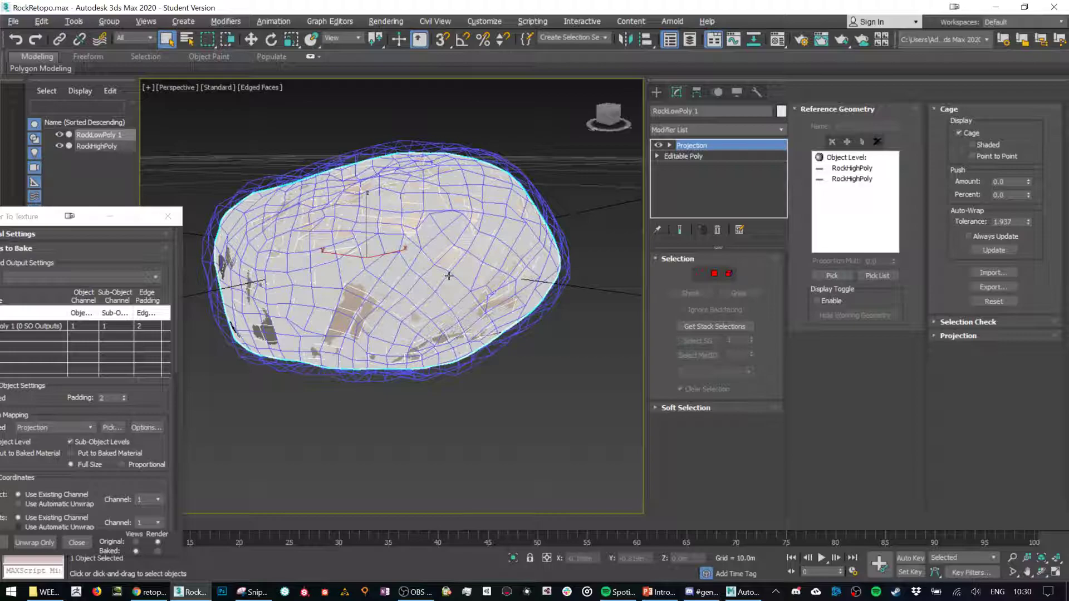
- Reset the projection cage and push it evenly outward around the rock, checking its coverage from several sides
click(997, 303)
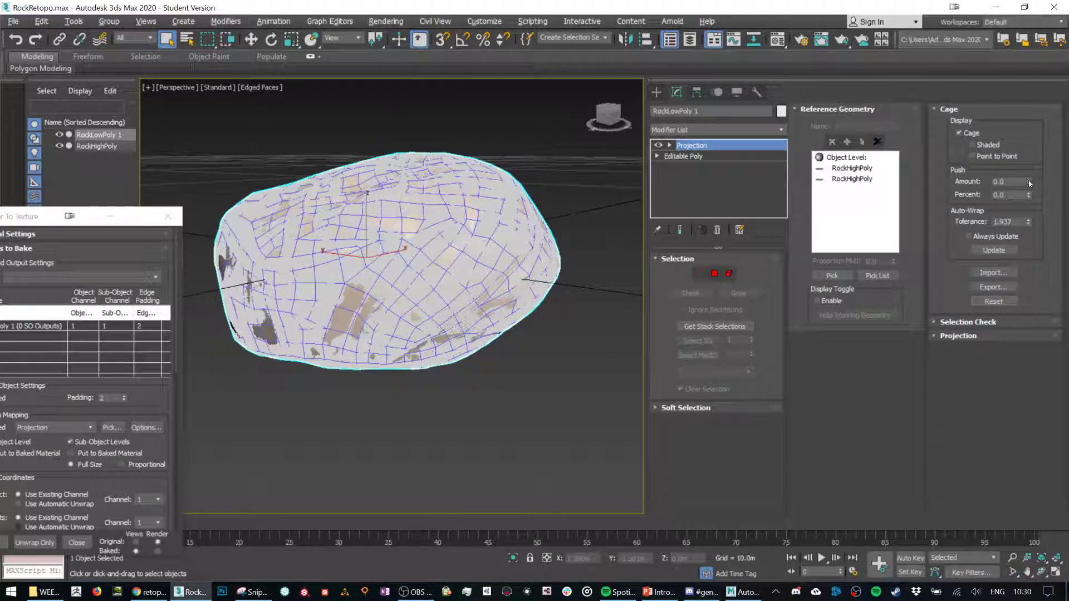
drag(1030, 182, 1057, 335)
drag(545, 340, 495, 405)
alt+middle_drag(495, 406, 176, 198)
click(111, 139)
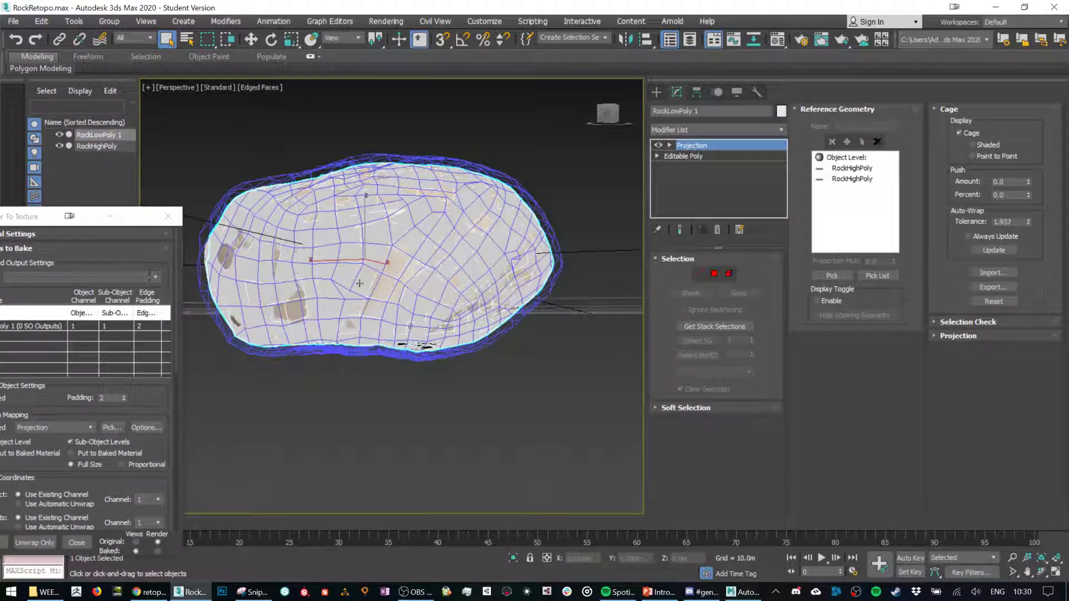
alt+middle_drag(367, 301, 488, 314)
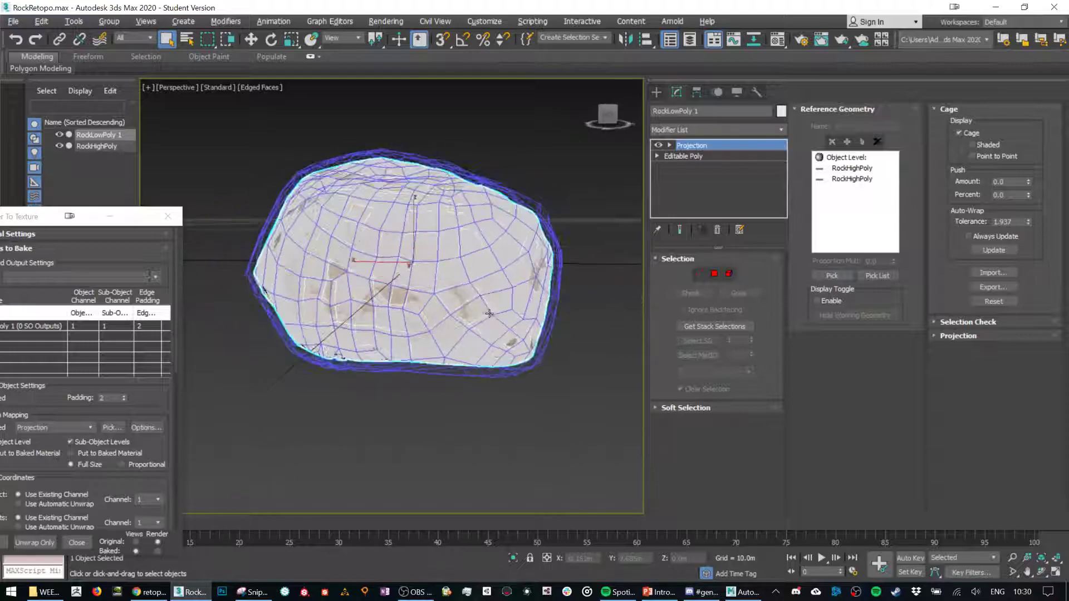
- Render the low-poly rock's normals map bake without a target map slot, close the rendered image and save the scene
drag(41, 222, 181, 106)
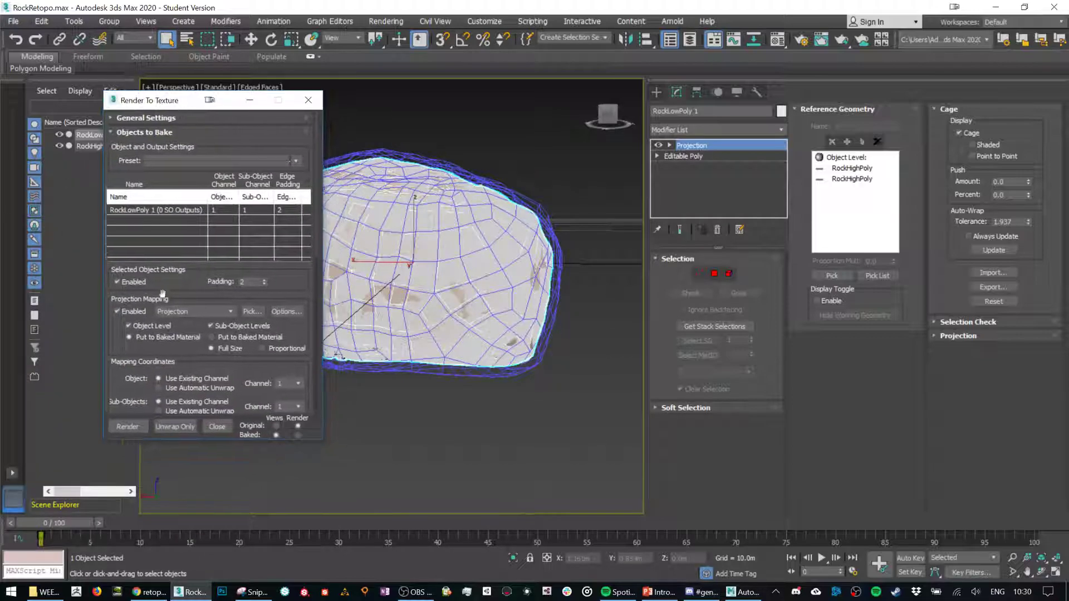
click(134, 431)
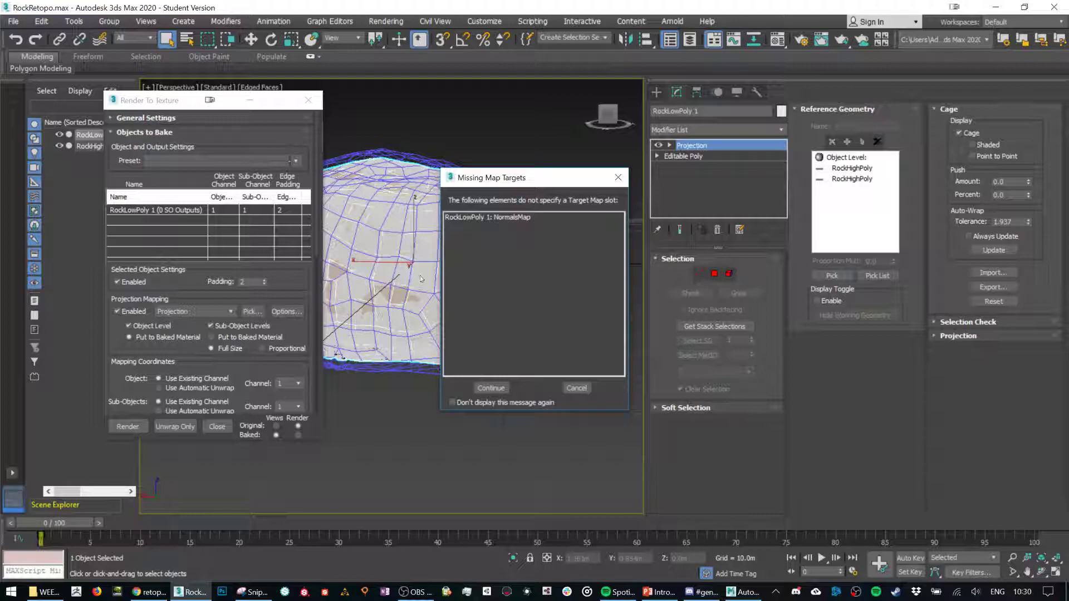
click(490, 388)
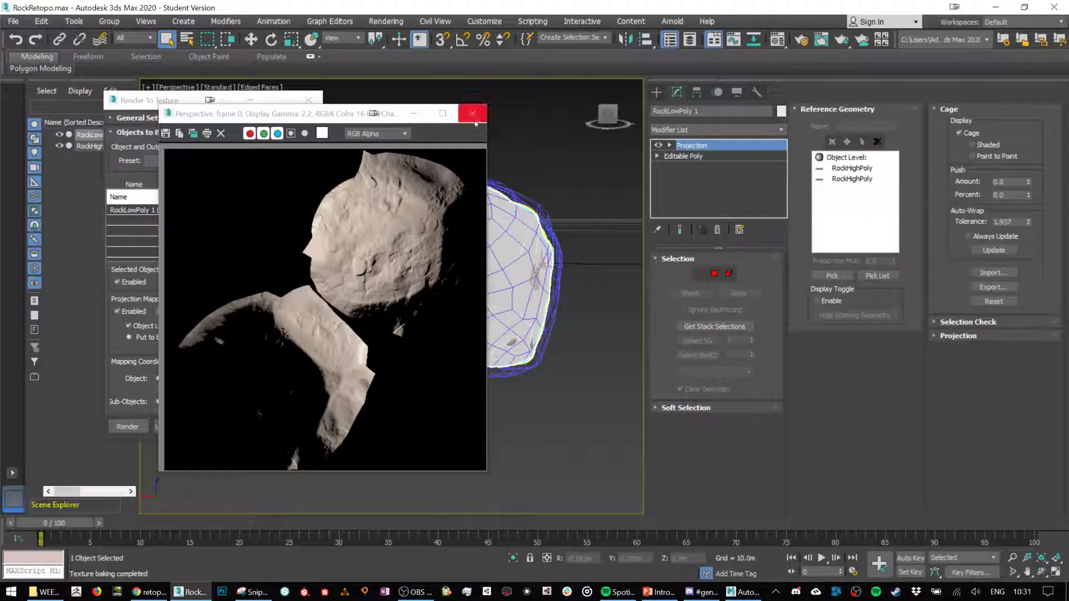
click(472, 113)
key(ctrl+s)
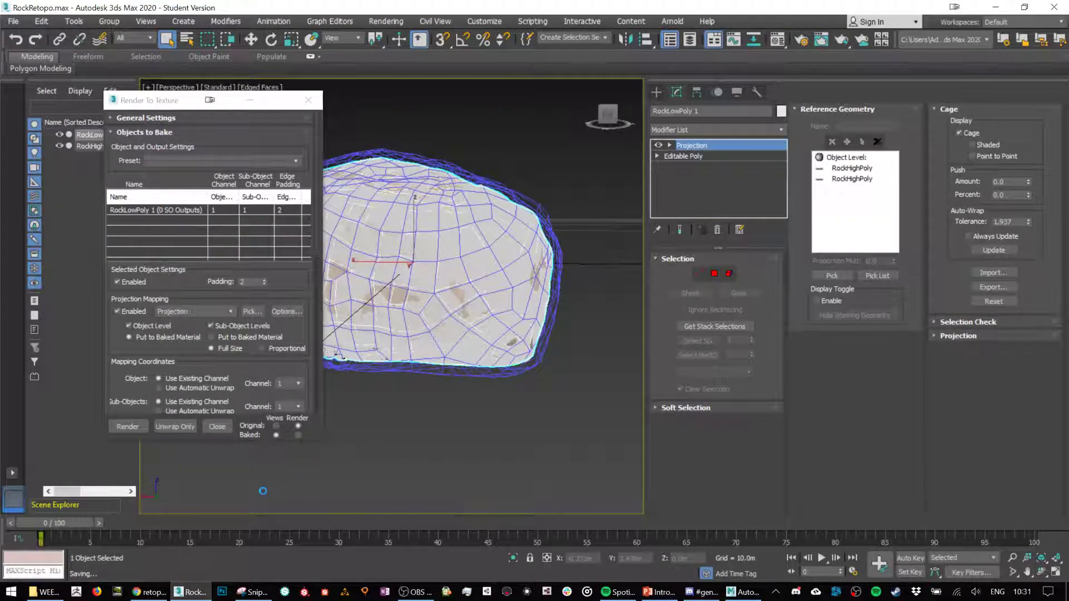
- Open RockNormals.png from the Asset Design 2019-20 folder and inspect the baked detail
click(55, 596)
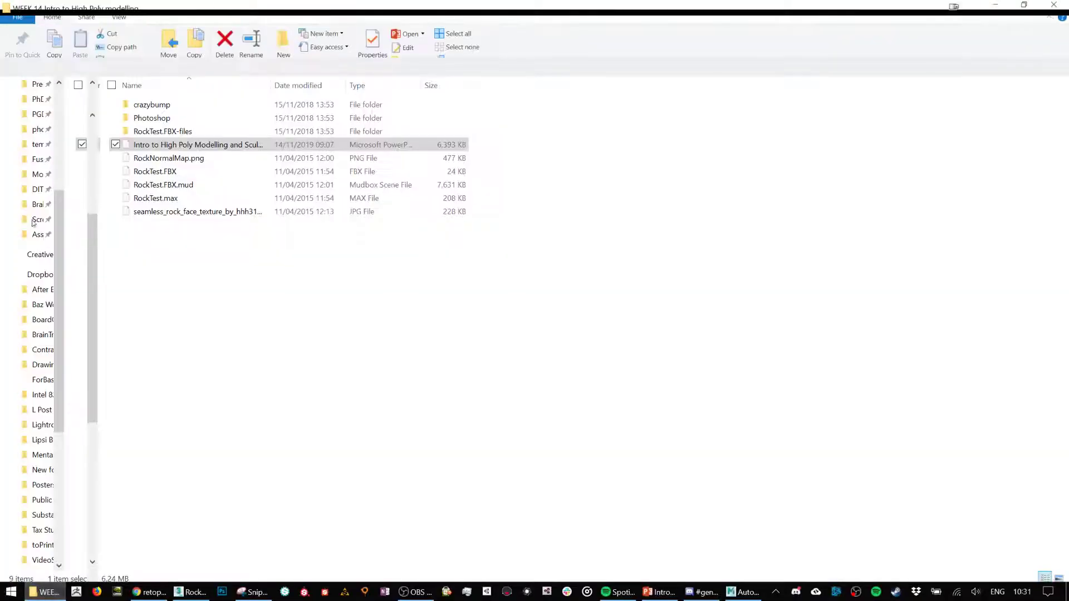
click(49, 267)
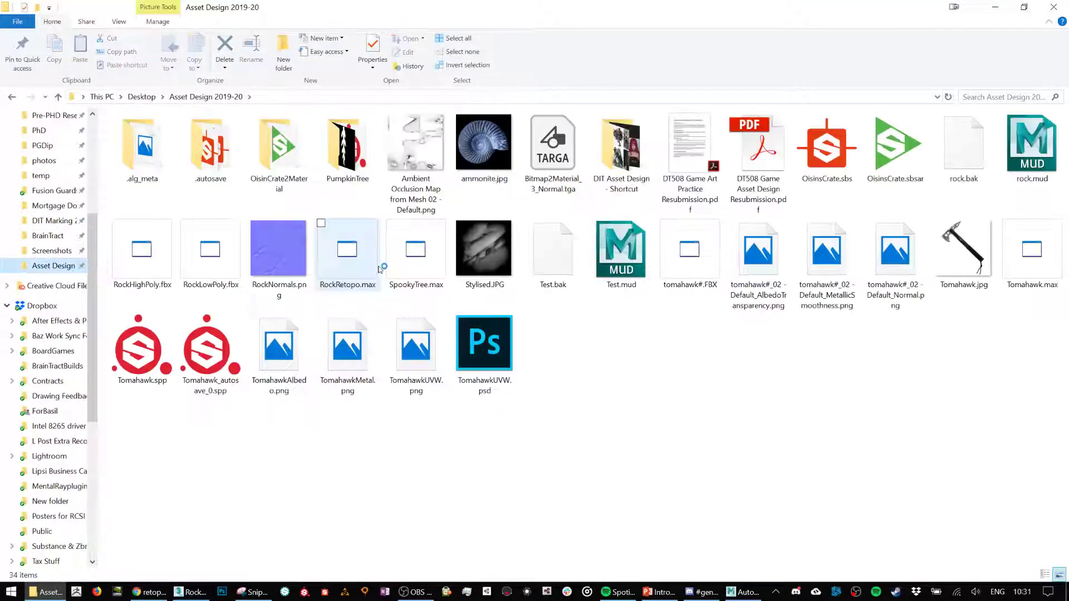
double_click(288, 269)
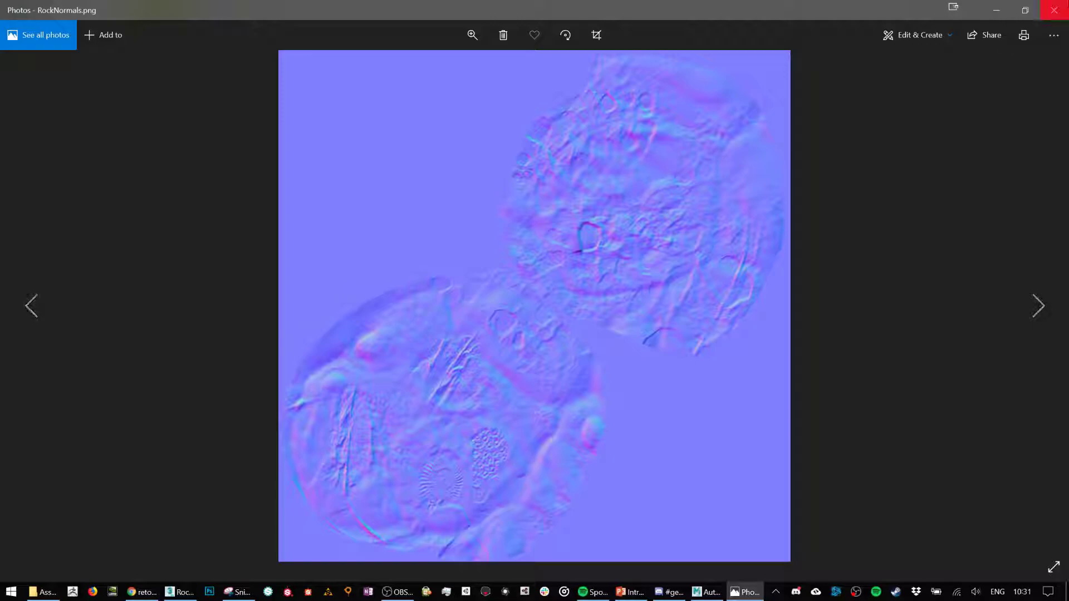
click(1054, 10)
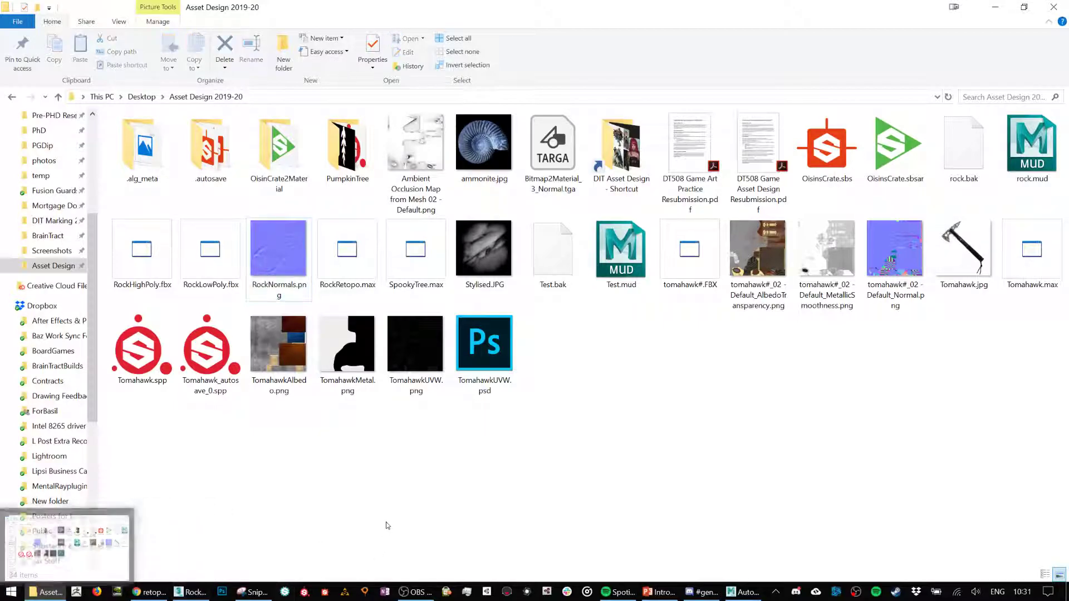
- Launch Unity Hub and open the Asset Design 2019-20 project
key(super)
text(unity)
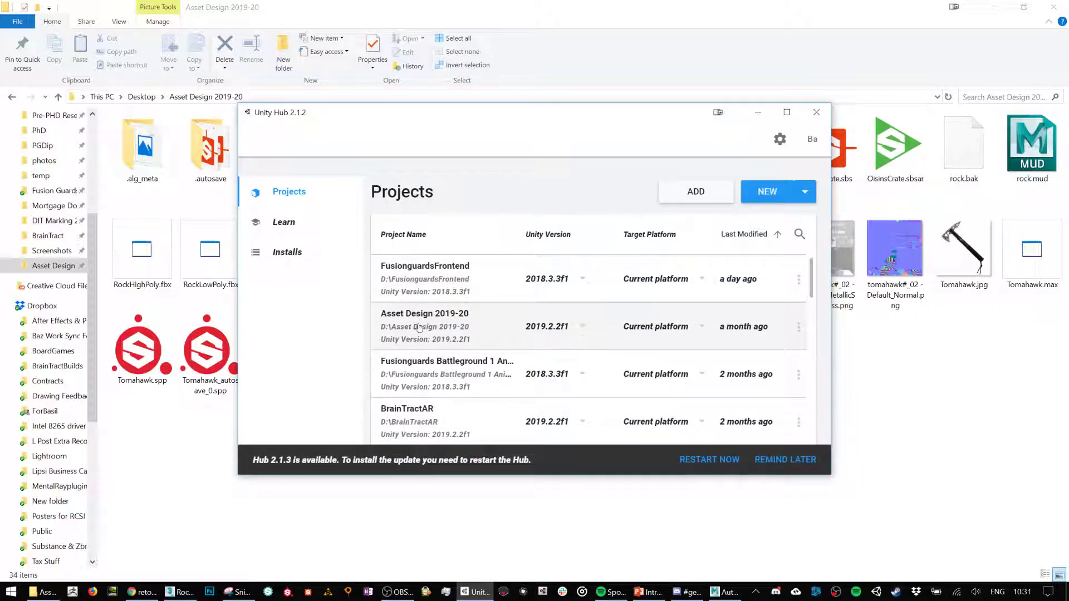
click(419, 327)
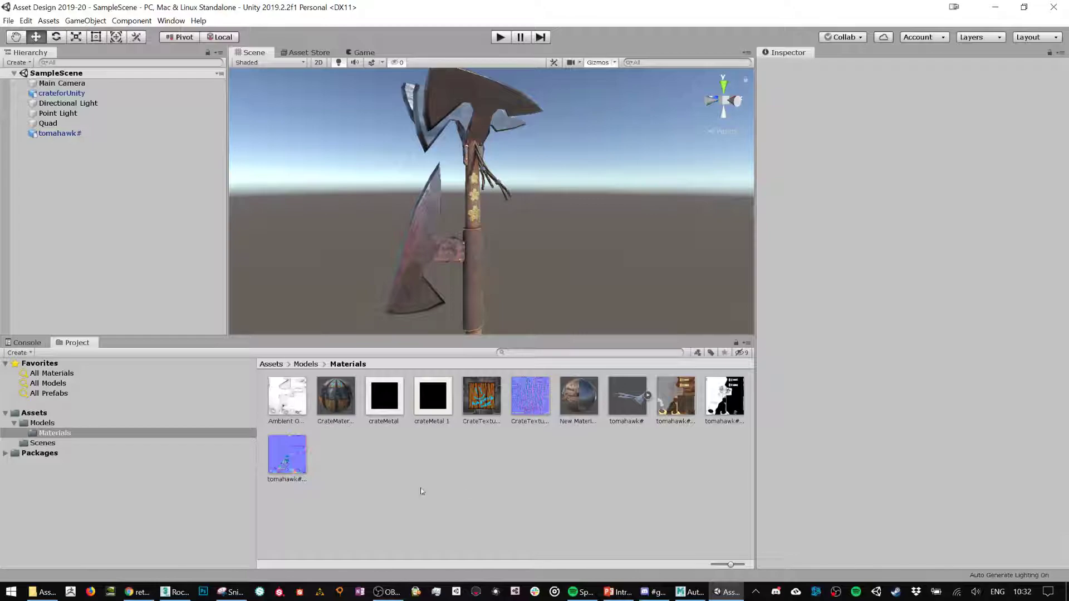
- Return to 3ds Max and close the Render To Texture window
click(43, 592)
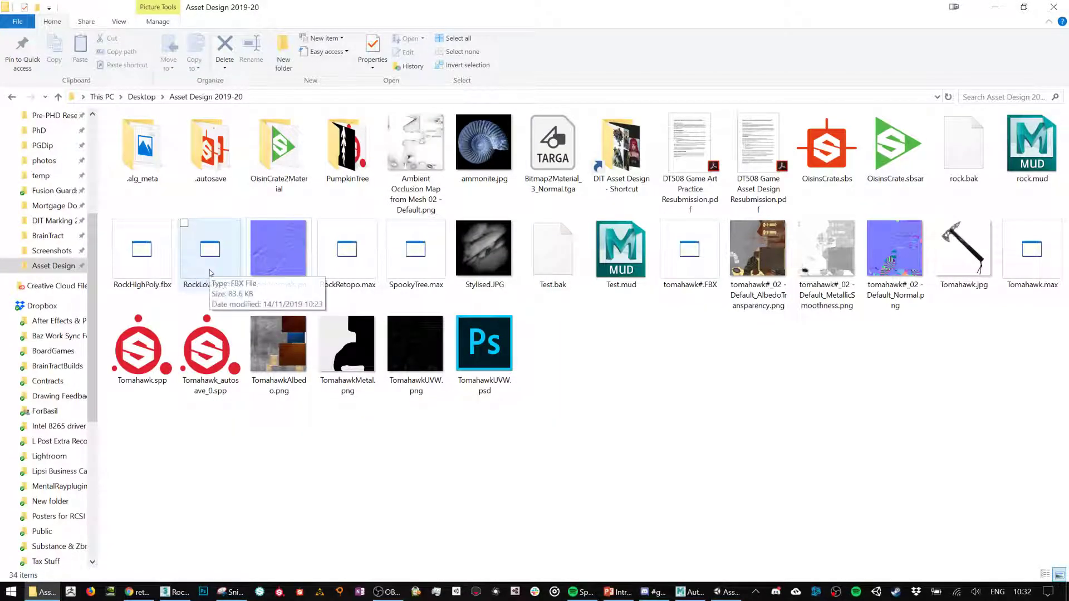
click(170, 592)
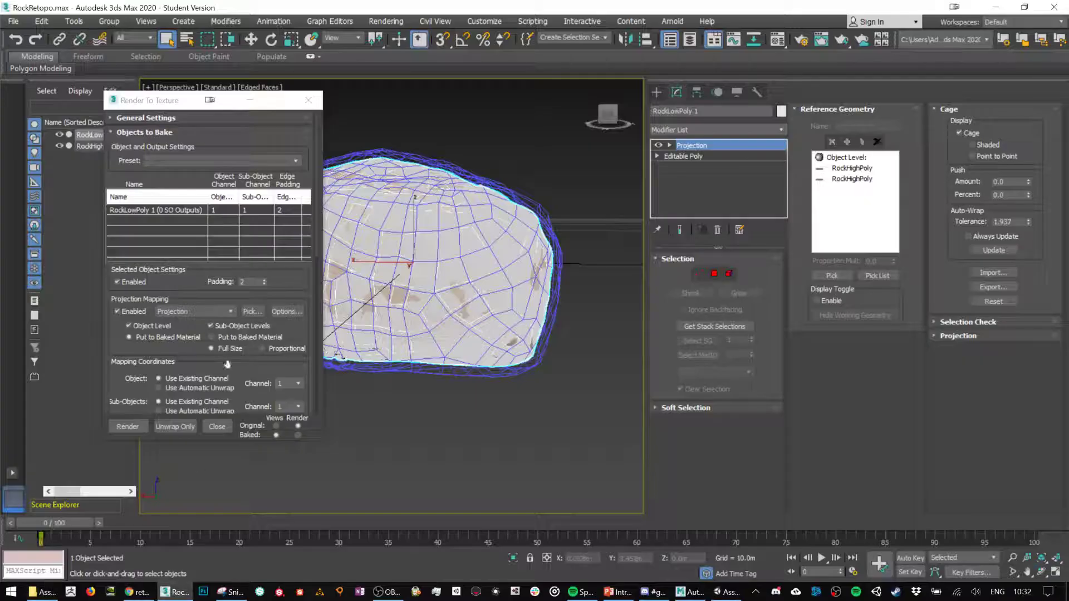
click(313, 104)
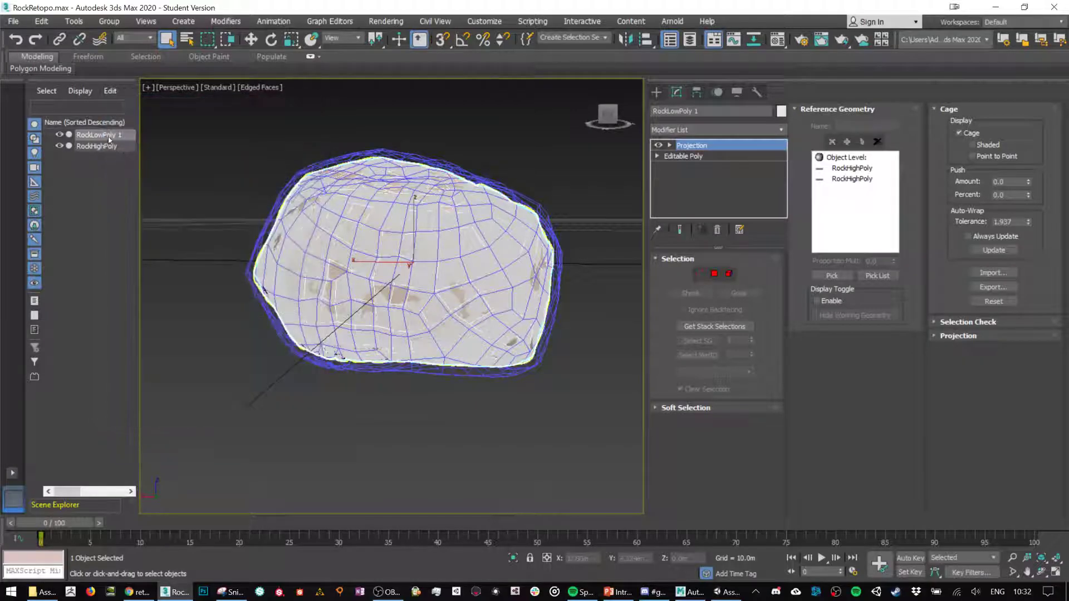
- Export the selected low-poly rock as RockLowPolyUnwrapped.FBX into the Asset Design 2019-20 folder, keeping the current FBX export options
click(13, 21)
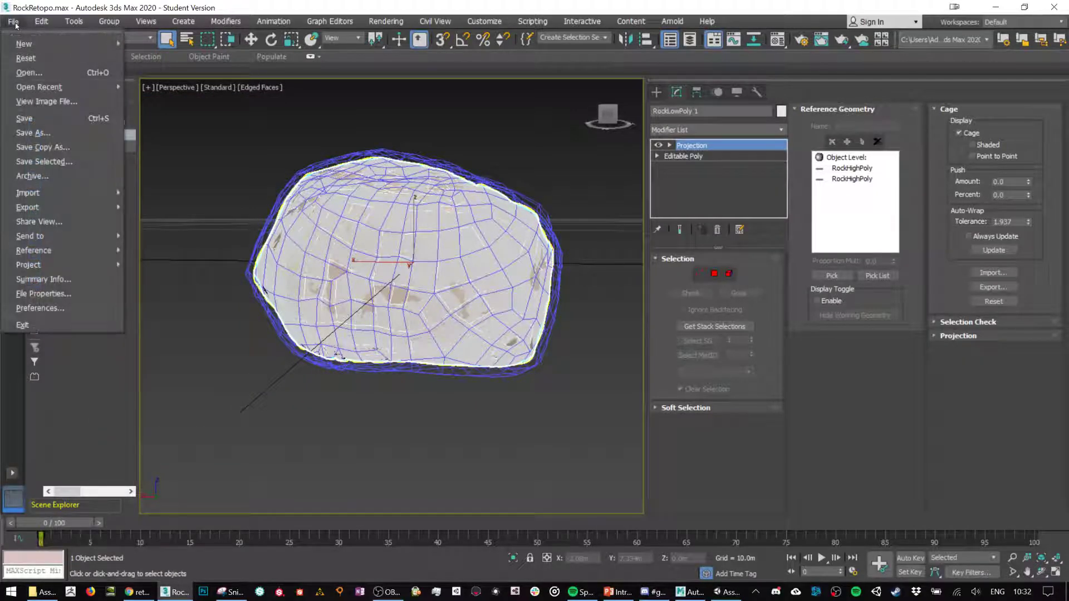
mouse_move(55, 207)
click(160, 221)
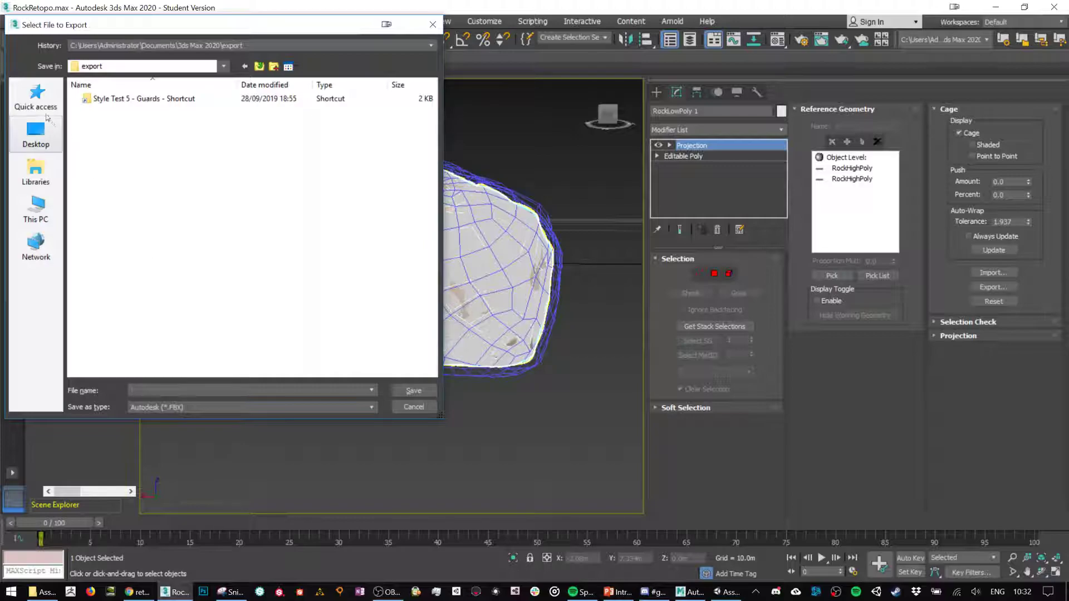
click(36, 95)
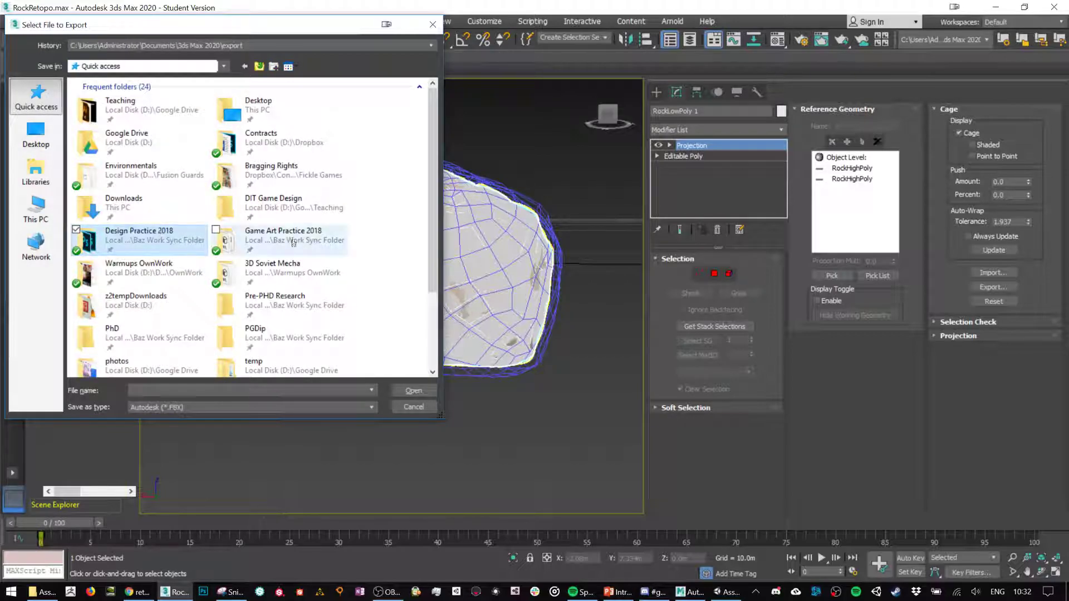
scroll(223, 250, down, 5)
double_click(262, 344)
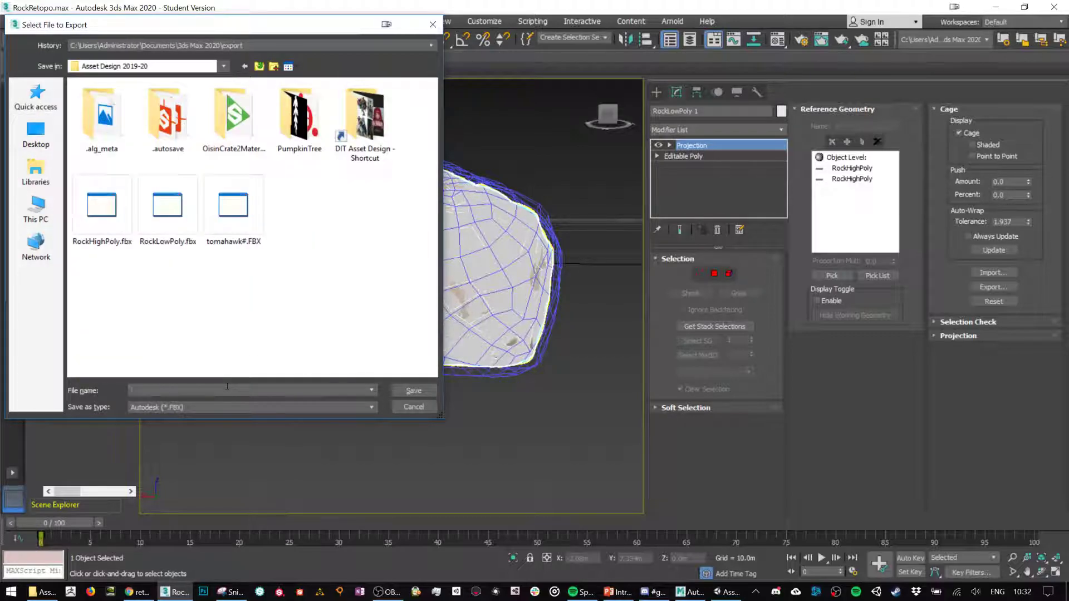
text(RockLowPol)
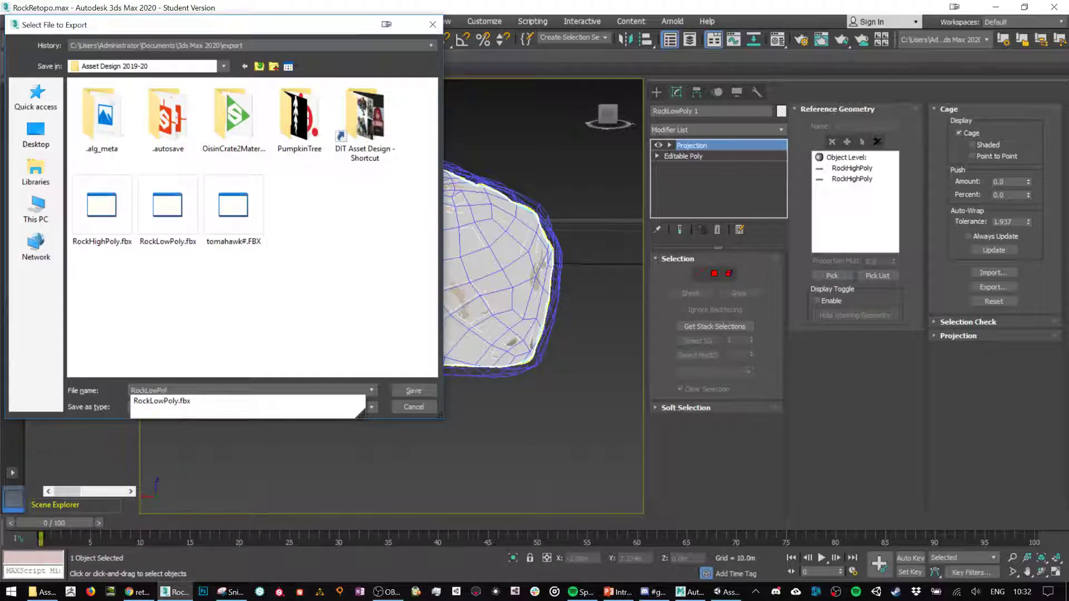
text(yUr)
key(Return)
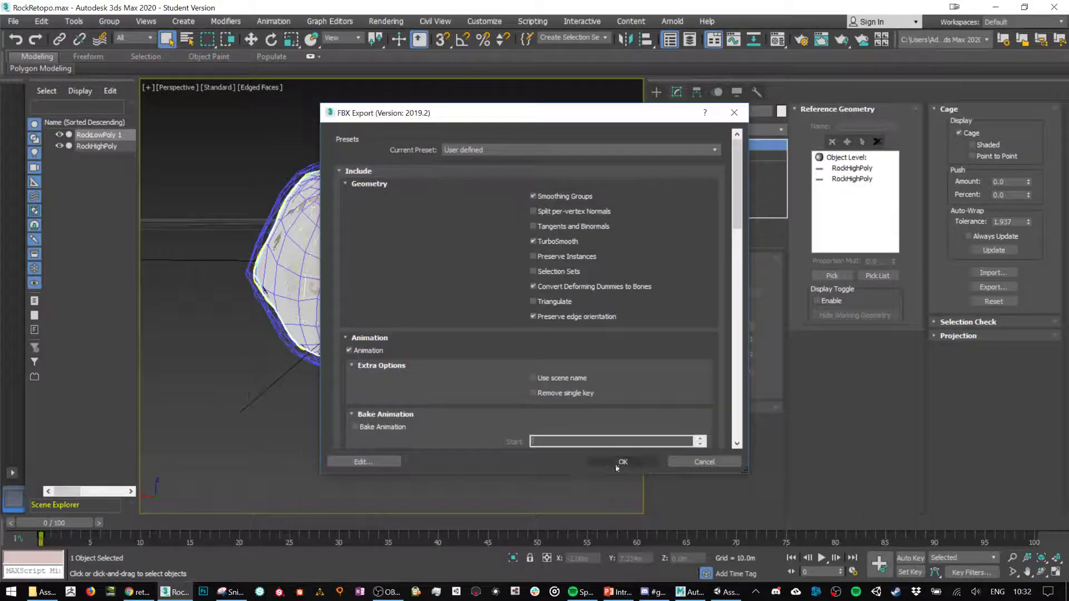
click(623, 462)
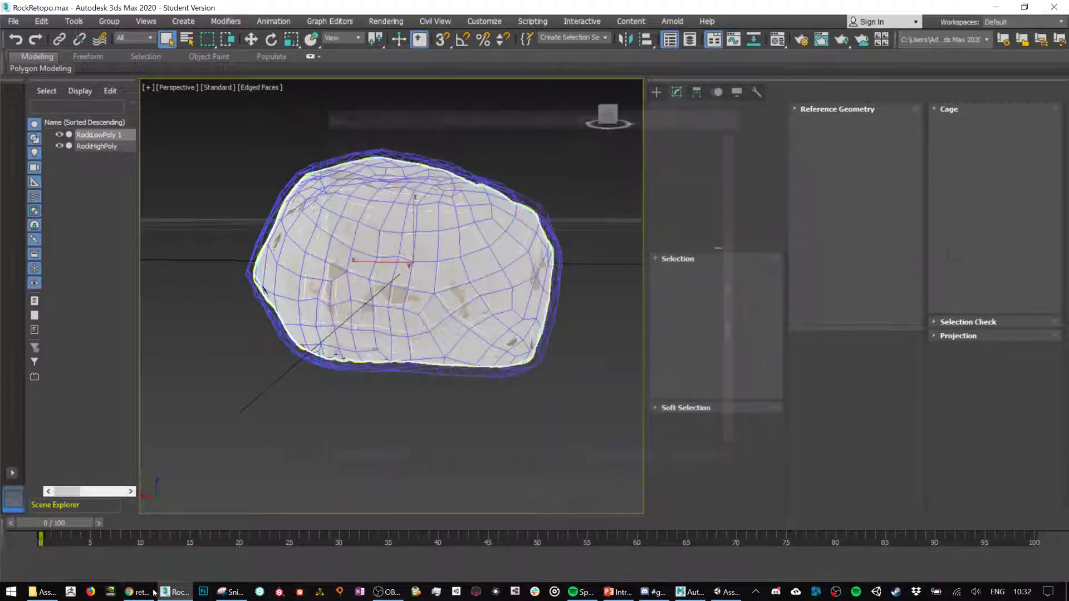
- Switch to Unity and import RockLowPolyUnwrapped.FBX into the project's Models/Materials folder
key(alt+Tab)
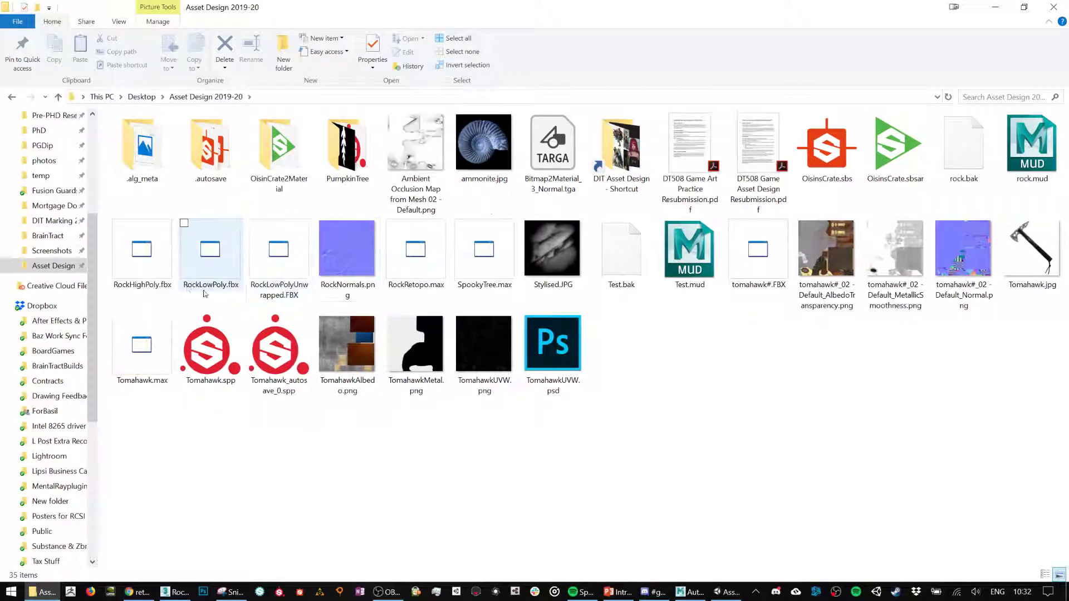
drag(287, 269, 403, 489)
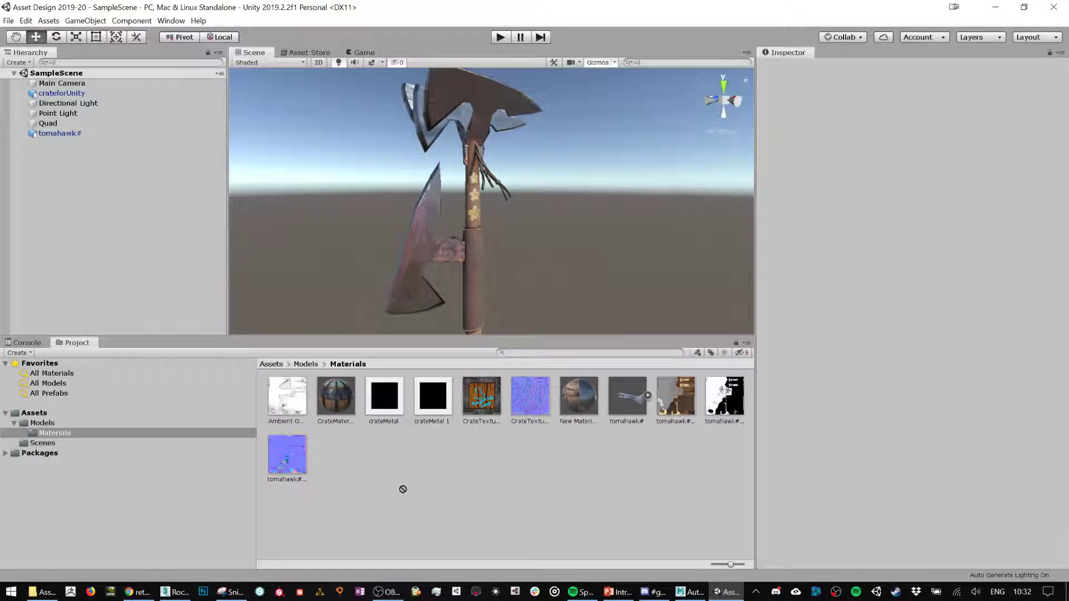
right_click(404, 492)
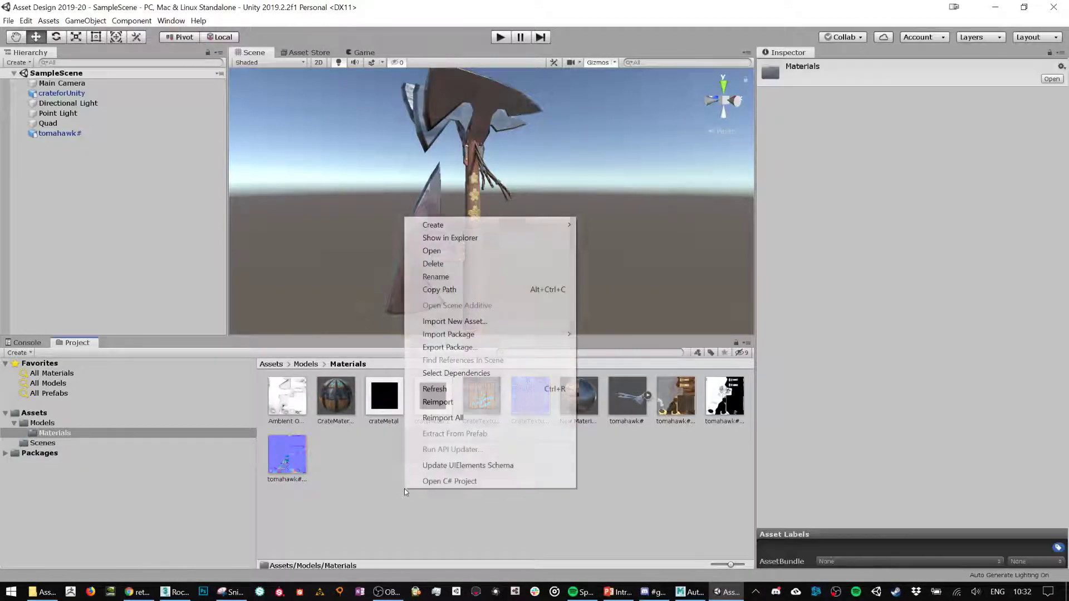
click(468, 321)
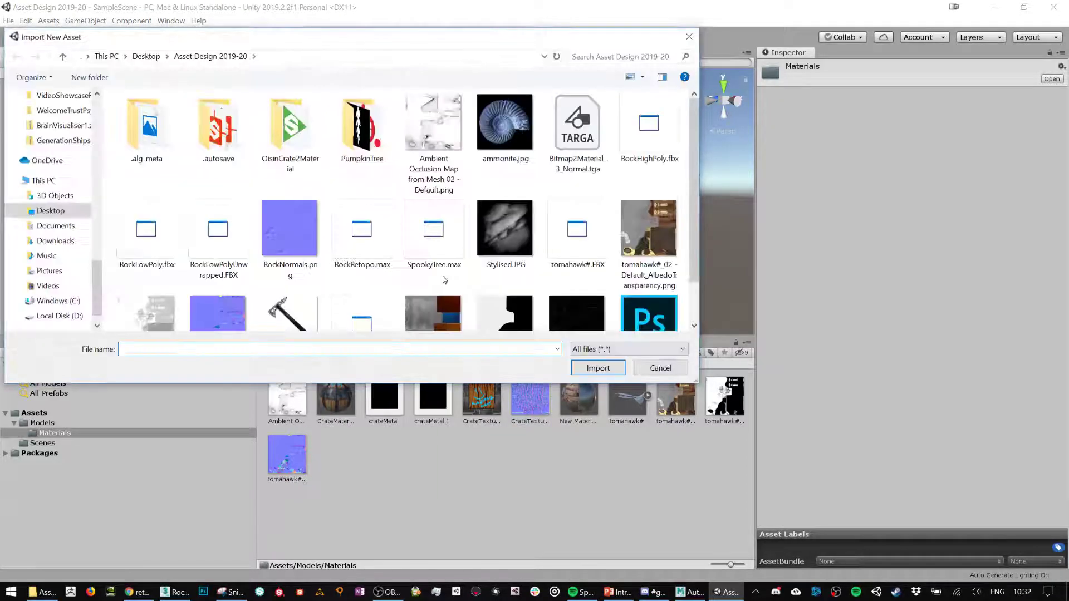
double_click(218, 239)
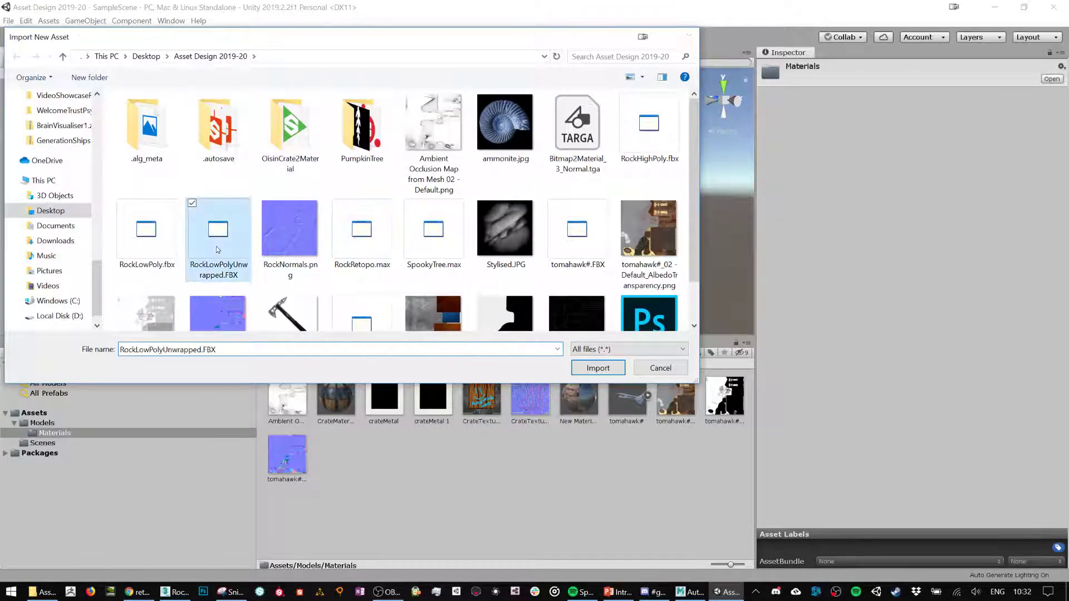
- Add the RockLowPolyUnwrapped model to SampleScene and move it clear of the crate to about Y 1.13, Z 3.24
drag(631, 402, 79, 157)
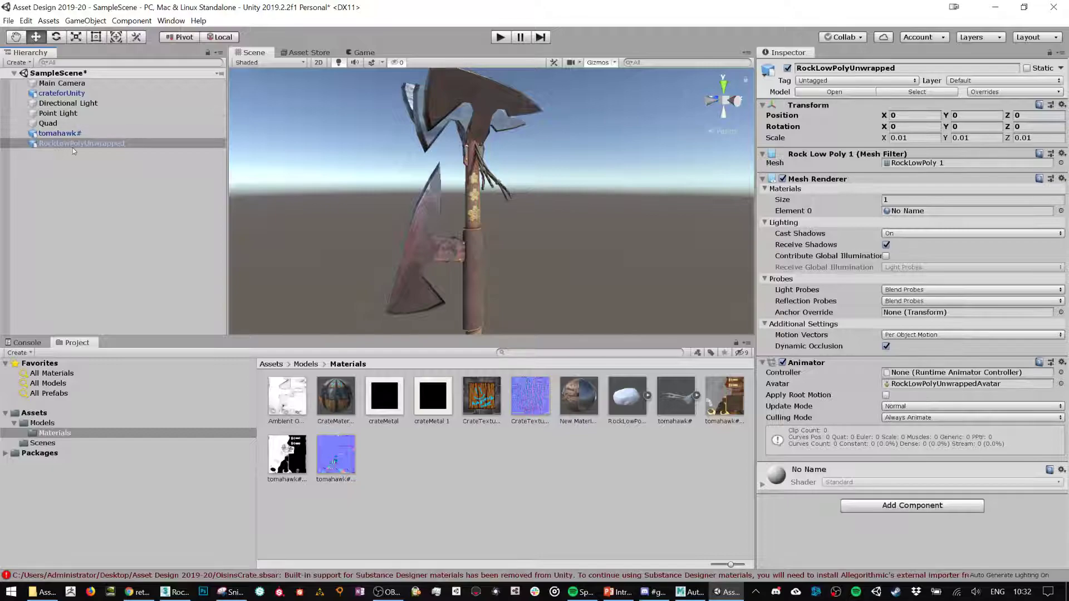
double_click(73, 147)
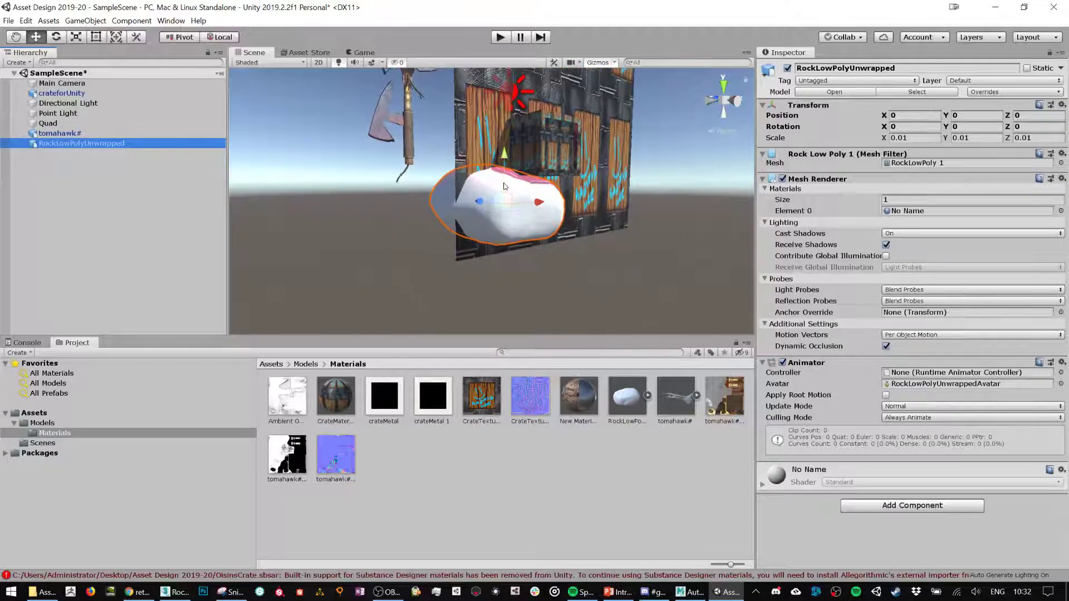
alt+drag(508, 199, 589, 227)
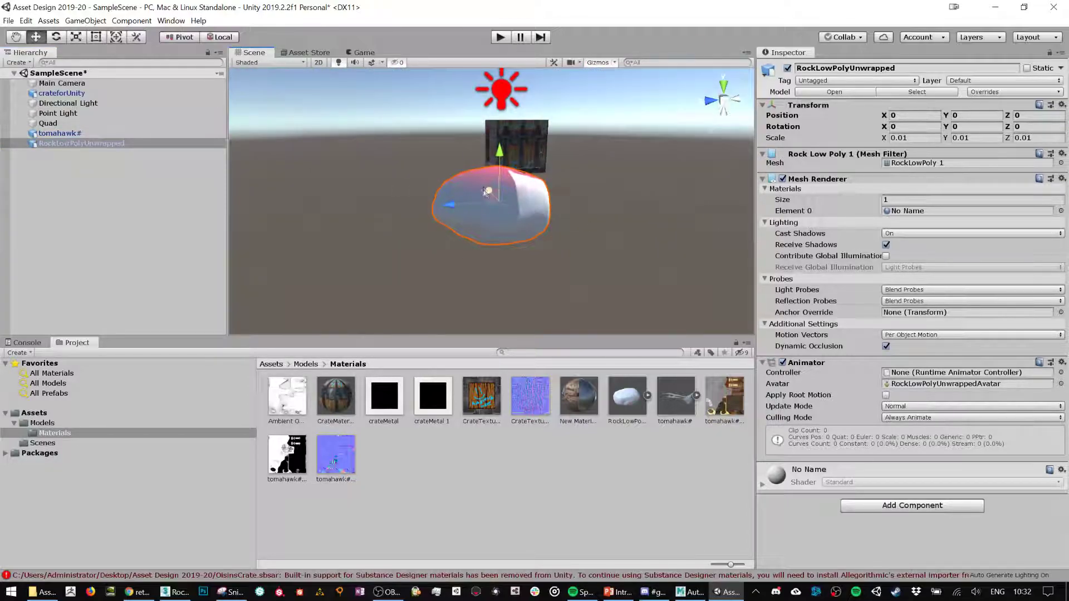
drag(488, 194, 438, 139)
key(ctrl+z)
drag(450, 205, 298, 89)
alt+drag(493, 167, 412, 250)
- Import RockNormals.png into the project's Materials folder
right_click(429, 457)
click(508, 289)
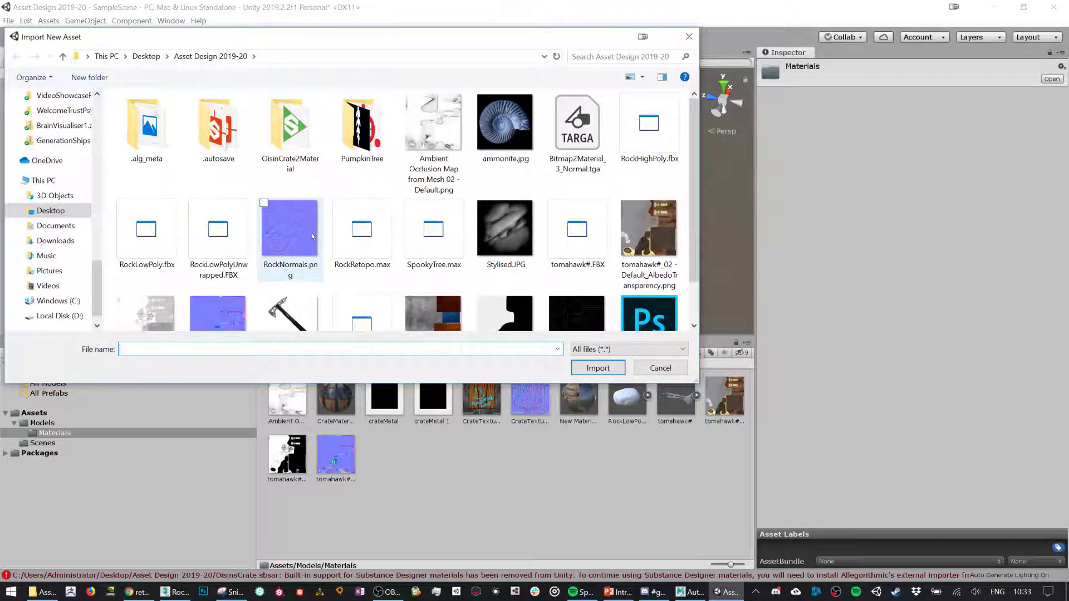
double_click(312, 234)
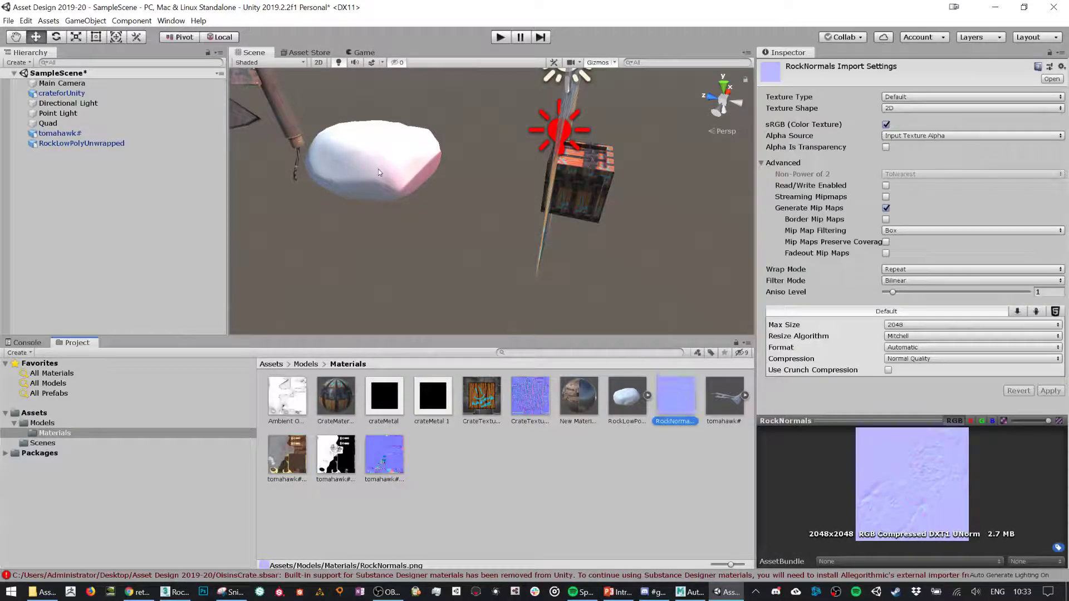
- Create a material named RockMaterial in the Materials folder and apply it to the rock in the scene
click(379, 169)
scroll(378, 169, up, 1)
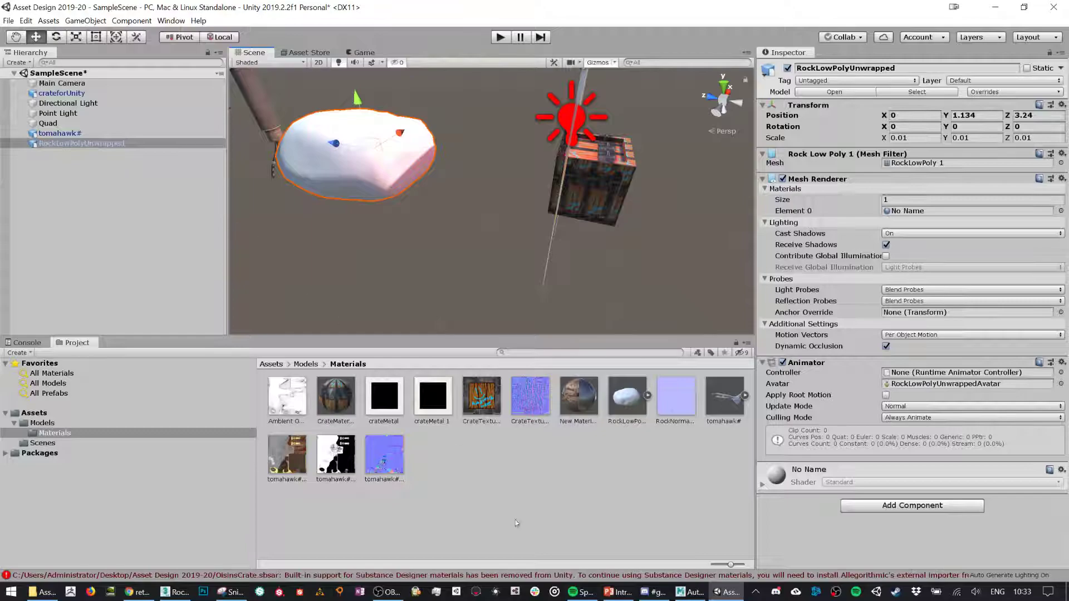
right_click(534, 524)
mouse_move(613, 260)
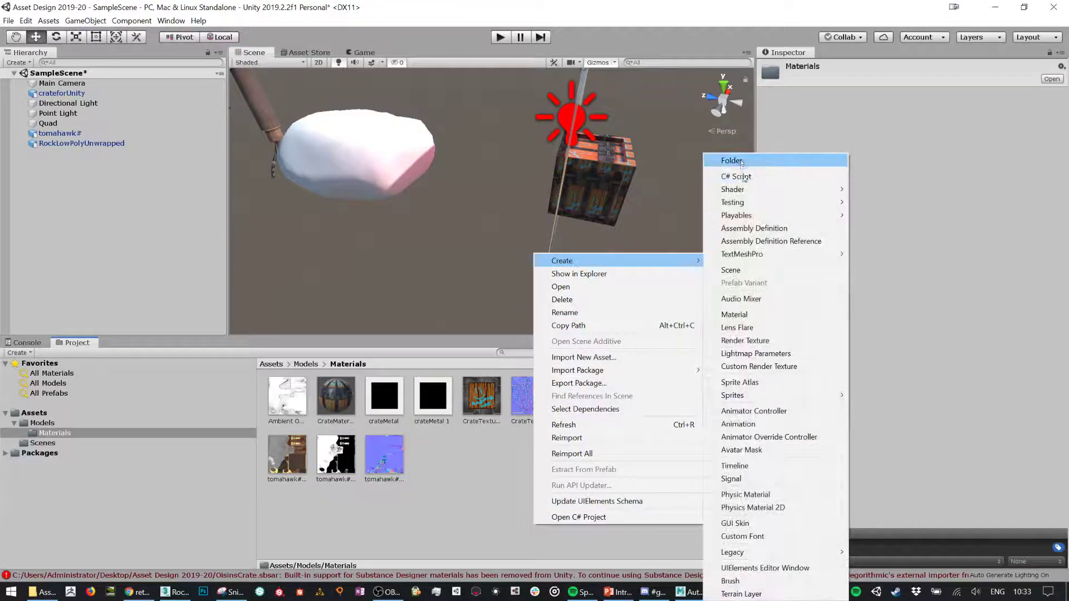
click(735, 314)
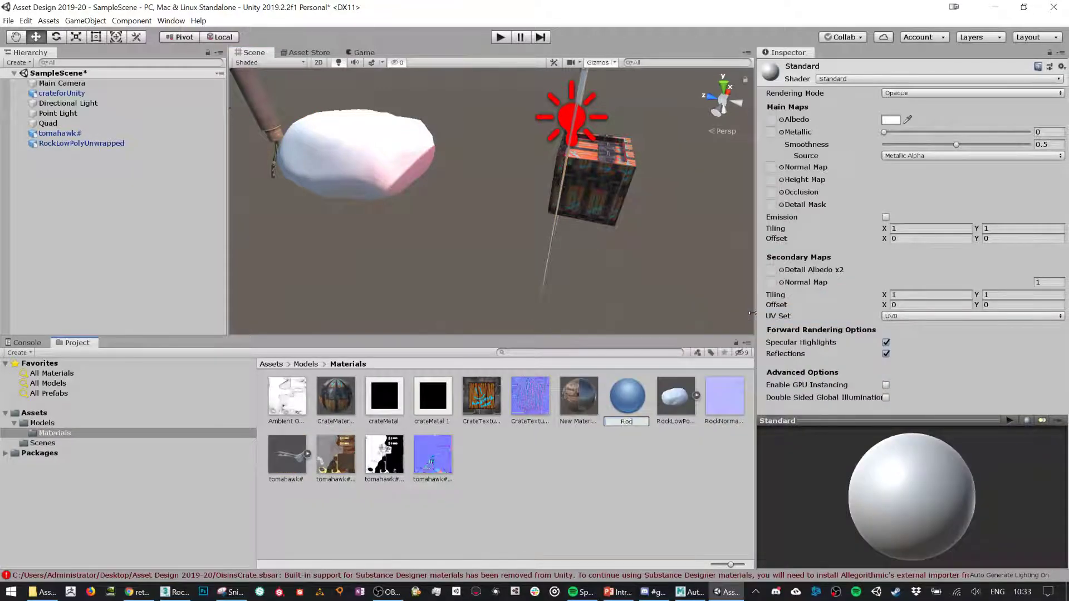
text(RockMaterial)
key(Return)
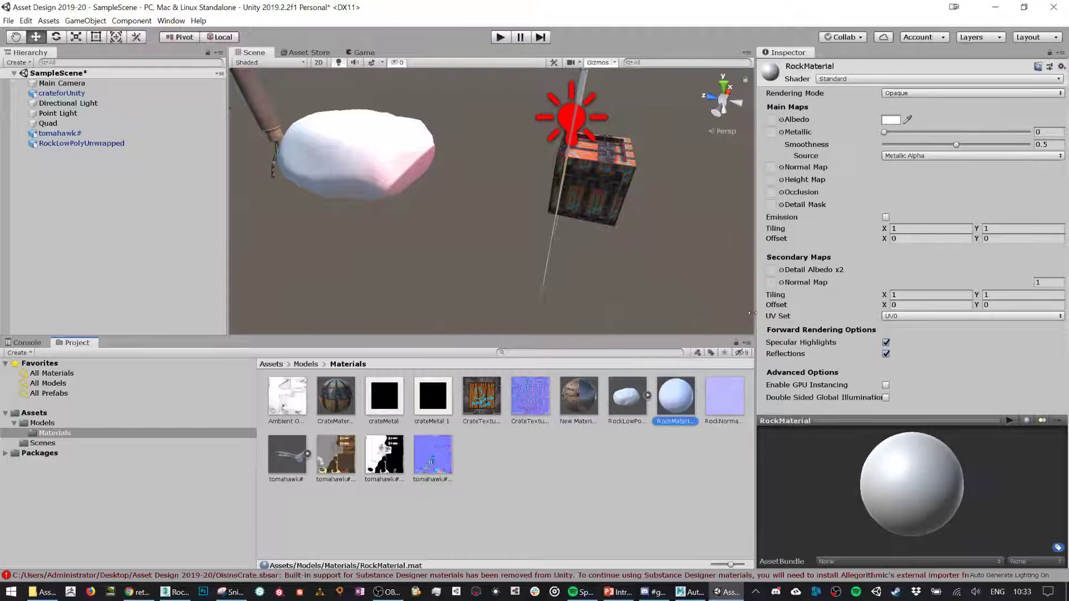
drag(401, 209, 361, 183)
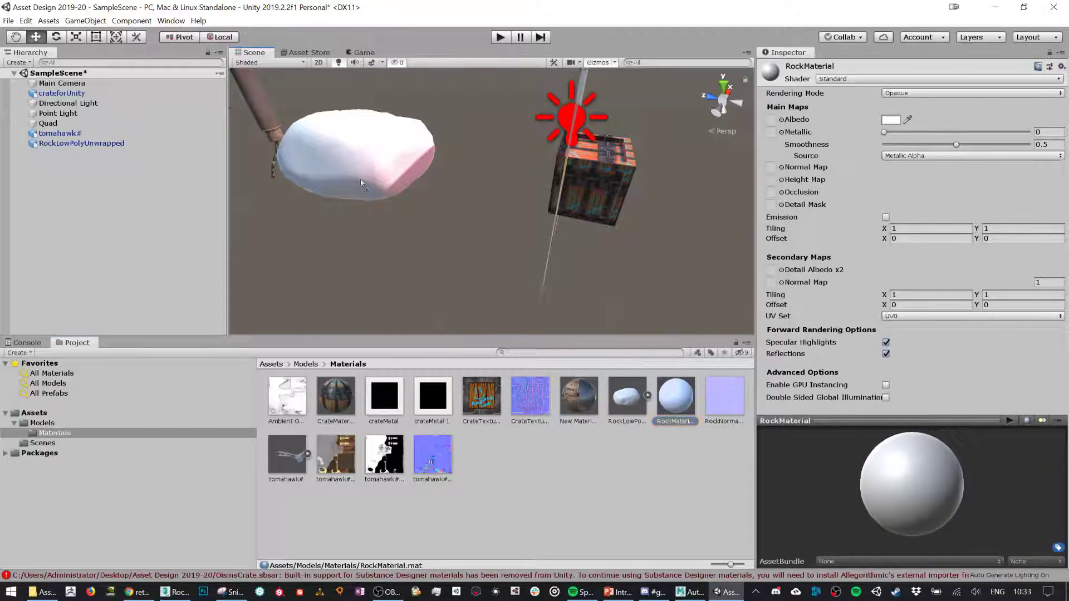
- Assign the RockNormals texture to RockMaterial's Normal Map slot and mark the texture as a normal map
drag(633, 412, 773, 199)
click(725, 392)
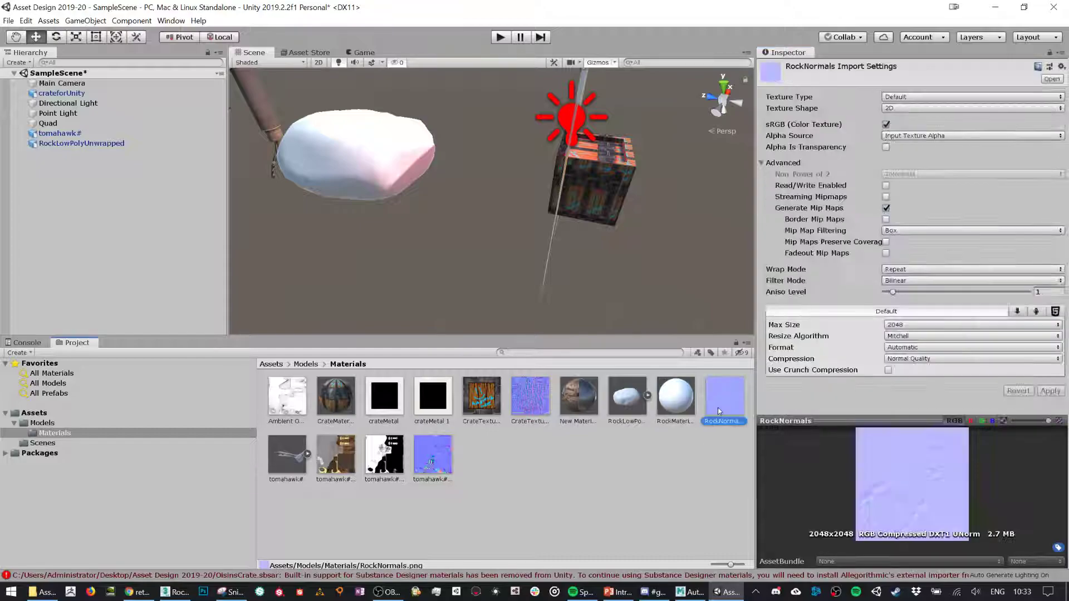
key(Left)
drag(723, 407, 773, 170)
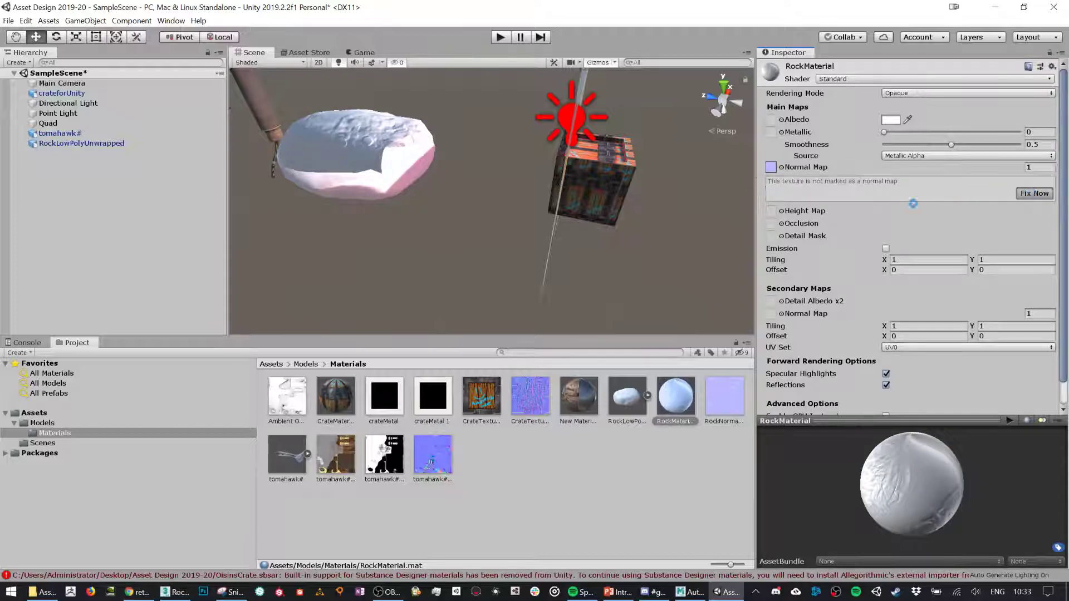
alt+drag(351, 144, 396, 160)
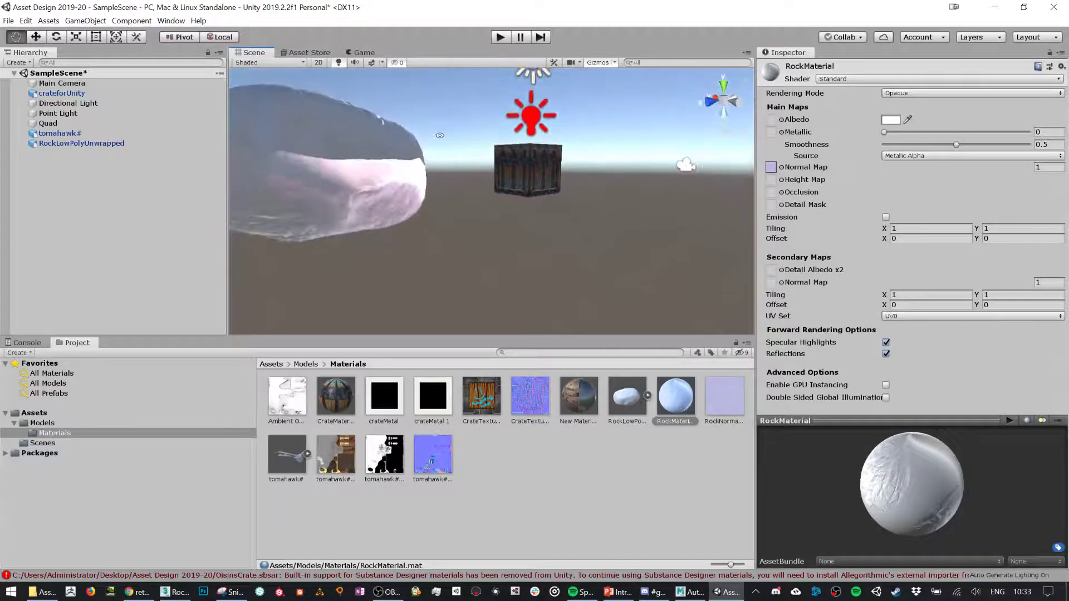
alt+drag(331, 186, 724, 167)
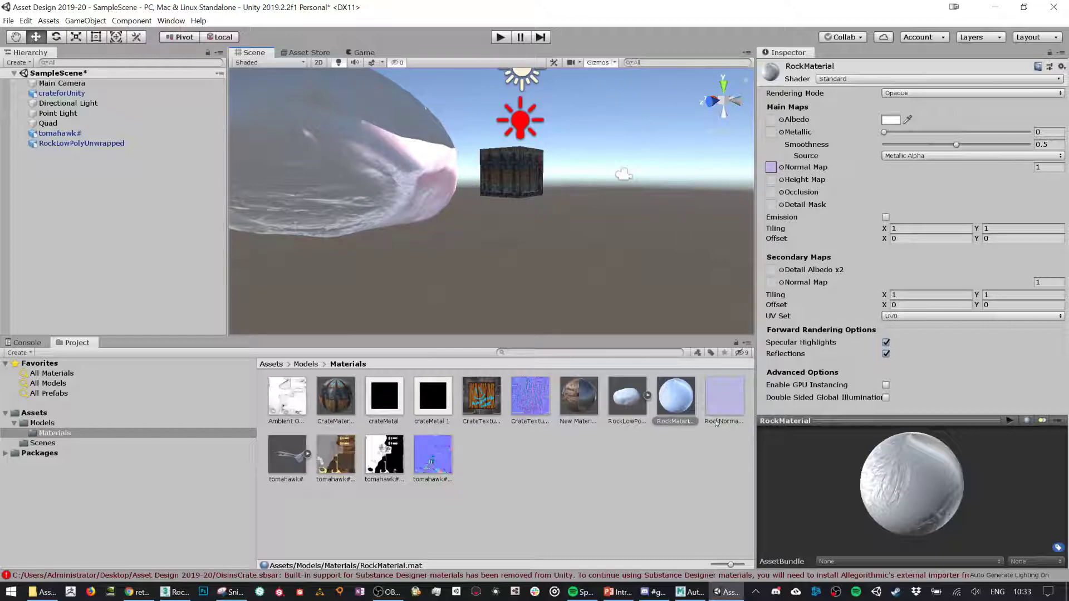
- Check the RockNormals import settings and reduce RockMaterial's smoothness to 0
click(742, 396)
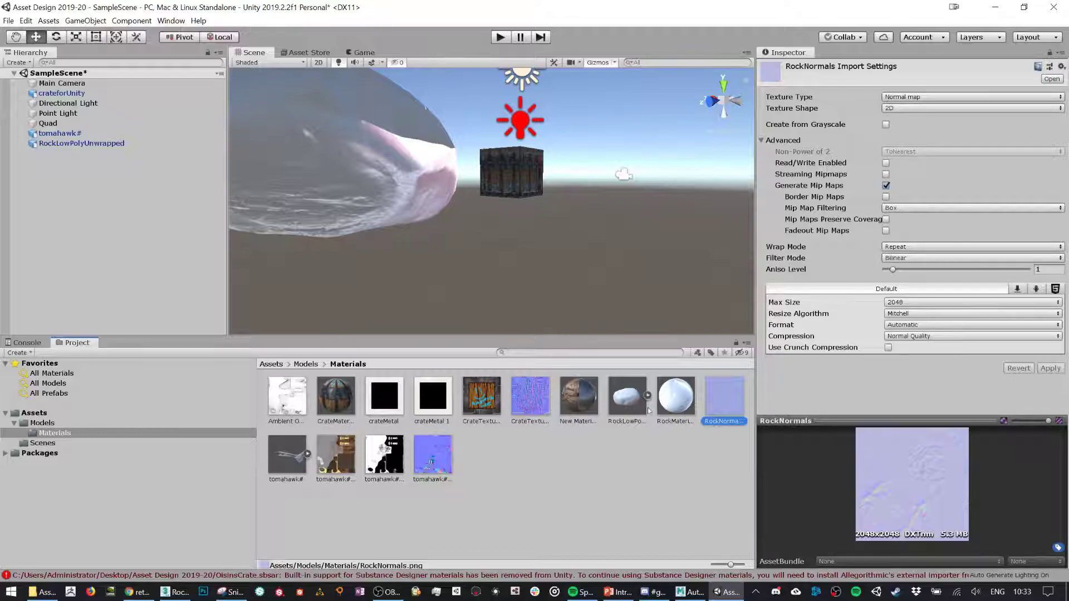
click(678, 408)
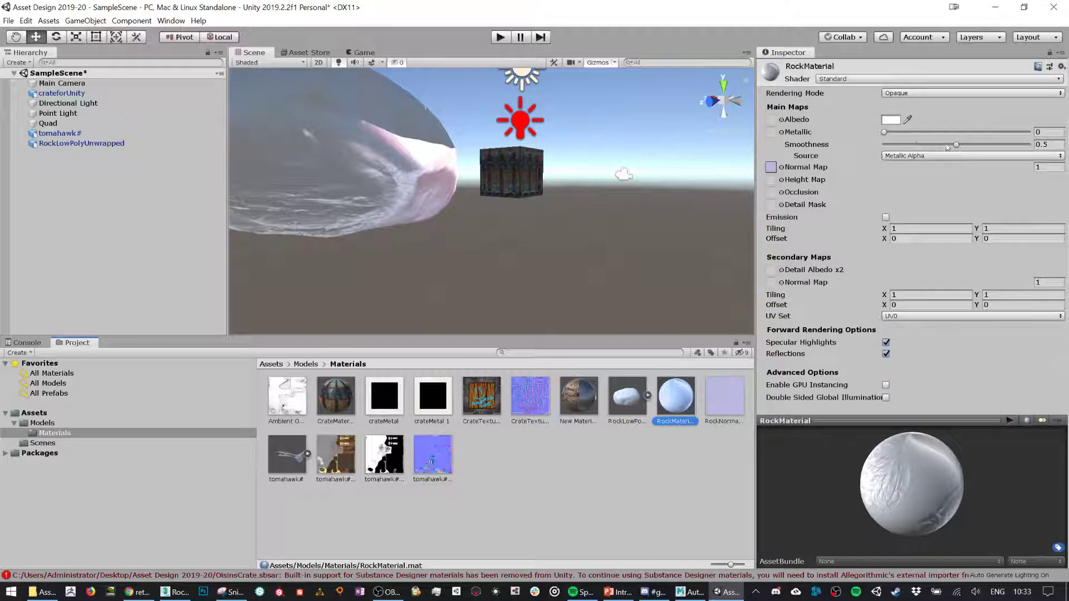
drag(948, 147, 890, 146)
right_drag(519, 190, 415, 175)
click(397, 182)
drag(417, 143, 499, 127)
key(ctrl+z)
right_drag(503, 148, 566, 239)
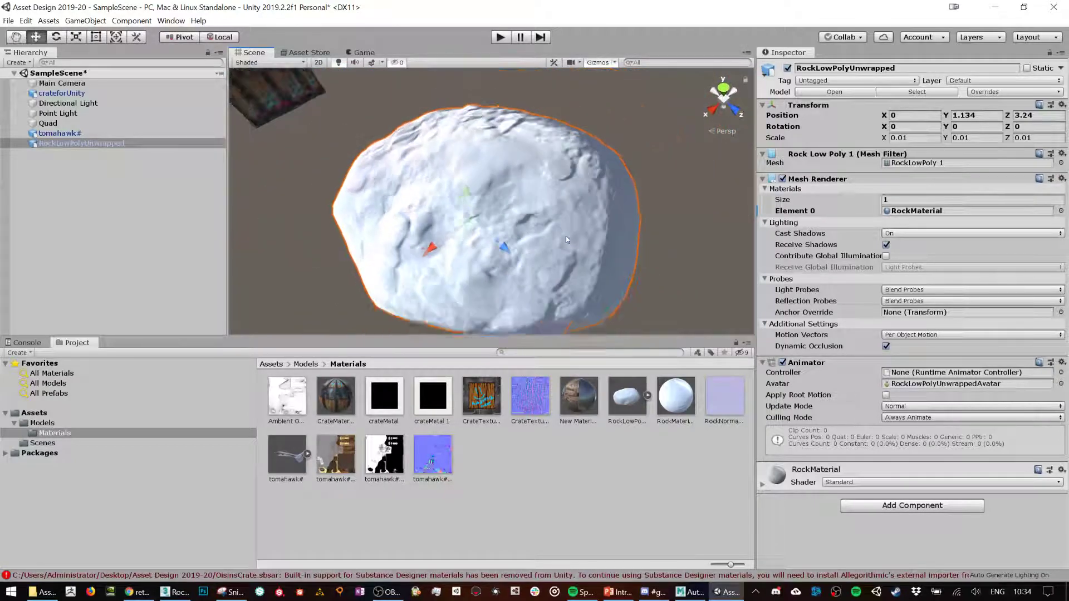
- Set RockMaterial's normal map strength to 0.86
click(676, 395)
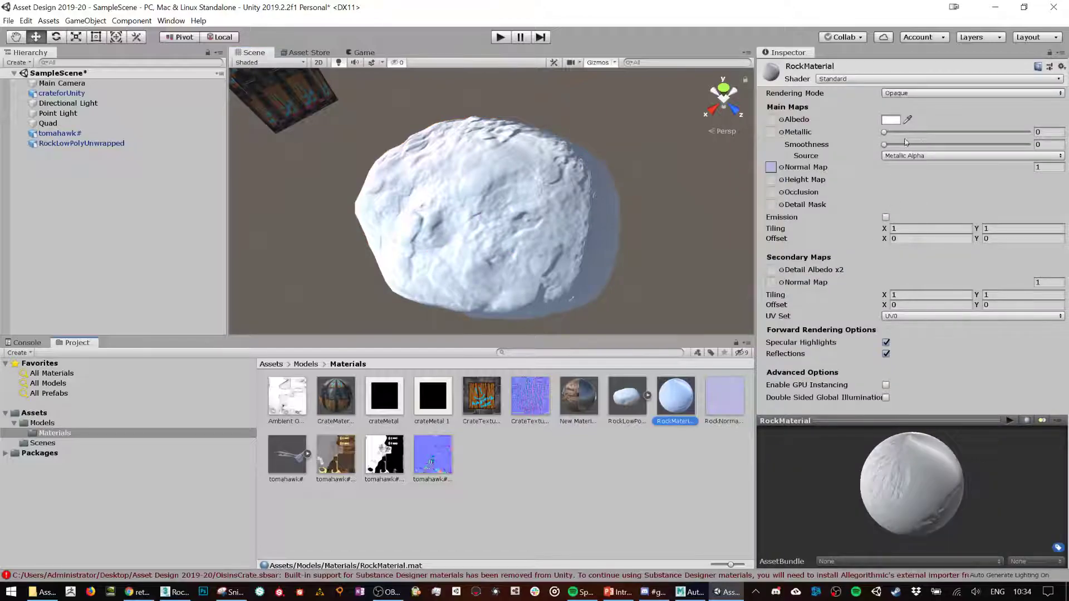
mouse_move(1032, 171)
mouse_down()
mouse_move(995, 173)
mouse_move(1023, 168)
mouse_up()
mouse_move(663, 173)
alt+mouse_down()
mouse_move(512, 204)
mouse_move(473, 156)
mouse_move(531, 150)
mouse_move(504, 184)
mouse_move(485, 167)
mouse_move(539, 197)
mouse_move(436, 142)
alt+mouse_up()
scroll(539, 198, up, 5)
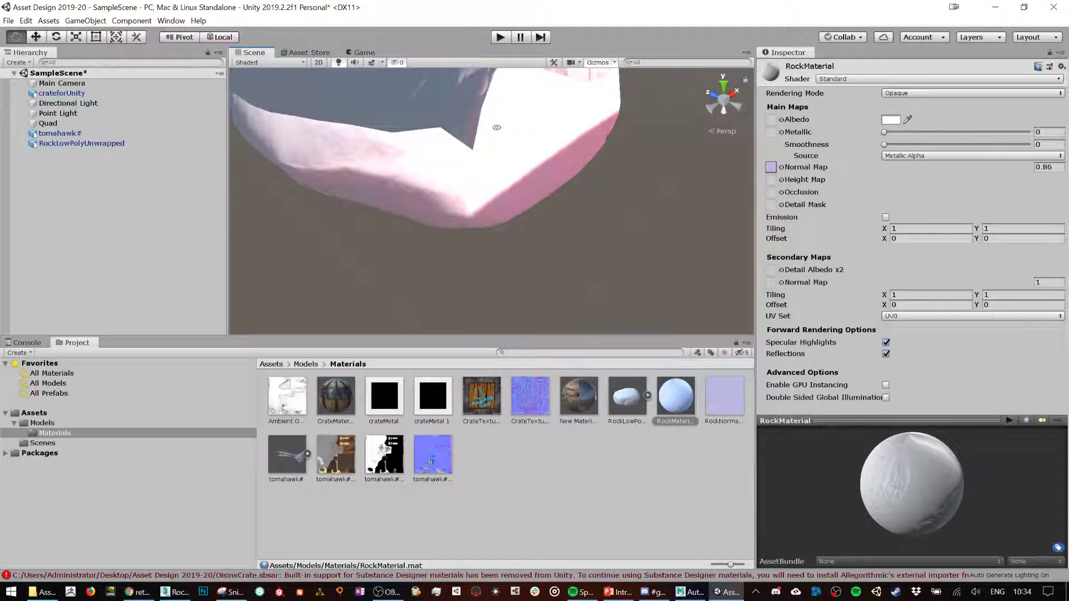
scroll(504, 123, down, 10)
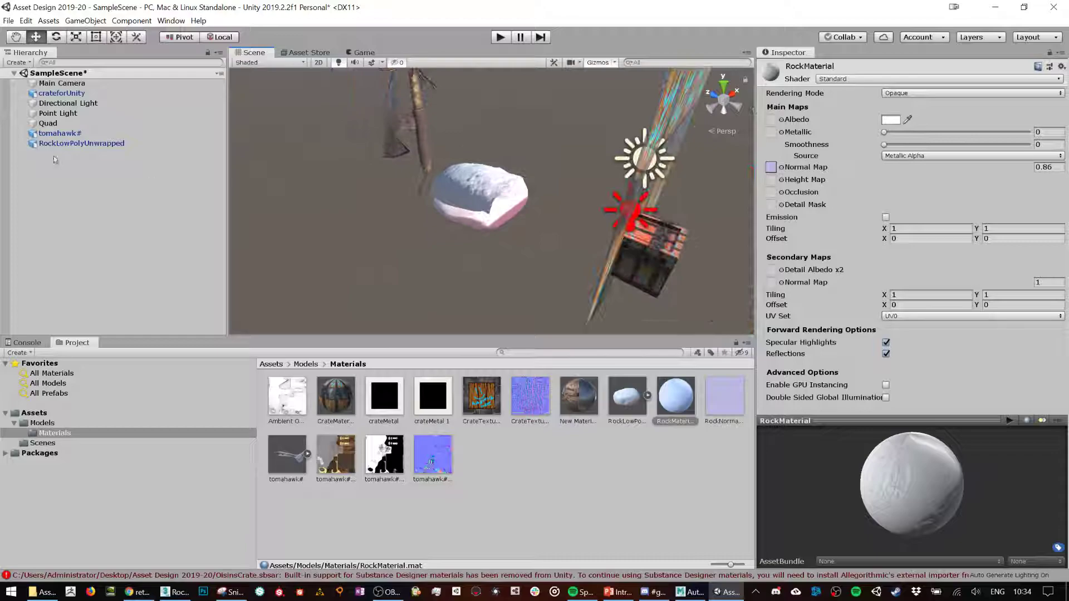
- Raise RockLowPolyUnwrapped in the scene to a Y position of about 3.7
click(78, 143)
alt+drag(473, 184, 485, 71)
key(f)
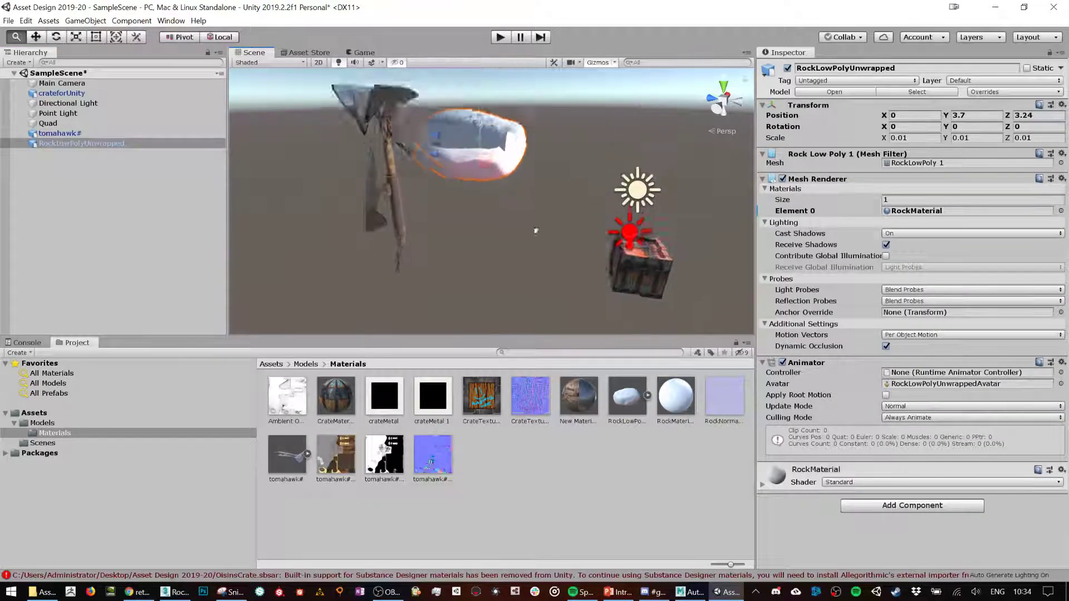
drag(473, 205, 474, 59)
alt+drag(604, 210, 442, 201)
- View the full RockNormals.png image, close it, and set the texture's import max size to 4096 with compression None
double_click(726, 412)
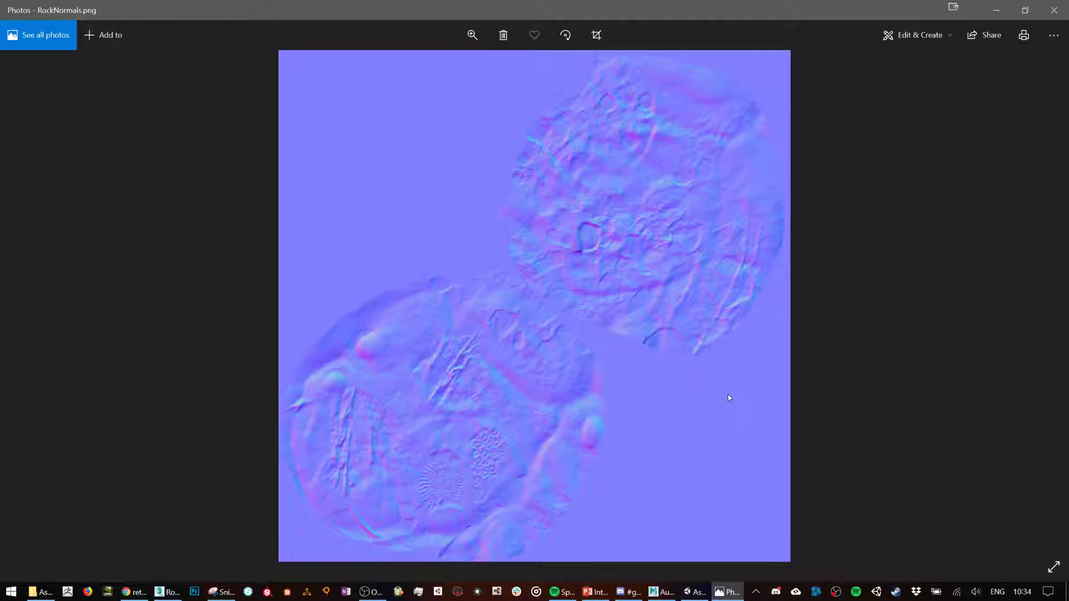
click(1050, 12)
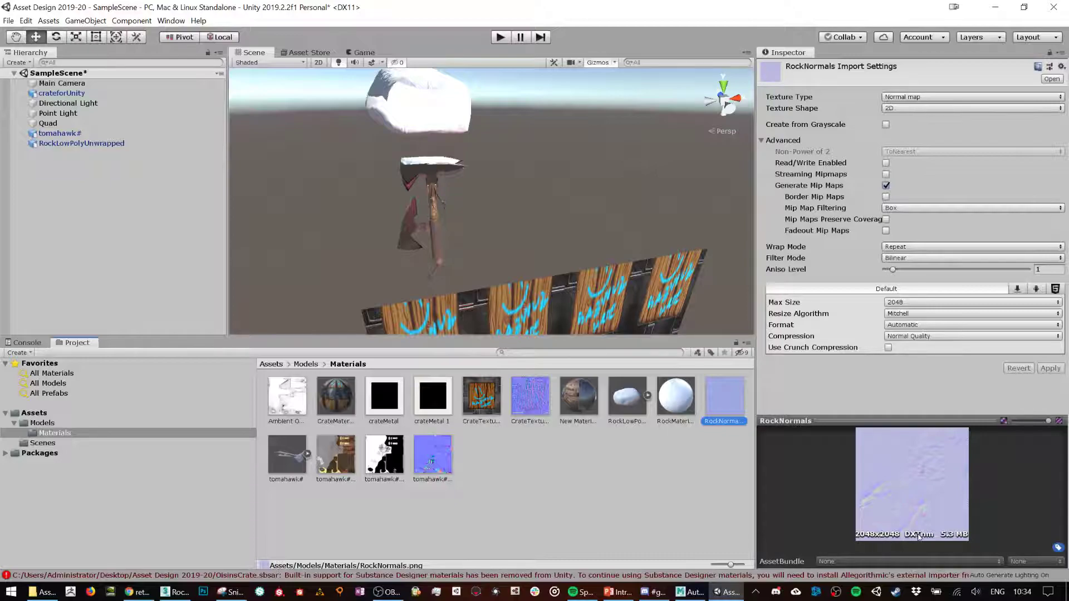
click(916, 304)
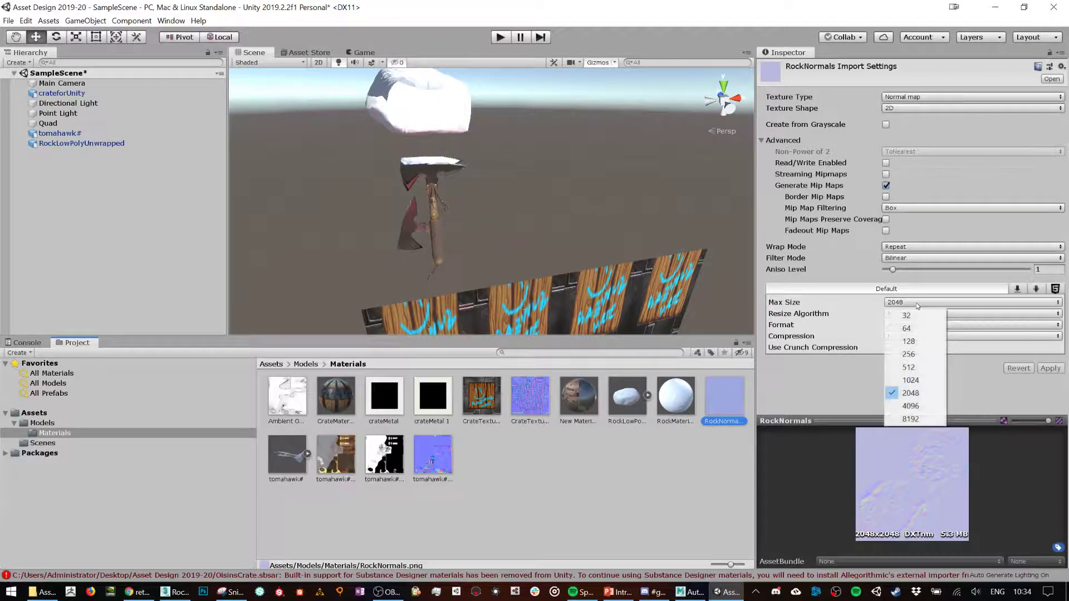
click(915, 407)
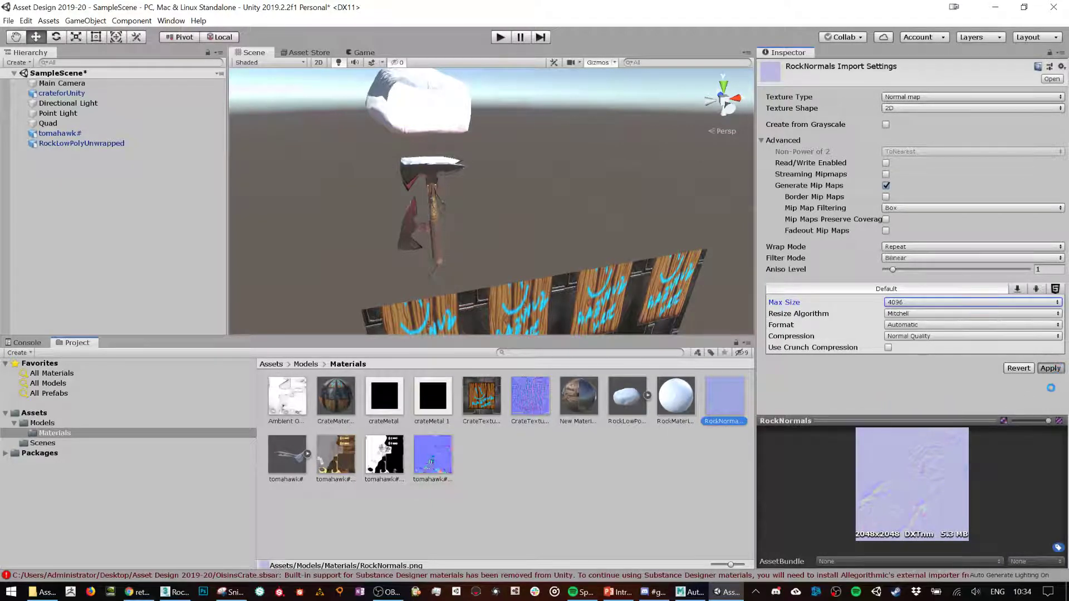
click(913, 337)
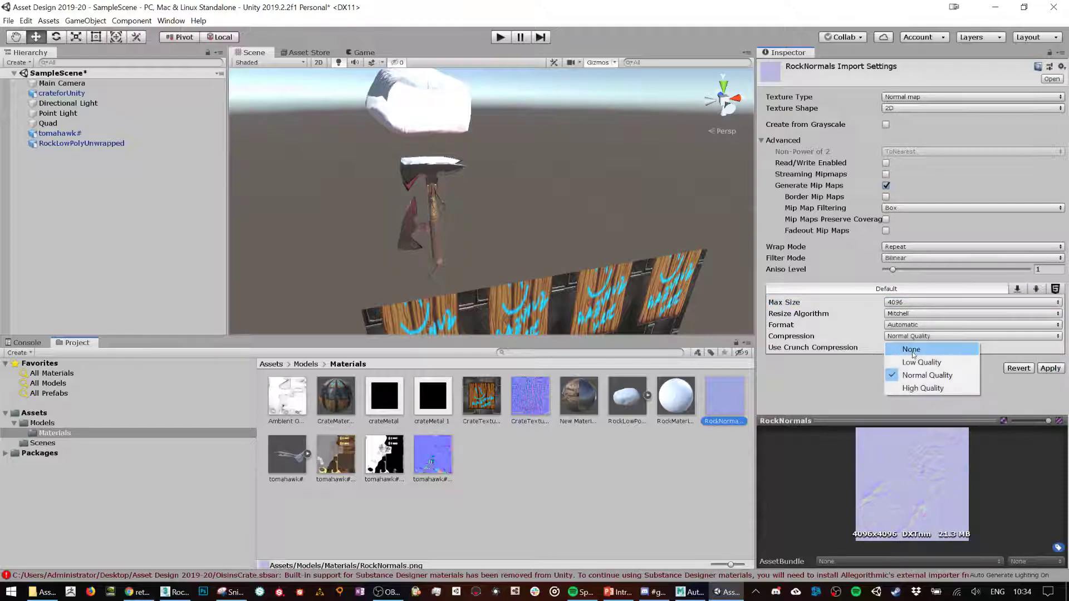
click(902, 349)
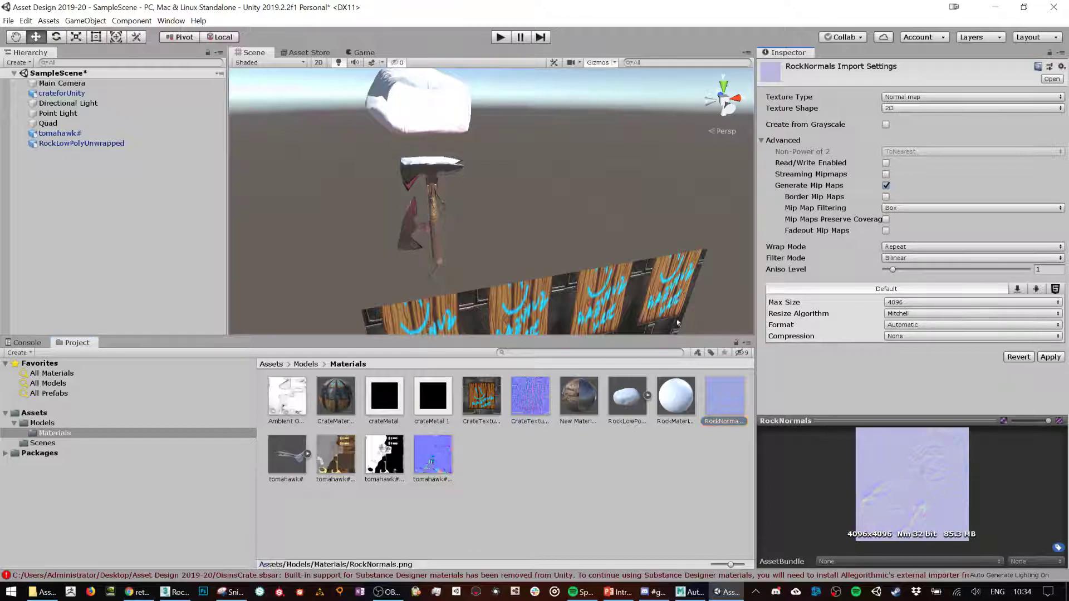
alt+drag(498, 214, 479, 217)
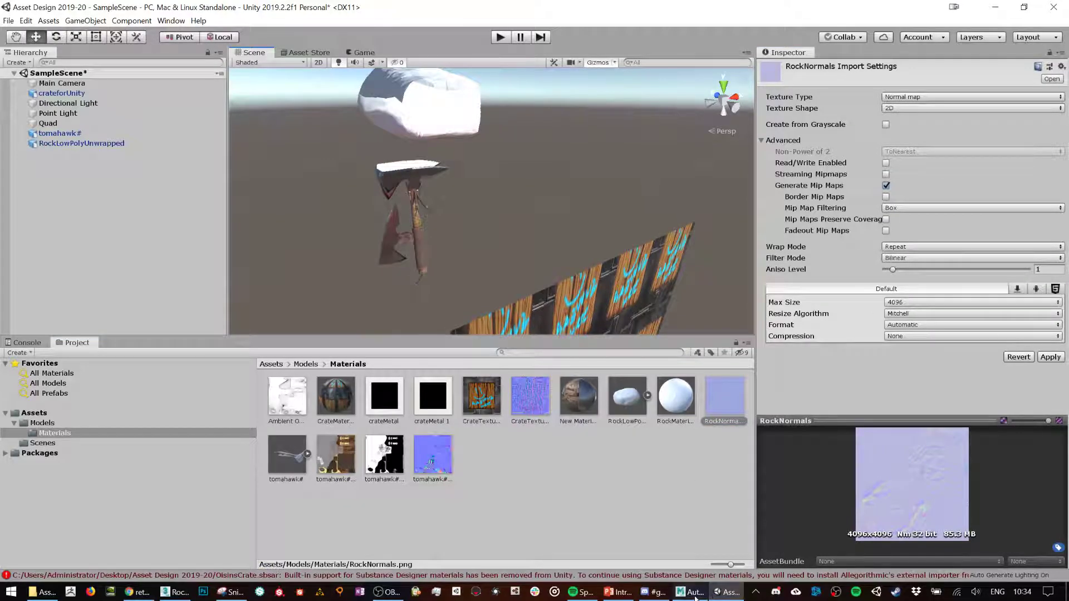
- Switch to 3ds Max with the RockRetopo scene and dismiss the FBX export warnings
click(691, 592)
click(1054, 7)
click(184, 592)
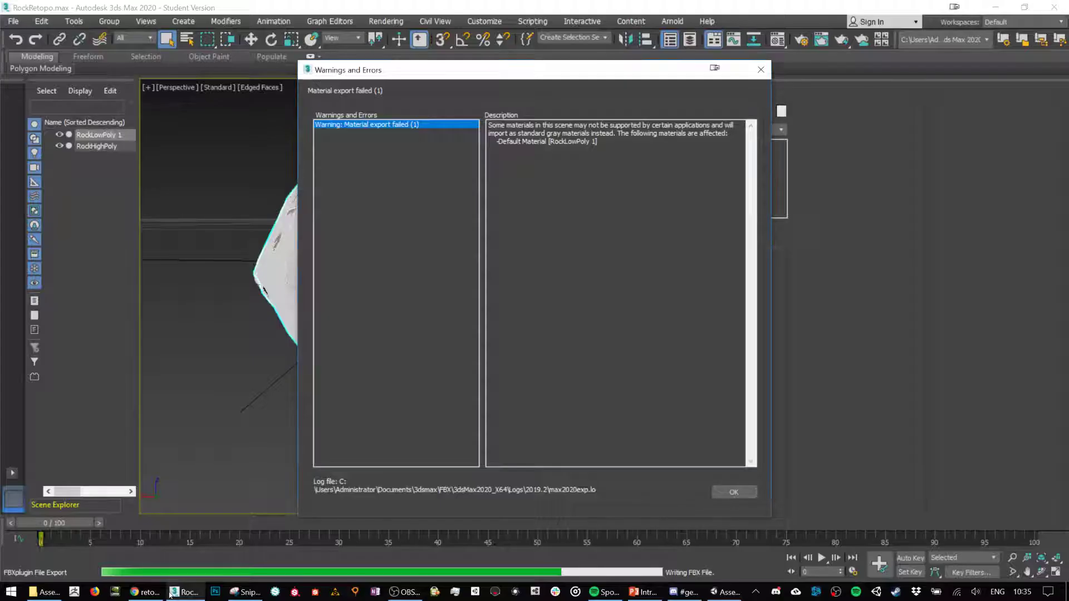
click(733, 492)
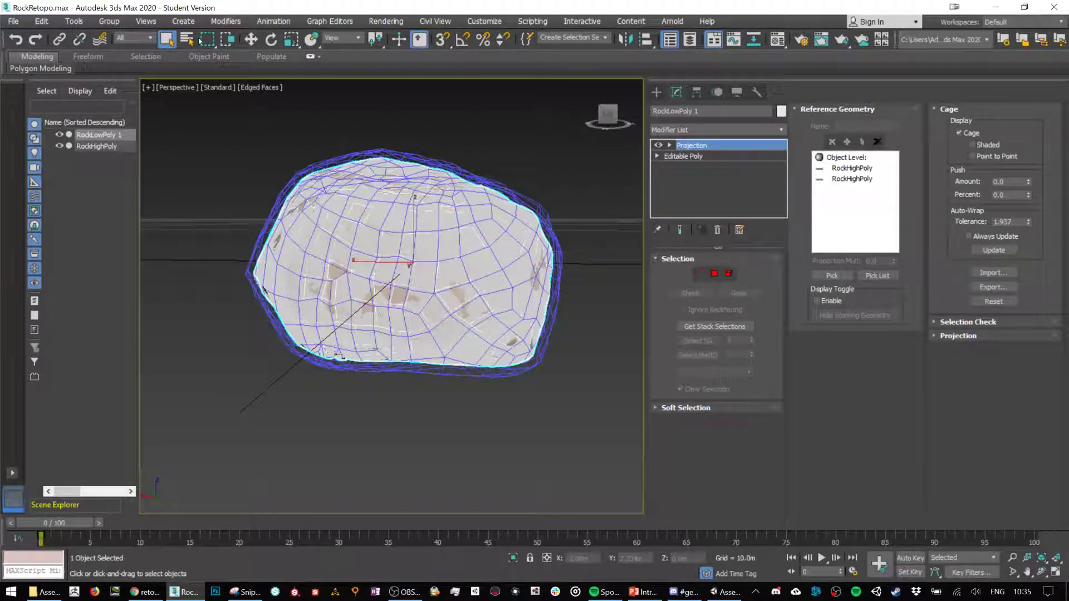
- Open Render To Texture for RockLowPoly 1 and set the NormalsMap element's output size to 2048x2048
click(386, 21)
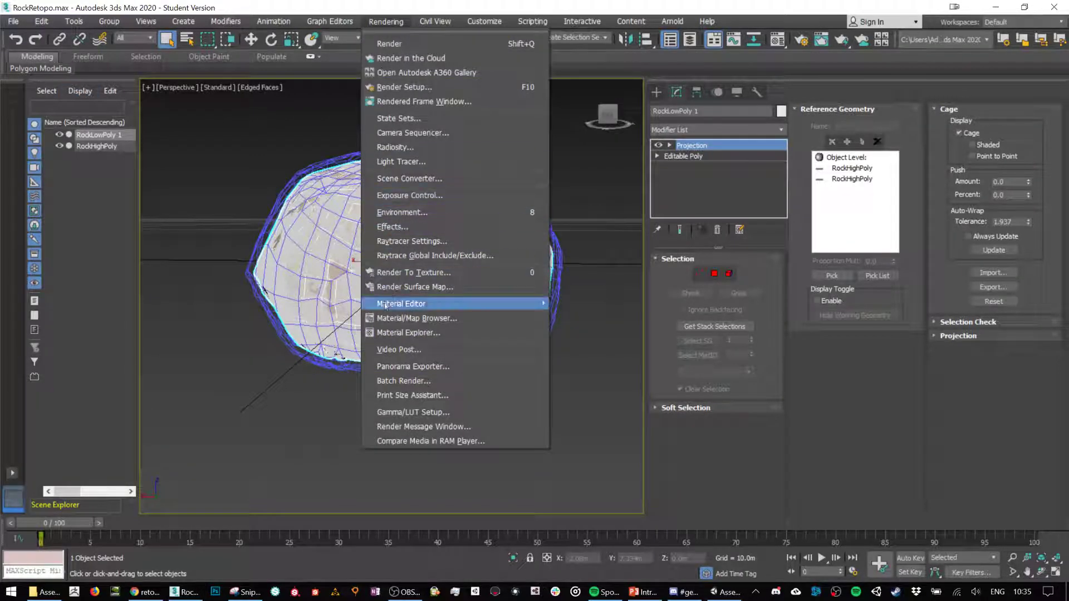
click(413, 272)
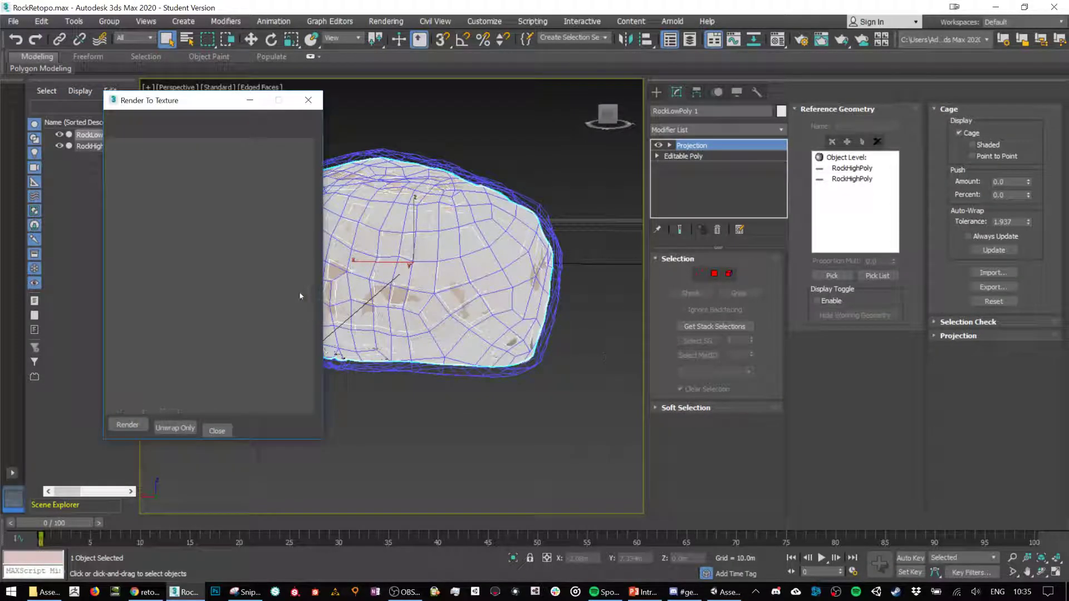
scroll(280, 276, down, 5)
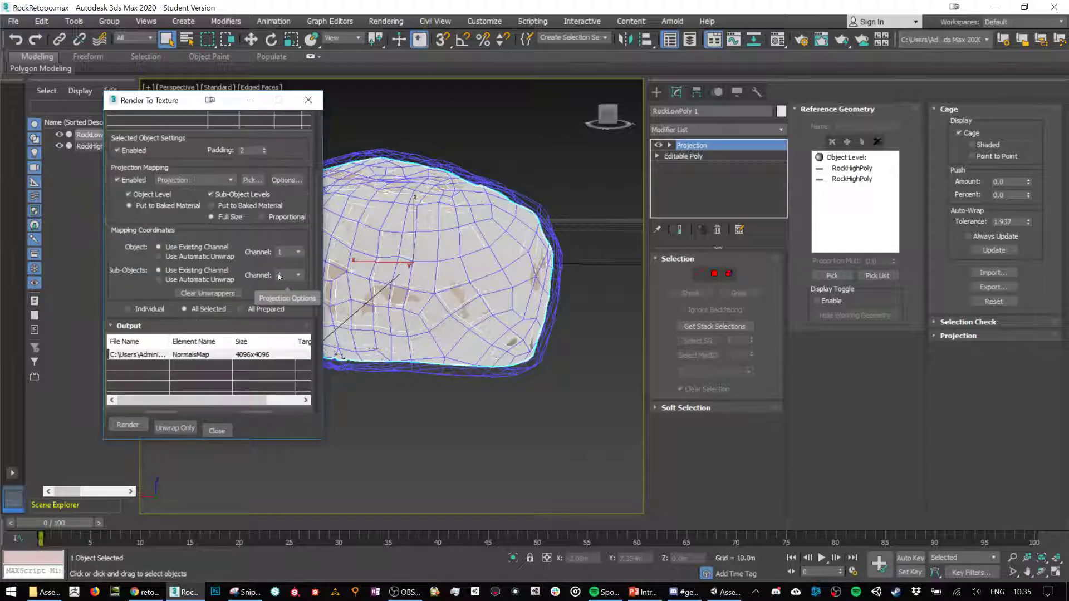
click(216, 359)
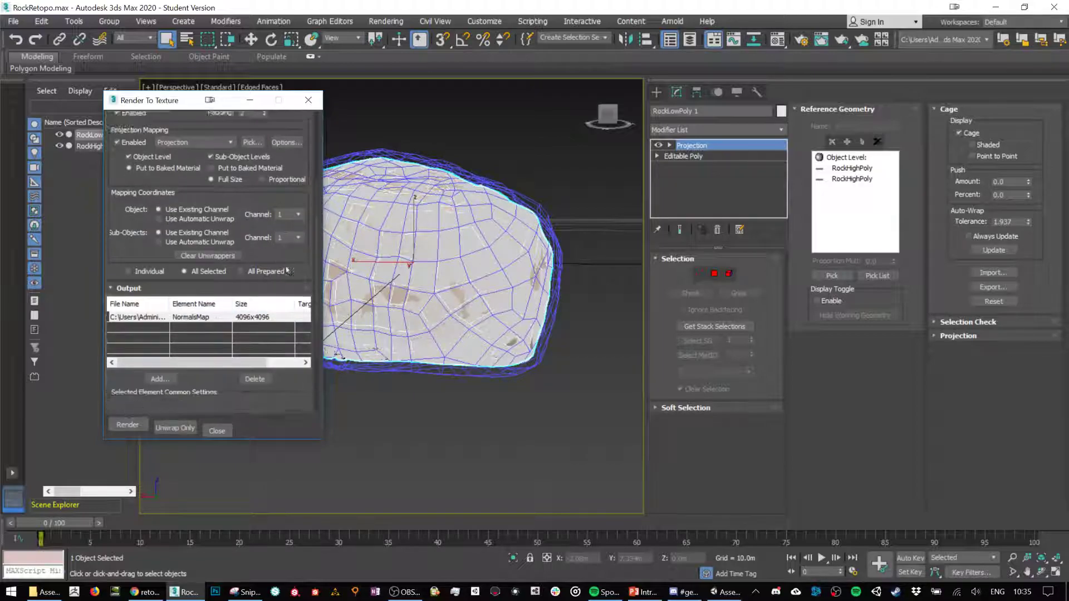
scroll(304, 352, down, 4)
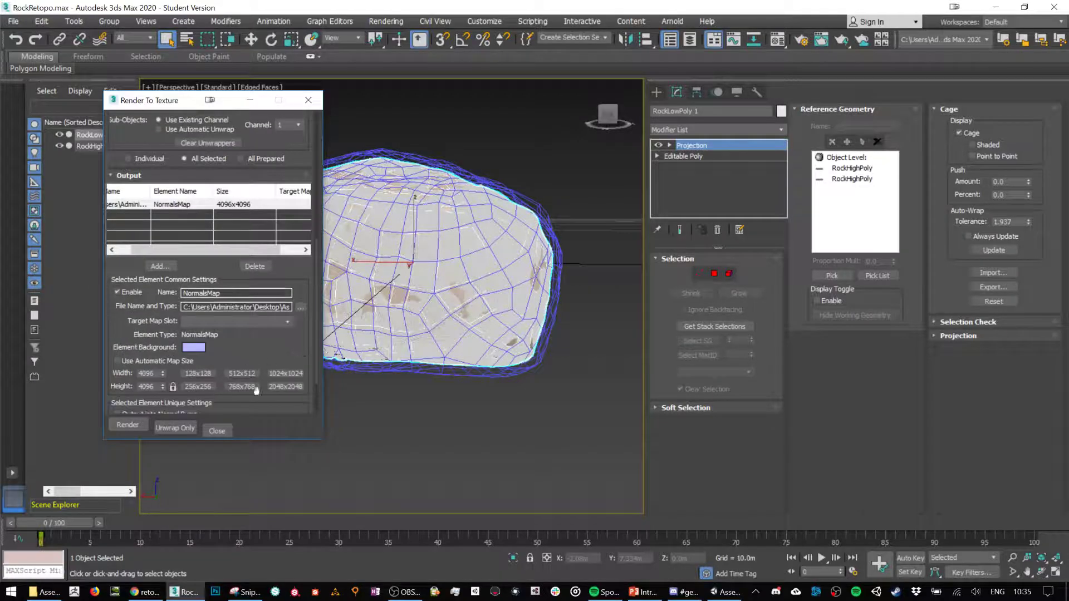
- Choose Targa as the NormalsMap output file type and bake the map without a target map slot
click(301, 308)
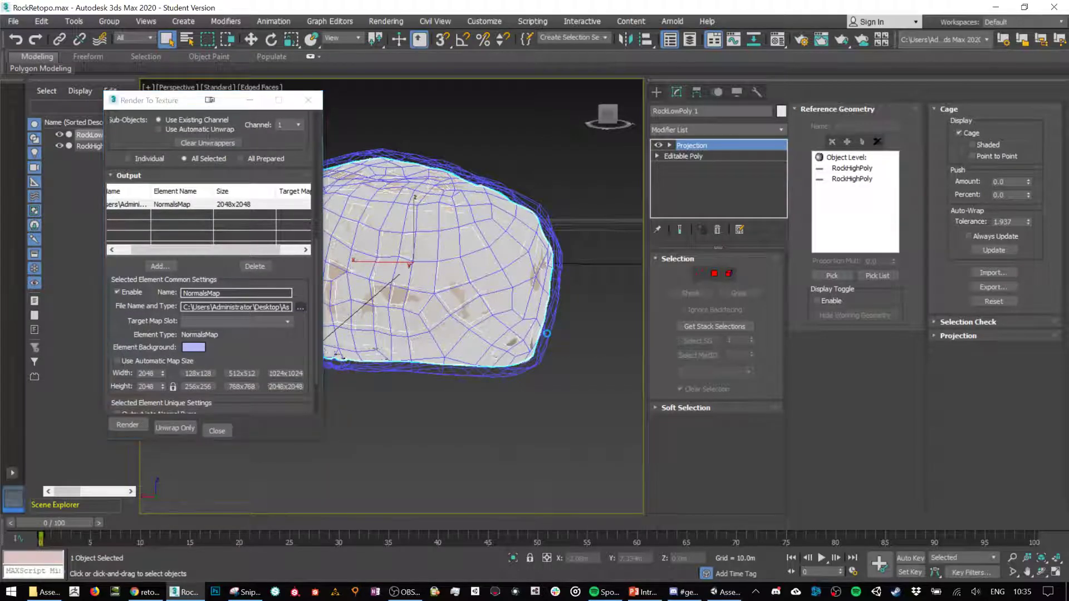
click(370, 383)
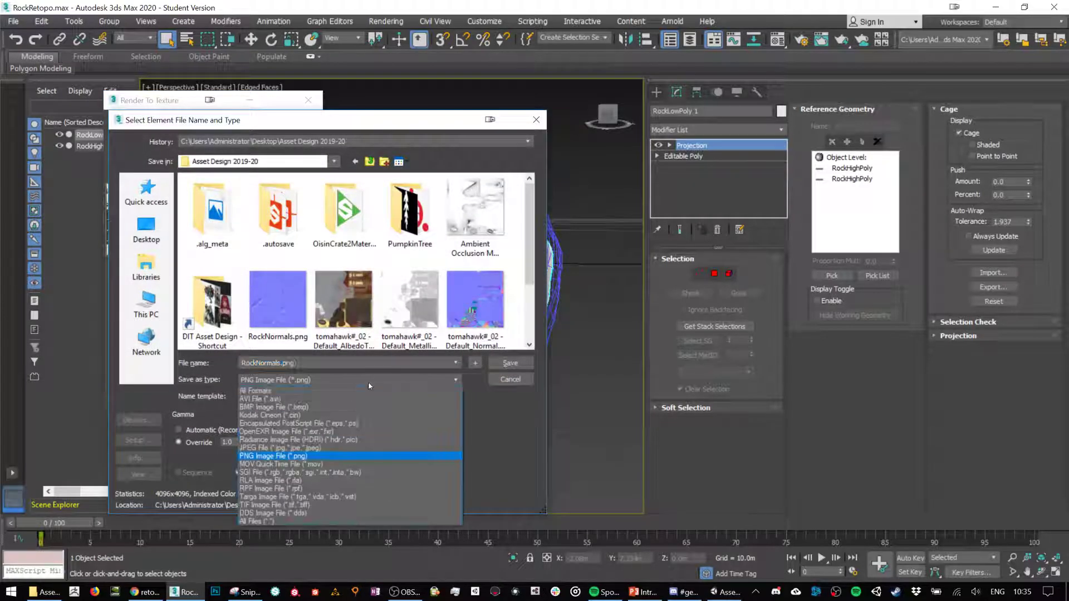
click(306, 496)
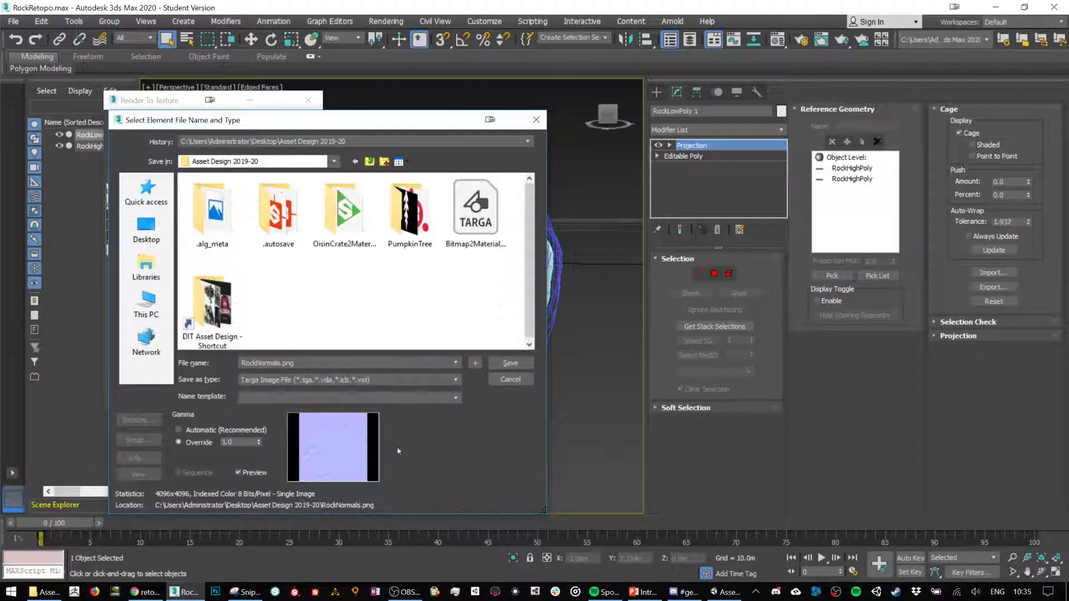
click(380, 366)
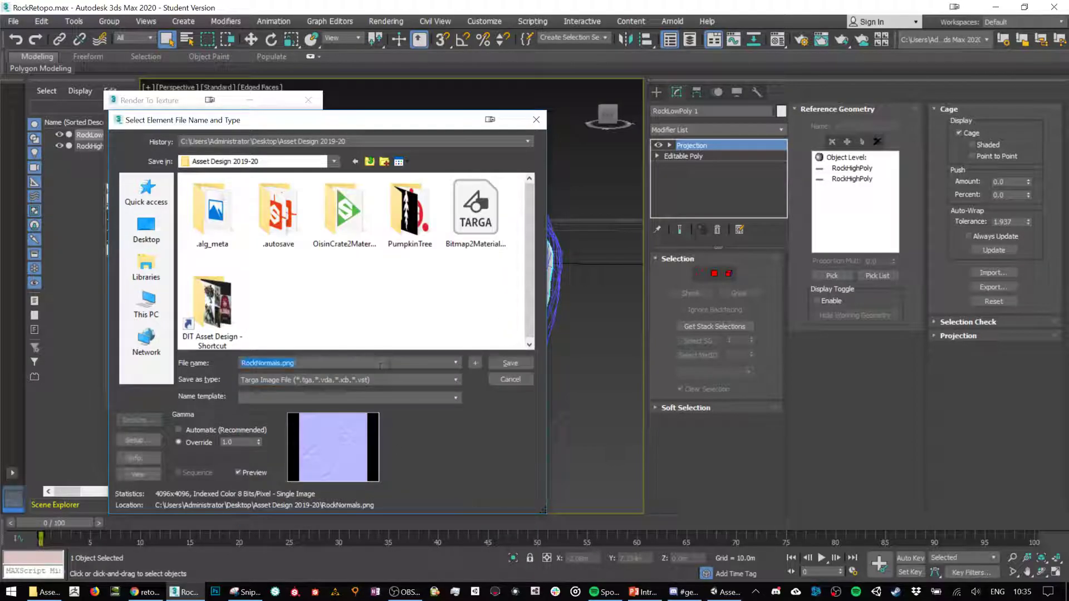
key(Return)
click(430, 388)
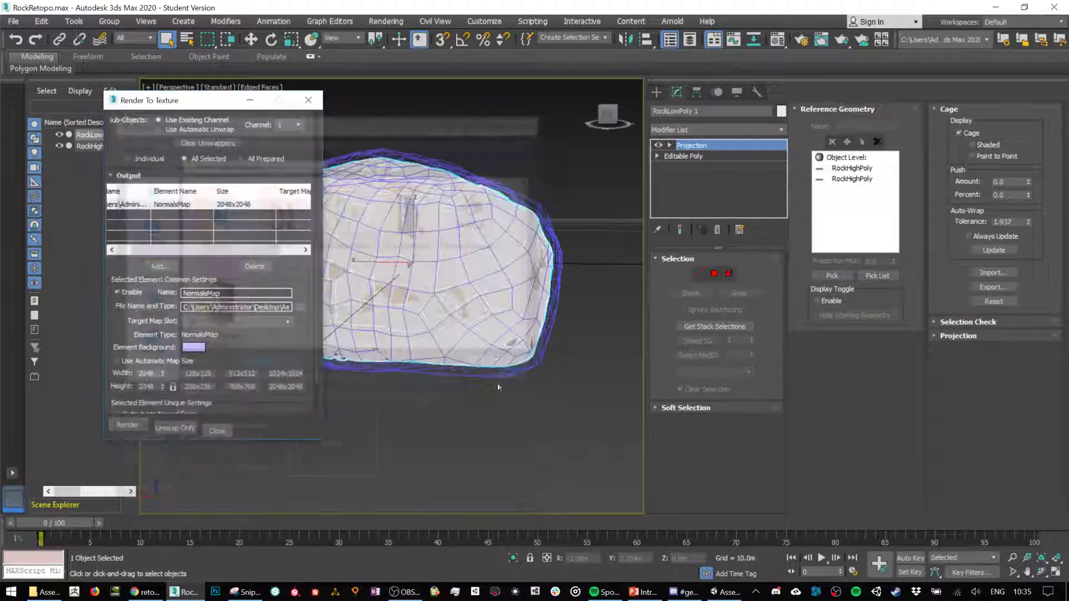
click(127, 425)
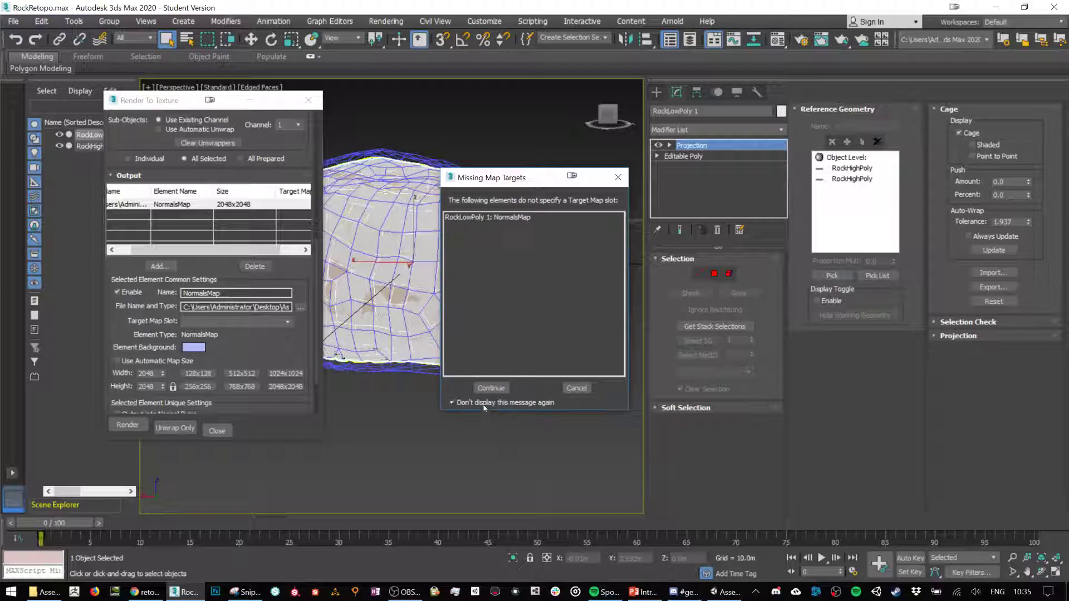
click(490, 388)
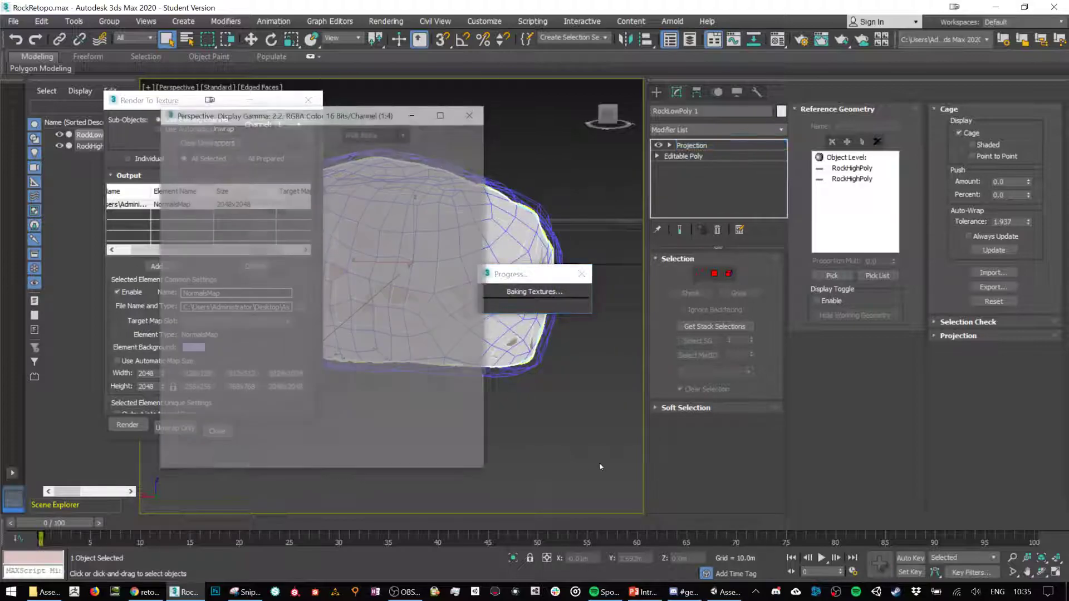
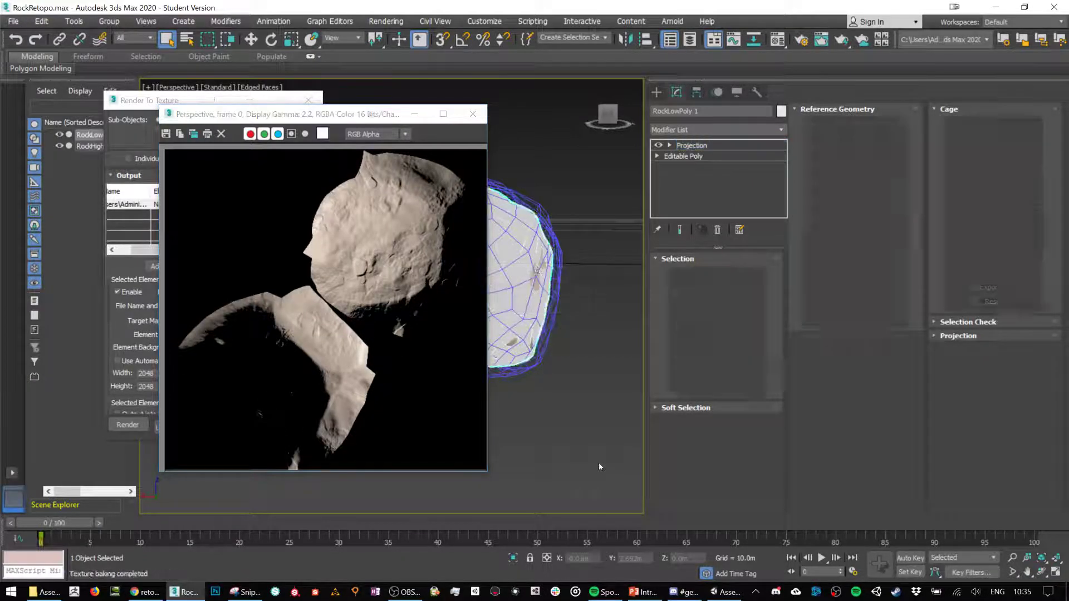
- Switch back to Unity and apply the pending import settings for RockNormals.png
click(189, 585)
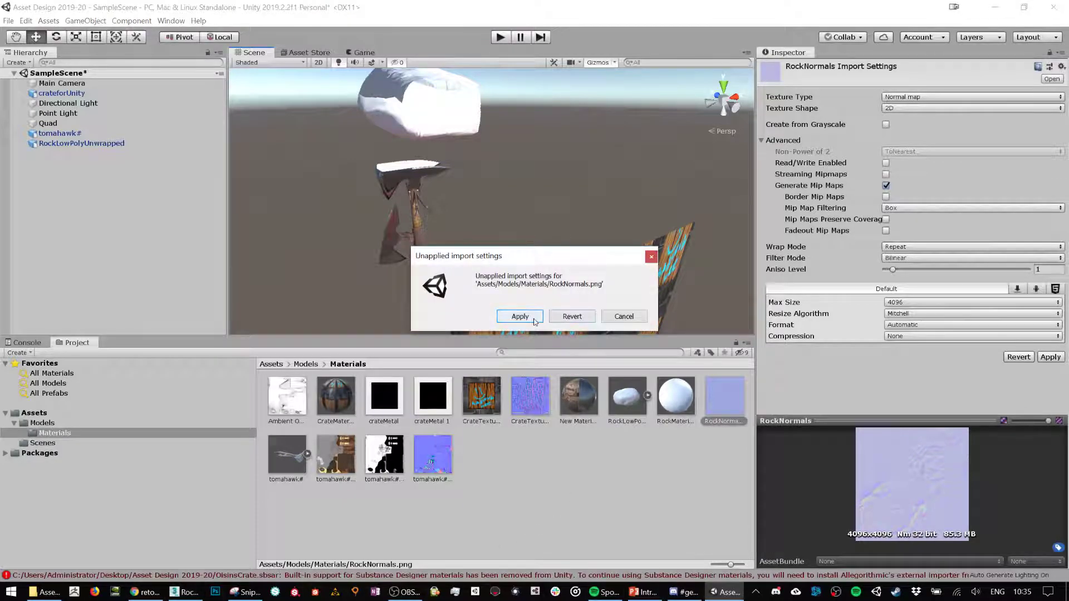
click(520, 316)
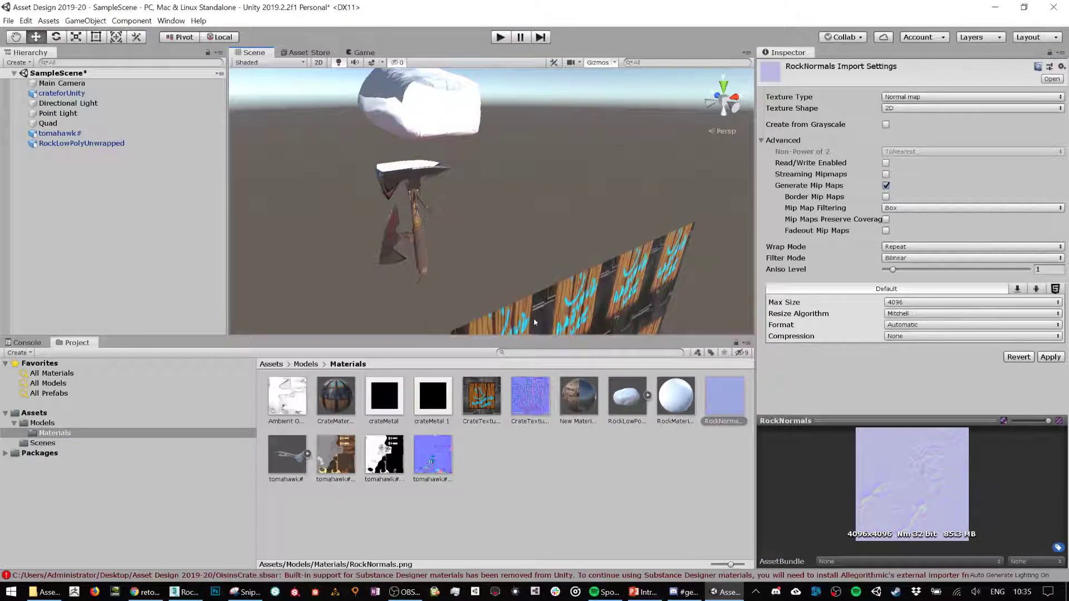
- Start importing a new asset into the Materials folder and browse the Asset Design 2019-20 folder for the rock normals files
right_click(593, 475)
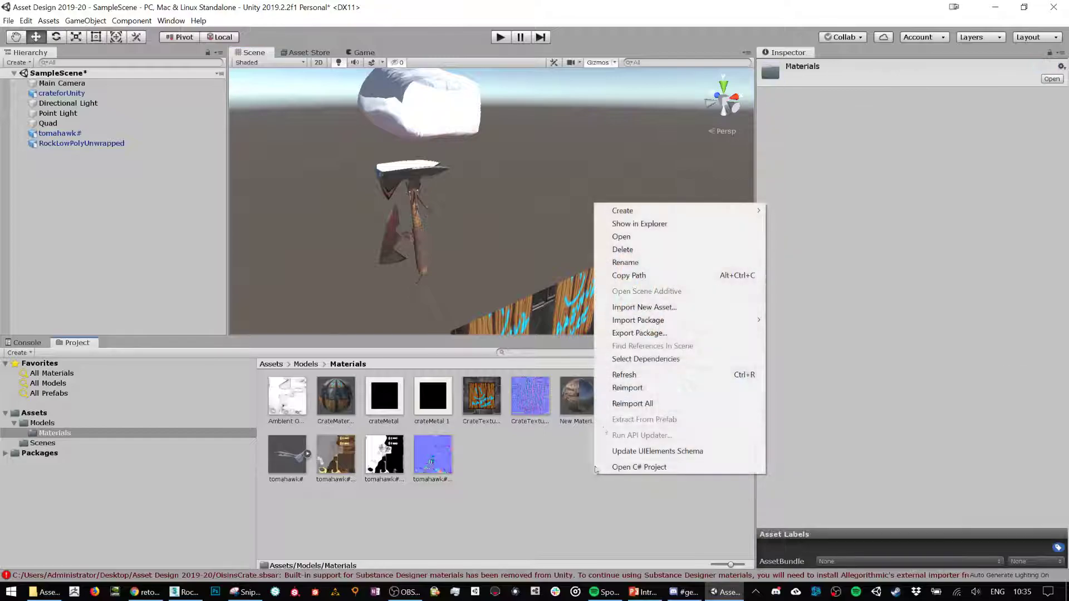
click(634, 309)
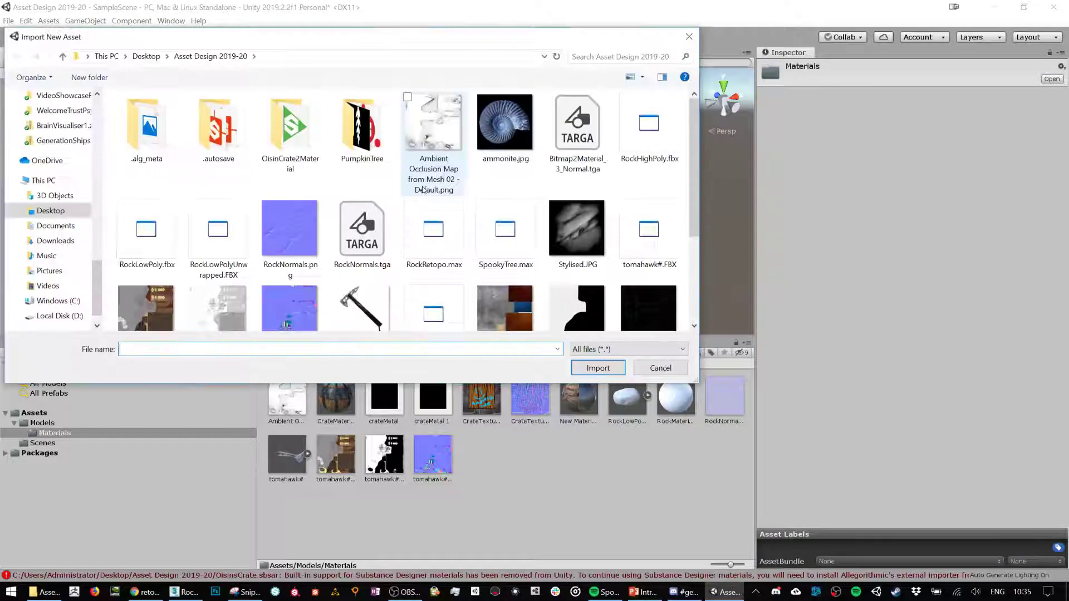
click(300, 236)
scroll(334, 233, down, 3)
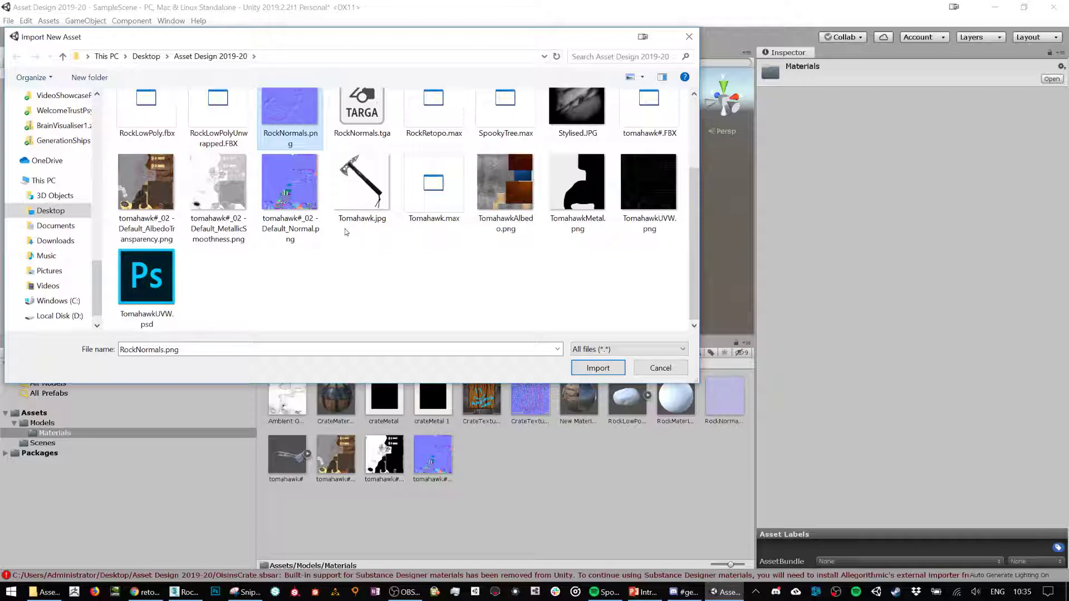
scroll(345, 229, up, 3)
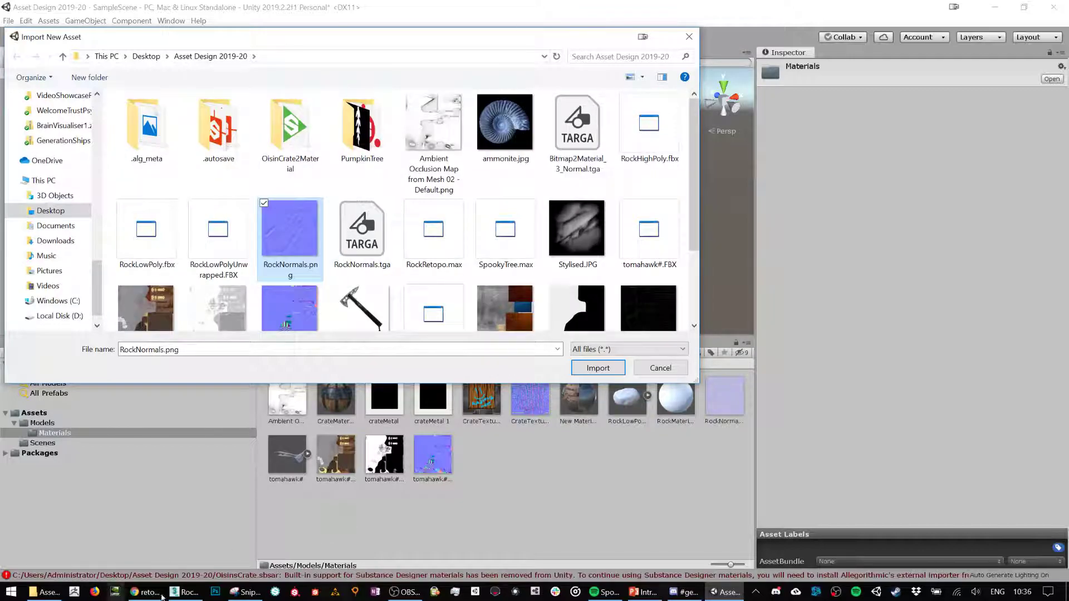
- Switch to 3ds Max, close the rendered bake window and check the NormalsMap element's output file name and type
click(185, 593)
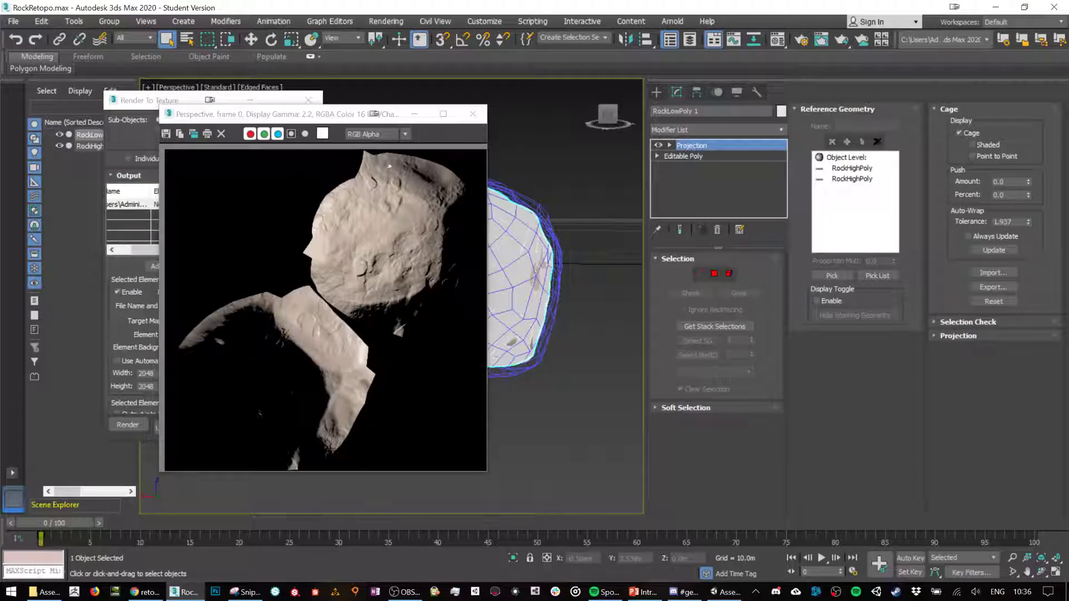
click(473, 114)
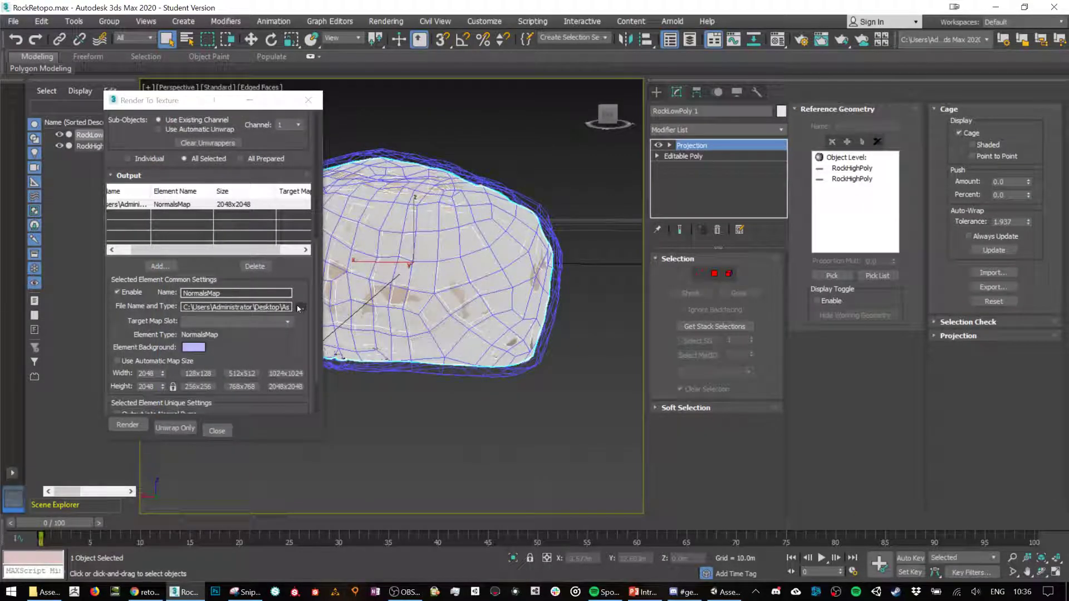
click(299, 309)
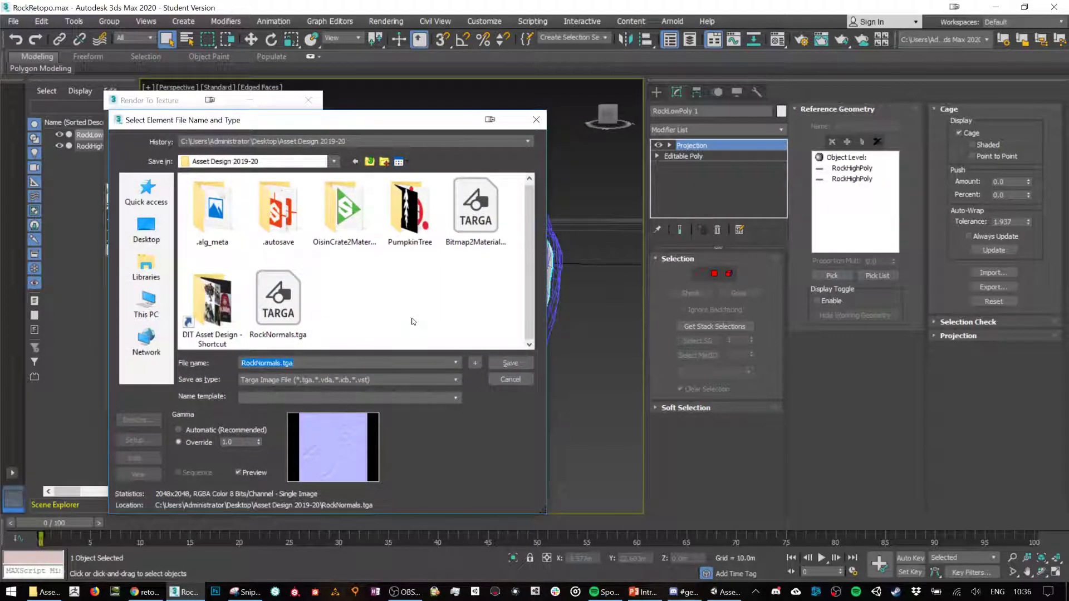
click(536, 120)
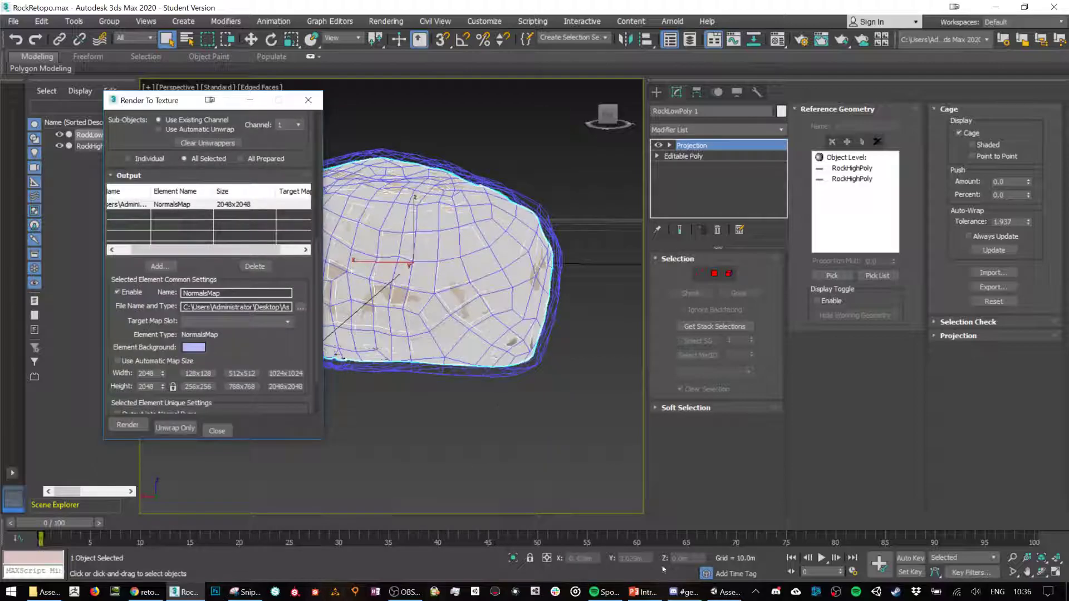
- Switch back to Unity, import RockNormals.tga and apply Normal map as its texture type
click(725, 592)
click(372, 243)
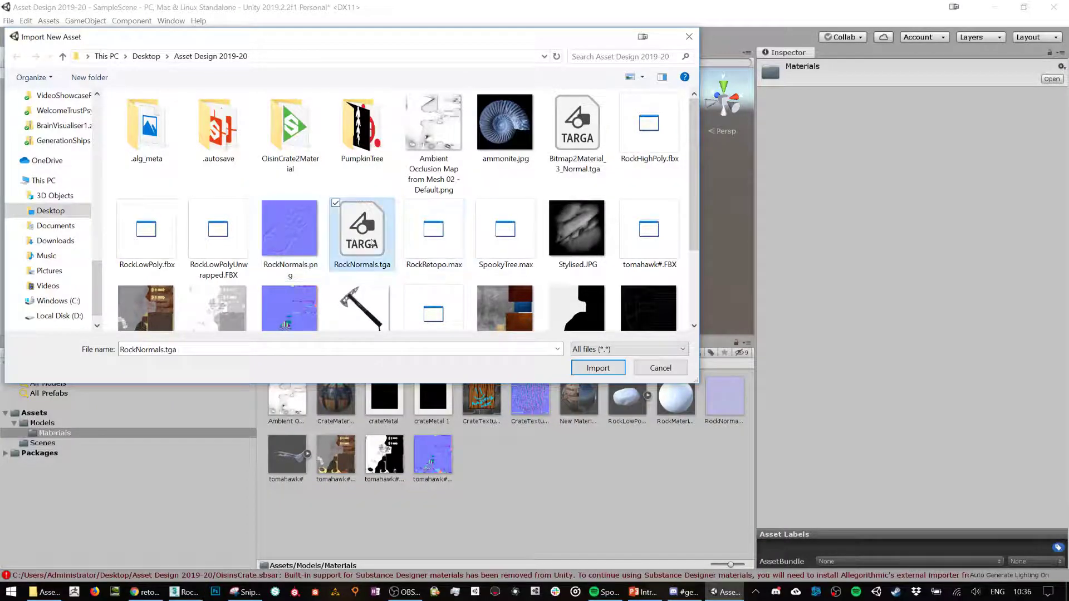
double_click(372, 243)
click(900, 98)
click(912, 122)
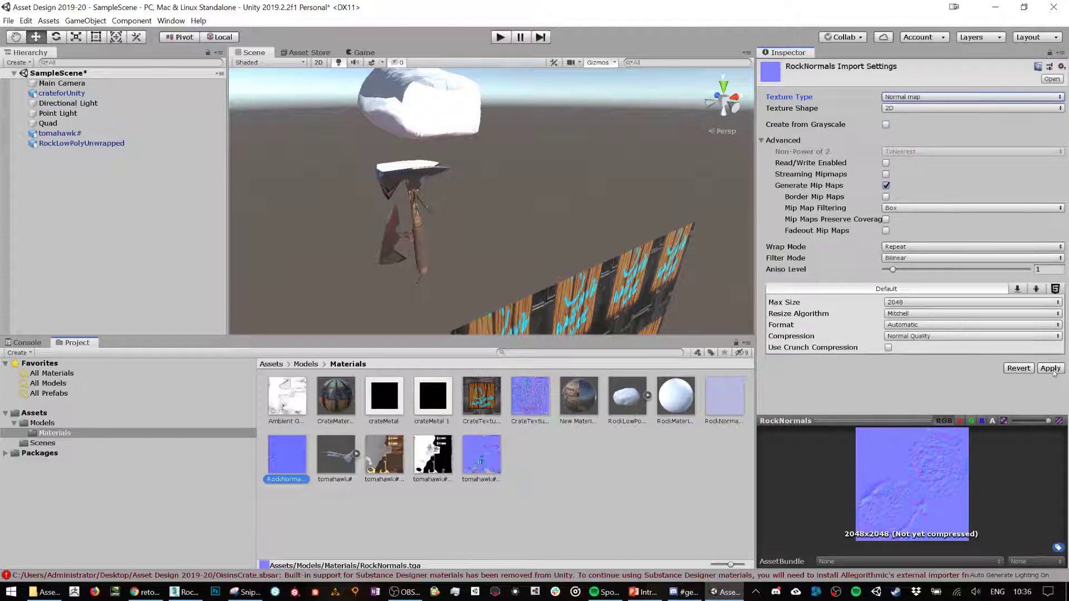
- Compare the PNG and TGA versions of RockNormals and assign RockNormals.tga as the Normal Map of RockMaterial
click(727, 400)
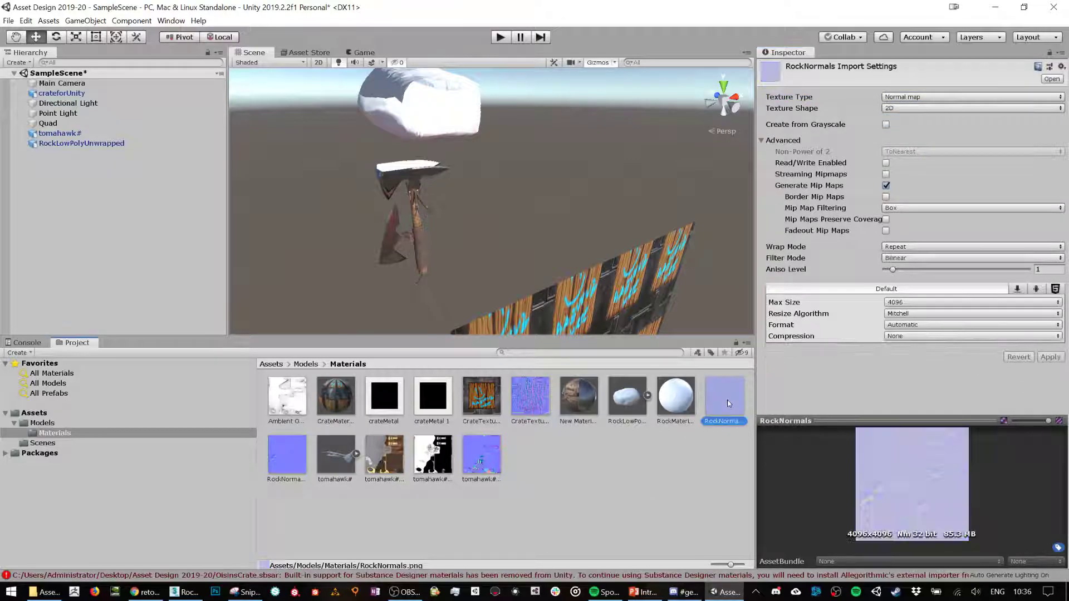
click(289, 469)
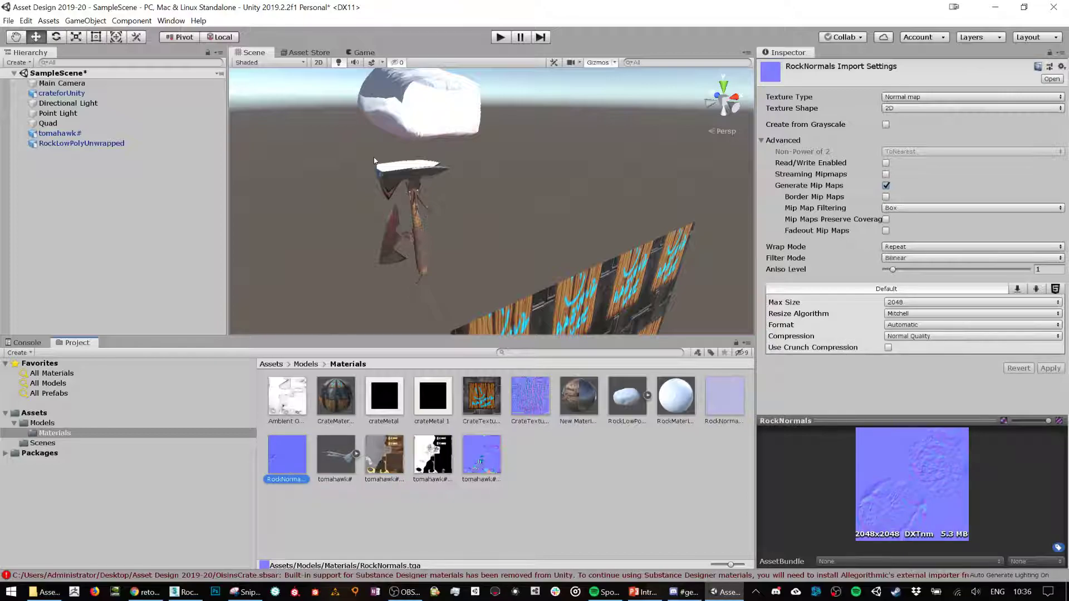
middle_drag(500, 113, 500, 159)
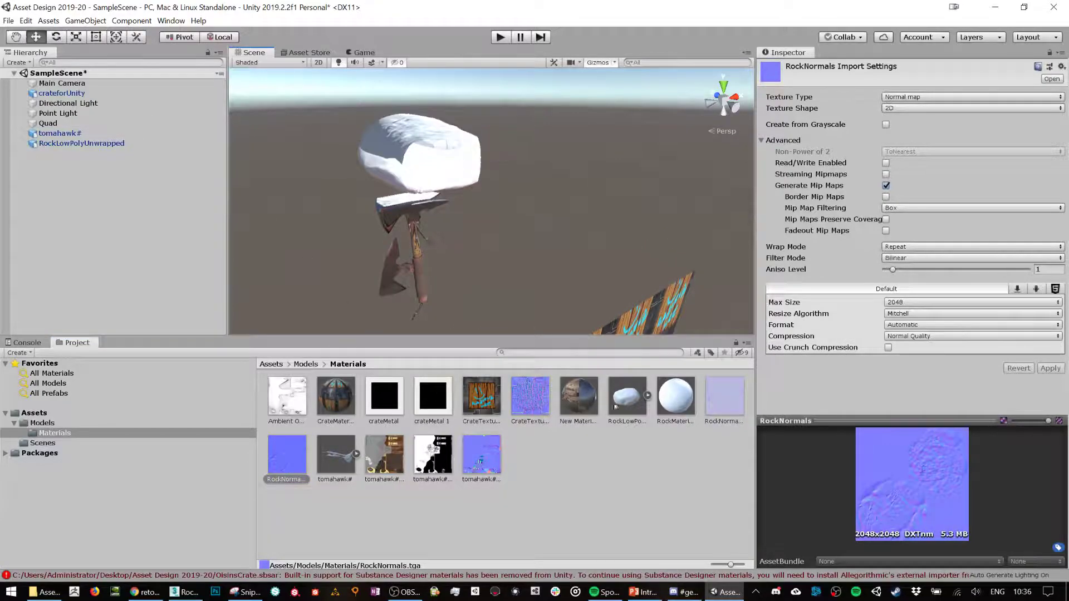
click(680, 395)
mouse_move(770, 222)
mouse_down()
mouse_move(786, 167)
mouse_move(774, 168)
mouse_up()
alt+drag(430, 172, 562, 211)
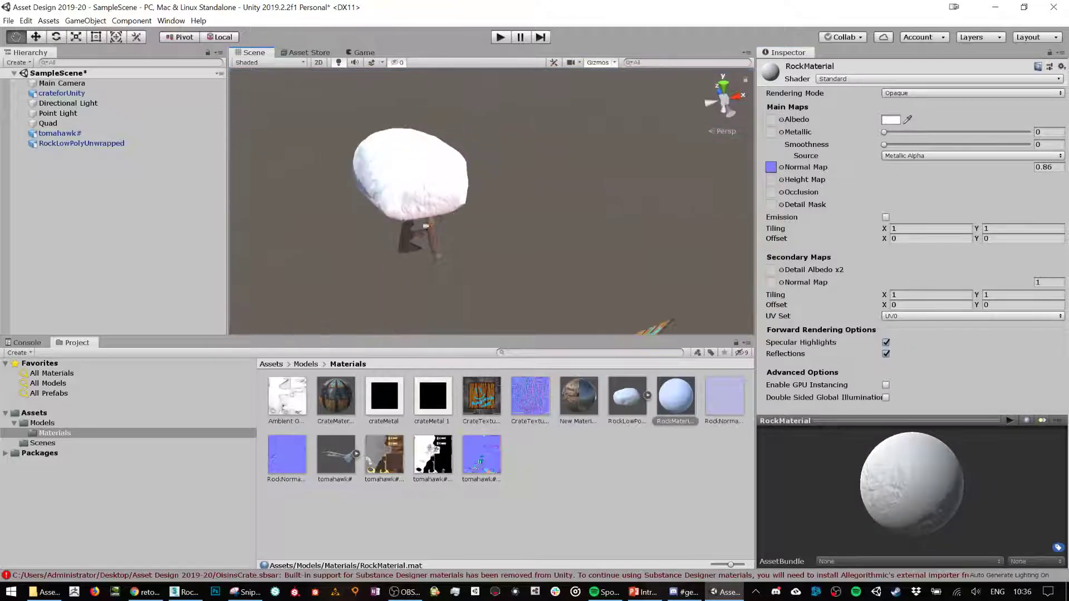
- Lower RockLowPolyUnwrapped in the scene to a Y position of 5.271
scroll(409, 173, up, 3)
click(390, 167)
alt+drag(390, 167, 423, 162)
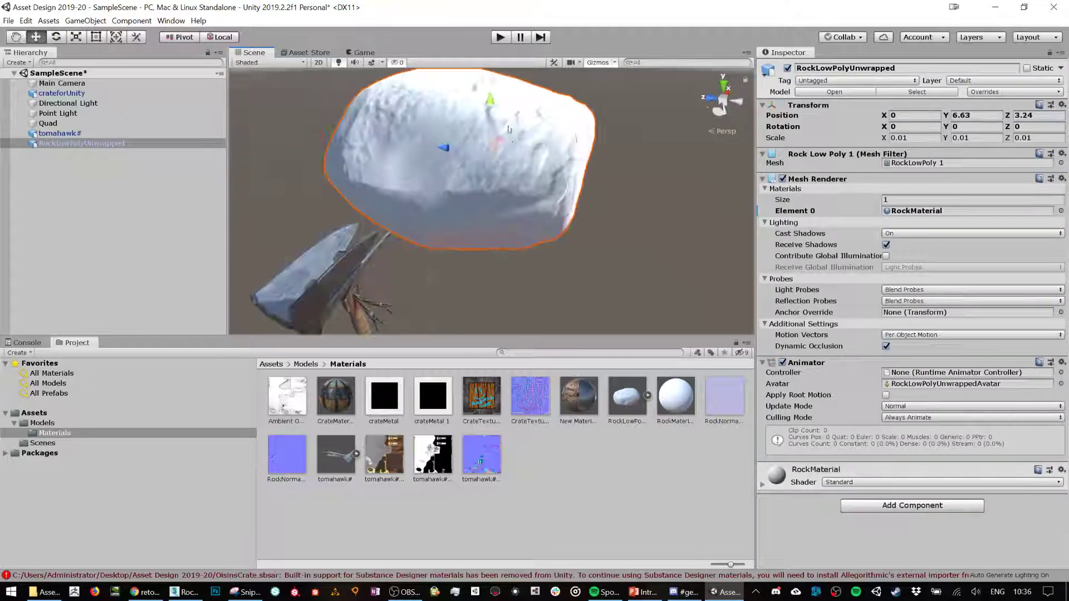
drag(494, 105, 445, 218)
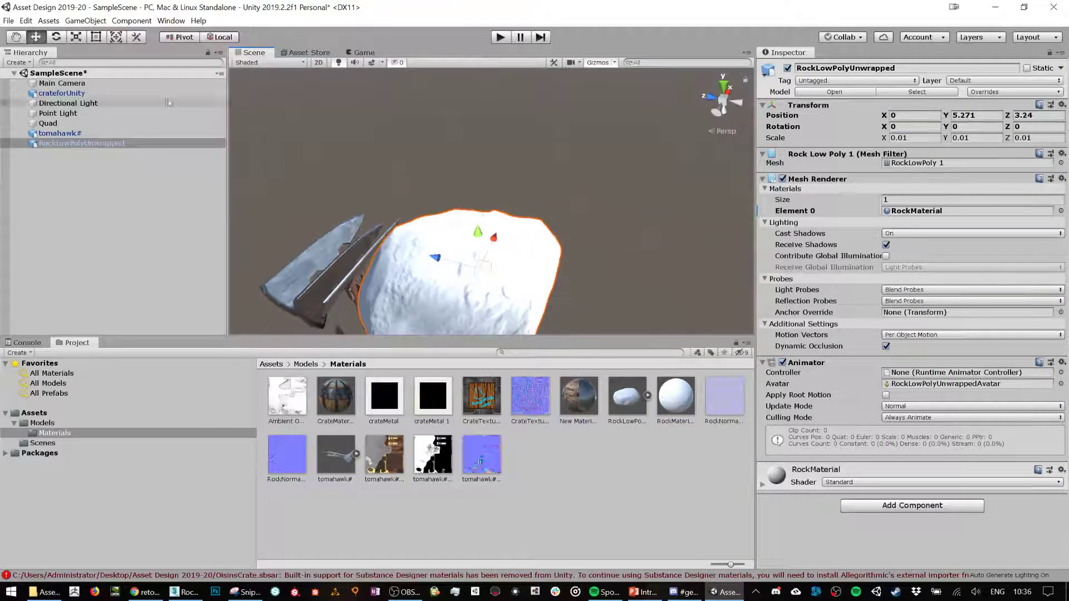
- Reduce the Directional Light's intensity to 0.49 and view the rock's surface under it
click(83, 103)
drag(874, 201, 860, 200)
mouse_move(505, 236)
alt+mouse_down()
mouse_move(306, 310)
mouse_move(419, 223)
mouse_move(508, 247)
alt+mouse_up()
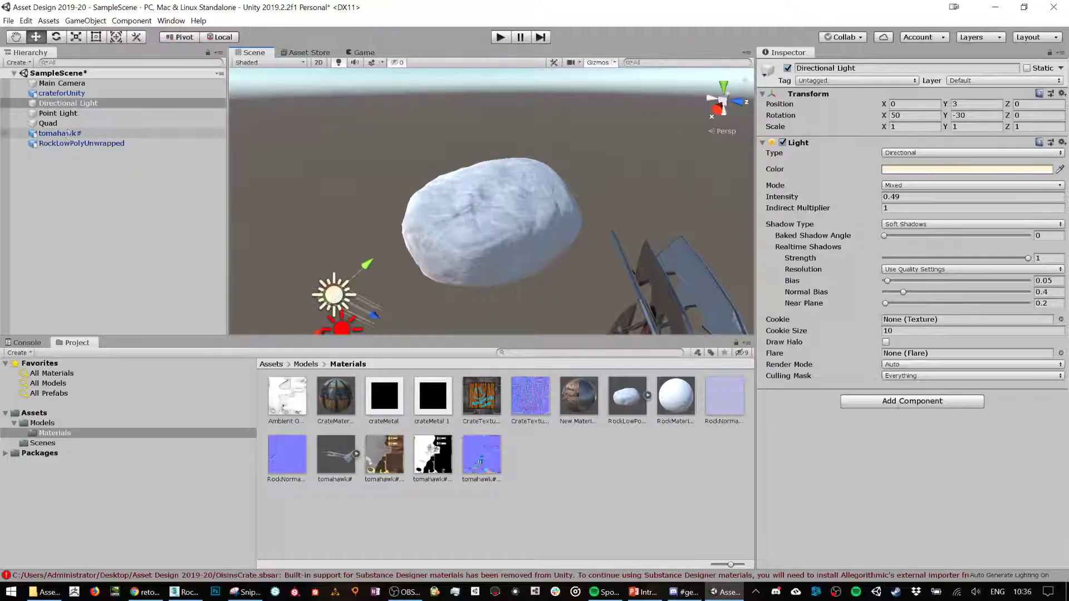
- Set the Normal Map strength of RockMaterial to 0.89 and view the rock from another side
click(78, 143)
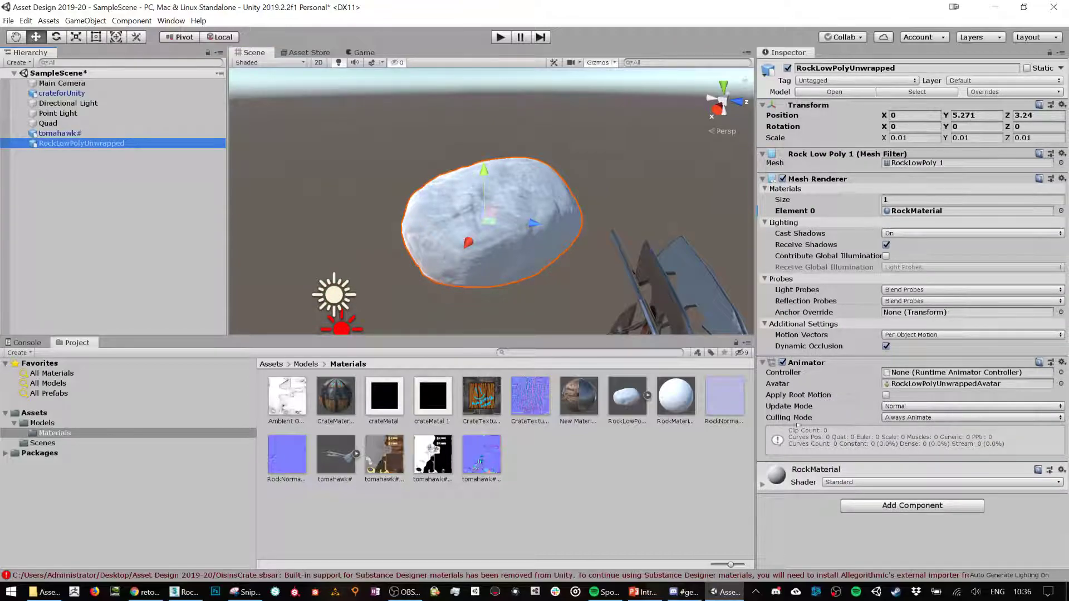
click(683, 406)
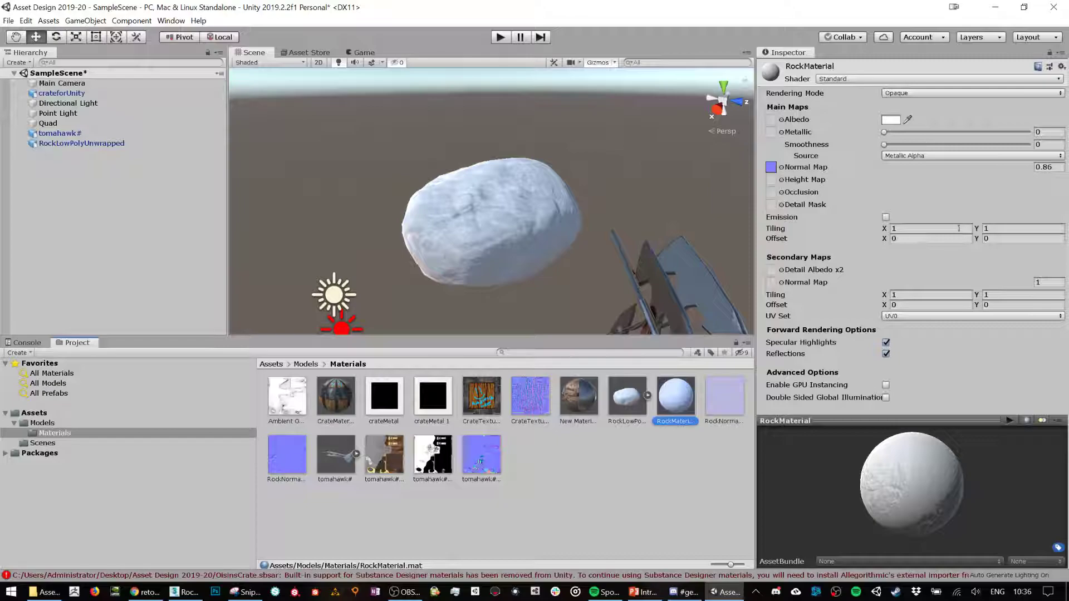
mouse_move(1039, 169)
mouse_down()
mouse_move(1004, 169)
mouse_move(1033, 170)
mouse_up()
right_drag(477, 208, 341, 147)
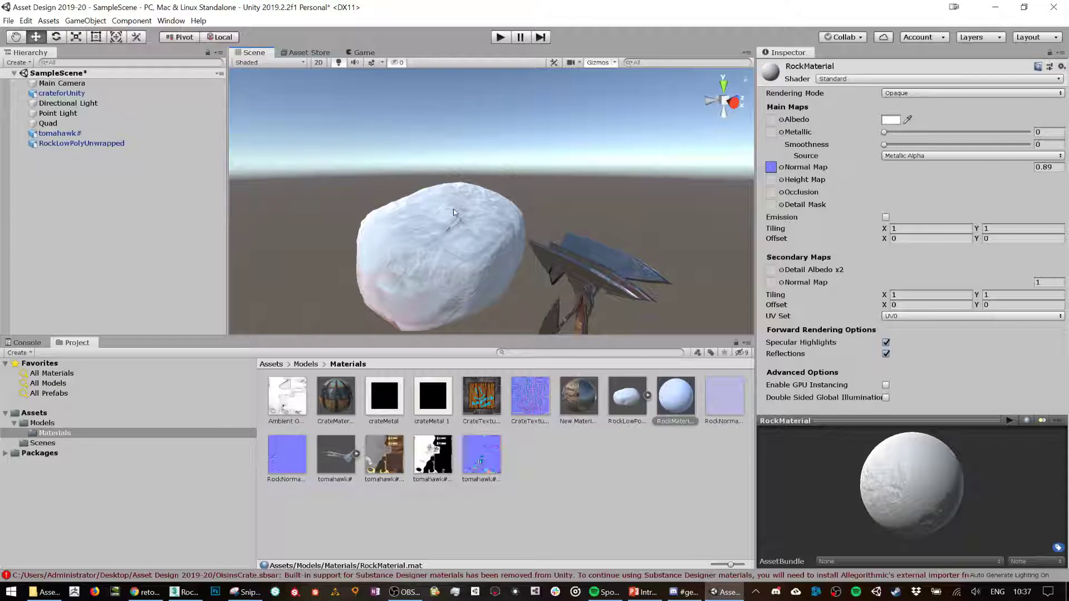
click(436, 240)
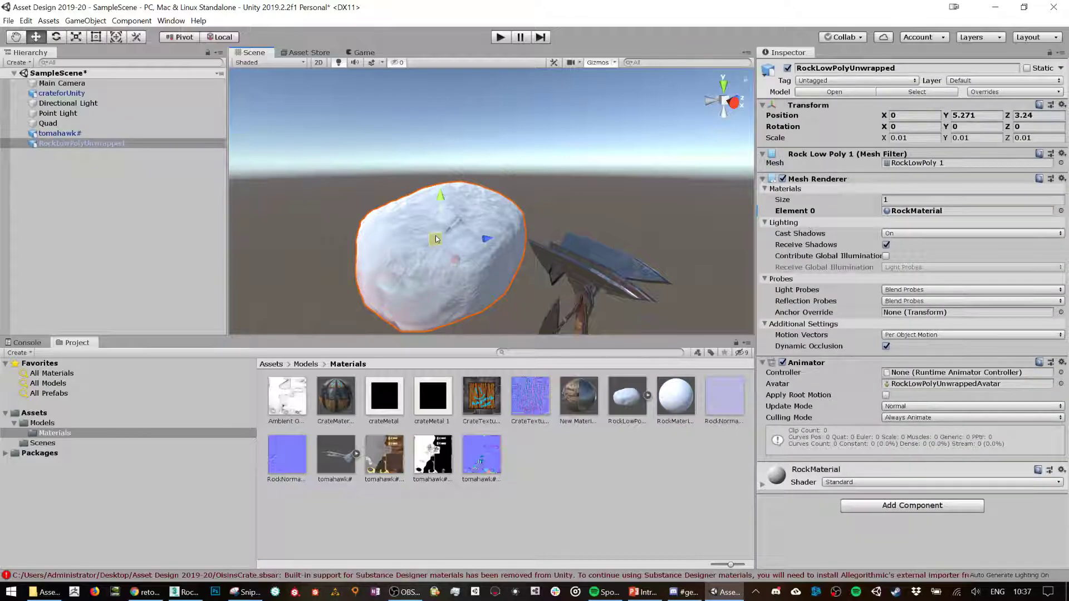
mouse_move(723, 592)
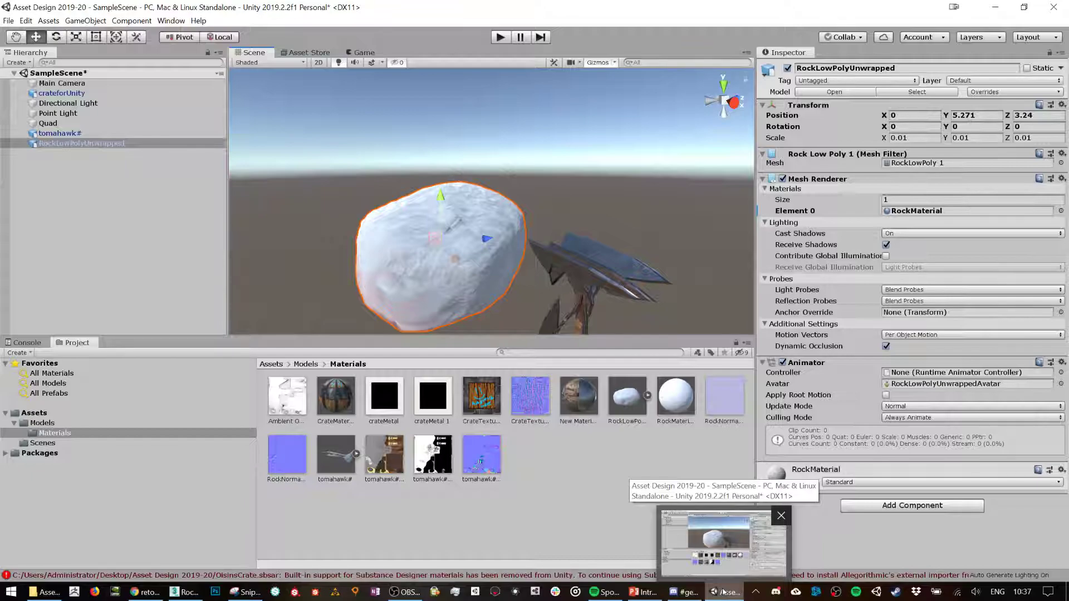
click(602, 484)
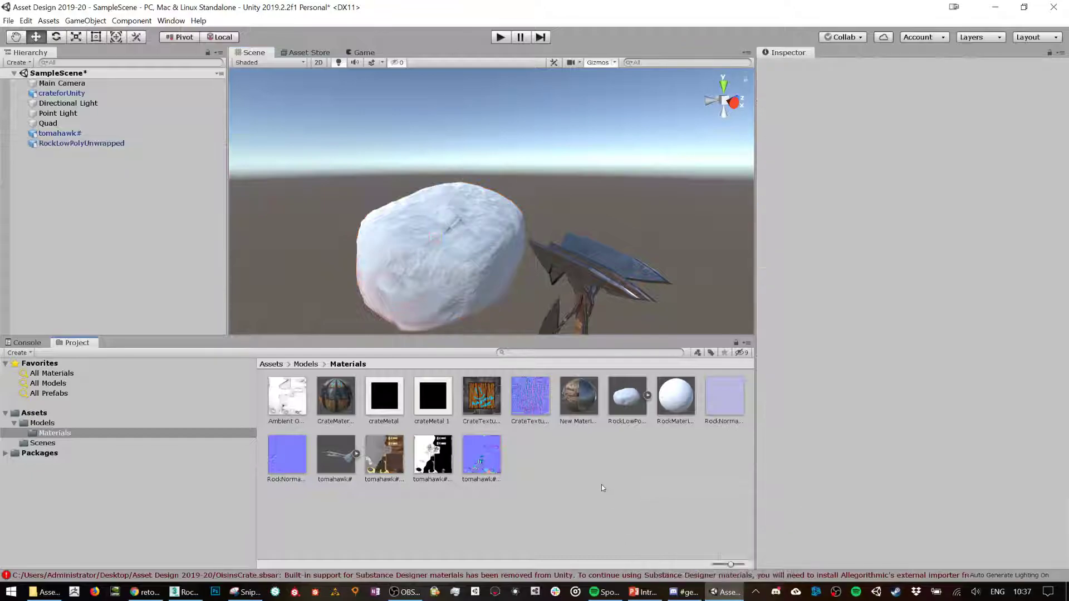
- Switch to 3ds Max, close Render To Texture and exit the program, saving the changes to the RockRetopo scene
click(186, 592)
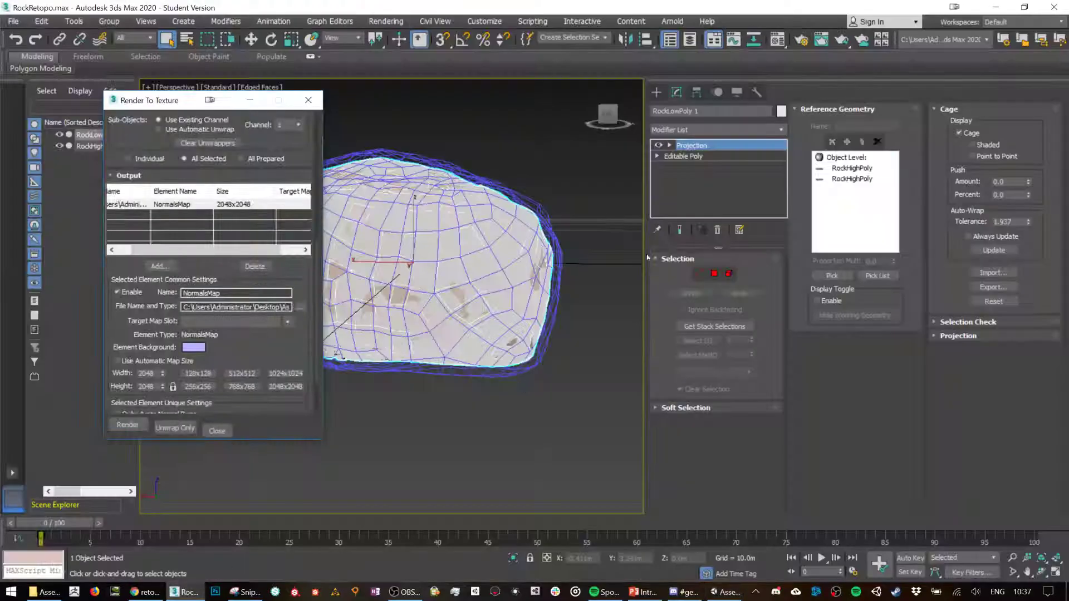
click(318, 103)
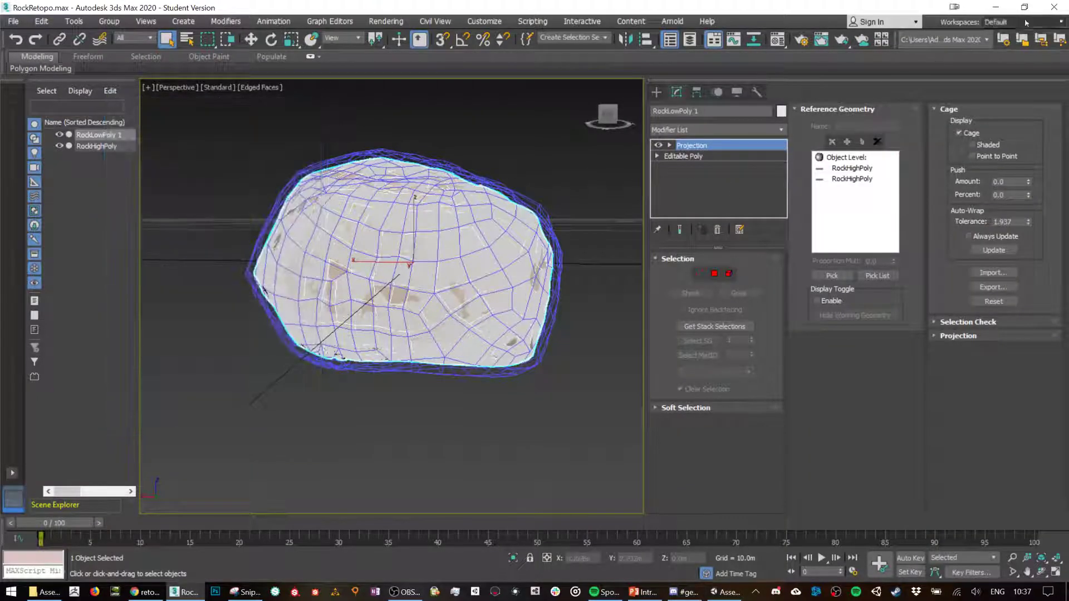
click(1054, 7)
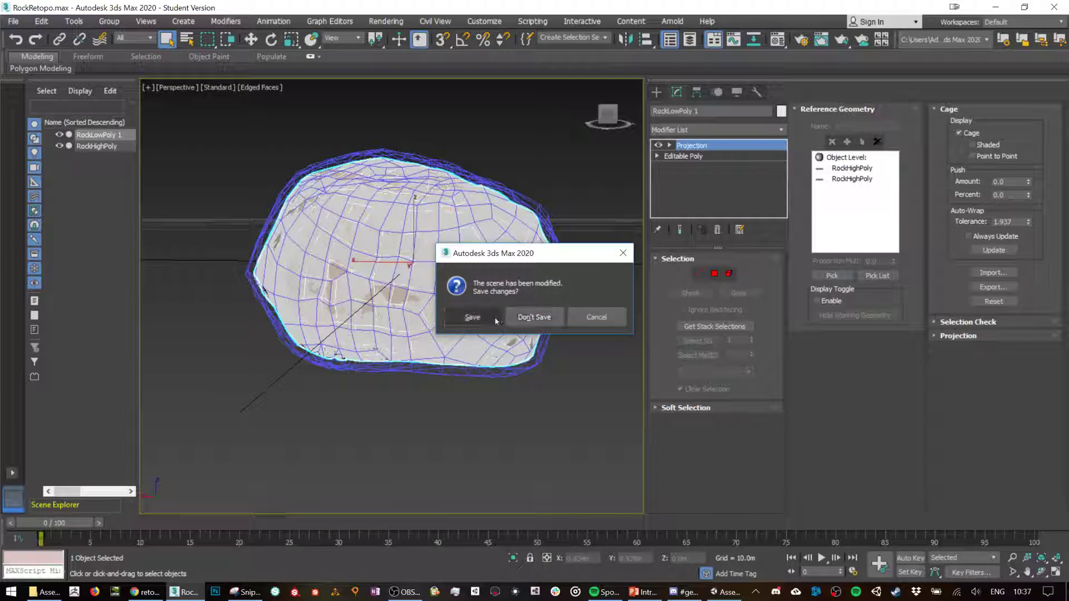
click(472, 317)
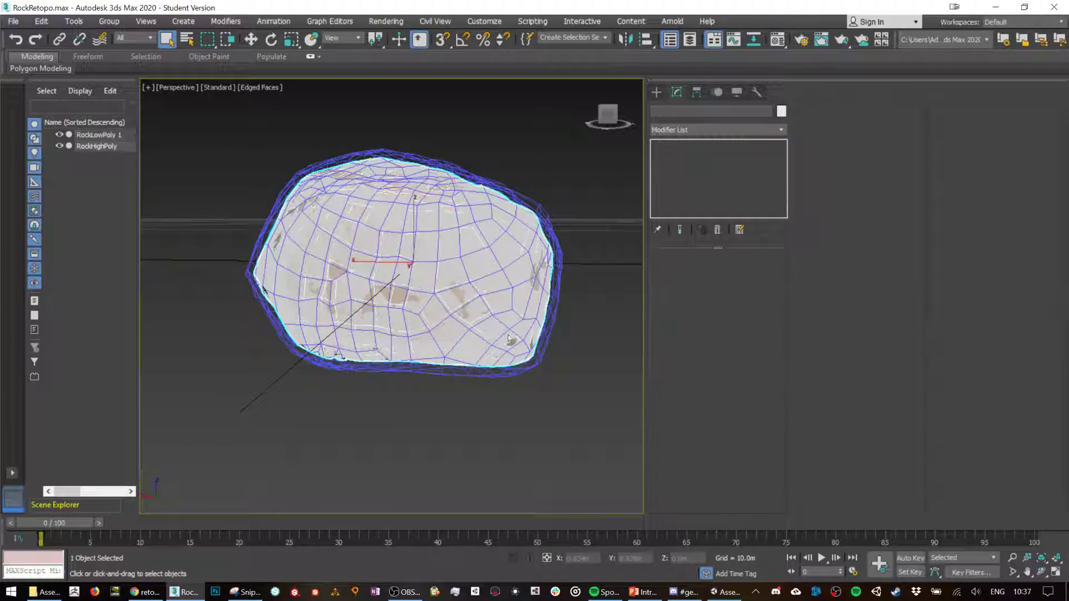
- Switch to Unity, inspect the normal-mapped rock up close and from around, and exit the editor, saving SampleScene
click(716, 592)
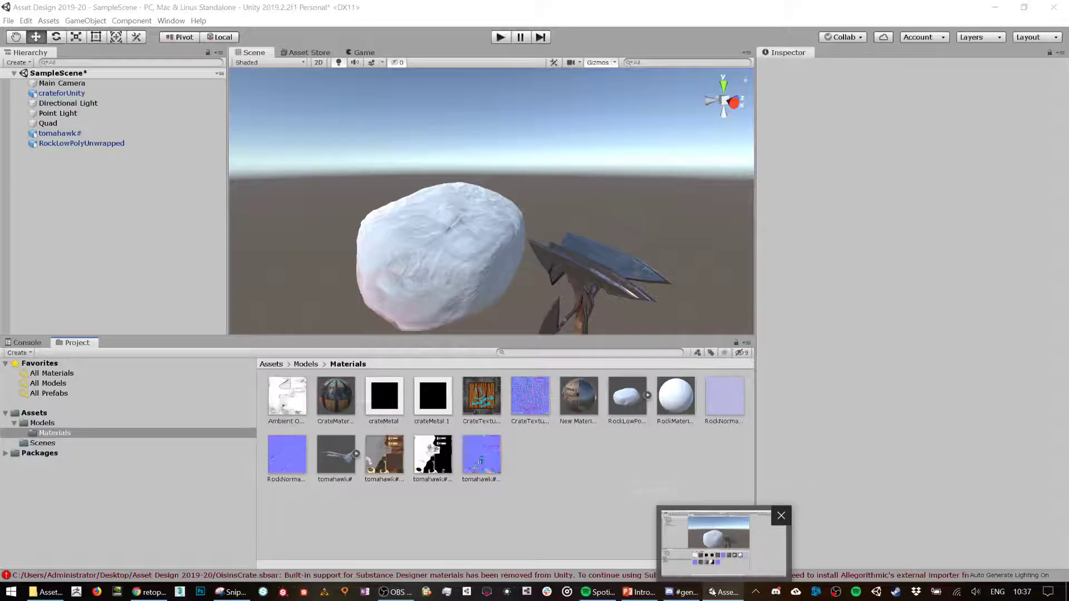
click(482, 273)
scroll(476, 265, up, 4)
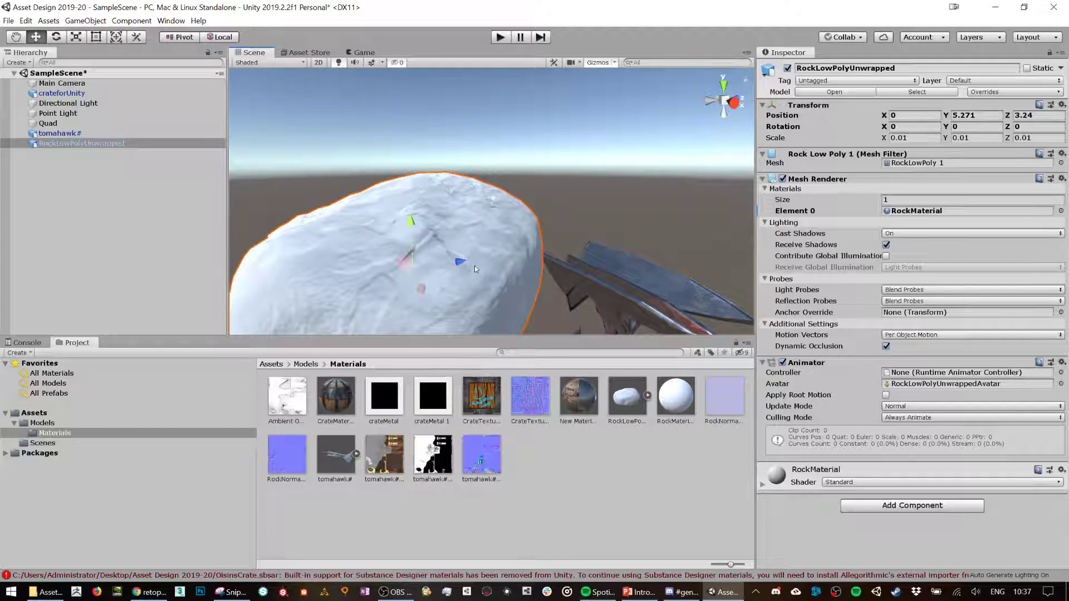
alt+drag(475, 266, 684, 210)
scroll(608, 217, down, 5)
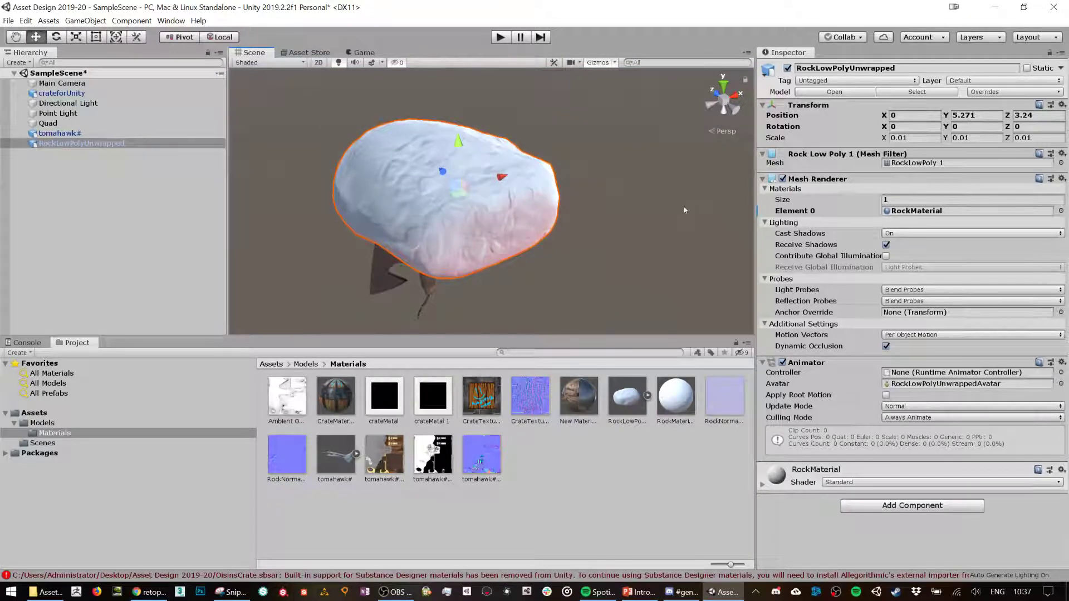
click(1050, 5)
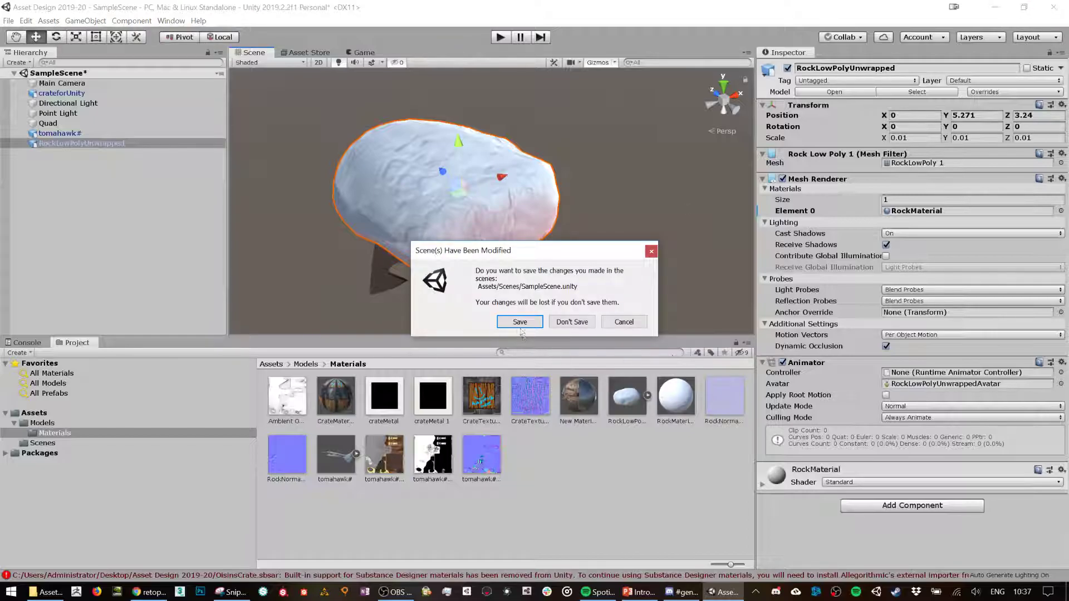
click(520, 322)
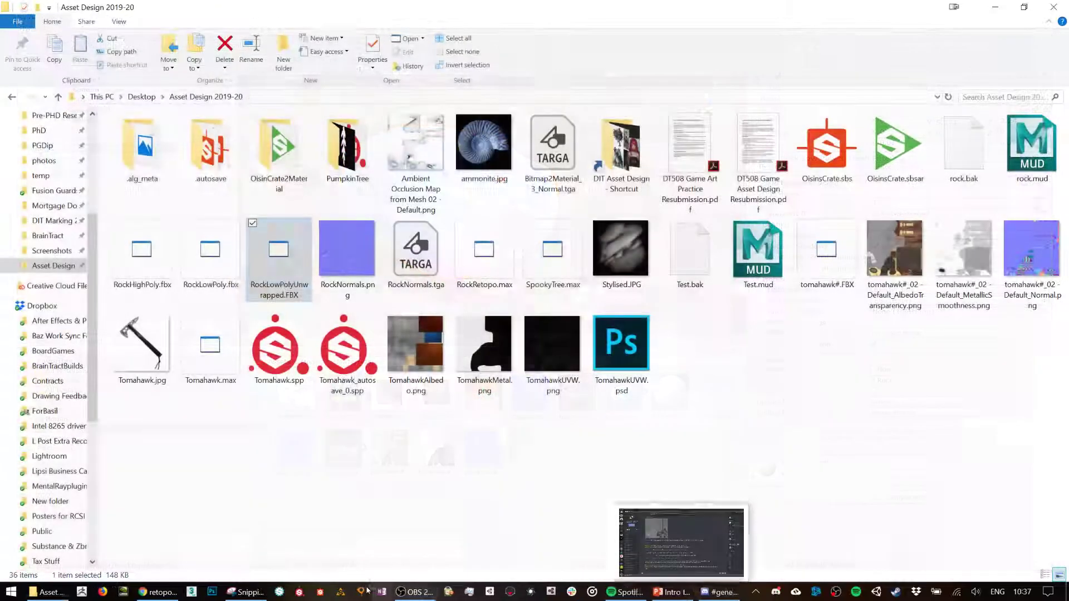